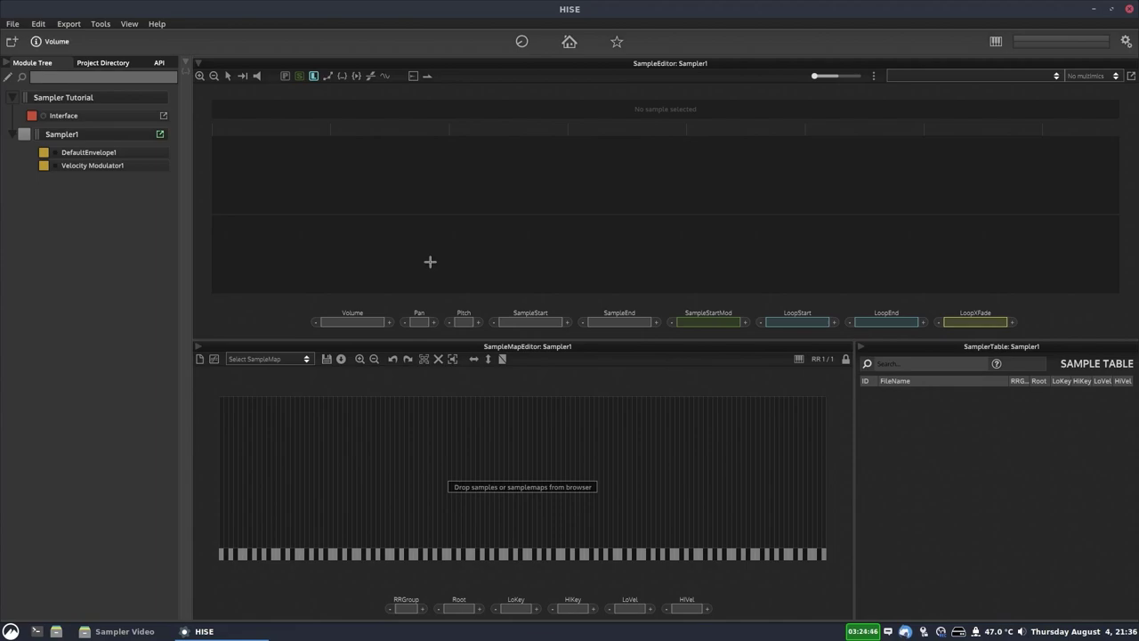
Open the Interface script in the scripting workspace and expand the code editor beside the interface designer
{"action": "left_click", "coordinate": [163, 116]}
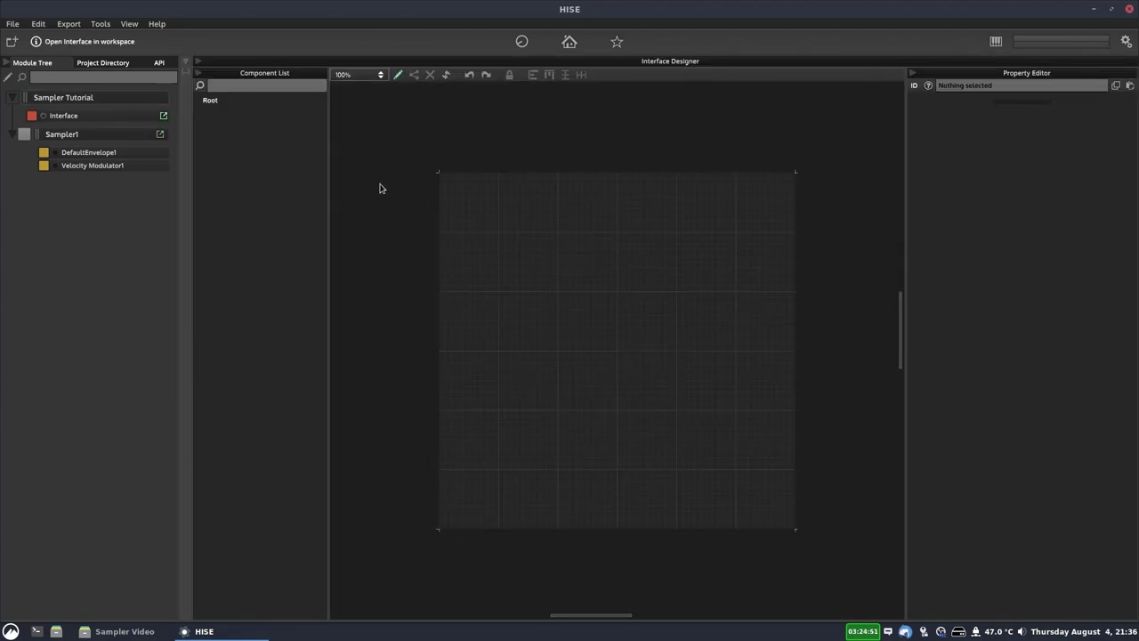
{"action": "left_click", "coordinate": [185, 60]}
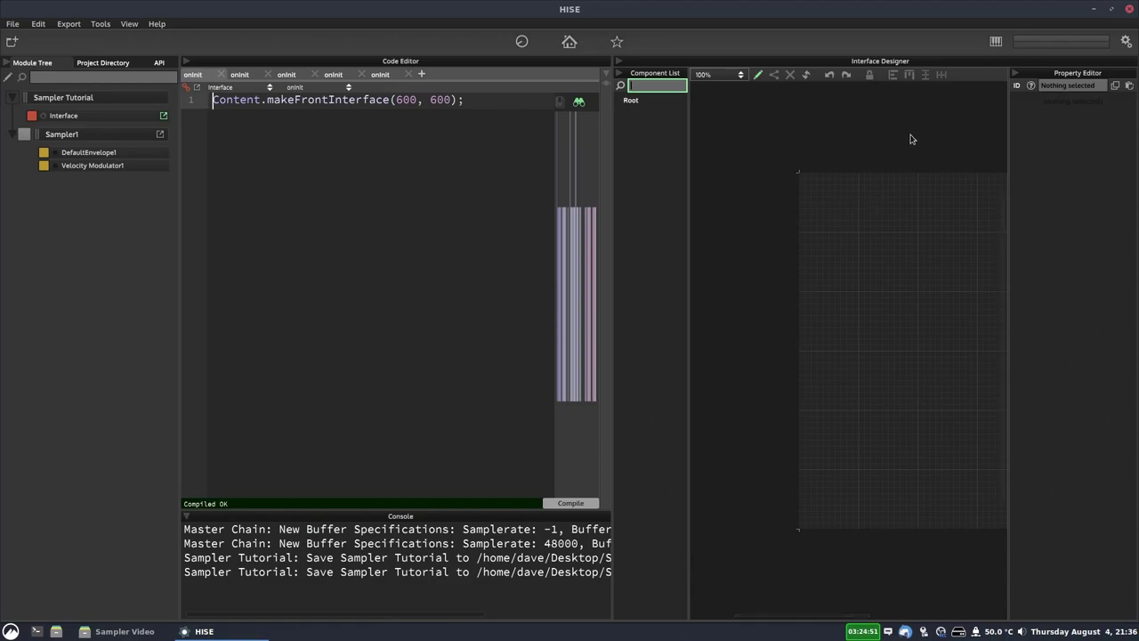
{"action": "scroll", "coordinate": [788, 130], "scroll_direction": "right", "scroll_amount": 2}
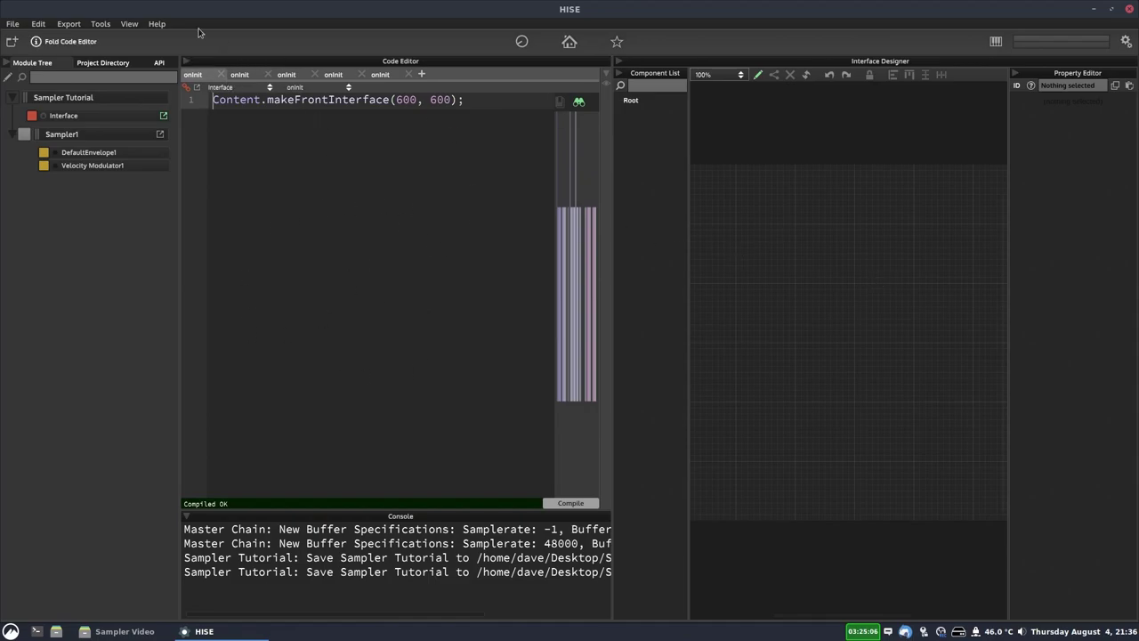
Show the sampler workspace and try folding and re-expanding the code editor beside it
{"action": "left_click", "coordinate": [129, 24]}
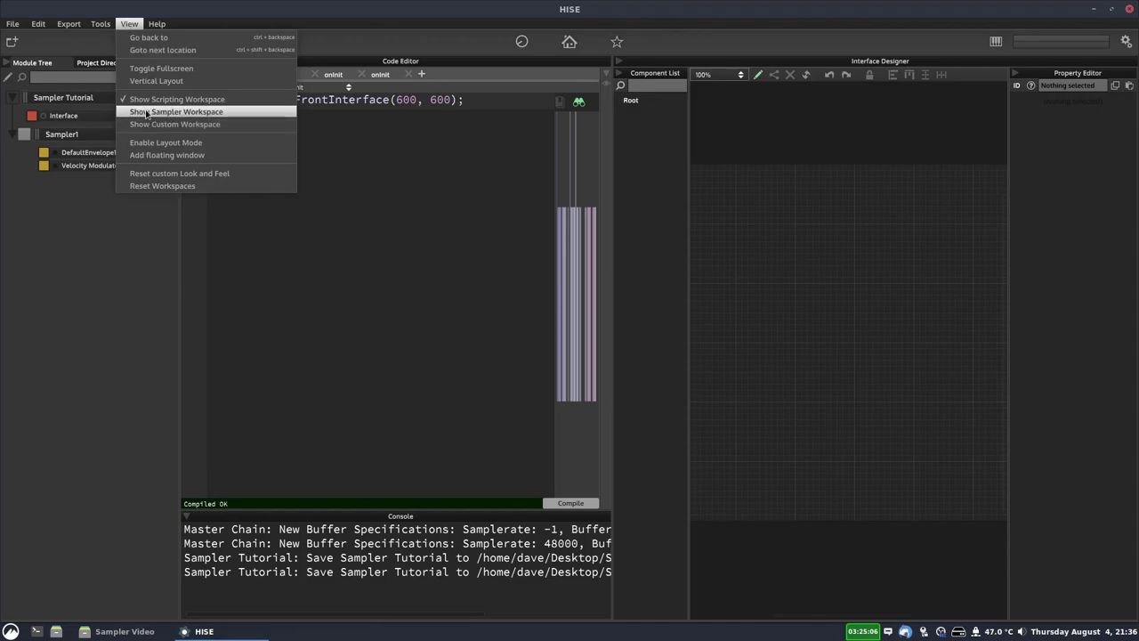
{"action": "left_click", "coordinate": [207, 113]}
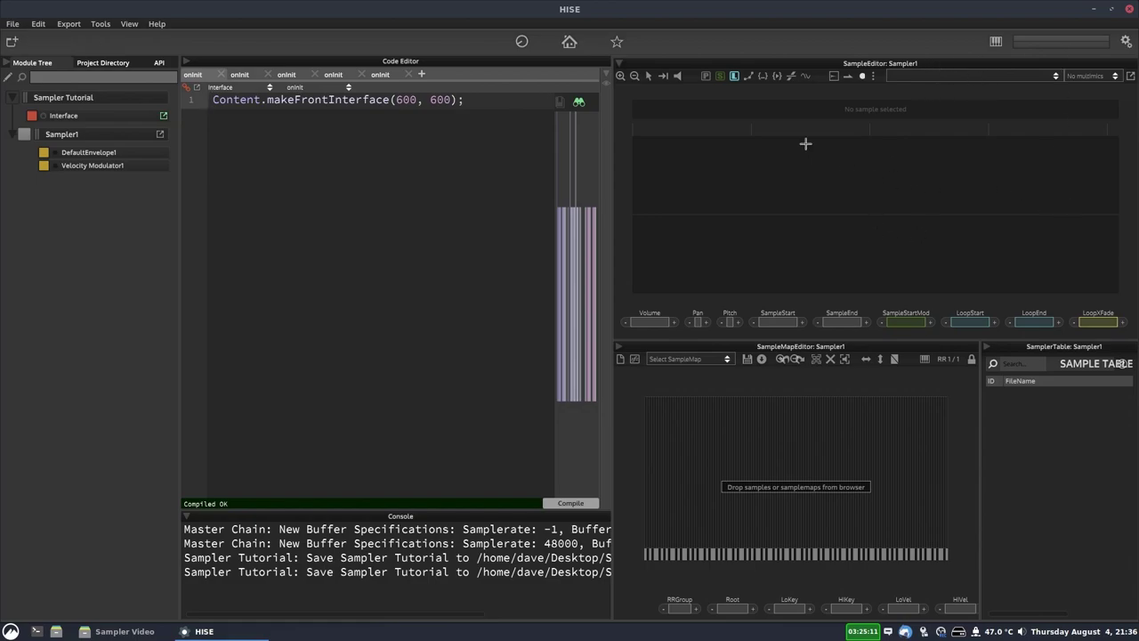
{"action": "left_click", "coordinate": [184, 61]}
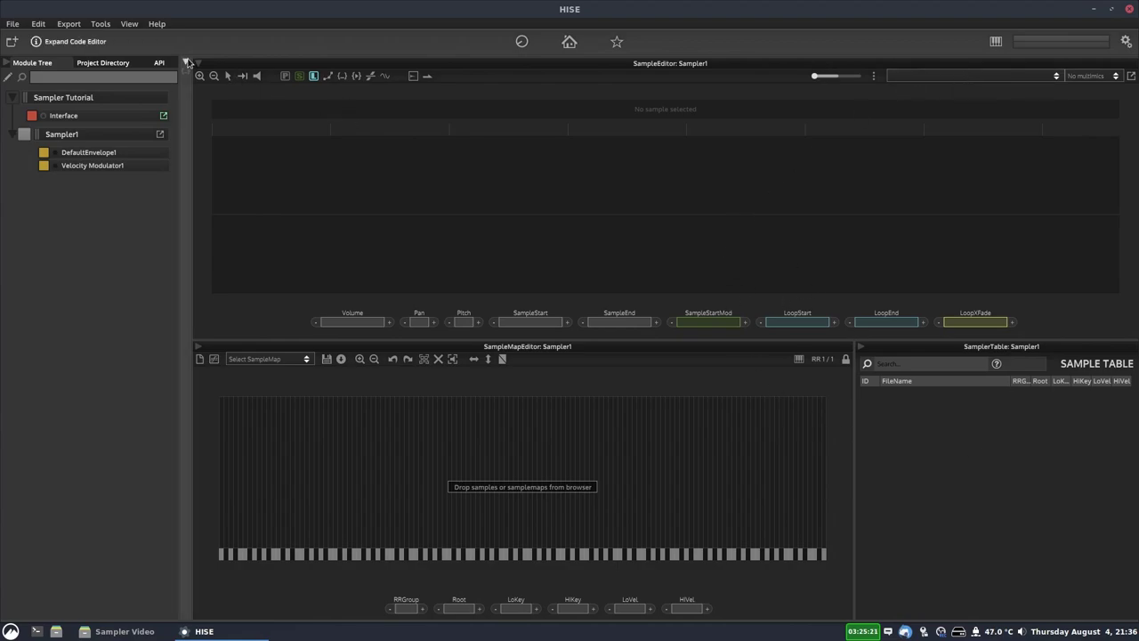
{"action": "left_click", "coordinate": [187, 61]}
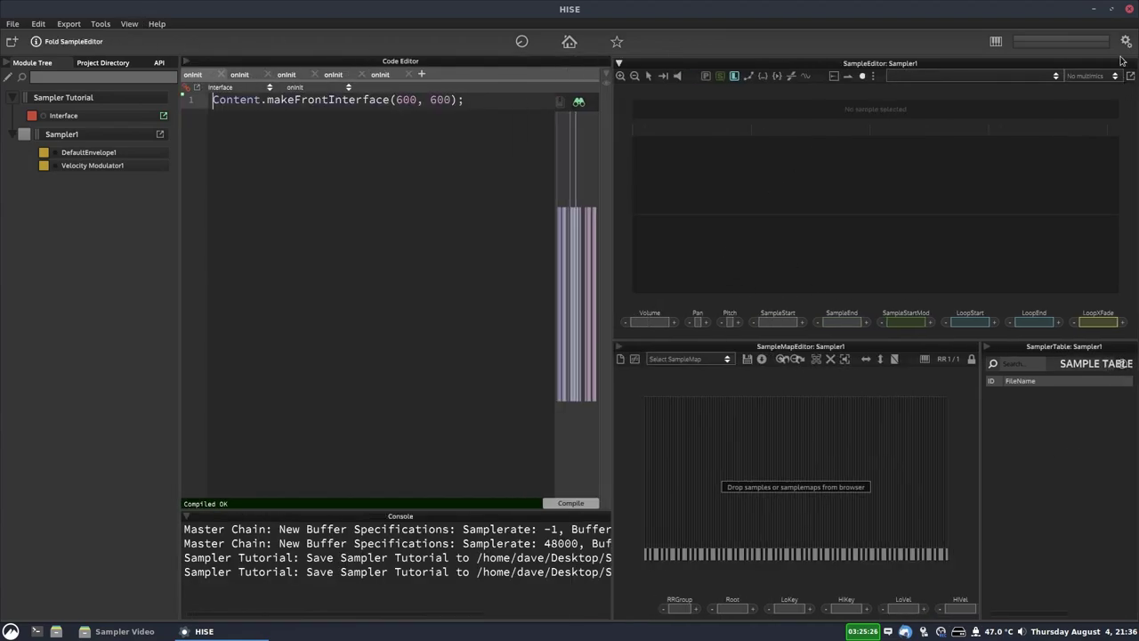
Switch to the scripting workspace and back to Sampler1's workspace, leaving the code editor folded
{"action": "left_click", "coordinate": [130, 24]}
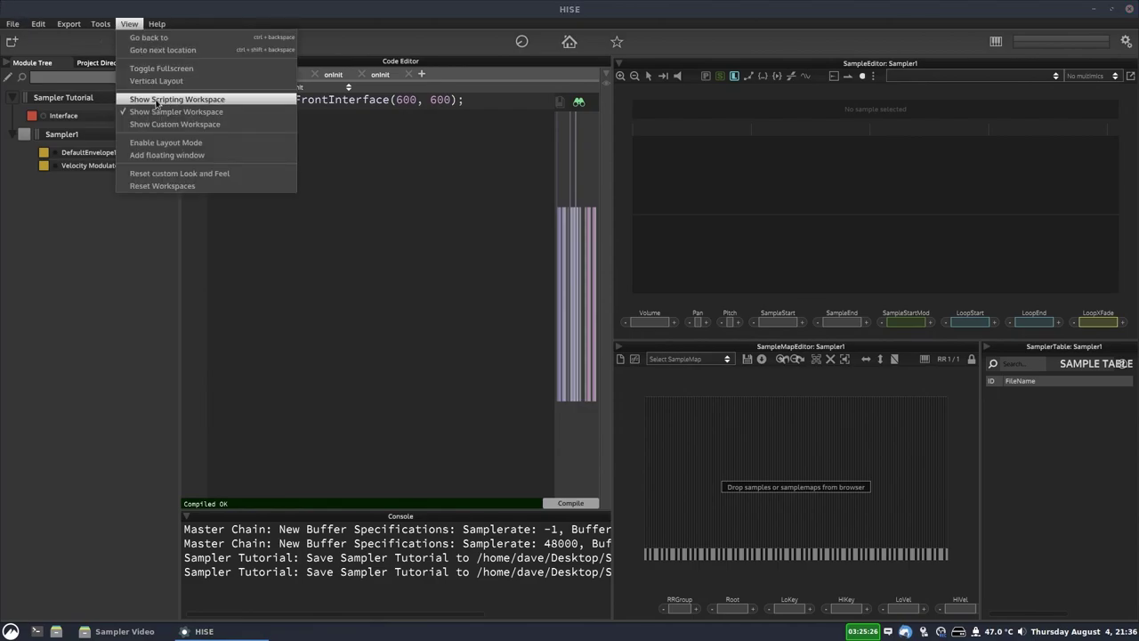
{"action": "left_click", "coordinate": [214, 100]}
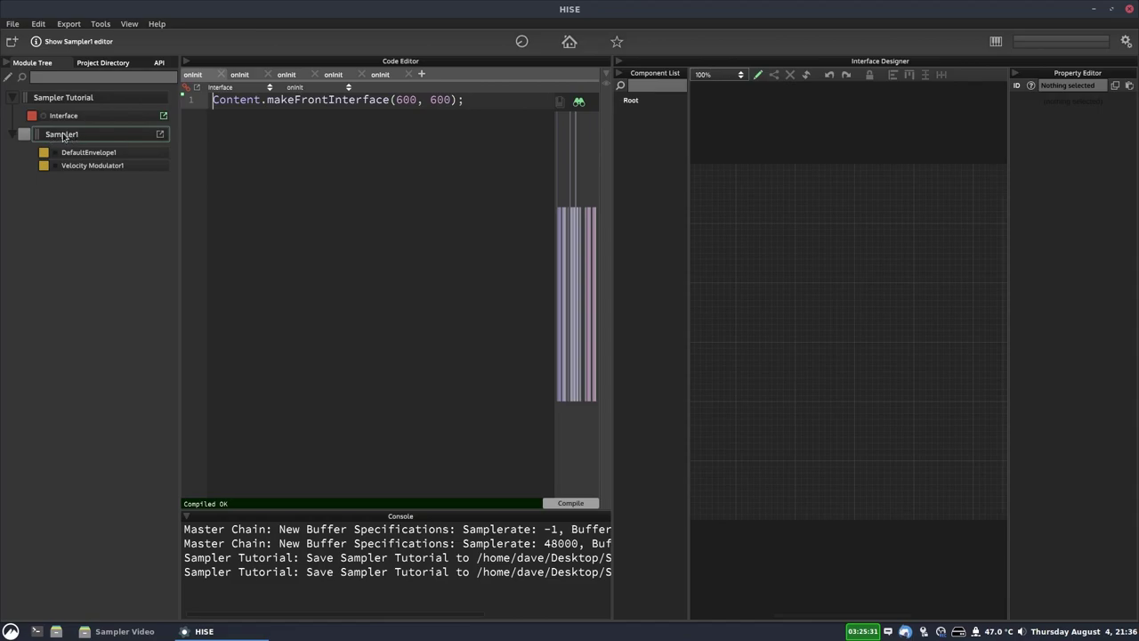
{"action": "left_click", "coordinate": [160, 134]}
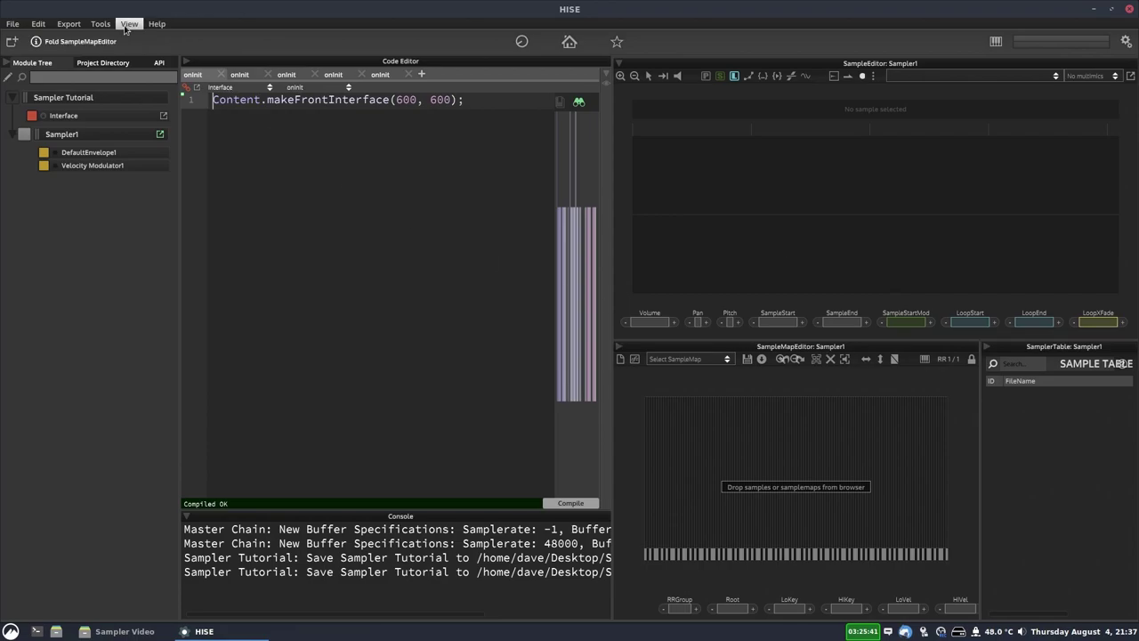
{"action": "left_click", "coordinate": [186, 63]}
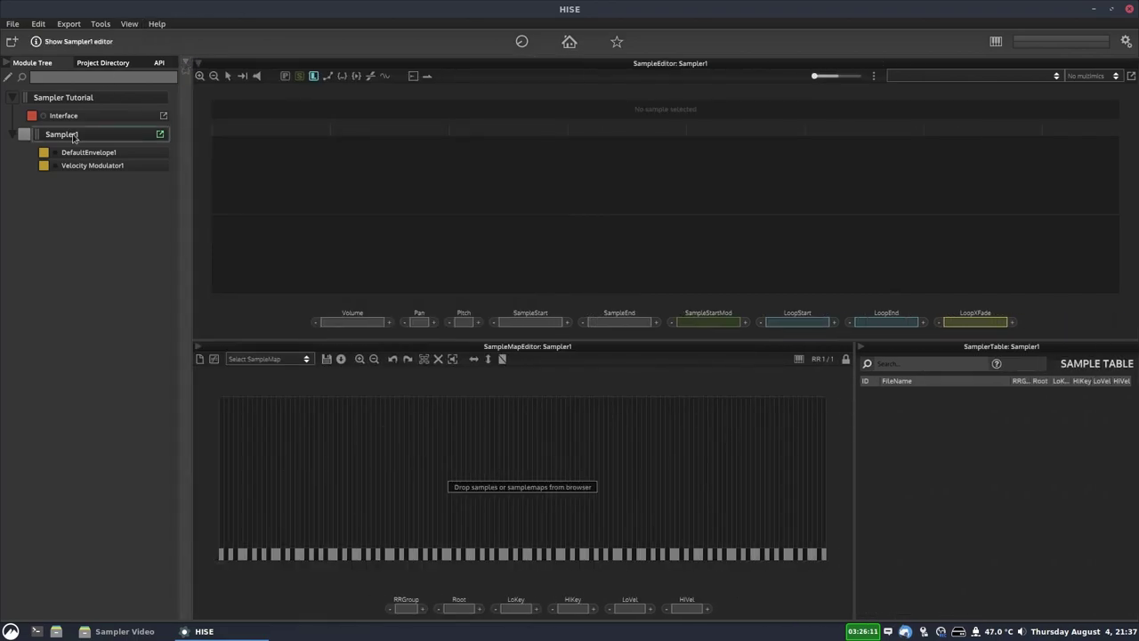
Open Sampler1's floating module editor and move its window clear of the module tree
{"action": "left_click", "coordinate": [160, 133]}
{"action": "left_click_drag", "start_coordinate": [179, 161], "coordinate": [542, 139]}
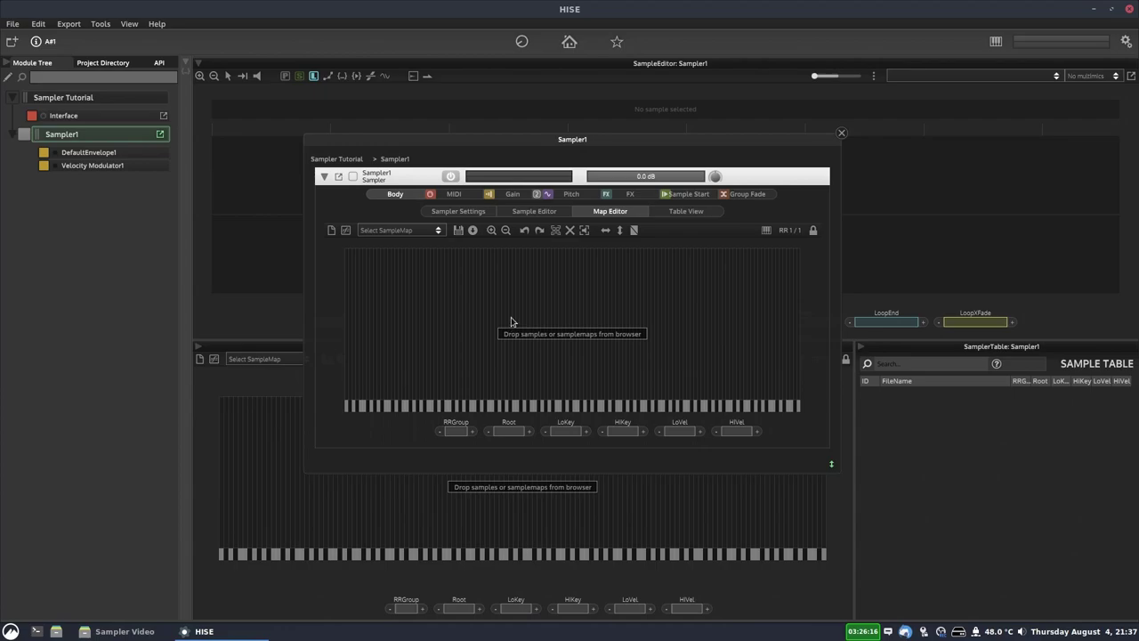
{"action": "left_click_drag", "start_coordinate": [465, 148], "coordinate": [394, 210]}
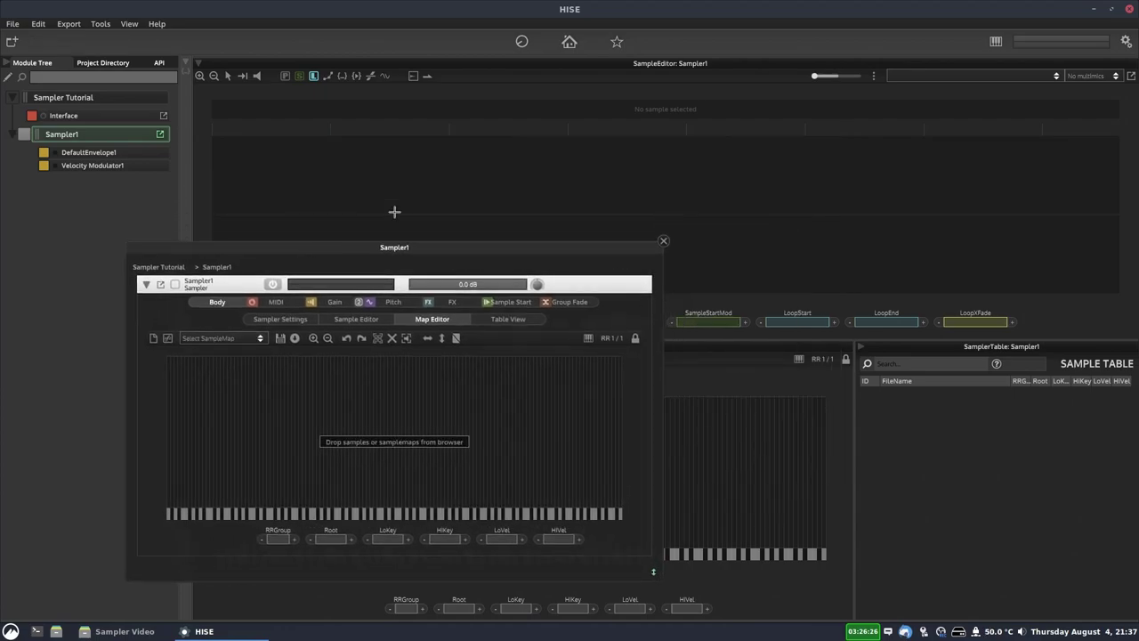
Show the Sample Editor and Table View sections in Sampler1's floating editor and reposition the window
{"action": "left_click", "coordinate": [354, 326]}
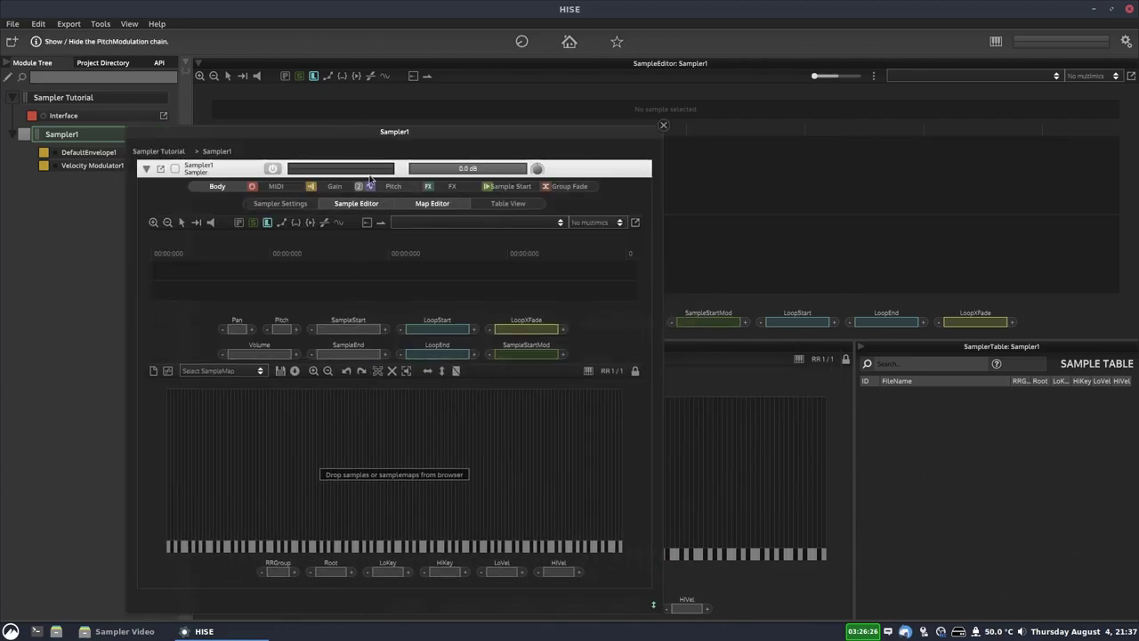
{"action": "left_click_drag", "start_coordinate": [382, 129], "coordinate": [580, 76]}
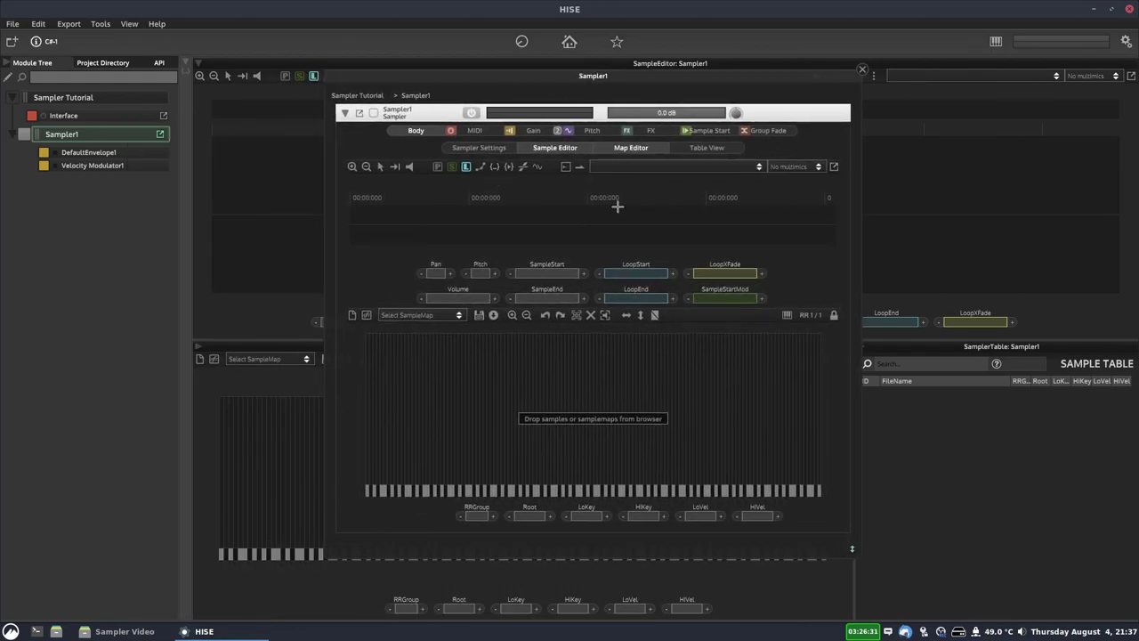
{"action": "left_click", "coordinate": [710, 147]}
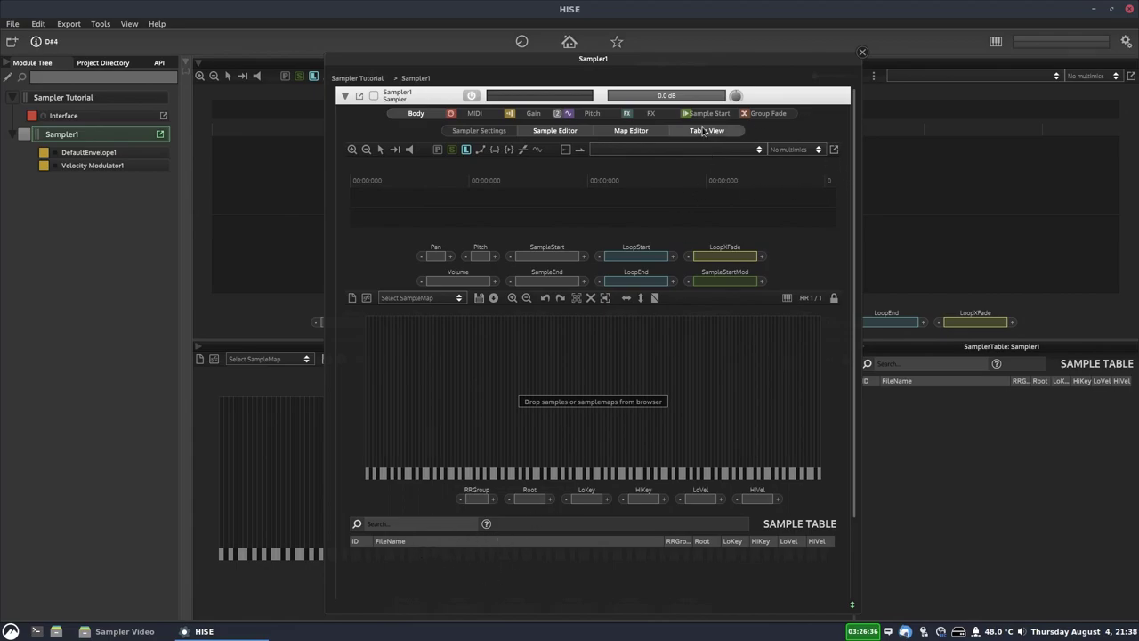
Examine the sampler settings and the available sample maps in Sampler1's floating editor and close it
{"action": "left_click", "coordinate": [479, 130]}
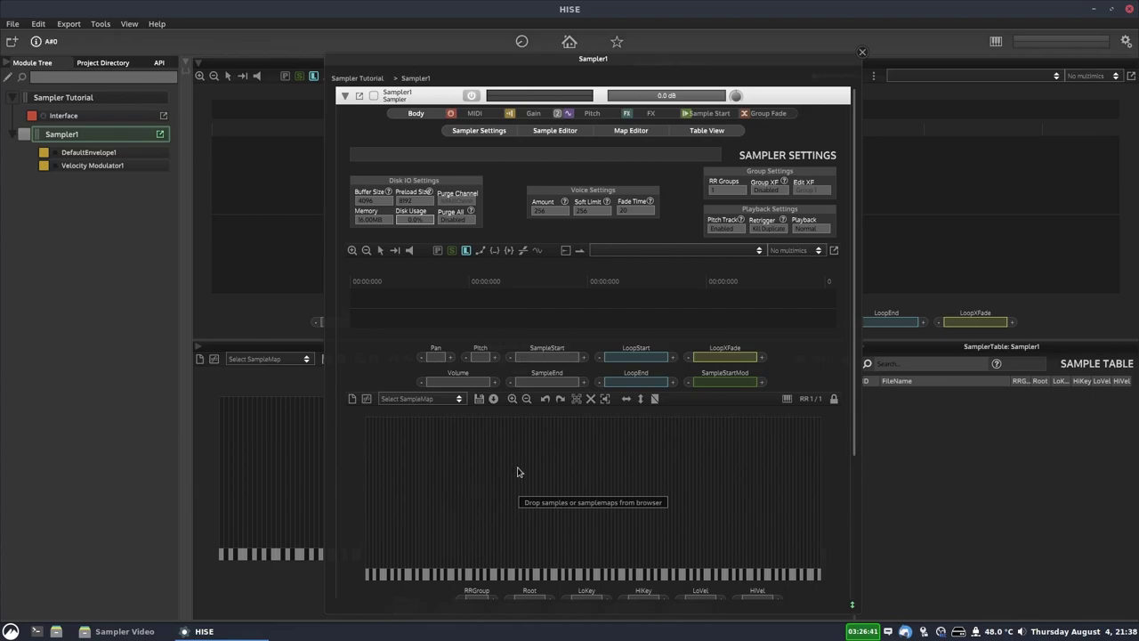
{"action": "left_click", "coordinate": [479, 130]}
{"action": "left_click", "coordinate": [440, 299]}
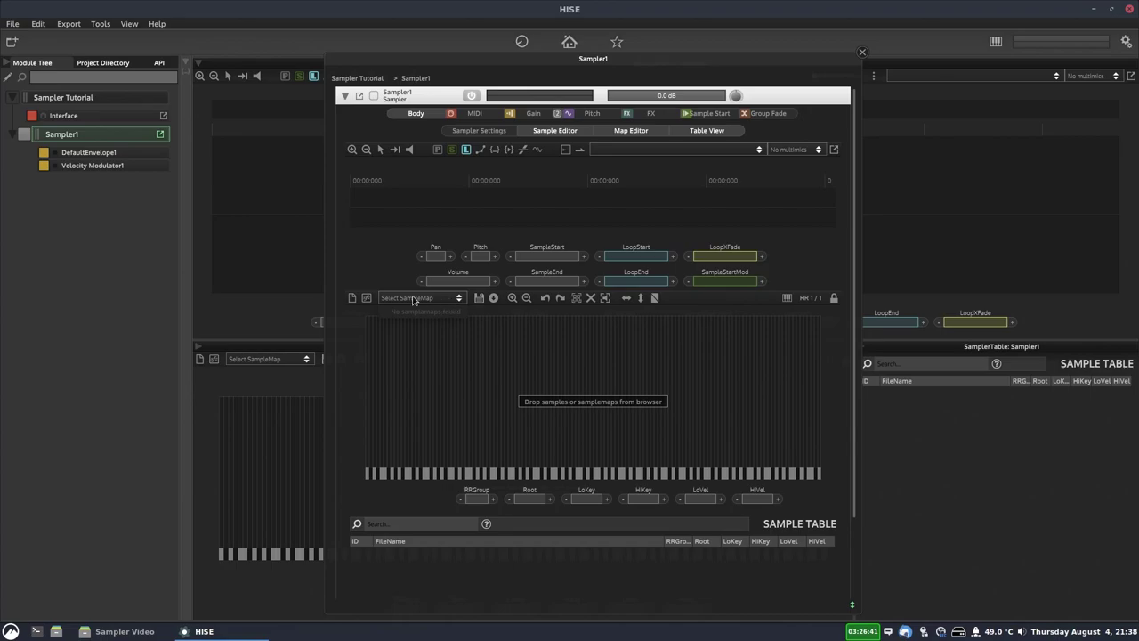
{"action": "left_click", "coordinate": [414, 301]}
{"action": "left_click", "coordinate": [860, 51]}
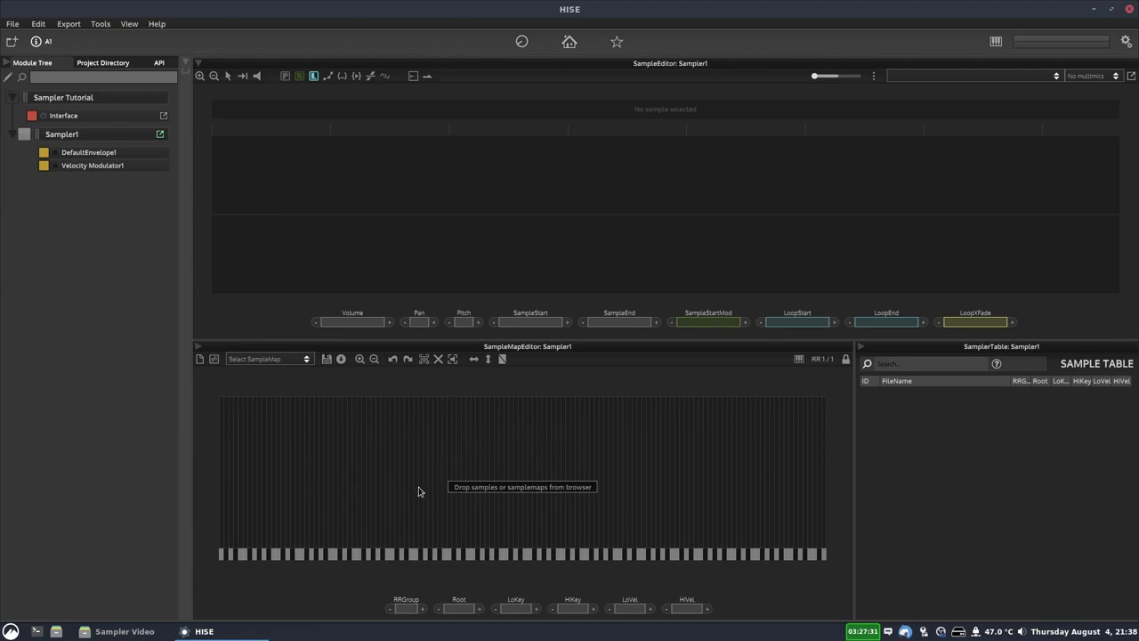
Fold the sample editor so the sample map editor and sample table fill the workspace
{"action": "left_click", "coordinate": [198, 64]}
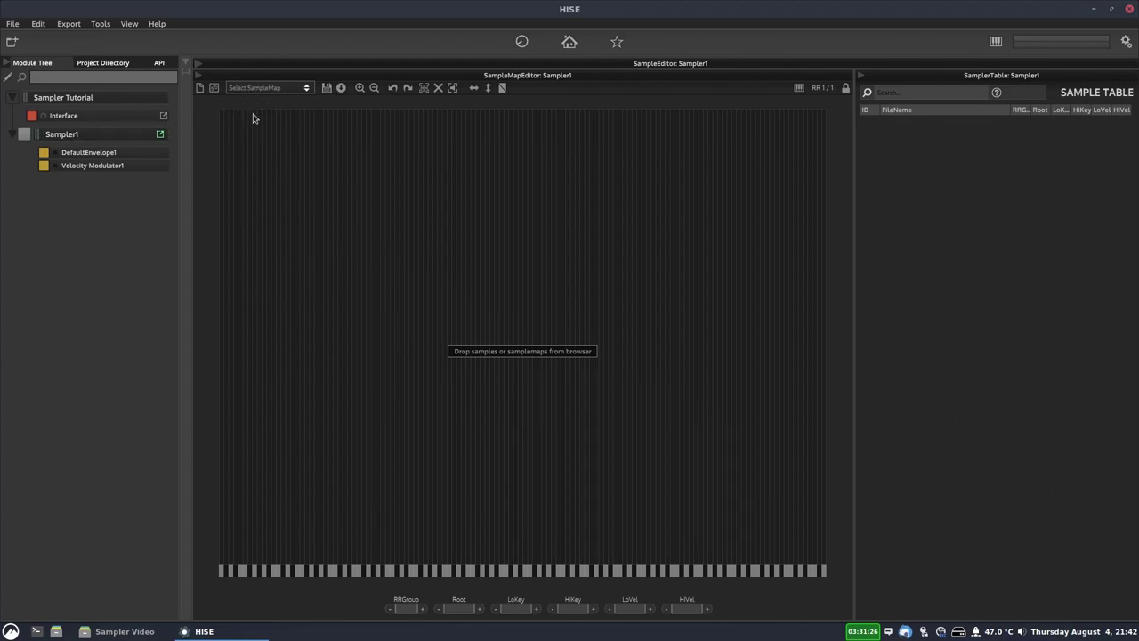
{"action": "left_click", "coordinate": [416, 254]}
{"action": "left_click", "coordinate": [115, 631]}
{"action": "middle_click", "coordinate": [420, 89]}
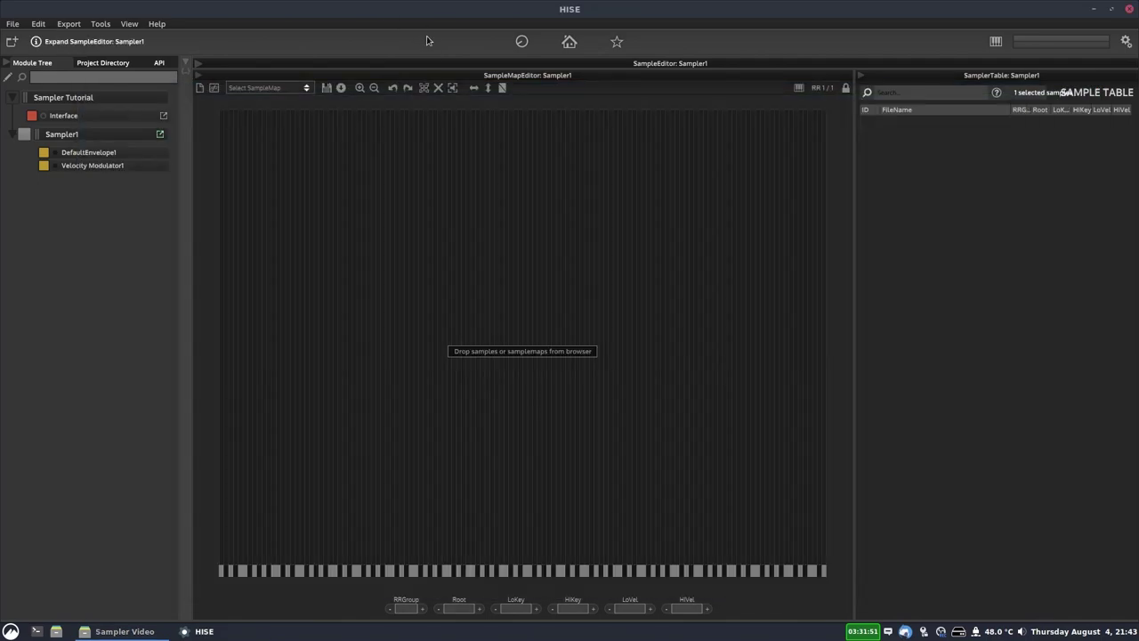
Open the project's Samples folder in the file manager and look through its irish flute and oboe subfolders
{"action": "left_click", "coordinate": [116, 631]}
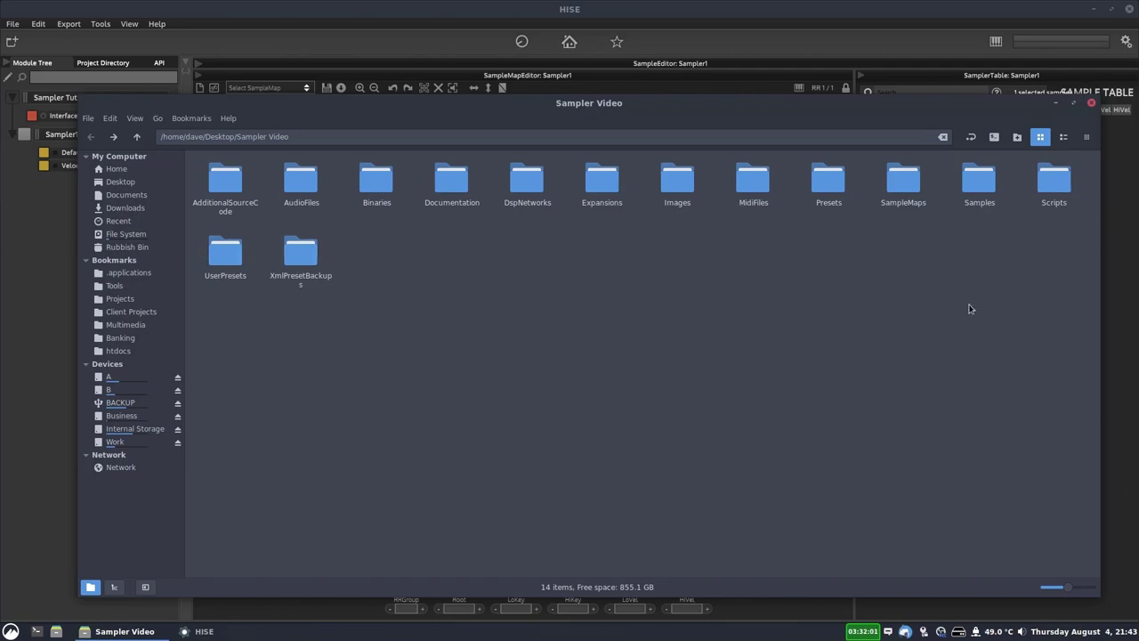
{"action": "left_click", "coordinate": [977, 183]}
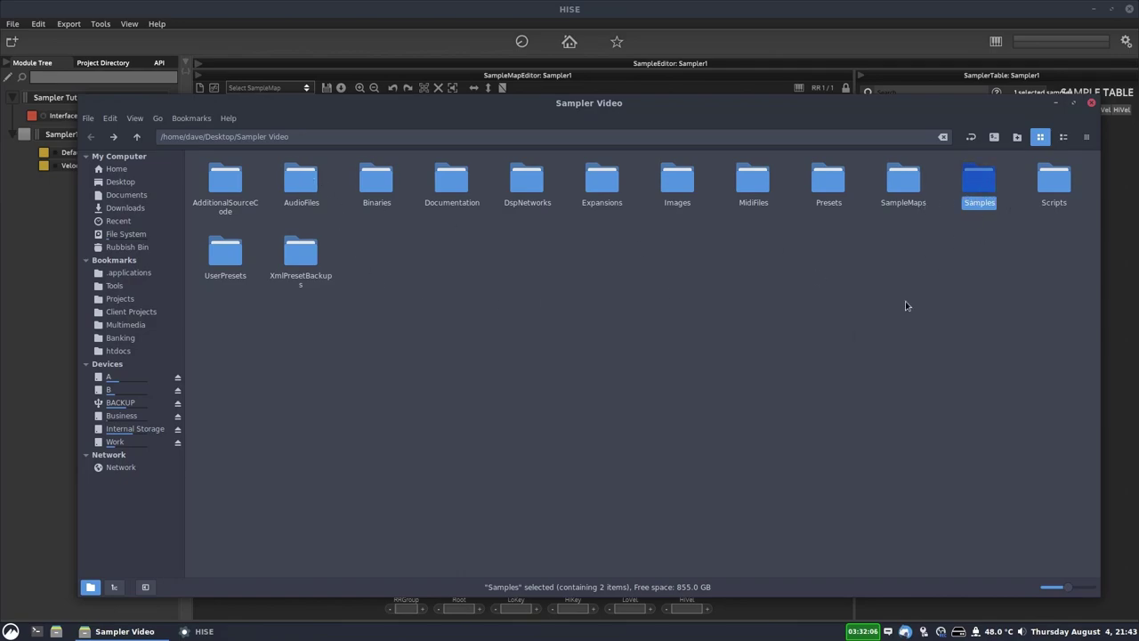
{"action": "double_click", "coordinate": [977, 183]}
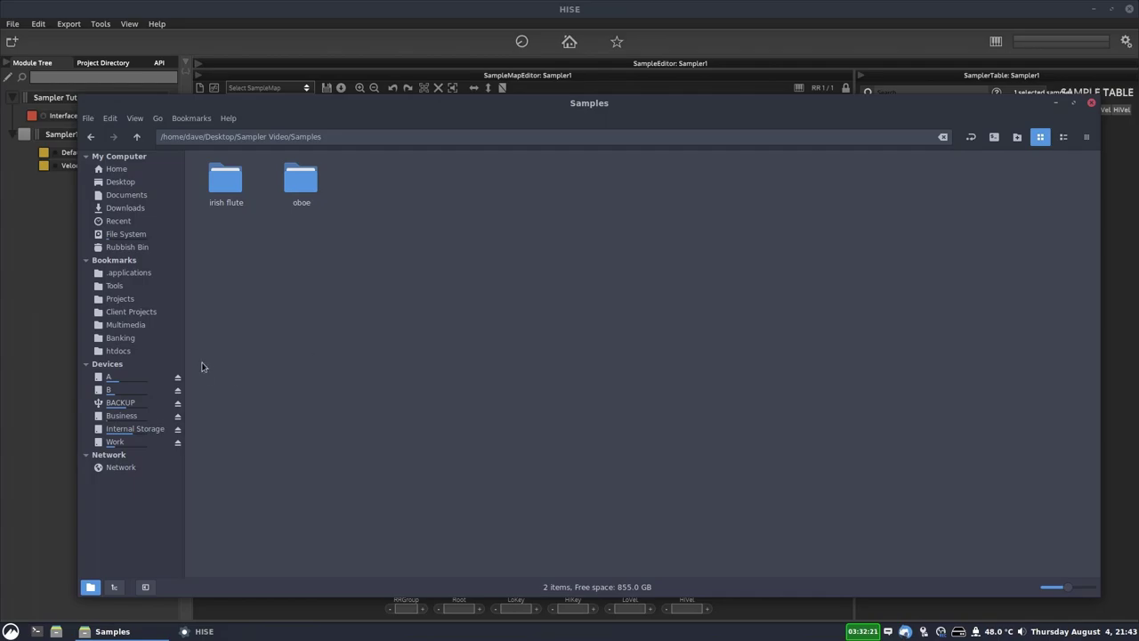
{"action": "double_click", "coordinate": [232, 179]}
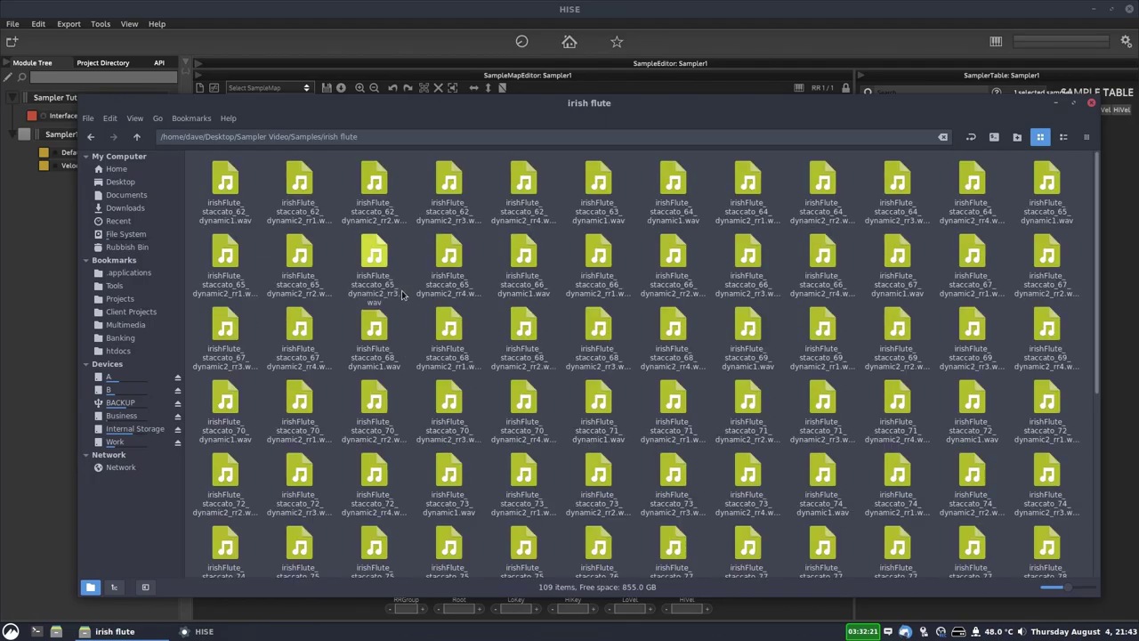
{"action": "key", "text": "alt+Up"}
{"action": "double_click", "coordinate": [300, 179]}
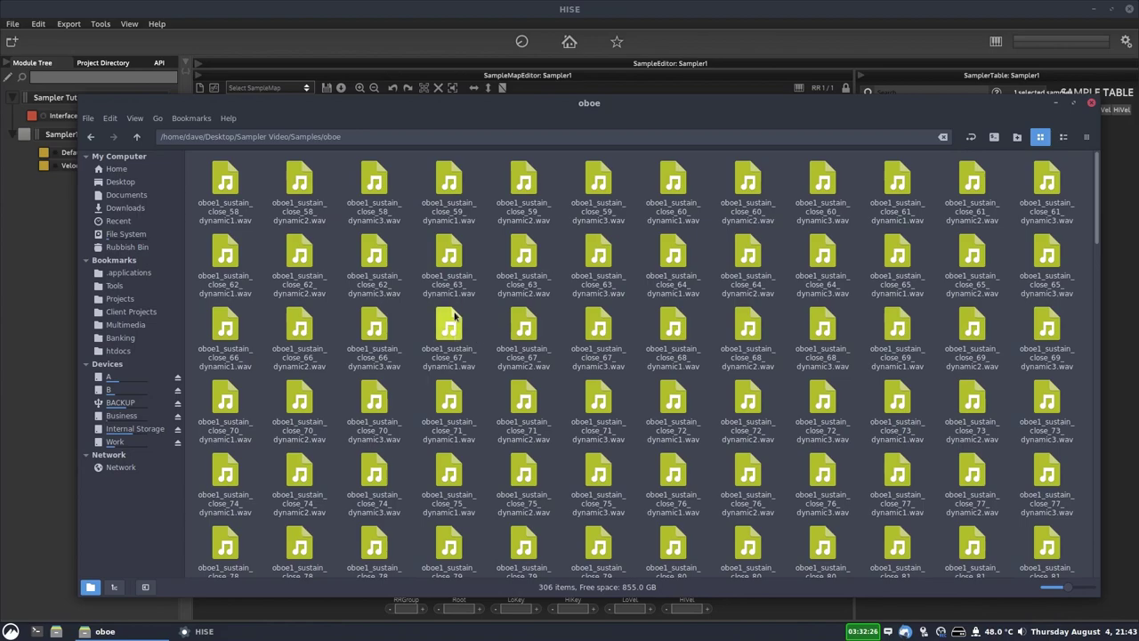
{"action": "key", "text": "alt+Up"}
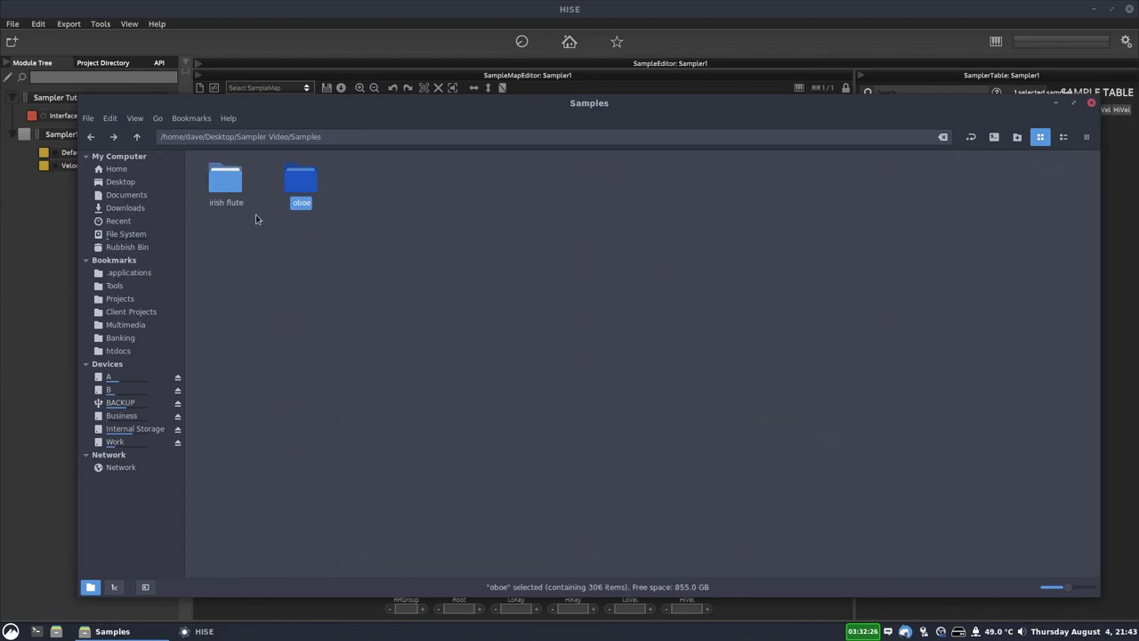
Switch back to HISE, show the project directory and expand its Samples folder
{"action": "left_click", "coordinate": [40, 271]}
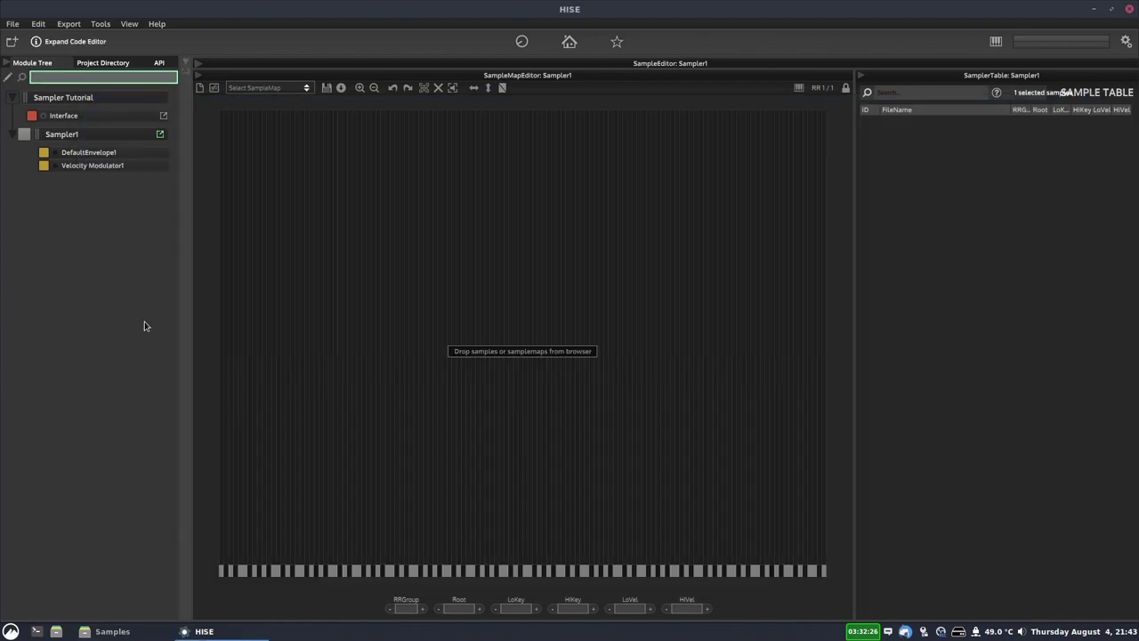
{"action": "left_click", "coordinate": [103, 64]}
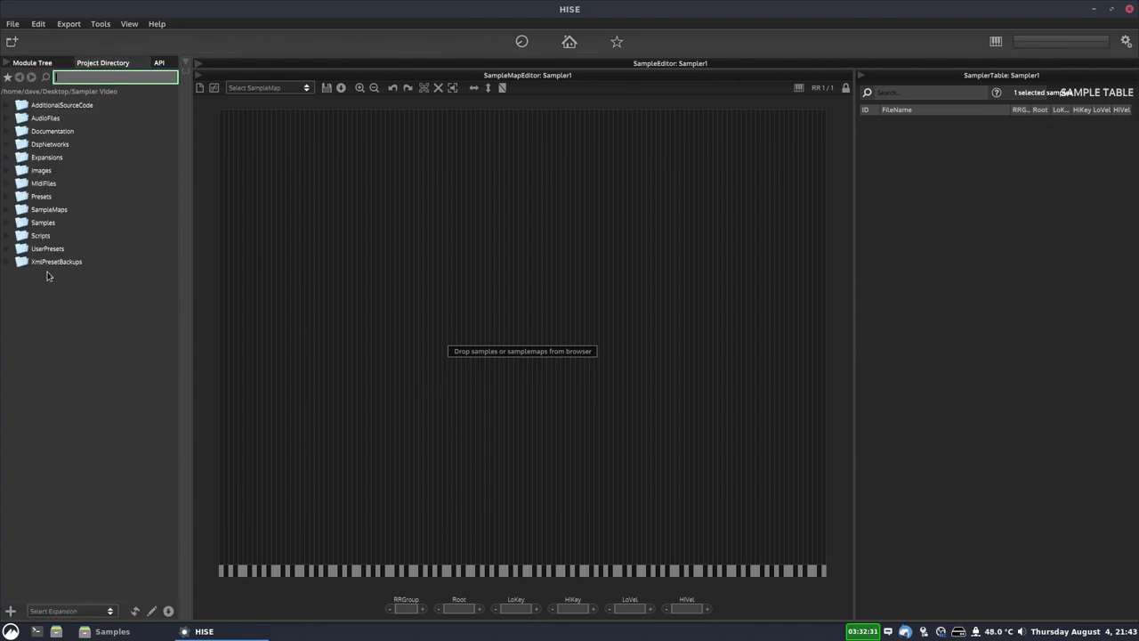
{"action": "left_click", "coordinate": [39, 224]}
{"action": "left_click", "coordinate": [9, 226]}
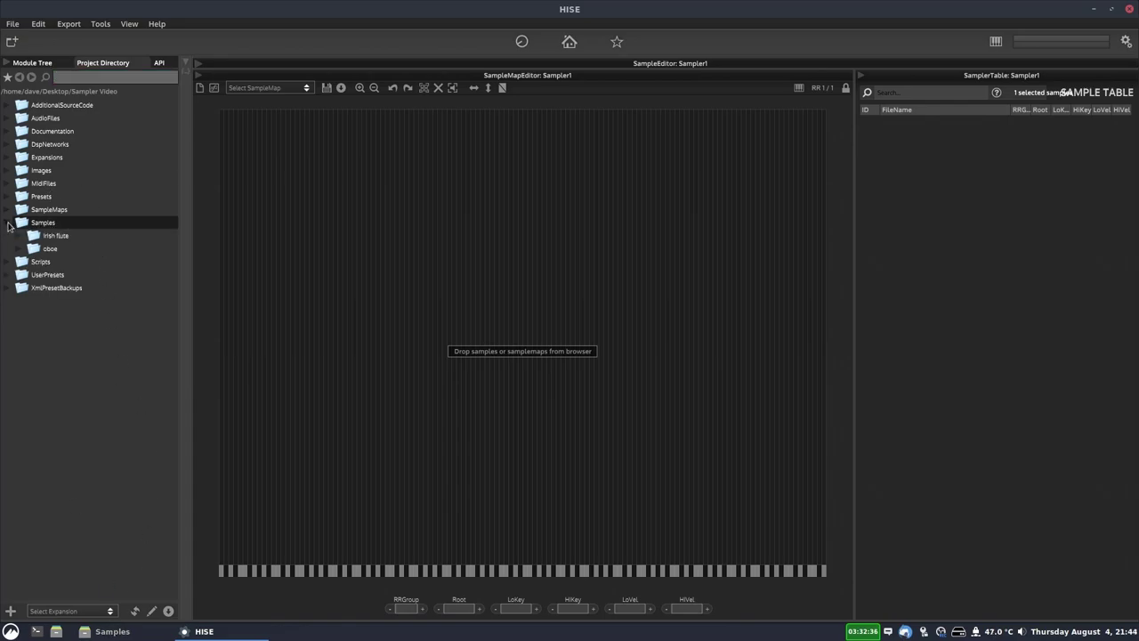
{"action": "left_click", "coordinate": [42, 236]}
{"action": "left_click", "coordinate": [62, 252]}
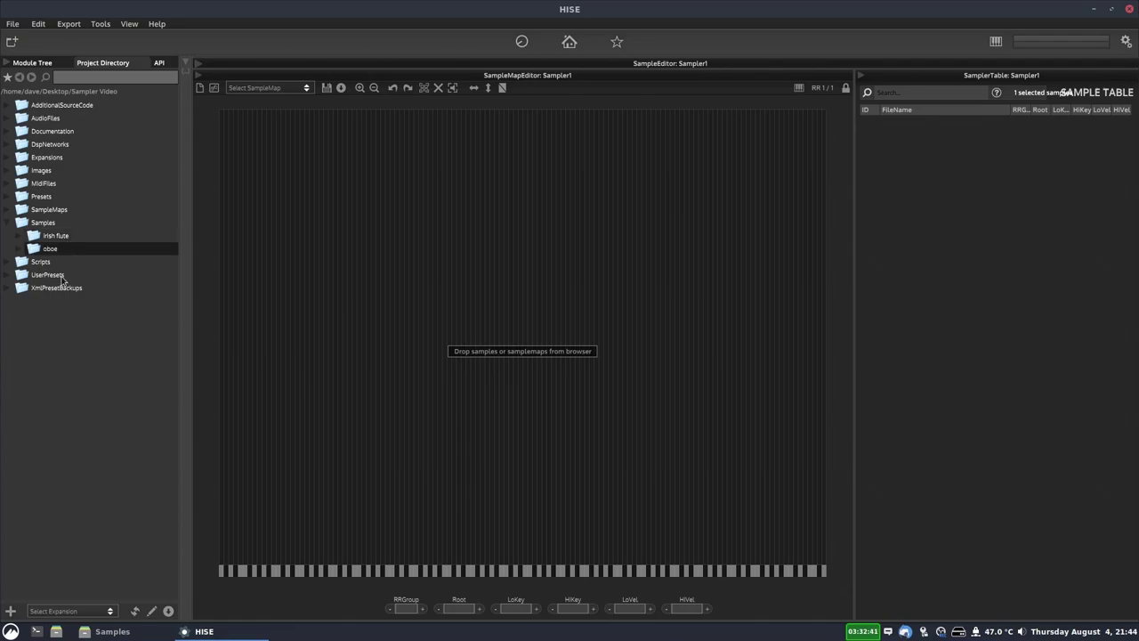
Expand the irish flute folder in the project directory and look through its sample files
{"action": "left_click", "coordinate": [16, 237]}
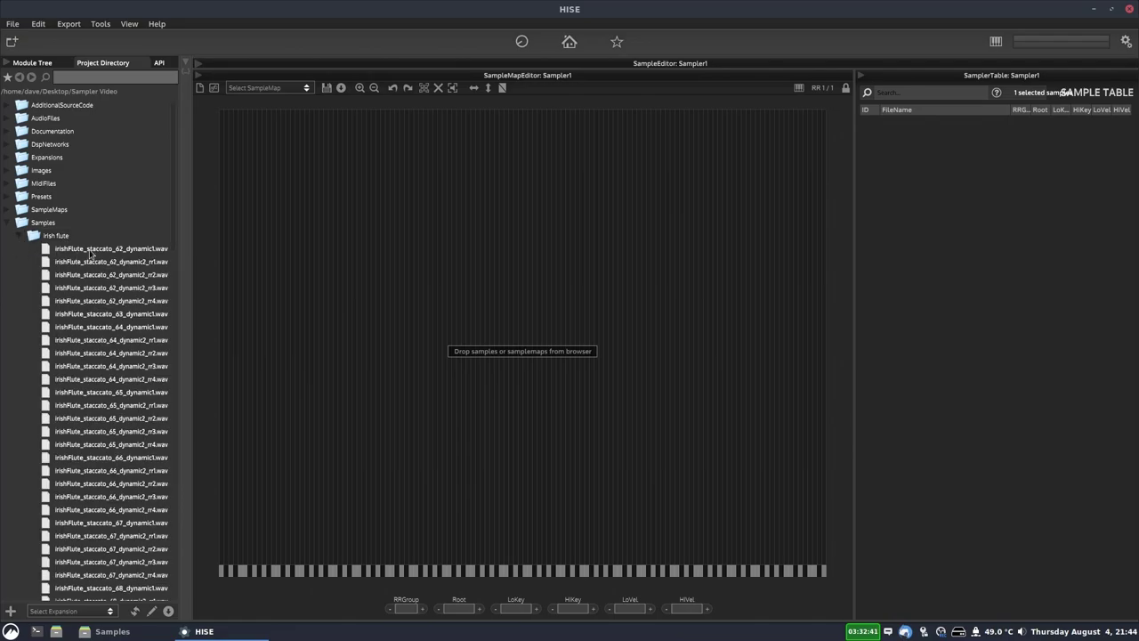
{"action": "scroll", "coordinate": [107, 303], "scroll_direction": "down", "scroll_amount": 5}
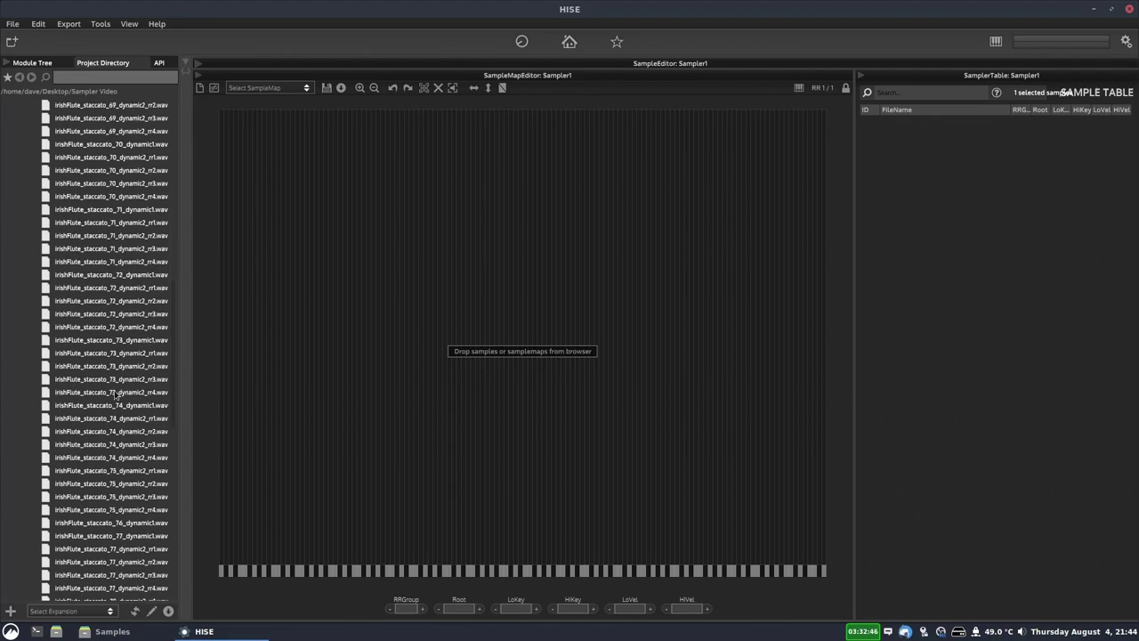
{"action": "scroll", "coordinate": [116, 401], "scroll_direction": "down", "scroll_amount": 10}
{"action": "scroll", "coordinate": [118, 418], "scroll_direction": "down", "scroll_amount": 7}
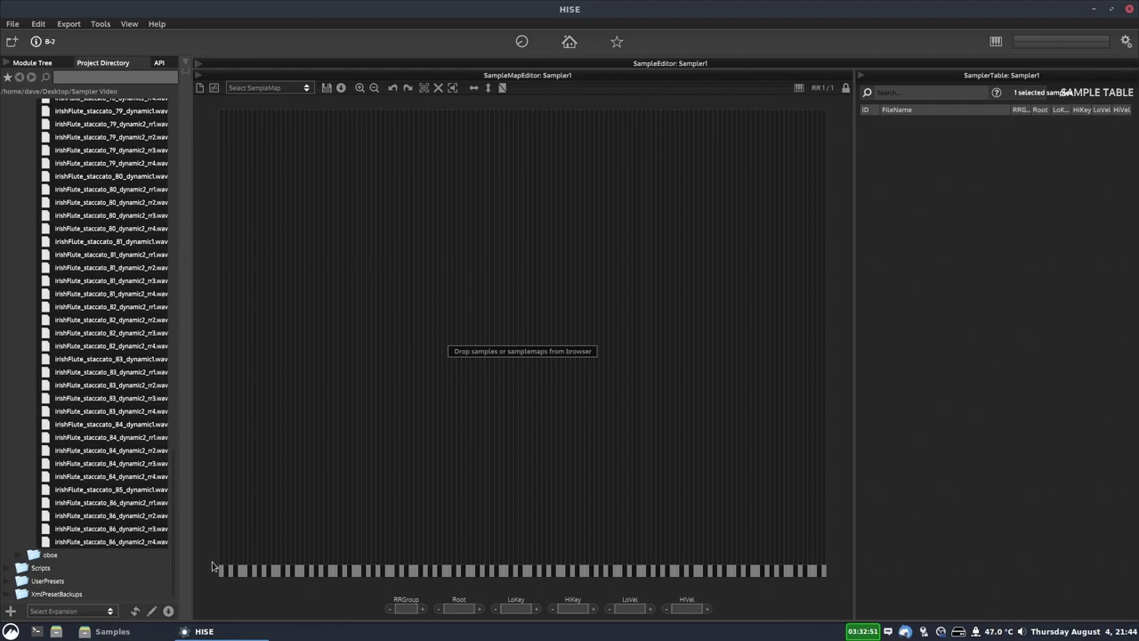
Open the irish flute folder in the file manager, select all its sample files and switch back to HISE
{"action": "left_click", "coordinate": [125, 632]}
{"action": "double_click", "coordinate": [226, 182]}
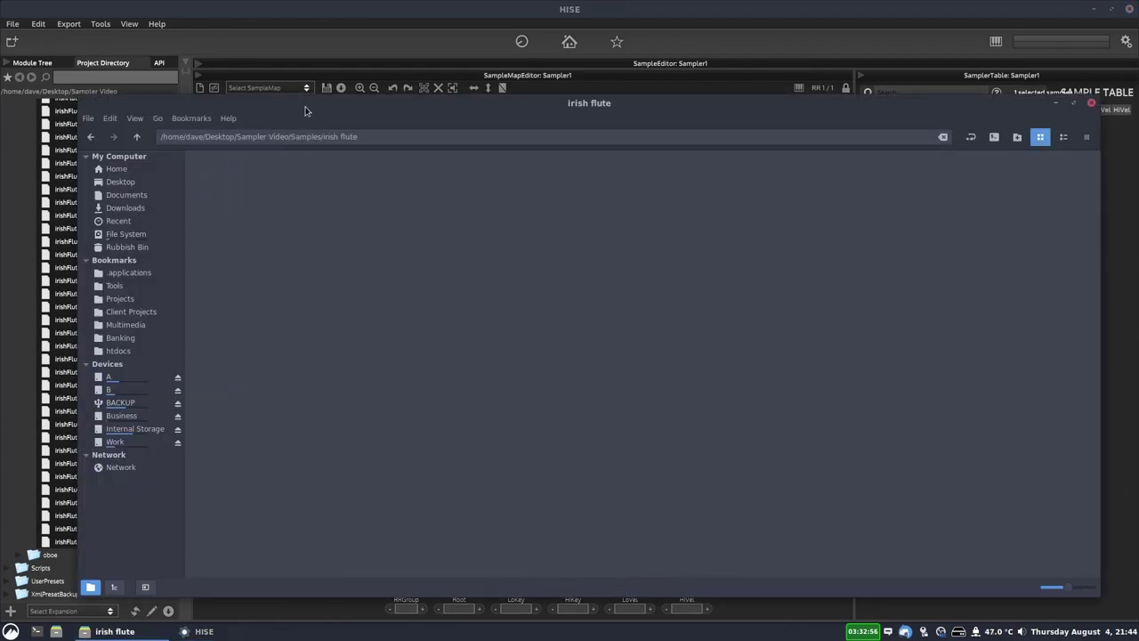
{"action": "left_click_drag", "start_coordinate": [328, 118], "coordinate": [526, 318]}
{"action": "key", "text": "ctrl+a"}
{"action": "left_click_drag", "start_coordinate": [425, 388], "coordinate": [424, 356]}
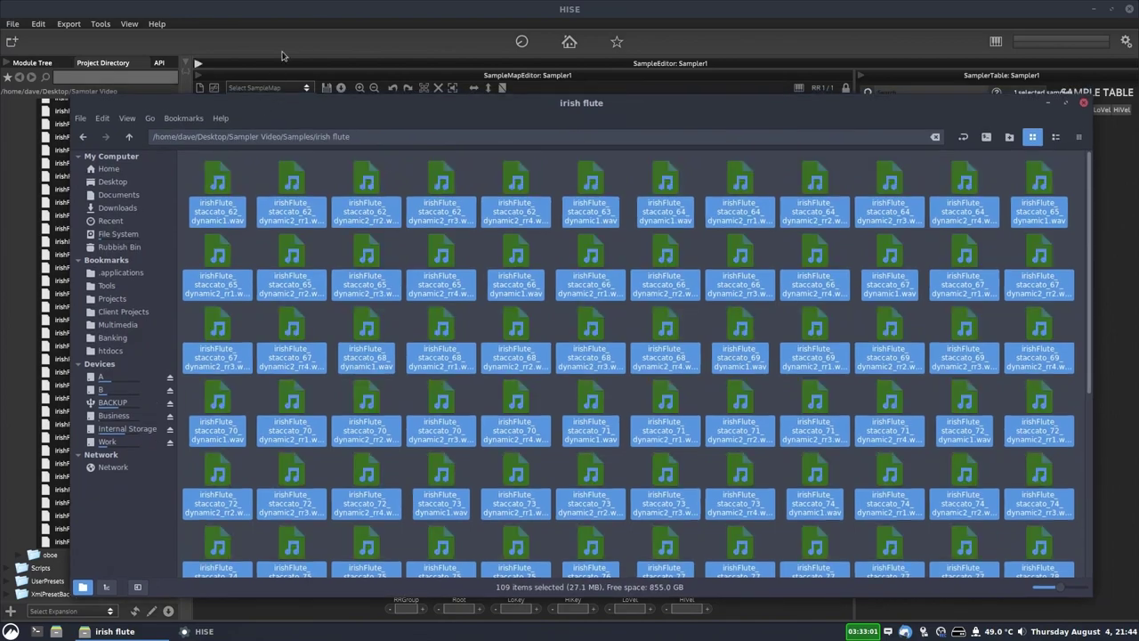
{"action": "key", "text": "alt+Tab"}
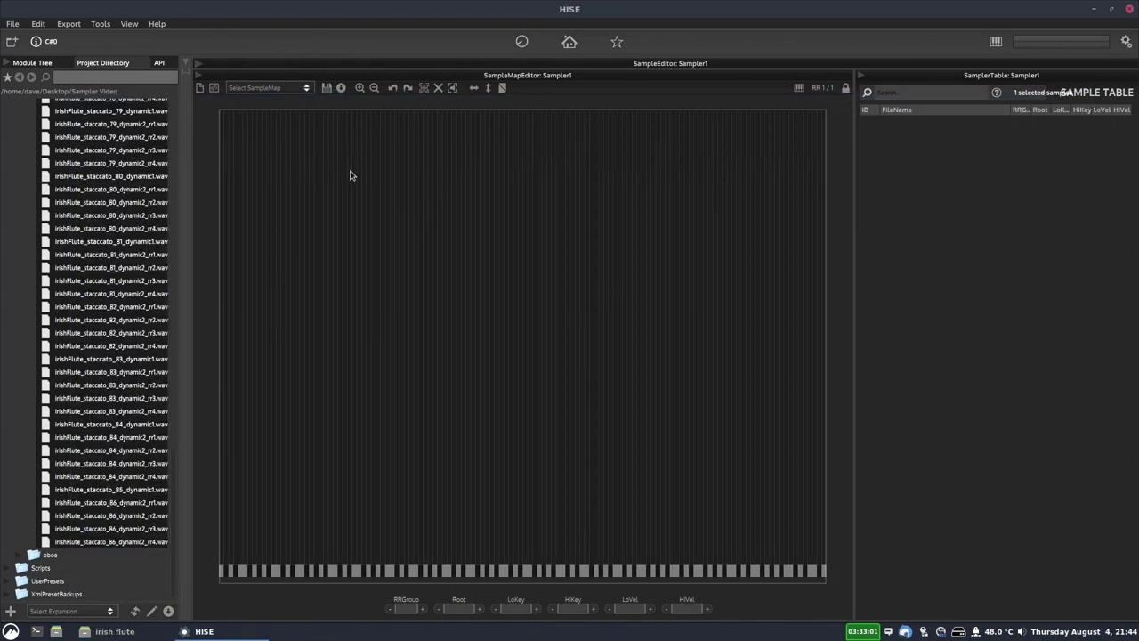
Try importing samples from Samples/irish flute, selecting irishFlute_staccato_62_dynamic1.wav through irishFlute_staccato_66_dynamic2_rr3.wav
{"action": "right_click", "coordinate": [413, 189]}
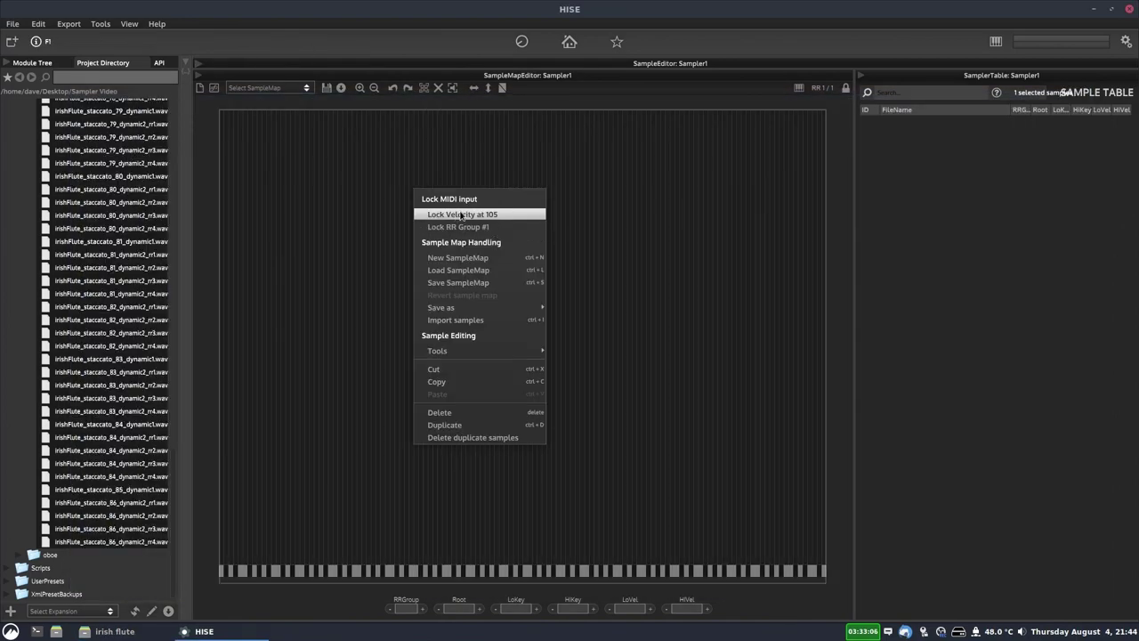
{"action": "left_click", "coordinate": [468, 321]}
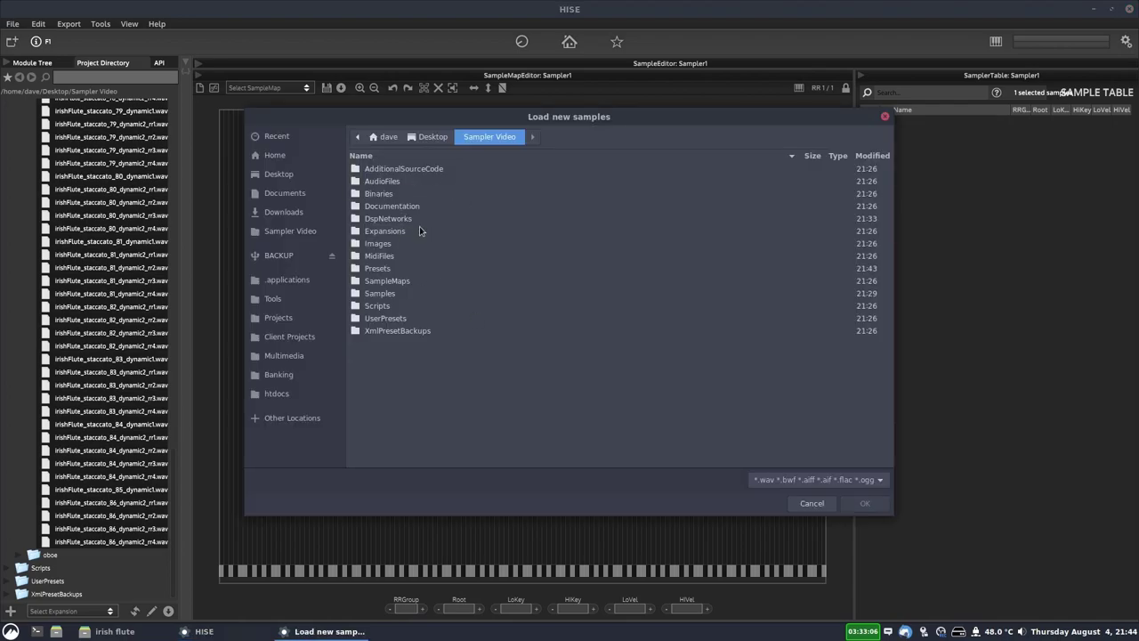
{"action": "double_click", "coordinate": [389, 295]}
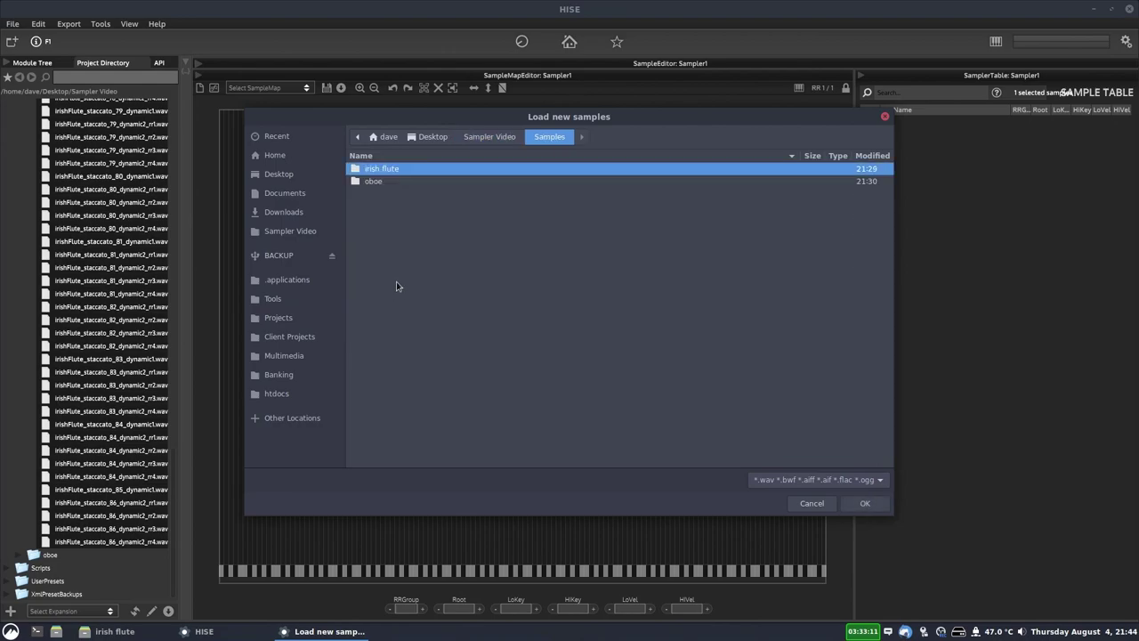
{"action": "double_click", "coordinate": [383, 168]}
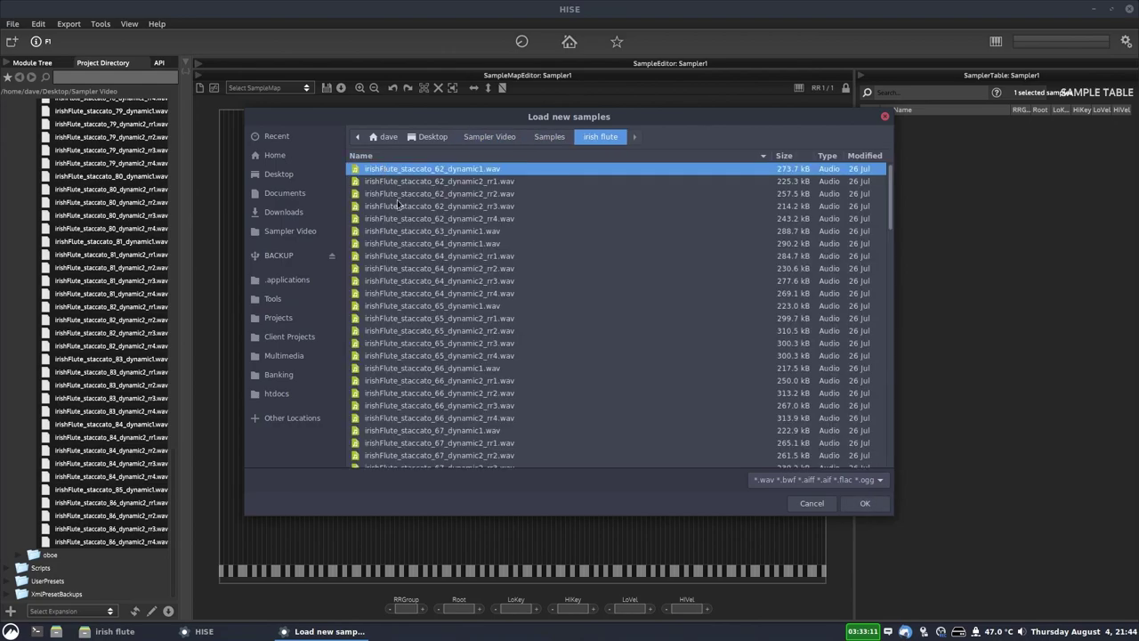
{"action": "left_click", "coordinate": [448, 405], "text": "shift"}
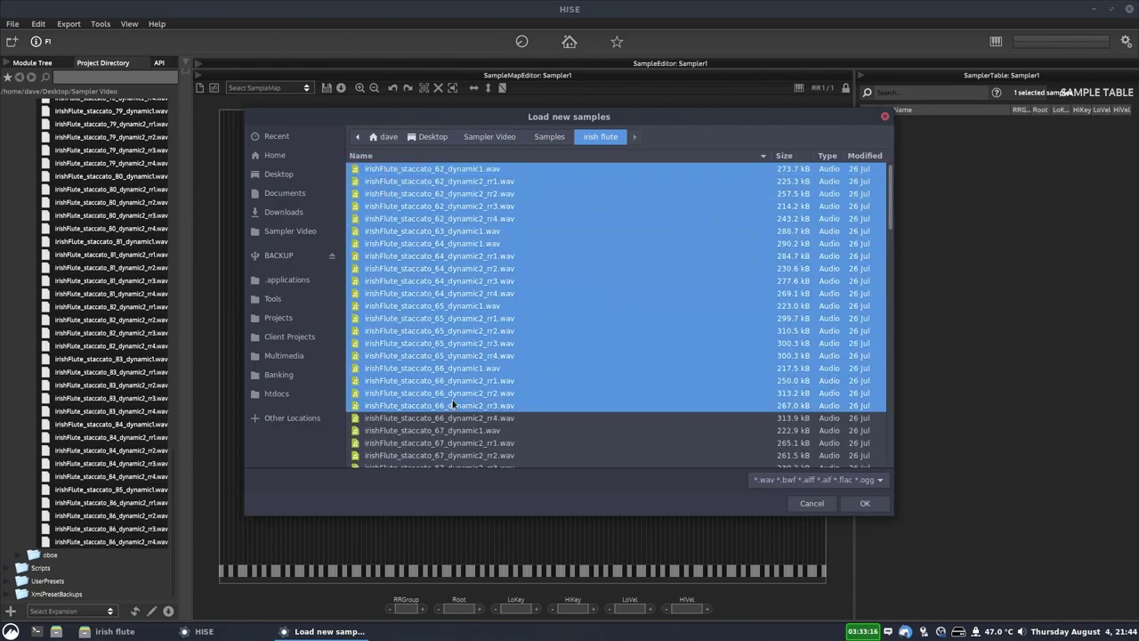
{"action": "left_click", "coordinate": [864, 503]}
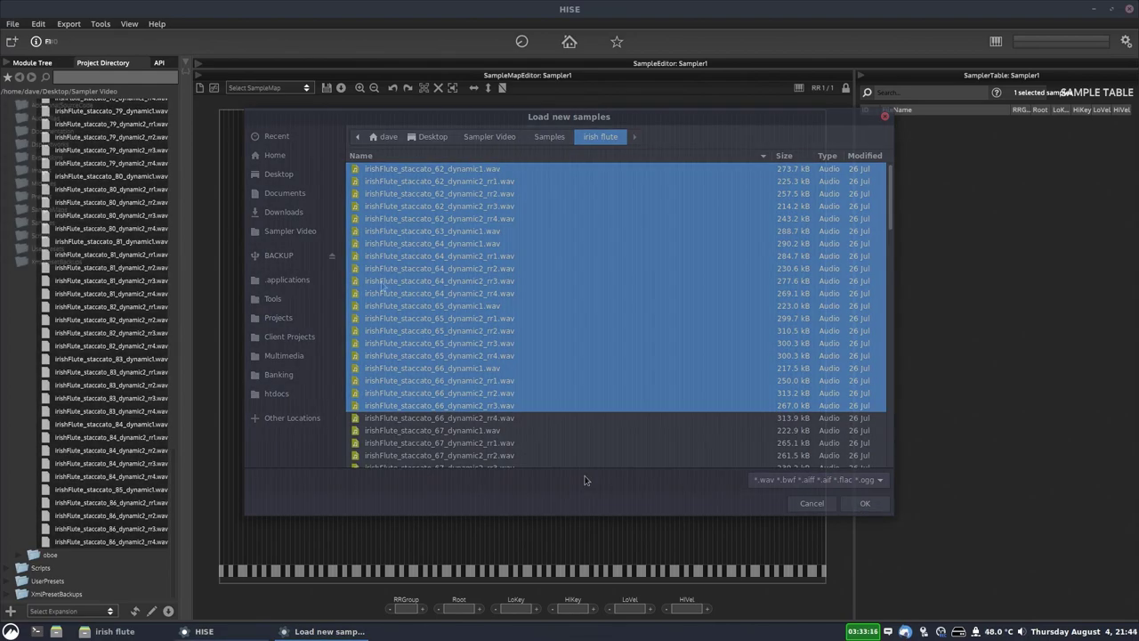
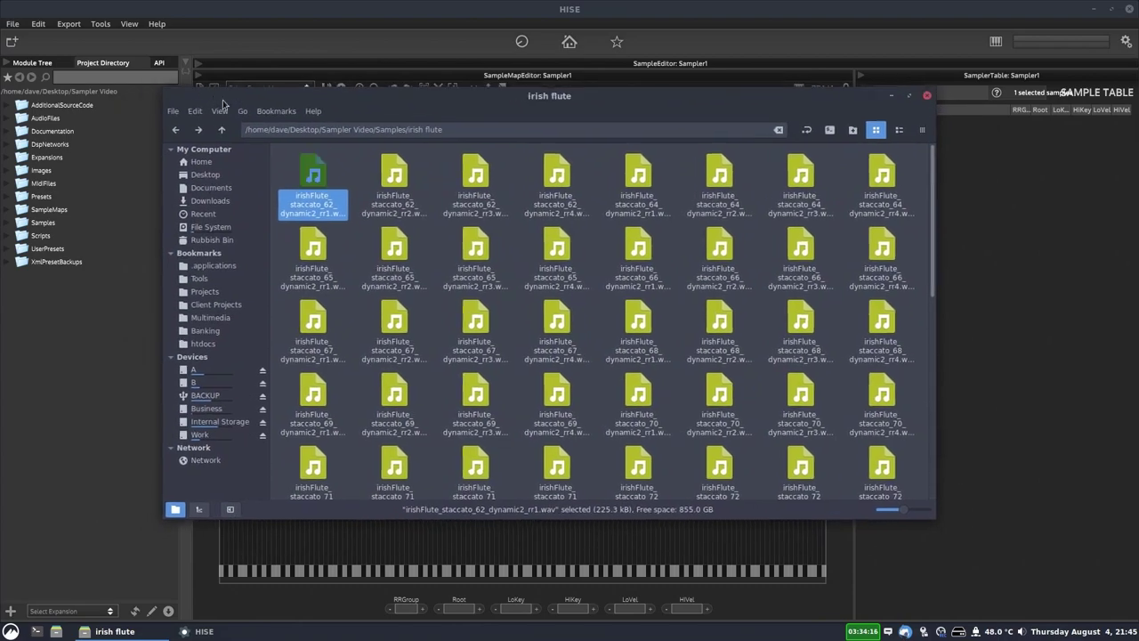
Enlarge the irish flute file manager window and look at the first sample's file name
{"action": "left_click_drag", "start_coordinate": [944, 524], "coordinate": [989, 592]}
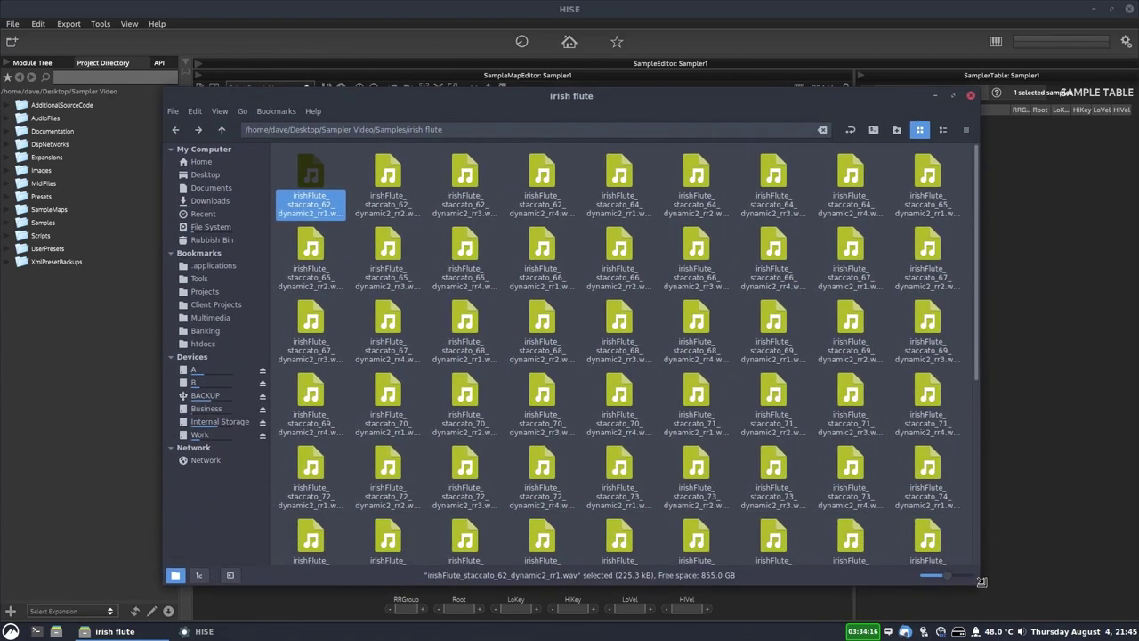
{"action": "left_click", "coordinate": [352, 187]}
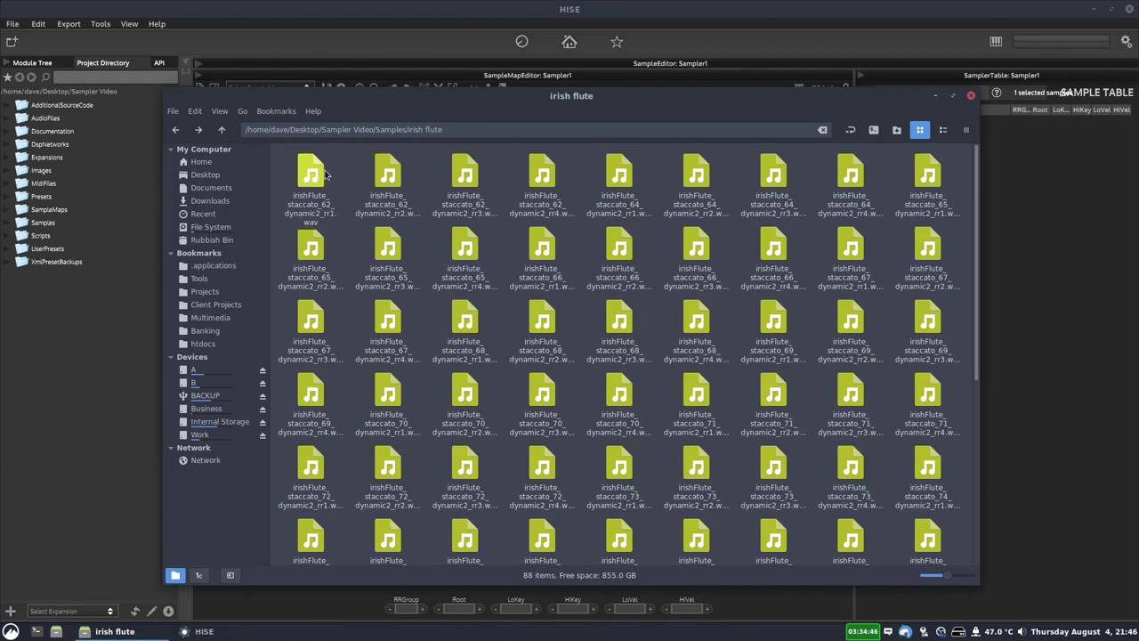
{"action": "left_click", "coordinate": [328, 174]}
{"action": "left_click", "coordinate": [354, 173]}
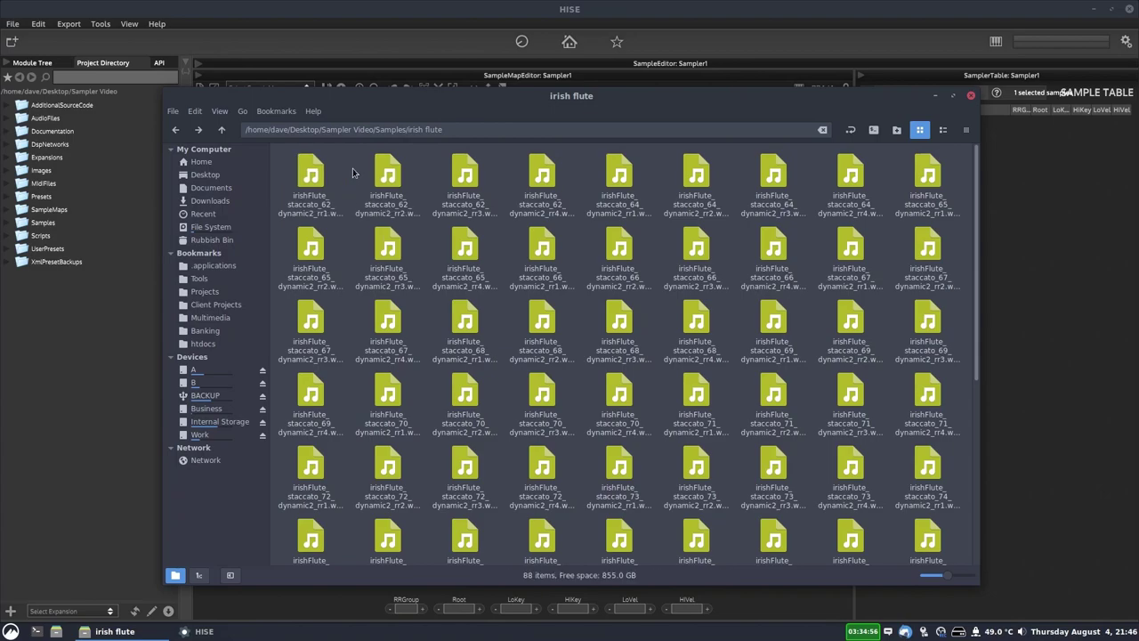
Open the xed text editor, enter irishFlute_staccato_62_dynamic2_rr1.wav in a new document and enlarge the text
{"action": "key", "text": "super"}
{"action": "type", "text": "xed"}
{"action": "key", "text": "Return"}
{"action": "type", "text": "irishFlute_staccato_62_dynamic2_rr1.wav"}
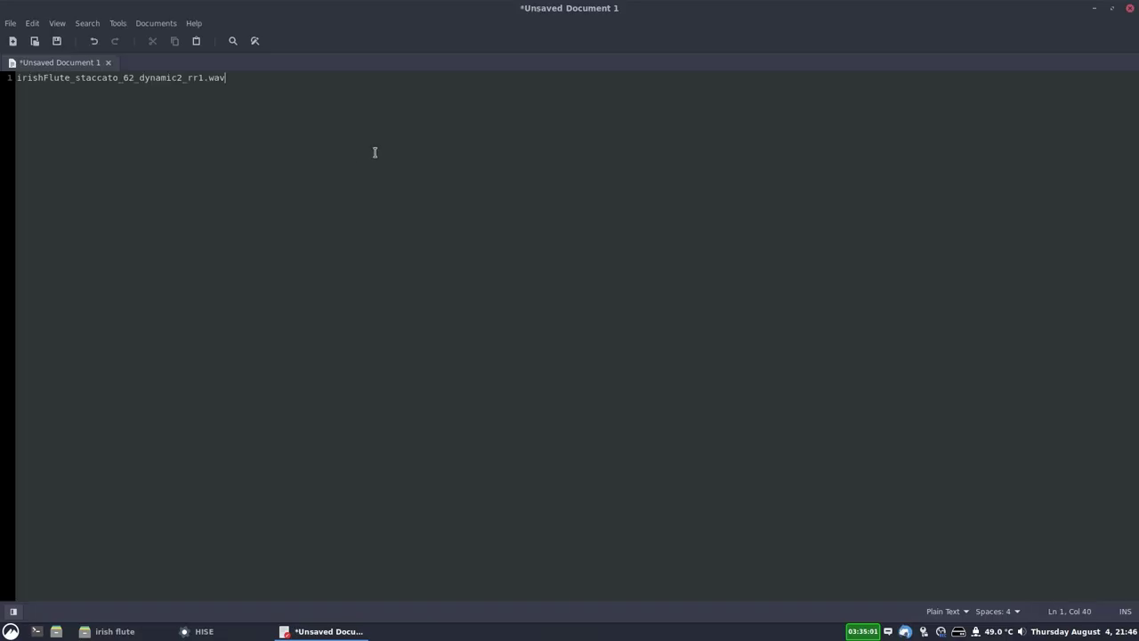
{"action": "scroll", "coordinate": [118, 82], "scroll_direction": "up", "scroll_amount": 5}
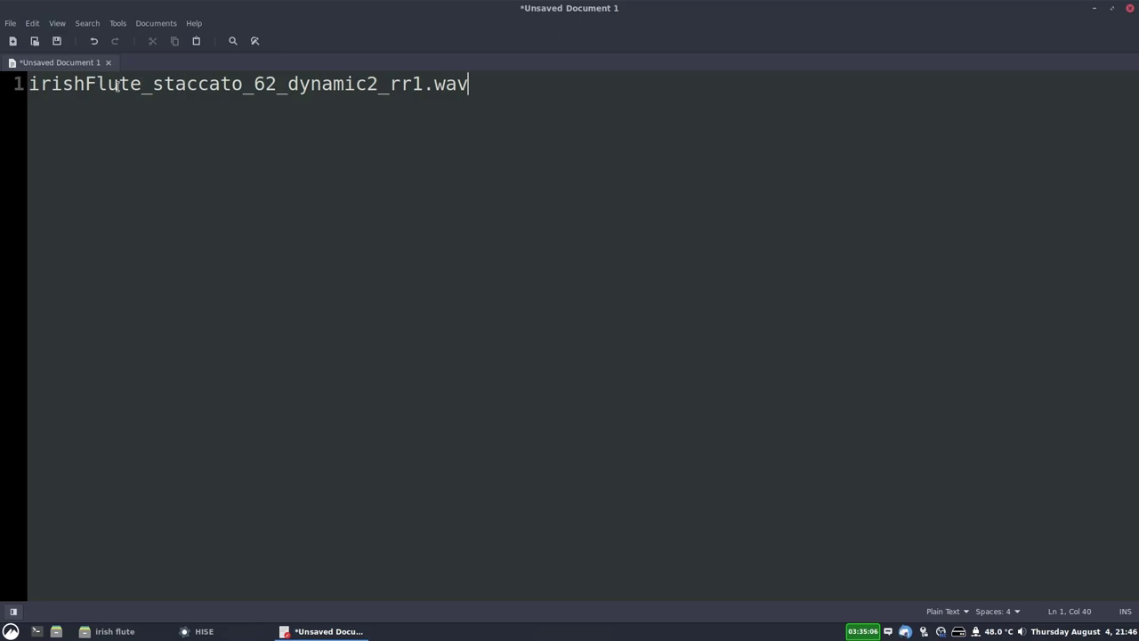
Highlight the irishFlute, staccato and 62 parts of the sample file name one after another
{"action": "double_click", "coordinate": [120, 84]}
{"action": "left_click", "coordinate": [142, 84]}
{"action": "left_click", "coordinate": [249, 85]}
{"action": "left_click_drag", "start_coordinate": [141, 84], "coordinate": [17, 84]}
{"action": "left_click_drag", "start_coordinate": [242, 84], "coordinate": [152, 84]}
{"action": "left_click_drag", "start_coordinate": [276, 84], "coordinate": [254, 83]}
{"action": "left_click_drag", "start_coordinate": [141, 84], "coordinate": [28, 85]}
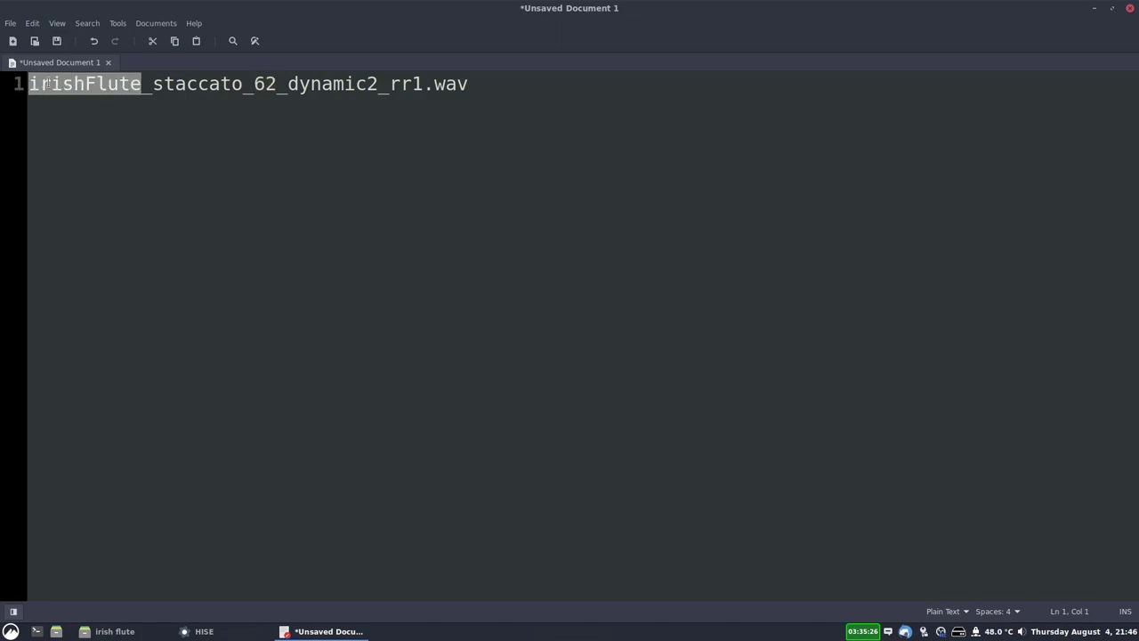
Highlight the staccato, 62, dynamic2 and rr1 parts of the sample file name in turn
{"action": "double_click", "coordinate": [242, 84]}
{"action": "left_click", "coordinate": [242, 84]}
{"action": "left_click_drag", "start_coordinate": [242, 84], "coordinate": [151, 84]}
{"action": "left_click_drag", "start_coordinate": [279, 84], "coordinate": [265, 83]}
{"action": "left_click_drag", "start_coordinate": [378, 84], "coordinate": [287, 84]}
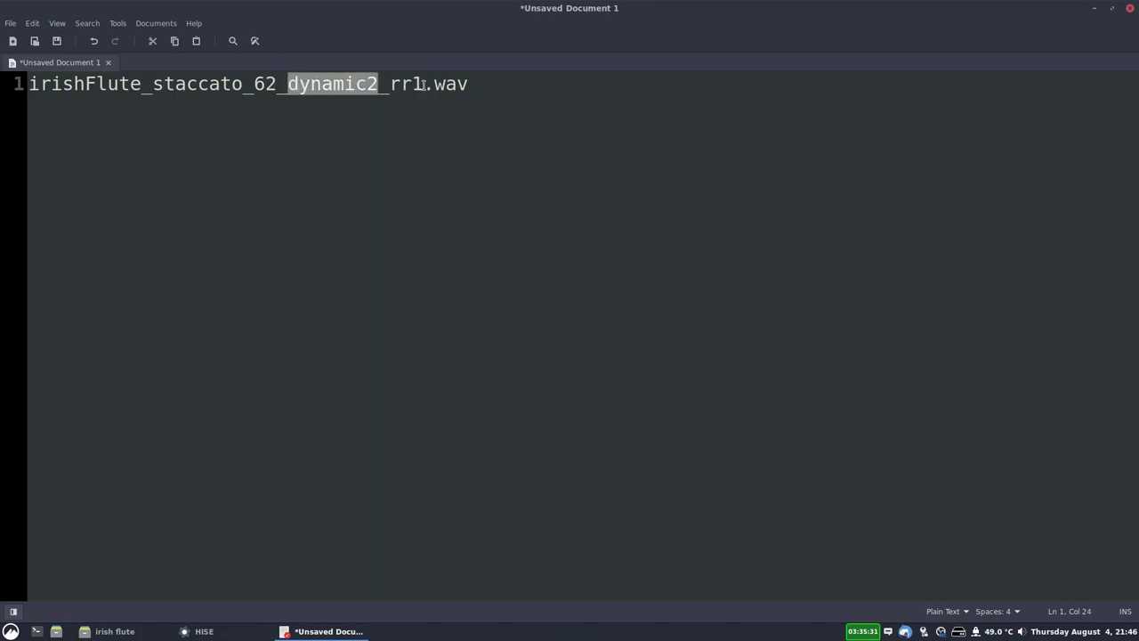
{"action": "left_click_drag", "start_coordinate": [424, 84], "coordinate": [390, 84]}
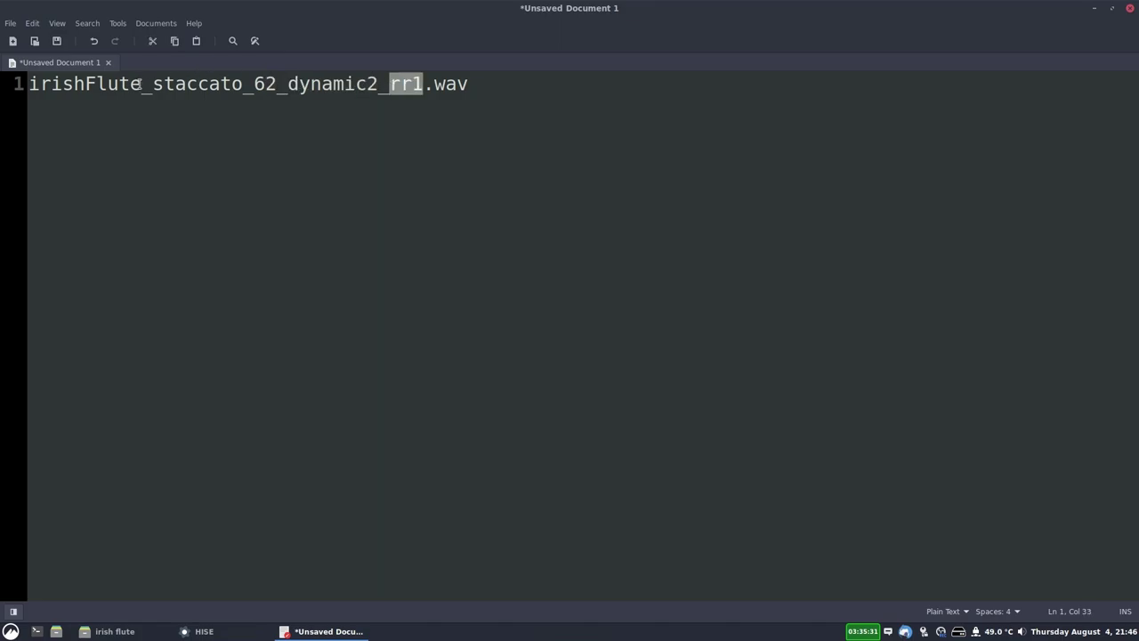
Go through the file name again, highlighting the instrument irishFlute, the articulation staccato and the number 62
{"action": "left_click_drag", "start_coordinate": [140, 83], "coordinate": [25, 84]}
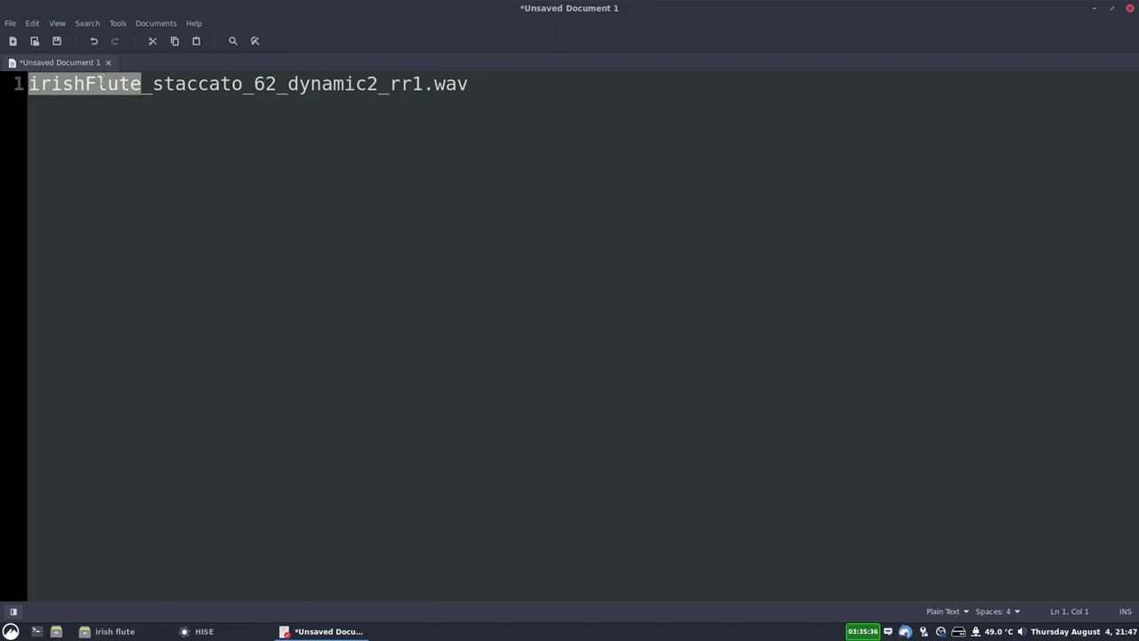
{"action": "left_click_drag", "start_coordinate": [243, 83], "coordinate": [154, 84]}
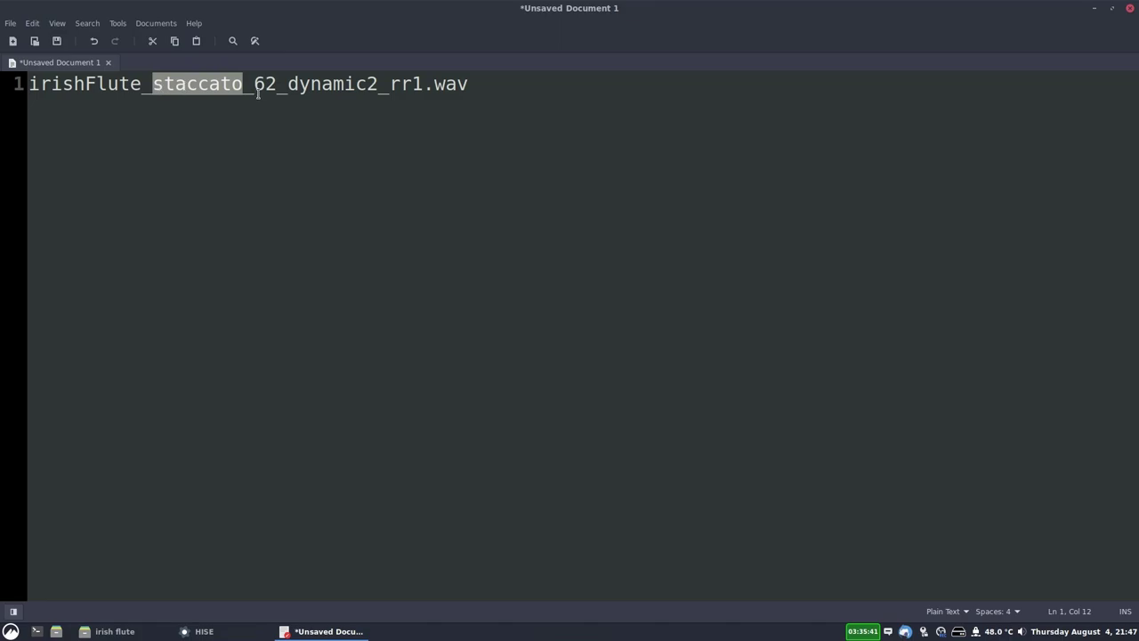
{"action": "left_click_drag", "start_coordinate": [277, 83], "coordinate": [257, 83]}
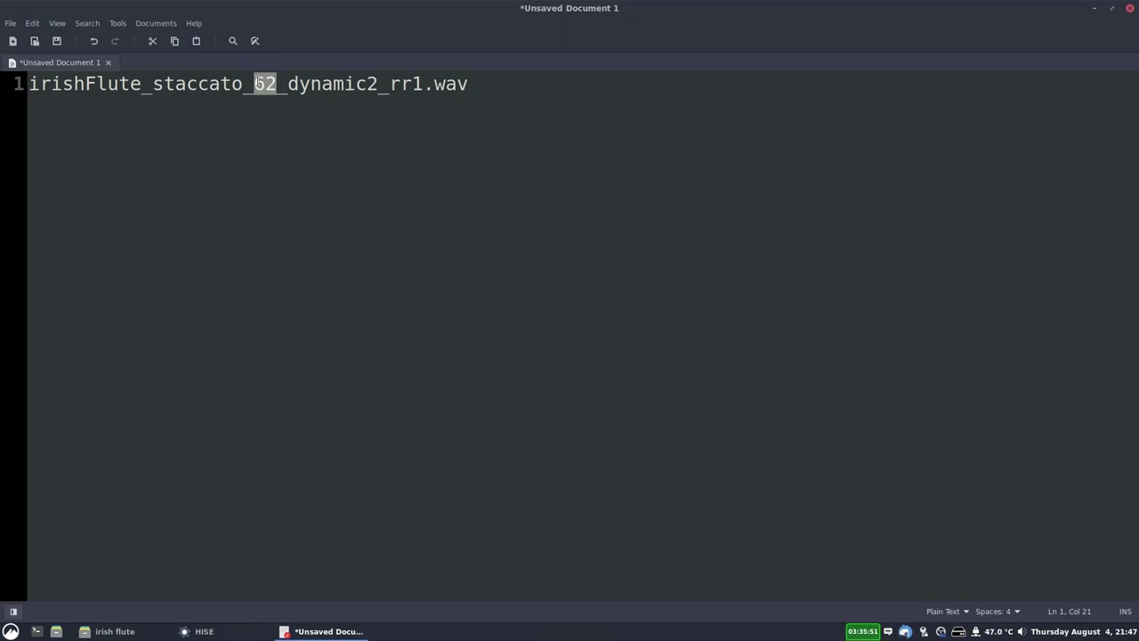
{"action": "left_click", "coordinate": [258, 83]}
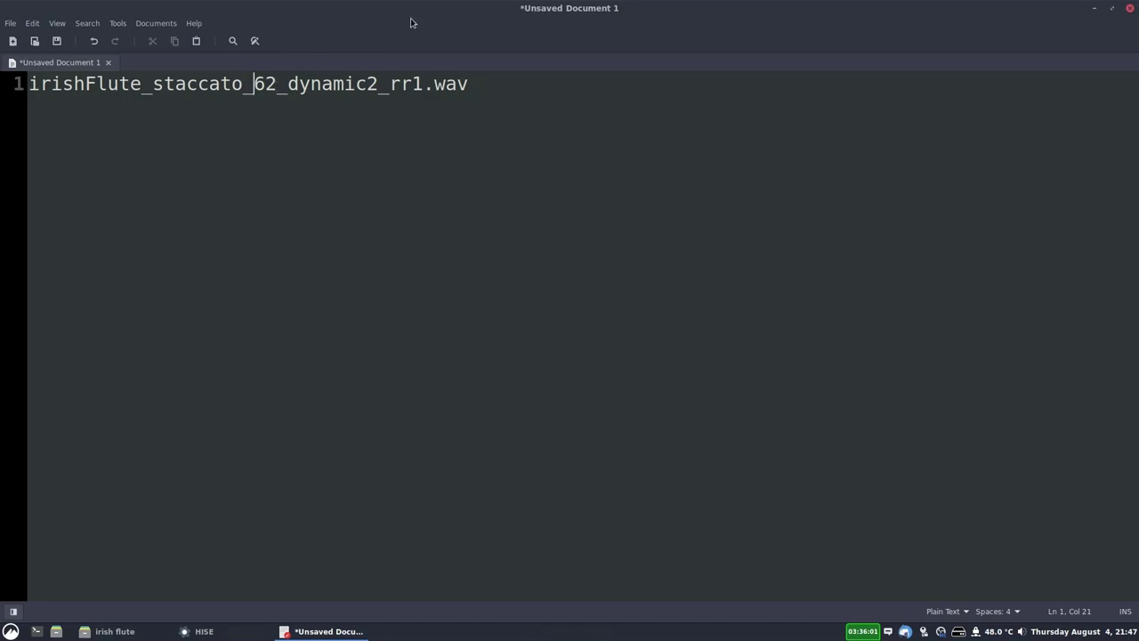
Examine the note number 62 in the sample file name by highlighting it
{"action": "left_click_drag", "start_coordinate": [275, 83], "coordinate": [253, 84]}
{"action": "left_click", "coordinate": [273, 85]}
{"action": "left_click_drag", "start_coordinate": [276, 84], "coordinate": [255, 84]}
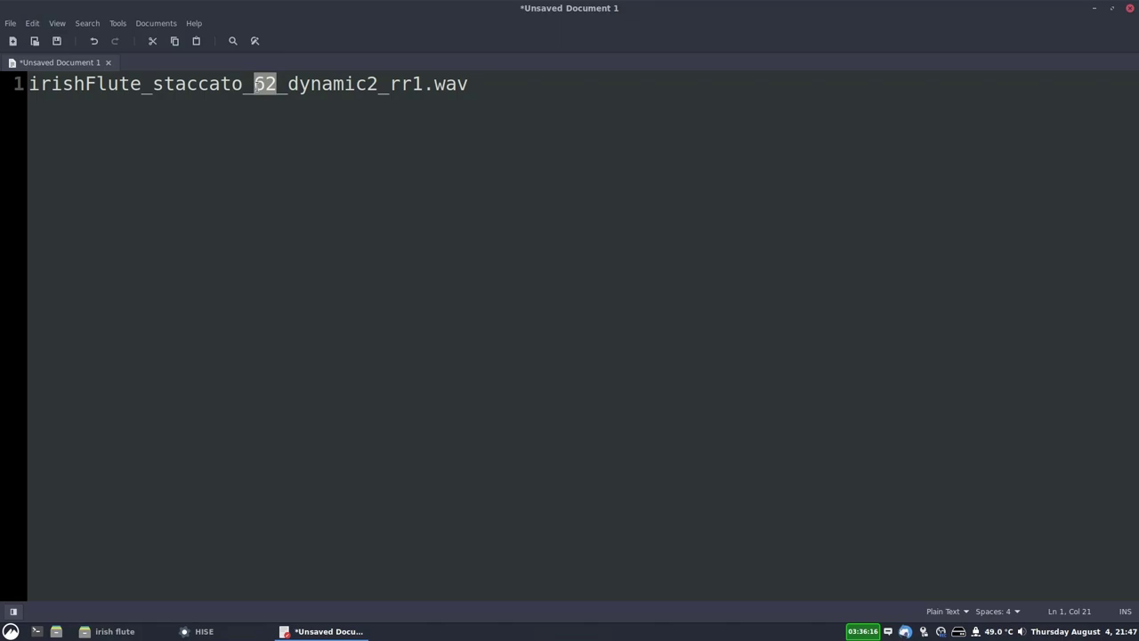
{"action": "left_click", "coordinate": [257, 86]}
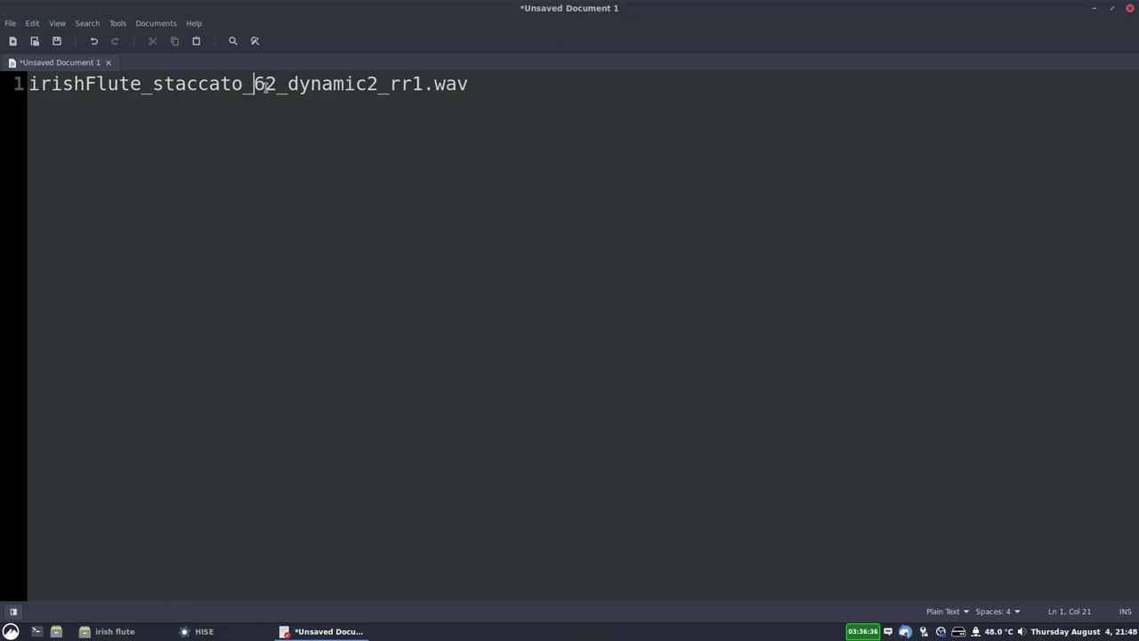
{"action": "double_click", "coordinate": [265, 84]}
{"action": "left_click", "coordinate": [267, 86]}
Highlight the dynamic2 part and the round-robin part rr1 of the sample file name
{"action": "left_click_drag", "start_coordinate": [286, 84], "coordinate": [379, 83]}
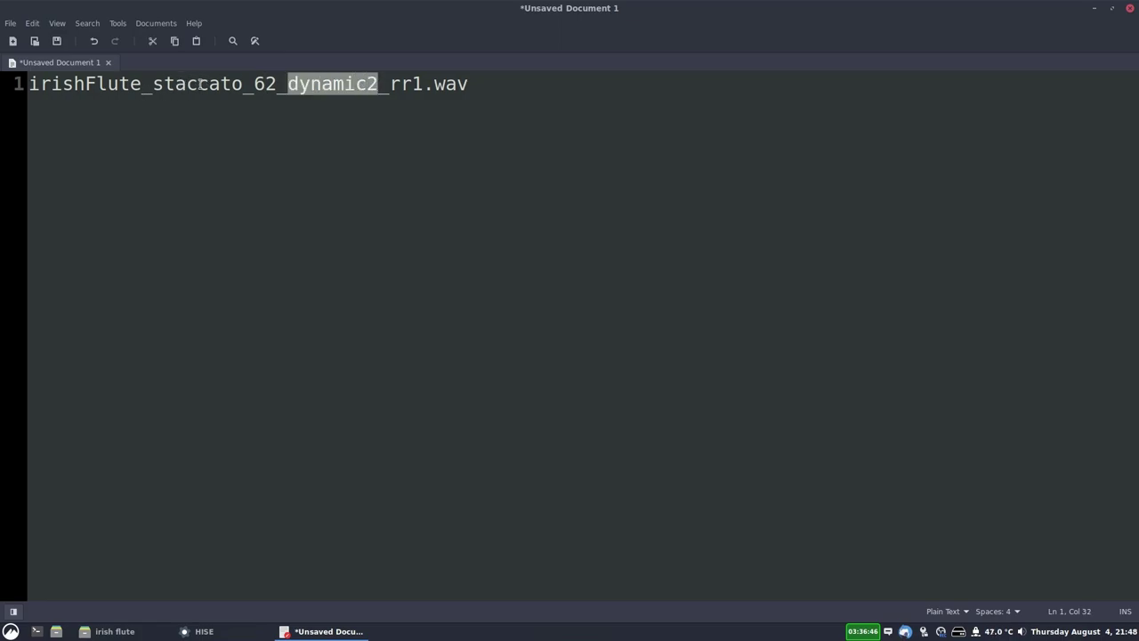
{"action": "double_click", "coordinate": [350, 85]}
{"action": "left_click_drag", "start_coordinate": [378, 84], "coordinate": [286, 83]}
{"action": "left_click", "coordinate": [321, 84]}
{"action": "mouse_move", "coordinate": [389, 85]}
{"action": "left_mouse_down"}
{"action": "mouse_move", "coordinate": [422, 84]}
{"action": "mouse_move", "coordinate": [393, 86]}
{"action": "left_mouse_up"}
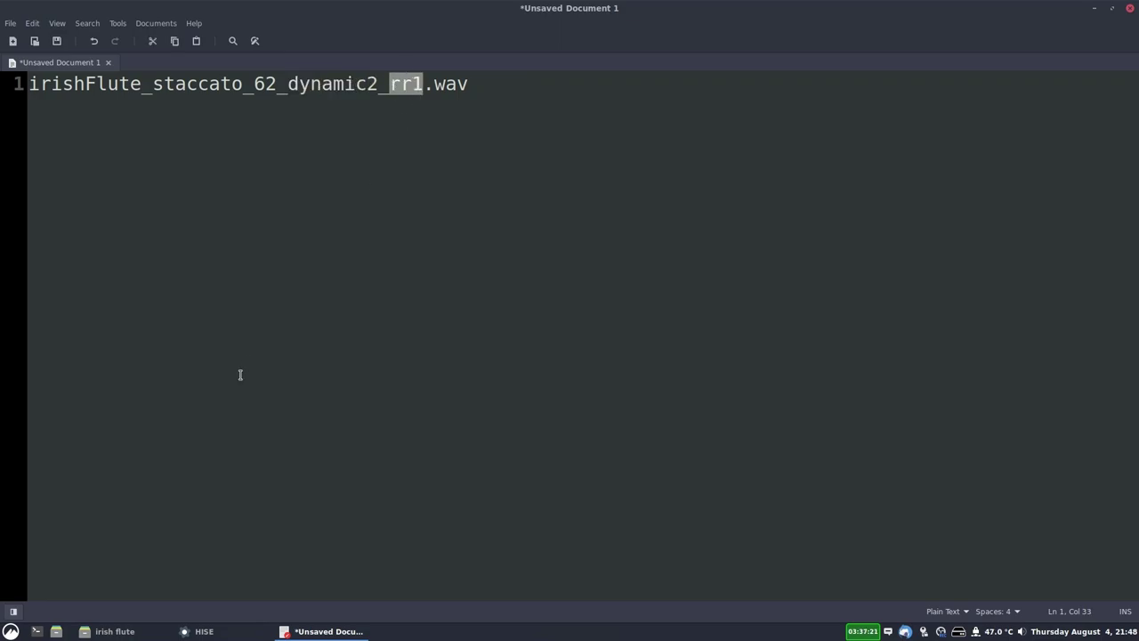
Look at the round-robin samples of note 62 in the irish flute folder and highlight rr in the text editor's file name
{"action": "left_click", "coordinate": [142, 637]}
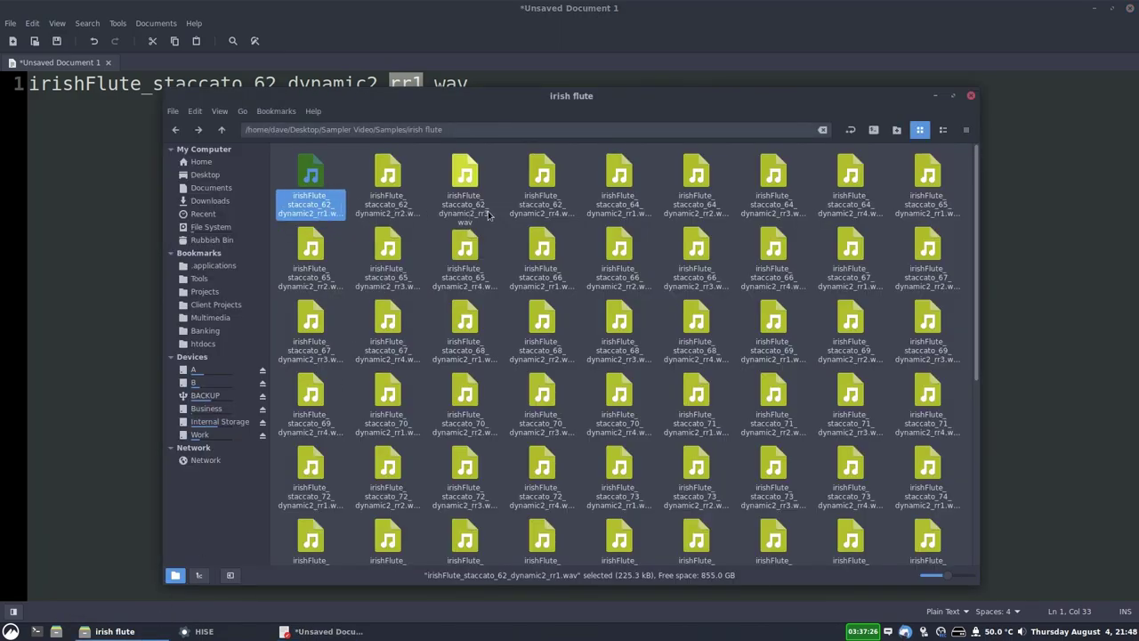
{"action": "left_click", "coordinate": [545, 209]}
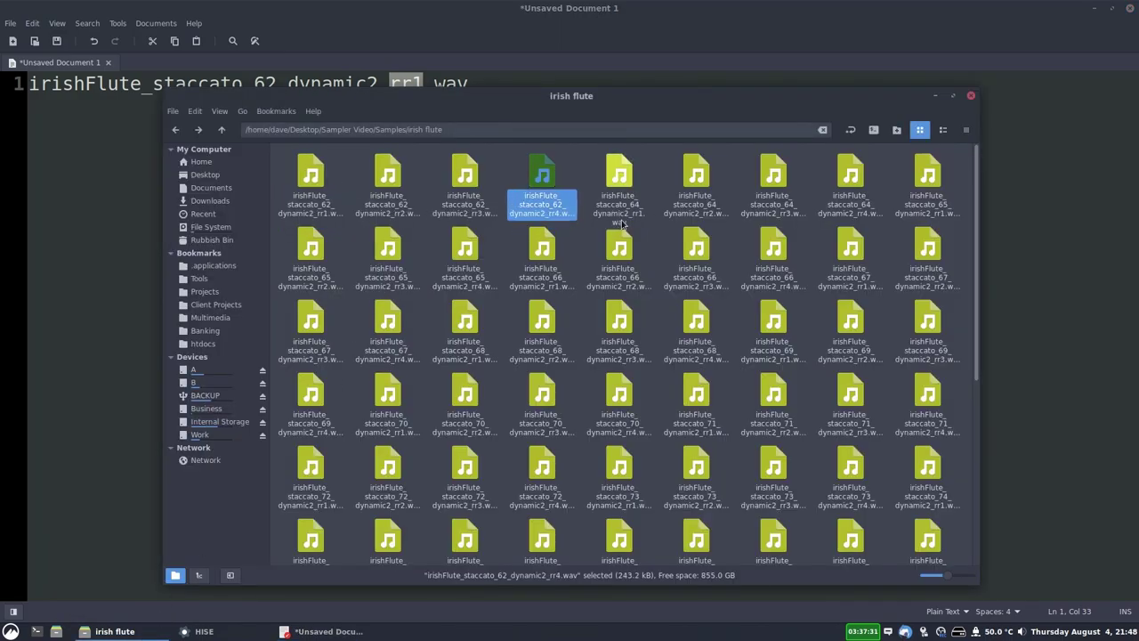
{"action": "left_click", "coordinate": [79, 121]}
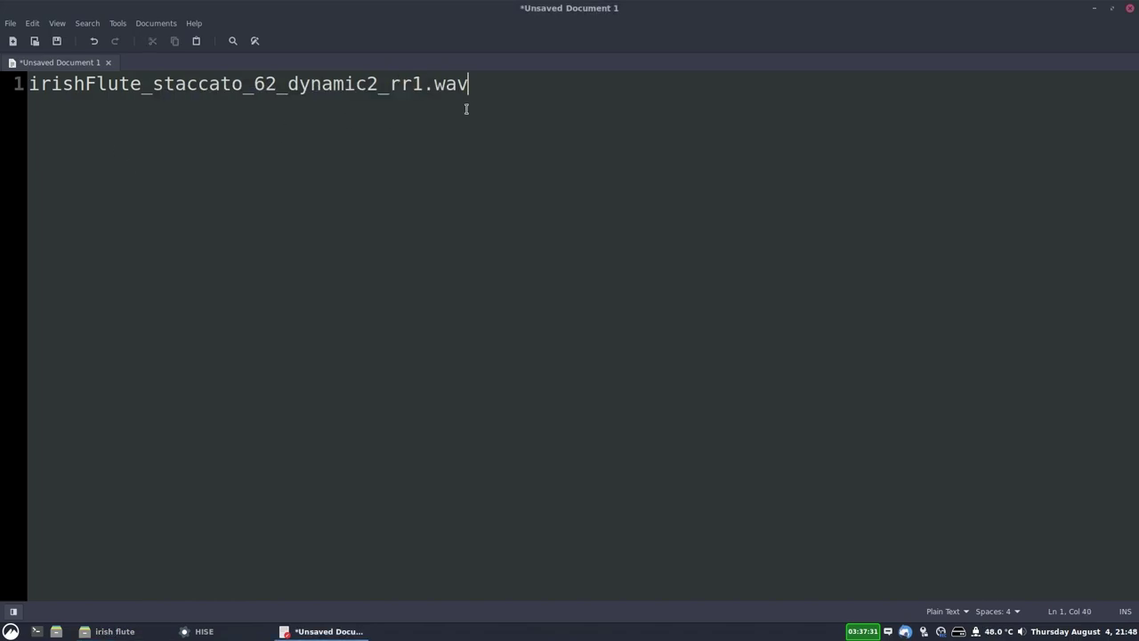
{"action": "left_click_drag", "start_coordinate": [389, 84], "coordinate": [412, 84]}
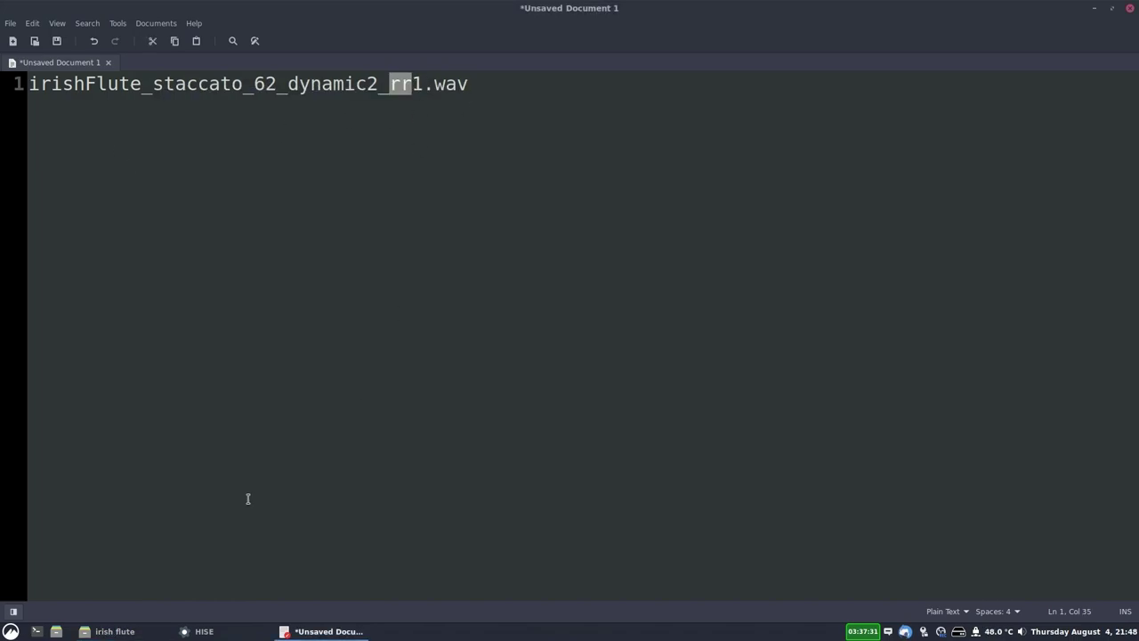
Check the irish flute folder once more, and highlight rr1 and the .wav extension in the text editor's file name
{"action": "left_click", "coordinate": [115, 631]}
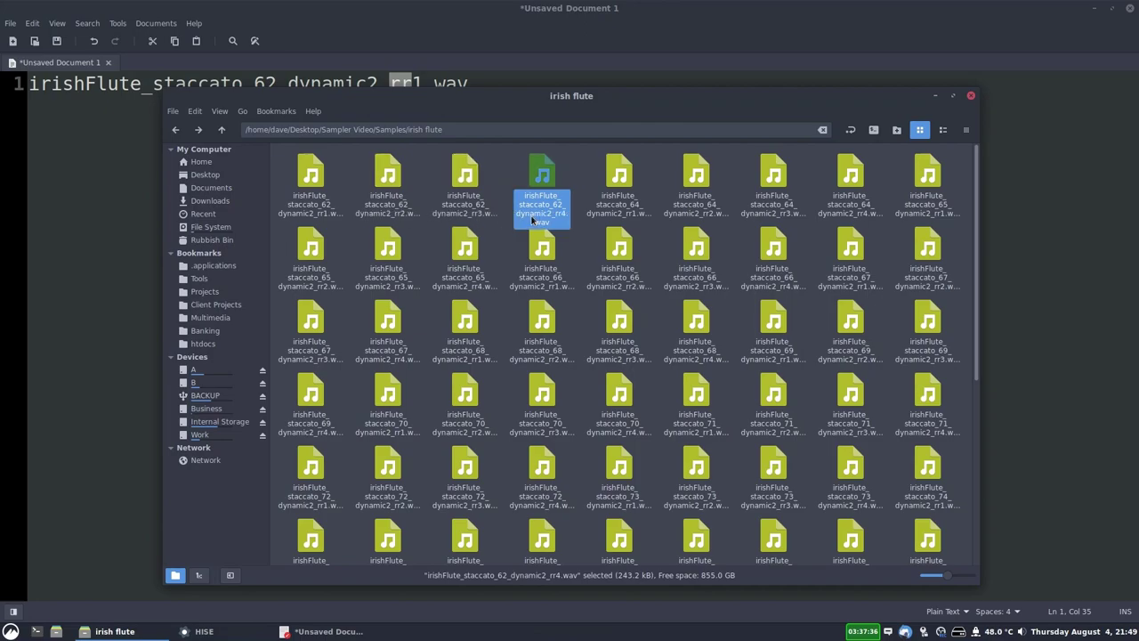
{"action": "left_click", "coordinate": [125, 147]}
{"action": "left_click_drag", "start_coordinate": [423, 84], "coordinate": [389, 84]}
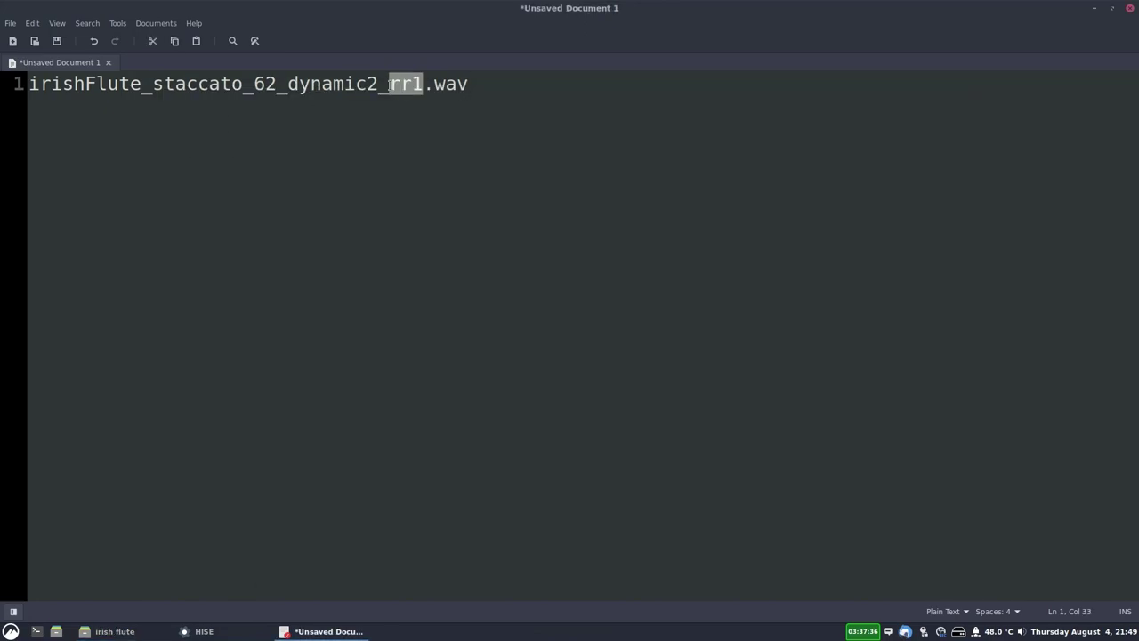
{"action": "left_click_drag", "start_coordinate": [468, 85], "coordinate": [425, 86]}
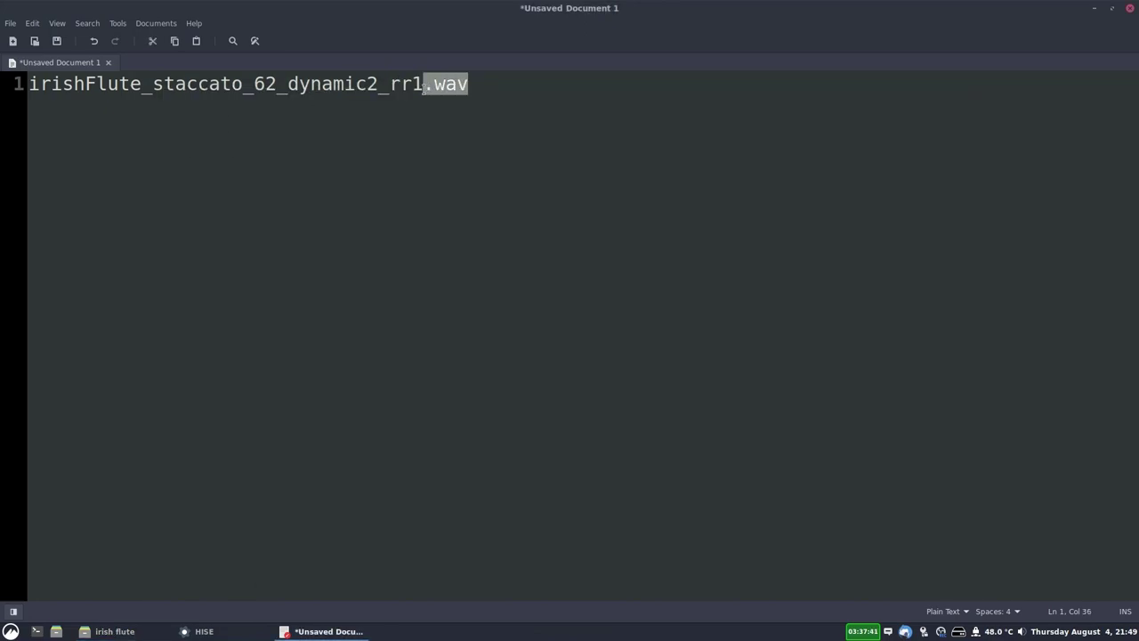
{"action": "left_click", "coordinate": [485, 86]}
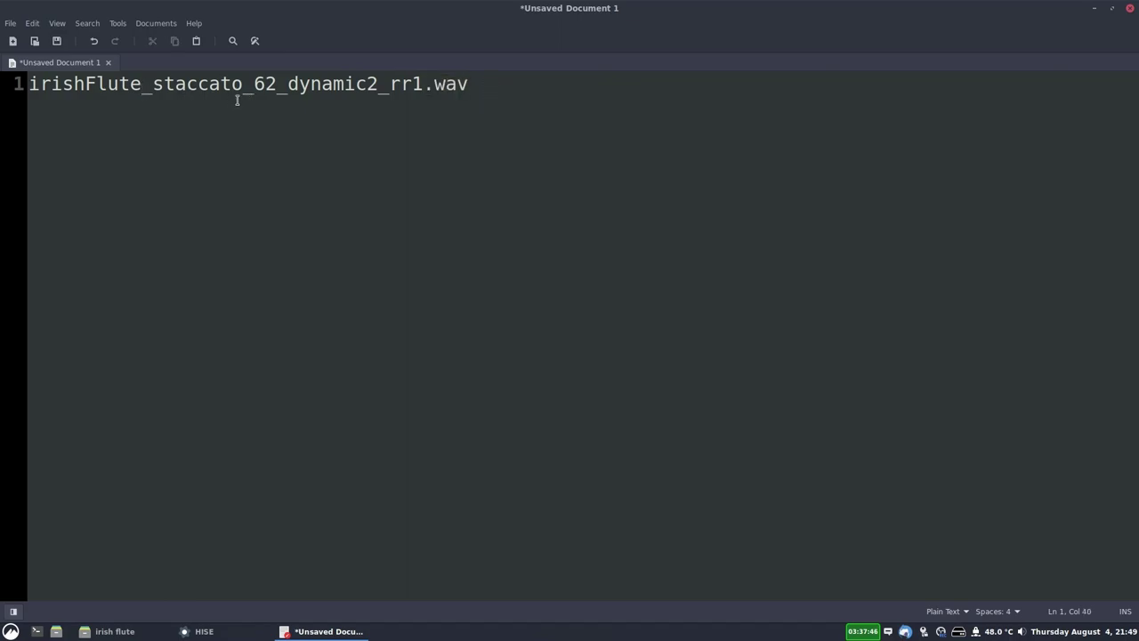
Examine how the irishFlute and staccato parts are written in the sample file name
{"action": "double_click", "coordinate": [96, 85]}
{"action": "key", "text": "End"}
{"action": "double_click", "coordinate": [187, 86]}
{"action": "left_click", "coordinate": [220, 89]}
{"action": "left_click", "coordinate": [154, 89]}
{"action": "left_click", "coordinate": [239, 83]}
{"action": "key", "text": "End"}
Highlight the underscore separators between the parts of the sample file name
{"action": "left_click_drag", "start_coordinate": [152, 84], "coordinate": [145, 86]}
{"action": "left_click_drag", "start_coordinate": [253, 85], "coordinate": [280, 87]}
{"action": "left_click_drag", "start_coordinate": [377, 85], "coordinate": [383, 86]}
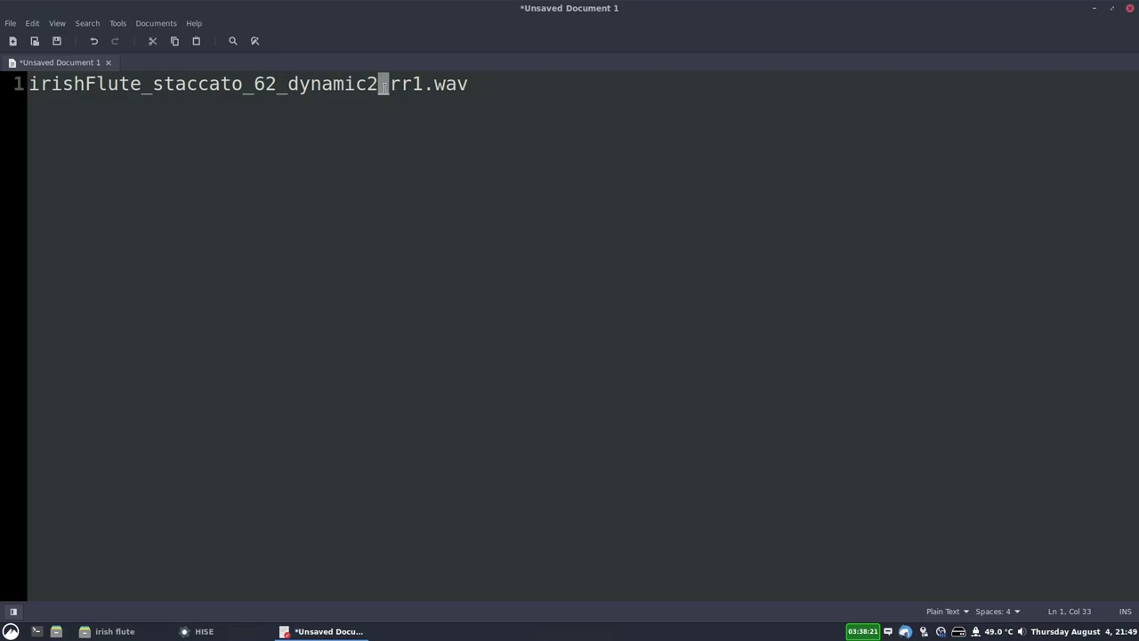
Examine the underscores and the staccato, note number and dynamic parts of the sample file name
{"action": "left_click", "coordinate": [148, 86]}
{"action": "key", "text": "shift+End"}
{"action": "left_click", "coordinate": [153, 86]}
{"action": "left_click", "coordinate": [148, 86]}
{"action": "left_click_drag", "start_coordinate": [254, 84], "coordinate": [242, 85]}
{"action": "left_click", "coordinate": [274, 89]}
{"action": "double_click", "coordinate": [327, 84]}
{"action": "left_click", "coordinate": [278, 84]}
Strip the dynamic, round-robin and staccato parts from the example file name, leaving irishFlute_62.wav
{"action": "left_click", "coordinate": [424, 84]}
{"action": "left_click_drag", "start_coordinate": [292, 87], "coordinate": [141, 86]}
{"action": "key", "text": "Delete"}
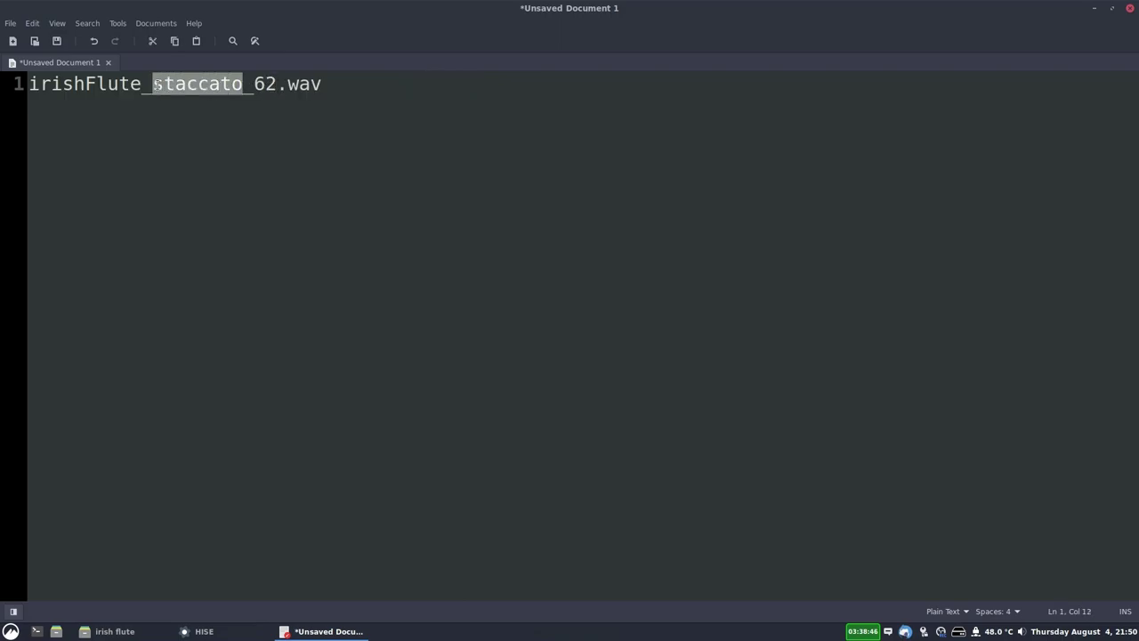
{"action": "key", "text": "Delete"}
{"action": "double_click", "coordinate": [98, 86]}
{"action": "left_click", "coordinate": [264, 93]}
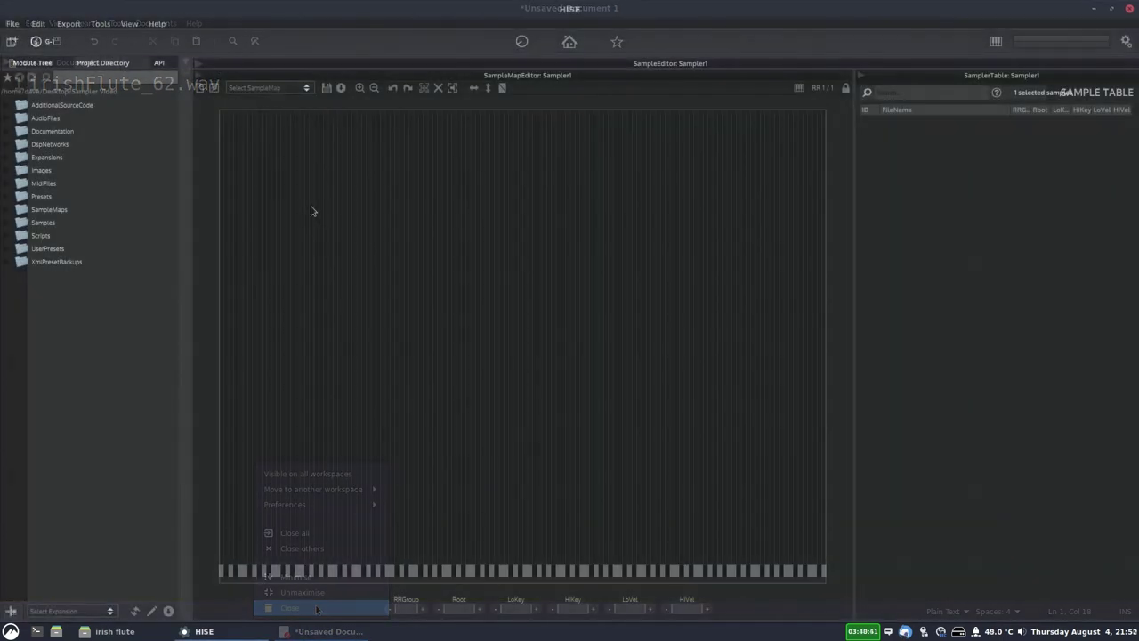
Drop all samples from the irish flute folder onto HISE's sample map and minimize the file manager window
{"action": "left_click", "coordinate": [114, 631]}
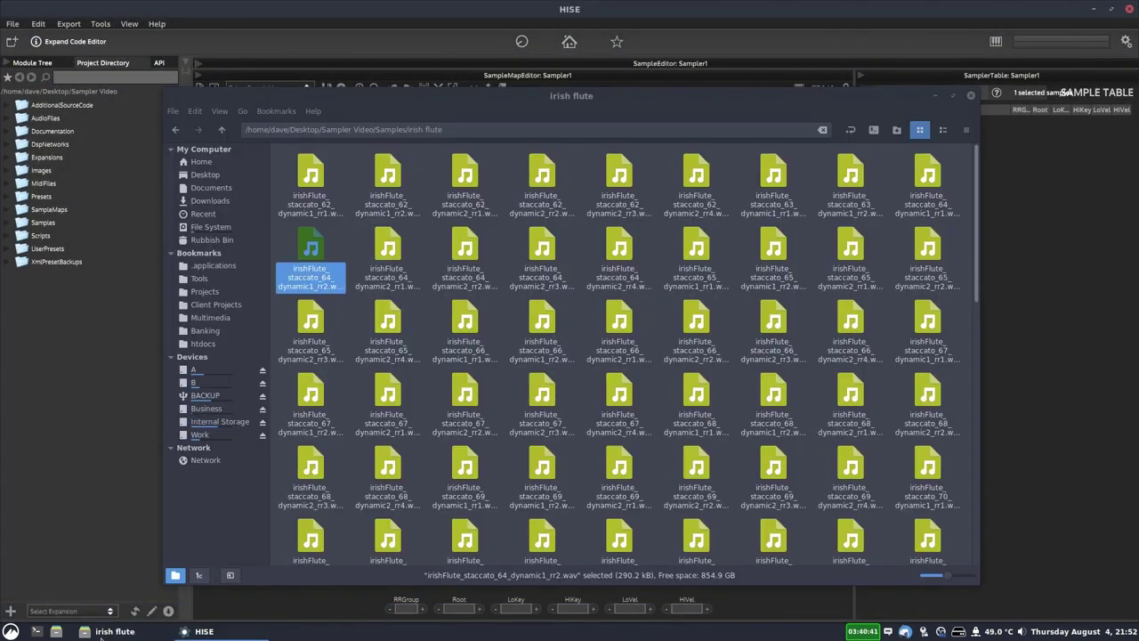
{"action": "left_click", "coordinate": [310, 183]}
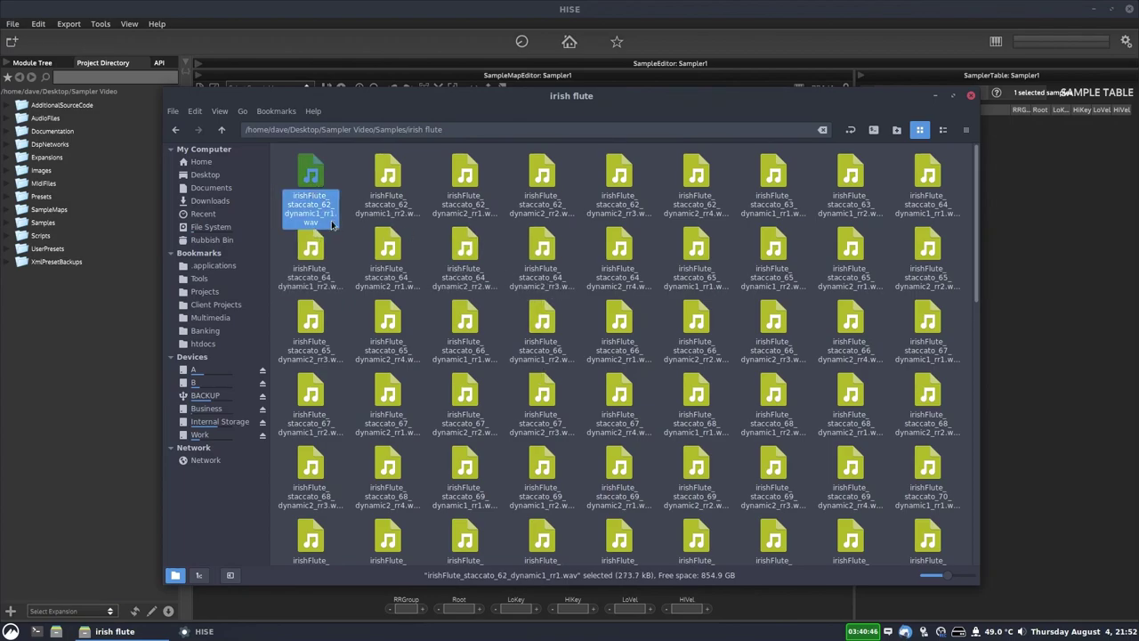
{"action": "left_click", "coordinate": [488, 224]}
{"action": "key", "text": "ctrl+a"}
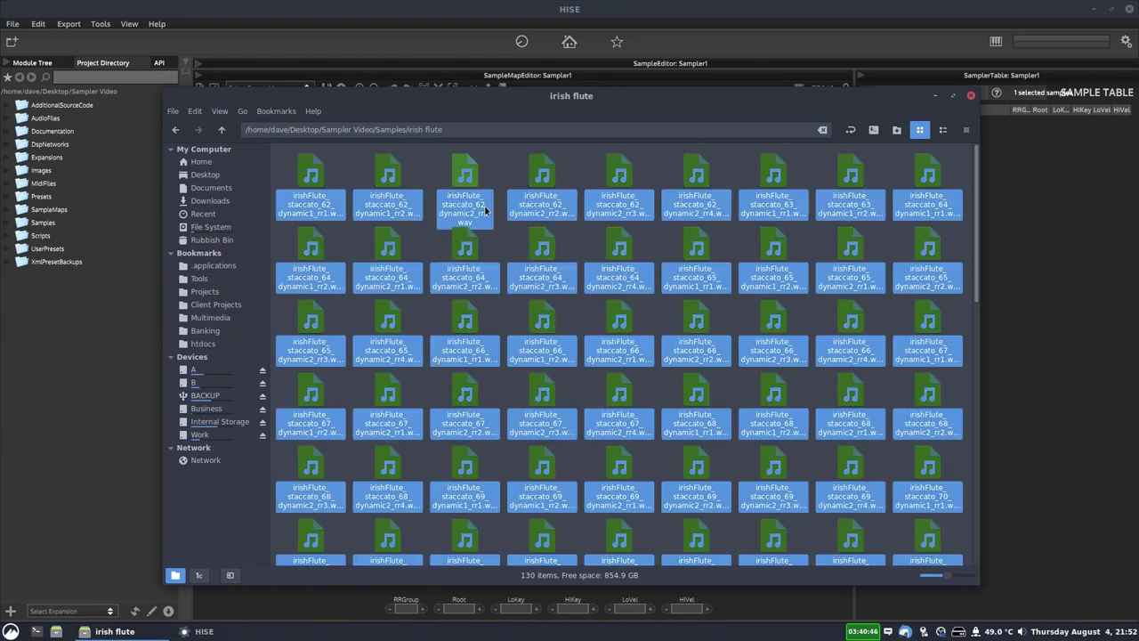
{"action": "left_click_drag", "start_coordinate": [491, 110], "coordinate": [830, 114]}
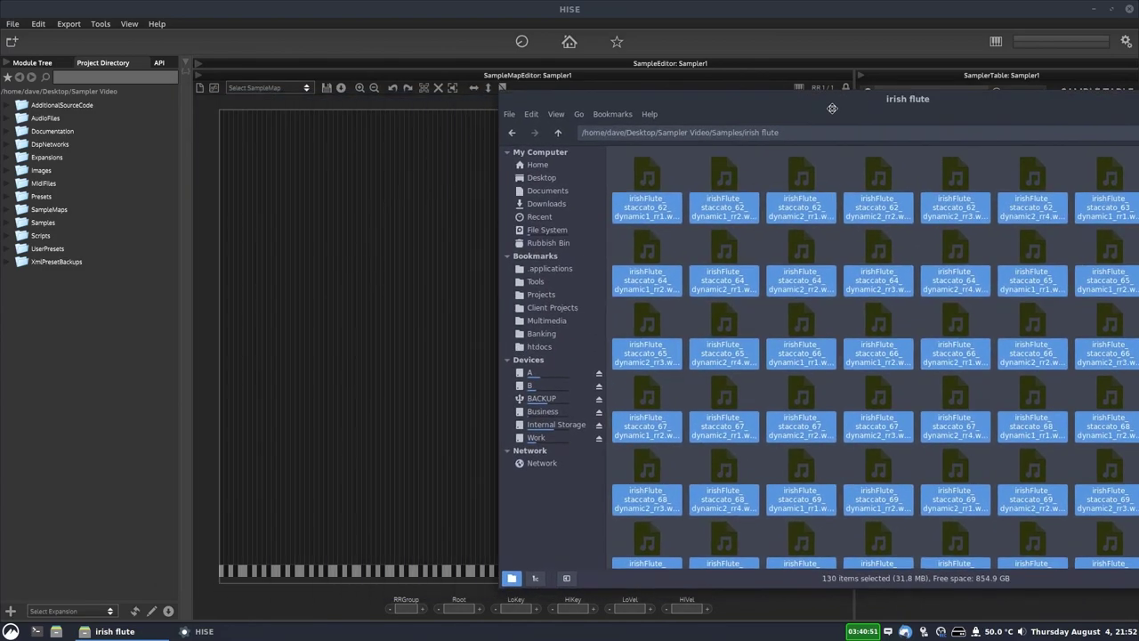
{"action": "left_click_drag", "start_coordinate": [648, 182], "coordinate": [405, 225]}
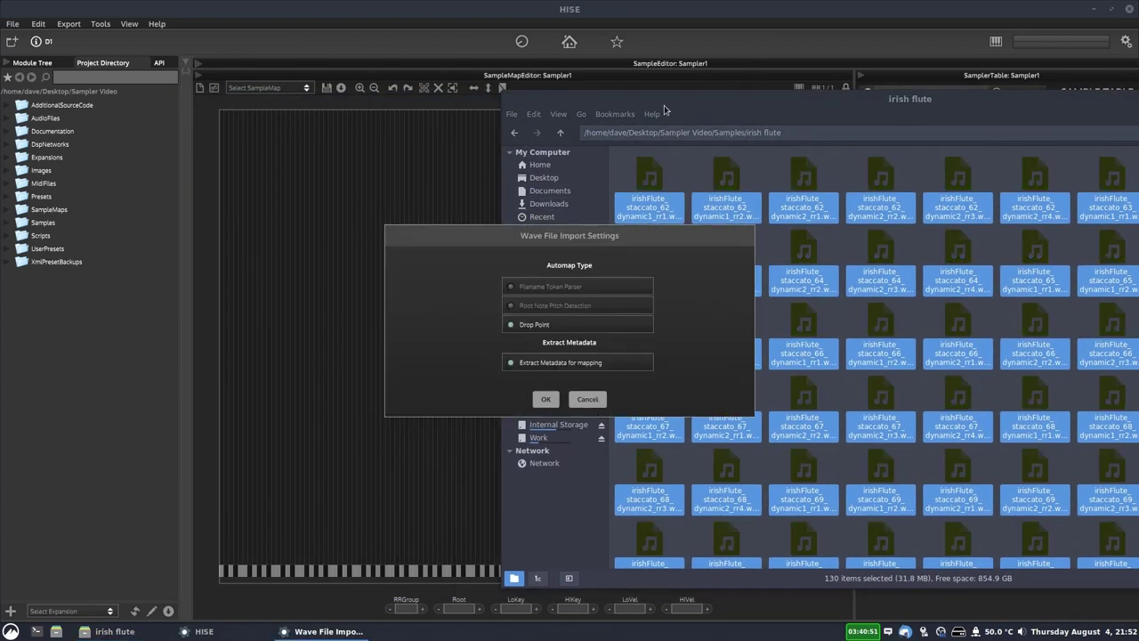
{"action": "left_click", "coordinate": [512, 114]}
{"action": "left_click", "coordinate": [738, 105]}
{"action": "double_click", "coordinate": [737, 104]}
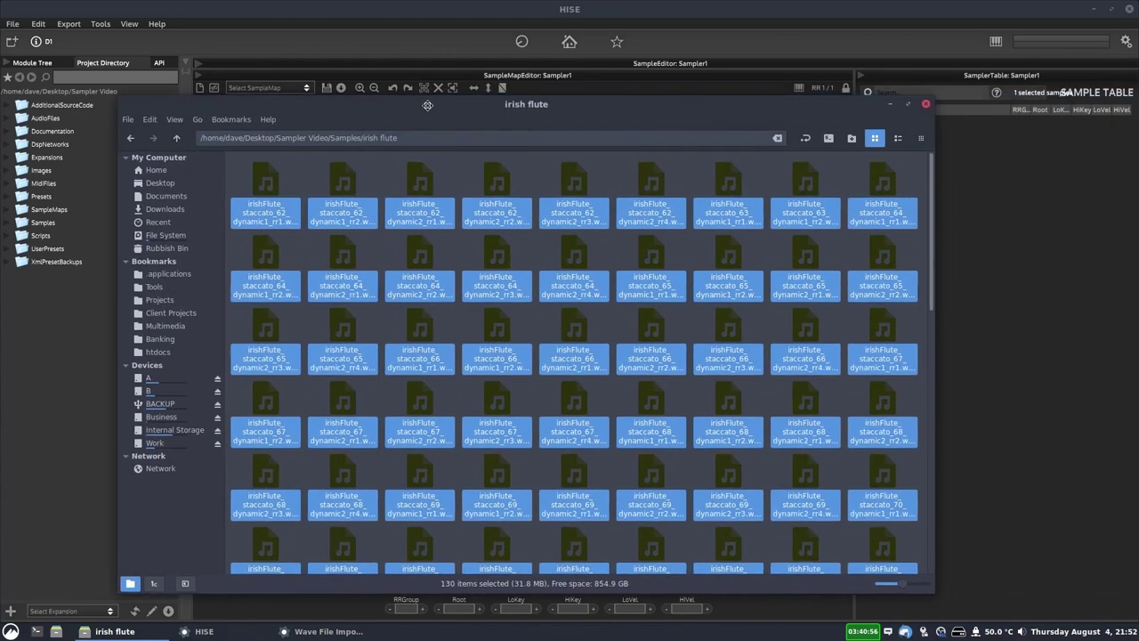
{"action": "left_click", "coordinate": [882, 105]}
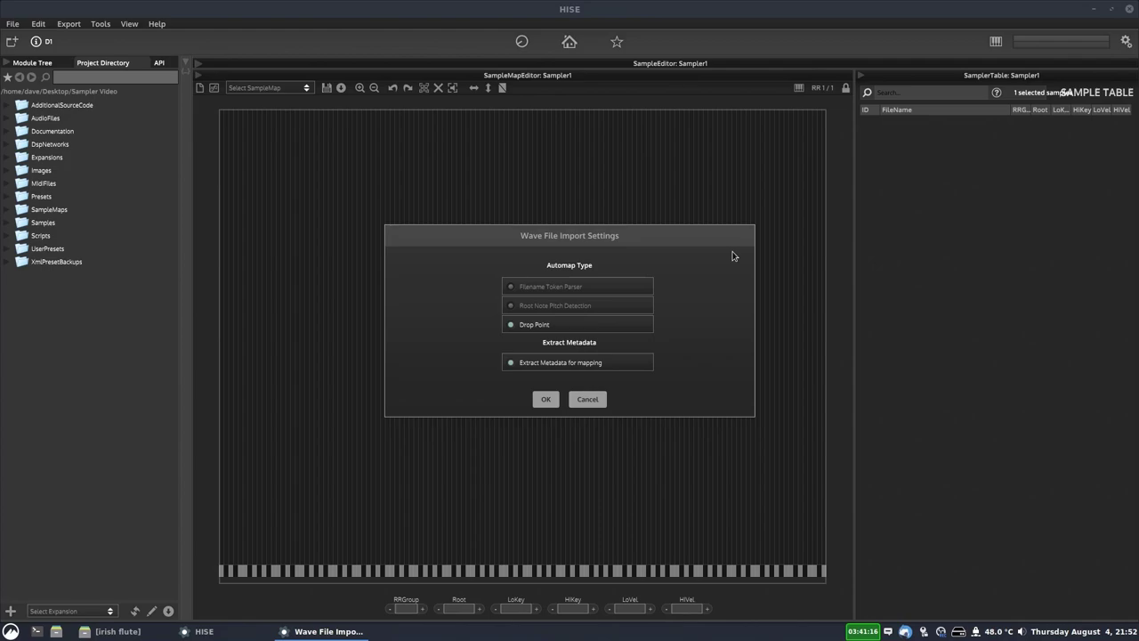
Choose Filename Token Parser as the automap type for the wave import and load its settings anyway
{"action": "left_click", "coordinate": [559, 306]}
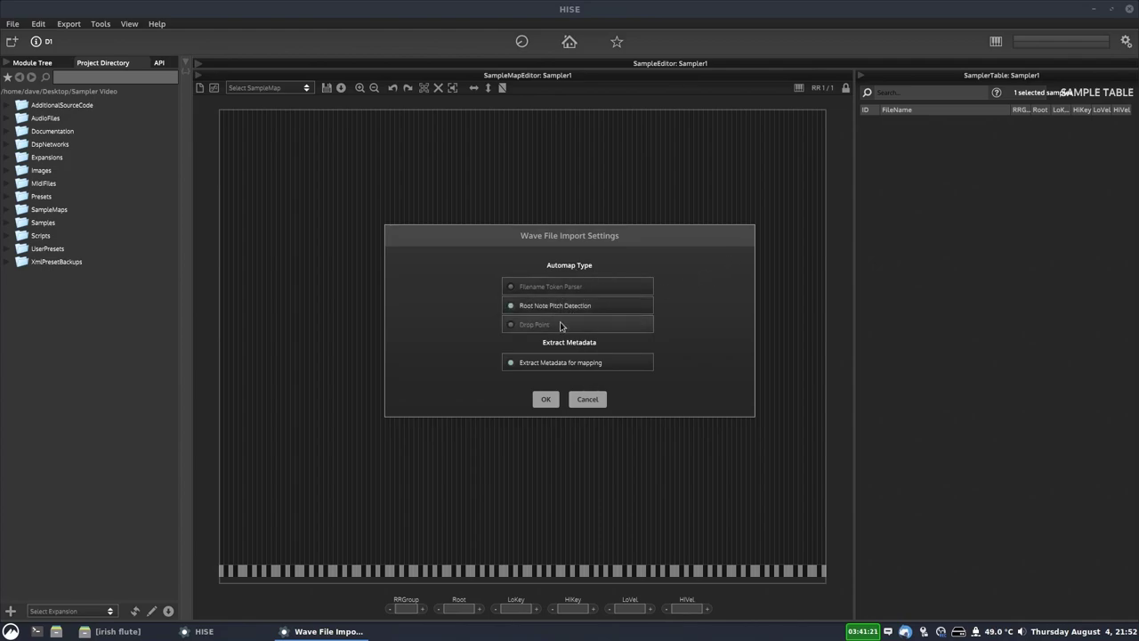
{"action": "left_click", "coordinate": [512, 326]}
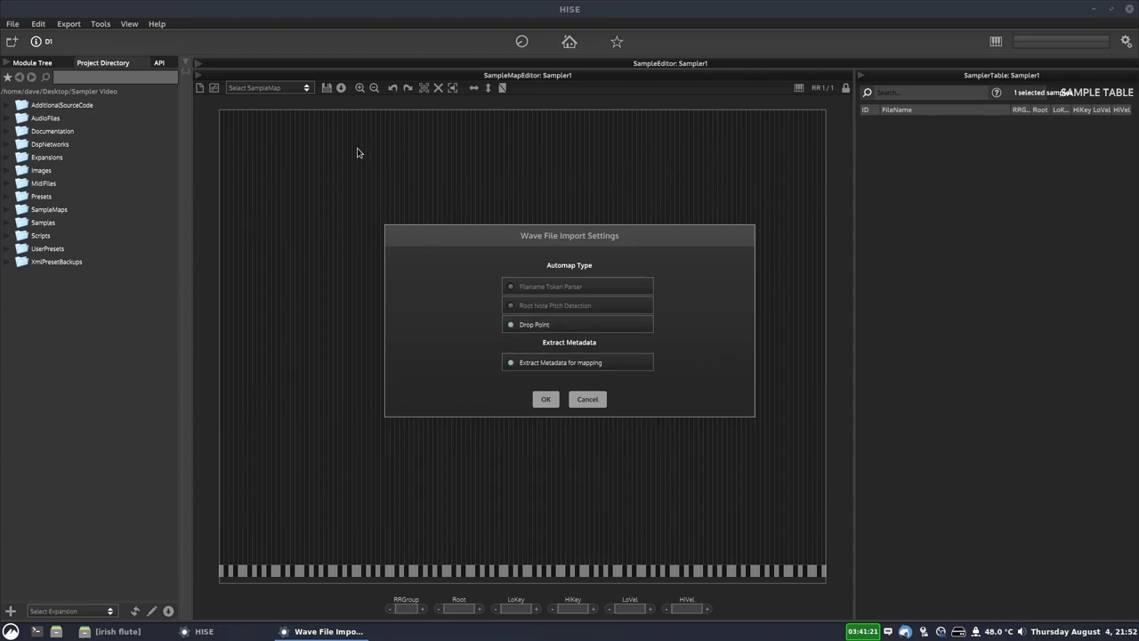
{"action": "left_click", "coordinate": [548, 289]}
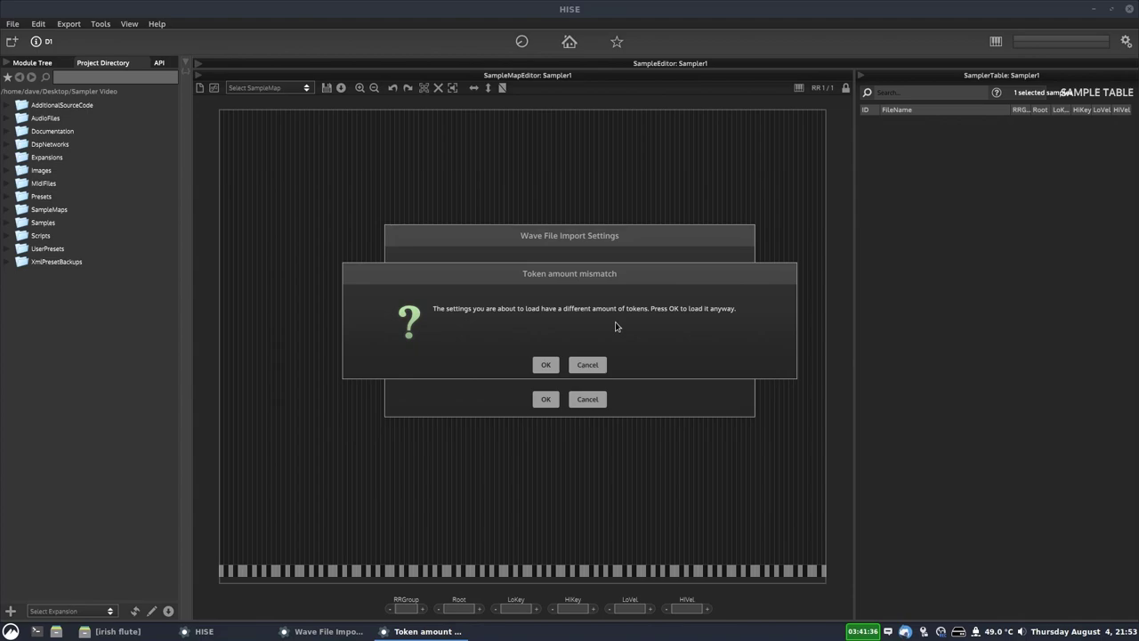
{"action": "left_click", "coordinate": [545, 364]}
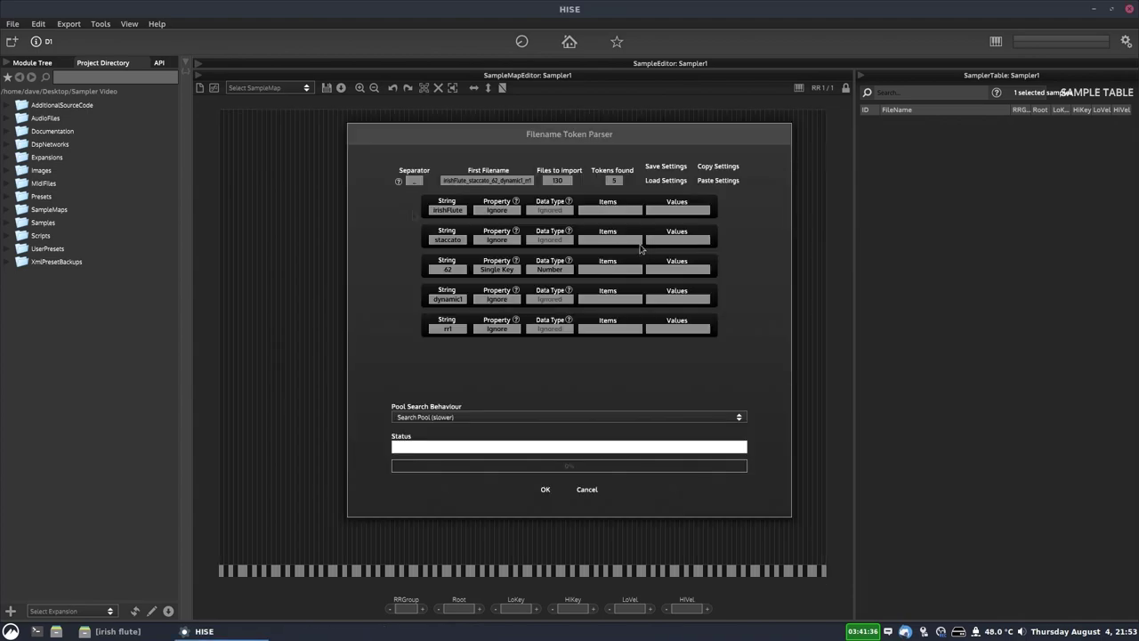
Read the help on setting the token separator in the Filename Token Parser
{"action": "left_click", "coordinate": [415, 182]}
{"action": "left_click", "coordinate": [398, 182]}
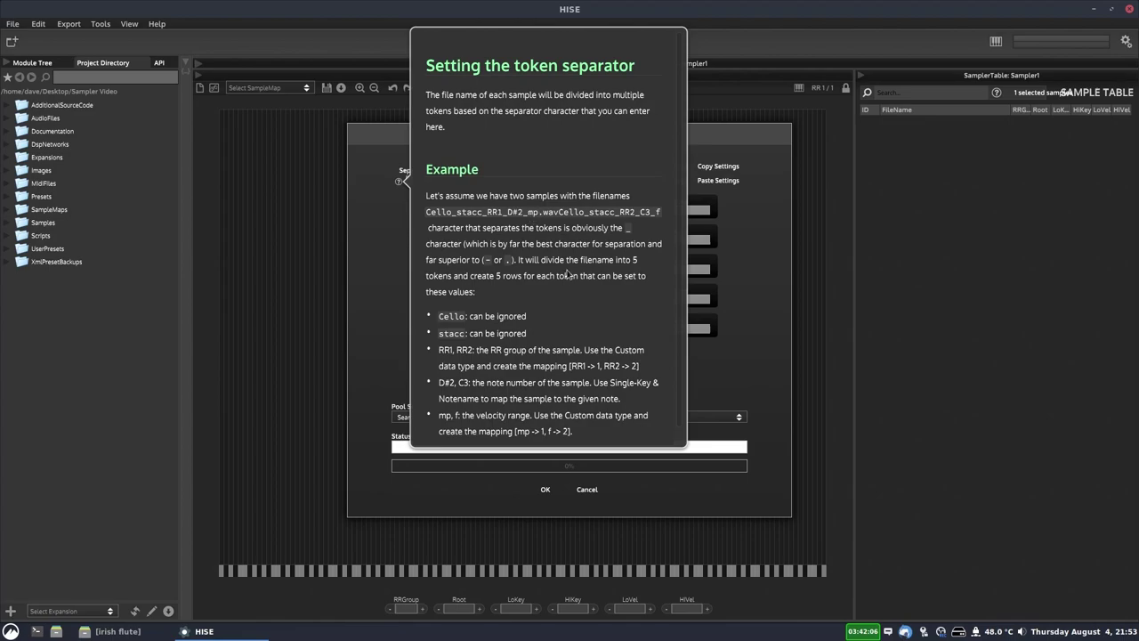
{"action": "left_click", "coordinate": [382, 217]}
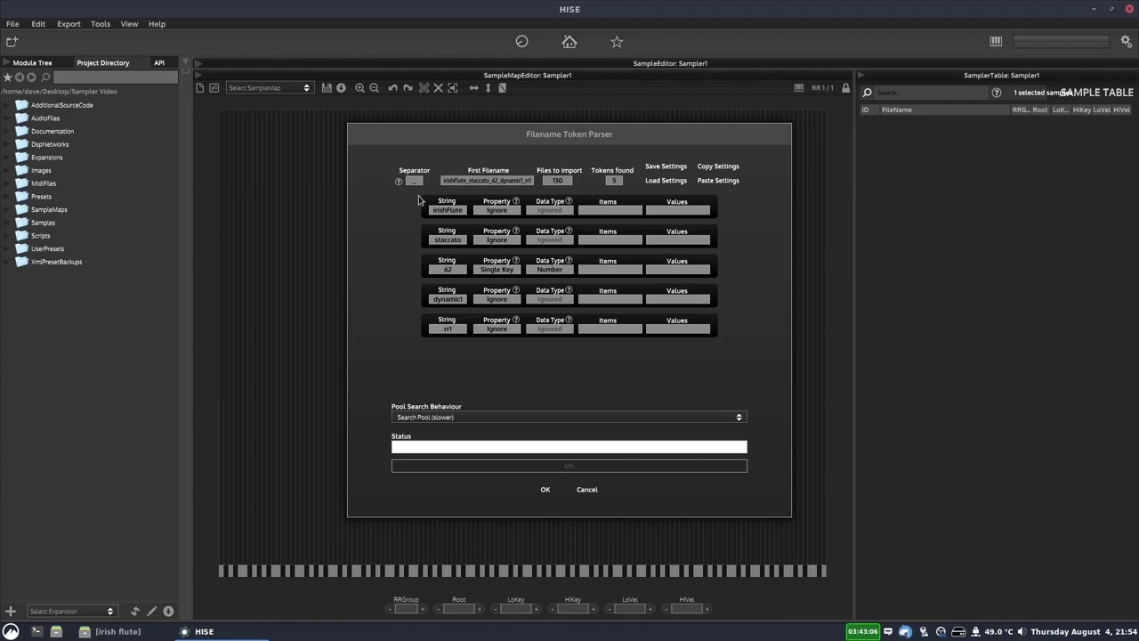
Check the property choices for the irishFlute and staccato tokens, leaving both on Ignore
{"action": "left_click", "coordinate": [489, 211]}
{"action": "left_click", "coordinate": [496, 212]}
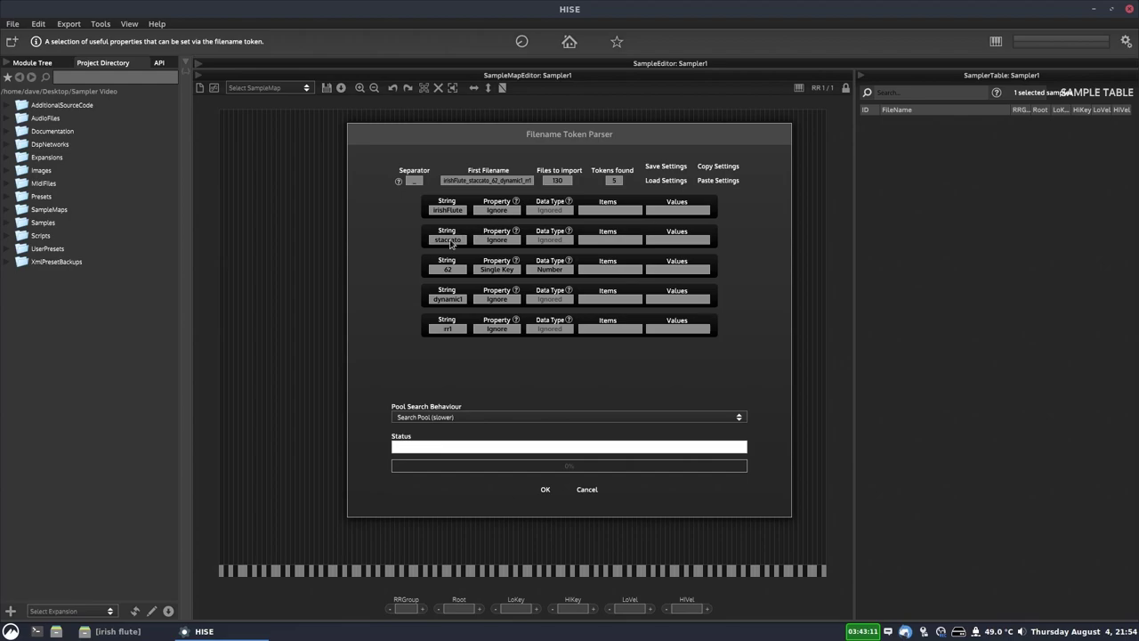
{"action": "left_click", "coordinate": [496, 242]}
{"action": "left_click", "coordinate": [497, 242]}
{"action": "left_click", "coordinate": [497, 242]}
{"action": "left_click", "coordinate": [490, 233]}
Set the note token 62 to the Single Key property with the Number data type, leaving its items and values empty
{"action": "left_click", "coordinate": [502, 271]}
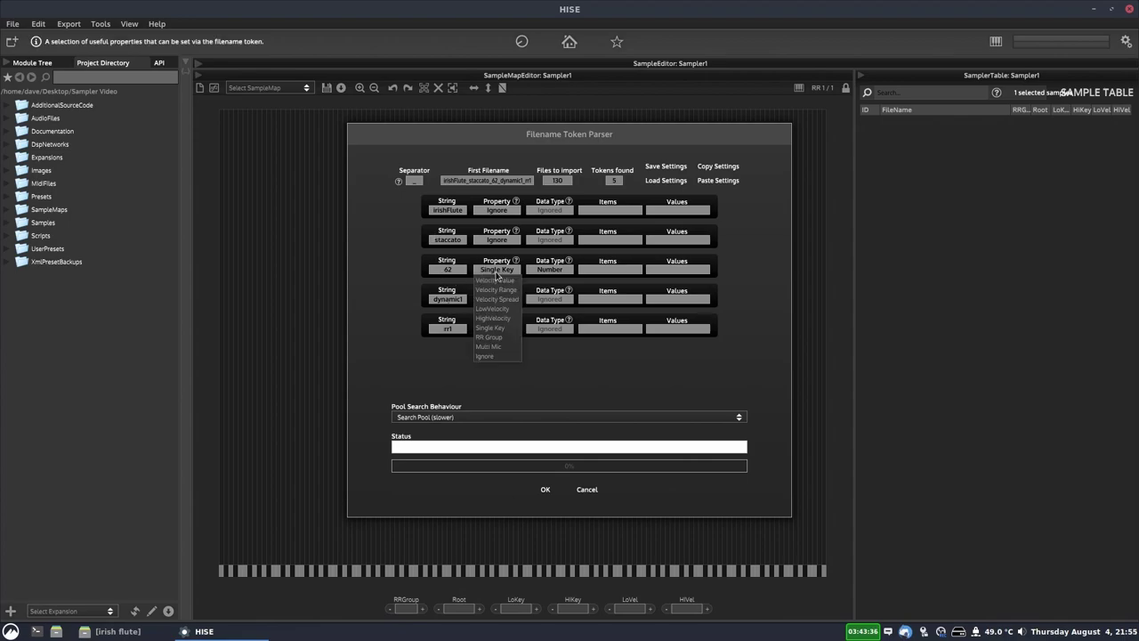
{"action": "left_click", "coordinate": [490, 328]}
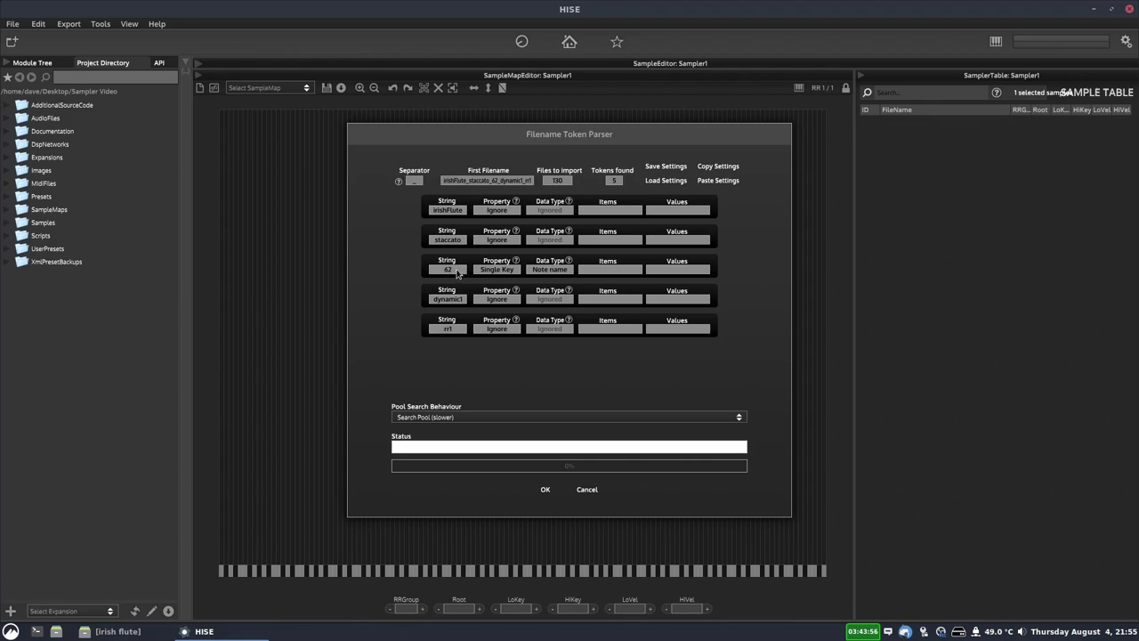
{"action": "left_click", "coordinate": [544, 270]}
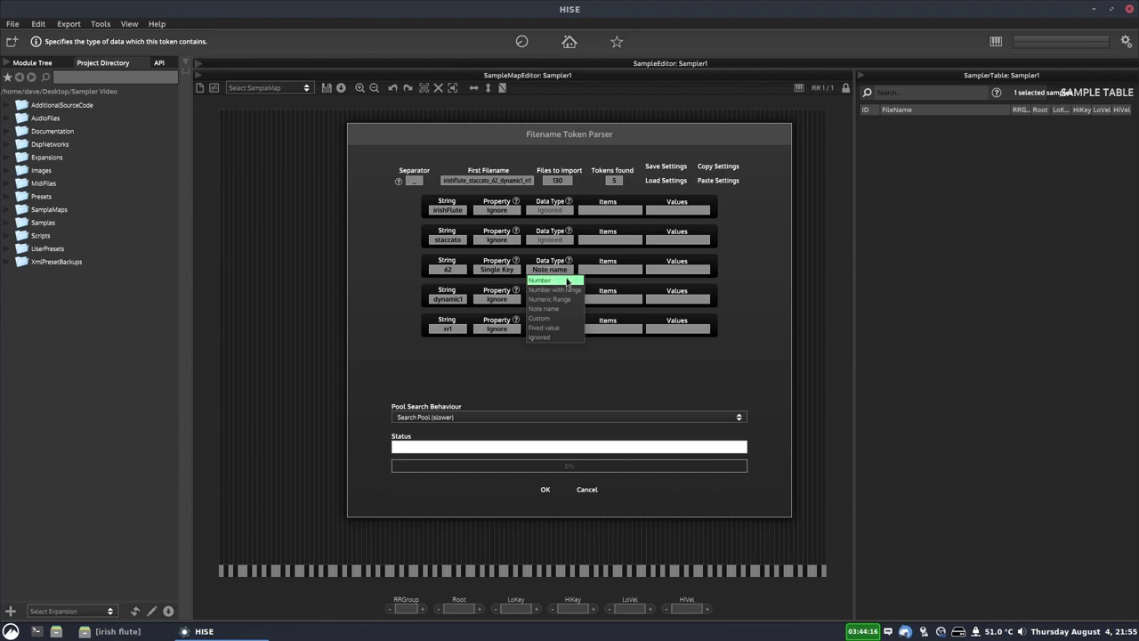
{"action": "left_click", "coordinate": [567, 281]}
{"action": "left_click", "coordinate": [611, 269]}
{"action": "left_click", "coordinate": [672, 270]}
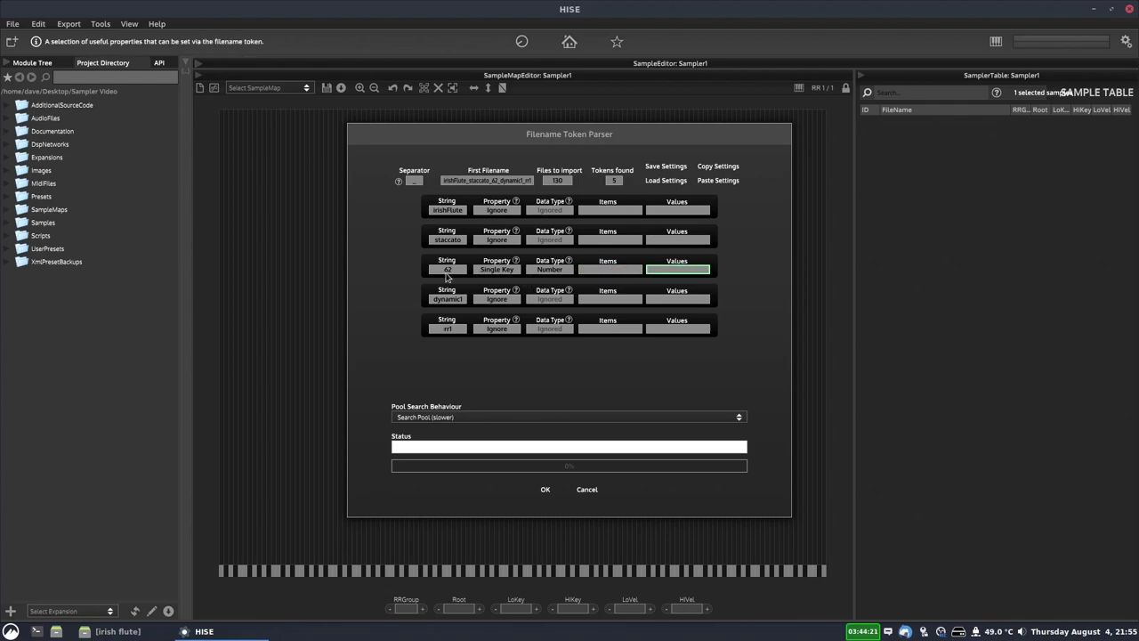
{"action": "left_click", "coordinate": [394, 317]}
Assign Velocity Spread to the dynamic1 token and RR Group to the rr1 token, both with the Custom data type
{"action": "left_click", "coordinate": [497, 299]}
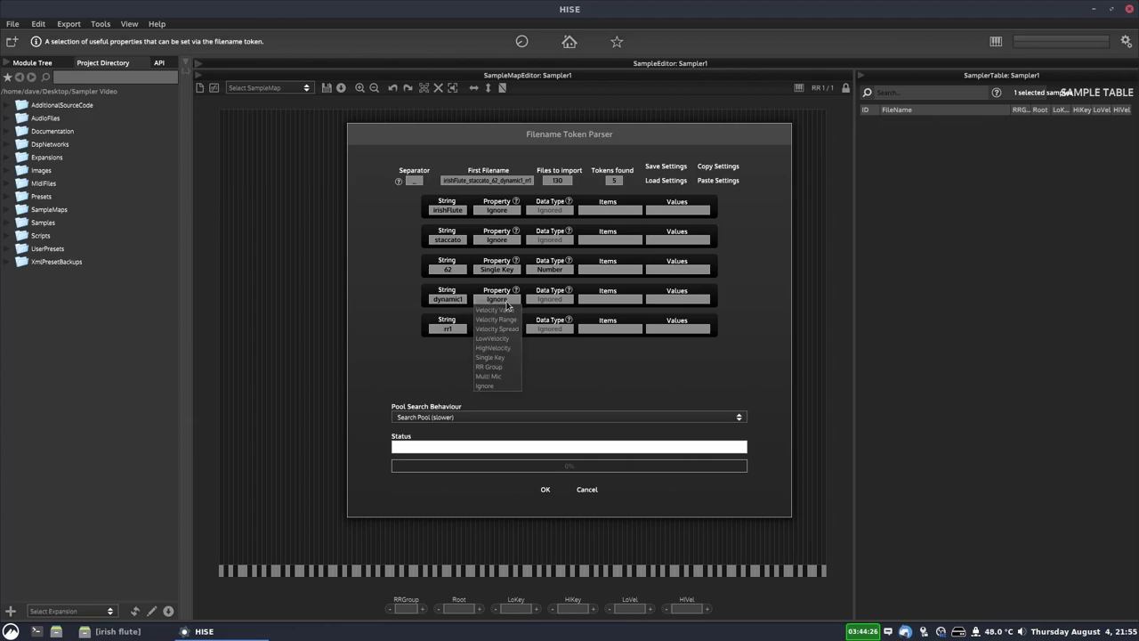
{"action": "left_click", "coordinate": [490, 330]}
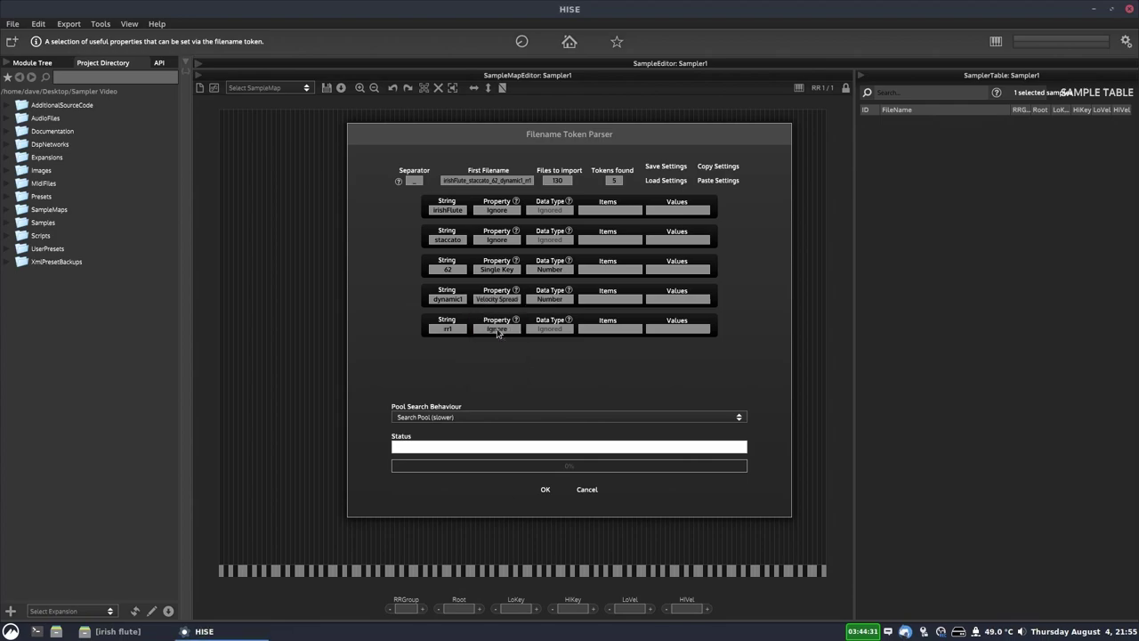
{"action": "left_click", "coordinate": [548, 301]}
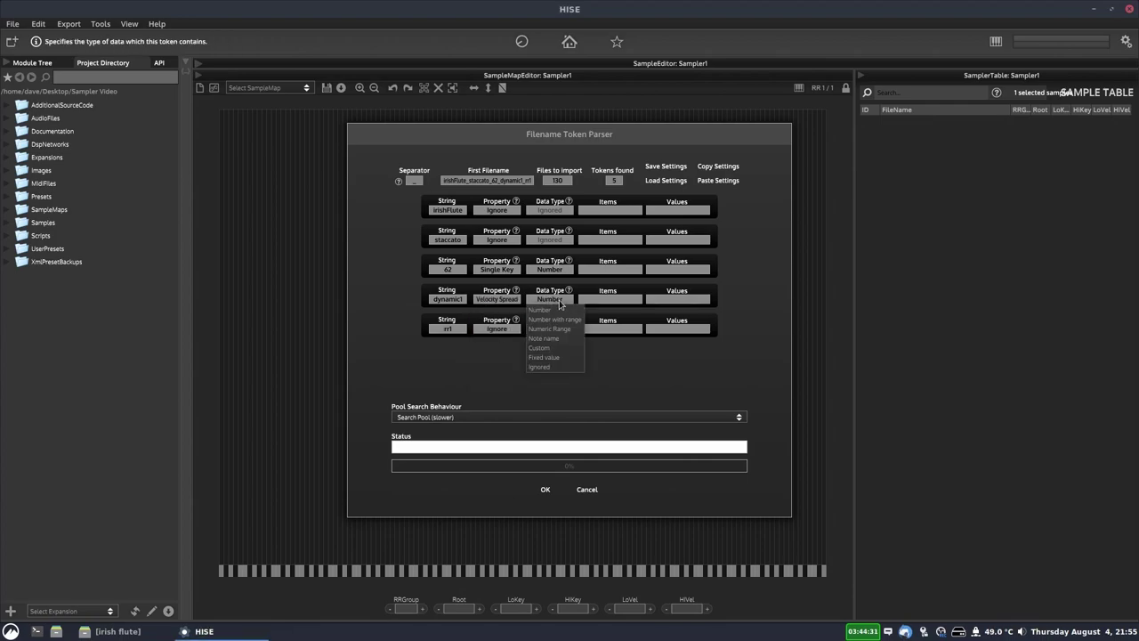
{"action": "left_click", "coordinate": [544, 348]}
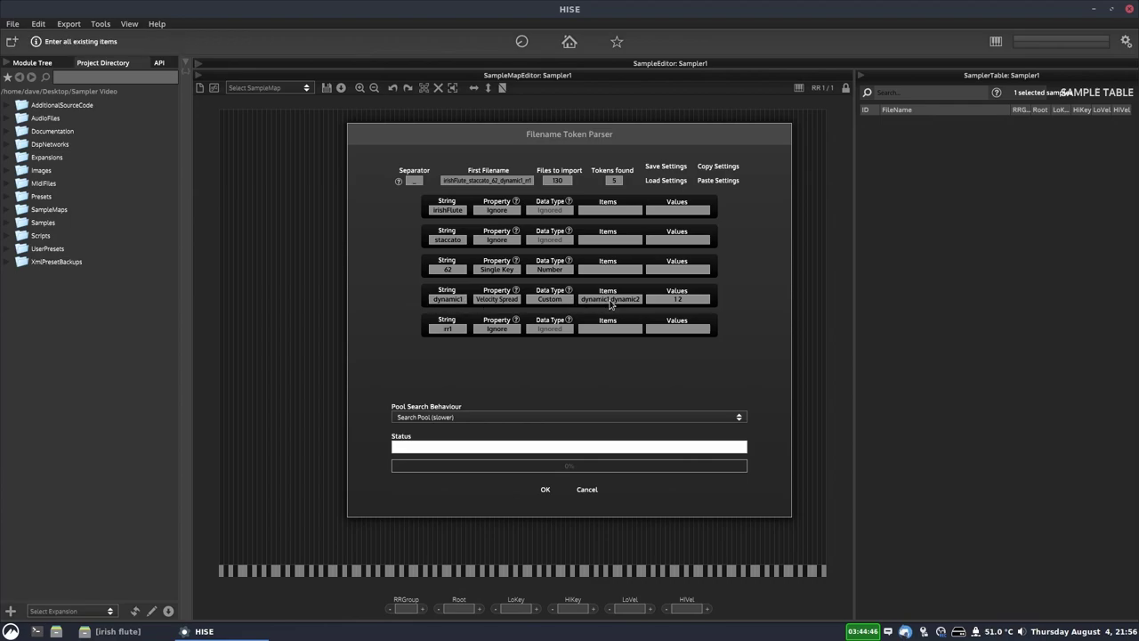
{"action": "left_click", "coordinate": [658, 302]}
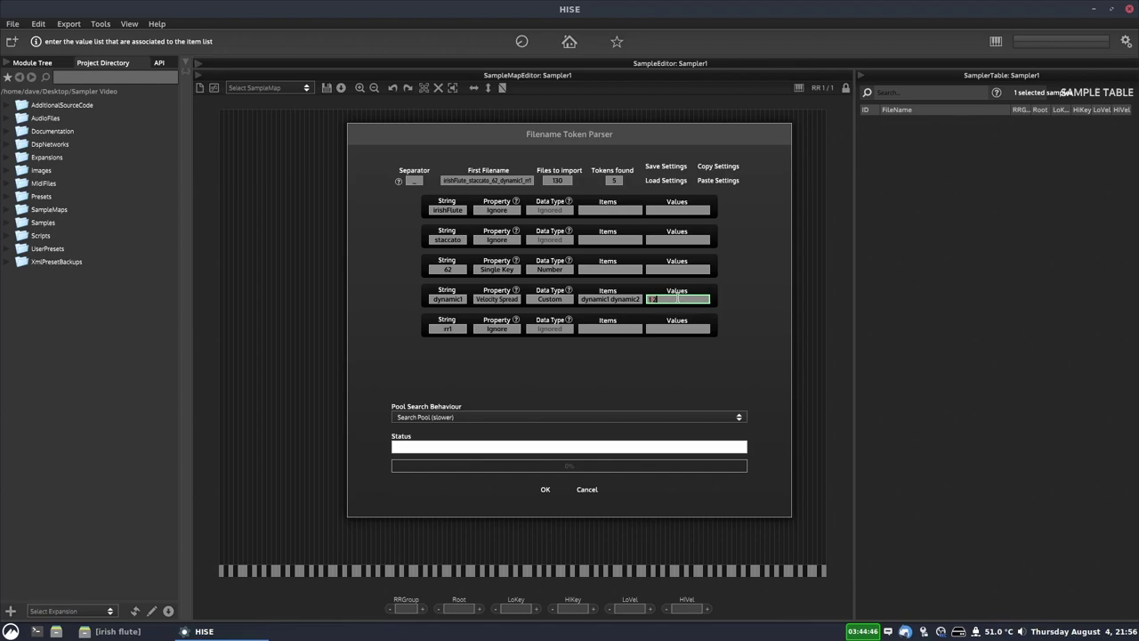
{"action": "double_click", "coordinate": [661, 305]}
{"action": "key", "text": "Return"}
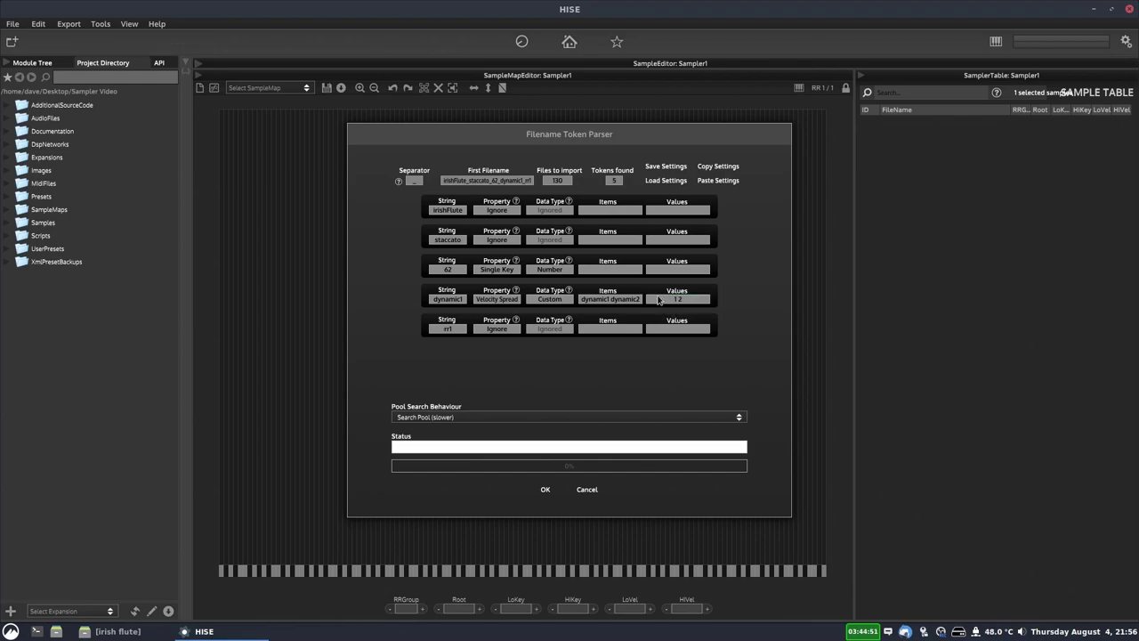
{"action": "left_click", "coordinate": [505, 331]}
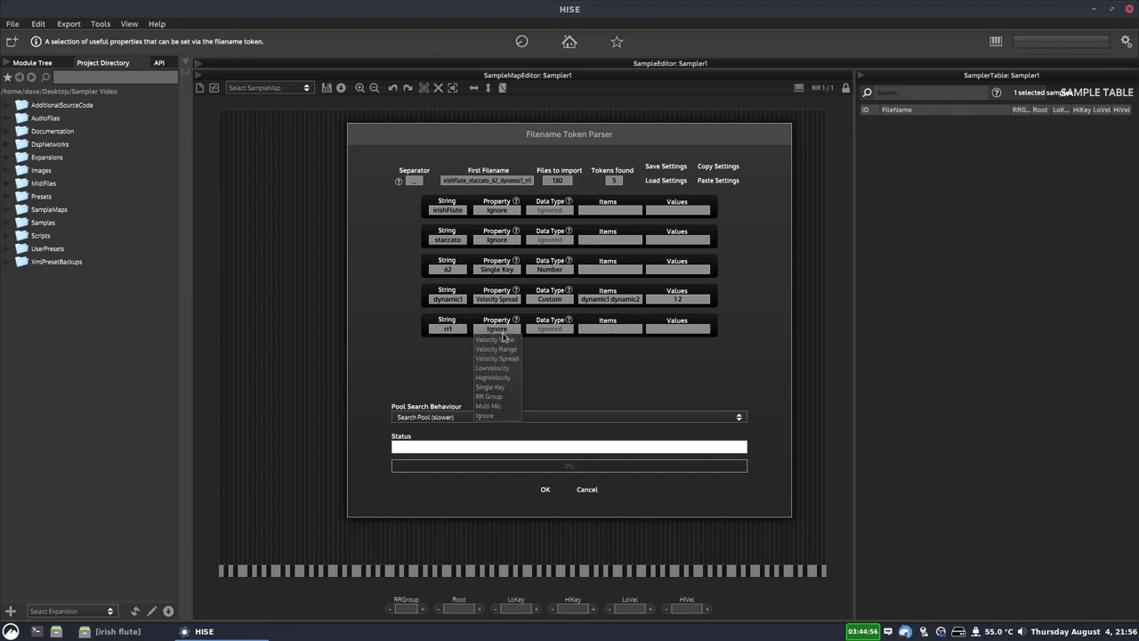
{"action": "left_click", "coordinate": [490, 397]}
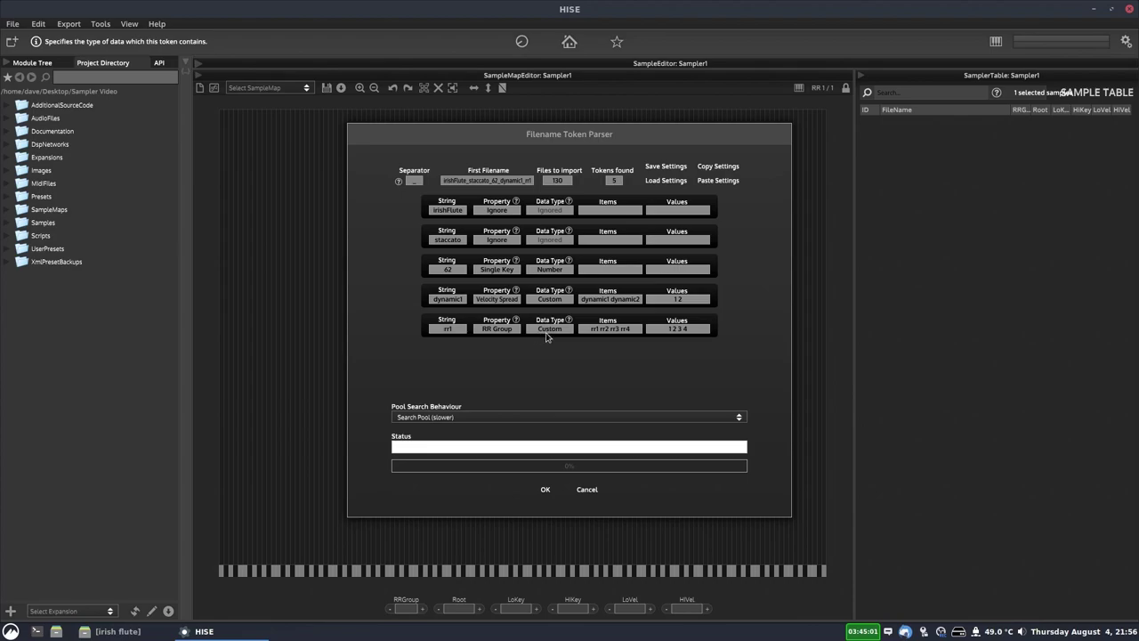
Look through the help tables for the token Property and Data Type selectors
{"action": "left_click", "coordinate": [516, 202]}
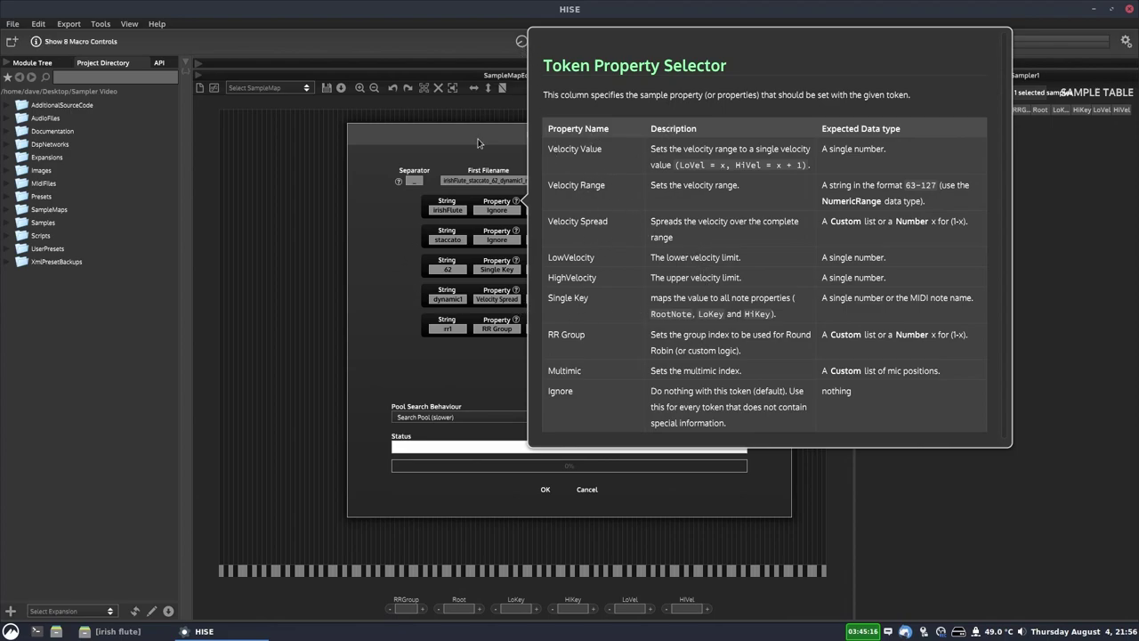
{"action": "left_click", "coordinate": [570, 233]}
{"action": "left_click", "coordinate": [570, 233]}
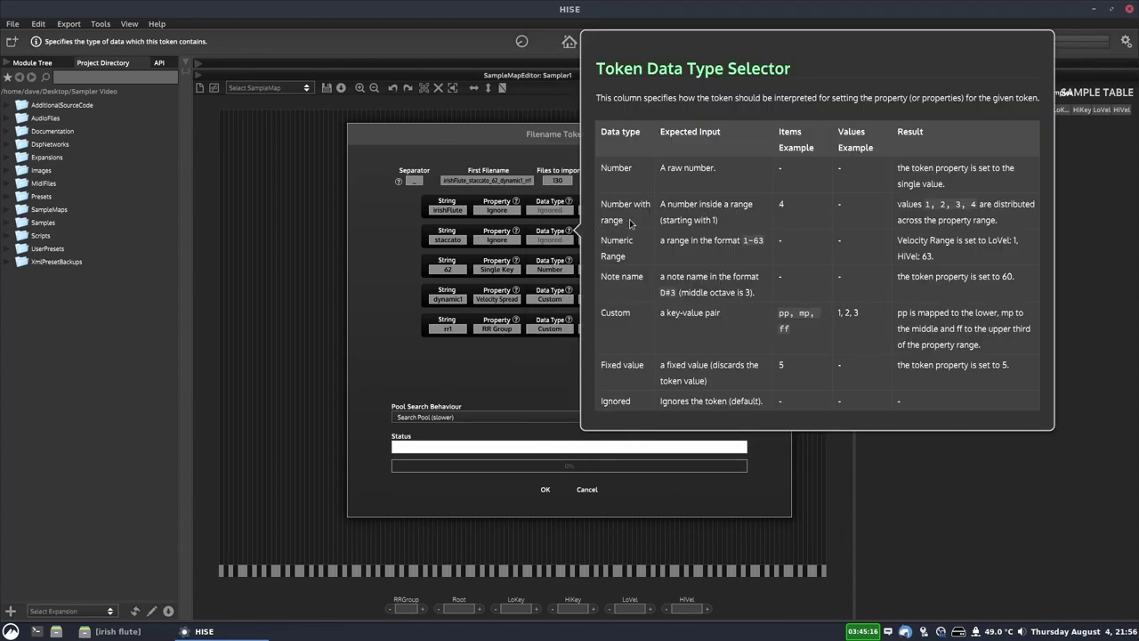
{"action": "left_click", "coordinate": [399, 338]}
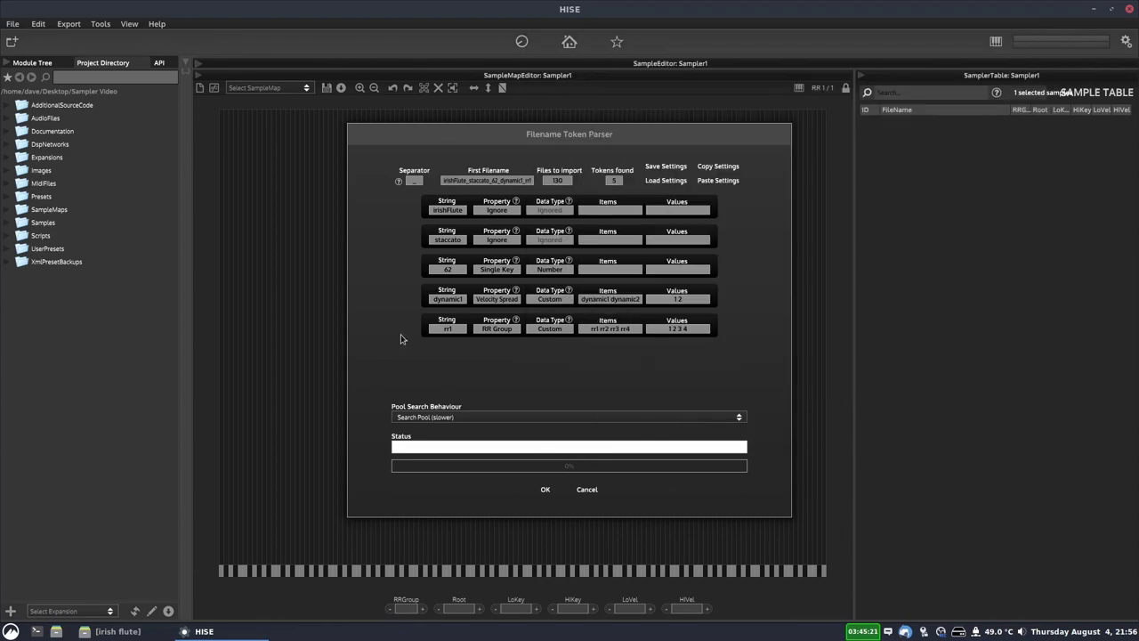
Check the Pool Search Behaviour choices and keep Search Pool (slower) selected
{"action": "left_click", "coordinate": [478, 418]}
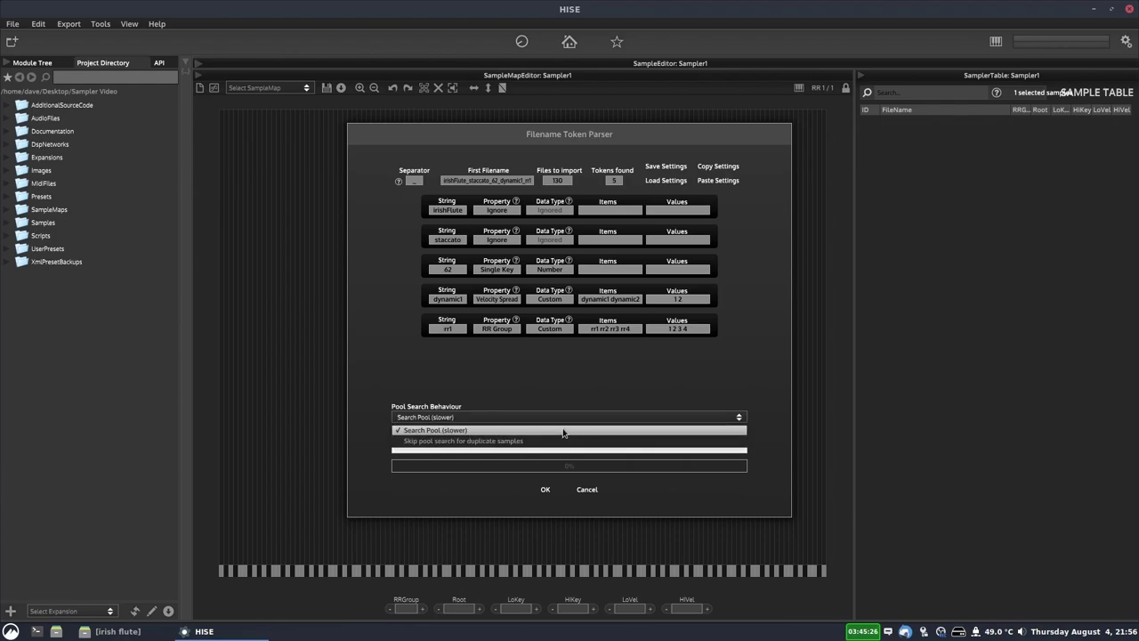
{"action": "left_click", "coordinate": [451, 431]}
{"action": "left_click", "coordinate": [437, 421]}
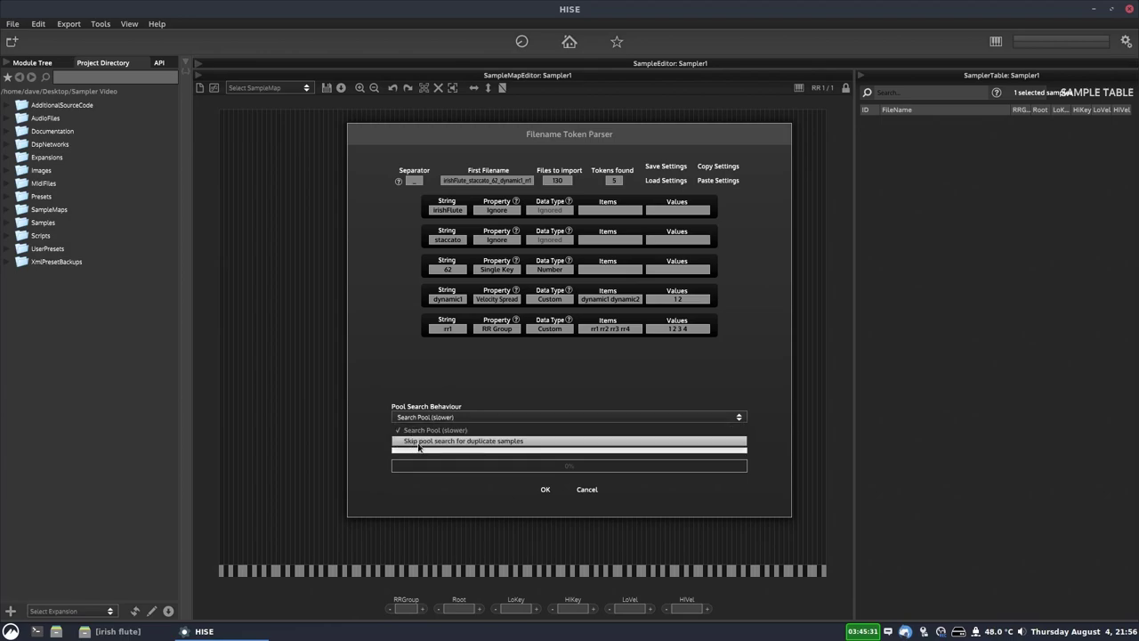
{"action": "left_click", "coordinate": [498, 380]}
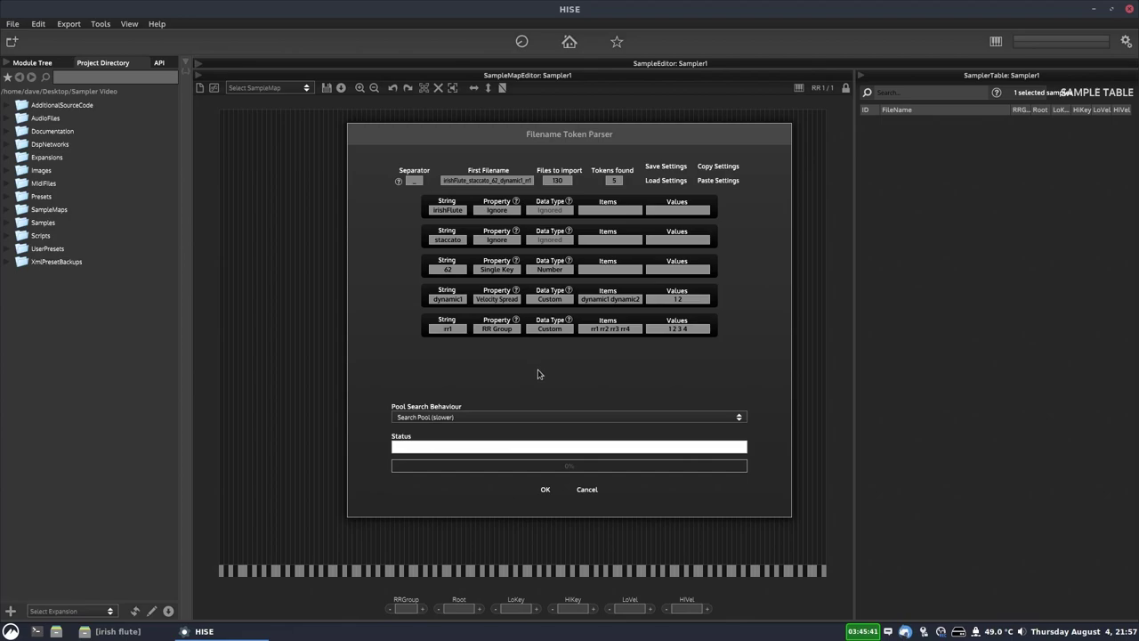
{"action": "left_click", "coordinate": [465, 419]}
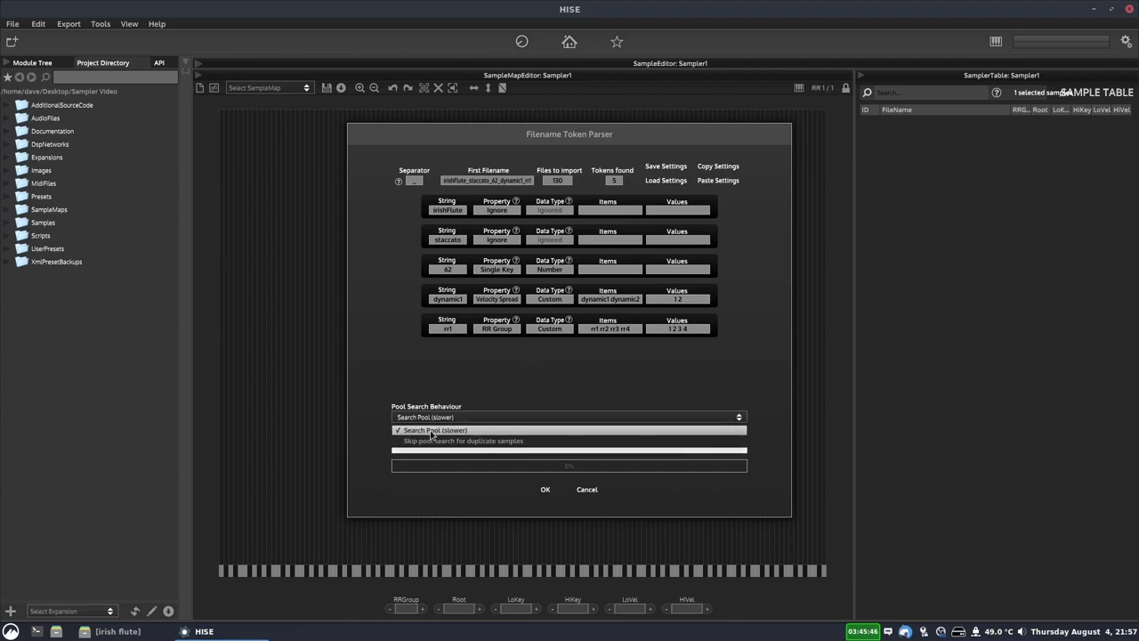
{"action": "left_click", "coordinate": [458, 425]}
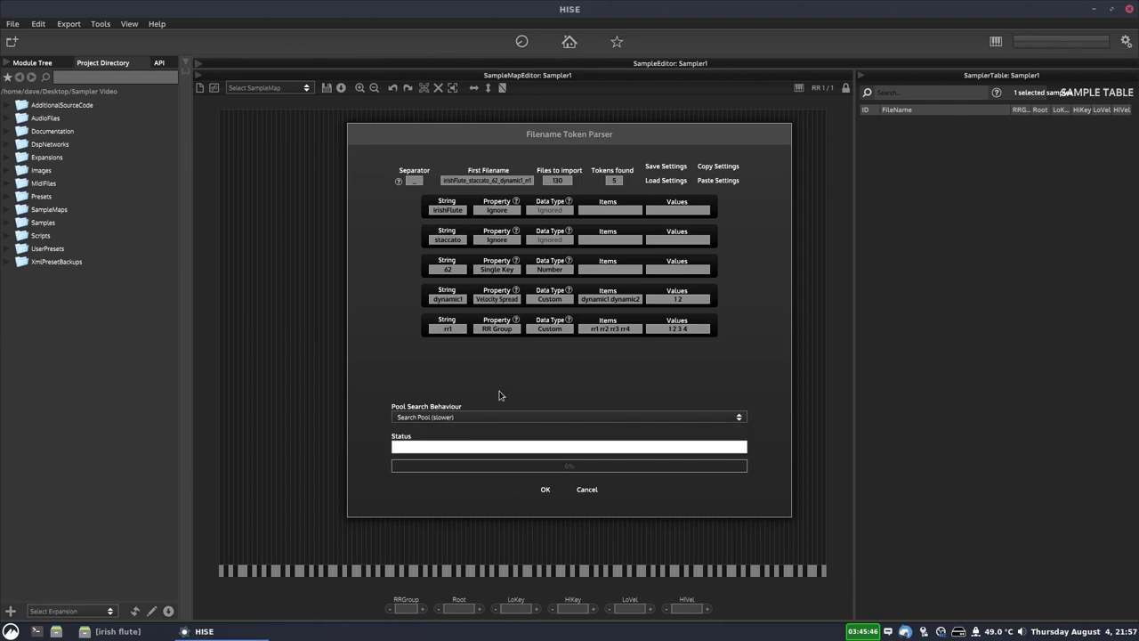
Import the flute samples with the configured tokens, accept adjusting the RR group amount to 4, and inspect both velocity layers in the map
{"action": "left_click", "coordinate": [546, 490]}
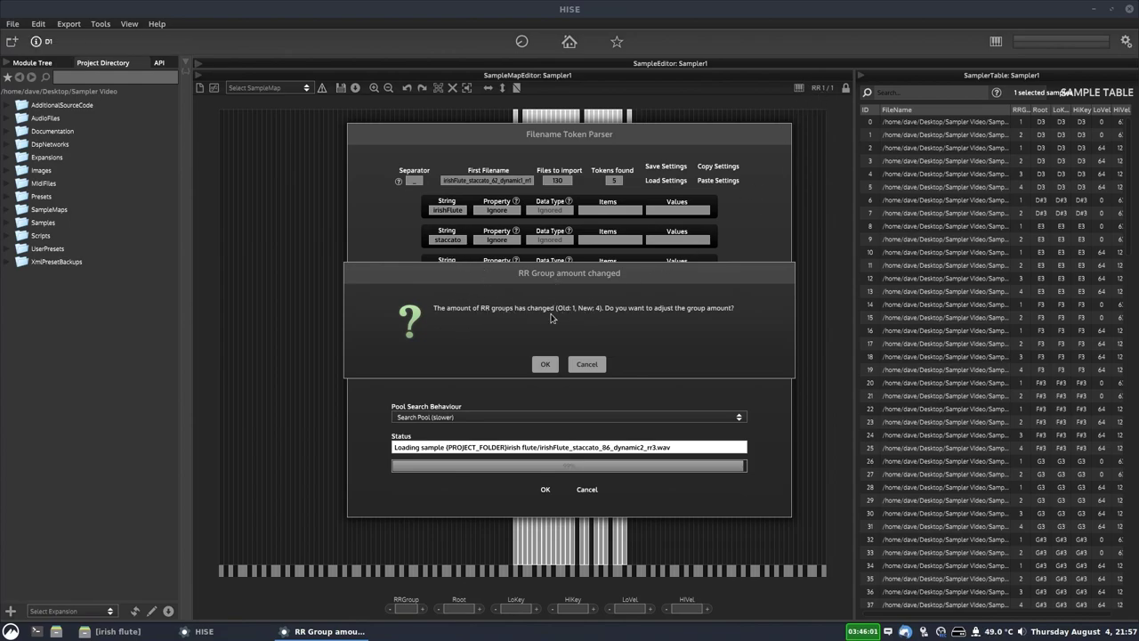
{"action": "left_click", "coordinate": [543, 366]}
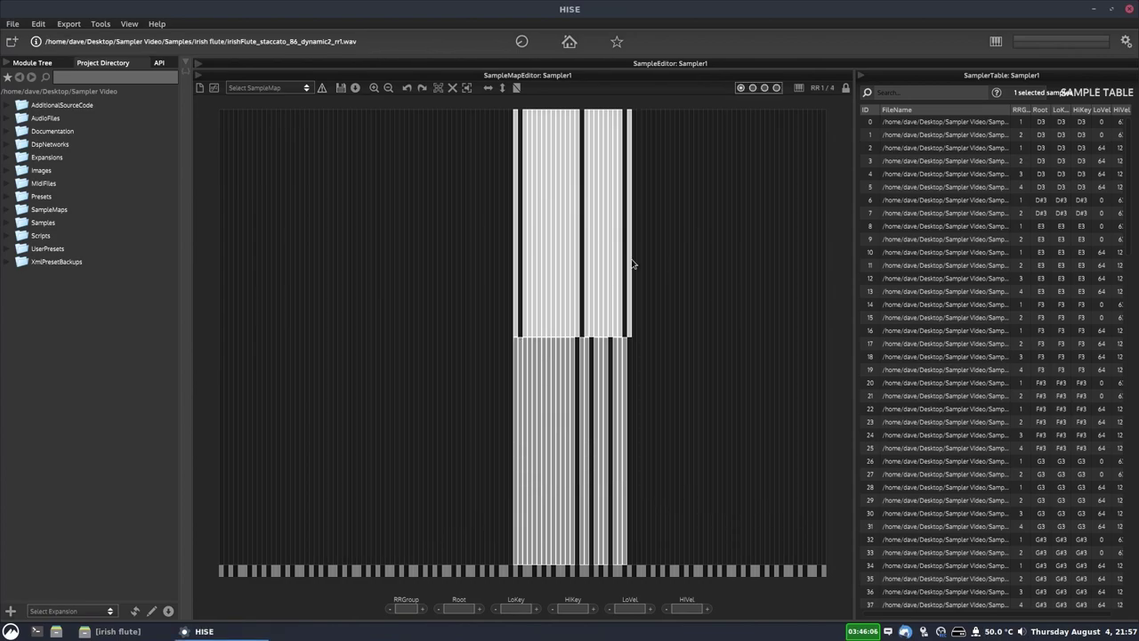
{"action": "left_click_drag", "start_coordinate": [781, 186], "coordinate": [475, 223]}
{"action": "left_click_drag", "start_coordinate": [674, 360], "coordinate": [413, 415]}
{"action": "left_click", "coordinate": [631, 348]}
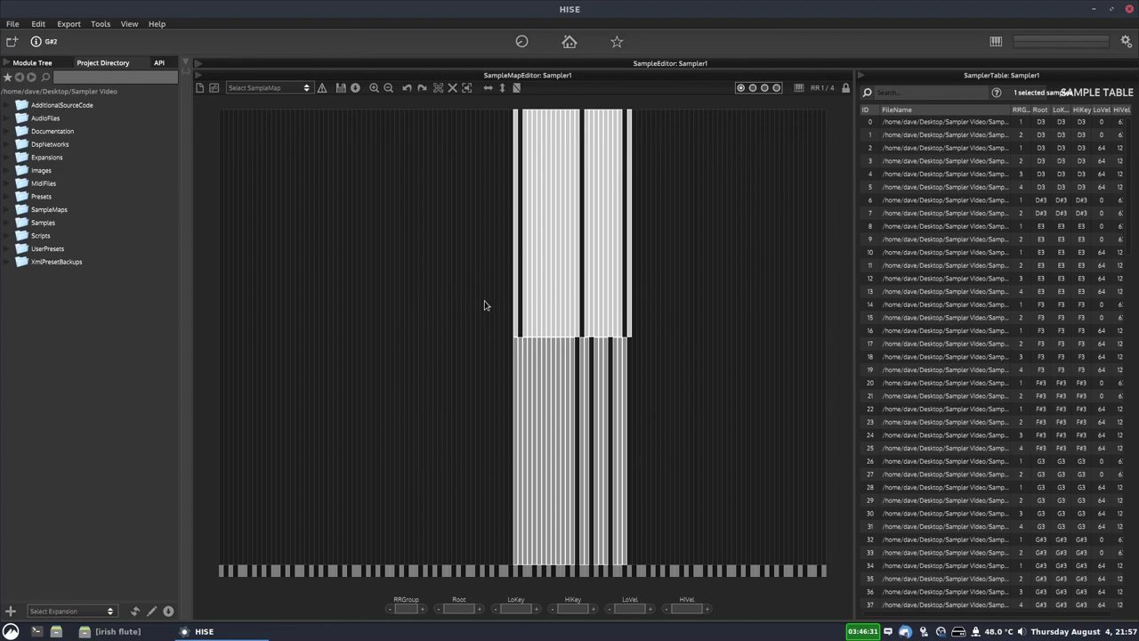
Save the sample map as irishFlute_staccato.xml in the project's SampleMaps folder
{"action": "left_click", "coordinate": [341, 89]}
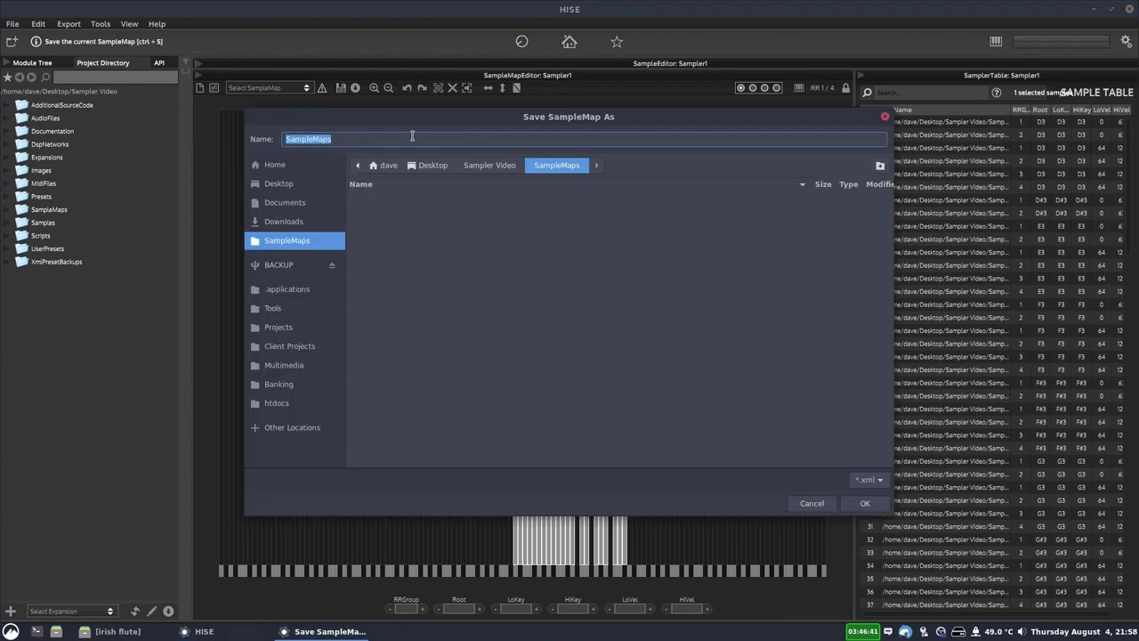
{"action": "left_click", "coordinate": [408, 138]}
{"action": "double_click", "coordinate": [407, 138]}
{"action": "key", "text": "BackSpace"}
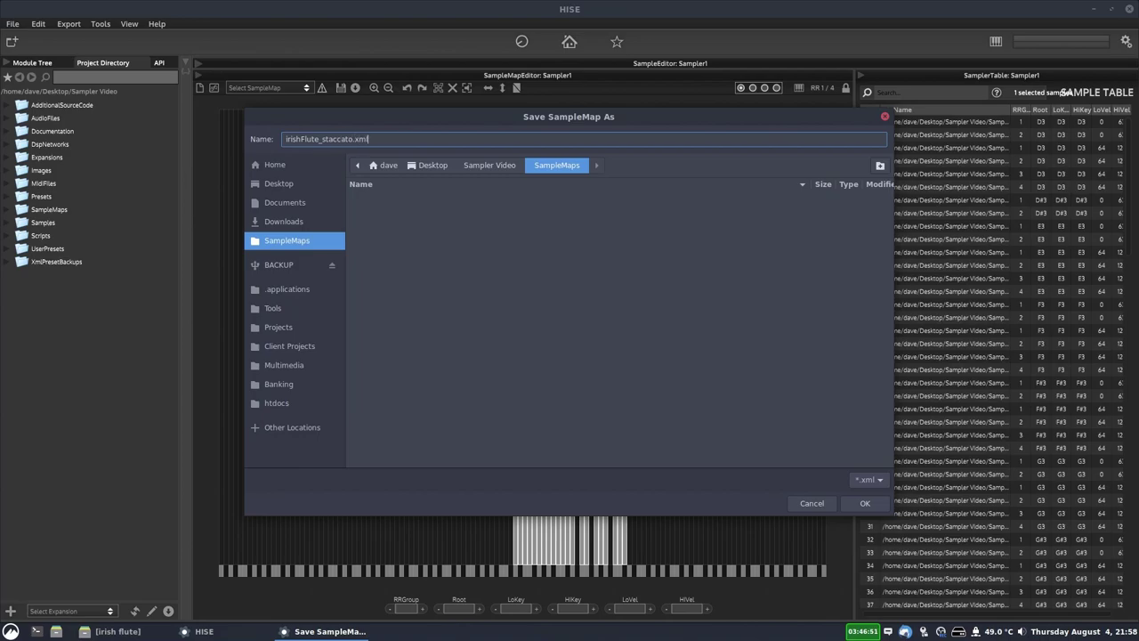
{"action": "left_click", "coordinate": [865, 503]}
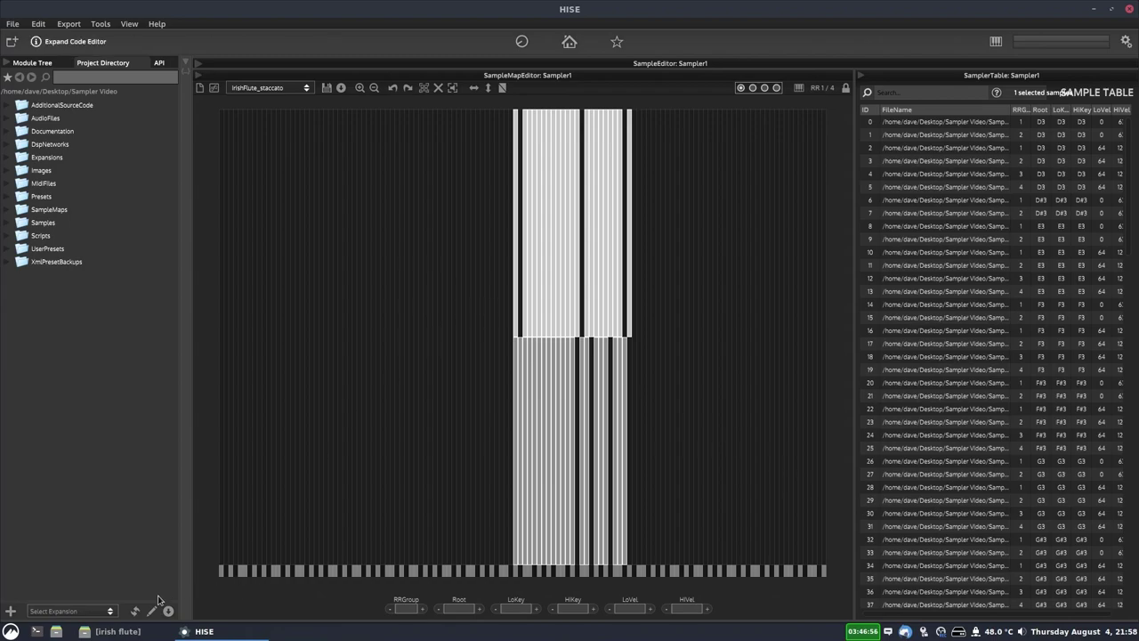
Switch to the file manager, go to the project's SampleMaps folder, and open irishFlute_staccato.xml in a text editor
{"action": "left_click", "coordinate": [114, 631]}
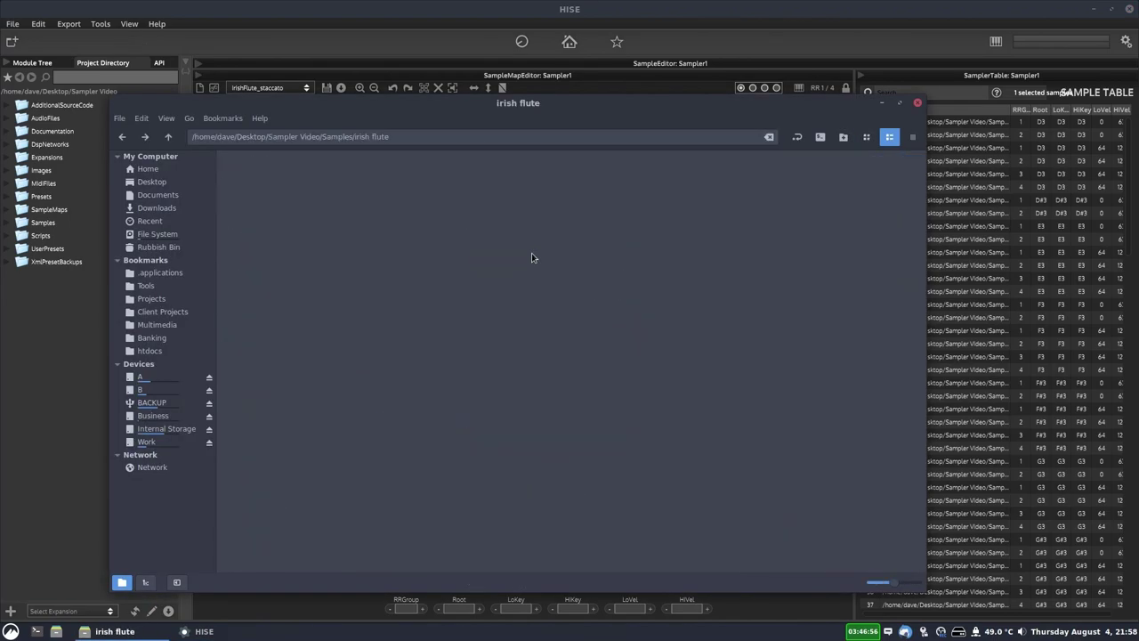
{"action": "left_click", "coordinate": [168, 136]}
{"action": "left_click", "coordinate": [168, 136]}
{"action": "left_click", "coordinate": [780, 312]}
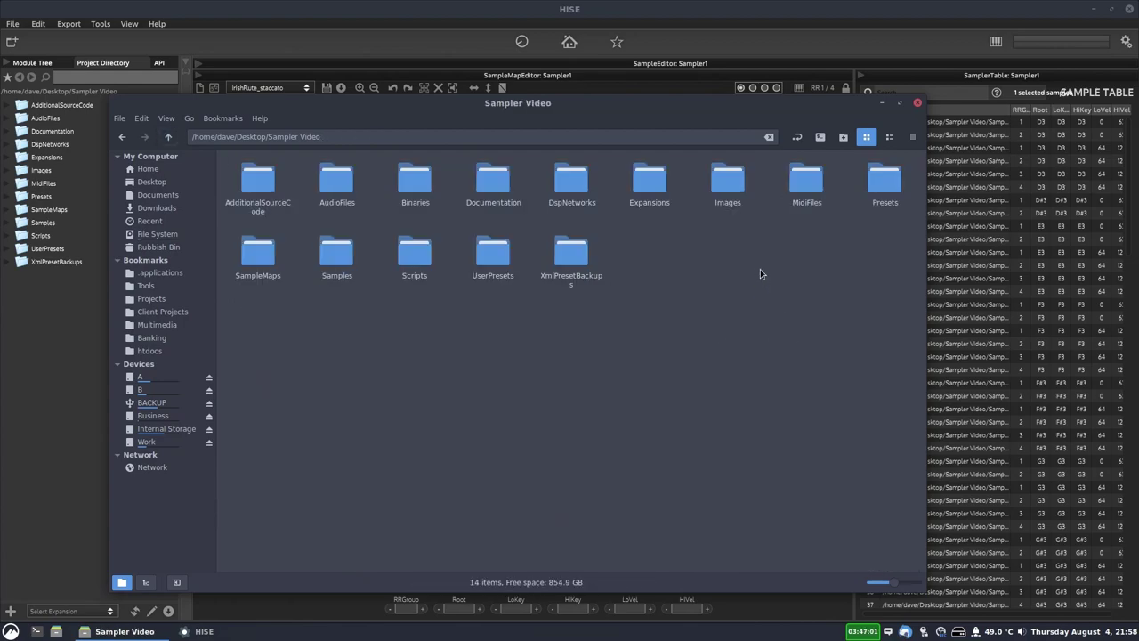
{"action": "left_click", "coordinate": [259, 259]}
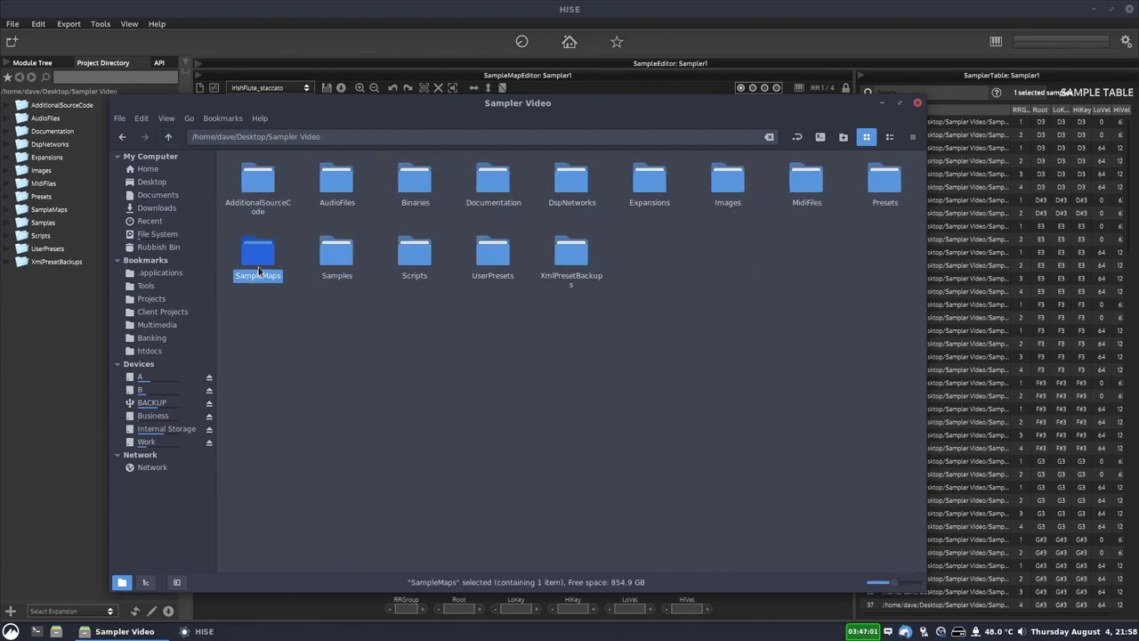
{"action": "double_click", "coordinate": [262, 259]}
{"action": "left_click", "coordinate": [244, 214]}
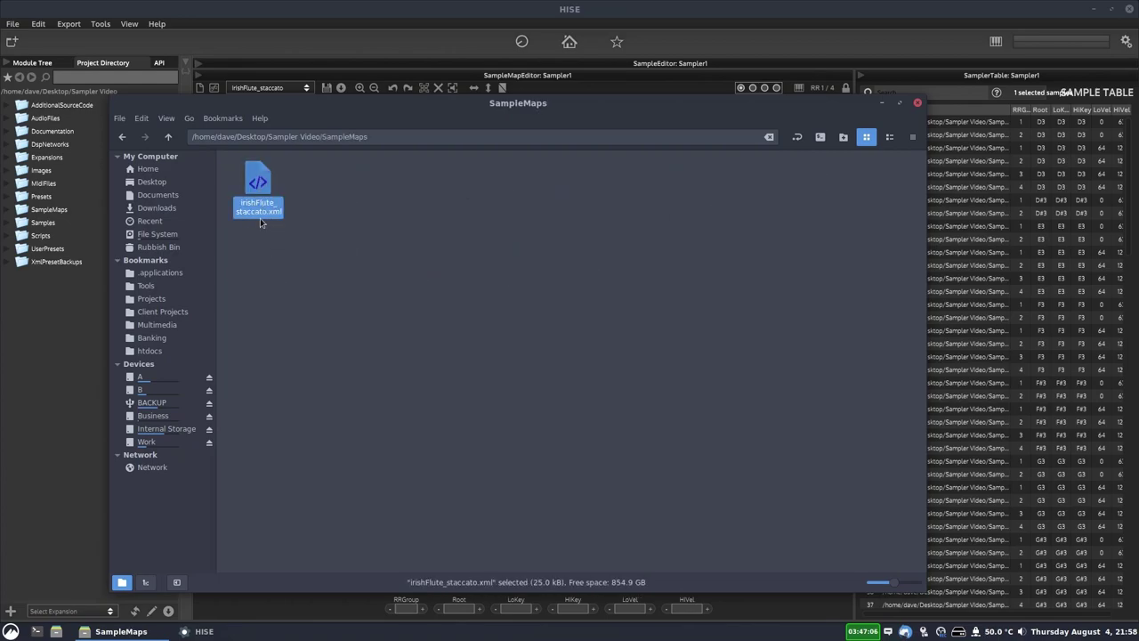
{"action": "right_click", "coordinate": [268, 208]}
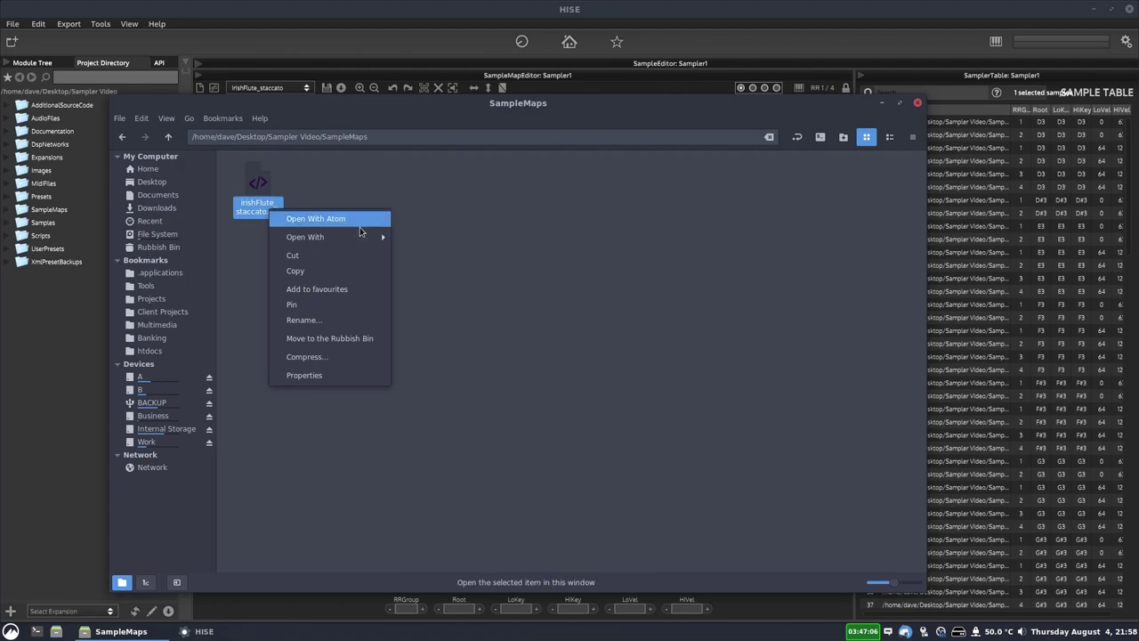
{"action": "mouse_move", "coordinate": [371, 234]}
{"action": "left_click", "coordinate": [409, 268]}
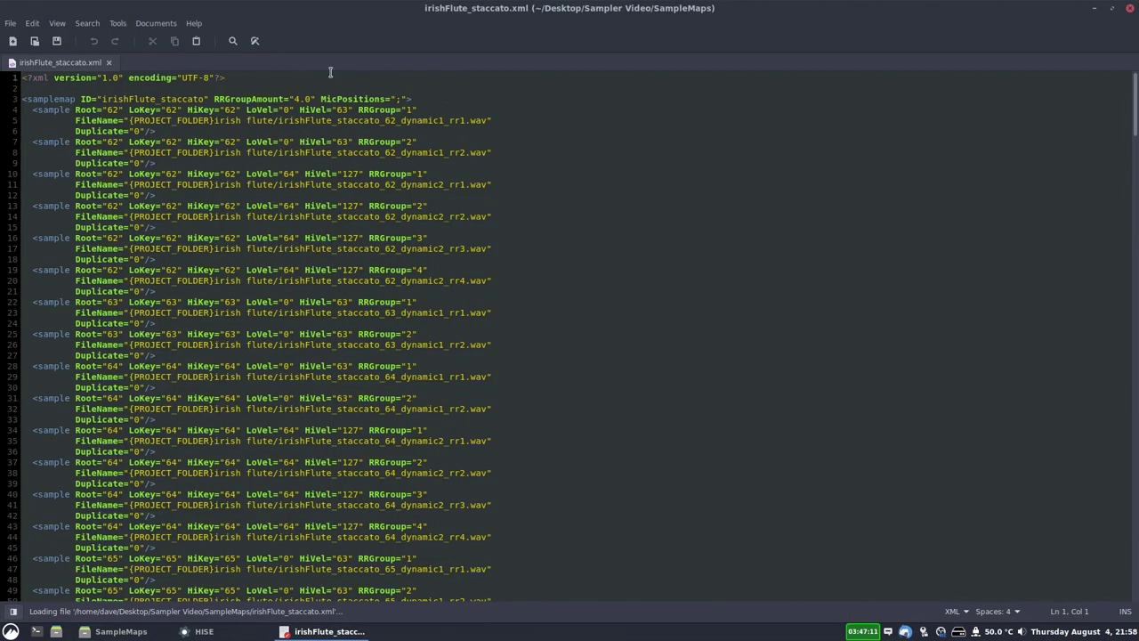
Examine the samplemap header line, including its ID, RRGroupAmount and MicPositions attributes
{"action": "left_click_drag", "start_coordinate": [1134, 108], "coordinate": [1101, 50]}
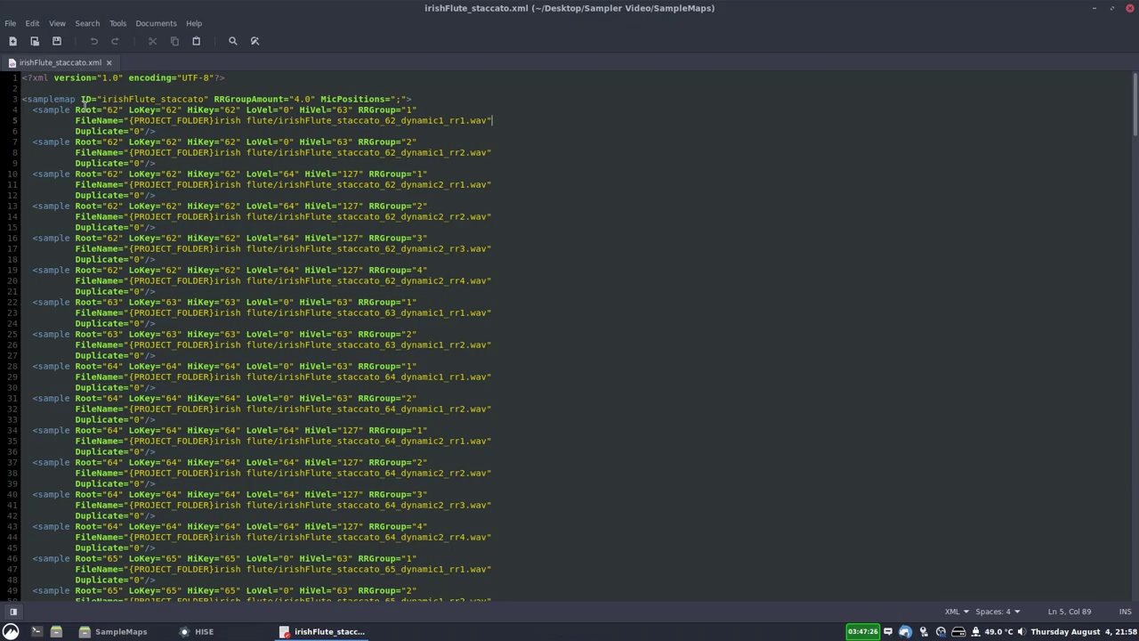
{"action": "left_click_drag", "start_coordinate": [22, 99], "coordinate": [420, 100]}
{"action": "left_click", "coordinate": [236, 77]}
{"action": "left_click_drag", "start_coordinate": [176, 100], "coordinate": [134, 99]}
{"action": "left_click_drag", "start_coordinate": [303, 99], "coordinate": [235, 100]}
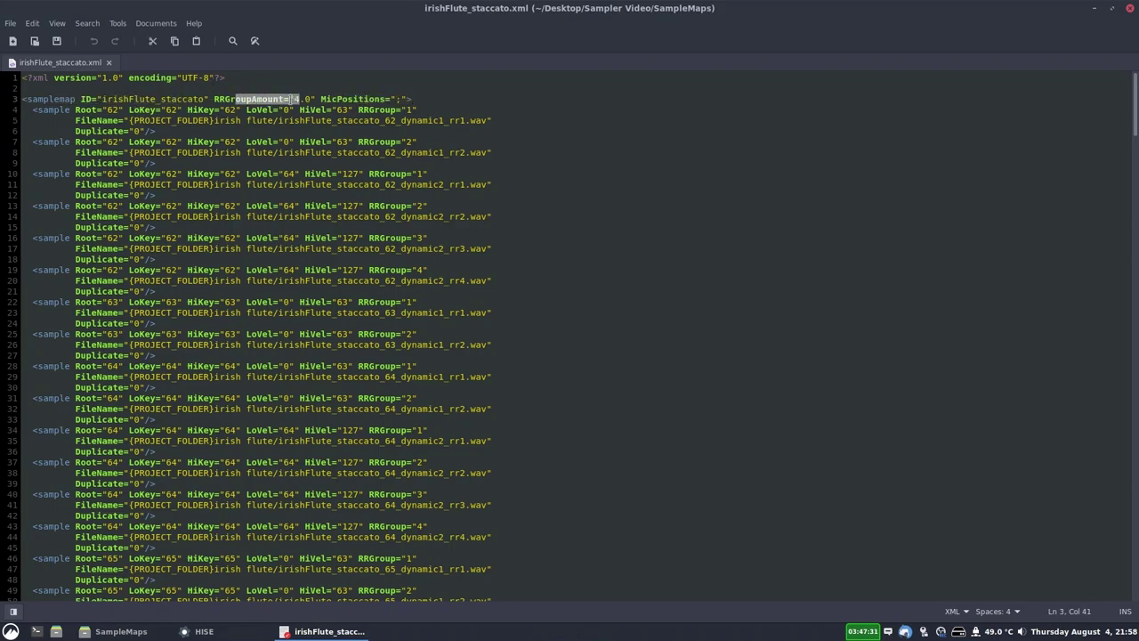
{"action": "left_click_drag", "start_coordinate": [403, 100], "coordinate": [348, 100]}
{"action": "left_click", "coordinate": [357, 79]}
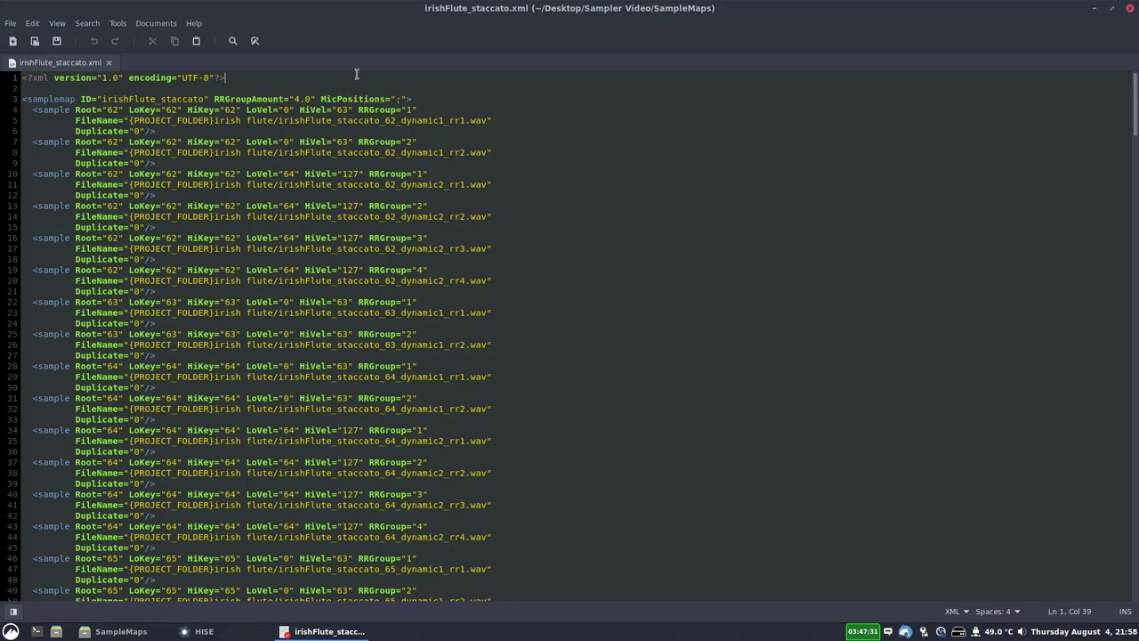
Examine the first sample entries and their root, key range, velocity range and RRGroup attributes
{"action": "left_click_drag", "start_coordinate": [34, 110], "coordinate": [158, 131]}
{"action": "left_click_drag", "start_coordinate": [33, 143], "coordinate": [178, 166]}
{"action": "left_click_drag", "start_coordinate": [24, 175], "coordinate": [158, 197]}
{"action": "left_click", "coordinate": [139, 168]}
{"action": "left_click_drag", "start_coordinate": [103, 173], "coordinate": [229, 173]}
{"action": "left_click_drag", "start_coordinate": [225, 173], "coordinate": [359, 174]}
{"action": "left_click_drag", "start_coordinate": [428, 174], "coordinate": [405, 172]}
Examine the third sample's FileName and Duplicate attributes, comparing the {PROJECT_FOLDER} reference with the project's Samples folder
{"action": "left_click_drag", "start_coordinate": [494, 184], "coordinate": [123, 184]}
{"action": "left_click", "coordinate": [182, 184]}
{"action": "left_click_drag", "start_coordinate": [214, 185], "coordinate": [129, 184]}
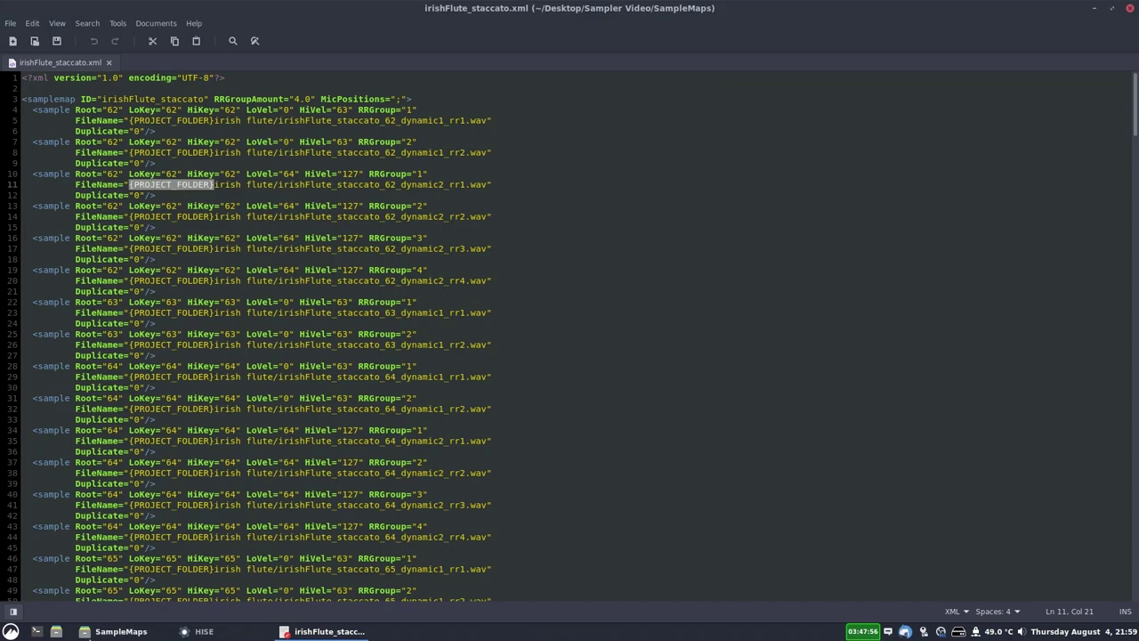
{"action": "left_click", "coordinate": [111, 632]}
{"action": "key", "text": "alt+Up"}
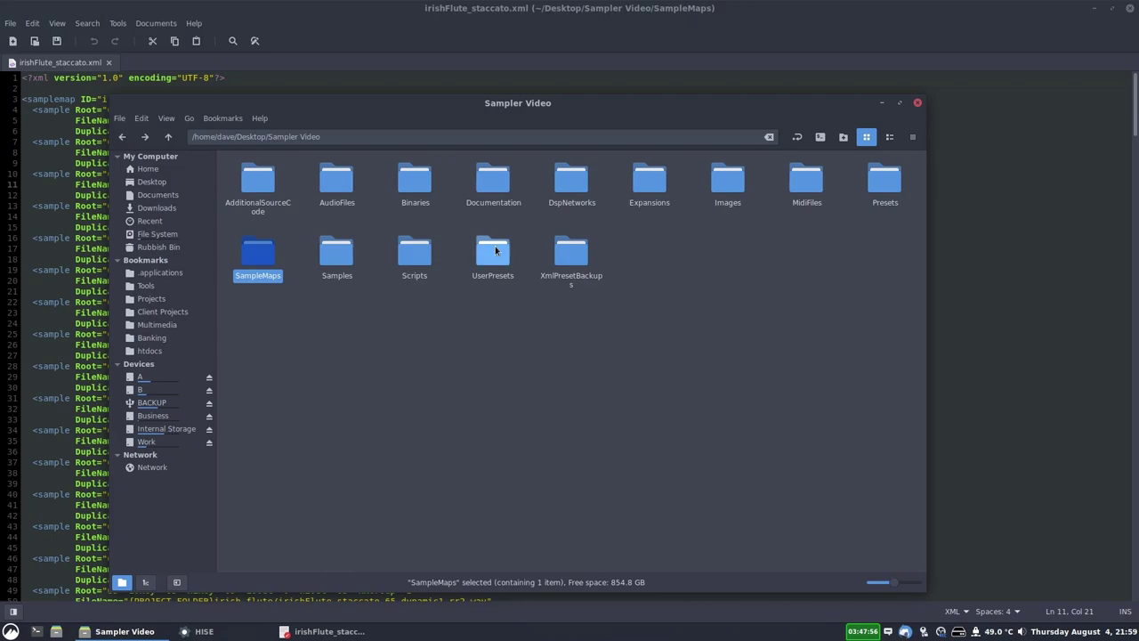
{"action": "double_click", "coordinate": [337, 251]}
{"action": "key", "text": "alt+Up"}
{"action": "left_click", "coordinate": [371, 81]}
{"action": "left_click_drag", "start_coordinate": [511, 184], "coordinate": [216, 184]}
{"action": "left_click_drag", "start_coordinate": [140, 195], "coordinate": [80, 195]}
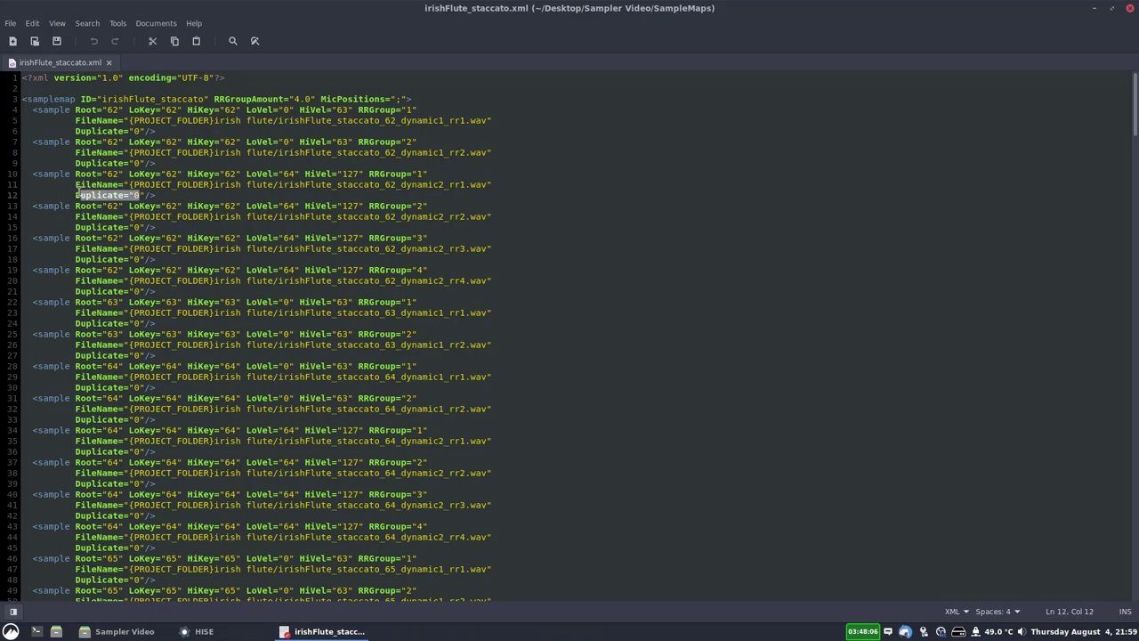
{"action": "left_click", "coordinate": [157, 195]}
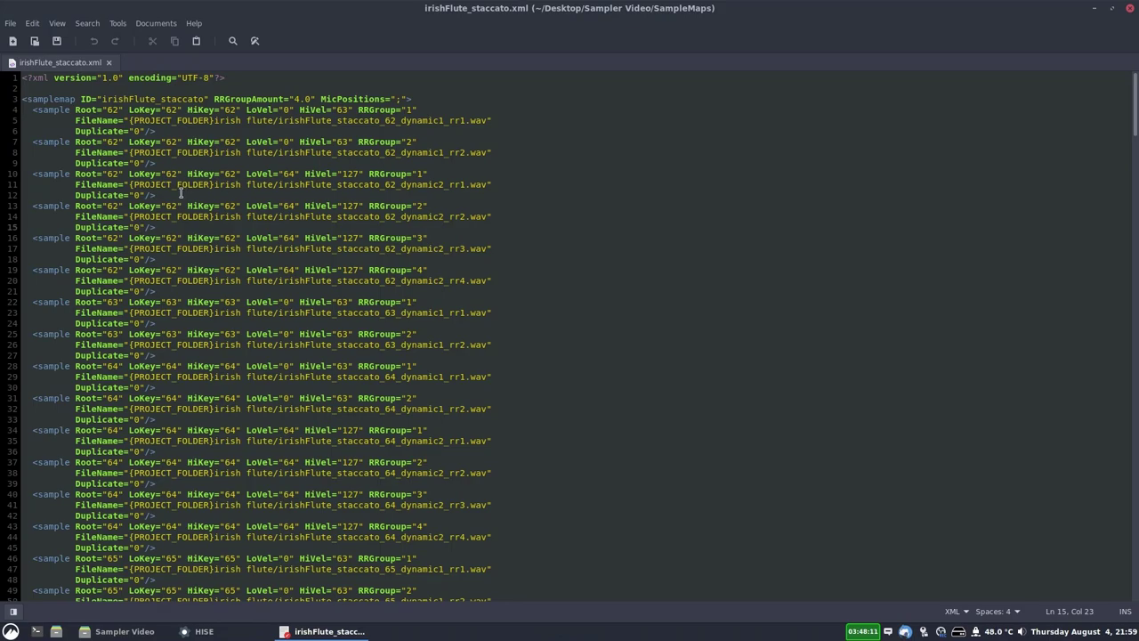
Look through the remaining sample entries to the end of the XML file, return to its start, and close the editor
{"action": "scroll", "coordinate": [309, 173], "scroll_direction": "down", "scroll_amount": 9}
{"action": "left_click_drag", "start_coordinate": [1133, 143], "coordinate": [1099, 613]}
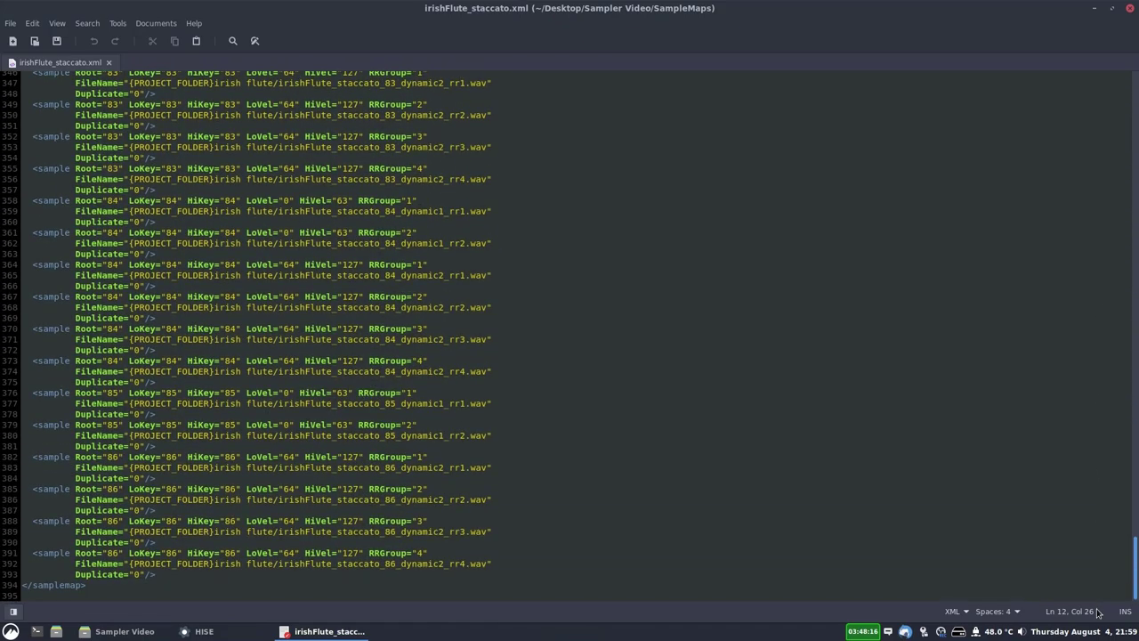
{"action": "scroll", "coordinate": [450, 111], "scroll_direction": "up", "scroll_amount": 20}
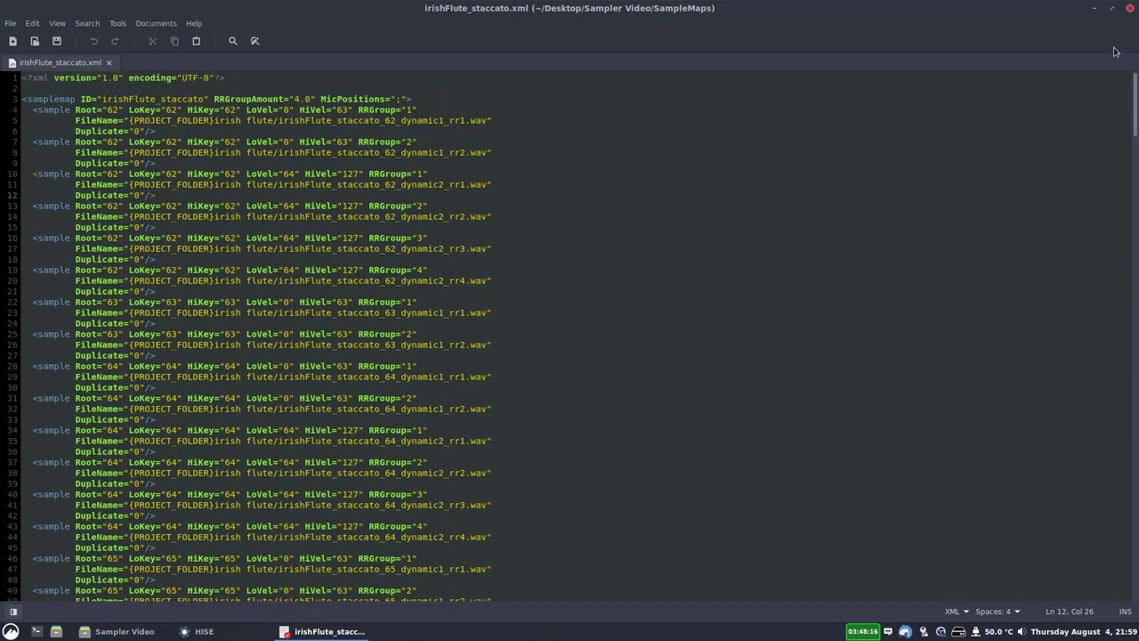
{"action": "left_click", "coordinate": [466, 135]}
{"action": "mouse_move", "coordinate": [1136, 111]}
{"action": "left_mouse_down"}
{"action": "mouse_move", "coordinate": [1098, 386]}
{"action": "mouse_move", "coordinate": [1104, 427]}
{"action": "mouse_move", "coordinate": [1137, 101]}
{"action": "left_mouse_up"}
{"action": "left_click_drag", "start_coordinate": [433, 268], "coordinate": [370, 264]}
{"action": "left_click", "coordinate": [434, 268]}
{"action": "left_click", "coordinate": [1131, 11]}
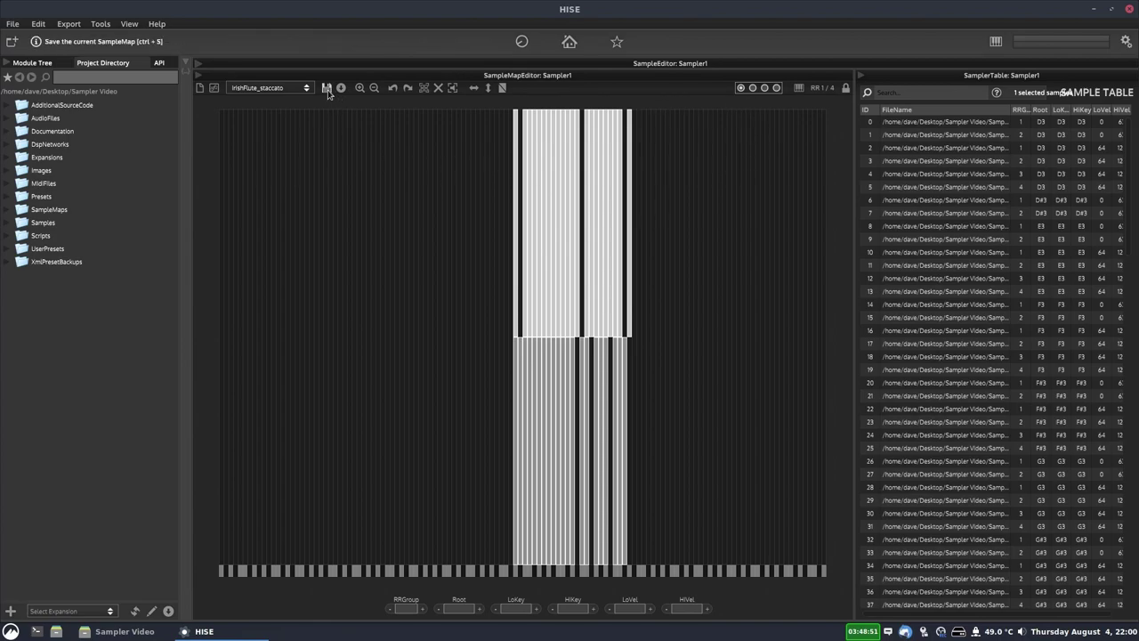
Create a new sample map, discarding the current one, and load irishFlute_staccato back into Sampler1
{"action": "left_click", "coordinate": [201, 89]}
{"action": "left_click", "coordinate": [539, 365]}
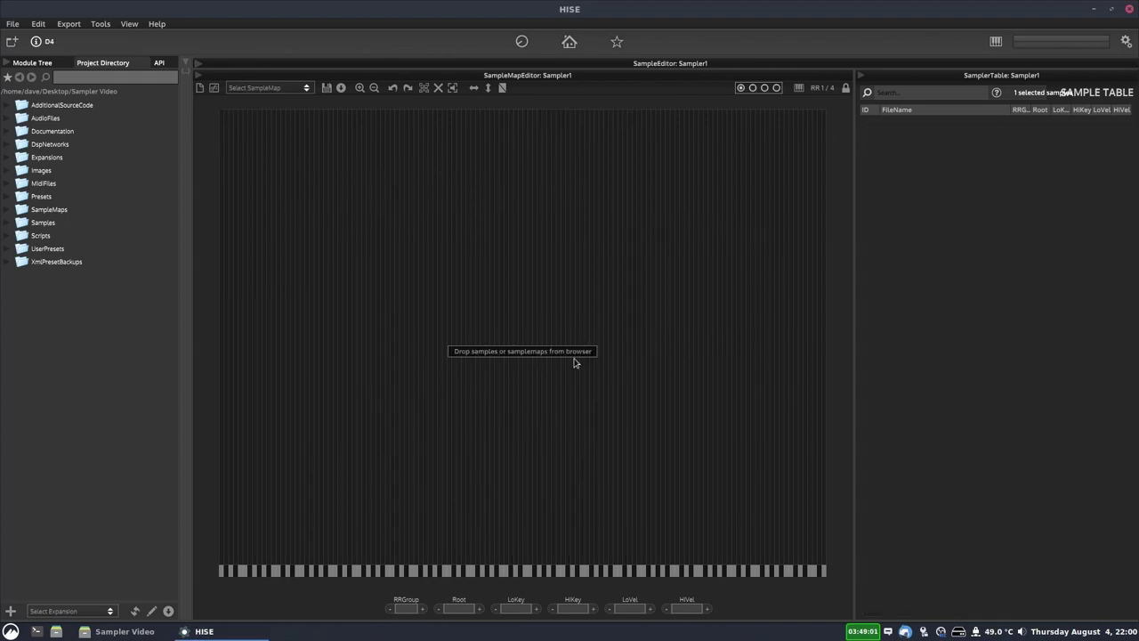
{"action": "left_click", "coordinate": [250, 89]}
{"action": "left_click", "coordinate": [264, 103]}
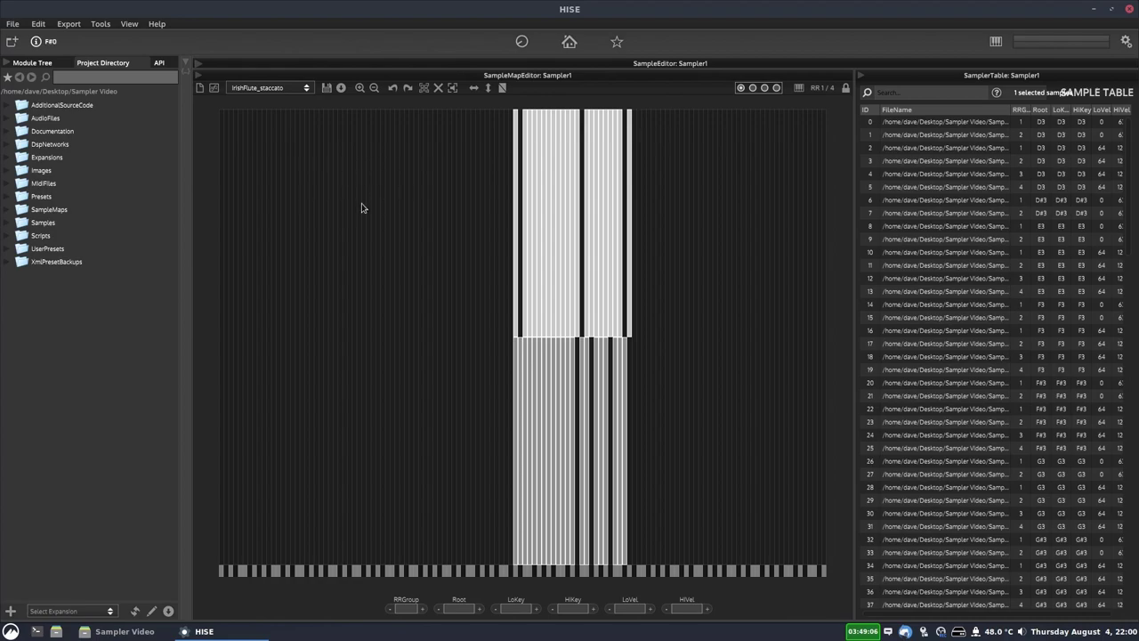
Replace the loaded map with another blank sample map, and select irishFlute_staccato to bring its samples back
{"action": "key", "text": "ctrl+n"}
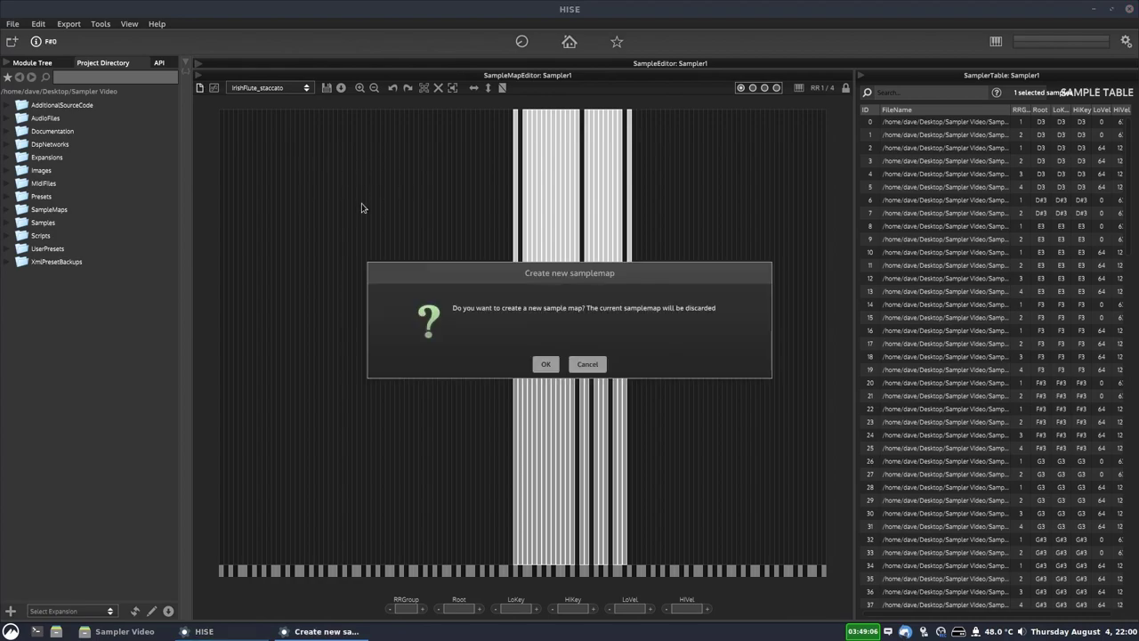
{"action": "left_click", "coordinate": [542, 365]}
{"action": "left_click", "coordinate": [266, 87]}
{"action": "left_click", "coordinate": [264, 102]}
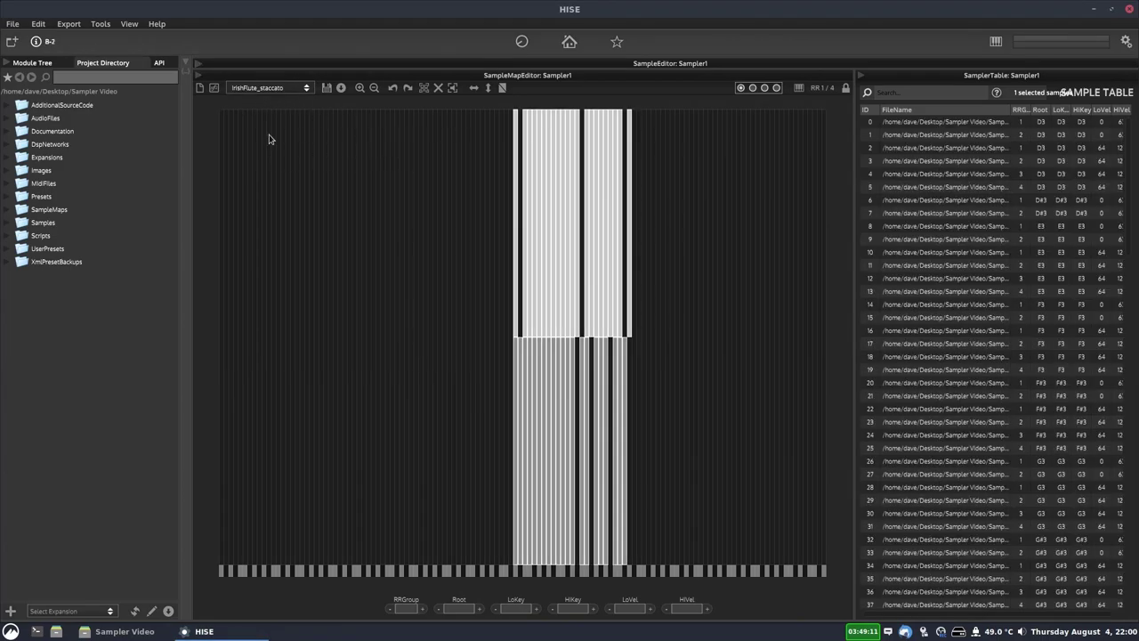
Clear Sampler1 once more with the New SampleMap command, and reload the saved irishFlute_staccato map
{"action": "right_click", "coordinate": [328, 152]}
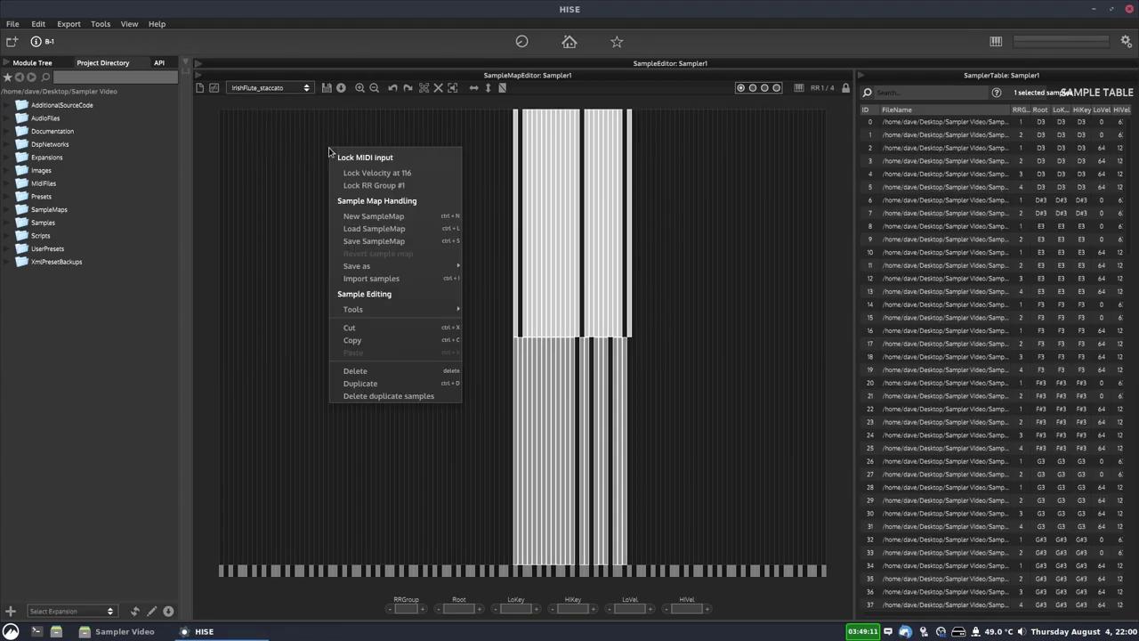
{"action": "left_click", "coordinate": [373, 216]}
{"action": "left_click", "coordinate": [545, 364]}
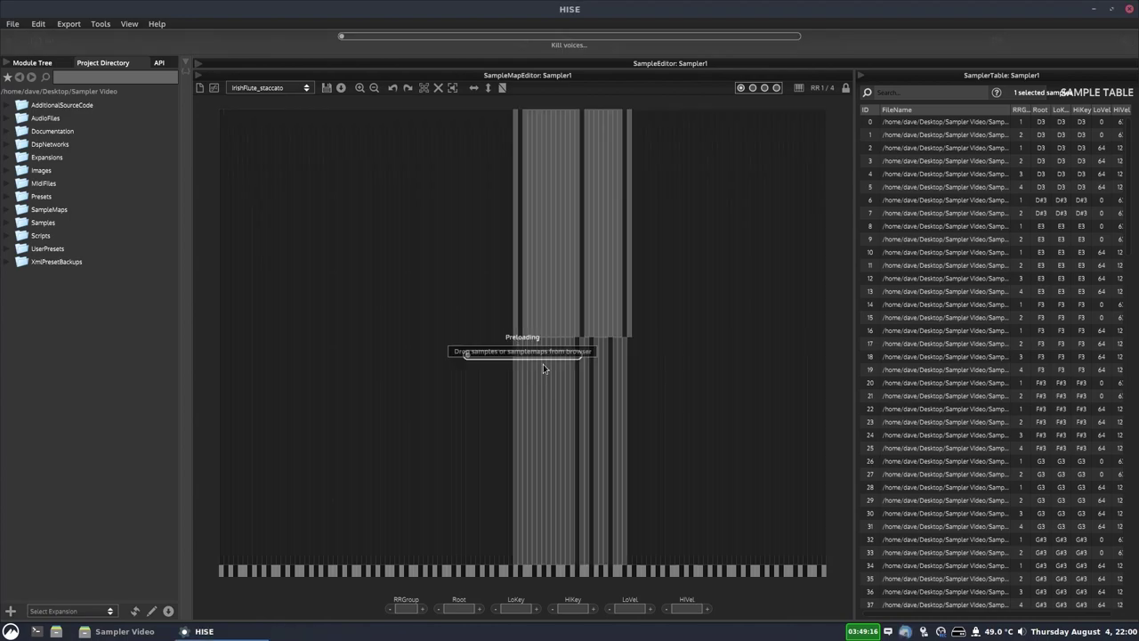
{"action": "left_click", "coordinate": [276, 89]}
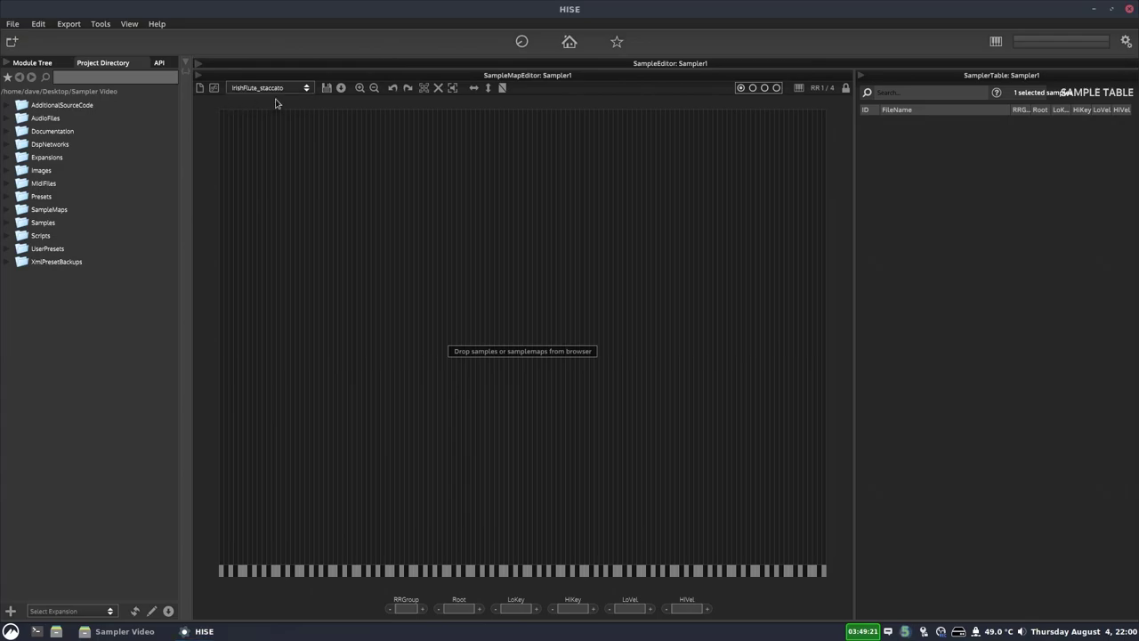
{"action": "left_click", "coordinate": [277, 102]}
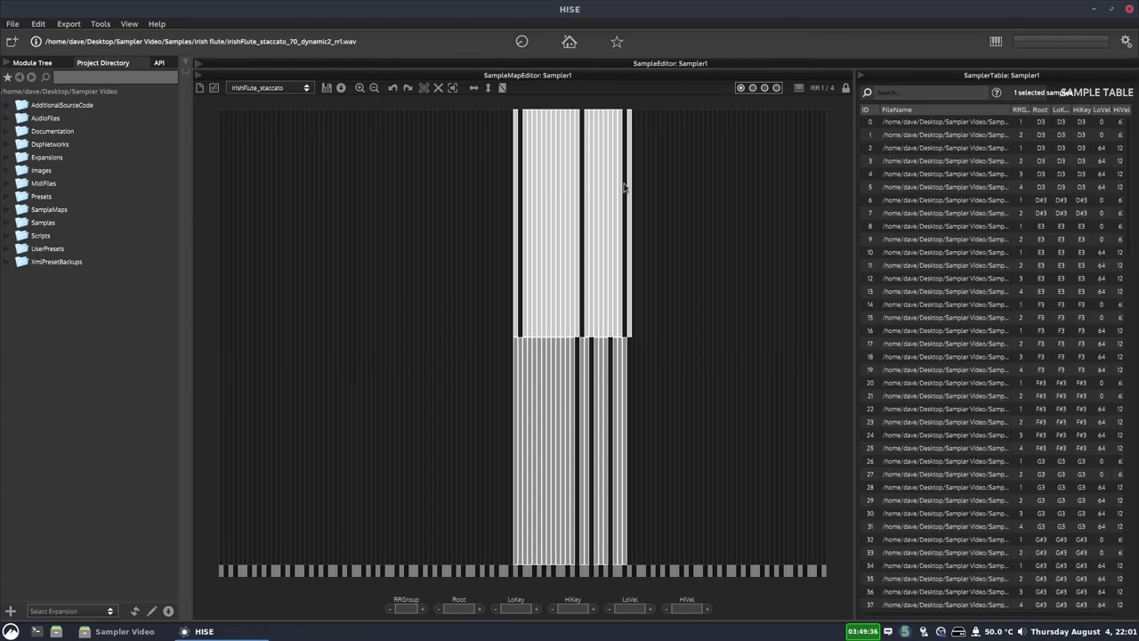
Create a blank sample map in Sampler1, discarding the loaded irishFlute_staccato map
{"action": "right_click", "coordinate": [267, 133]}
{"action": "left_click", "coordinate": [199, 76]}
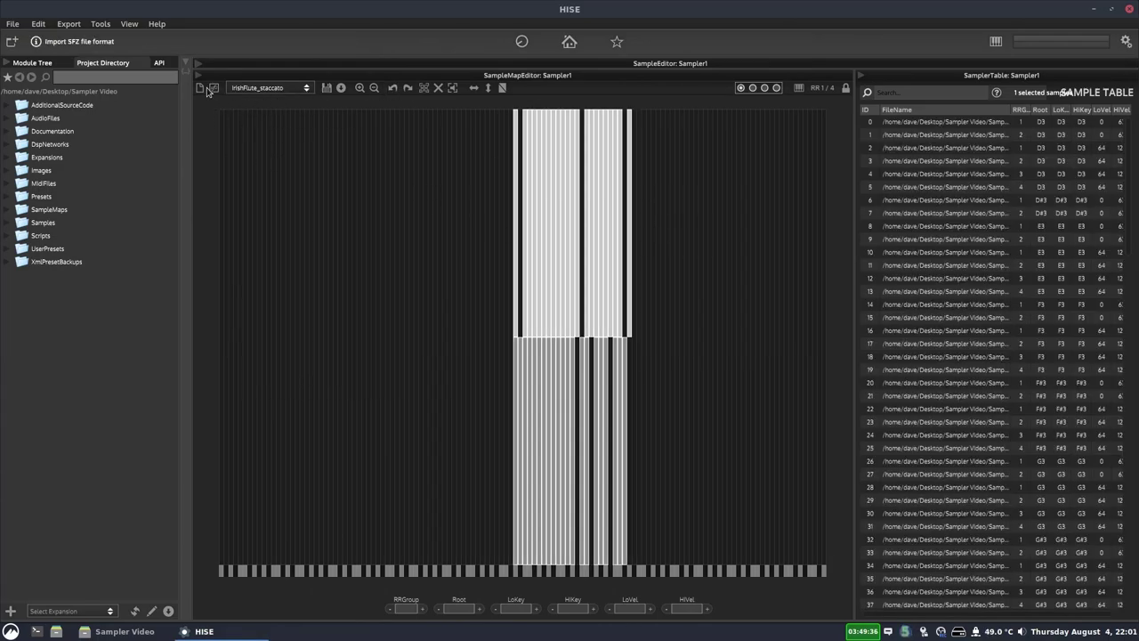
{"action": "left_click", "coordinate": [199, 75]}
{"action": "left_click", "coordinate": [199, 76]}
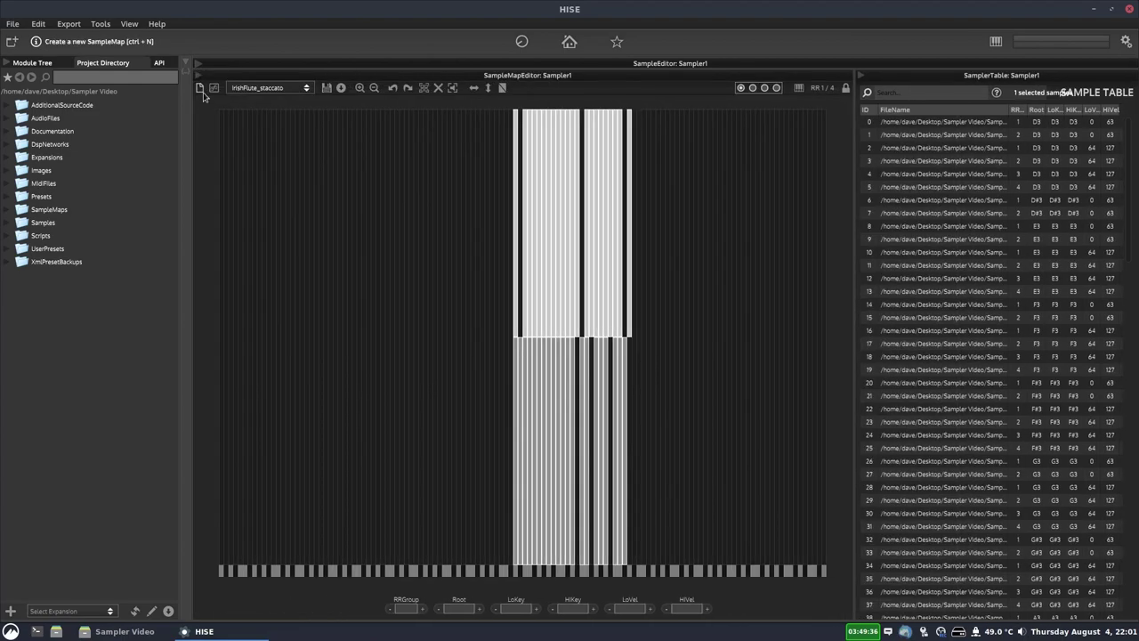
{"action": "left_click", "coordinate": [200, 87]}
{"action": "left_click", "coordinate": [541, 364]}
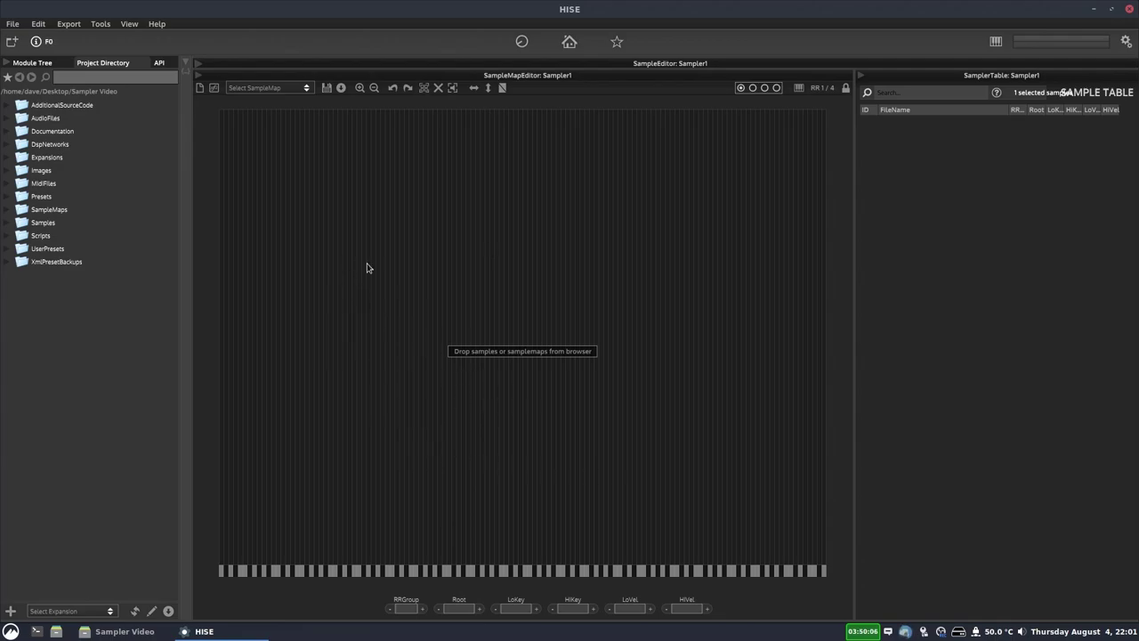
Open michaelas_harp.sfz from the desktop in the text editor and examine its dynamic2 and dynamic3 region blocks
{"action": "left_click", "coordinate": [204, 631]}
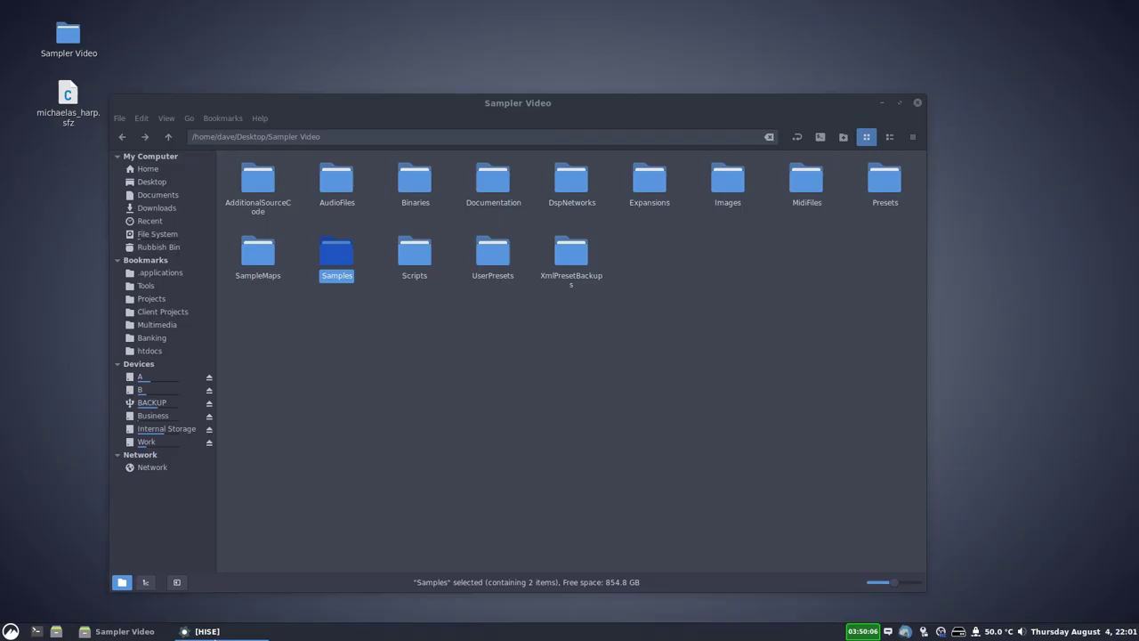
{"action": "right_click", "coordinate": [71, 116]}
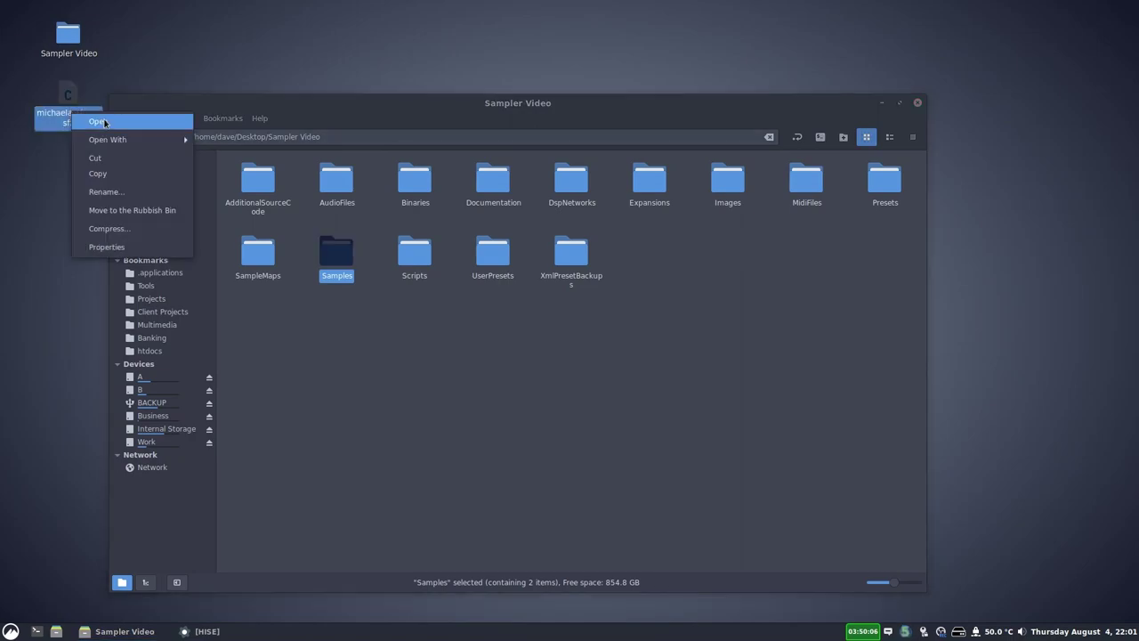
{"action": "mouse_move", "coordinate": [107, 139]}
{"action": "left_click", "coordinate": [226, 182]}
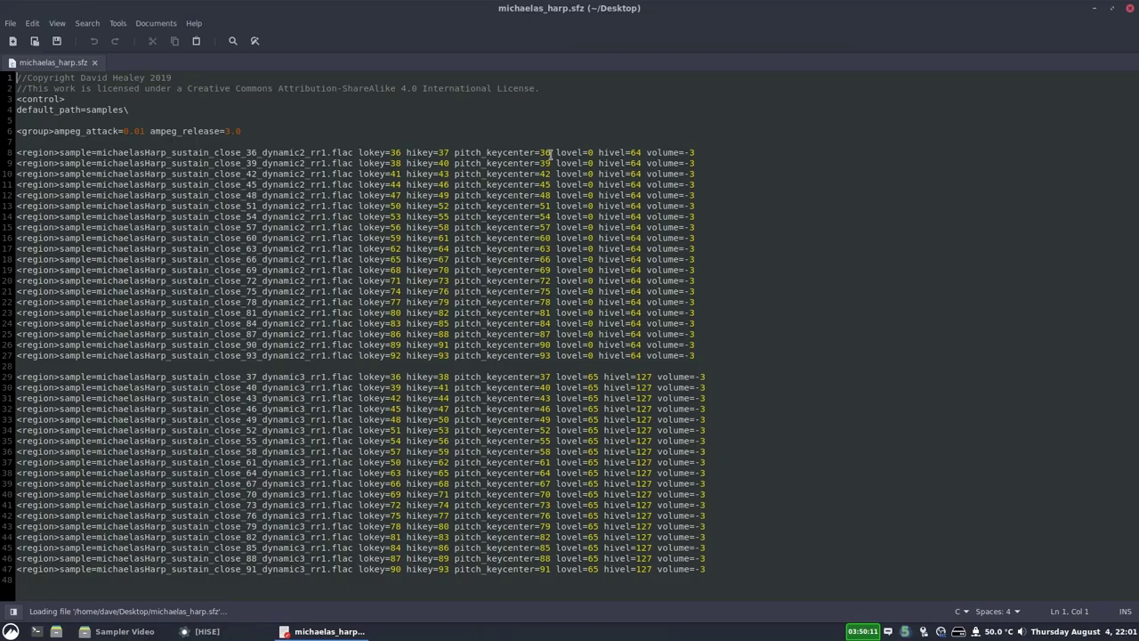
{"action": "left_click_drag", "start_coordinate": [707, 356], "coordinate": [7, 158]}
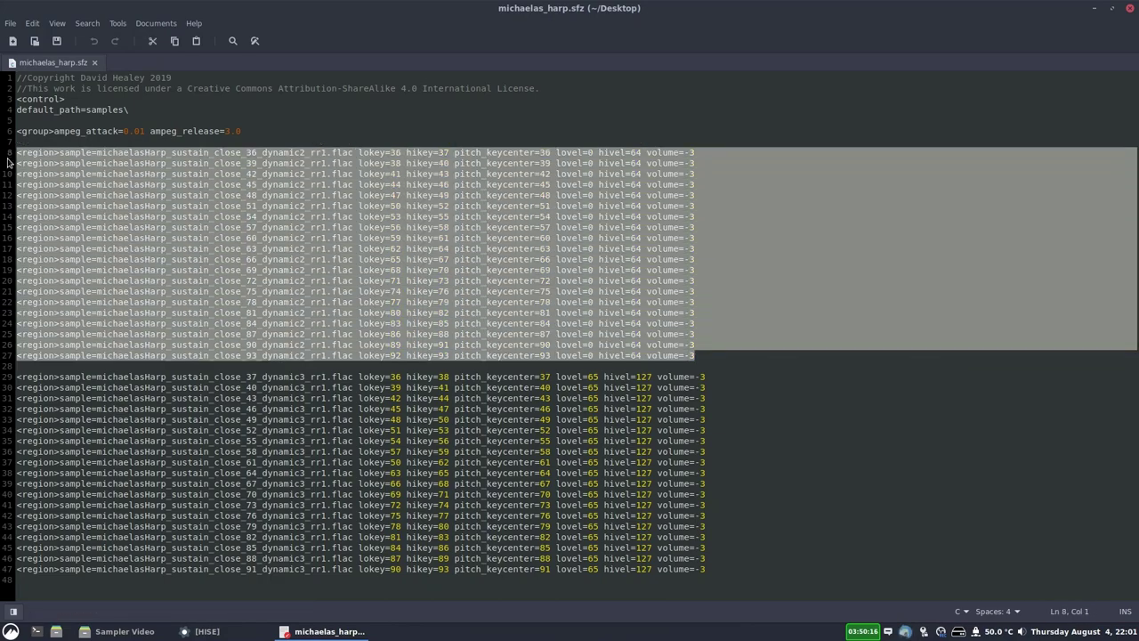
{"action": "left_click_drag", "start_coordinate": [722, 570], "coordinate": [12, 381]}
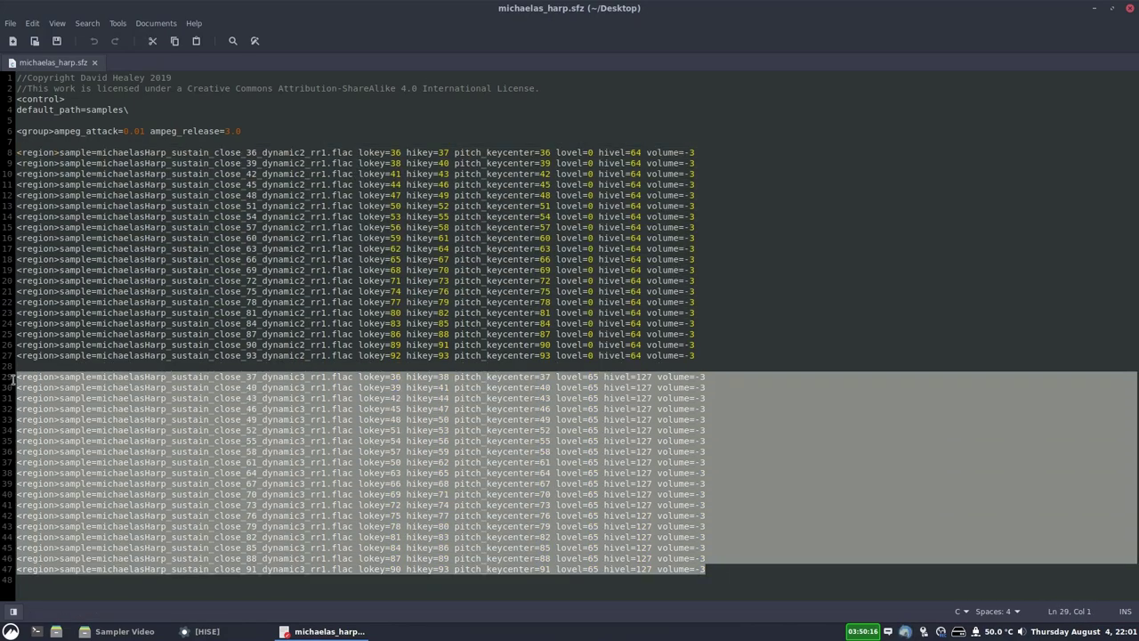
{"action": "left_click", "coordinate": [77, 364]}
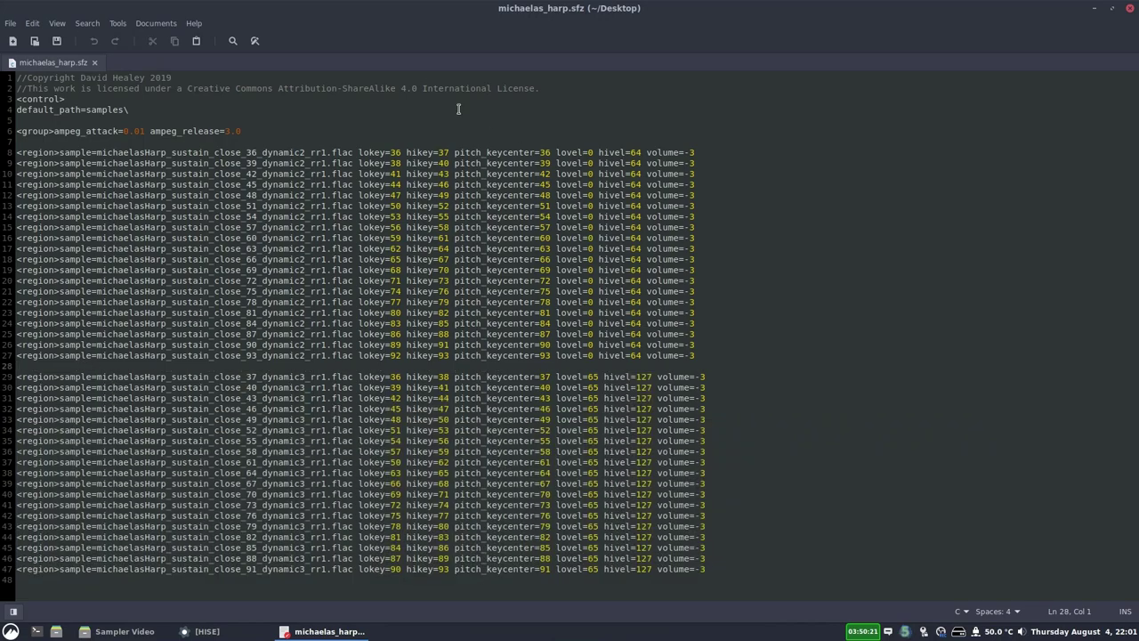
Examine the group attack setting and default sample path in michaelas_harp.sfz, and close the text editor
{"action": "left_click_drag", "start_coordinate": [44, 131], "coordinate": [109, 131]}
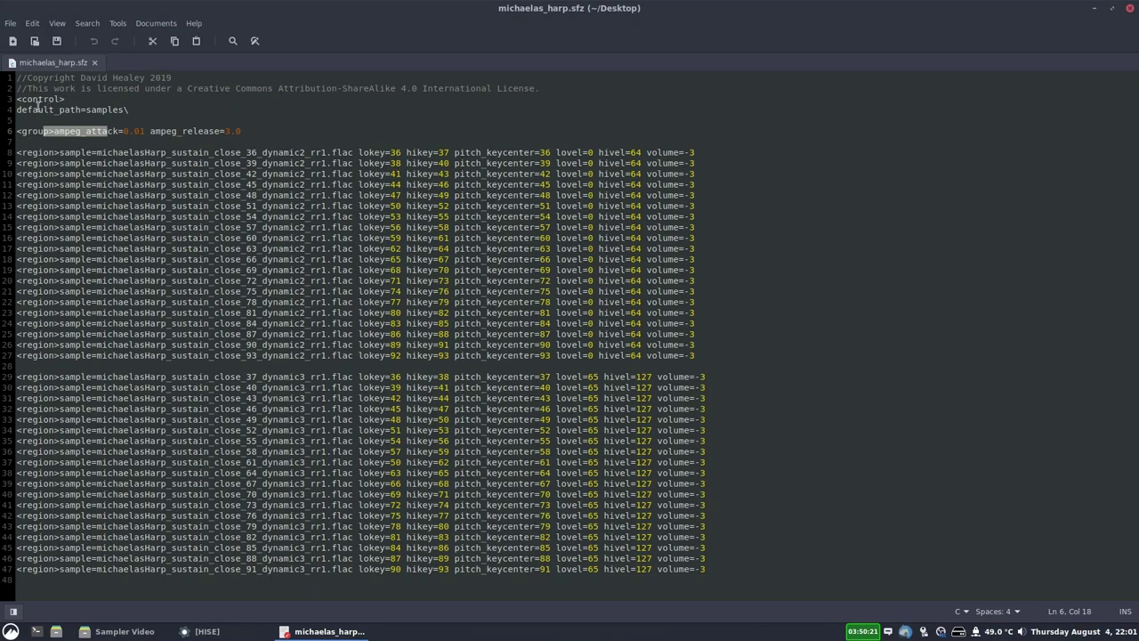
{"action": "left_click_drag", "start_coordinate": [37, 105], "coordinate": [114, 105]}
{"action": "left_click", "coordinate": [166, 105]}
{"action": "key", "text": "Down"}
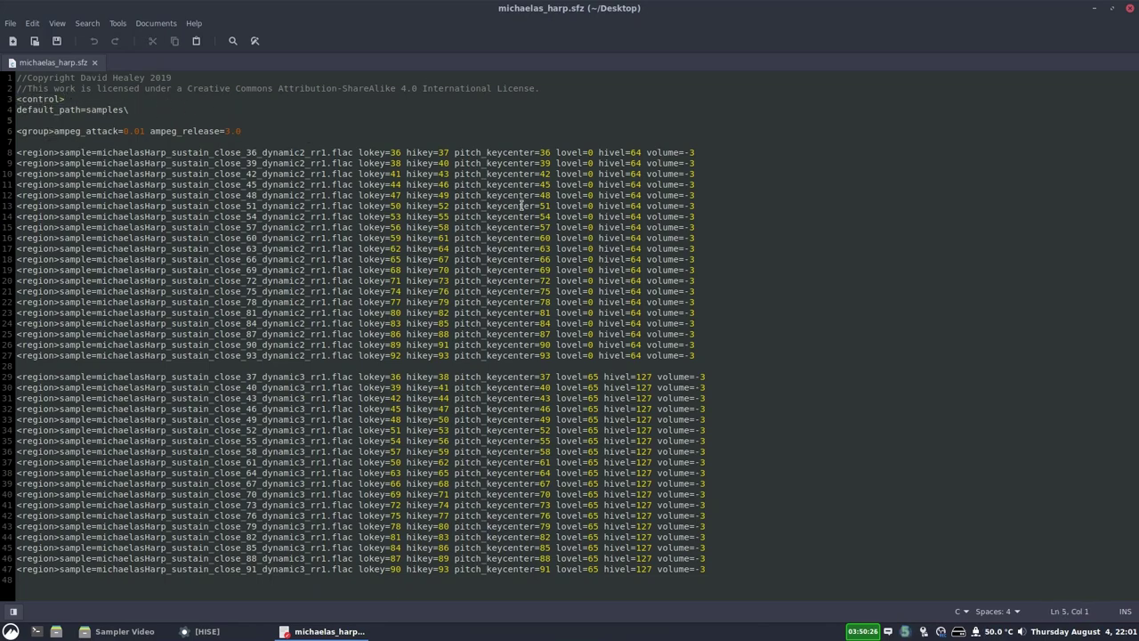
{"action": "left_click", "coordinate": [782, 396]}
{"action": "left_click", "coordinate": [1127, 12]}
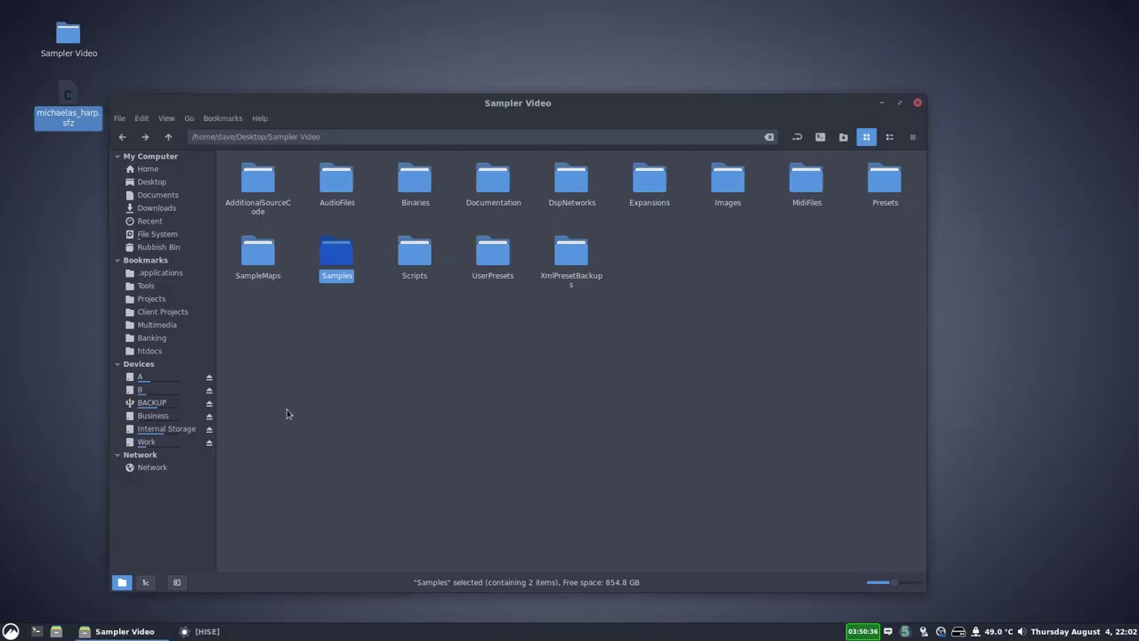
Switch back to HISE and import michaelas_harp.sfz from the Desktop folder into Sampler1
{"action": "left_click", "coordinate": [198, 632]}
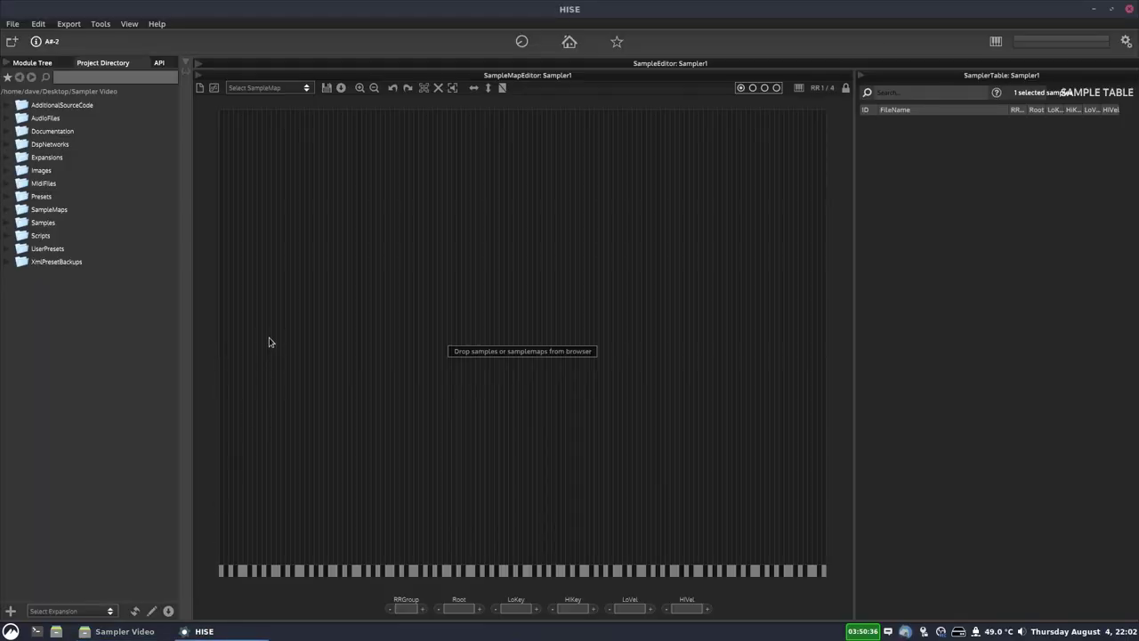
{"action": "left_click", "coordinate": [214, 88]}
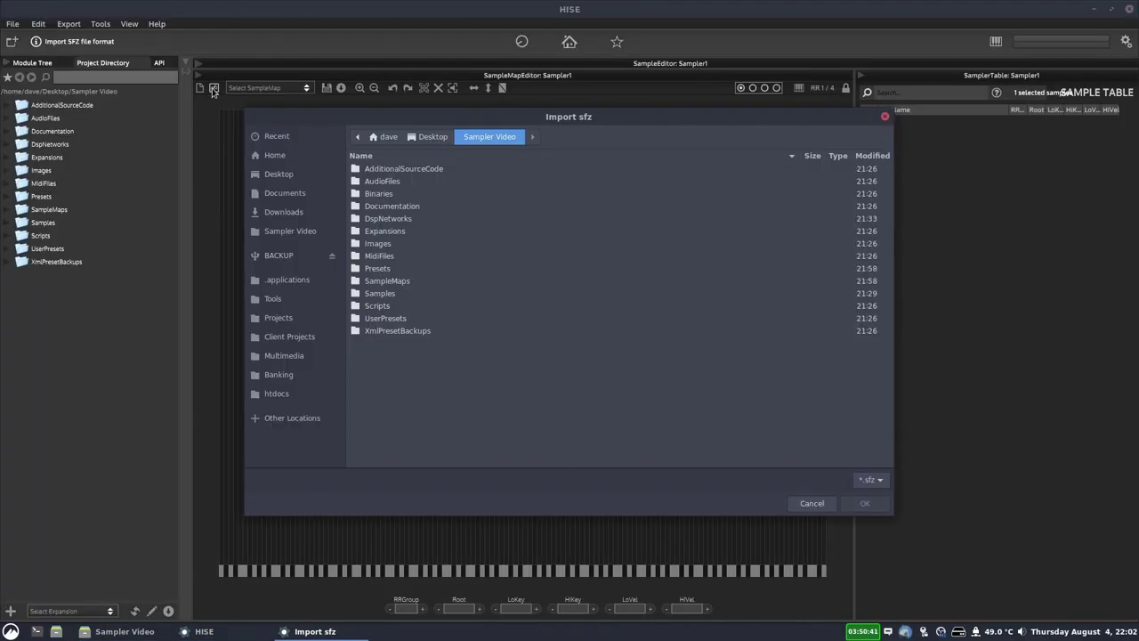
{"action": "left_click", "coordinate": [281, 171]}
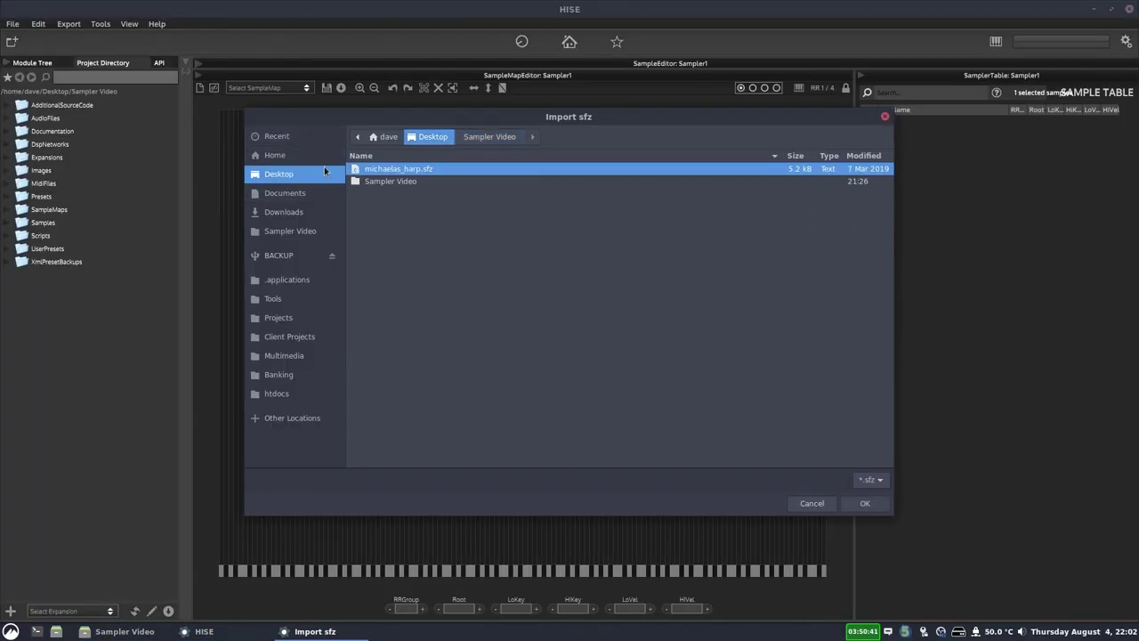
{"action": "double_click", "coordinate": [376, 169]}
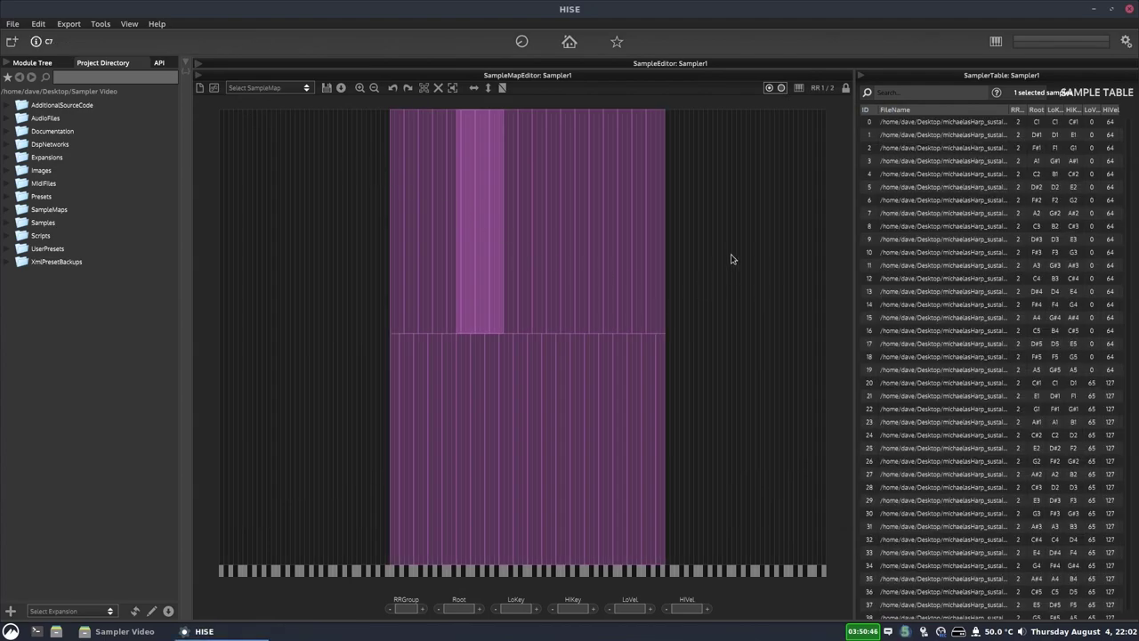
Inspect the imported harp samples across the upper velocity layer of the map
{"action": "left_click", "coordinate": [411, 262]}
{"action": "left_click", "coordinate": [569, 256]}
{"action": "left_click", "coordinate": [659, 249]}
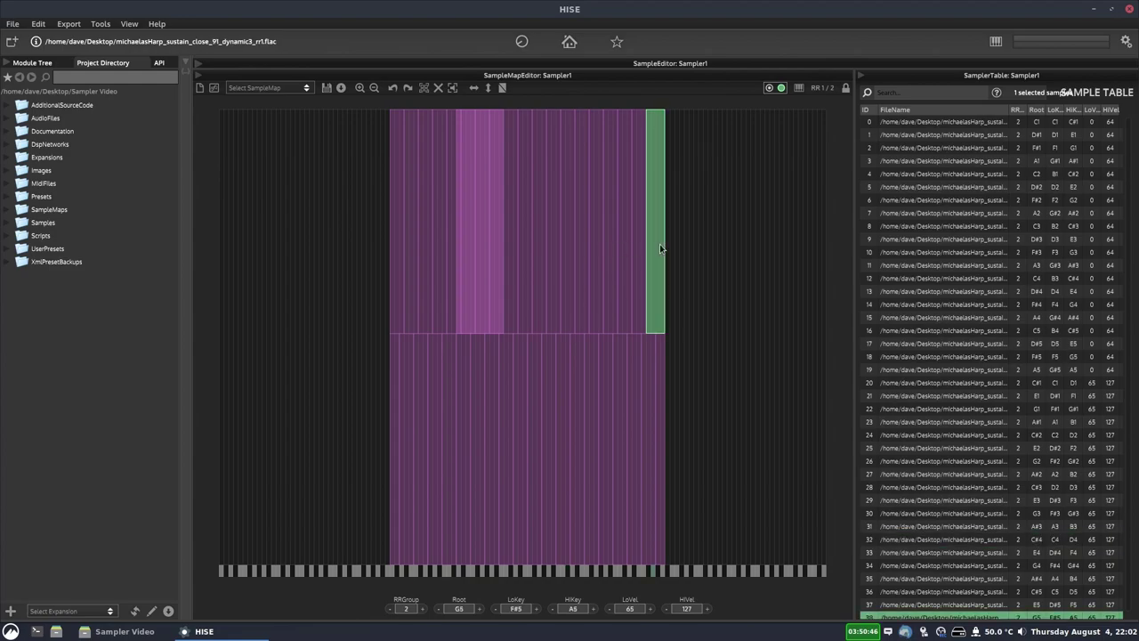
{"action": "left_click", "coordinate": [700, 257]}
{"action": "left_click", "coordinate": [588, 219]}
{"action": "left_click", "coordinate": [482, 216]}
{"action": "left_click", "coordinate": [411, 215]}
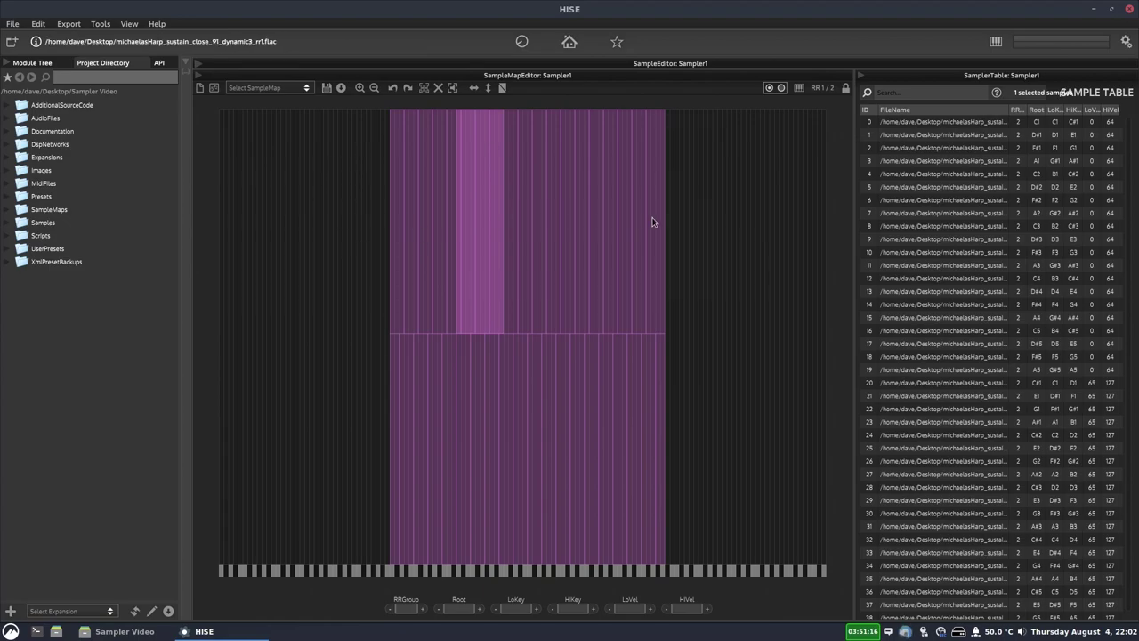
Discard the imported harp map with New SampleMap, and load irishFlute_staccato back into Sampler1
{"action": "right_click", "coordinate": [312, 223]}
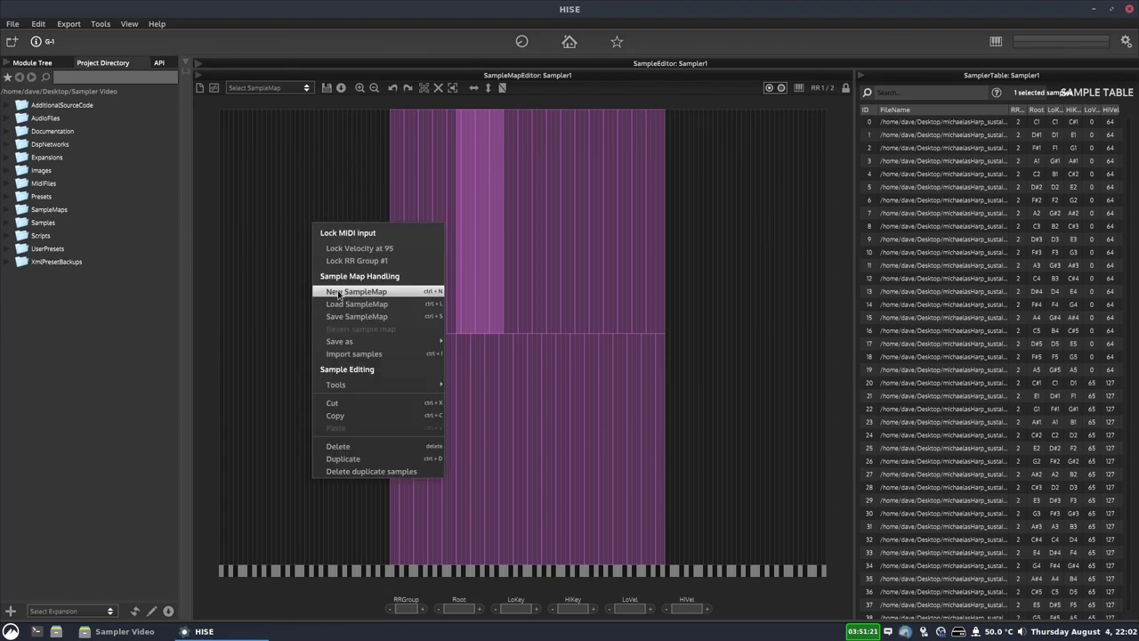
{"action": "left_click", "coordinate": [341, 288]}
{"action": "left_click", "coordinate": [545, 364]}
{"action": "left_click", "coordinate": [267, 88]}
{"action": "left_click", "coordinate": [258, 101]}
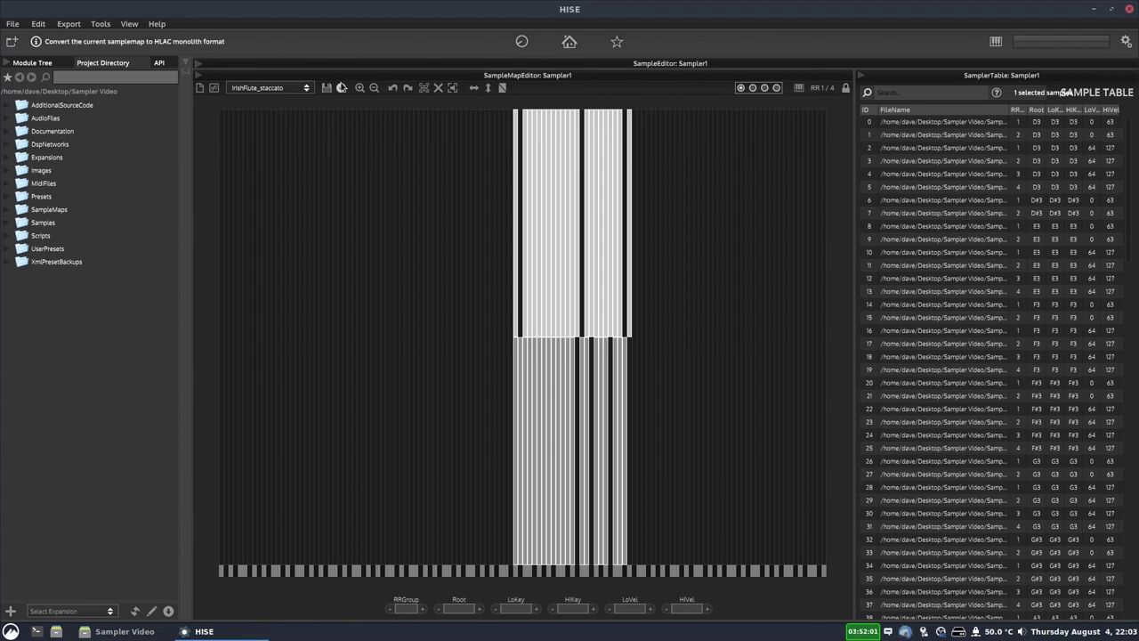
Start converting irishFlute_staccato to an HLAC monolith, with Full Dynamics normalization and a 2000 MB split size
{"action": "left_click", "coordinate": [340, 88]}
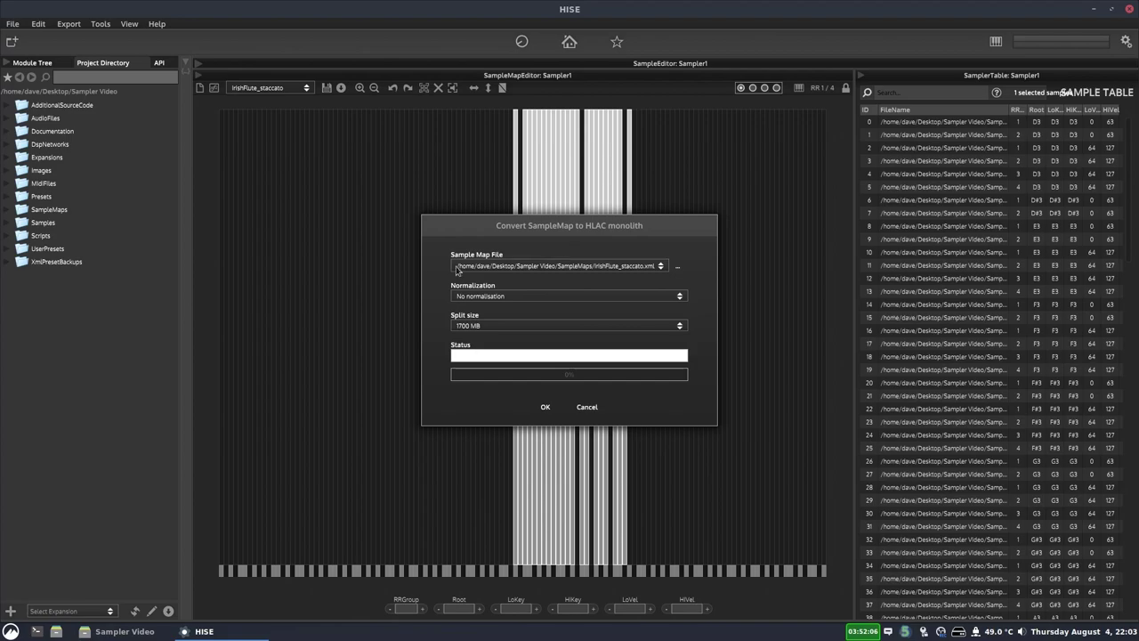
{"action": "left_click", "coordinate": [503, 299]}
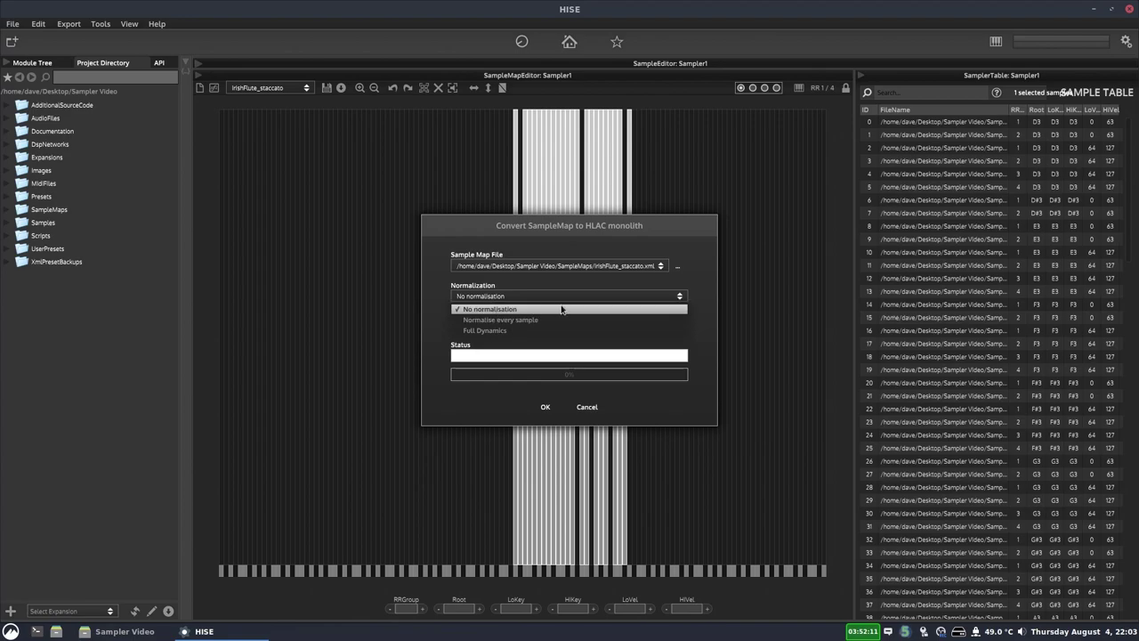
{"action": "left_click", "coordinate": [508, 331]}
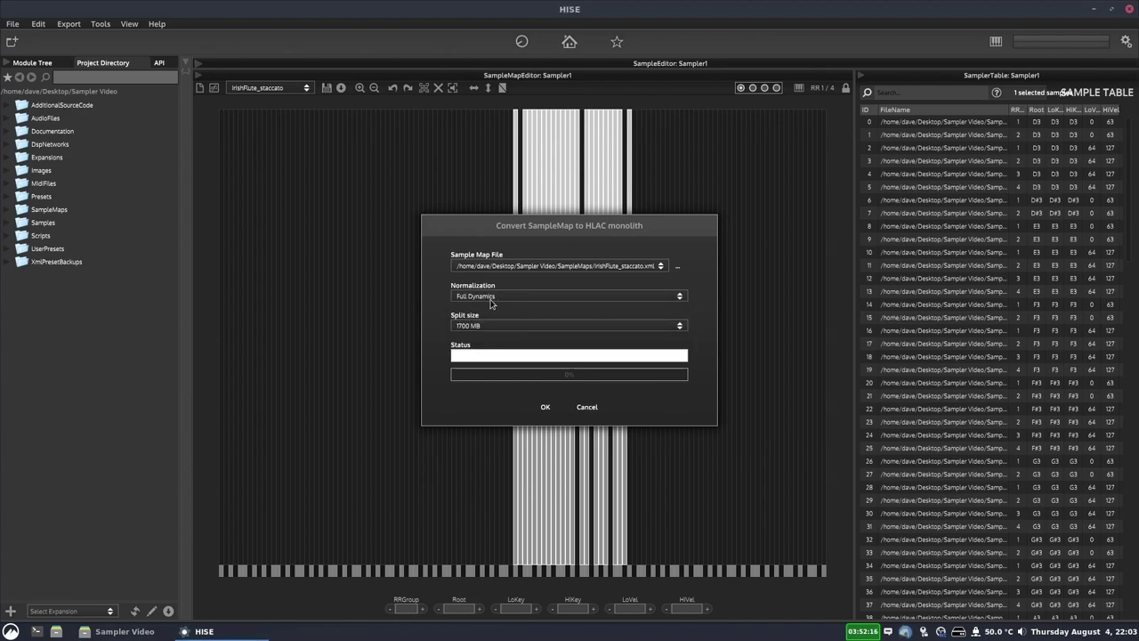
{"action": "left_click", "coordinate": [492, 323]}
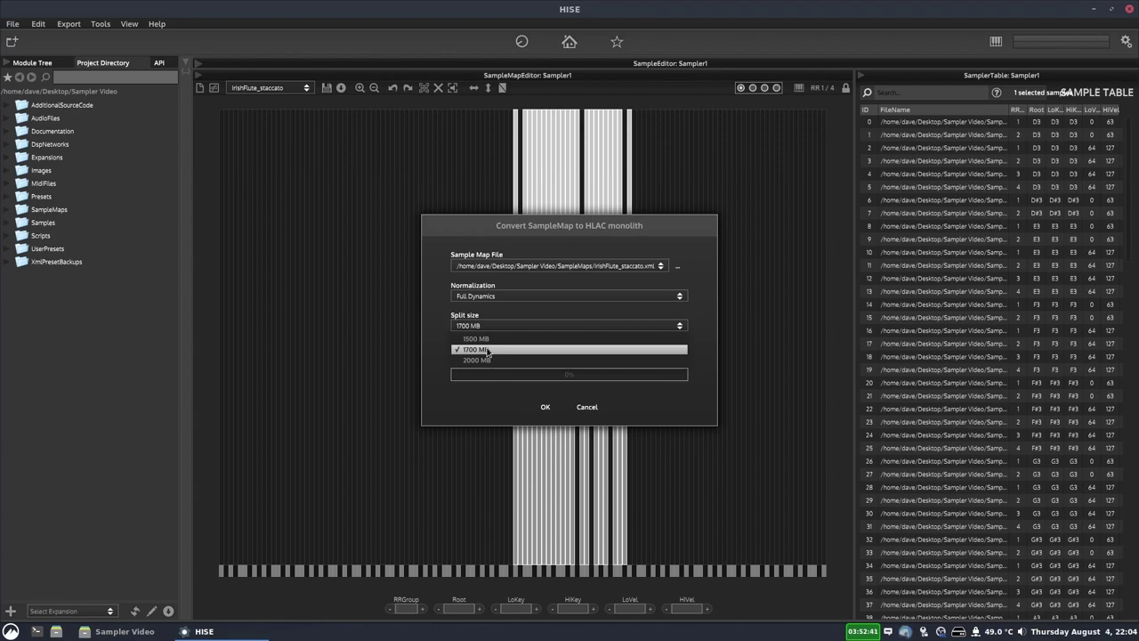
{"action": "left_click", "coordinate": [488, 360]}
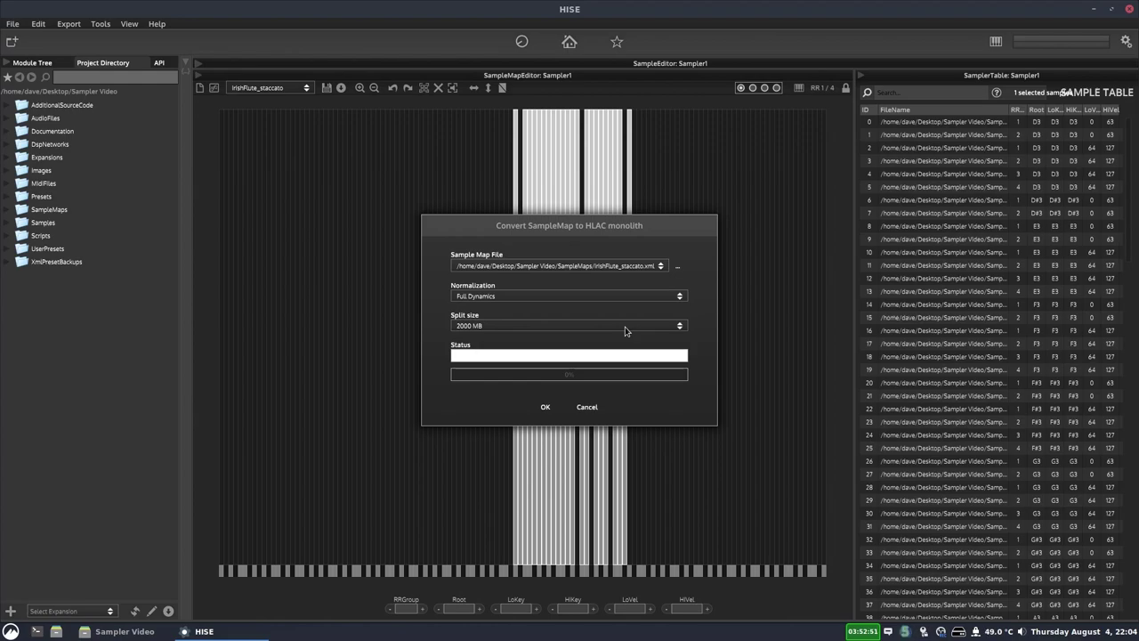
Try a 1500 MB split size, return it to 2000 MB, and export the samples as a monolith
{"action": "left_click", "coordinate": [541, 331]}
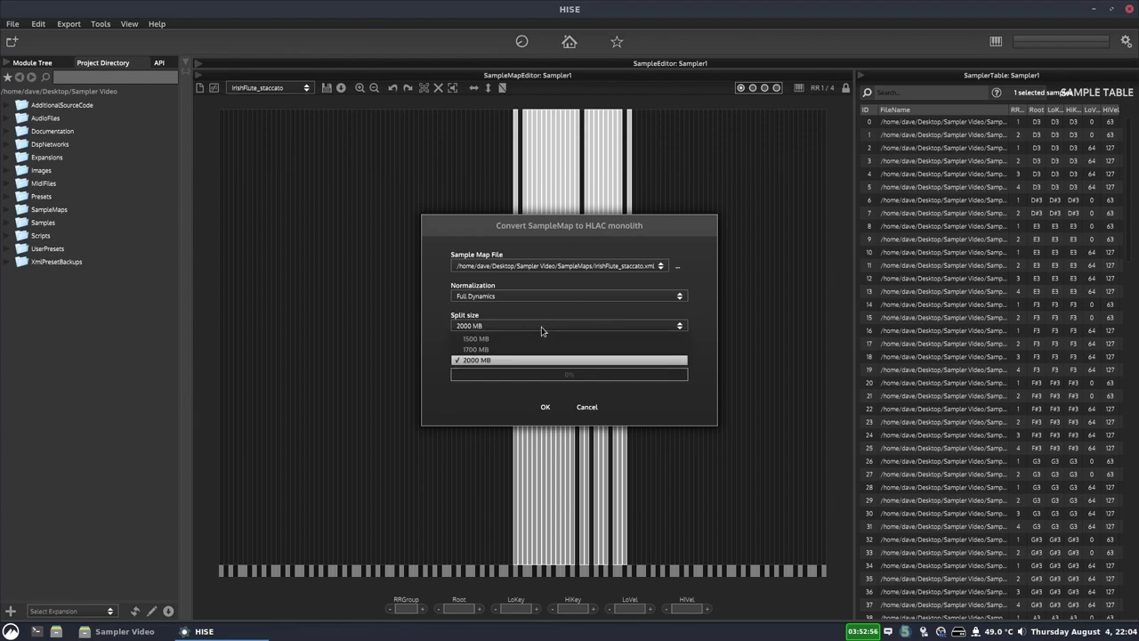
{"action": "left_click", "coordinate": [477, 339]}
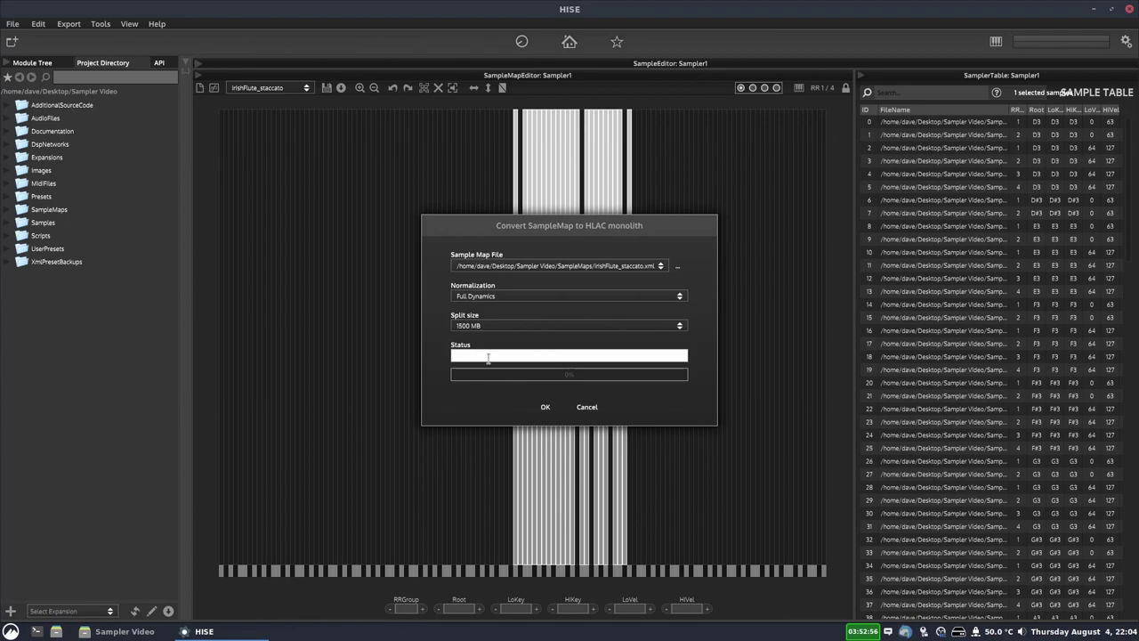
{"action": "left_click", "coordinate": [495, 326]}
{"action": "left_click", "coordinate": [489, 366]}
{"action": "left_click", "coordinate": [545, 408]}
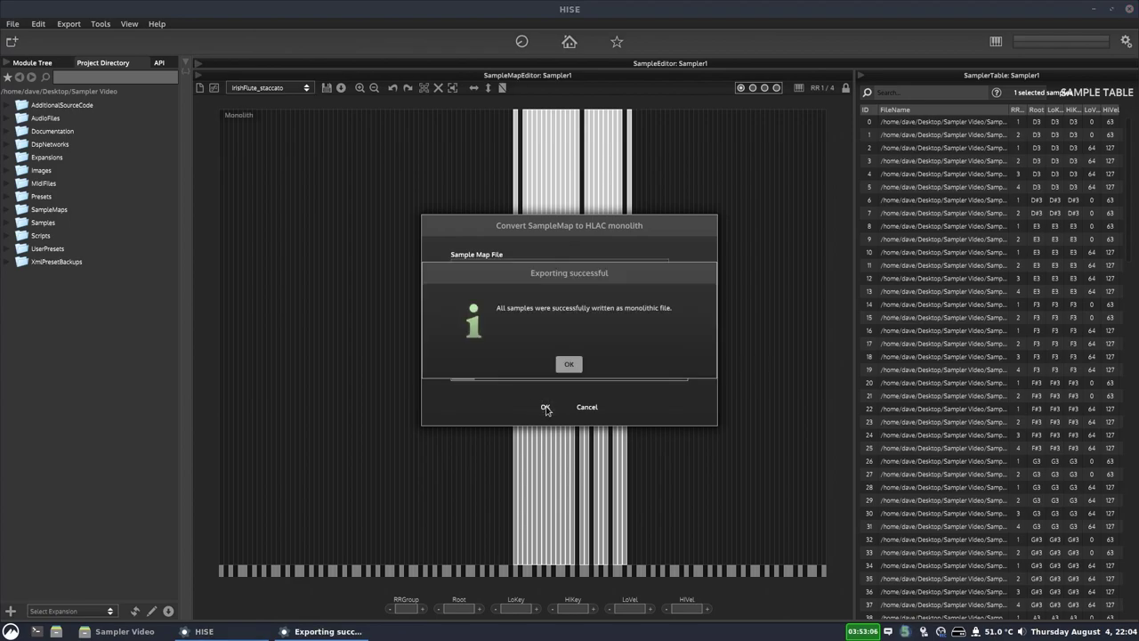
{"action": "left_click", "coordinate": [570, 365]}
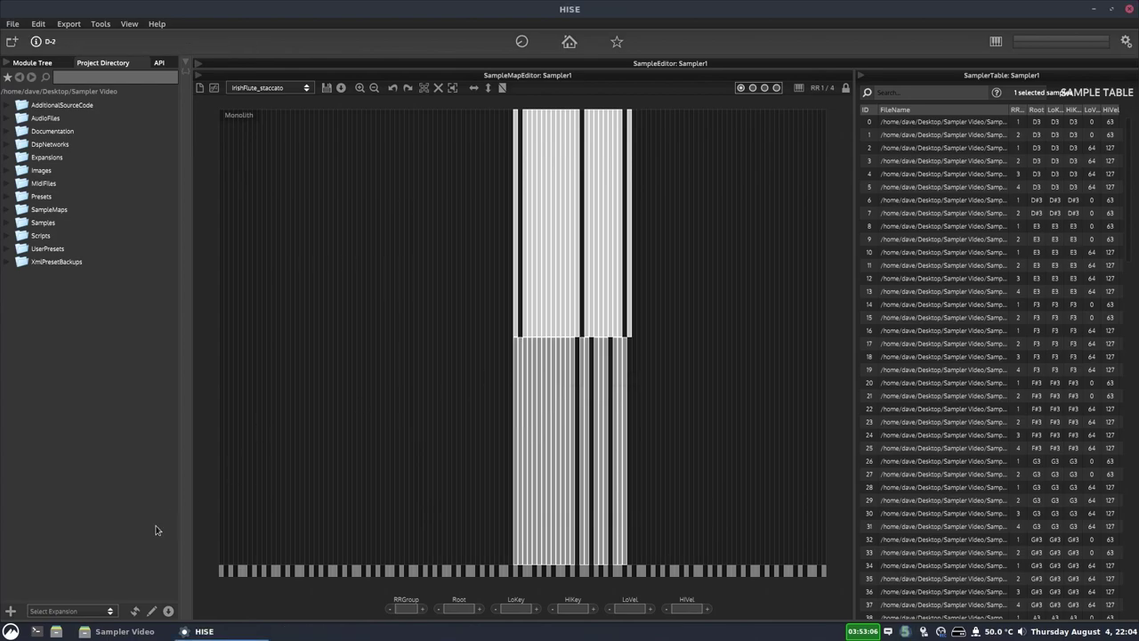
In the project's Samples folder, compare the size of irishFlute_staccato.ch1 with that of the irish flute folder
{"action": "left_click", "coordinate": [125, 631]}
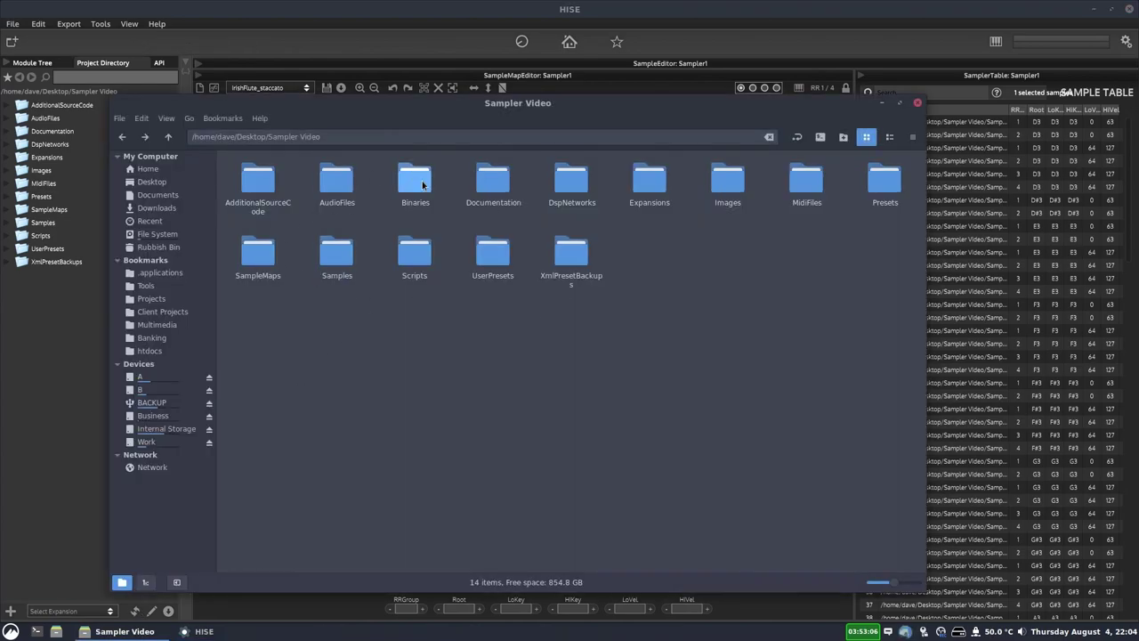
{"action": "double_click", "coordinate": [336, 255]}
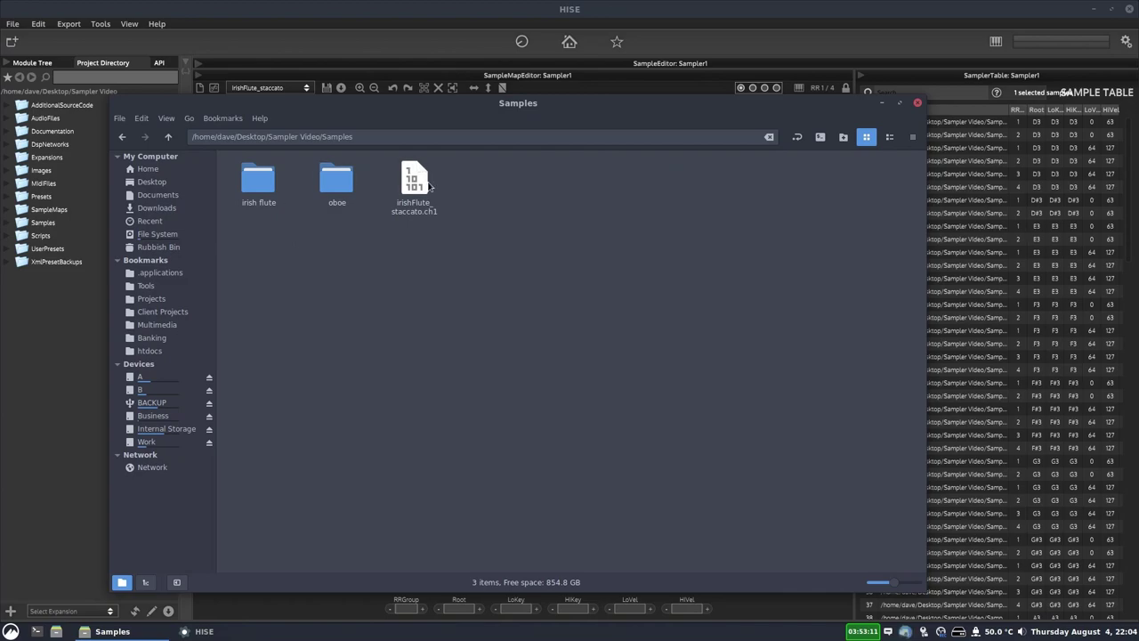
{"action": "left_click", "coordinate": [428, 212]}
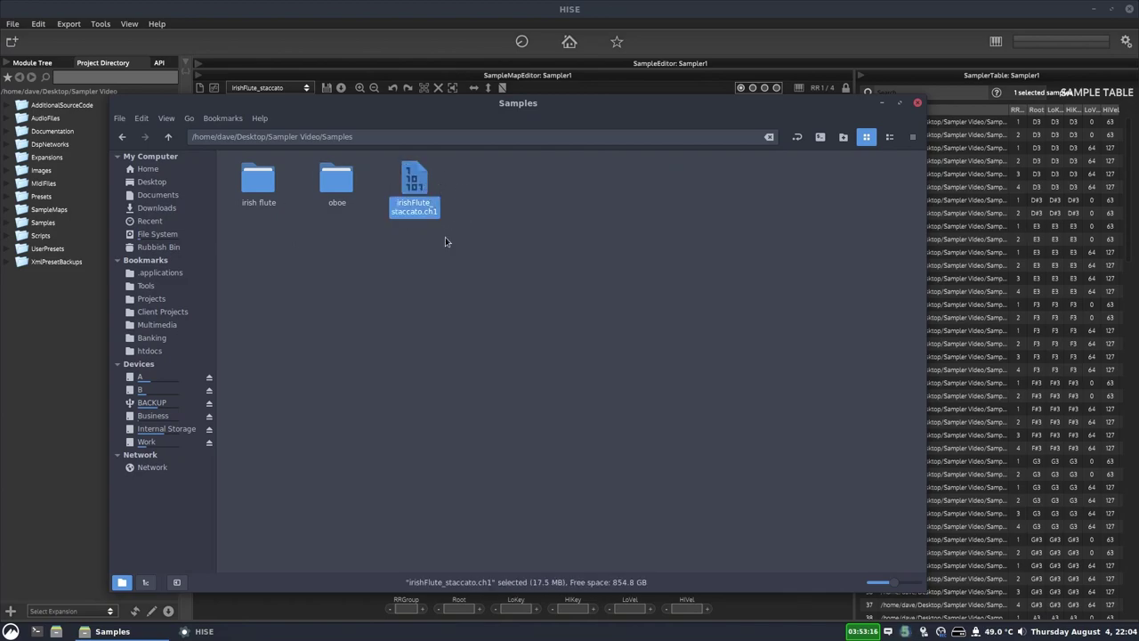
{"action": "left_click", "coordinate": [259, 188]}
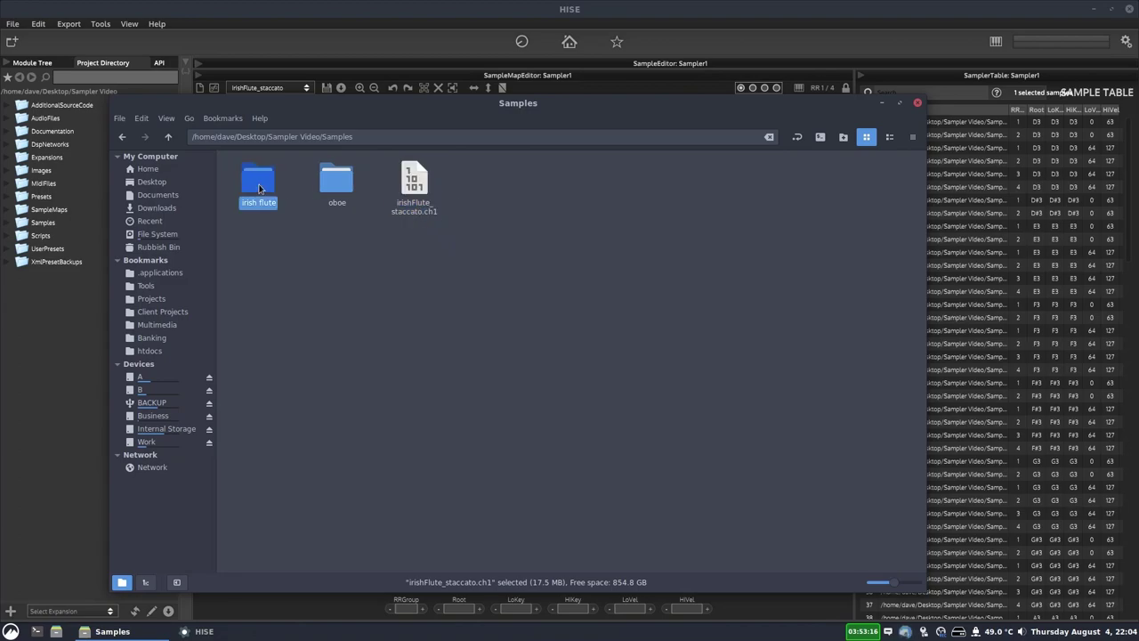
{"action": "right_click", "coordinate": [259, 182]}
{"action": "left_click", "coordinate": [311, 445]}
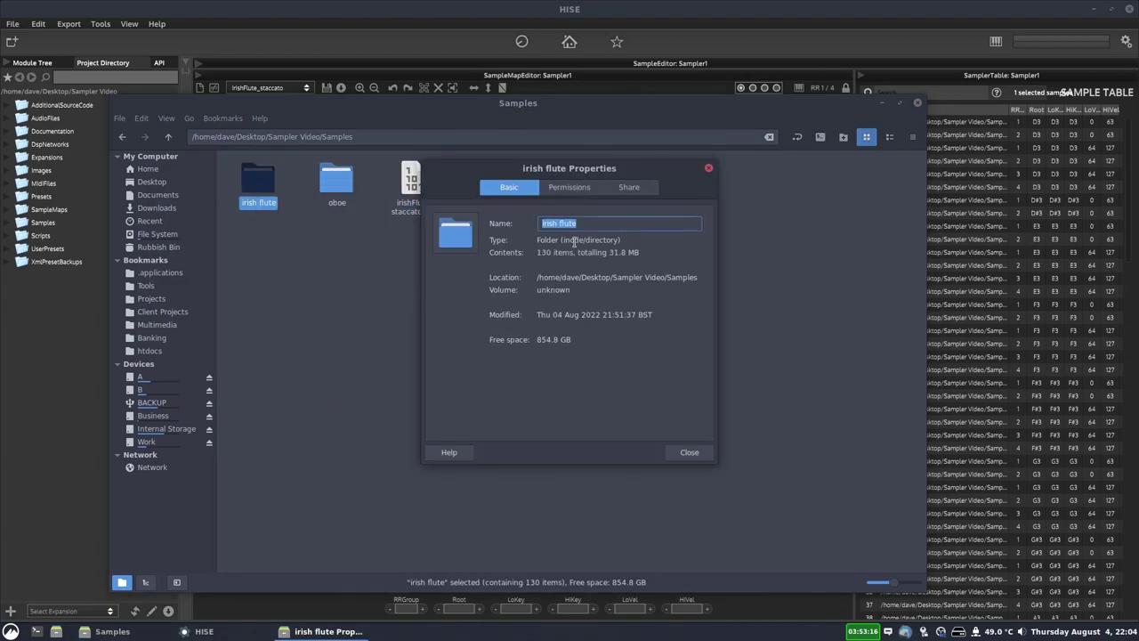
{"action": "left_click_drag", "start_coordinate": [613, 252], "coordinate": [639, 253]}
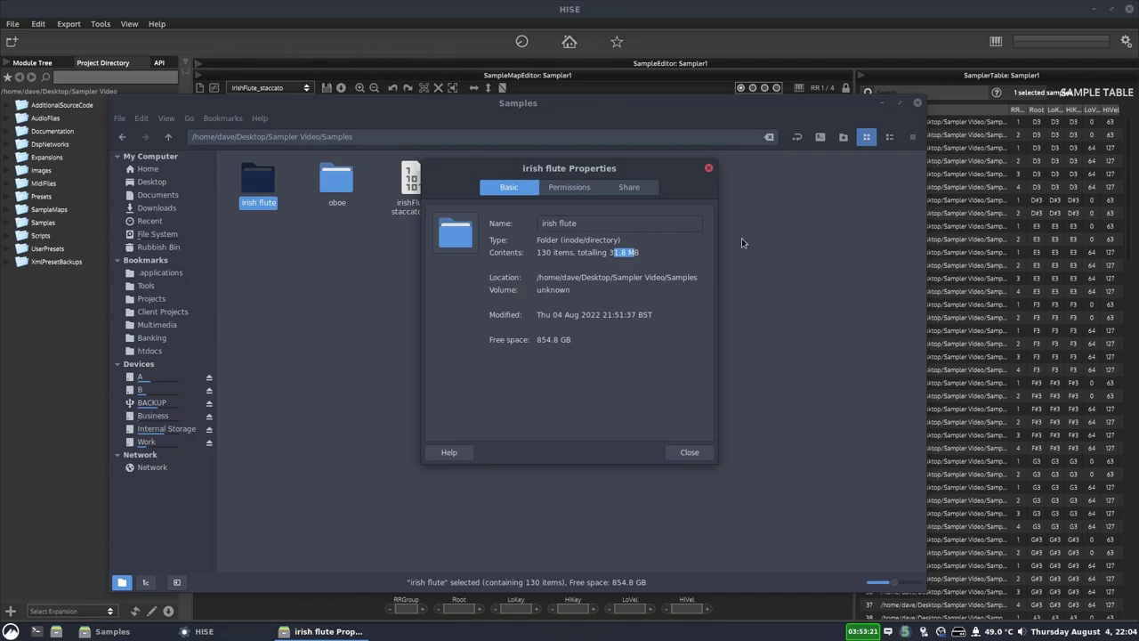
Check the file size of irishFlute_staccato.ch1 in its properties and return to HISE
{"action": "left_click", "coordinate": [709, 167]}
{"action": "right_click", "coordinate": [412, 189]}
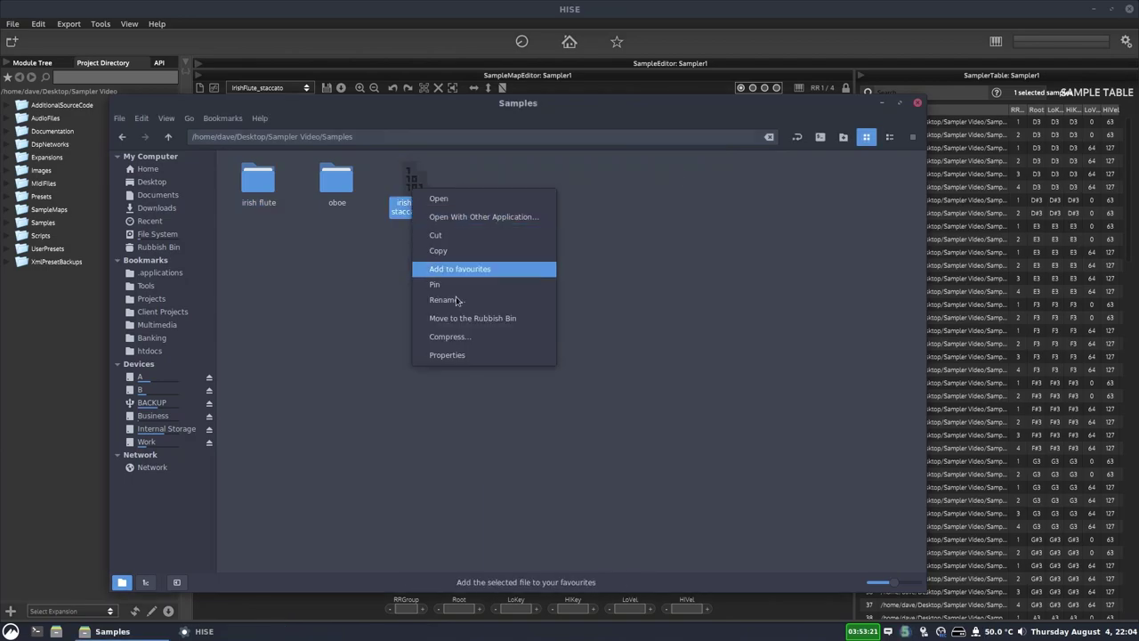
{"action": "left_click", "coordinate": [458, 353]}
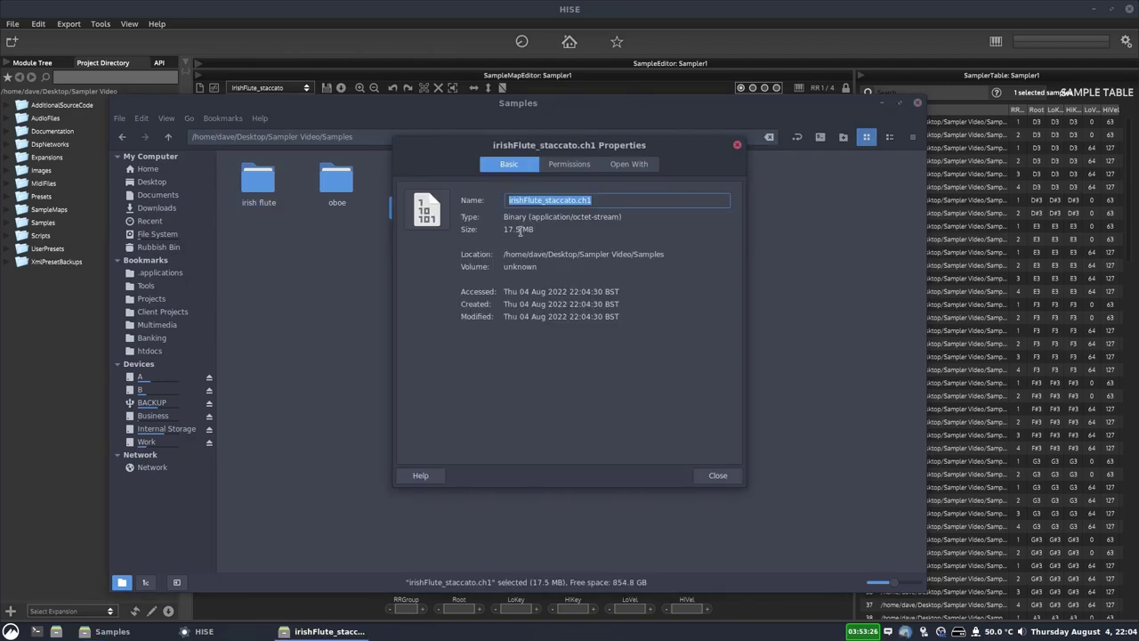
{"action": "left_click_drag", "start_coordinate": [535, 230], "coordinate": [491, 228]}
{"action": "left_click", "coordinate": [609, 229]}
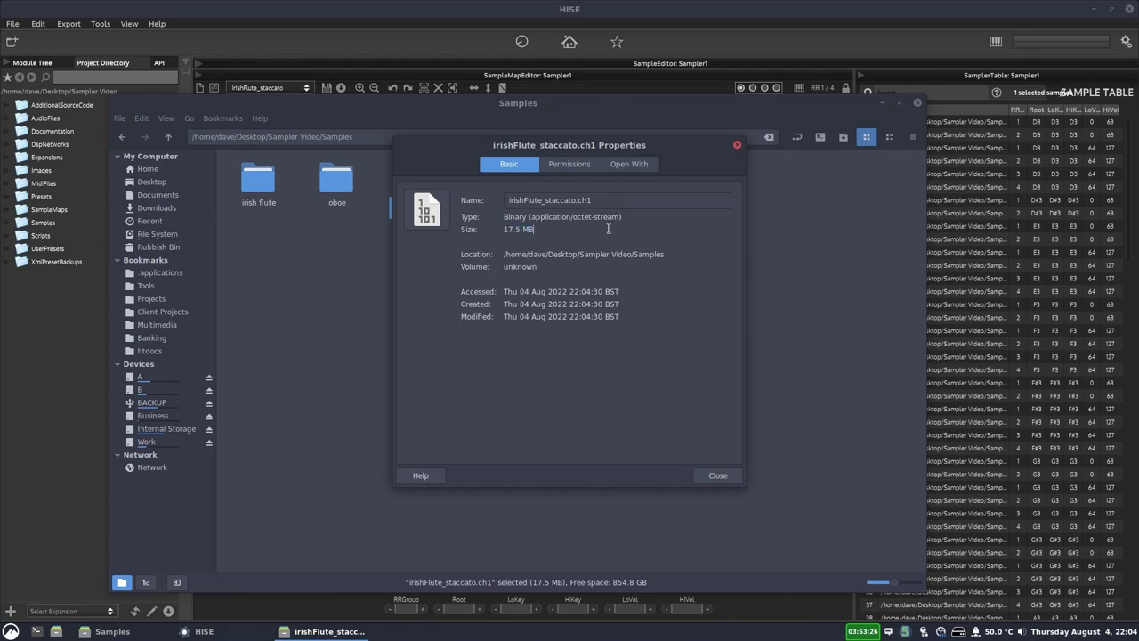
{"action": "left_click", "coordinate": [737, 147]}
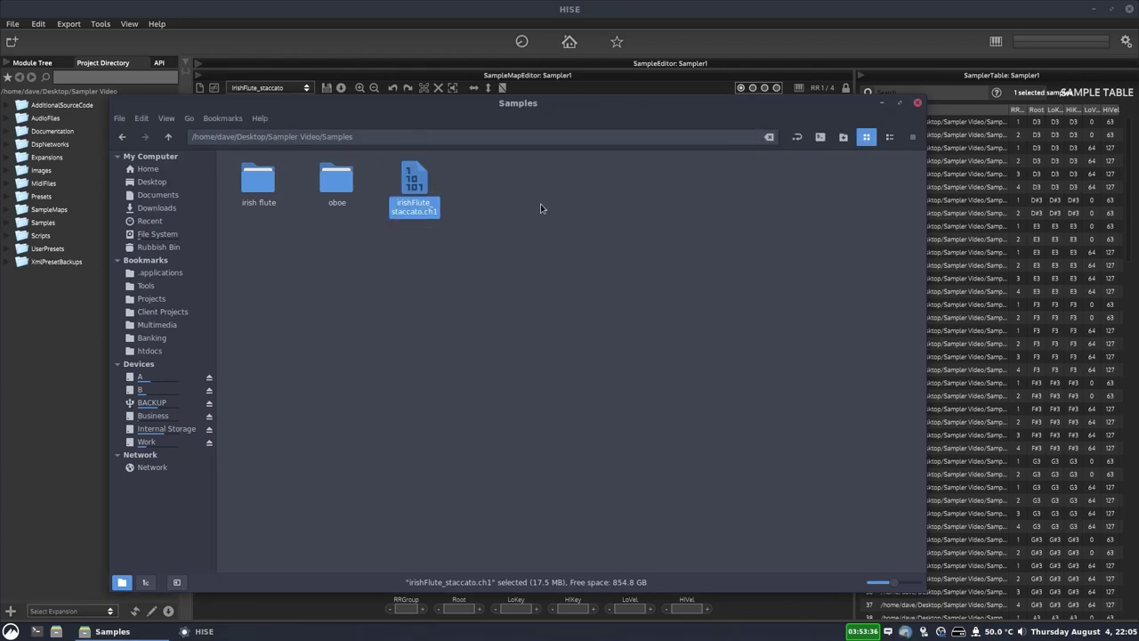
{"action": "left_click", "coordinate": [448, 216]}
{"action": "left_click", "coordinate": [430, 217]}
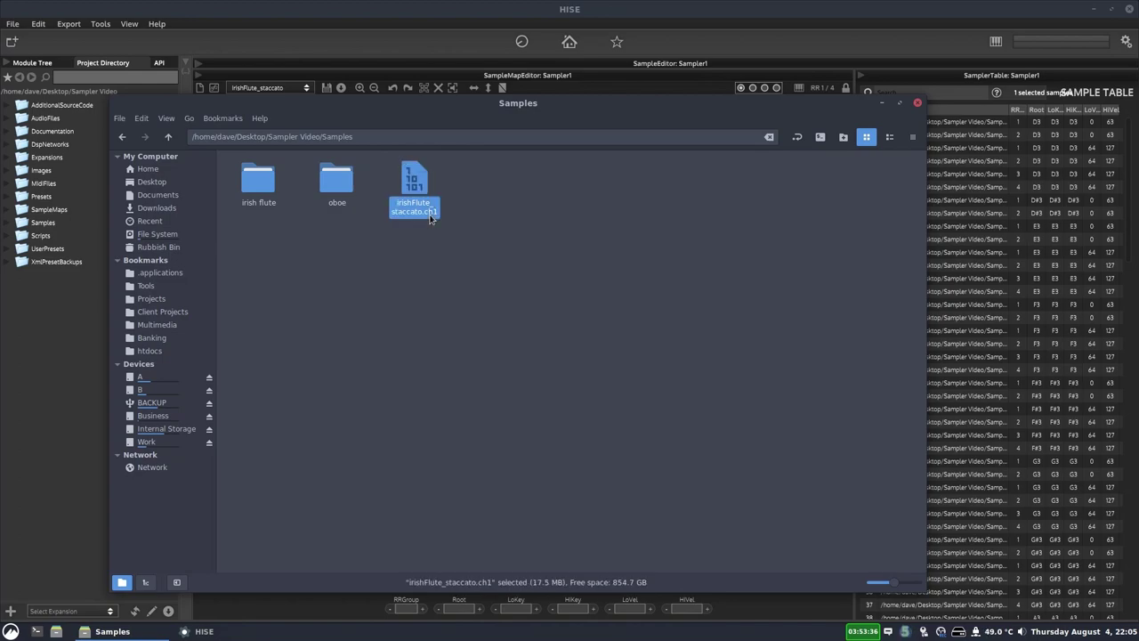
{"action": "left_click", "coordinate": [511, 246]}
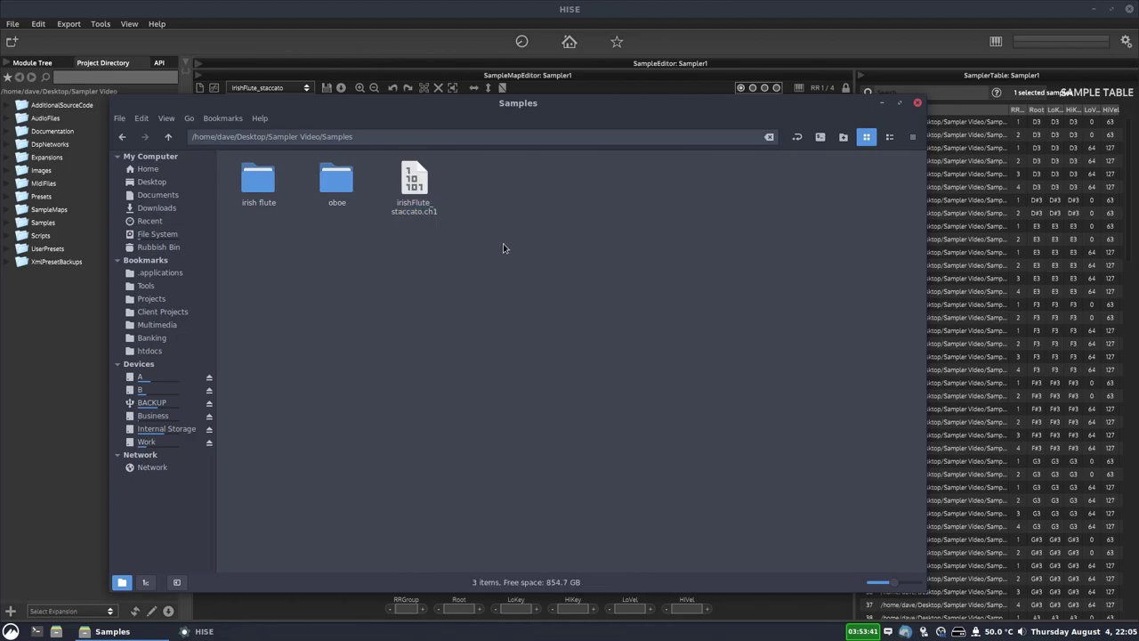
{"action": "left_click", "coordinate": [407, 217]}
{"action": "left_click", "coordinate": [421, 41]}
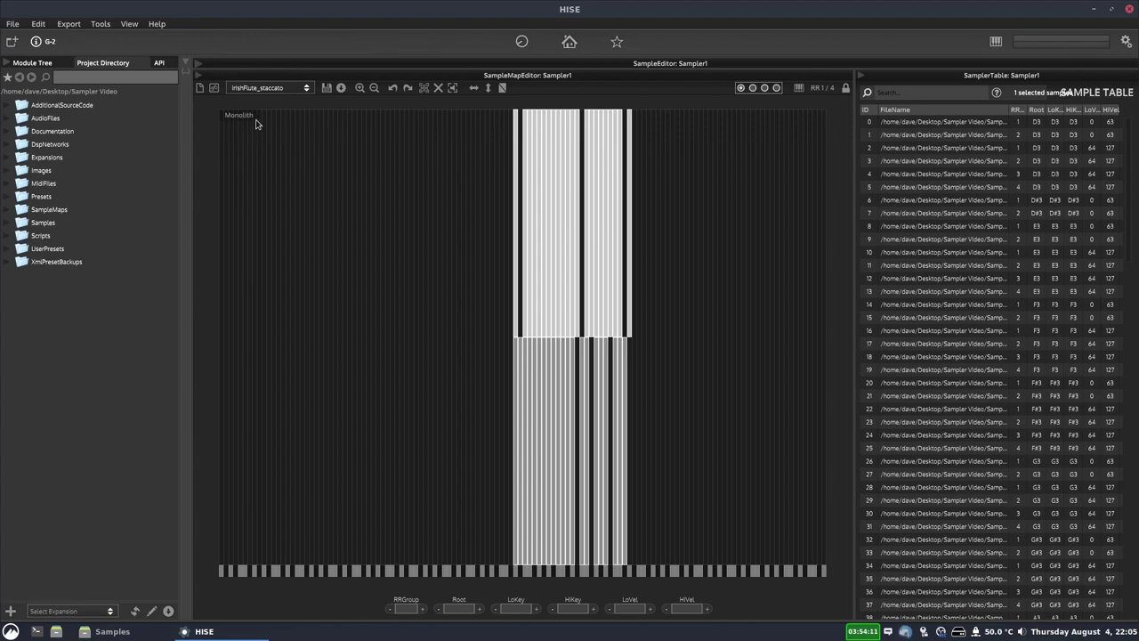
Open irishFlute_staccato.xml from the project's SampleMaps folder in the text editor
{"action": "left_click", "coordinate": [166, 610]}
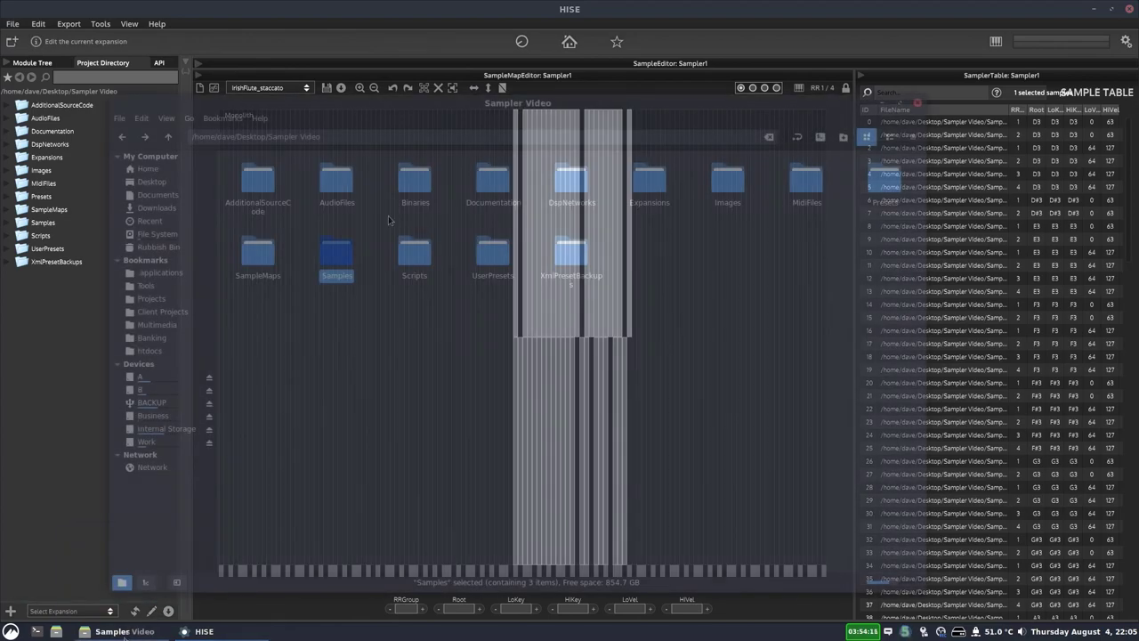
{"action": "double_click", "coordinate": [258, 253]}
{"action": "right_click", "coordinate": [264, 178]}
{"action": "mouse_move", "coordinate": [299, 205]}
{"action": "left_click", "coordinate": [417, 235]}
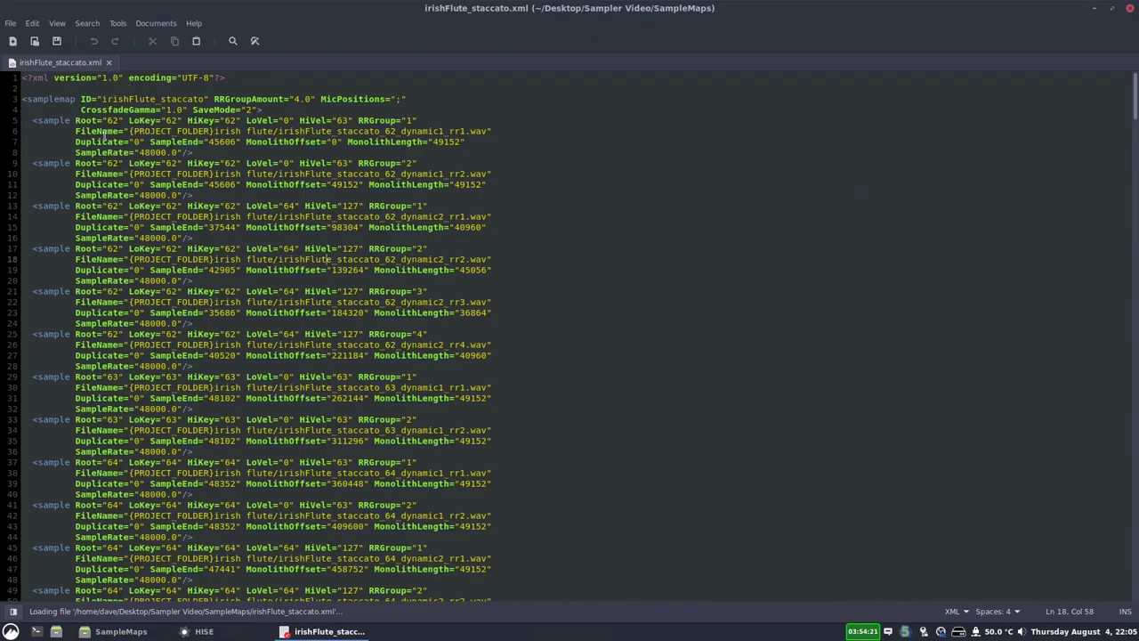
Examine the MonolithOffset, MonolithLength and SampleRate attributes of the first sample entry in the XML
{"action": "left_click_drag", "start_coordinate": [150, 143], "coordinate": [468, 147]}
{"action": "key", "text": "Down"}
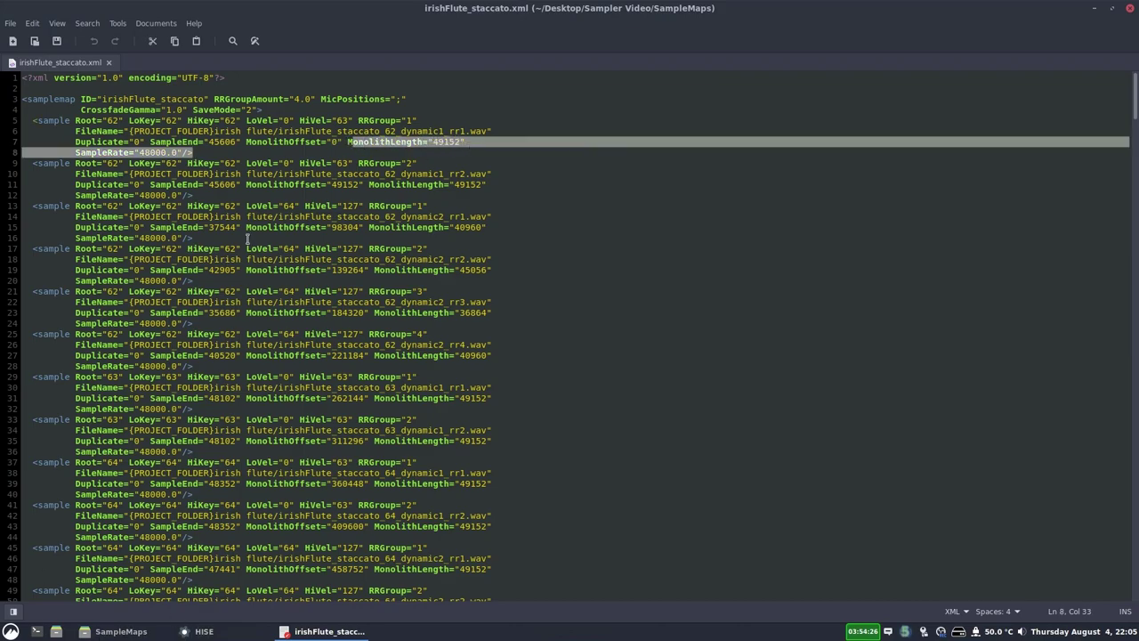
{"action": "left_click", "coordinate": [286, 149]}
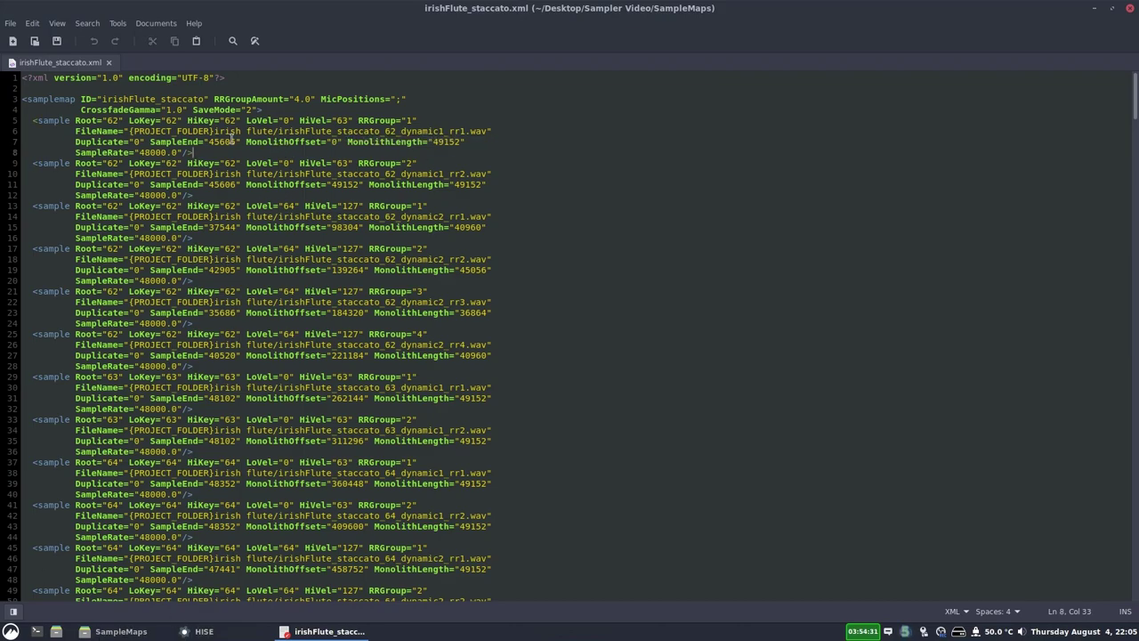
{"action": "left_click_drag", "start_coordinate": [78, 151], "coordinate": [164, 153]}
{"action": "left_click", "coordinate": [236, 152]}
Set SaveMode to 0 in the samplemap header, save irishFlute_staccato.xml and close the text editor
{"action": "left_click_drag", "start_coordinate": [251, 110], "coordinate": [194, 109]}
{"action": "left_click", "coordinate": [238, 110]}
{"action": "double_click", "coordinate": [250, 110]}
{"action": "left_click", "coordinate": [204, 631]}
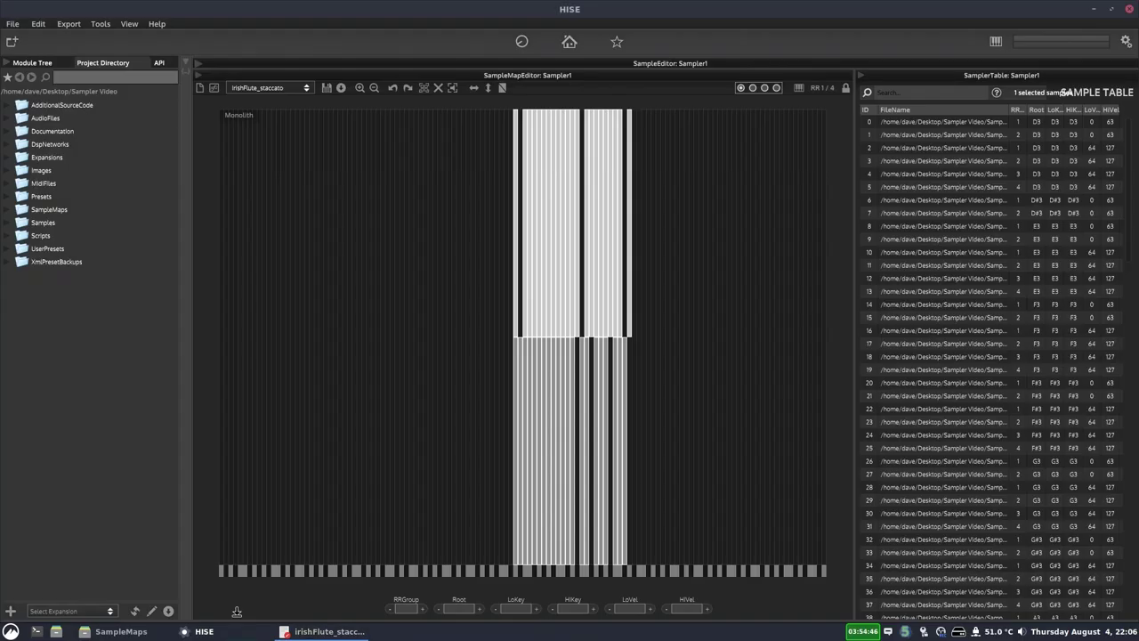
{"action": "left_click", "coordinate": [325, 631]}
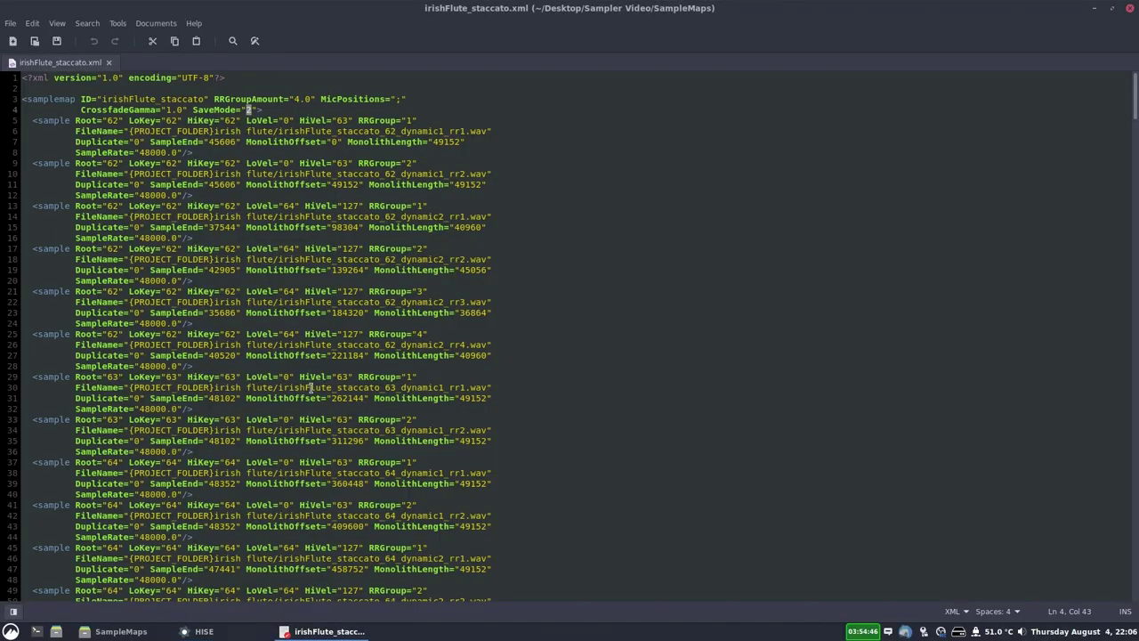
{"action": "left_click", "coordinate": [252, 111]}
{"action": "key", "text": "BackSpace"}
{"action": "key", "text": "ctrl+s"}
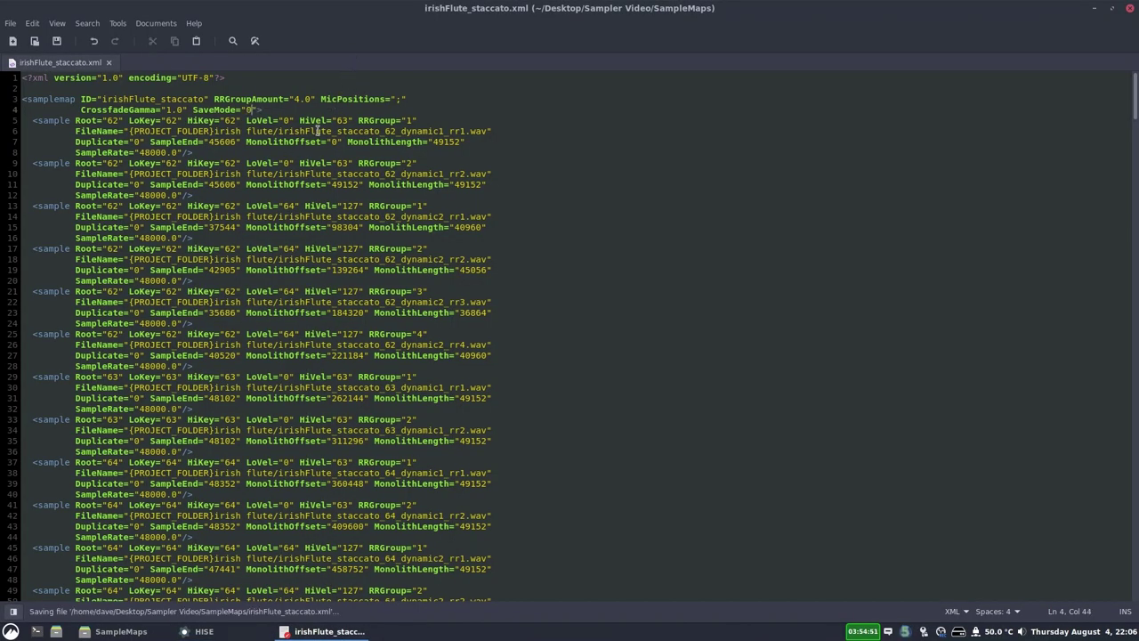
{"action": "left_click", "coordinate": [1131, 8]}
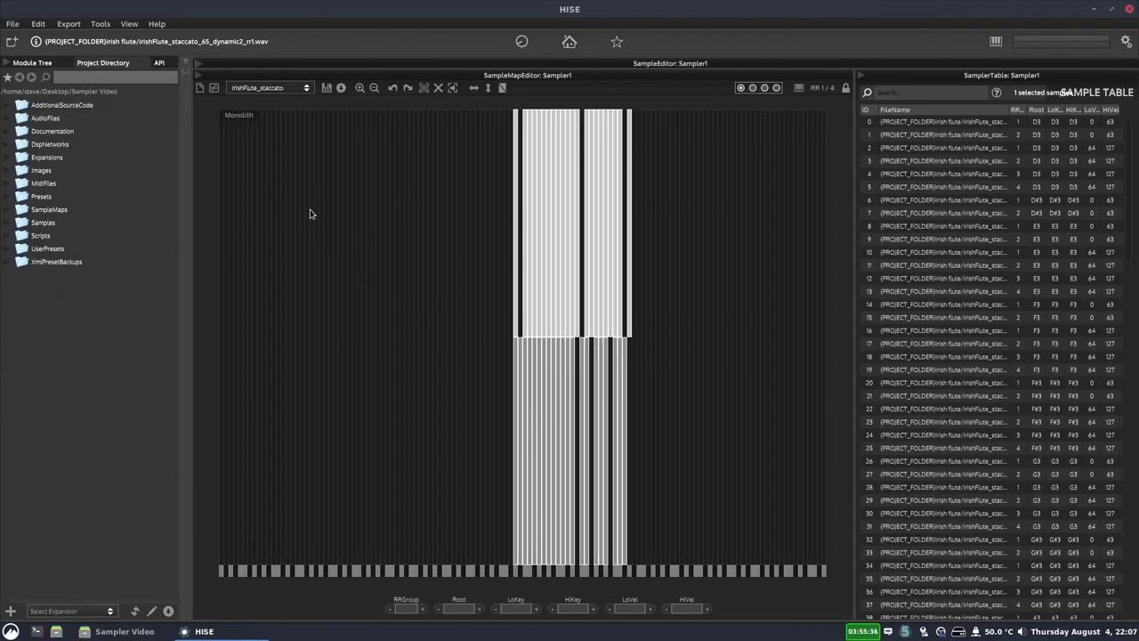
Restart HISE and reopen the Sampler Tutorial project file
{"action": "key", "text": "alt+F4"}
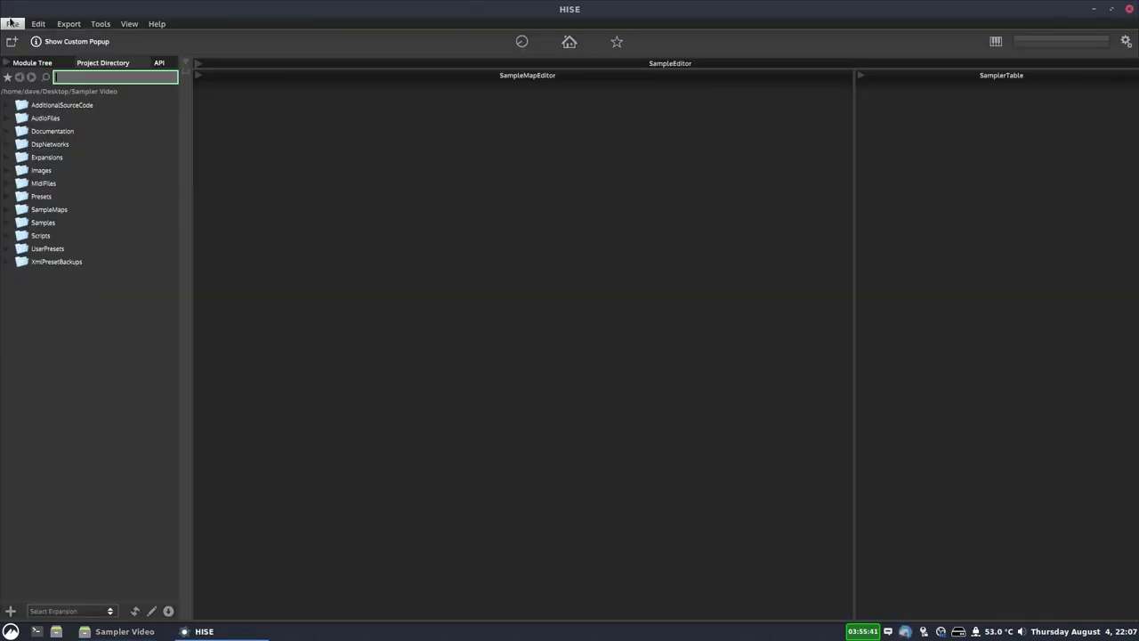
{"action": "left_click", "coordinate": [13, 23]}
{"action": "mouse_move", "coordinate": [89, 234]}
{"action": "left_click", "coordinate": [208, 293]}
Open Sampler1 in the workspace and load the irishFlute_staccato sample map
{"action": "left_click", "coordinate": [31, 63]}
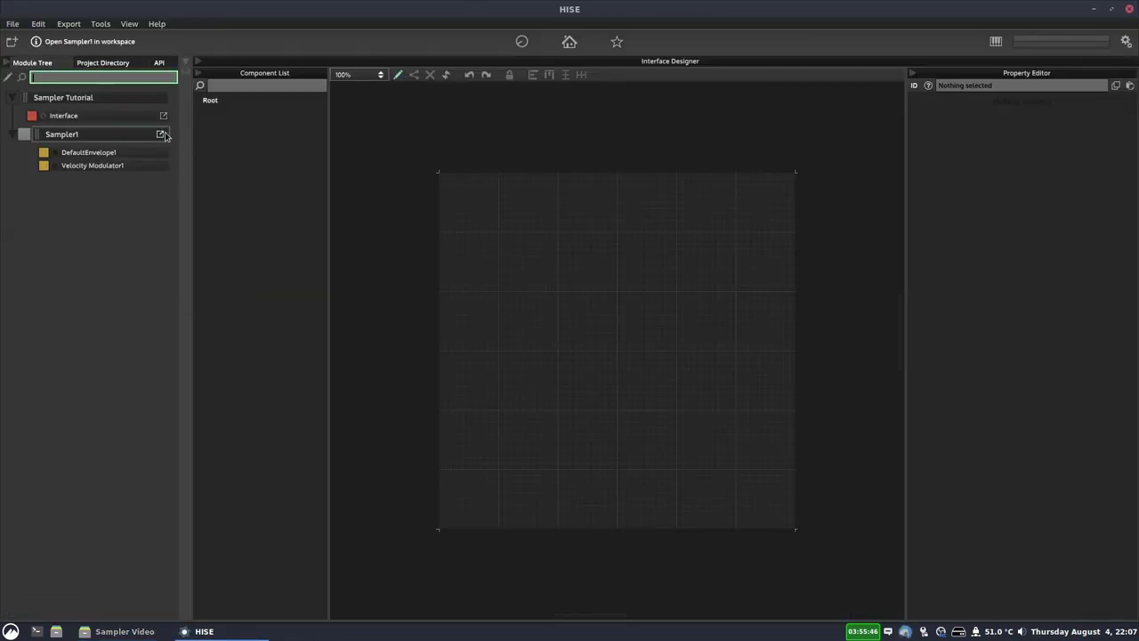
{"action": "left_click", "coordinate": [161, 134]}
{"action": "left_click", "coordinate": [247, 87]}
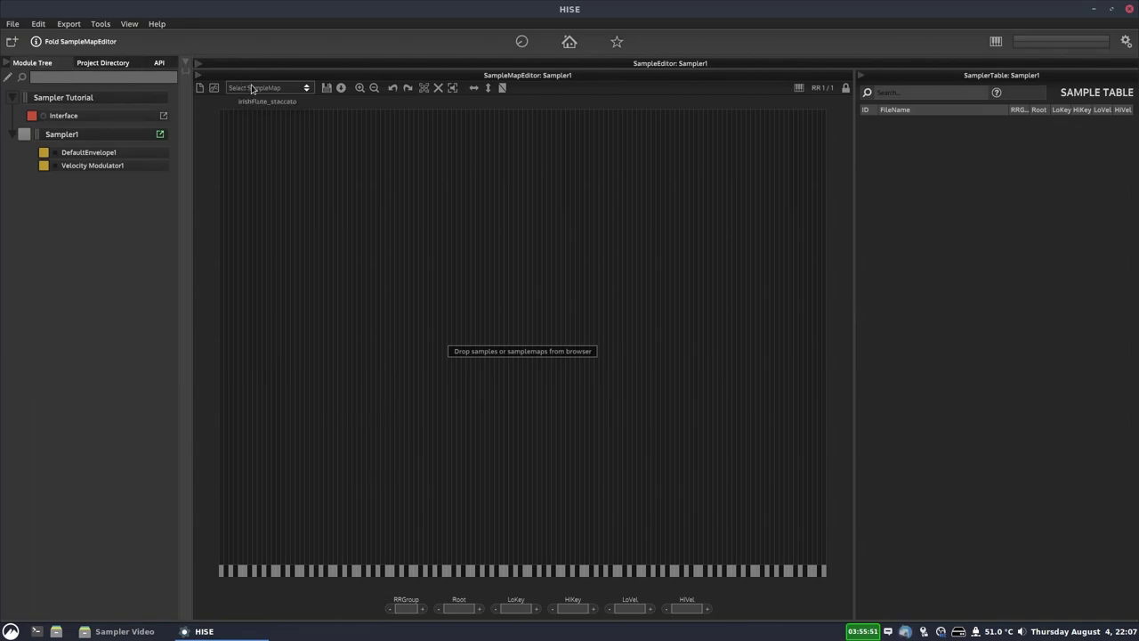
{"action": "left_click", "coordinate": [265, 99]}
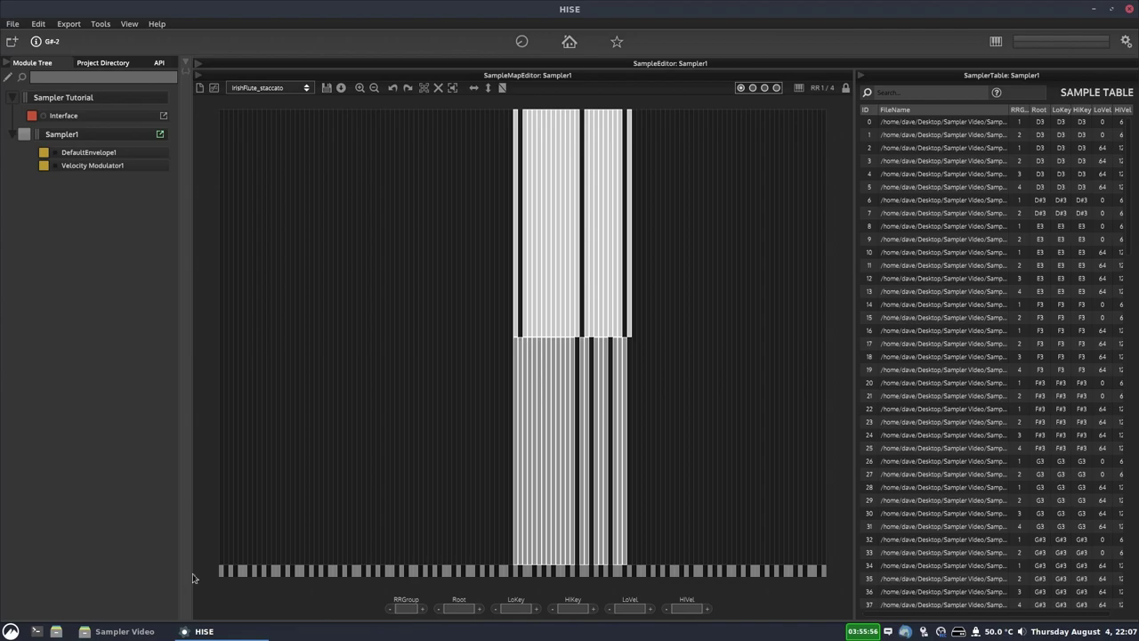
Look at irishFlute_staccato.ch1 in the project's Samples folder, go back to the project folder, and return to HISE
{"action": "left_click", "coordinate": [124, 631]}
{"action": "double_click", "coordinate": [334, 251]}
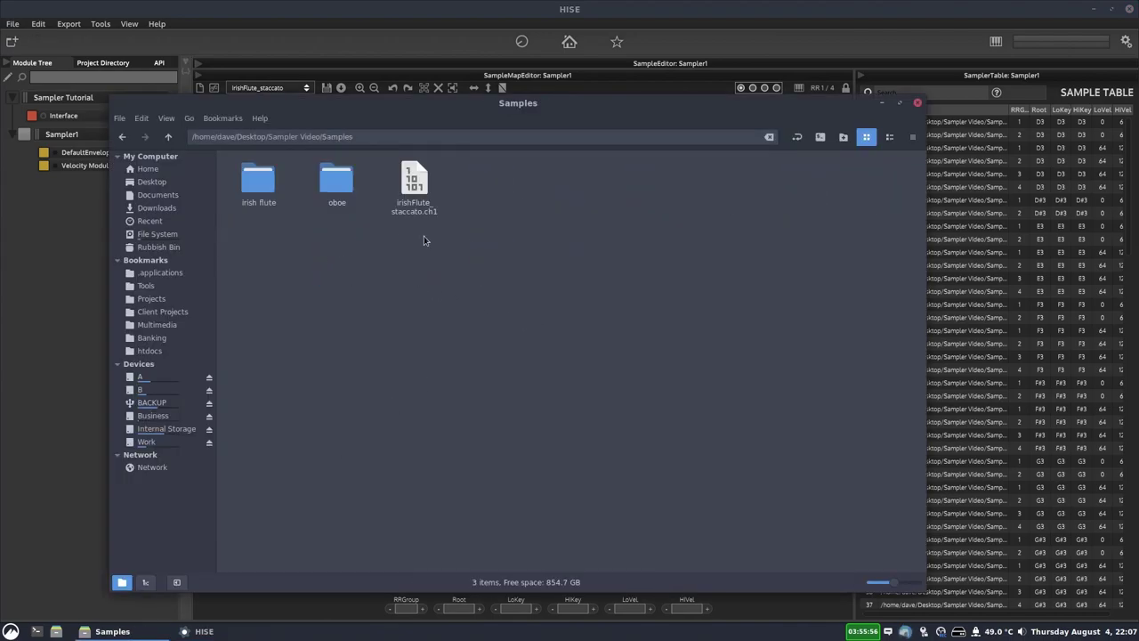
{"action": "left_click", "coordinate": [437, 198]}
{"action": "left_click", "coordinate": [414, 261]}
{"action": "key", "text": "alt+Left"}
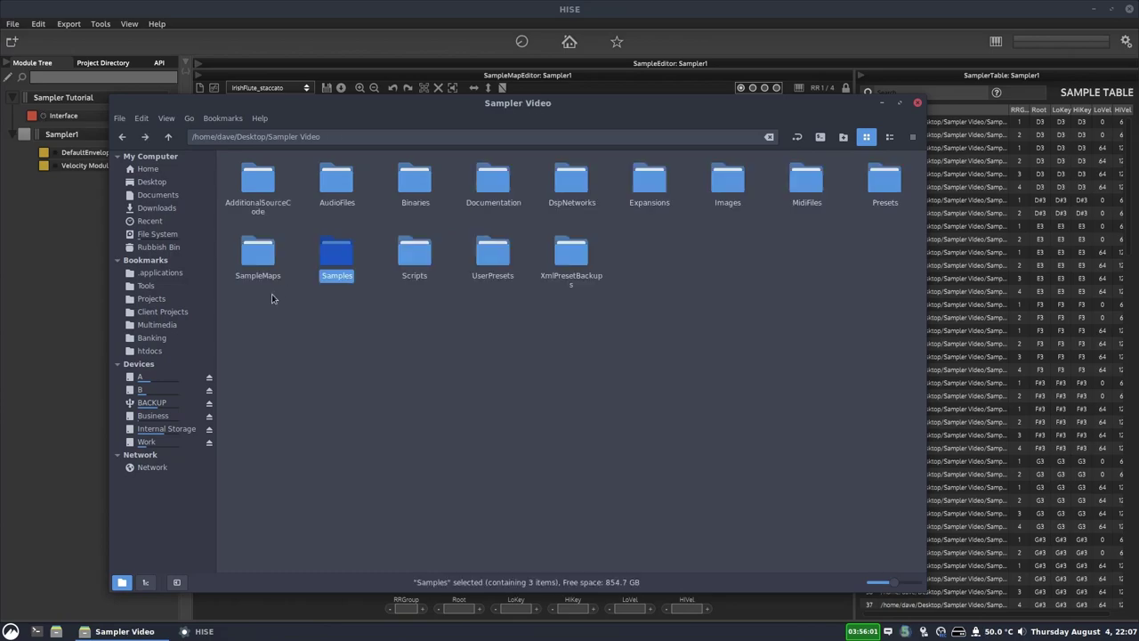
{"action": "left_click", "coordinate": [59, 299]}
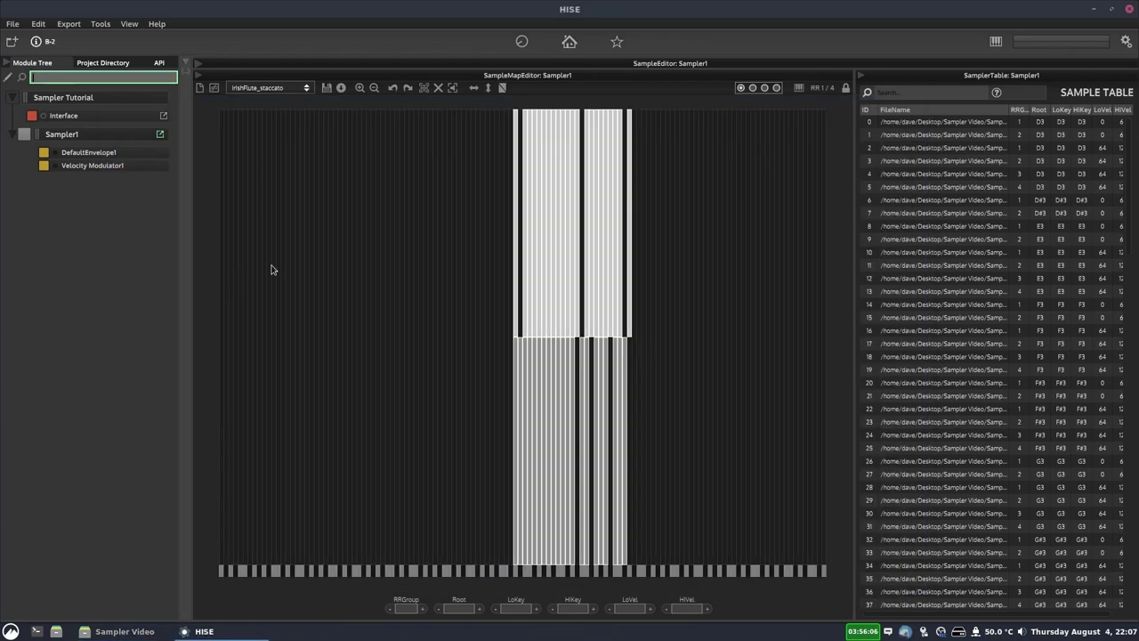
Try zooming the sample map in and out, leaving it zoomed in by one level
{"action": "left_click", "coordinate": [360, 89]}
{"action": "left_click", "coordinate": [359, 89]}
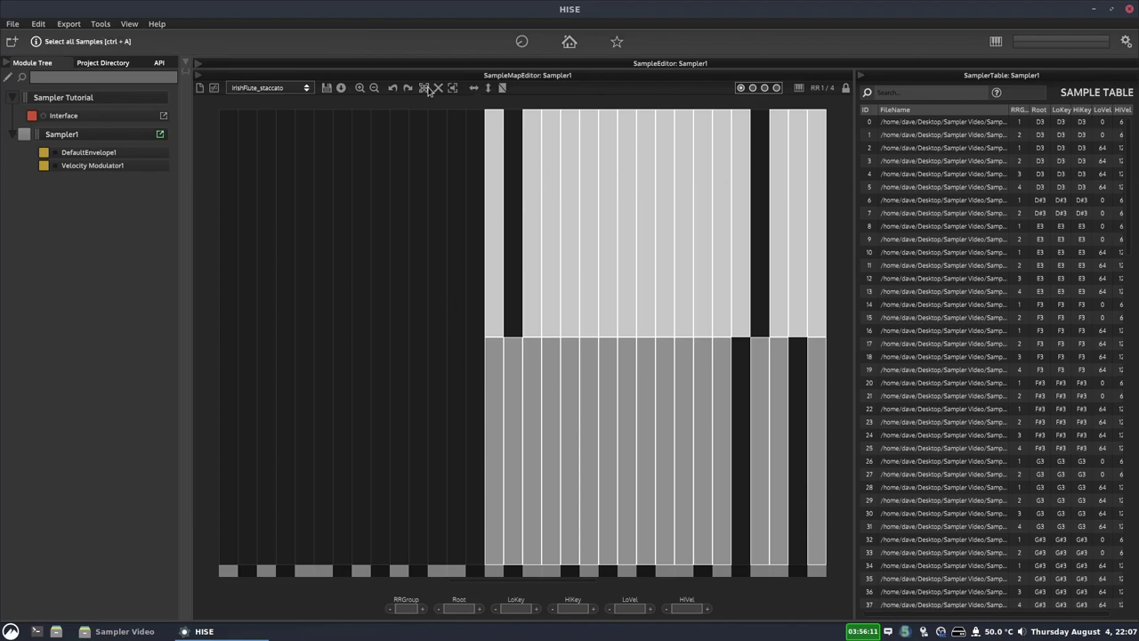
{"action": "left_click", "coordinate": [374, 88]}
{"action": "left_click", "coordinate": [374, 88]}
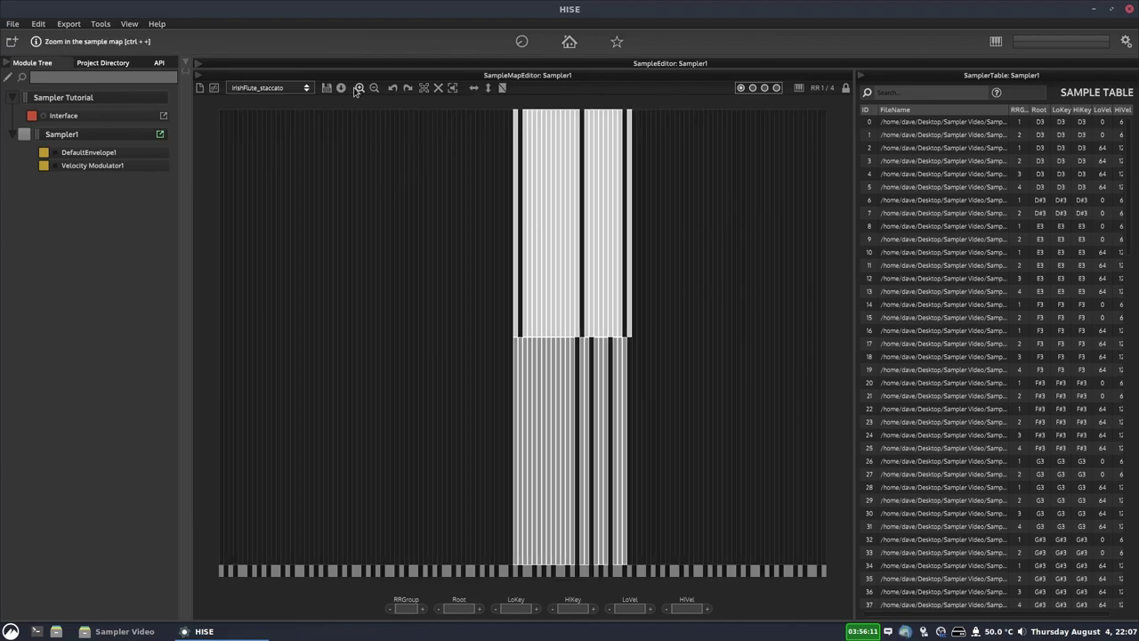
{"action": "left_click", "coordinate": [358, 88]}
{"action": "left_click", "coordinate": [358, 88]}
{"action": "left_click", "coordinate": [374, 88]}
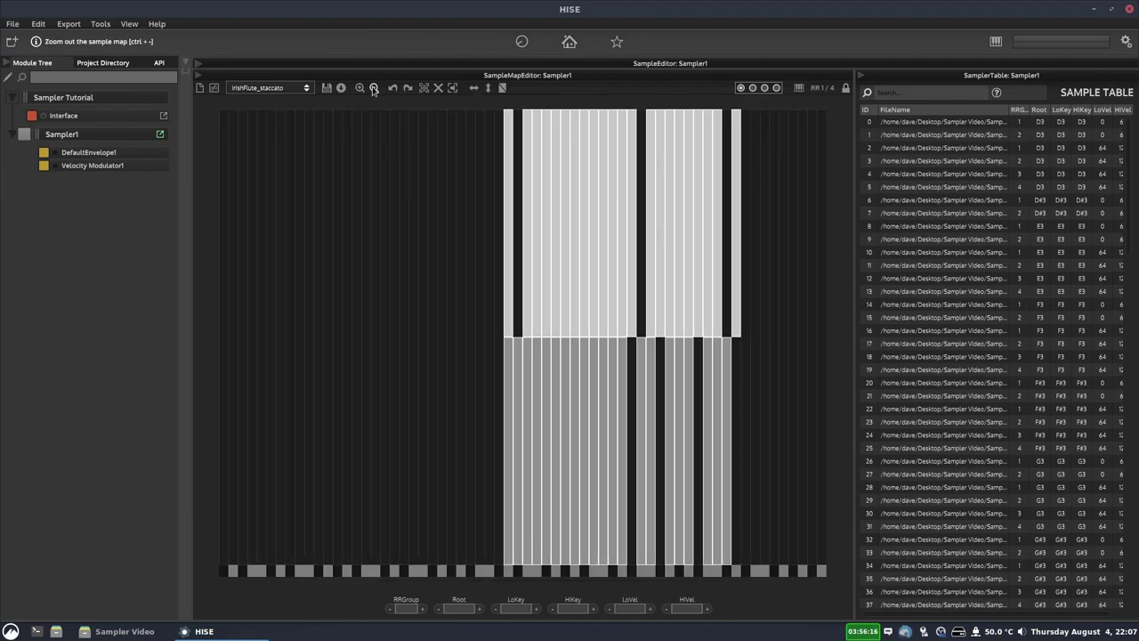
{"action": "left_click", "coordinate": [374, 89]}
{"action": "left_click", "coordinate": [360, 89]}
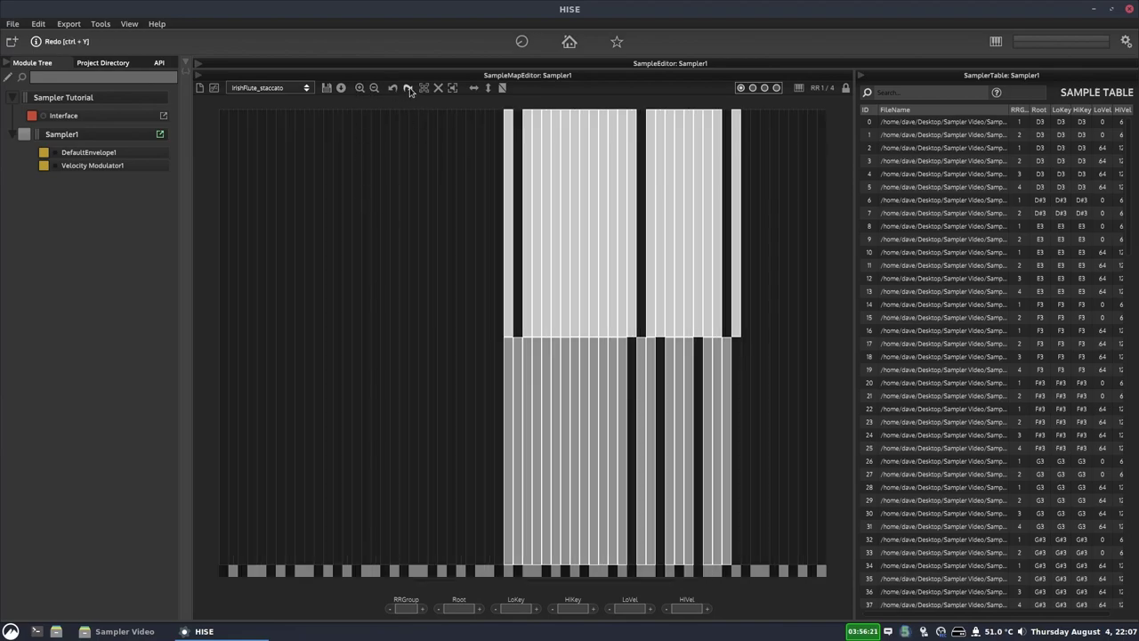
Try moving the low-velocity D3 sample to A2, testing undo and redo on the move
{"action": "left_click", "coordinate": [497, 300]}
{"action": "left_click_drag", "start_coordinate": [508, 361], "coordinate": [459, 363]}
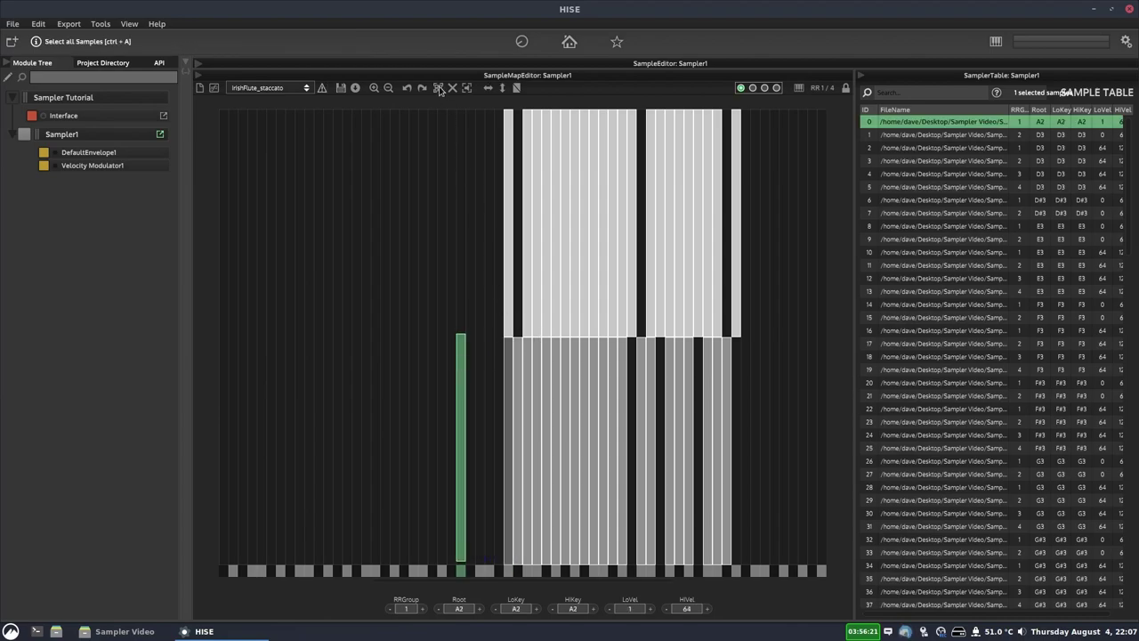
{"action": "left_click", "coordinate": [407, 89]}
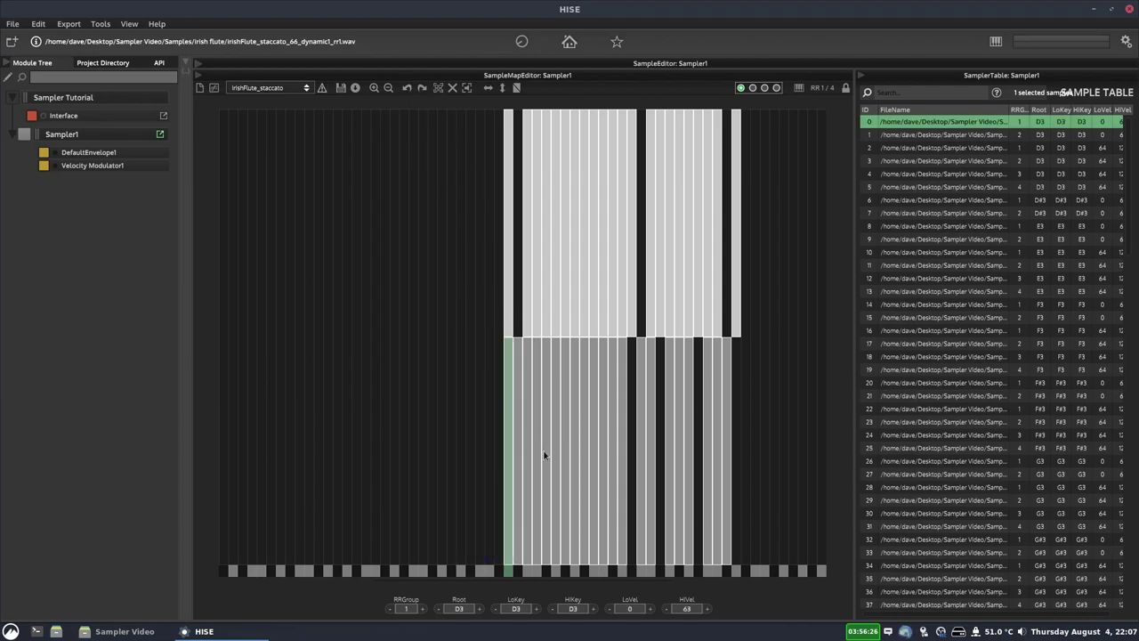
{"action": "left_click", "coordinate": [423, 89]}
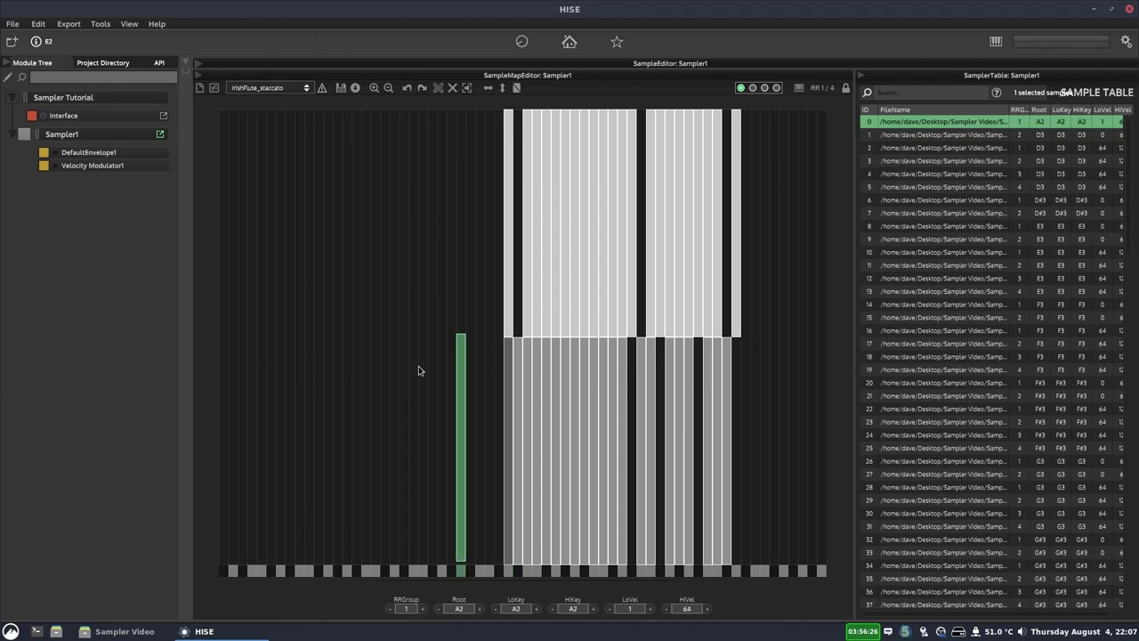
{"action": "left_click", "coordinate": [407, 89]}
{"action": "left_click", "coordinate": [430, 267]}
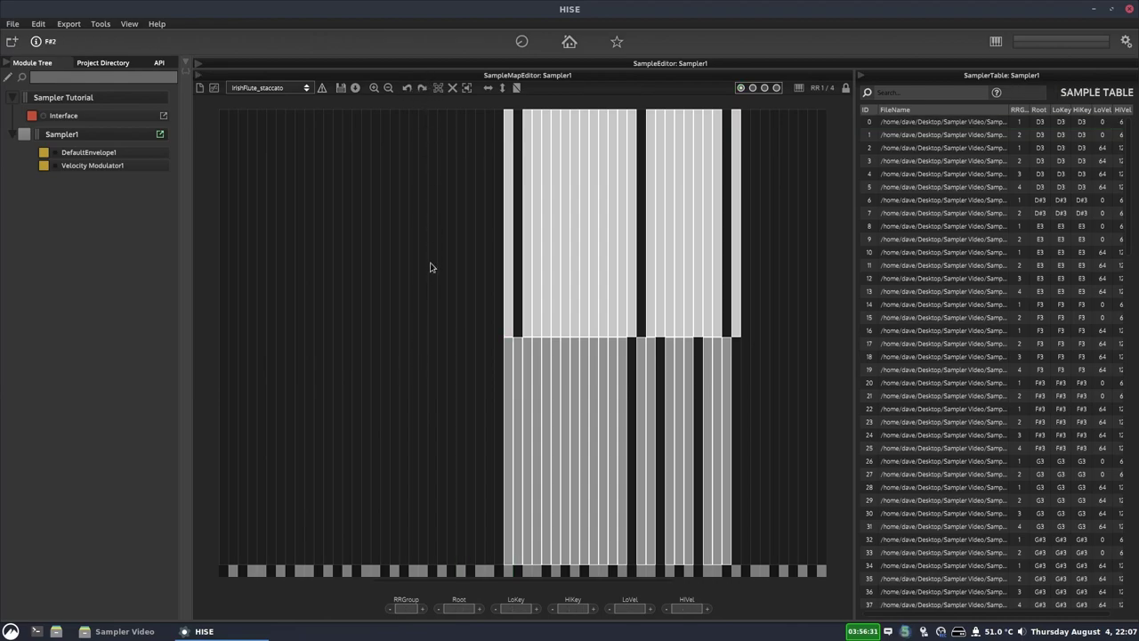
Try selecting all samples in the map and clearing the selection several times
{"action": "left_click", "coordinate": [438, 89]}
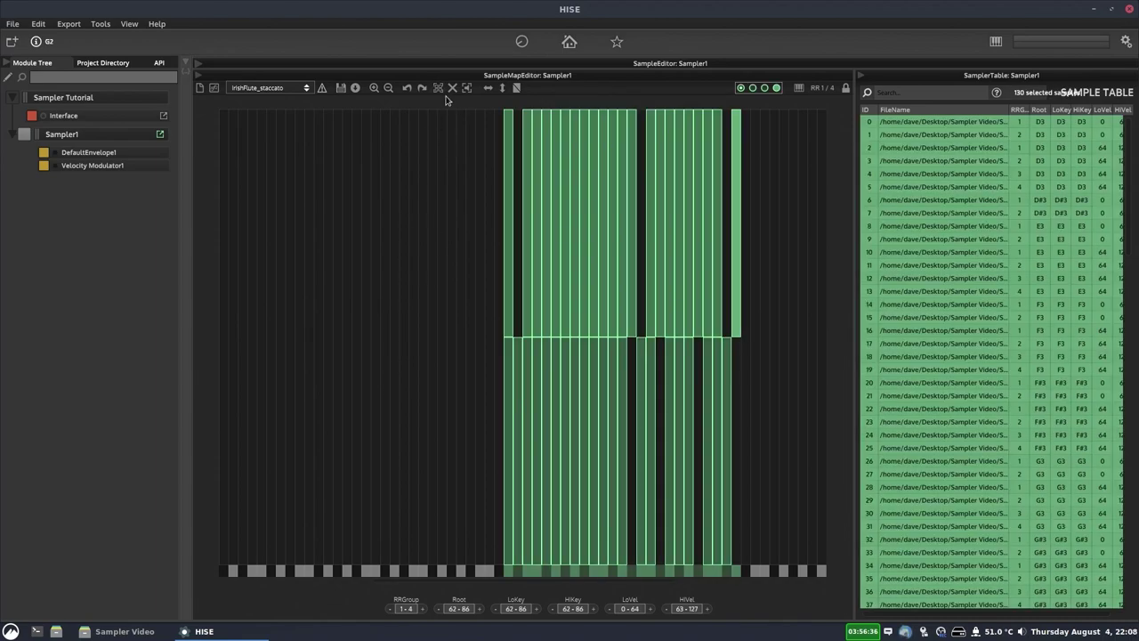
{"action": "left_click", "coordinate": [453, 88]}
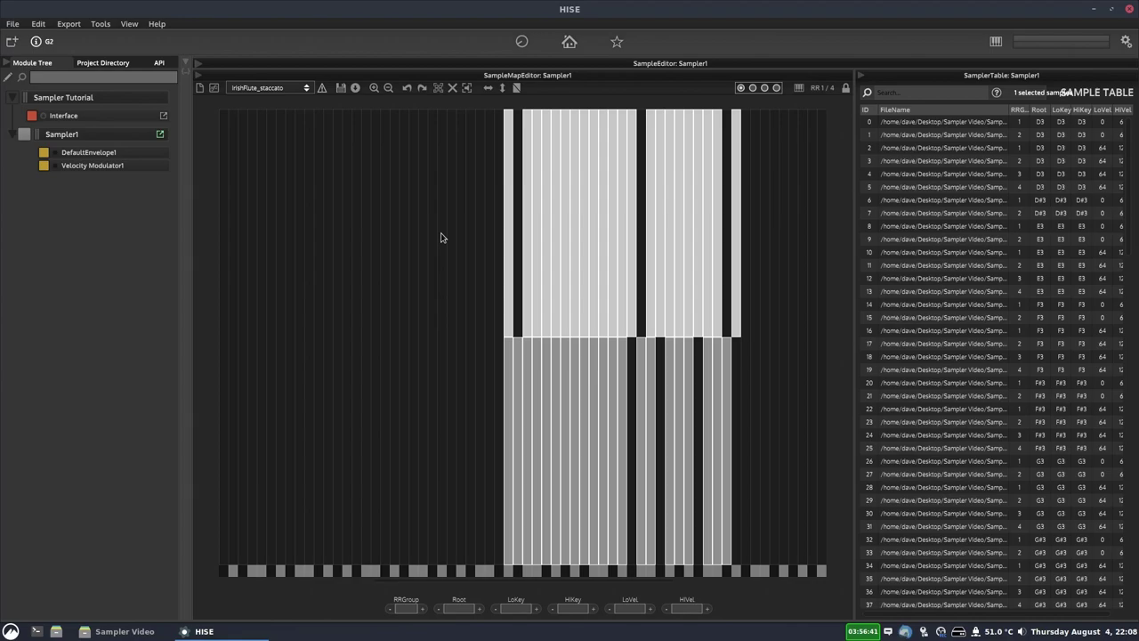
{"action": "key", "text": "ctrl+a"}
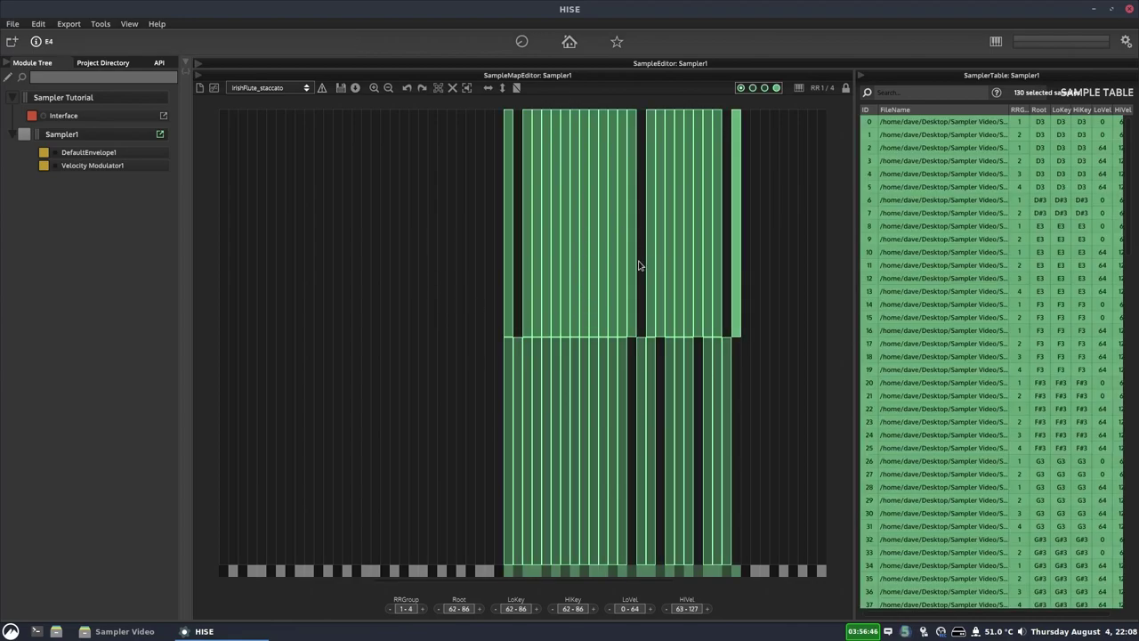
{"action": "left_click", "coordinate": [357, 235]}
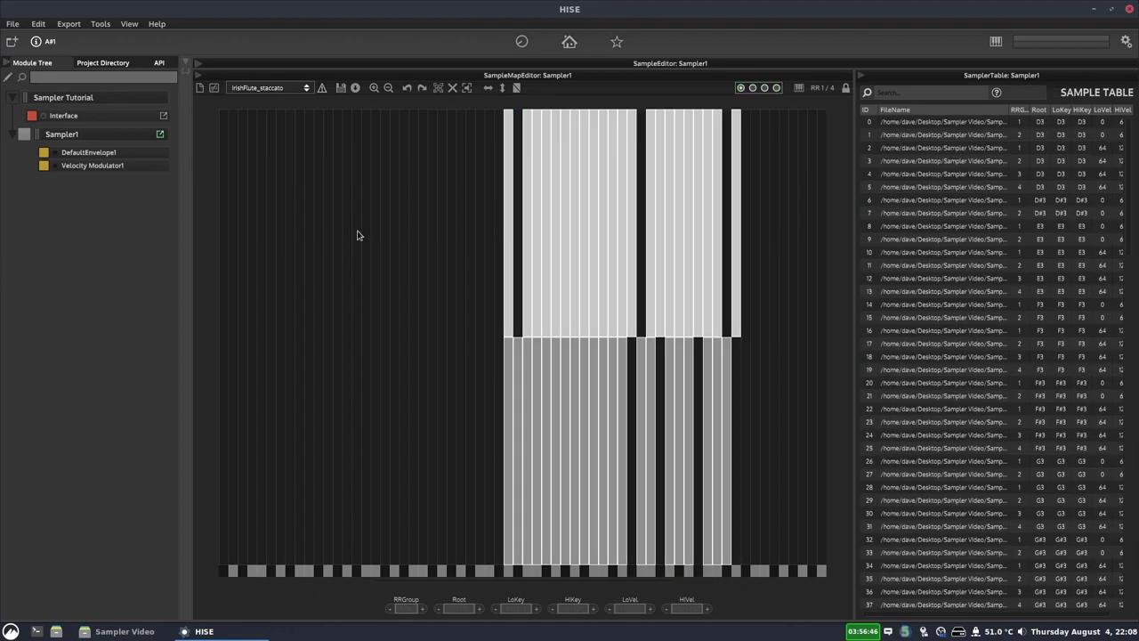
{"action": "key", "text": "ctrl+a"}
{"action": "left_click", "coordinate": [334, 183]}
Unfold Sampler1's SampleEditor above the sample map
{"action": "left_click", "coordinate": [197, 66]}
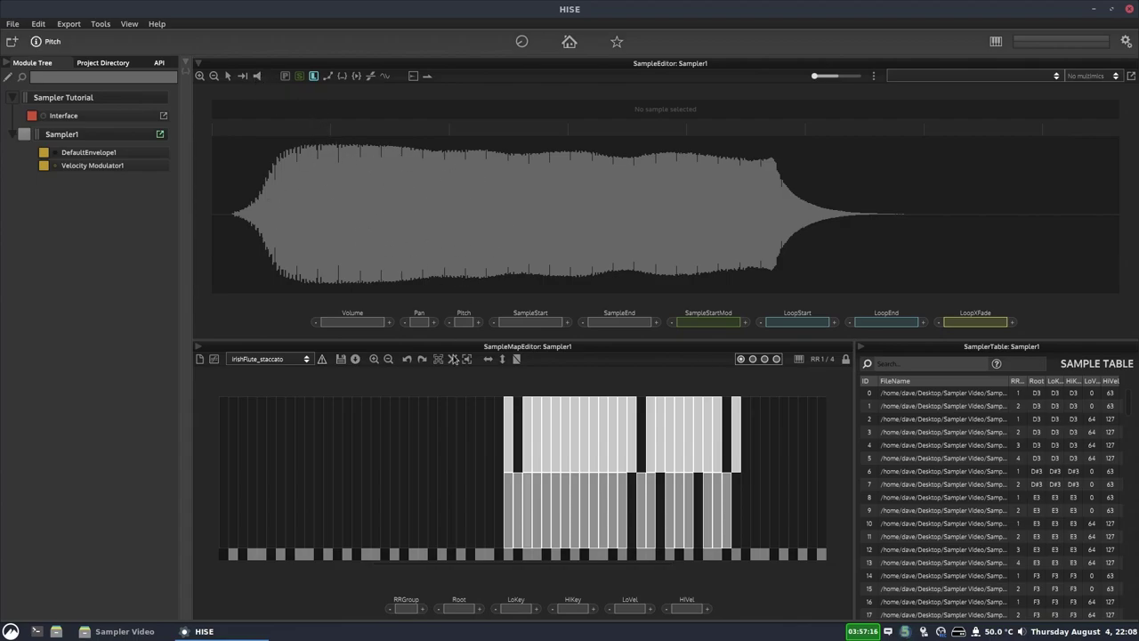
Try automatic selection of played samples in Sampler1's map, testing it on individual samples in both velocity layers
{"action": "left_click", "coordinate": [467, 359]}
{"action": "left_click", "coordinate": [539, 515]}
{"action": "left_click", "coordinate": [583, 502]}
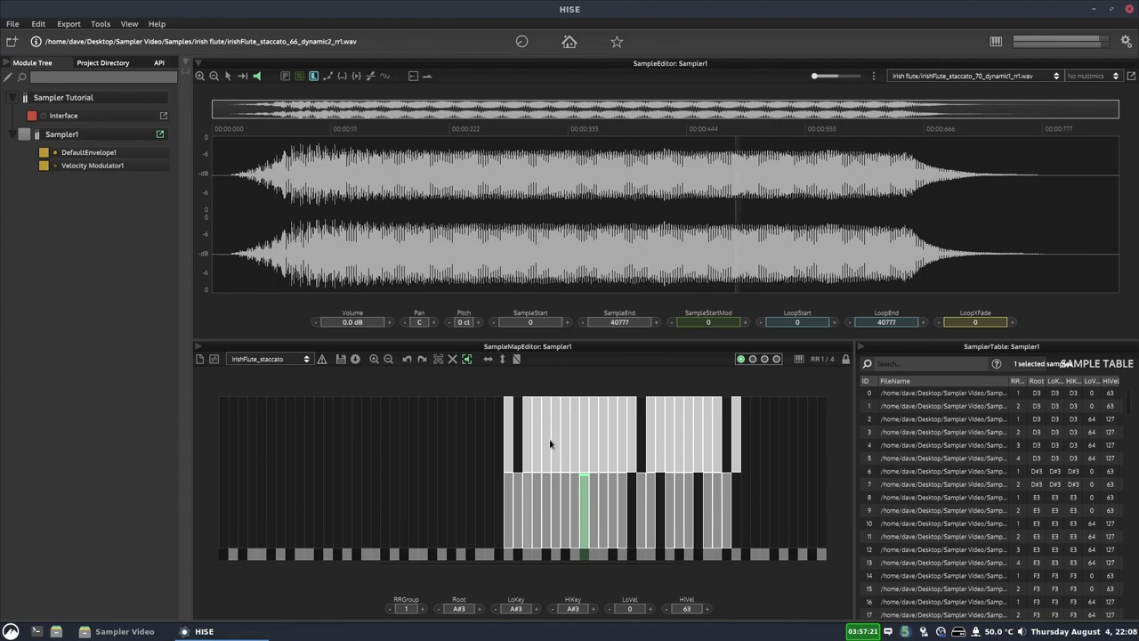
{"action": "left_click", "coordinate": [544, 425]}
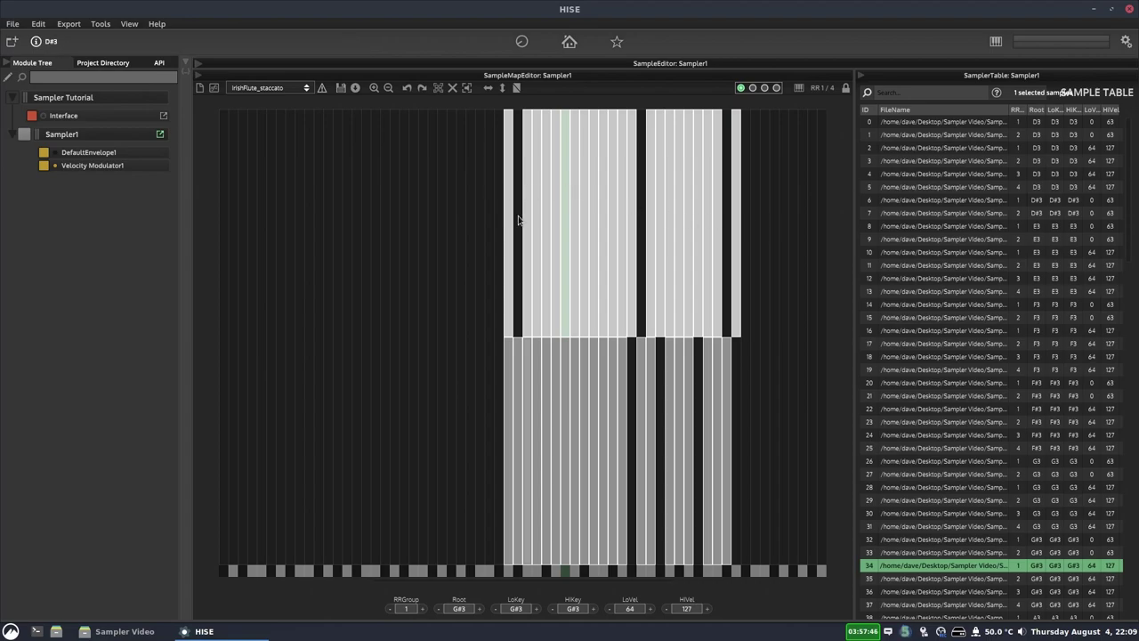
Try selecting the whole low-velocity layer, clearing the selection, and selecting only the low-velocity D4 sample
{"action": "mouse_move", "coordinate": [460, 196]}
{"action": "left_mouse_down"}
{"action": "mouse_move", "coordinate": [575, 217]}
{"action": "mouse_move", "coordinate": [472, 201]}
{"action": "left_mouse_up"}
{"action": "left_click_drag", "start_coordinate": [439, 388], "coordinate": [731, 431]}
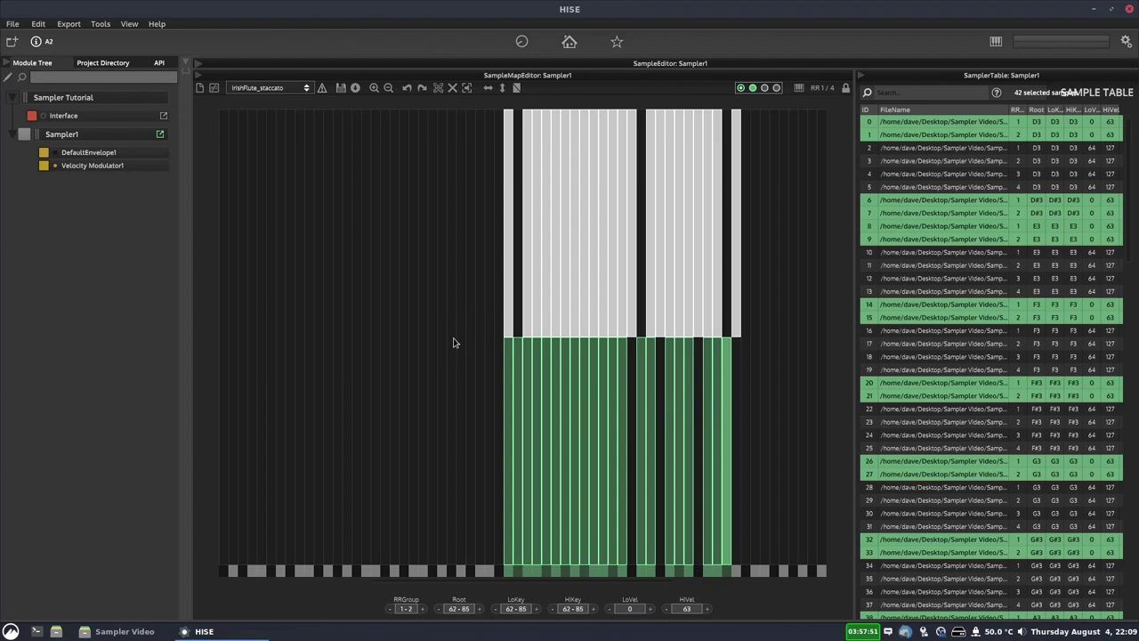
{"action": "left_click", "coordinate": [459, 335]}
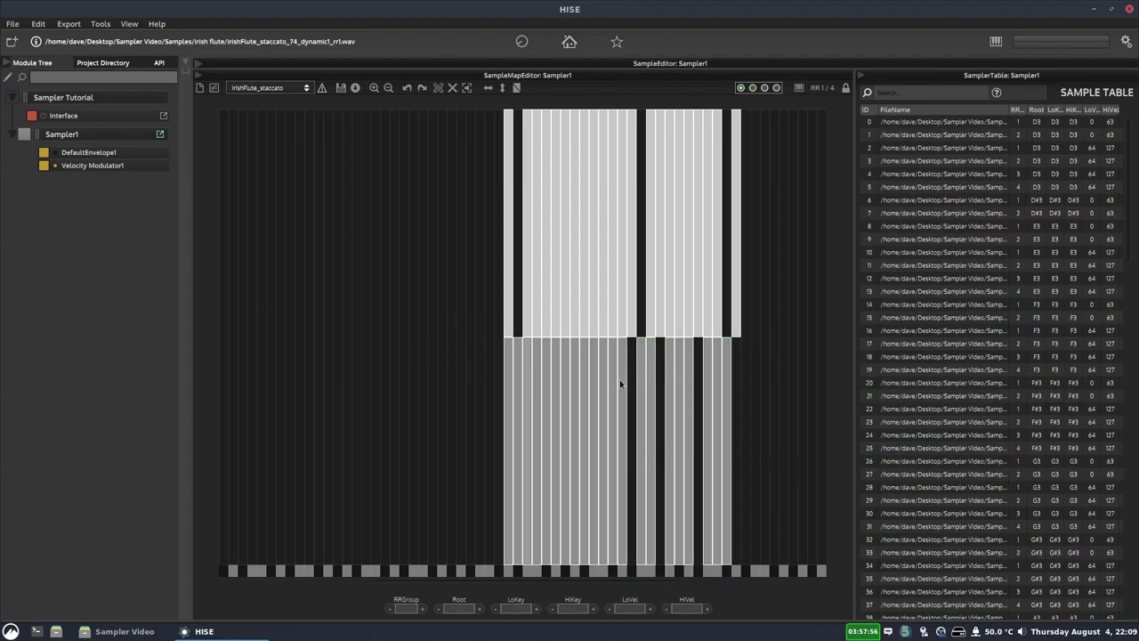
{"action": "left_click", "coordinate": [620, 394]}
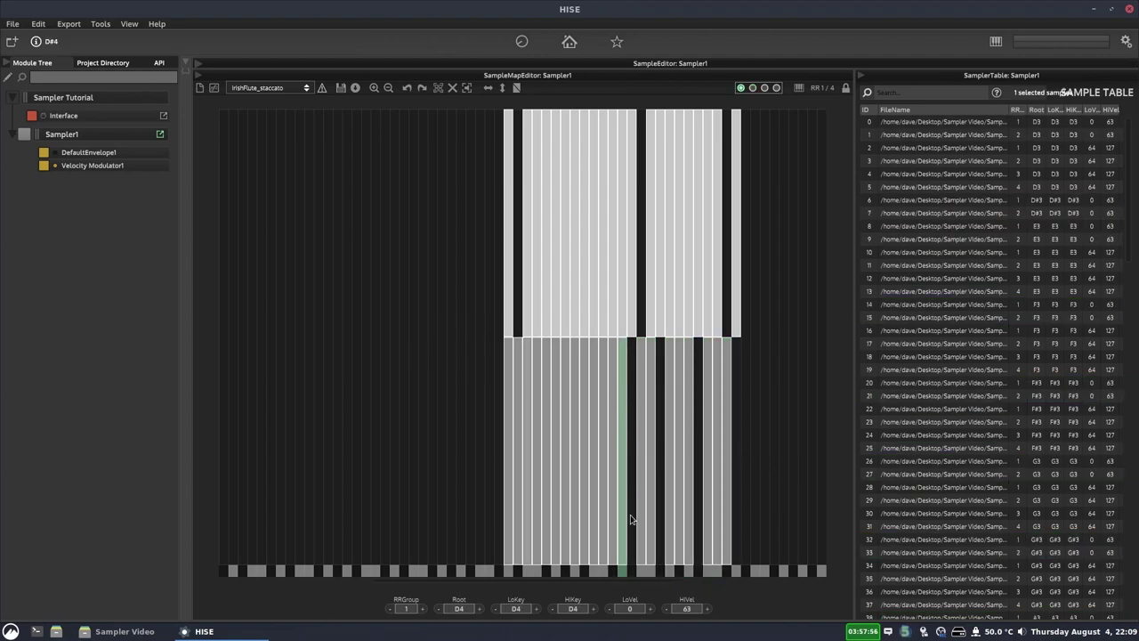
Select all samples in both velocity layers, fill the note gaps between them, and clear the selection
{"action": "left_click_drag", "start_coordinate": [817, 371], "coordinate": [446, 306]}
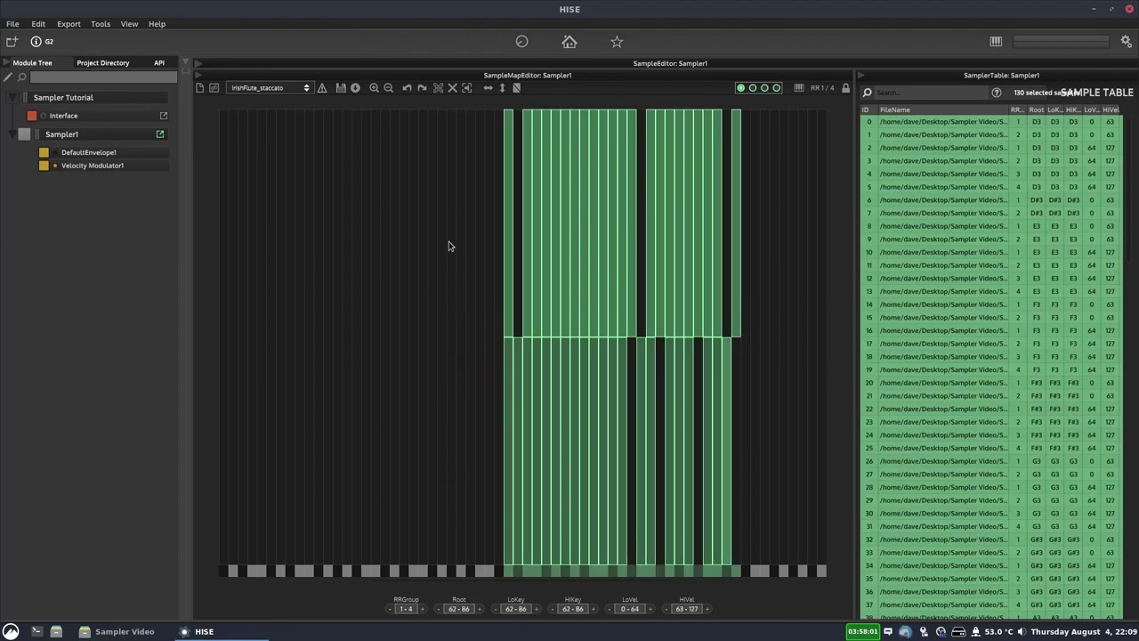
{"action": "left_click", "coordinate": [488, 89]}
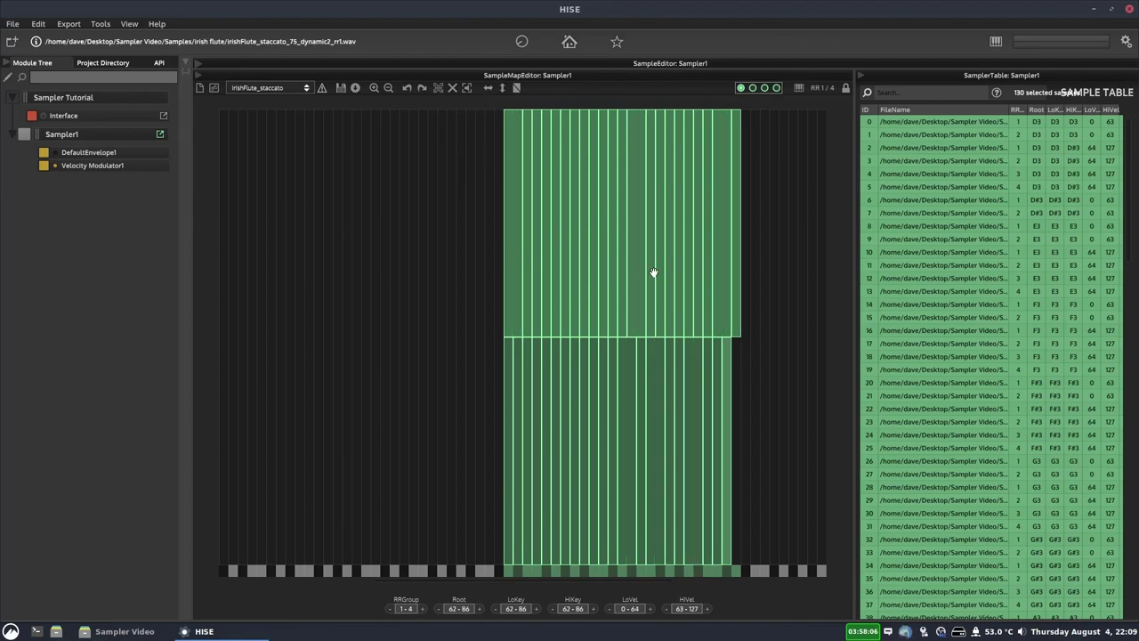
{"action": "left_click", "coordinate": [338, 333]}
Set LoVel to 89 for all samples in the high-velocity layer and clear the selection
{"action": "left_click_drag", "start_coordinate": [773, 230], "coordinate": [418, 306]}
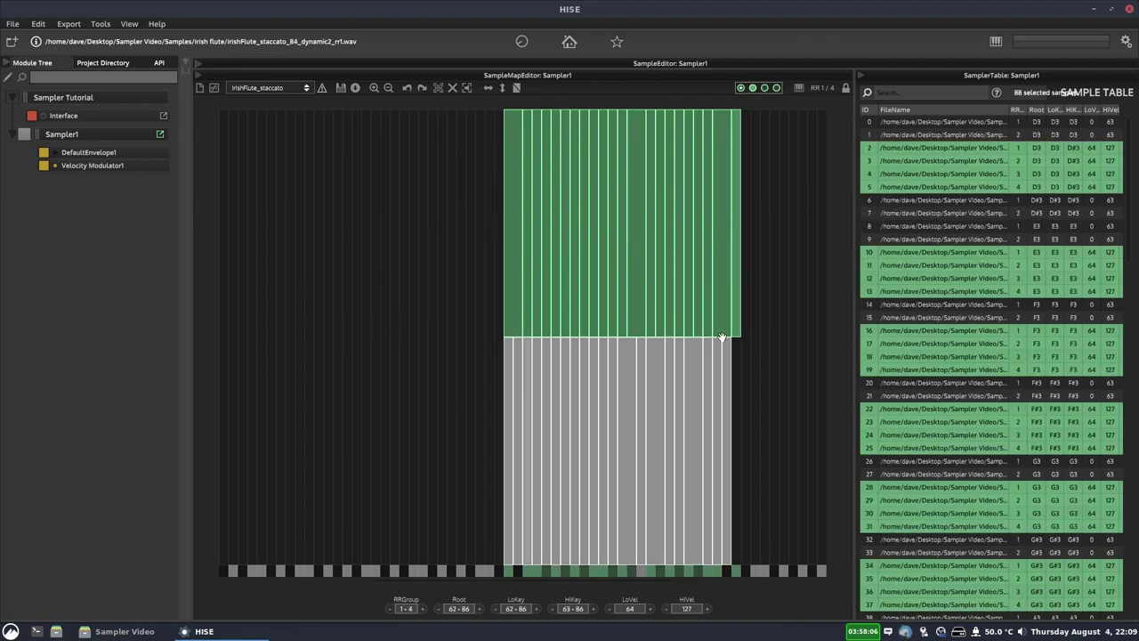
{"action": "left_click", "coordinate": [630, 609]}
{"action": "left_click_drag", "start_coordinate": [632, 582], "coordinate": [708, 580]}
{"action": "left_click", "coordinate": [760, 399]}
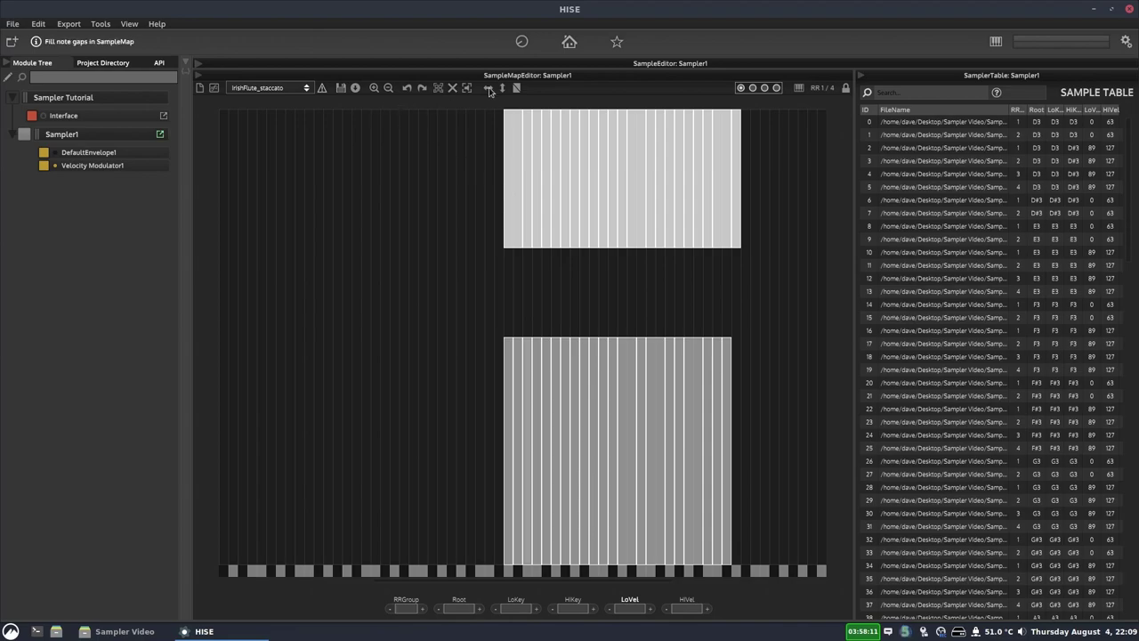
Select every sample in the map, fill the velocity gaps between the layers, and clear the selection
{"action": "left_click_drag", "start_coordinate": [436, 141], "coordinate": [836, 467]}
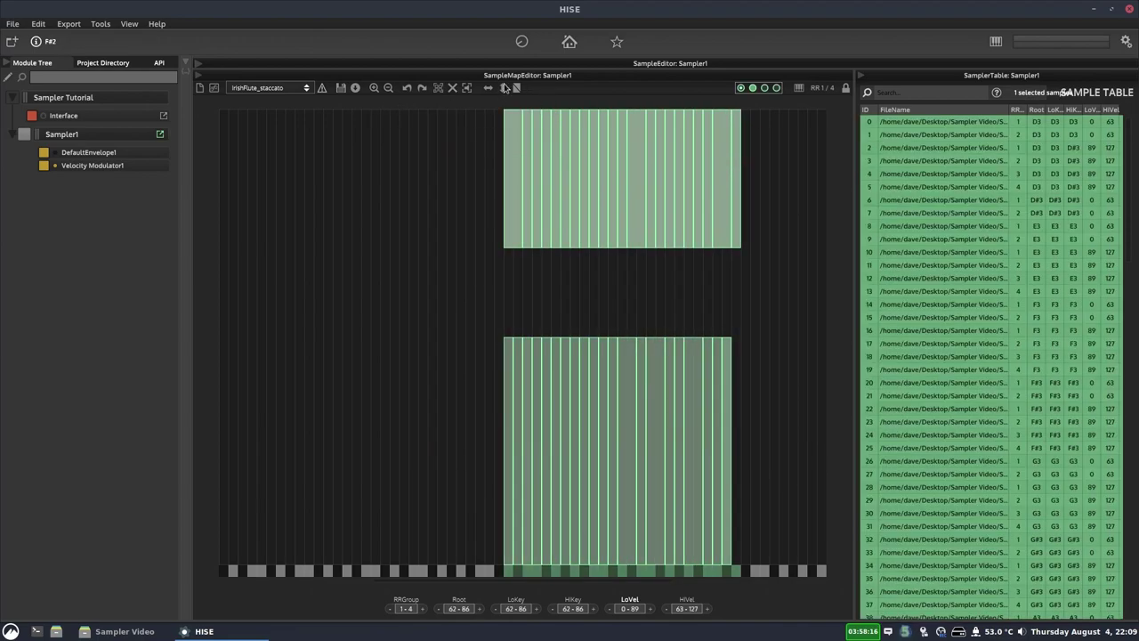
{"action": "left_click", "coordinate": [504, 89]}
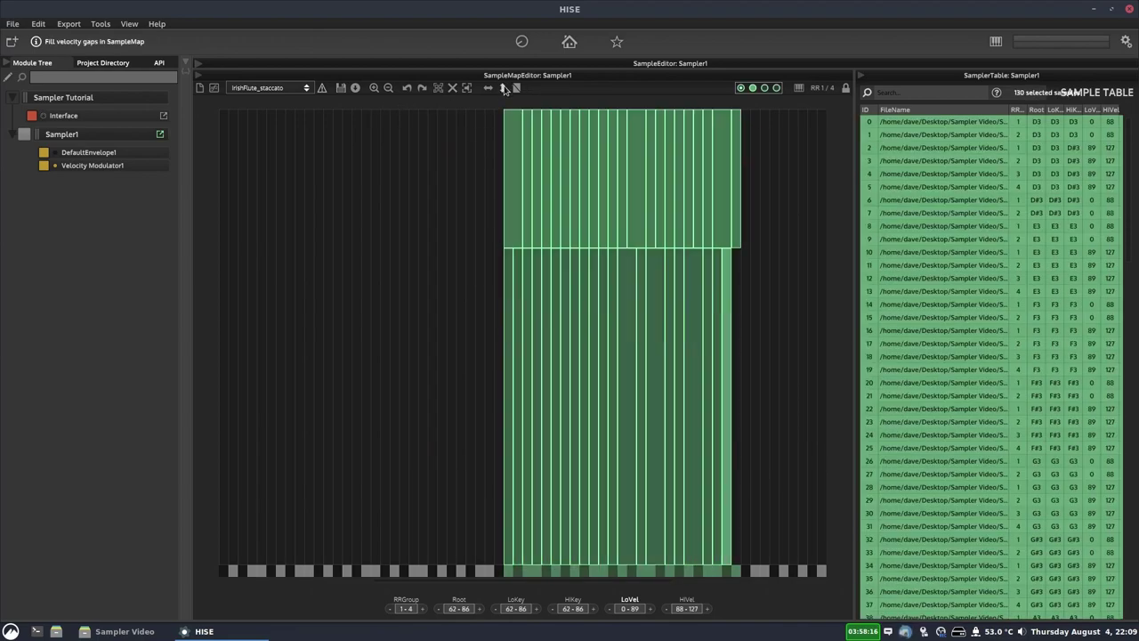
{"action": "left_click", "coordinate": [423, 282]}
Set HiVel to 64 for the low-velocity layer and LoVel to 65 for the high-velocity layer
{"action": "left_click_drag", "start_coordinate": [751, 312], "coordinate": [428, 365]}
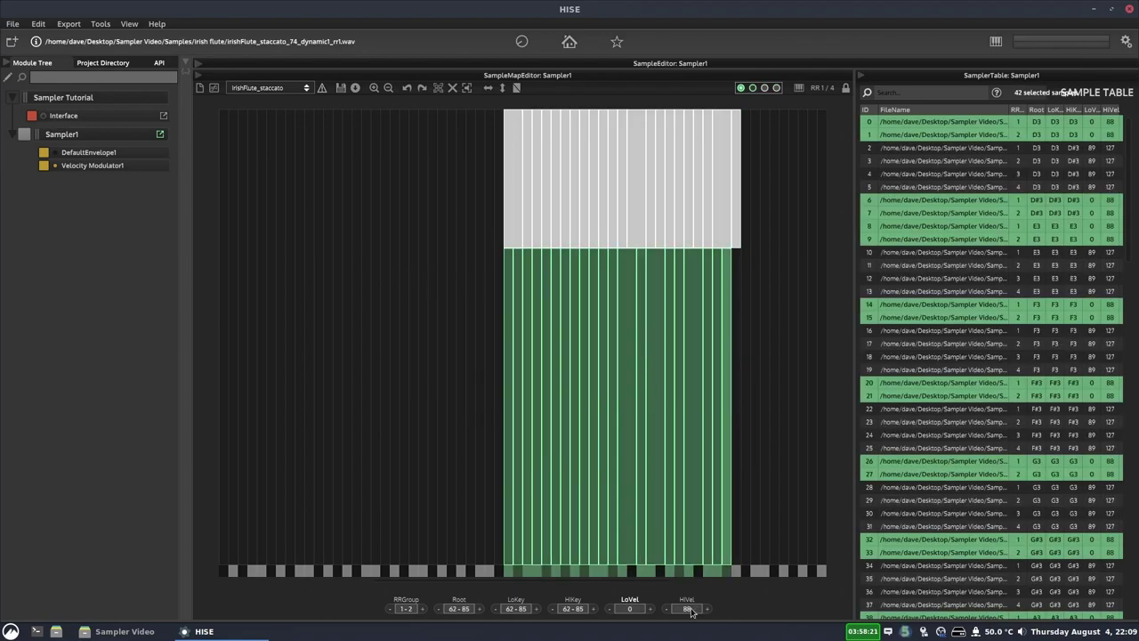
{"action": "left_click", "coordinate": [689, 608]}
{"action": "left_click_drag", "start_coordinate": [714, 585], "coordinate": [688, 583]}
{"action": "left_click_drag", "start_coordinate": [759, 294], "coordinate": [418, 207]}
{"action": "left_click", "coordinate": [632, 609]}
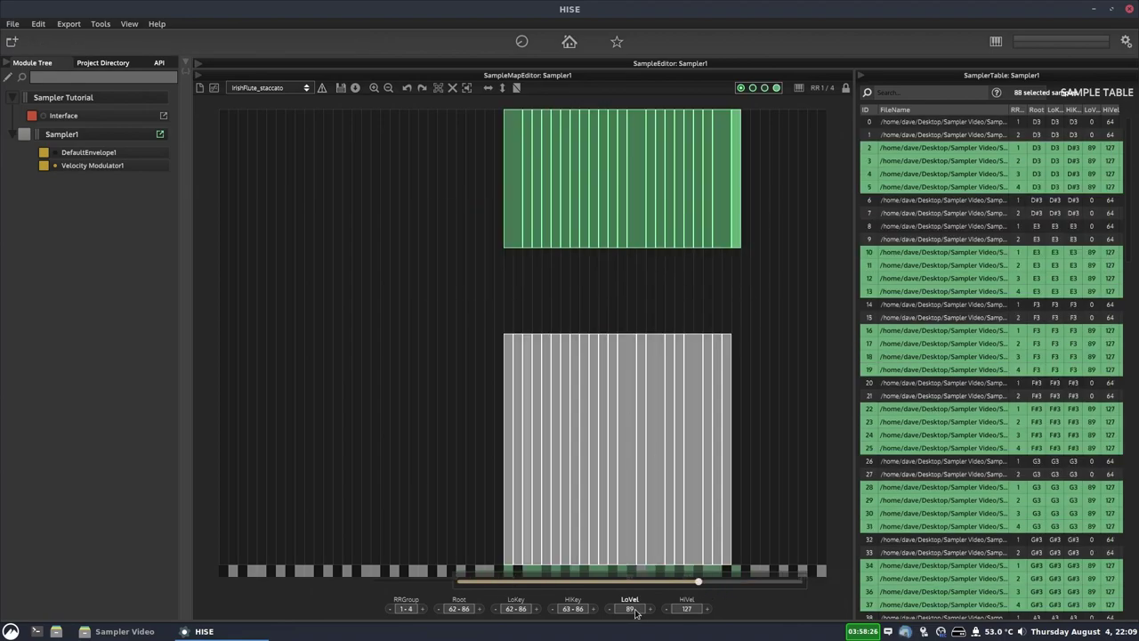
{"action": "left_click_drag", "start_coordinate": [683, 586], "coordinate": [634, 584]}
{"action": "left_click", "coordinate": [425, 321]}
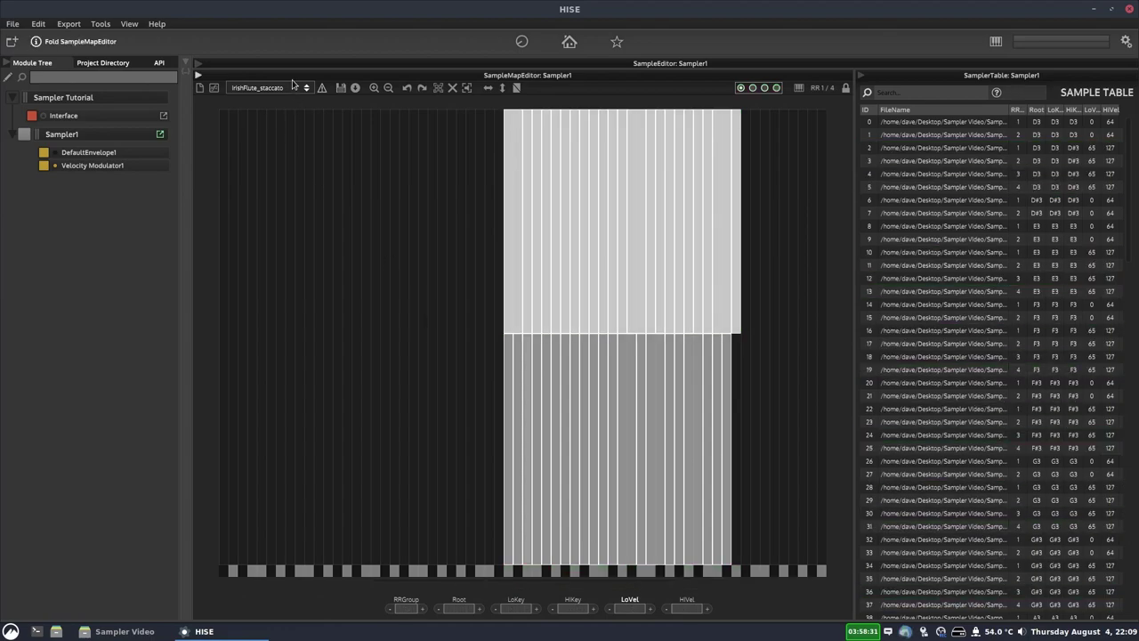
Discard the edited map by creating a new sample map, and reload irishFlute_staccato
{"action": "key", "text": "ctrl+n"}
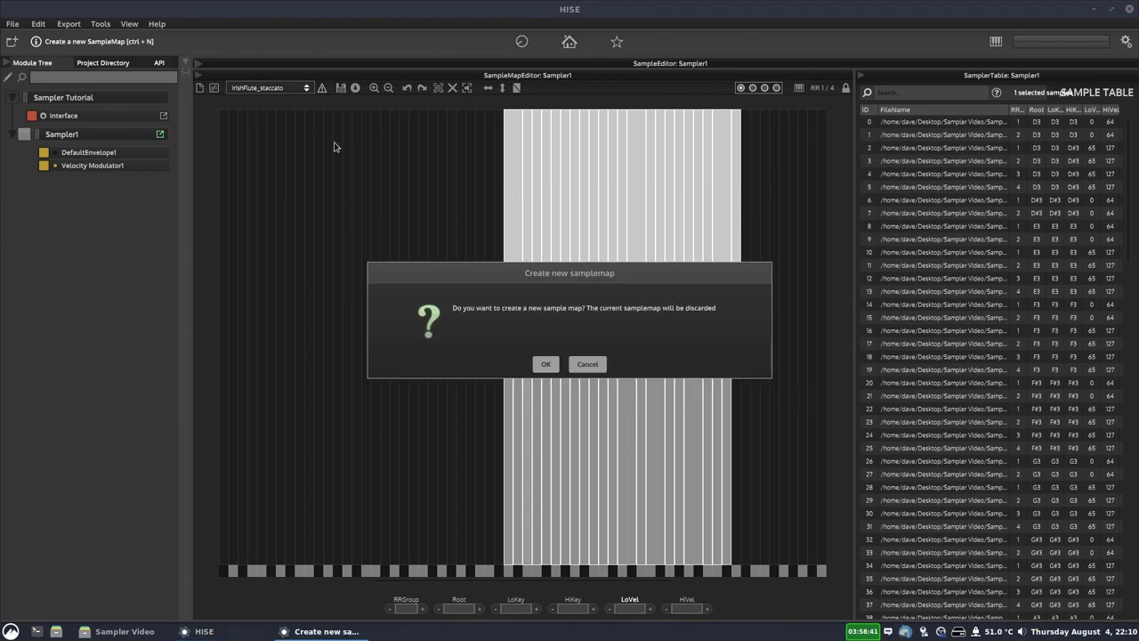
{"action": "left_click", "coordinate": [547, 364]}
{"action": "left_click", "coordinate": [286, 89]}
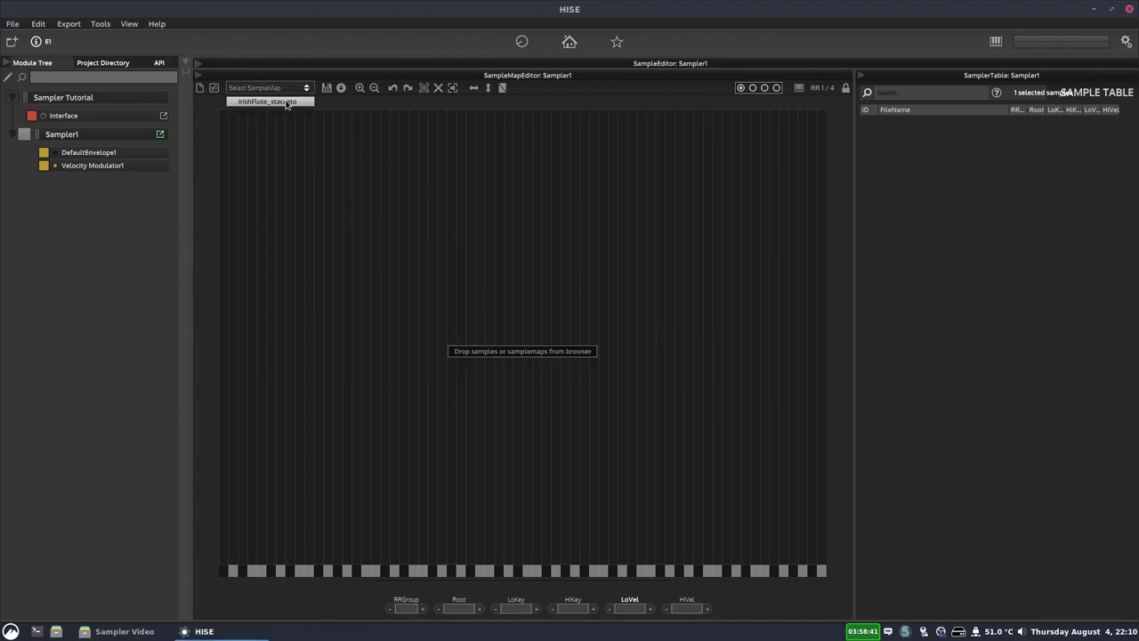
{"action": "left_click", "coordinate": [259, 101]}
Select all samples in the reloaded map, apply the Fill Note Gaps tool, and clear the selection
{"action": "left_click_drag", "start_coordinate": [397, 154], "coordinate": [739, 382]}
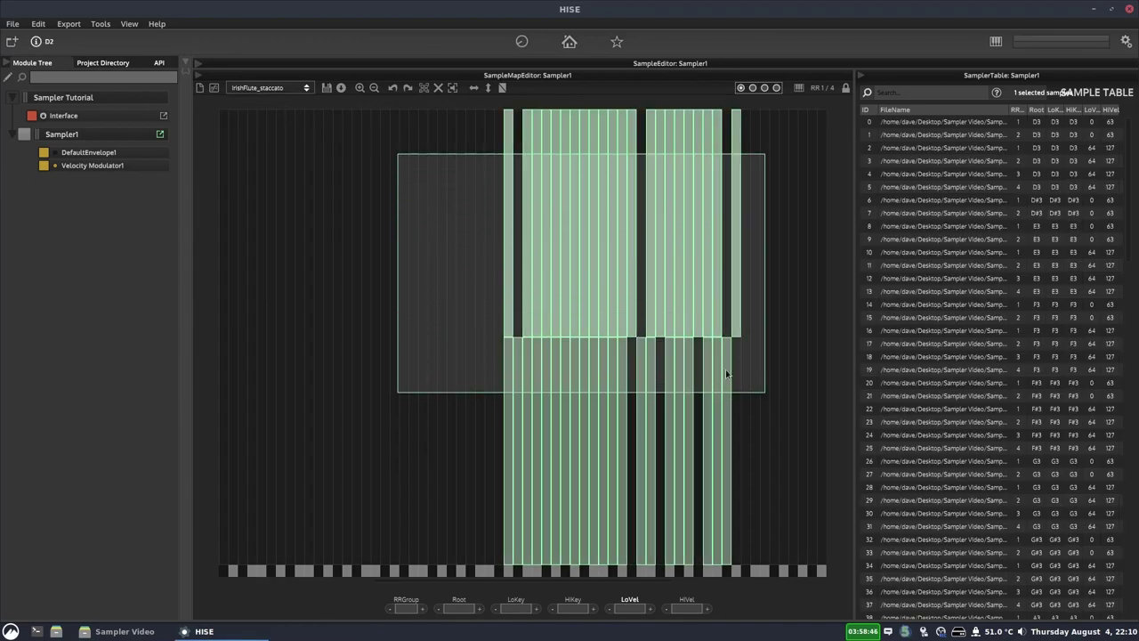
{"action": "right_click", "coordinate": [425, 217]}
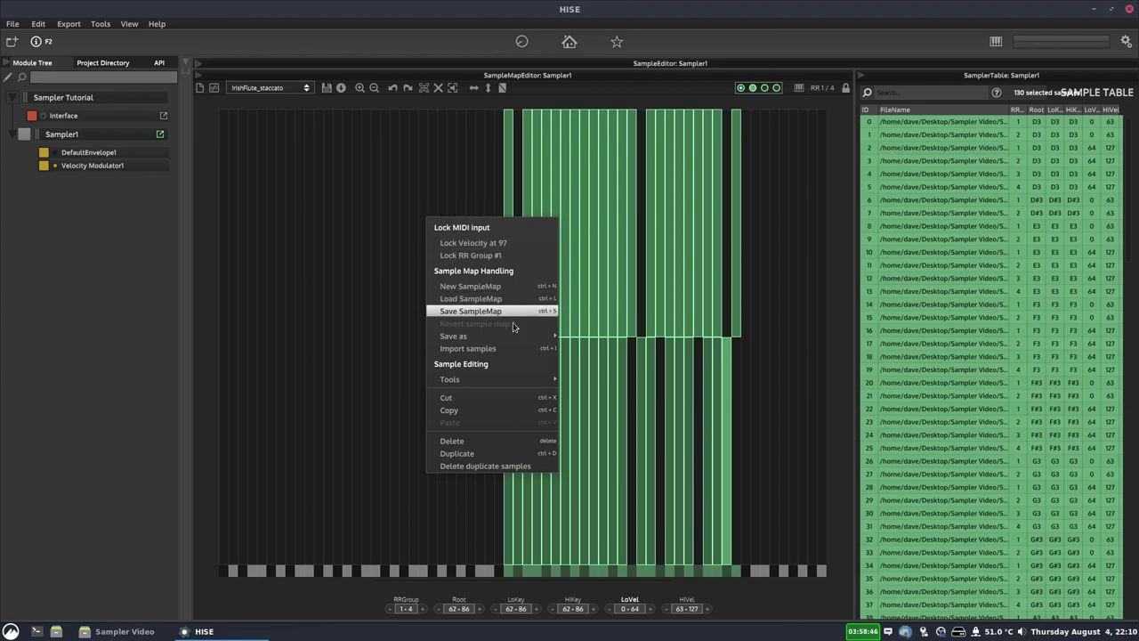
{"action": "mouse_move", "coordinate": [498, 380]}
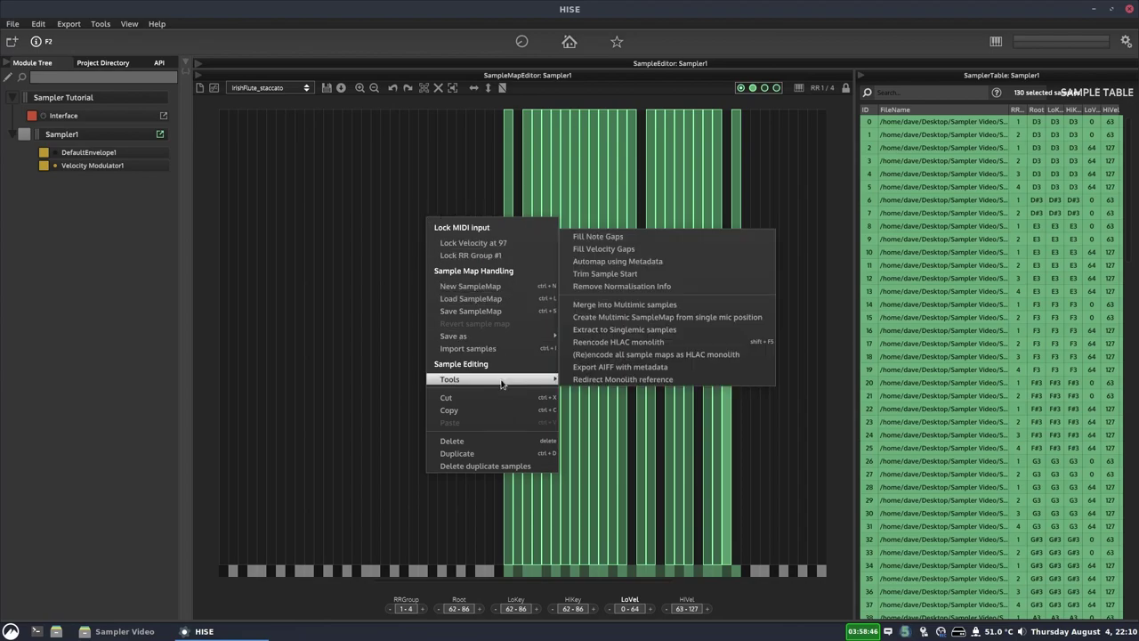
{"action": "left_click", "coordinate": [611, 238]}
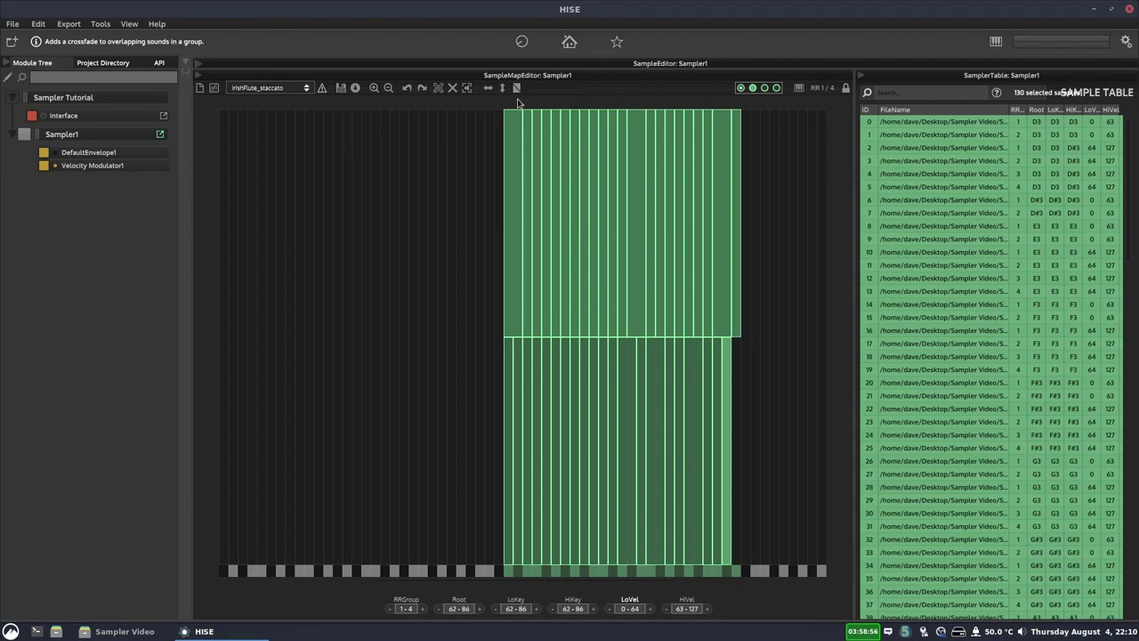
{"action": "left_click", "coordinate": [463, 246]}
Set HiVel to 84 for all low-velocity samples so that they overlap the high-velocity layer
{"action": "left_click_drag", "start_coordinate": [422, 235], "coordinate": [760, 272]}
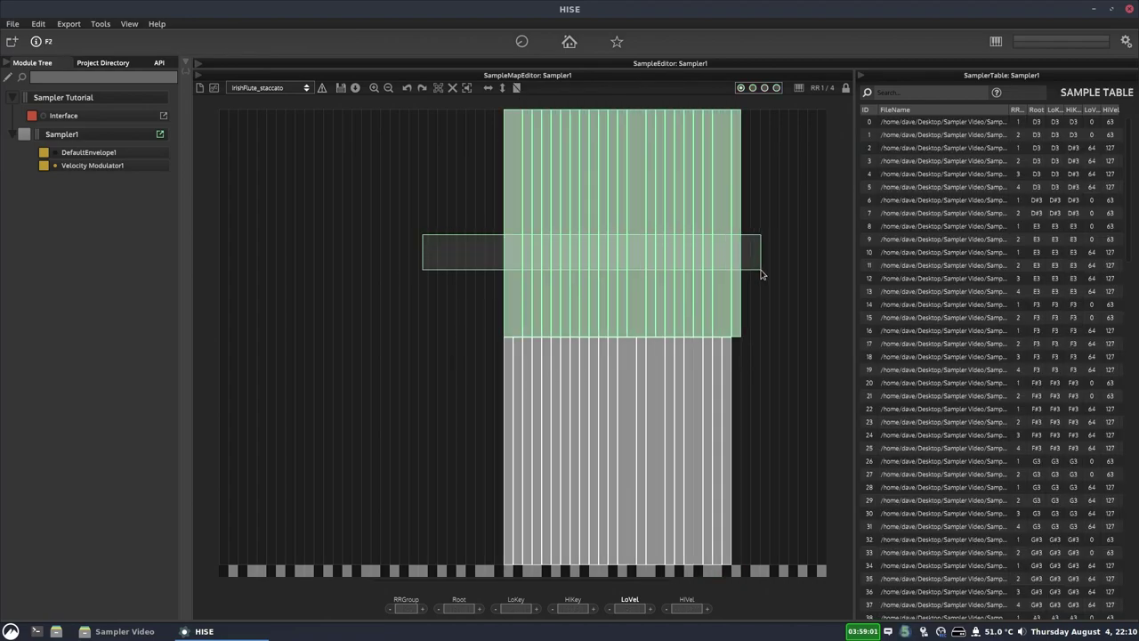
{"action": "left_click_drag", "start_coordinate": [425, 255], "coordinate": [798, 293]}
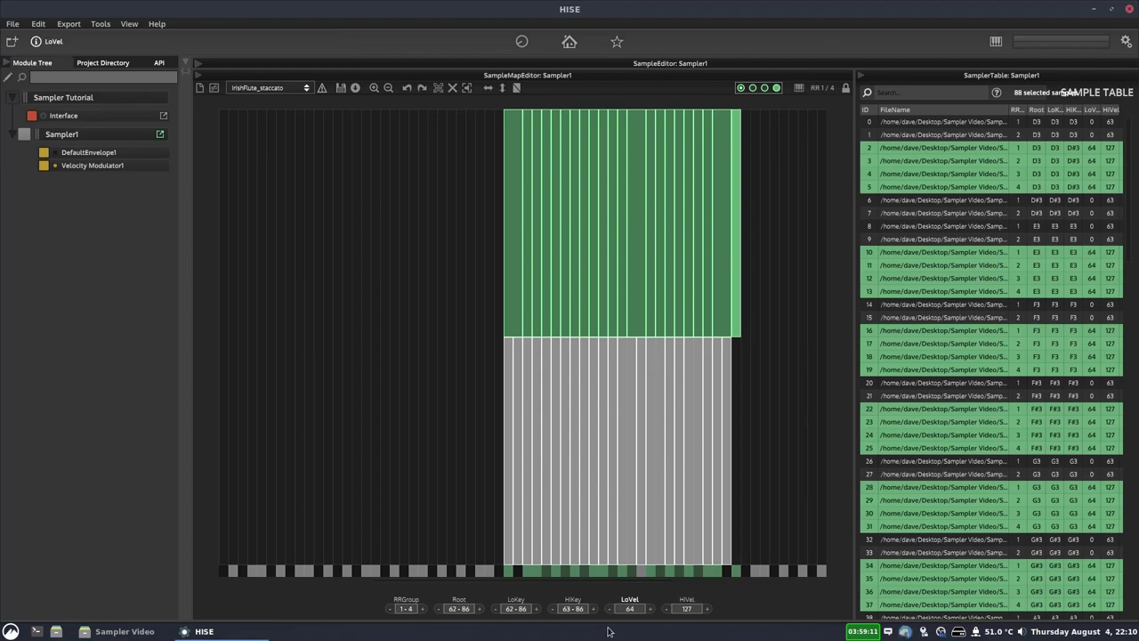
{"action": "left_click_drag", "start_coordinate": [761, 400], "coordinate": [439, 472]}
{"action": "left_click", "coordinate": [687, 609]}
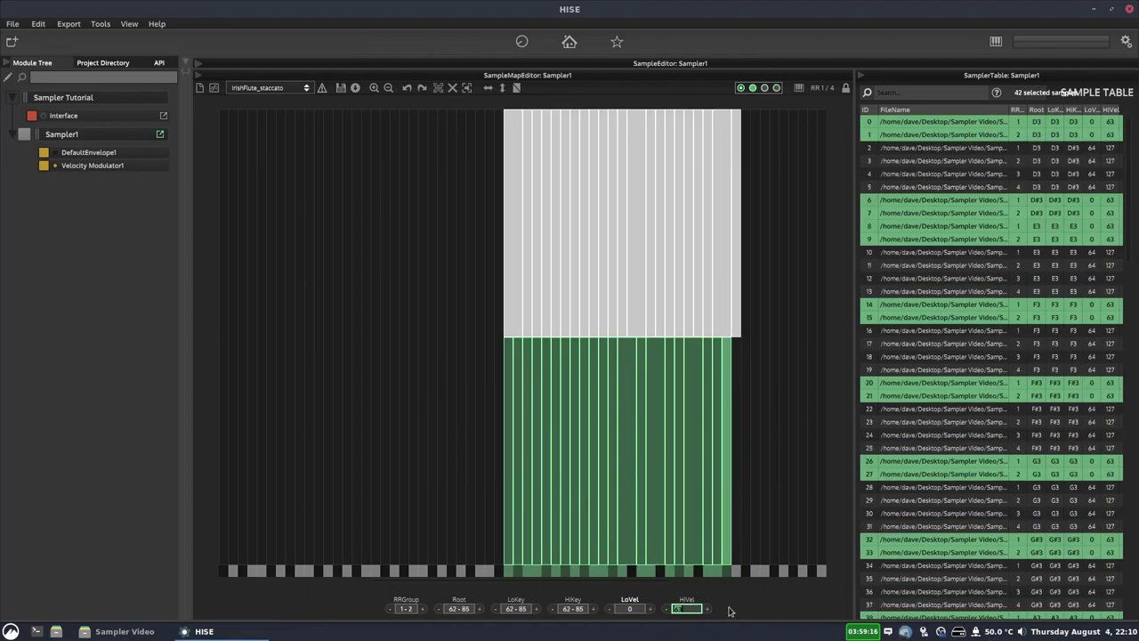
{"action": "type", "text": "84"}
{"action": "key", "text": "Return"}
{"action": "left_click", "coordinate": [757, 372]}
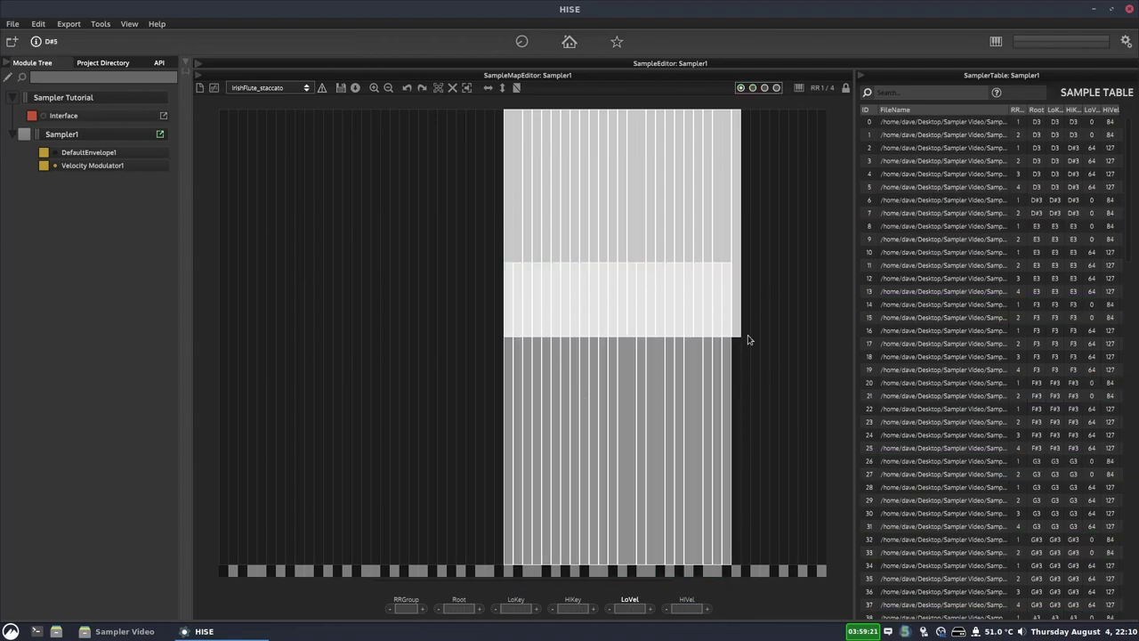
Switch the key range controls to the LowerVelocityXFade and UpperVelocityXFade controls, toggling them a few times
{"action": "left_click_drag", "start_coordinate": [483, 289], "coordinate": [438, 303]}
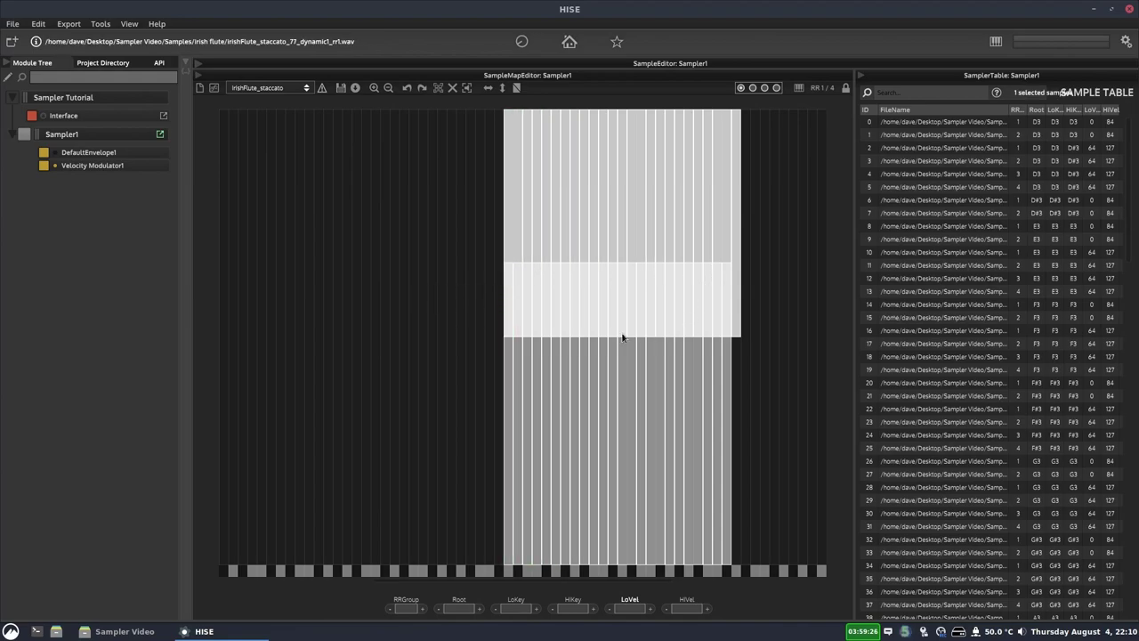
{"action": "left_click_drag", "start_coordinate": [434, 186], "coordinate": [723, 191]}
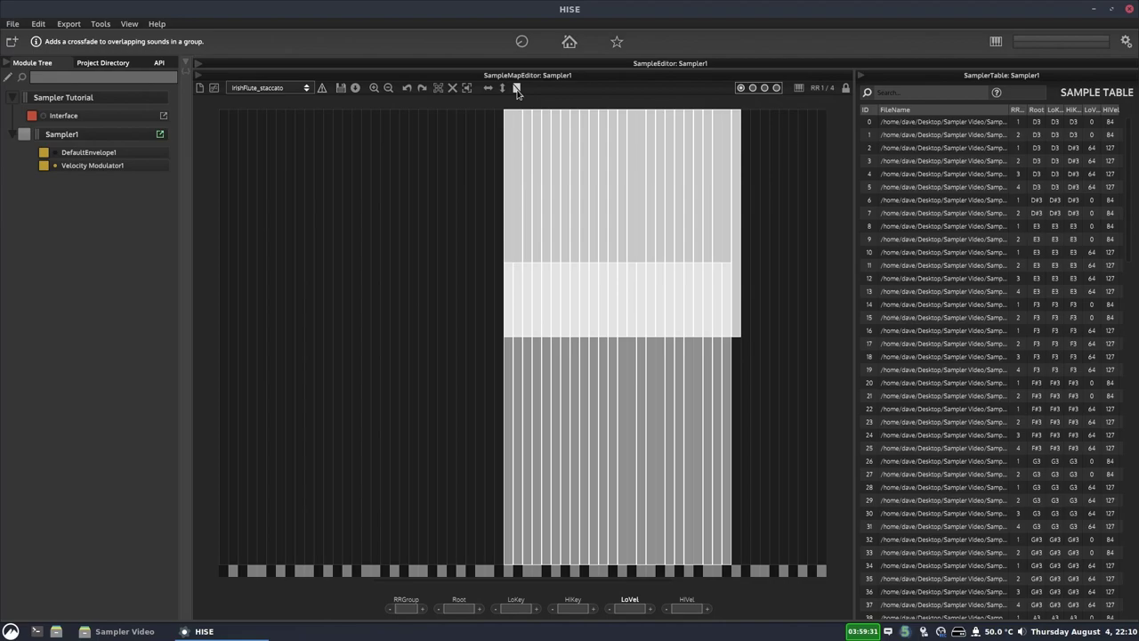
{"action": "left_click", "coordinate": [517, 89]}
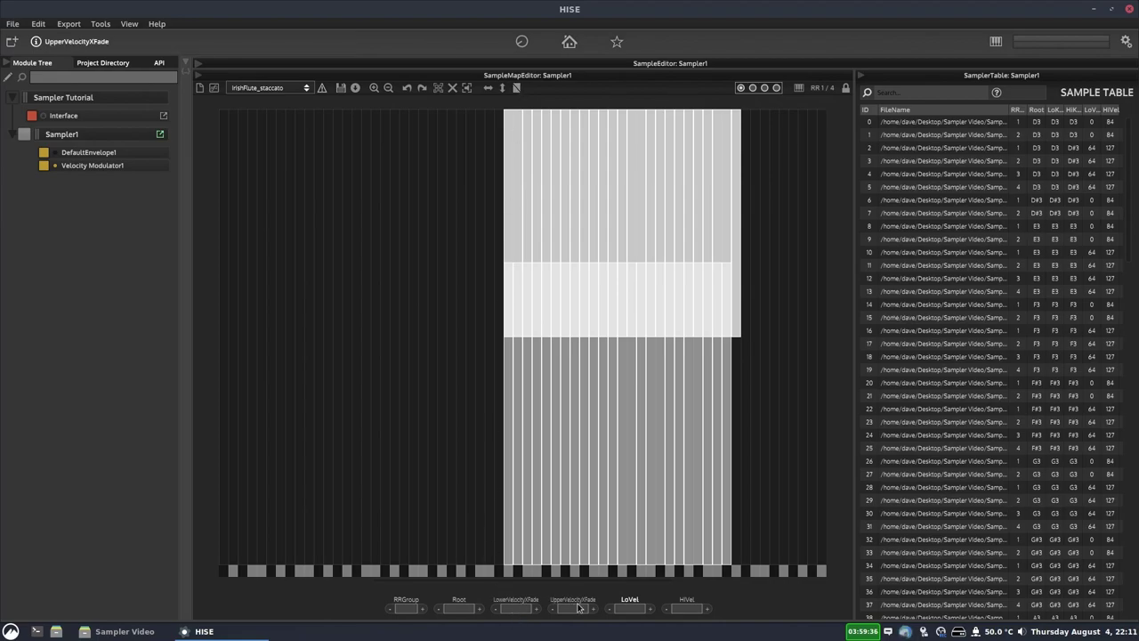
{"action": "left_click", "coordinate": [517, 89]}
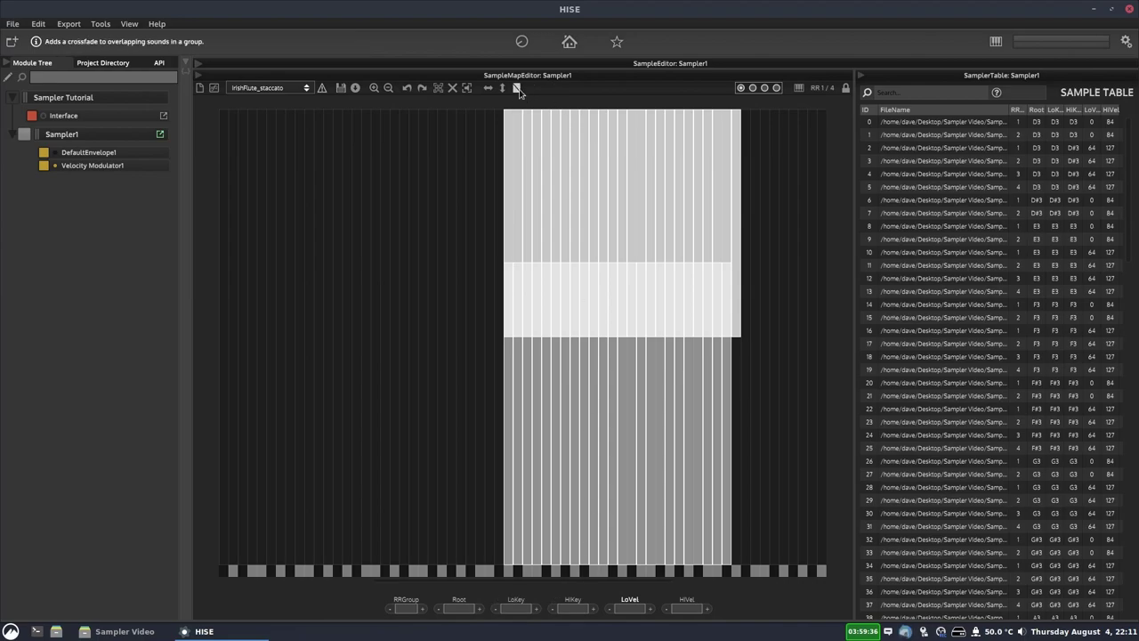
{"action": "left_click", "coordinate": [517, 89]}
{"action": "left_click", "coordinate": [518, 89]}
{"action": "left_click", "coordinate": [517, 89]}
Select the high-velocity layer and set its LowerVelocityXFade to 20
{"action": "left_click_drag", "start_coordinate": [440, 172], "coordinate": [763, 215]}
{"action": "left_click", "coordinate": [516, 609]}
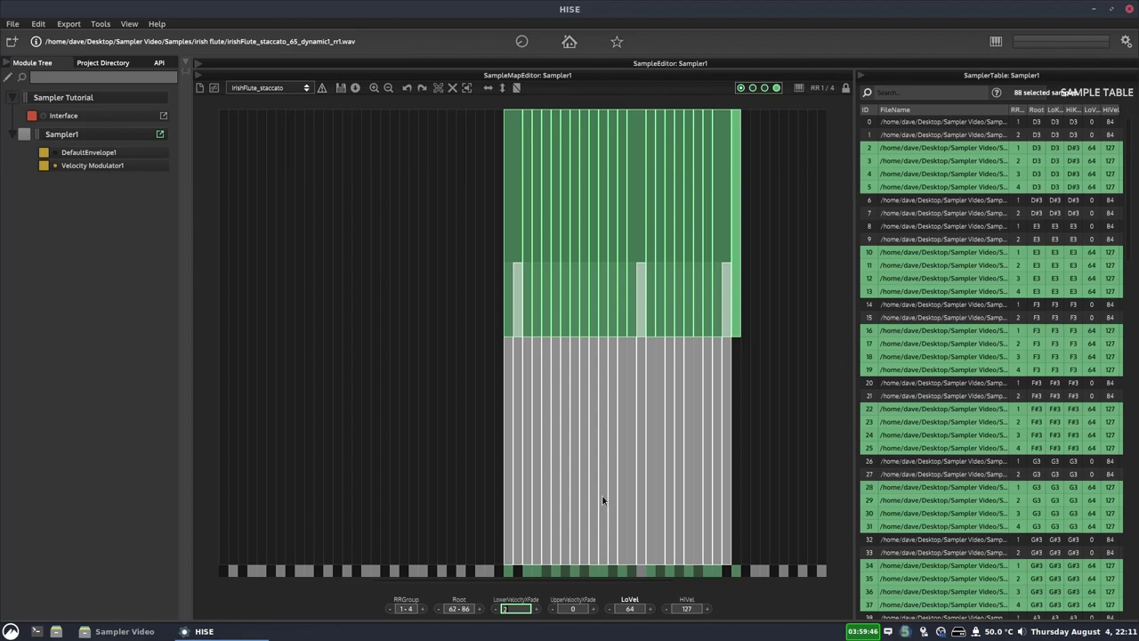
{"action": "key", "text": "Return"}
Select the low-velocity layer, set its UpperVelocityXFade to 20, and clear the selection
{"action": "left_click_drag", "start_coordinate": [772, 389], "coordinate": [366, 497]}
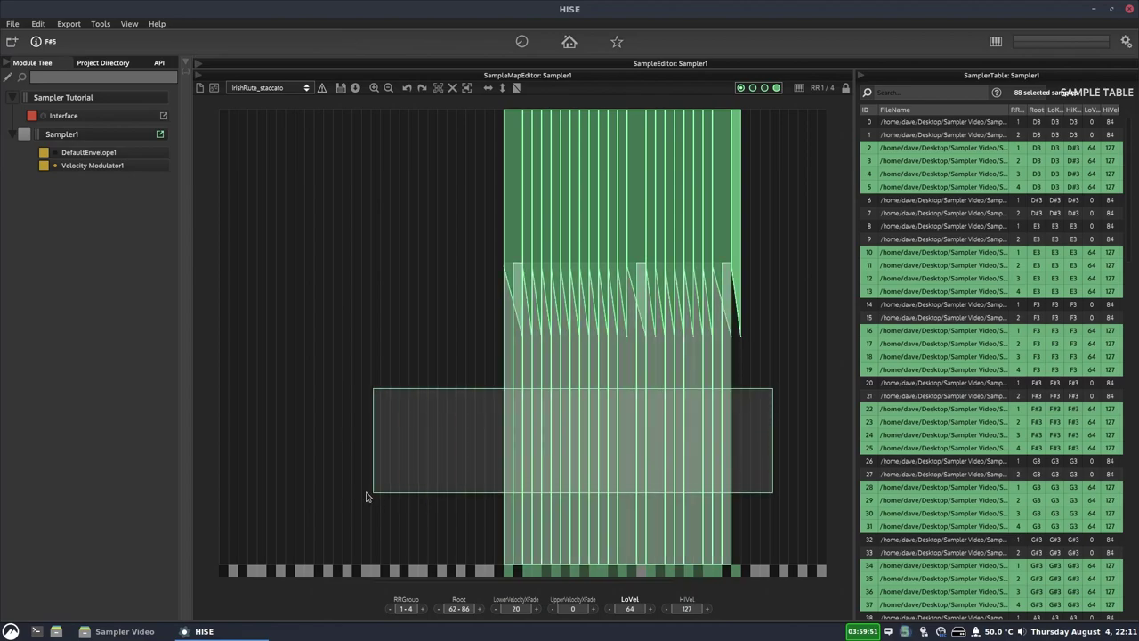
{"action": "left_click", "coordinate": [572, 608]}
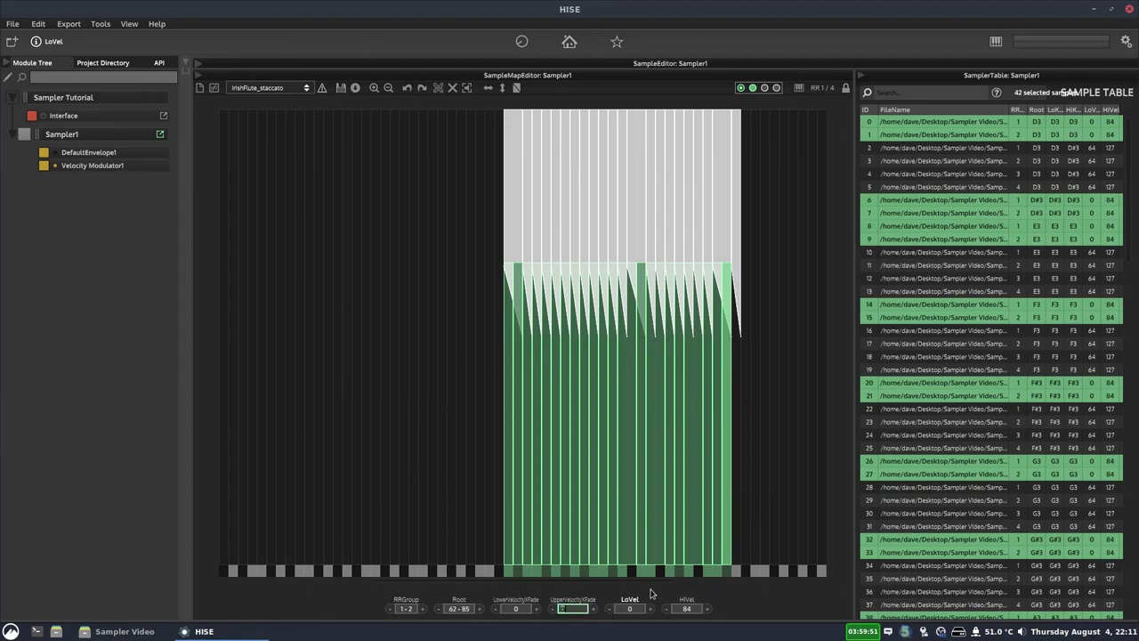
{"action": "key", "text": "Return"}
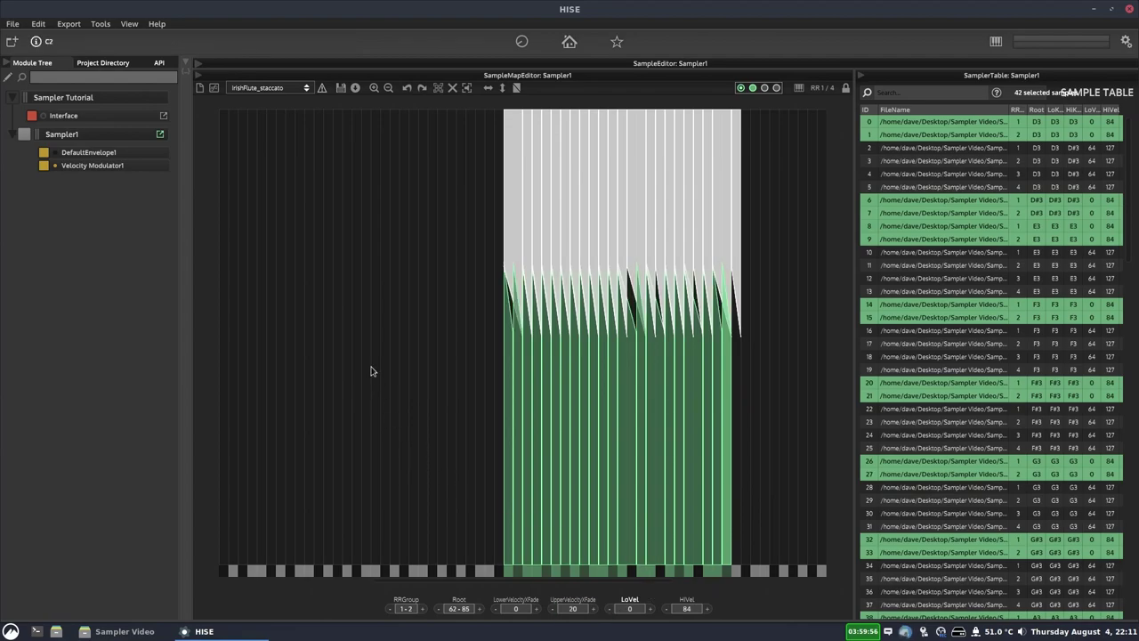
{"action": "left_click", "coordinate": [371, 371]}
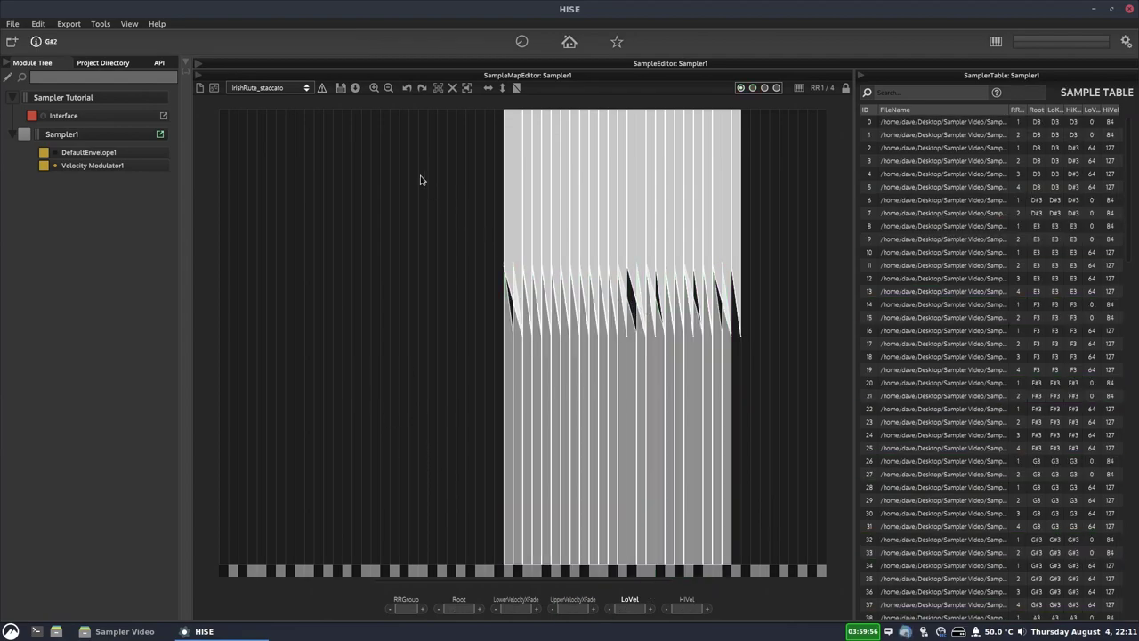
Examine the velocity crossfades between the two layers in a closer view of the sample map
{"action": "left_click", "coordinate": [375, 88]}
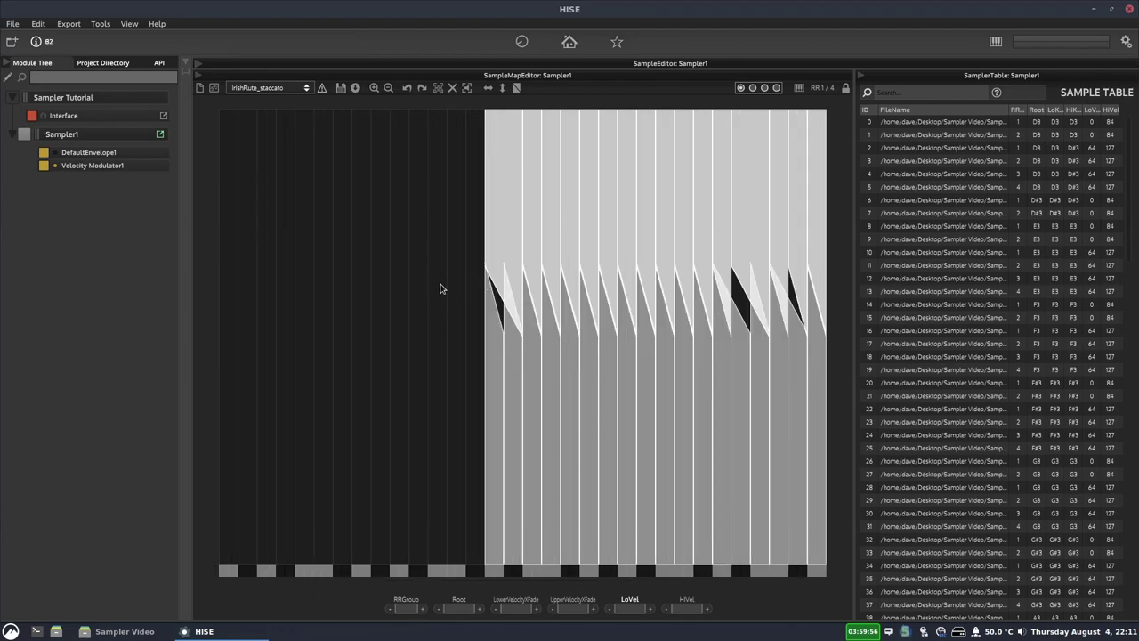
{"action": "left_click", "coordinate": [289, 344]}
{"action": "left_click_drag", "start_coordinate": [485, 583], "coordinate": [529, 581]}
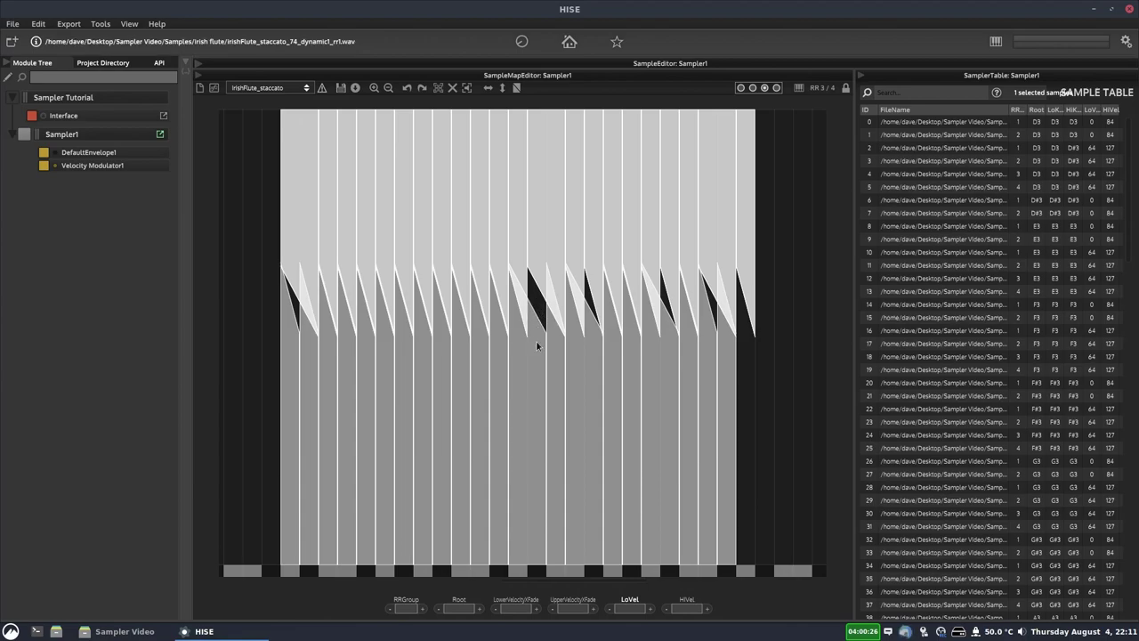
Inspect the crossfade values of neighbouring low- and high-velocity samples and of the whole high-velocity layer, then clear the selection
{"action": "left_click", "coordinate": [534, 337]}
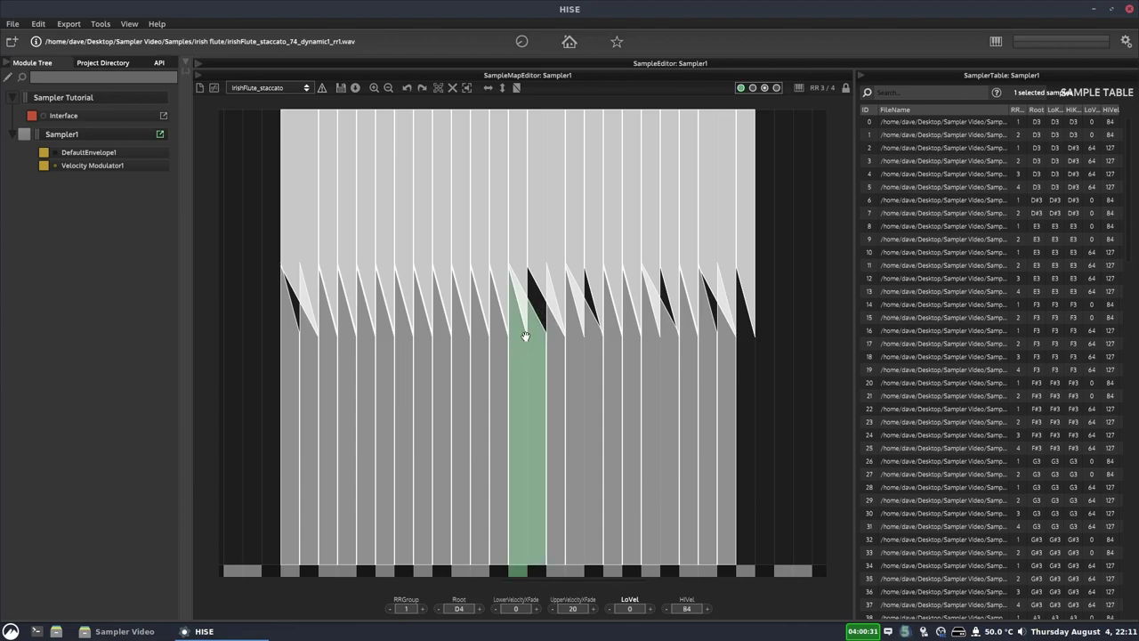
{"action": "left_click", "coordinate": [522, 247]}
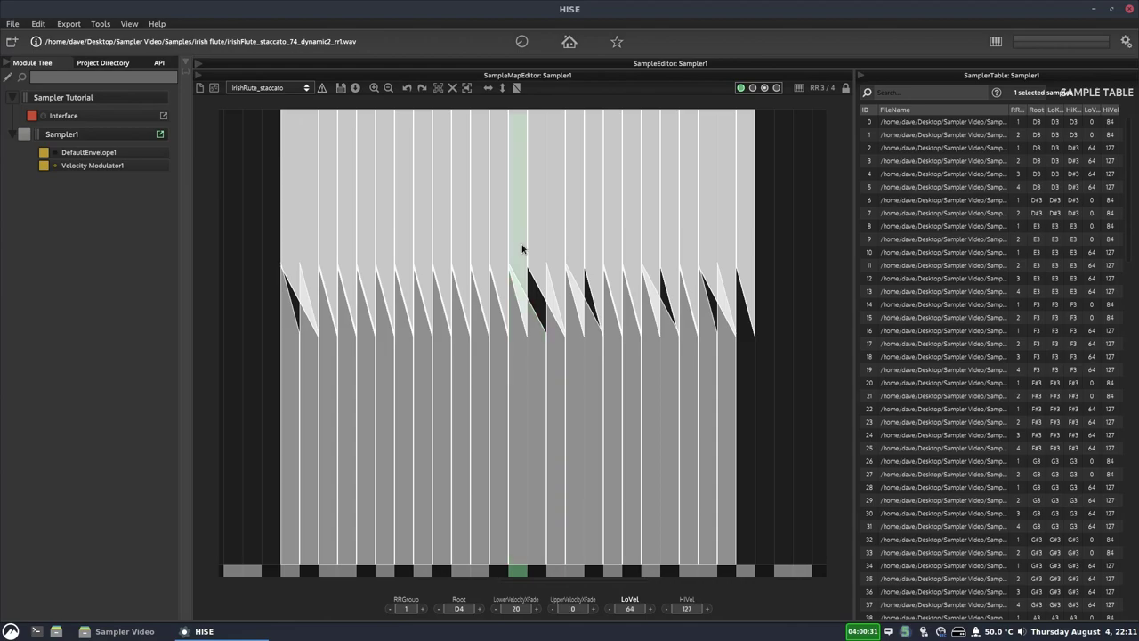
{"action": "left_click", "coordinate": [555, 213]}
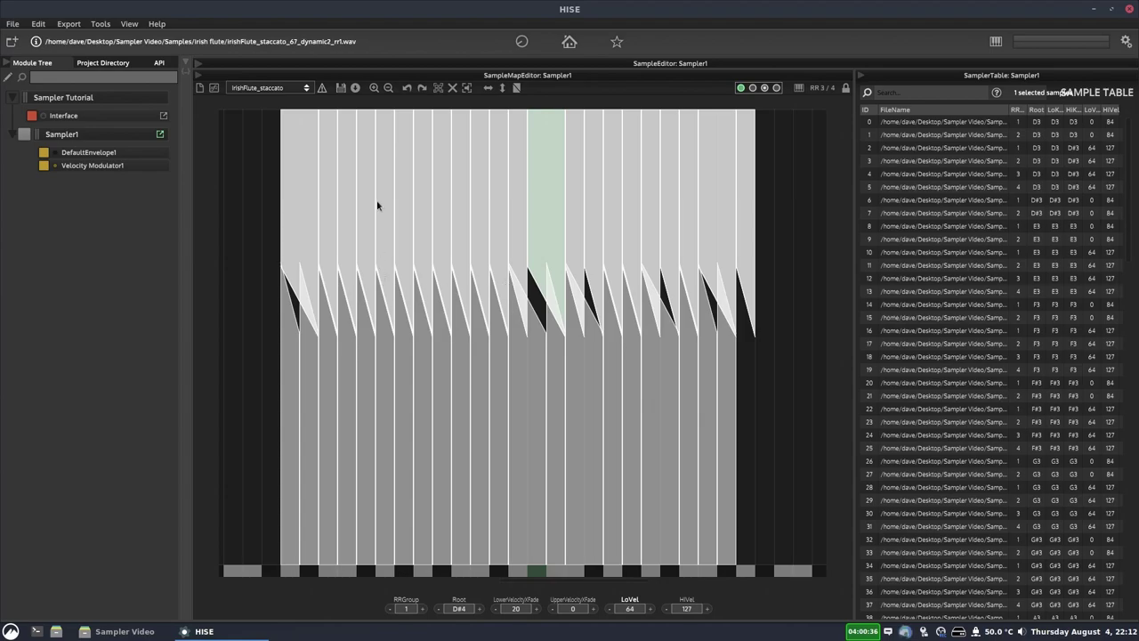
{"action": "left_click_drag", "start_coordinate": [242, 142], "coordinate": [780, 171]}
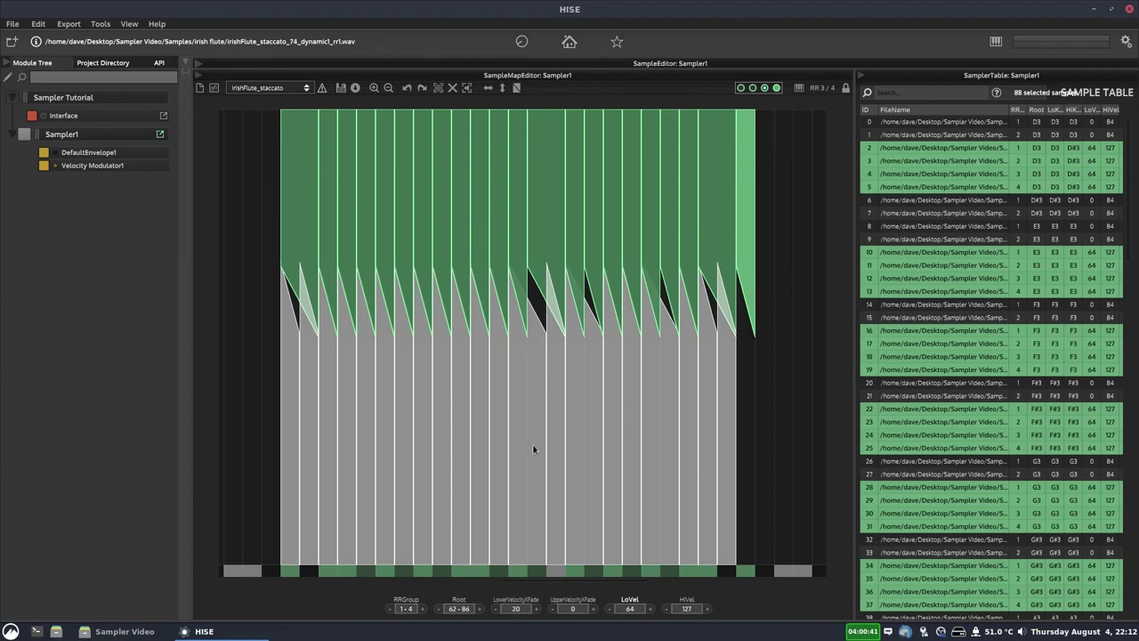
{"action": "key", "text": "Escape"}
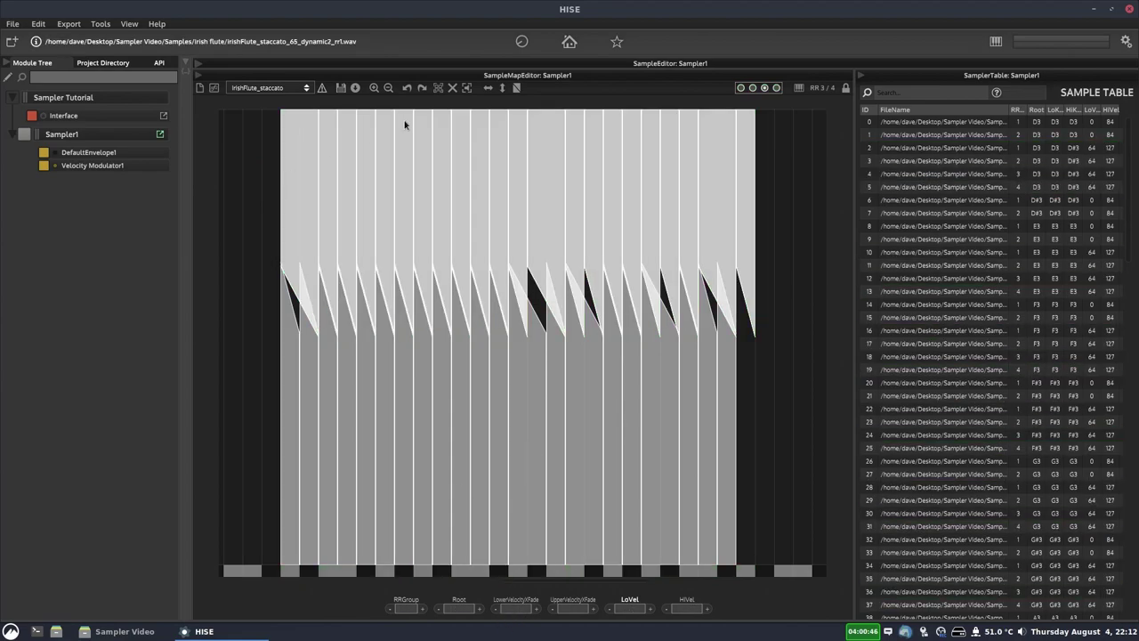
Undo the velocity crossfades, the velocity overlap and the note gap filling in the irishFlute_staccato sample map
{"action": "left_click", "coordinate": [407, 88]}
{"action": "left_click", "coordinate": [407, 89]}
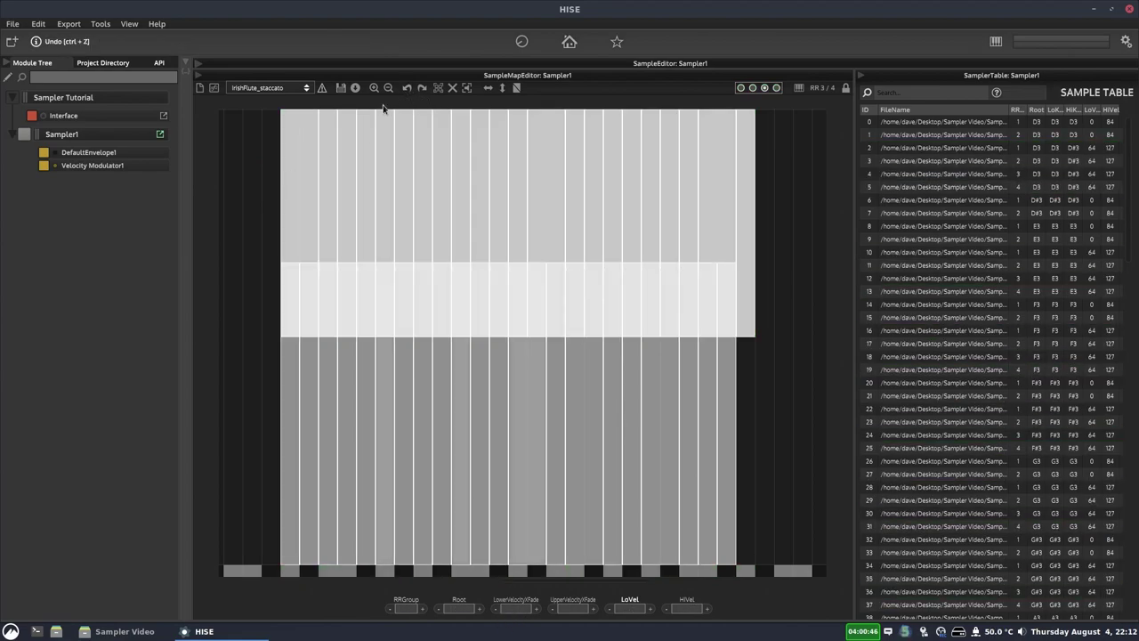
{"action": "left_click", "coordinate": [406, 89]}
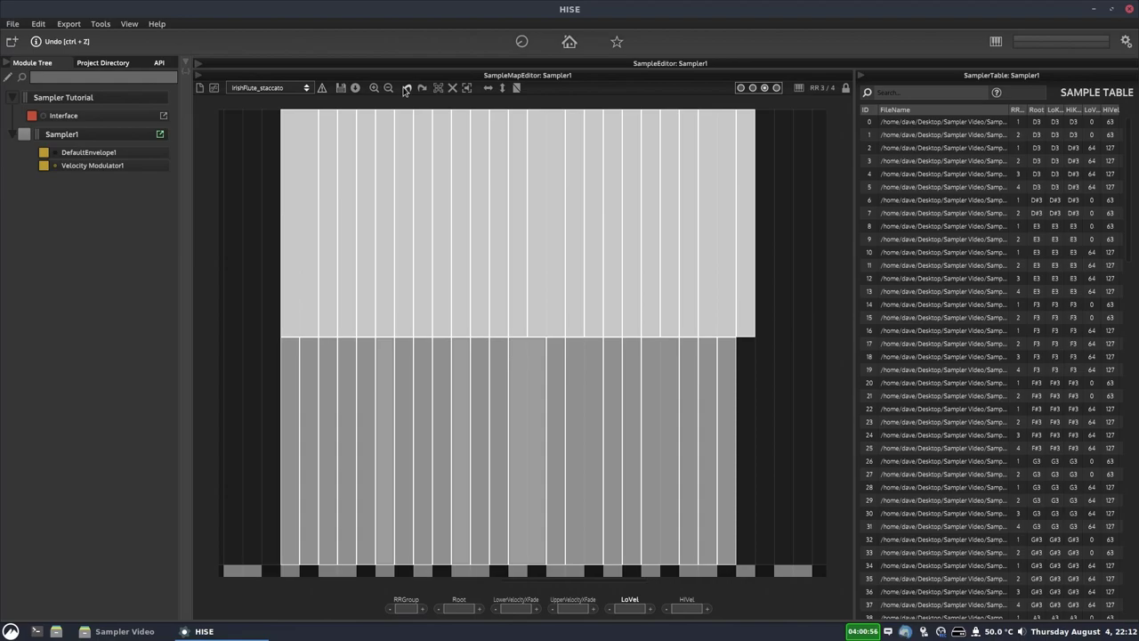
{"action": "left_click", "coordinate": [405, 89]}
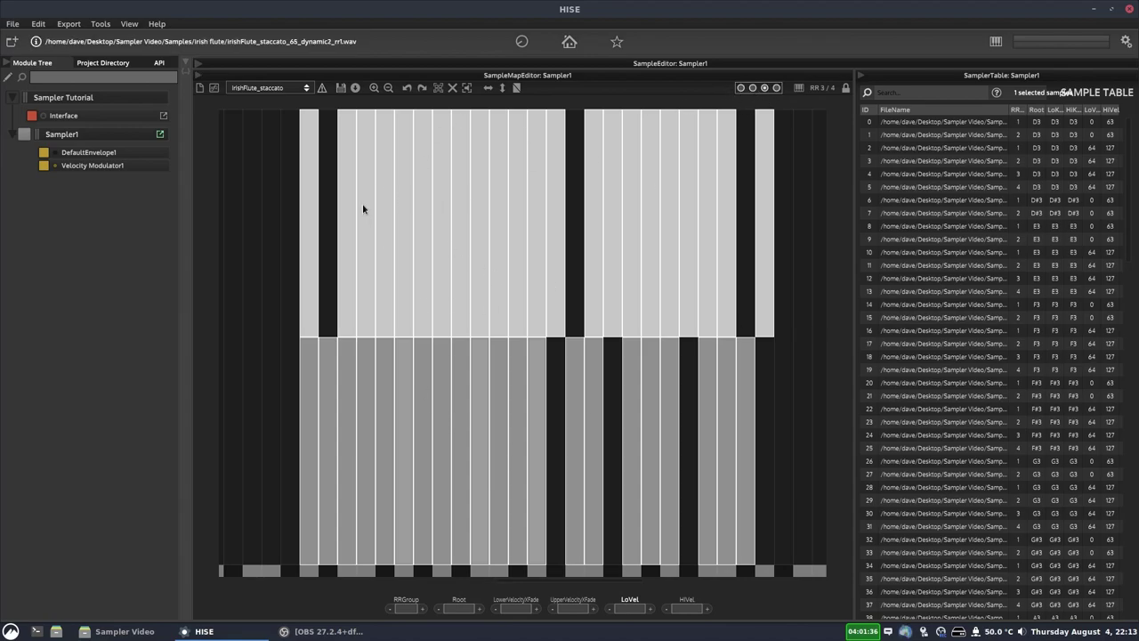
Display the irishFlute_staccato round robin groups one at a time and compare their sample layouts
{"action": "left_click", "coordinate": [752, 89]}
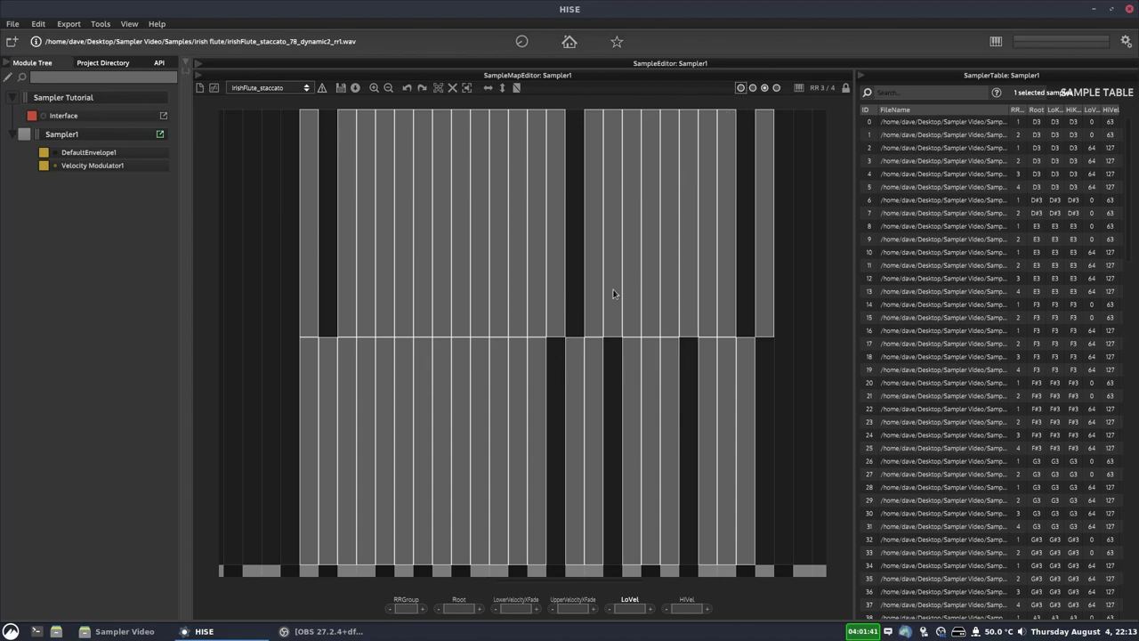
{"action": "left_click", "coordinate": [753, 88]}
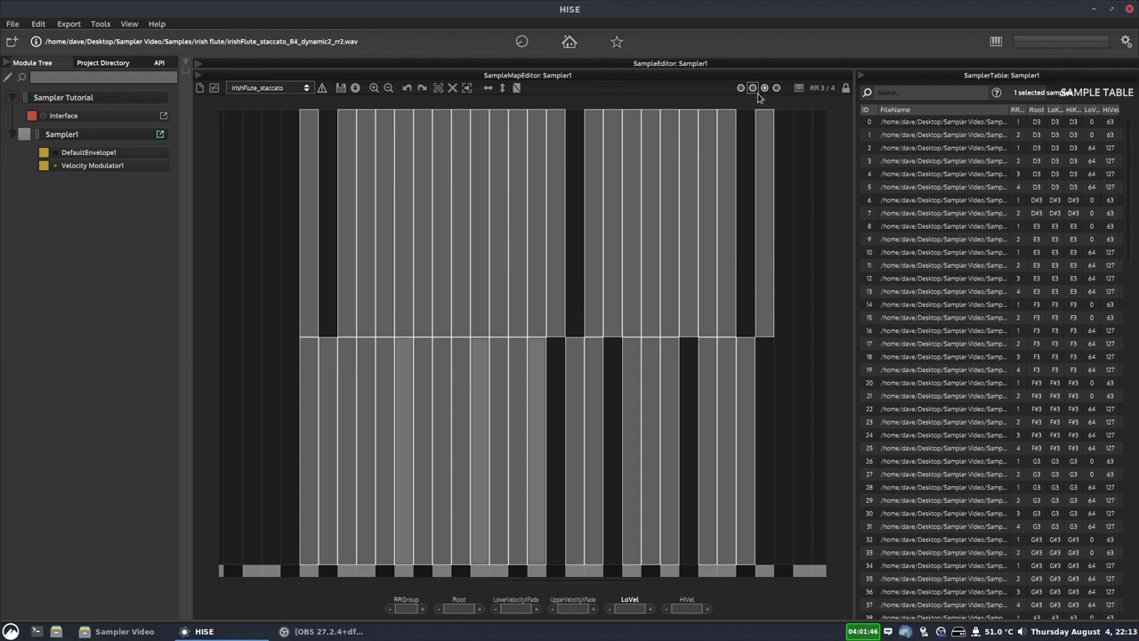
{"action": "left_click", "coordinate": [765, 89]}
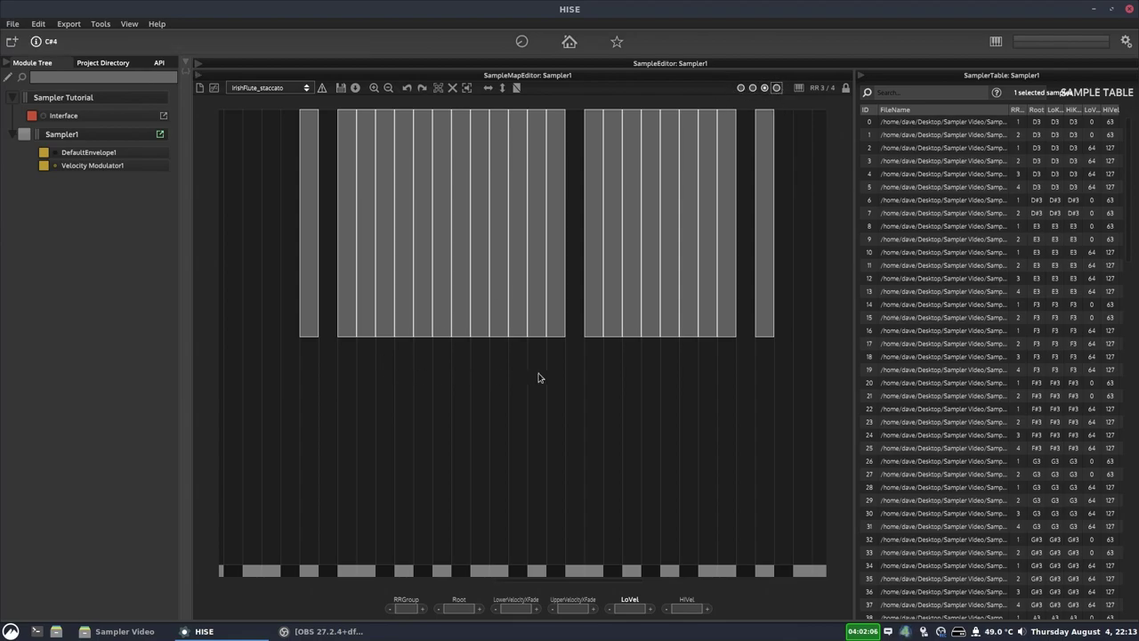
{"action": "left_click", "coordinate": [751, 90]}
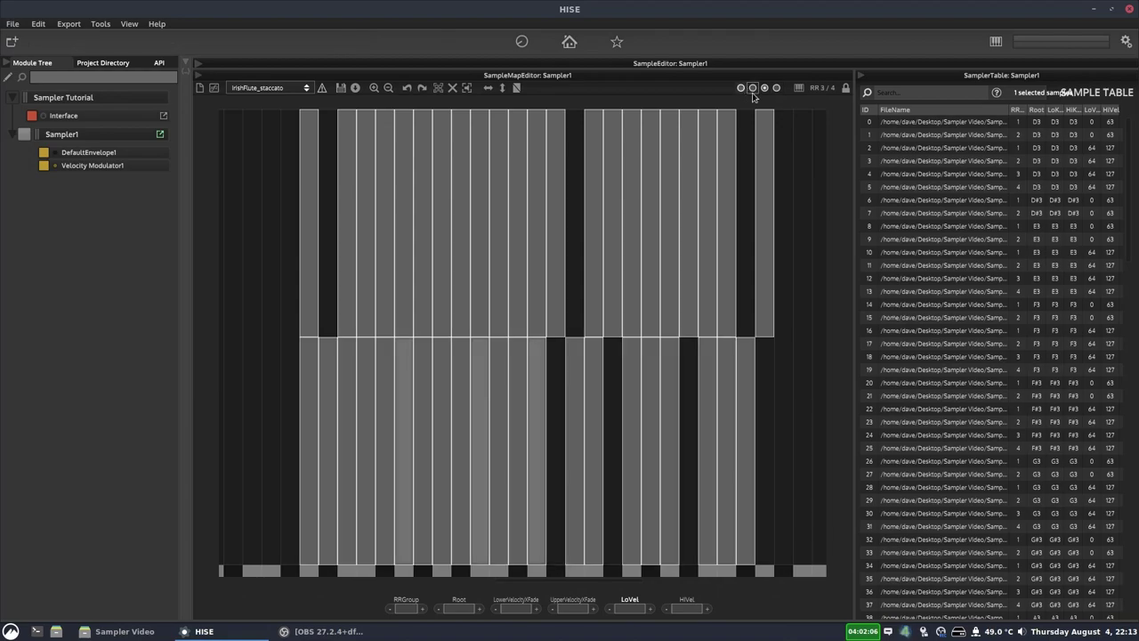
{"action": "left_click", "coordinate": [751, 91]}
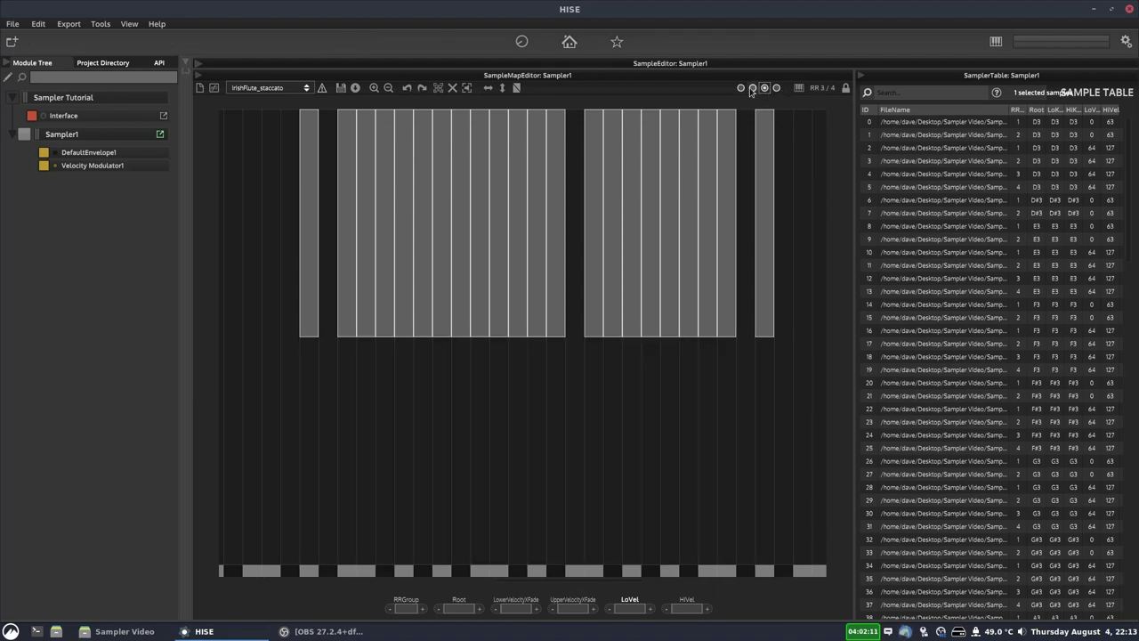
{"action": "mouse_move", "coordinate": [802, 157]}
{"action": "left_mouse_down"}
{"action": "mouse_move", "coordinate": [659, 196]}
{"action": "mouse_move", "coordinate": [791, 175]}
{"action": "left_mouse_up"}
Display all four round robin groups together, hide groups 1 and 3, and isolate group 3
{"action": "left_click", "coordinate": [742, 89]}
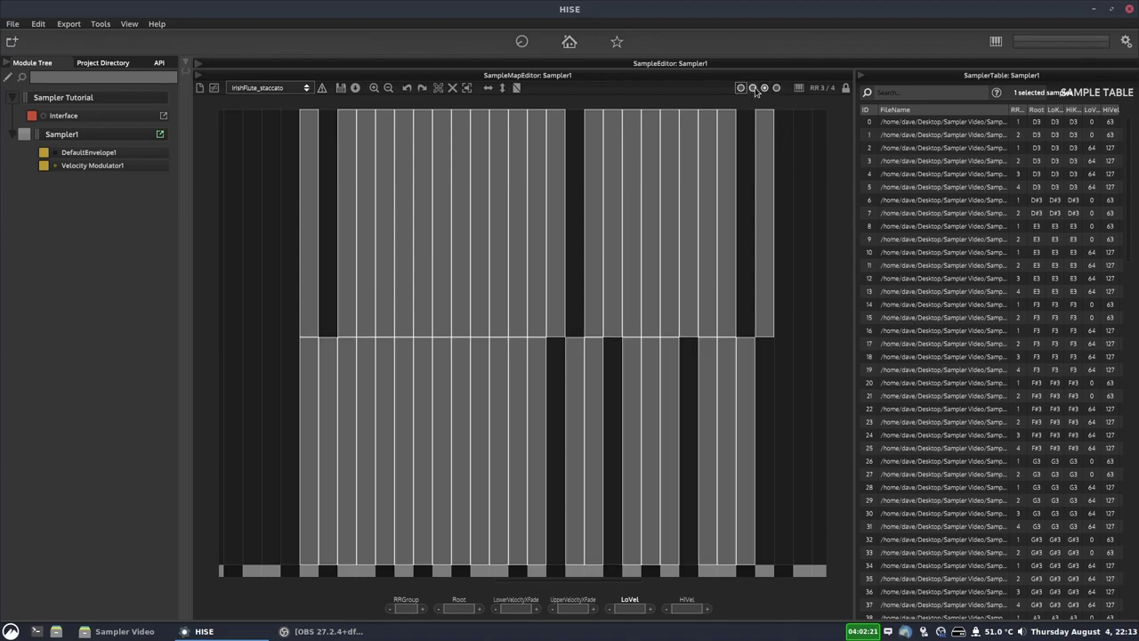
{"action": "left_click", "coordinate": [763, 89]}
{"action": "left_click", "coordinate": [777, 88]}
{"action": "left_click", "coordinate": [741, 89]}
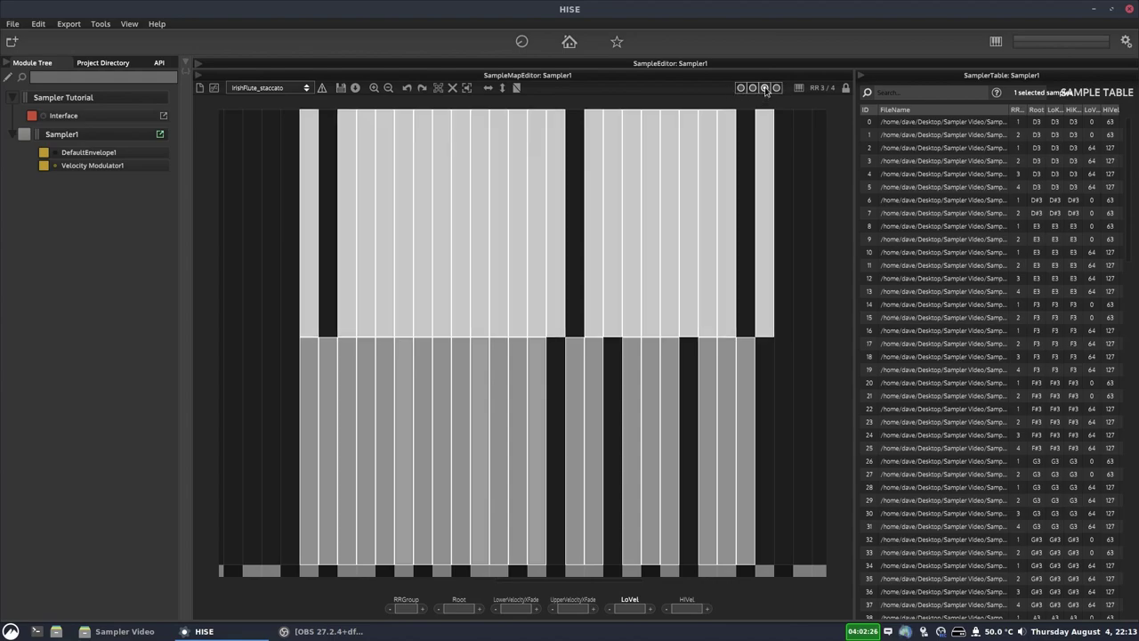
{"action": "left_click", "coordinate": [765, 88]}
{"action": "left_click", "coordinate": [740, 88]}
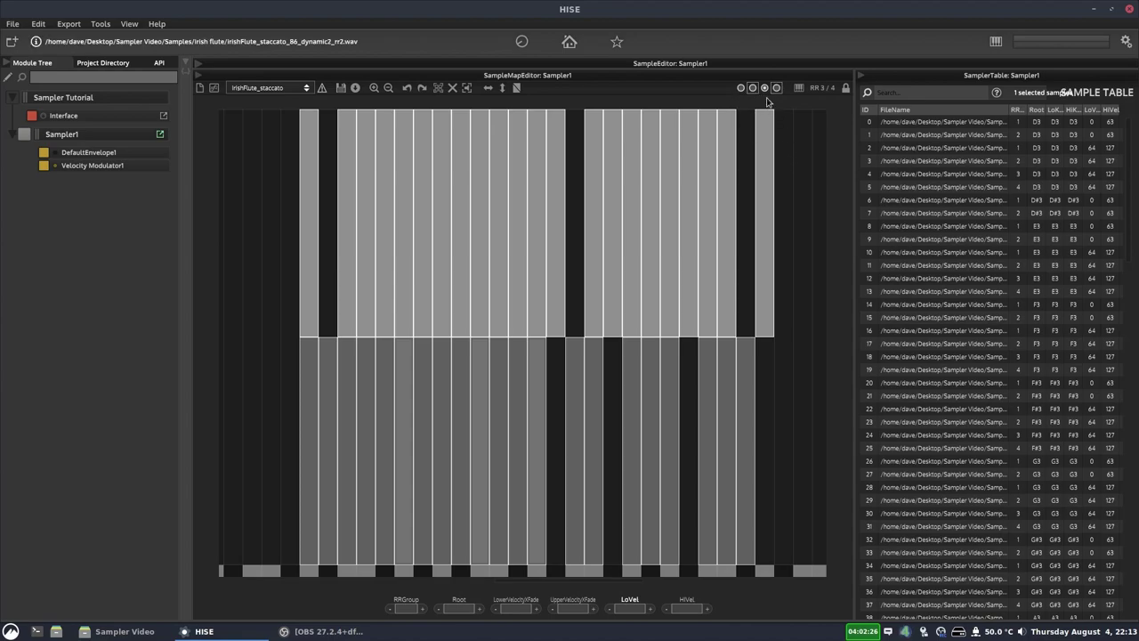
{"action": "left_click", "coordinate": [765, 88]}
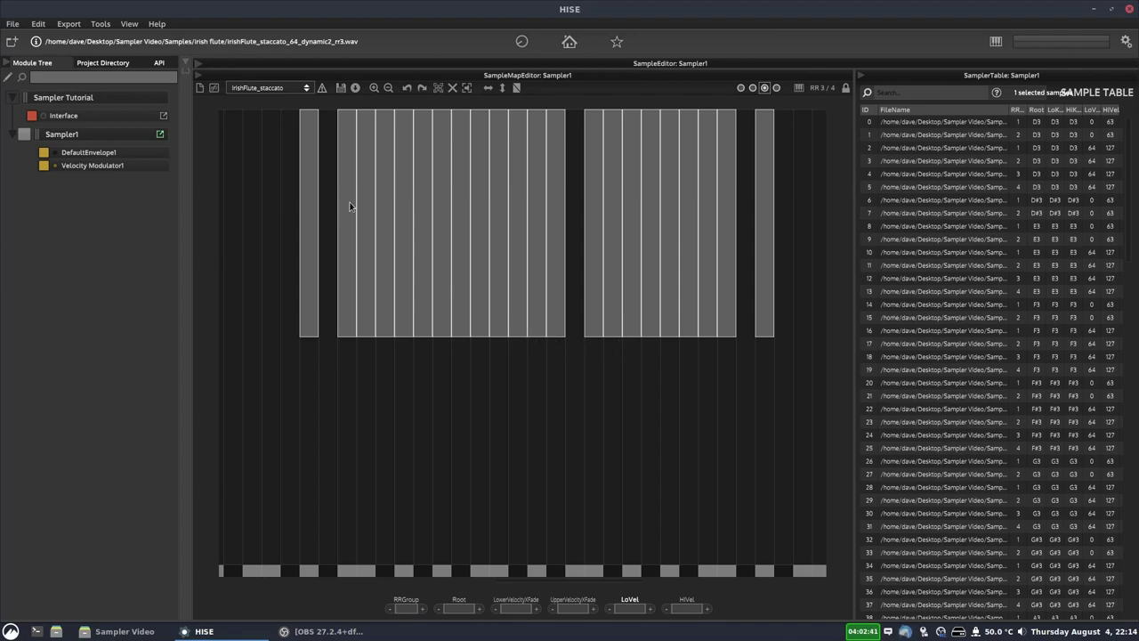
Show all round robin groups in the sample map again, then isolate group 1
{"action": "left_click", "coordinate": [741, 88]}
{"action": "left_click", "coordinate": [740, 88]}
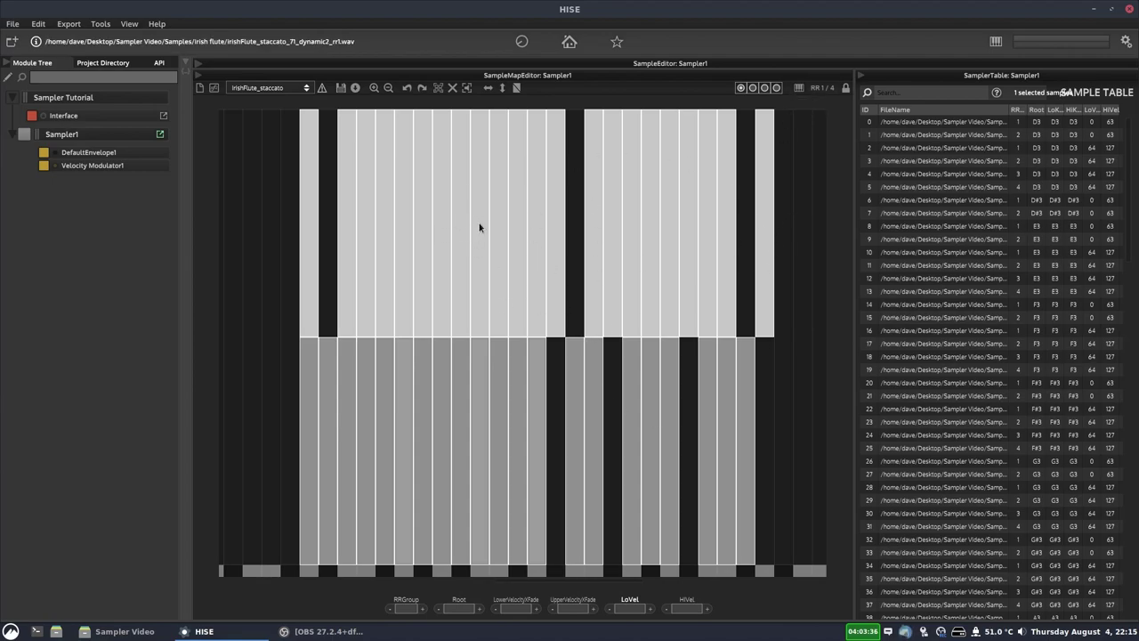
{"action": "left_click", "coordinate": [740, 89]}
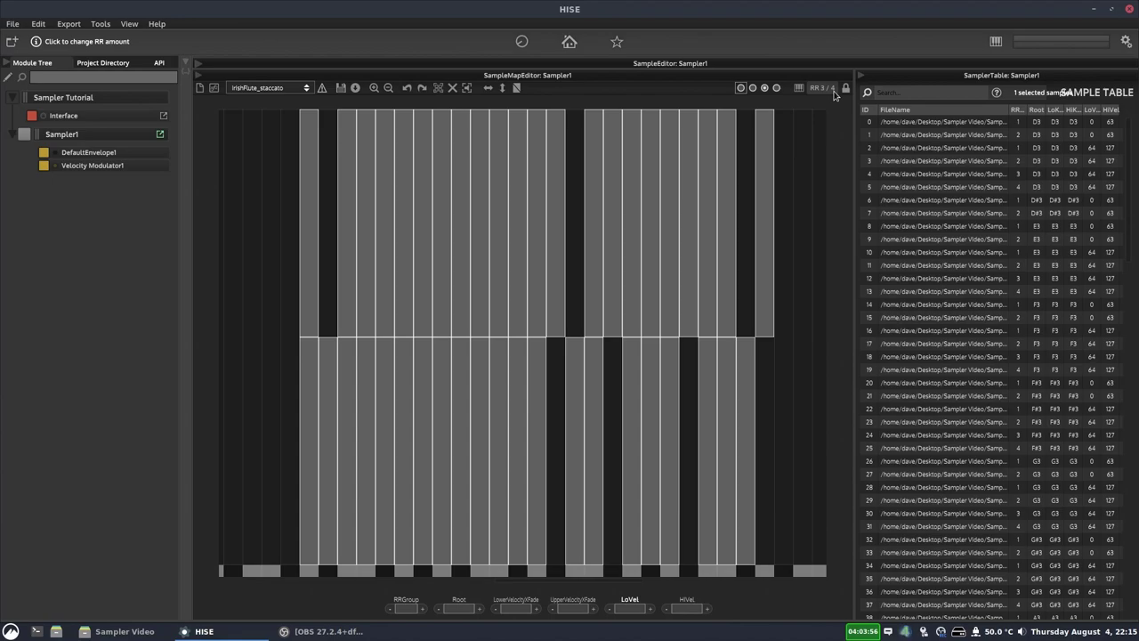
Set the number of round robin groups to 50
{"action": "left_click", "coordinate": [828, 88]}
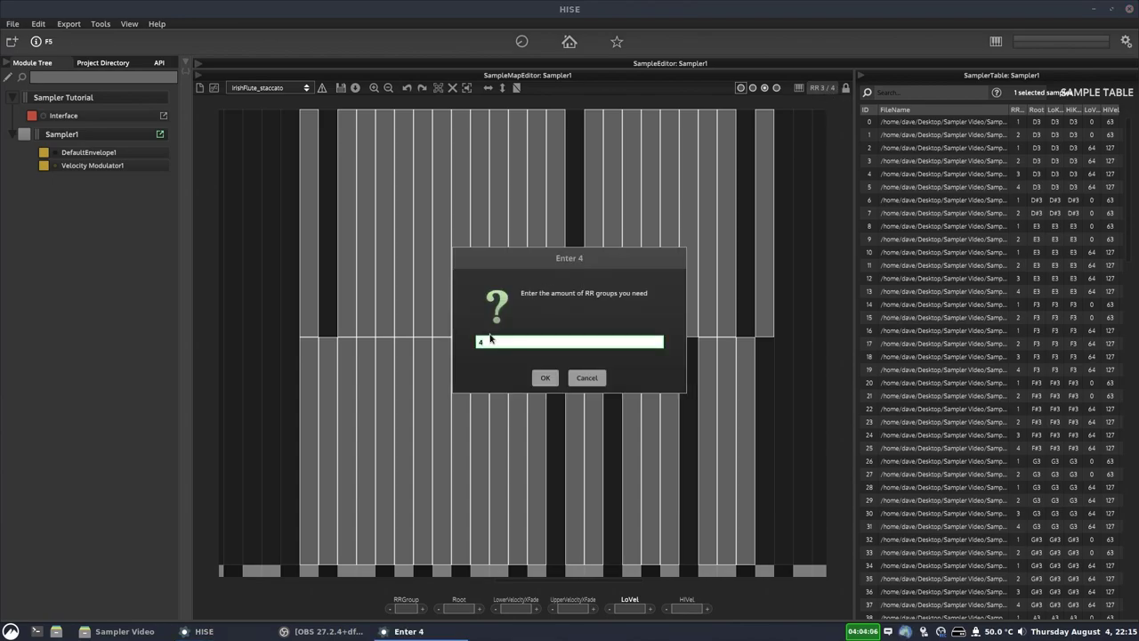
{"action": "key", "text": "BackSpace"}
{"action": "type", "text": "50"}
{"action": "left_click", "coordinate": [548, 378]}
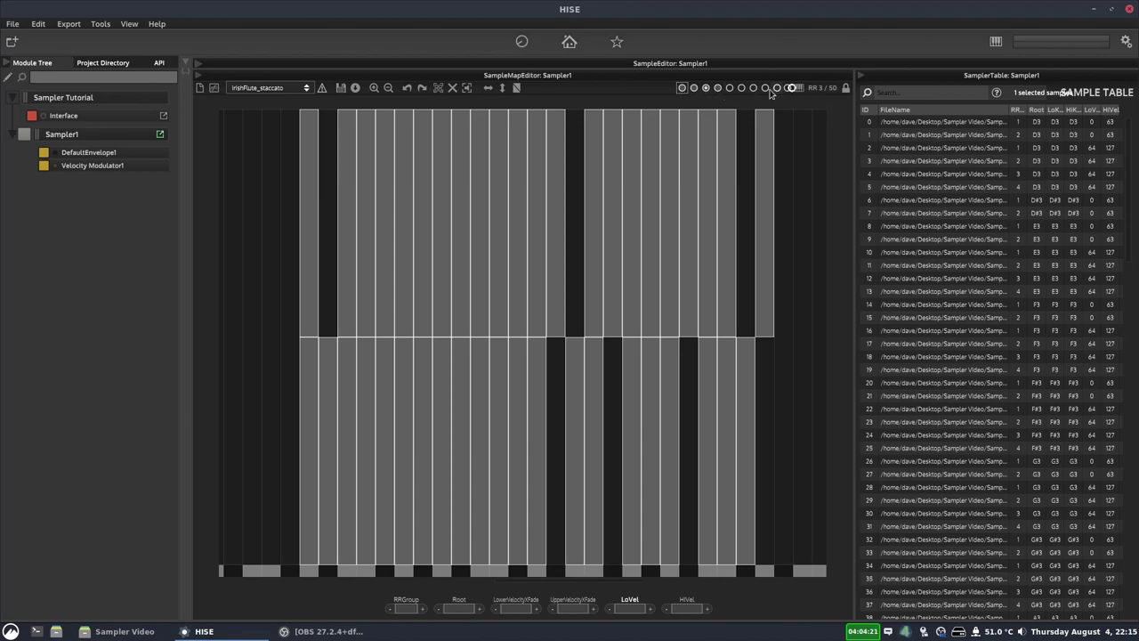
Display RR Group 12, RR Group 36 and RR Group 2 in turn from the list of groups
{"action": "right_click", "coordinate": [706, 88]}
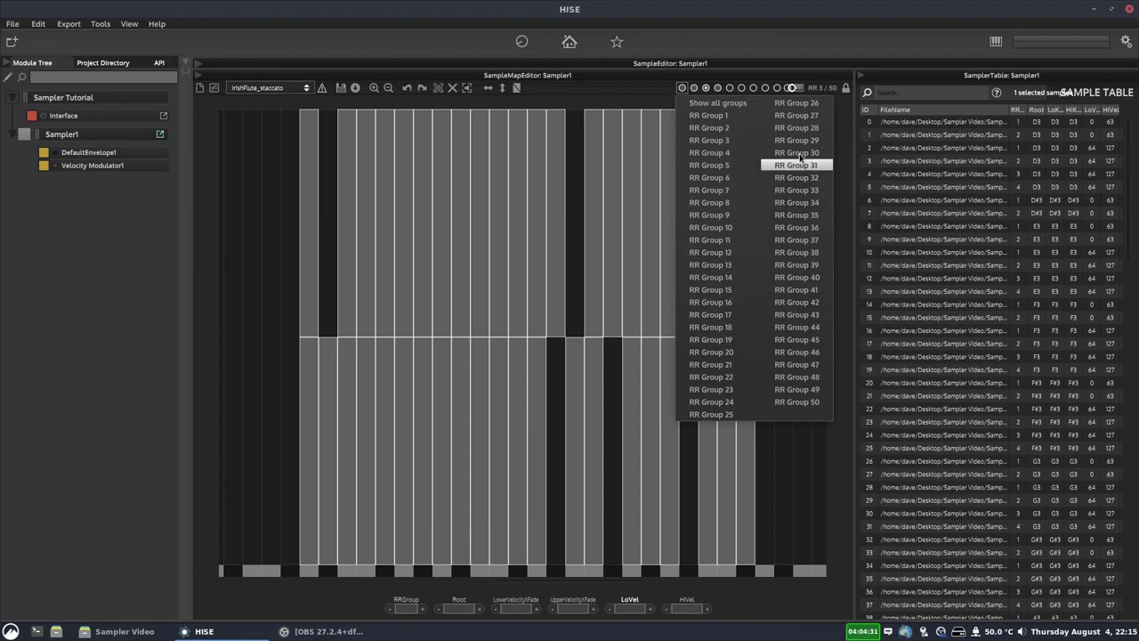
{"action": "left_click", "coordinate": [712, 252]}
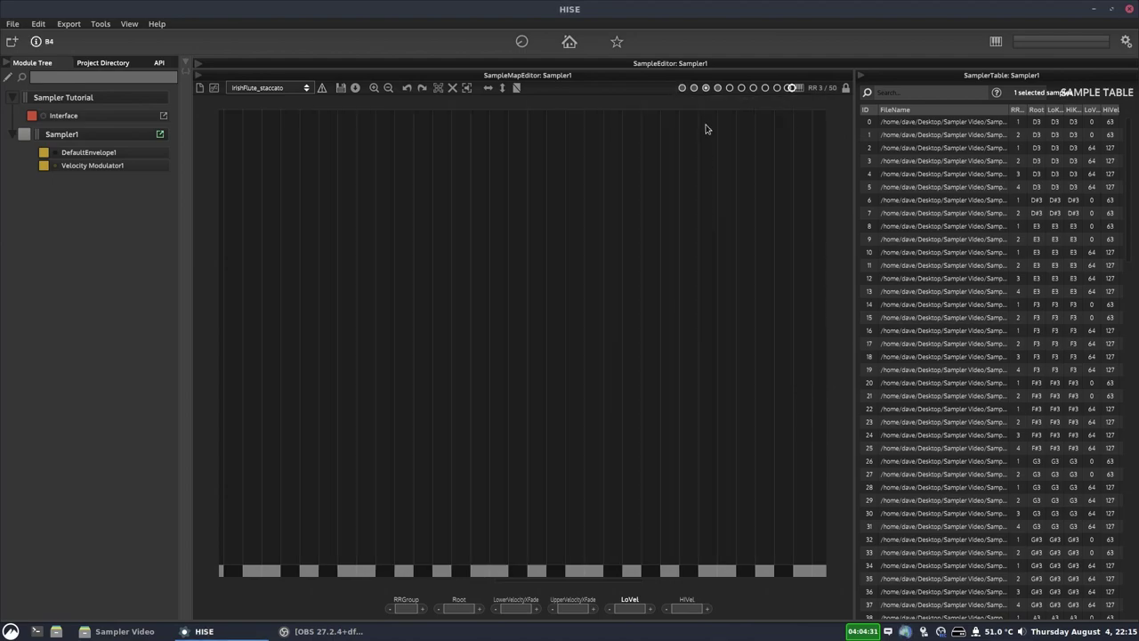
{"action": "right_click", "coordinate": [718, 89]}
{"action": "left_click", "coordinate": [801, 227]}
{"action": "right_click", "coordinate": [744, 88]}
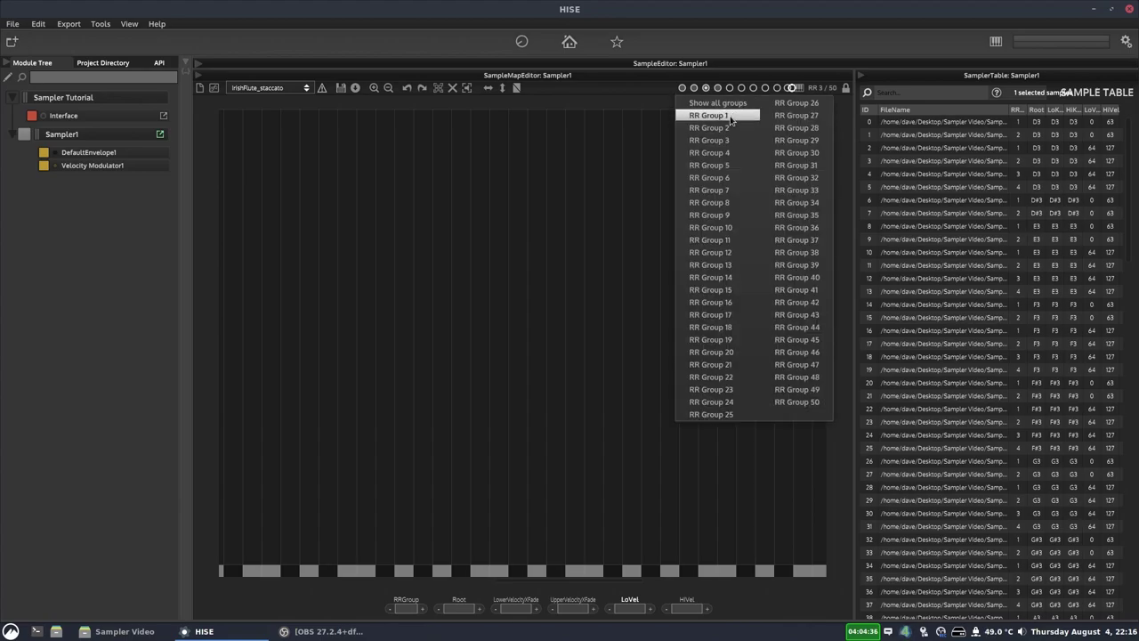
{"action": "left_click", "coordinate": [731, 117]}
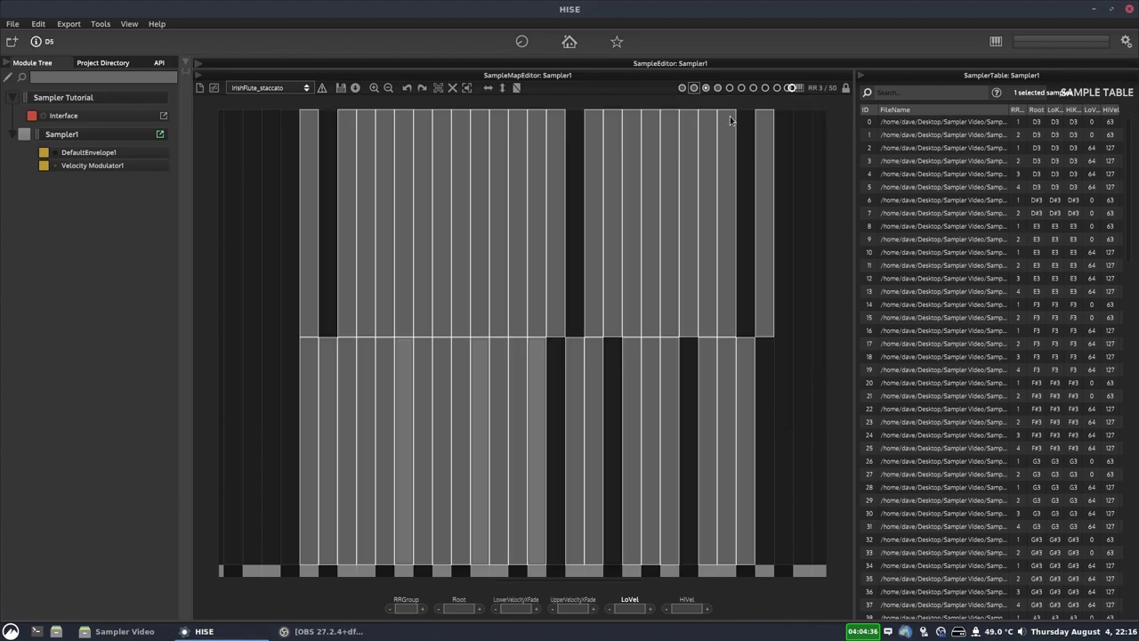
Set the number of round robin groups to 4
{"action": "left_click", "coordinate": [821, 88]}
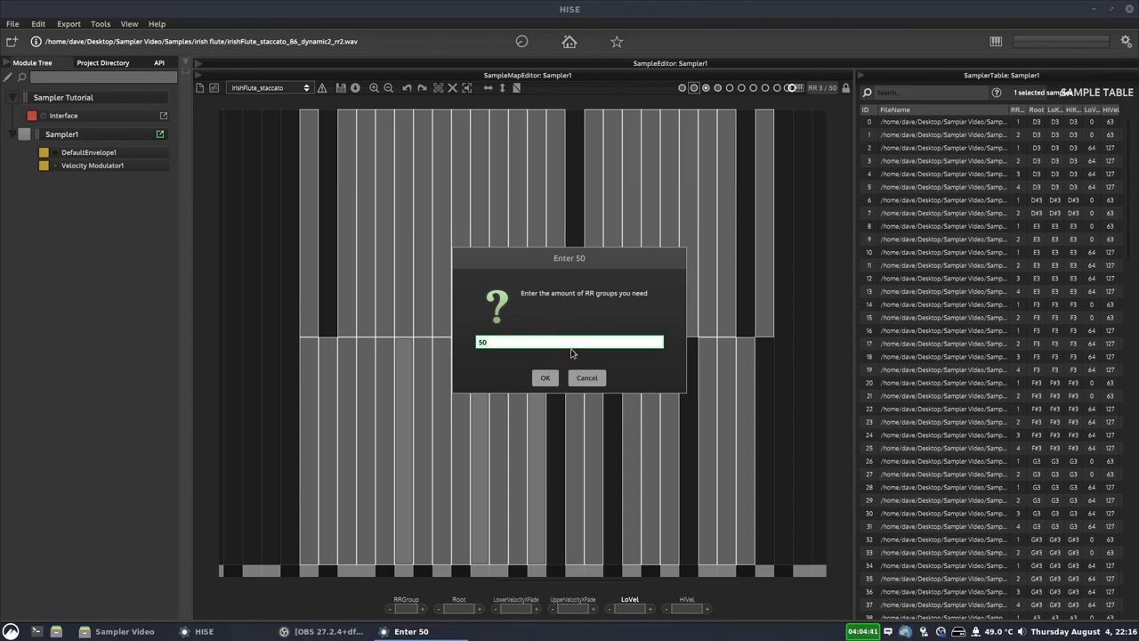
{"action": "key", "text": "BackSpace"}
{"action": "key", "text": "BackSpace"}
{"action": "type", "text": "4"}
{"action": "left_click", "coordinate": [545, 377]}
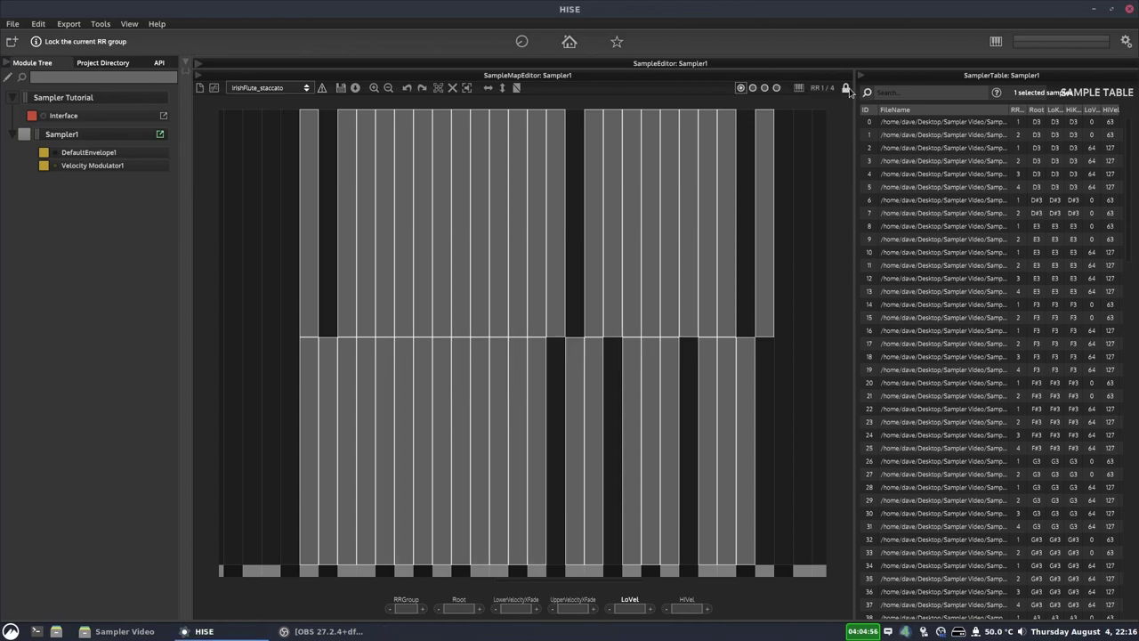
Try out the lock on the current round robin group while playing notes, then release it
{"action": "left_click", "coordinate": [846, 89]}
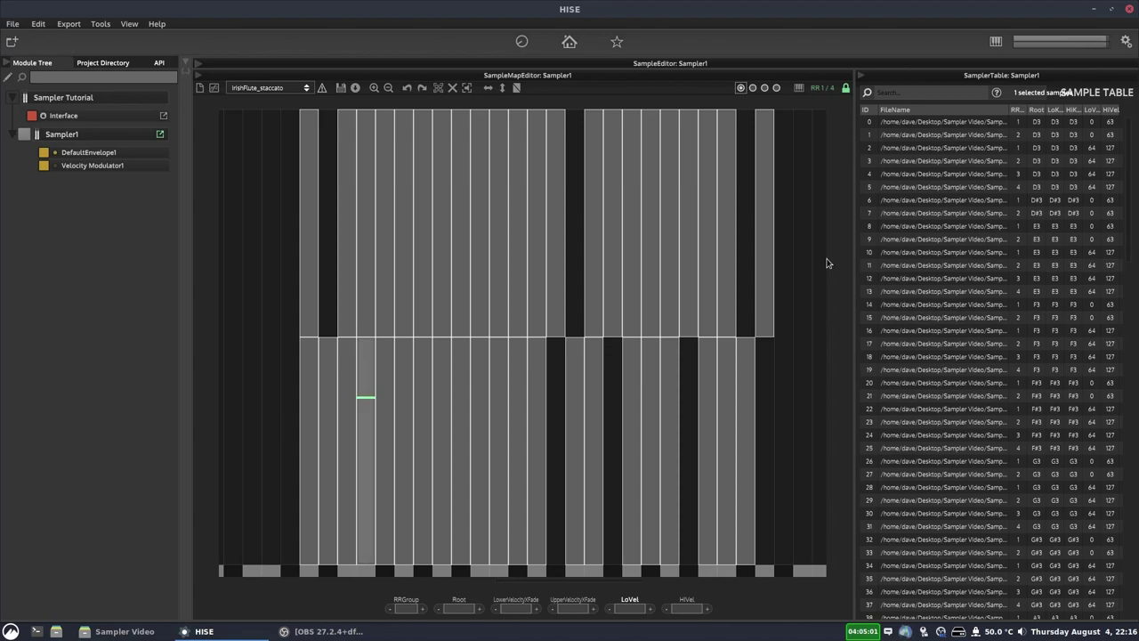
{"action": "left_click", "coordinate": [845, 89]}
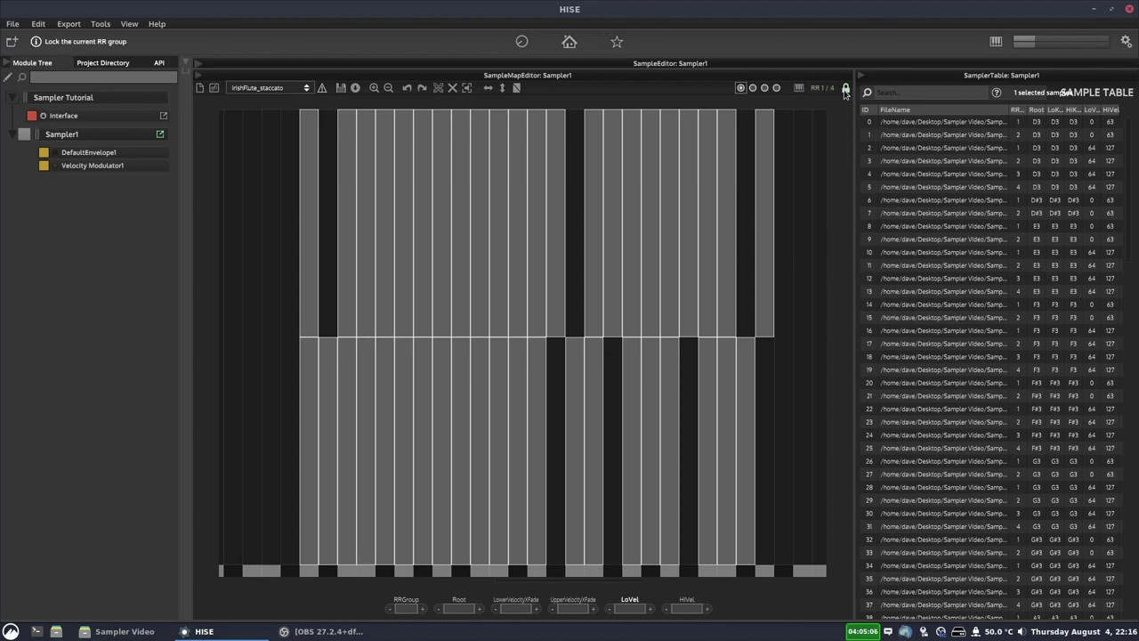
{"action": "left_click", "coordinate": [845, 89]}
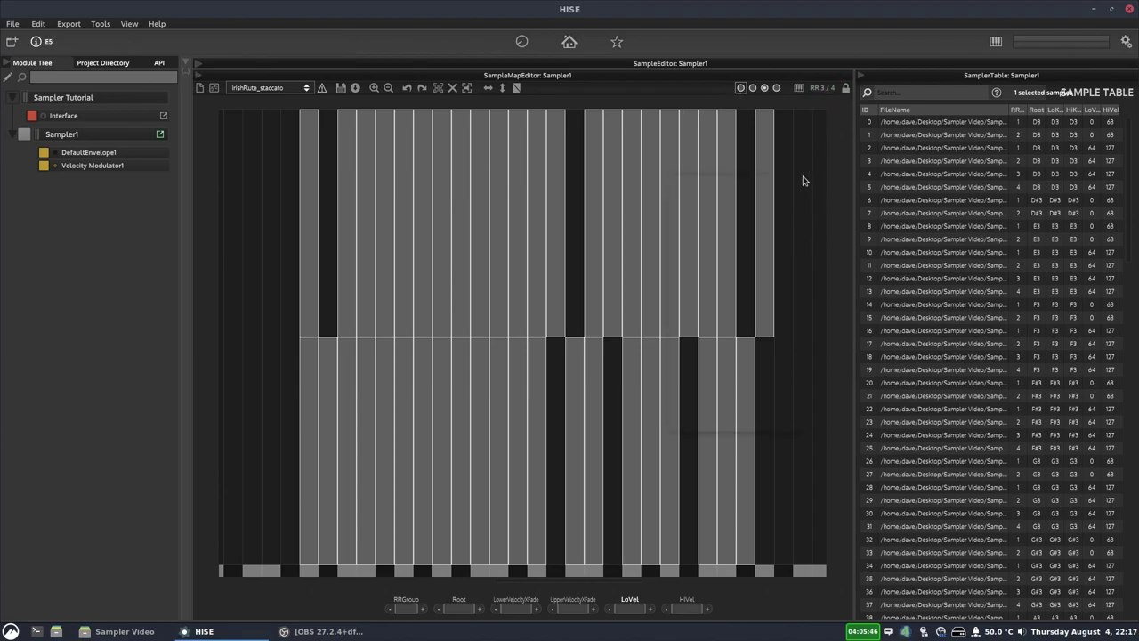
Try out locking MIDI input to RR Group #1 from the sample map's options, and unlock it again
{"action": "right_click", "coordinate": [814, 161]}
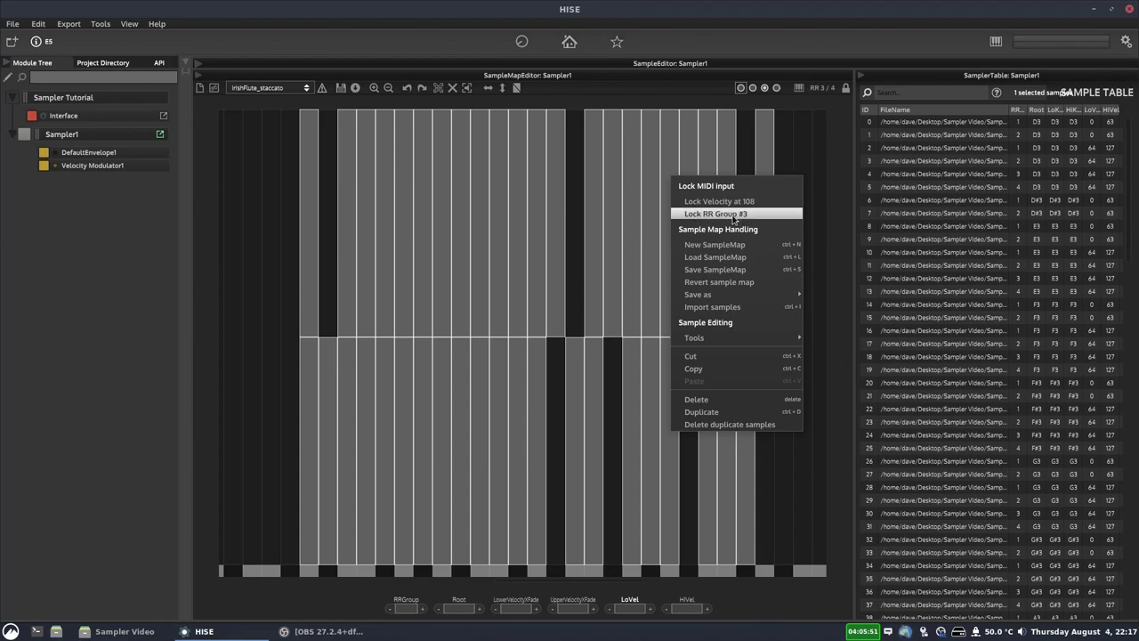
{"action": "left_click", "coordinate": [800, 132]}
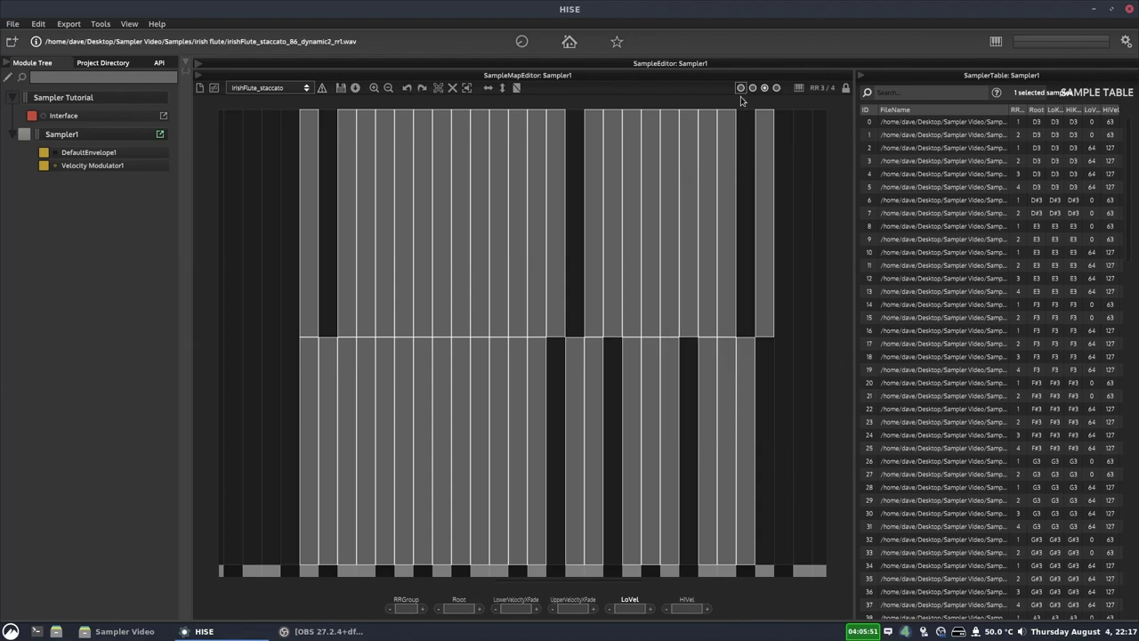
{"action": "right_click", "coordinate": [799, 169]}
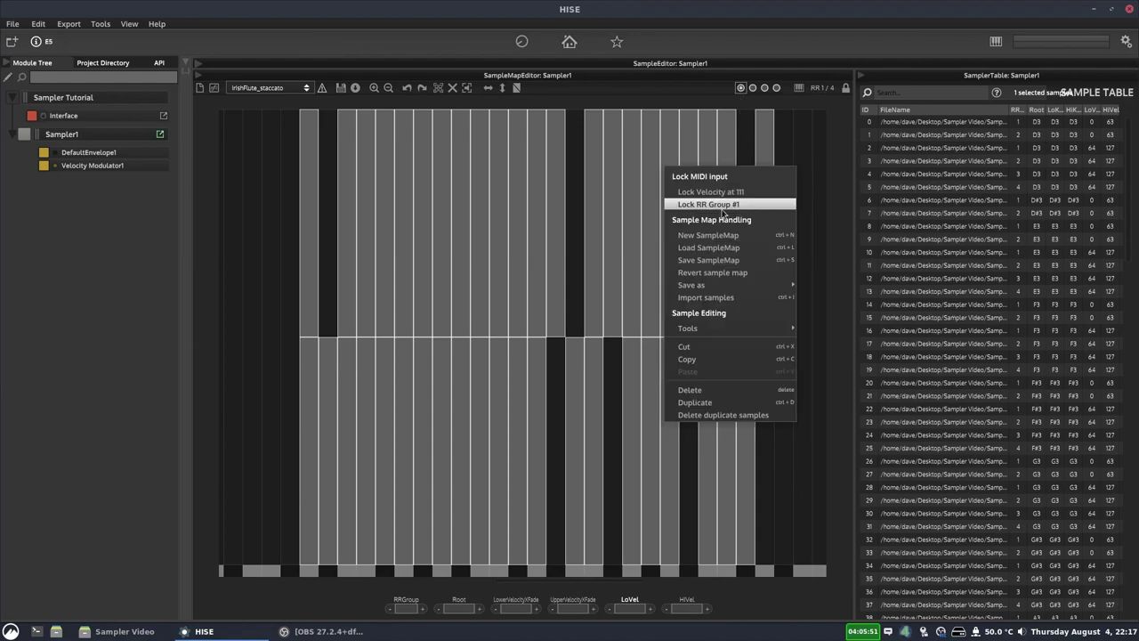
{"action": "left_click", "coordinate": [743, 206]}
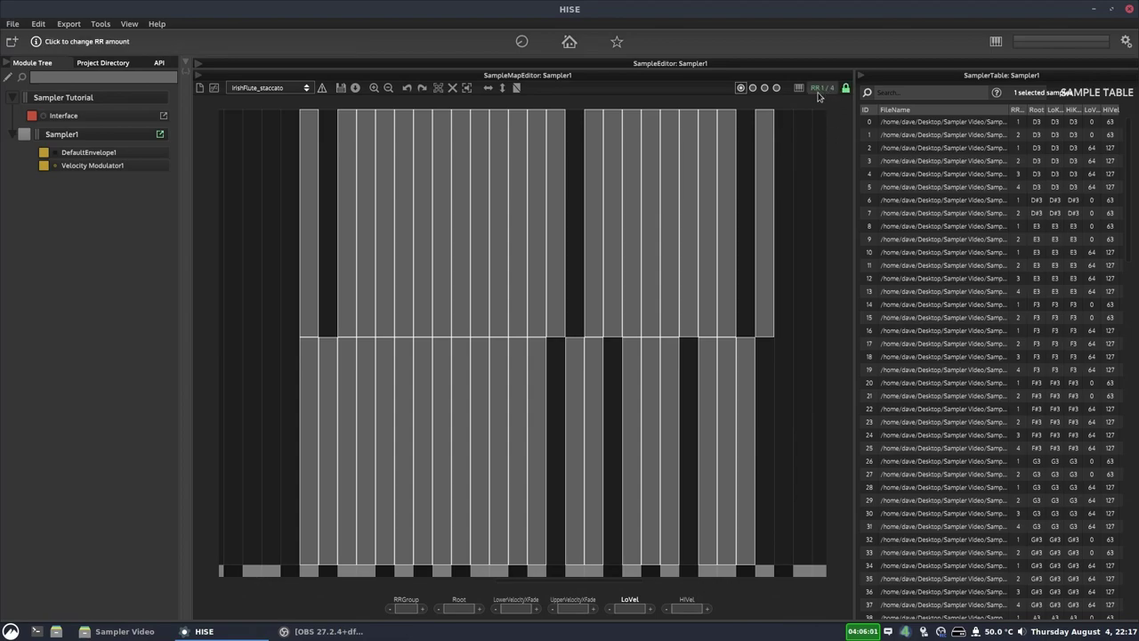
{"action": "right_click", "coordinate": [809, 163]}
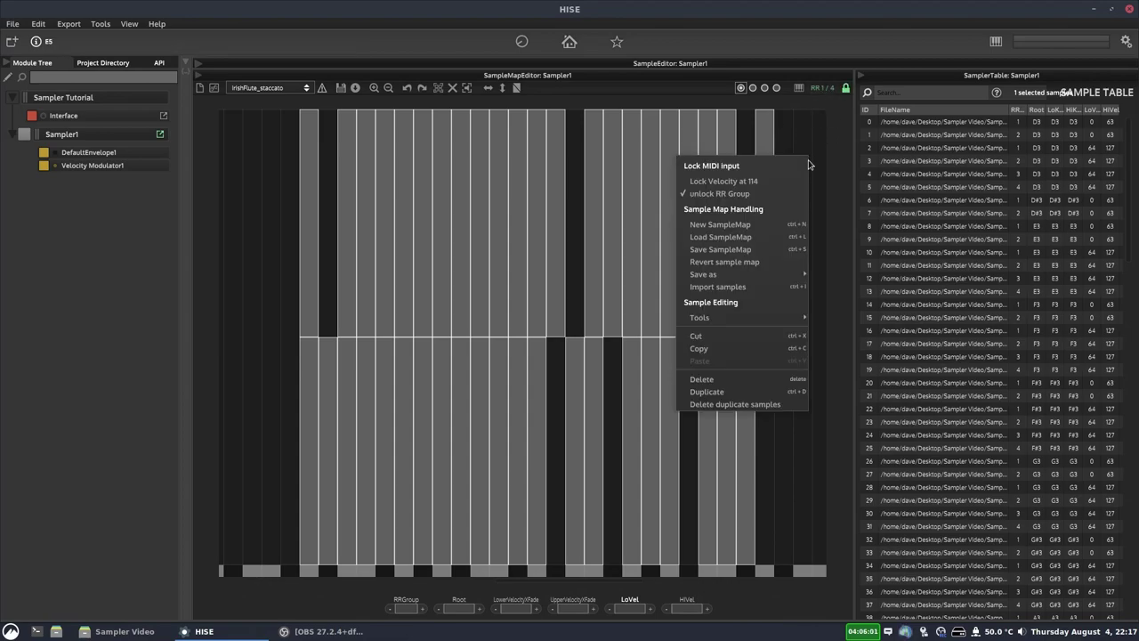
{"action": "left_click", "coordinate": [734, 196]}
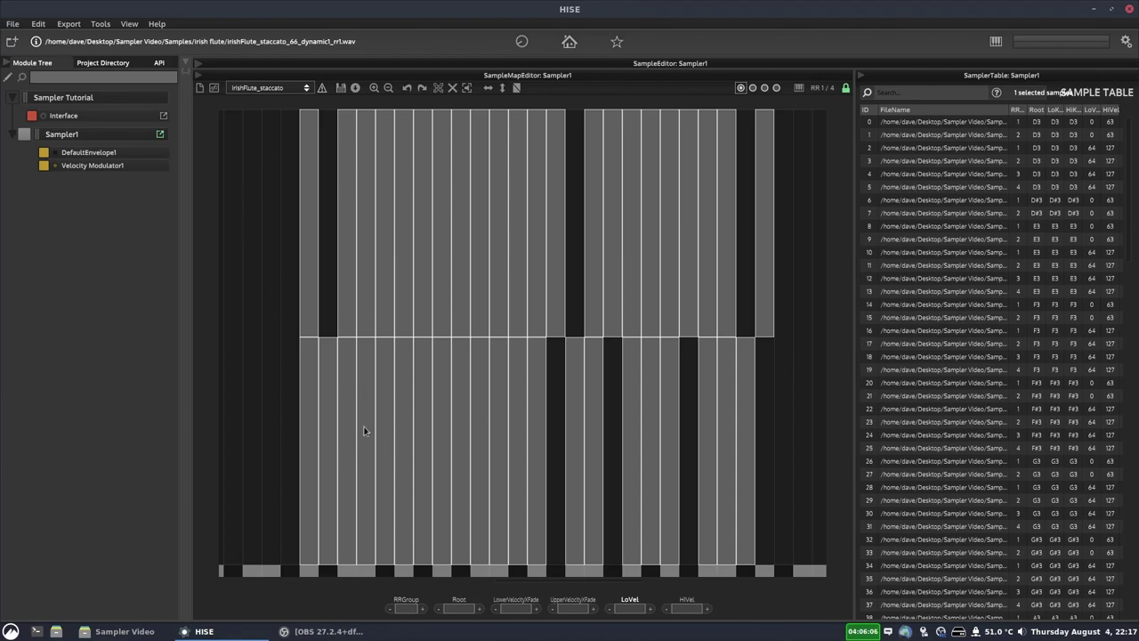
Try out locking the MIDI input velocity at 104 in the sample map, then unlock it
{"action": "right_click", "coordinate": [386, 196]}
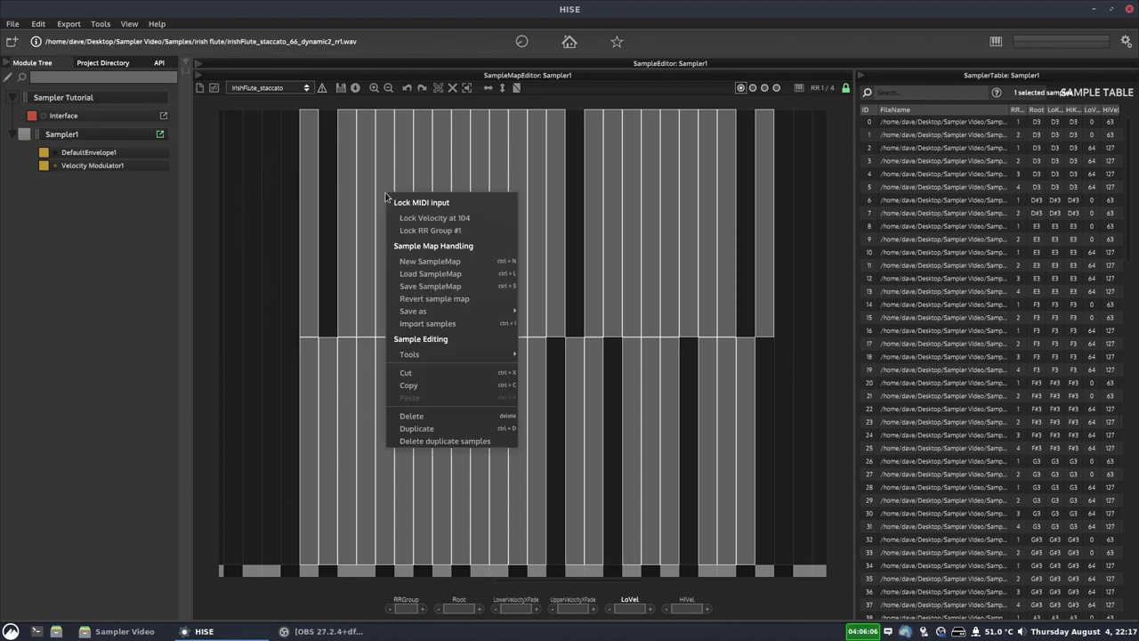
{"action": "left_click", "coordinate": [436, 220]}
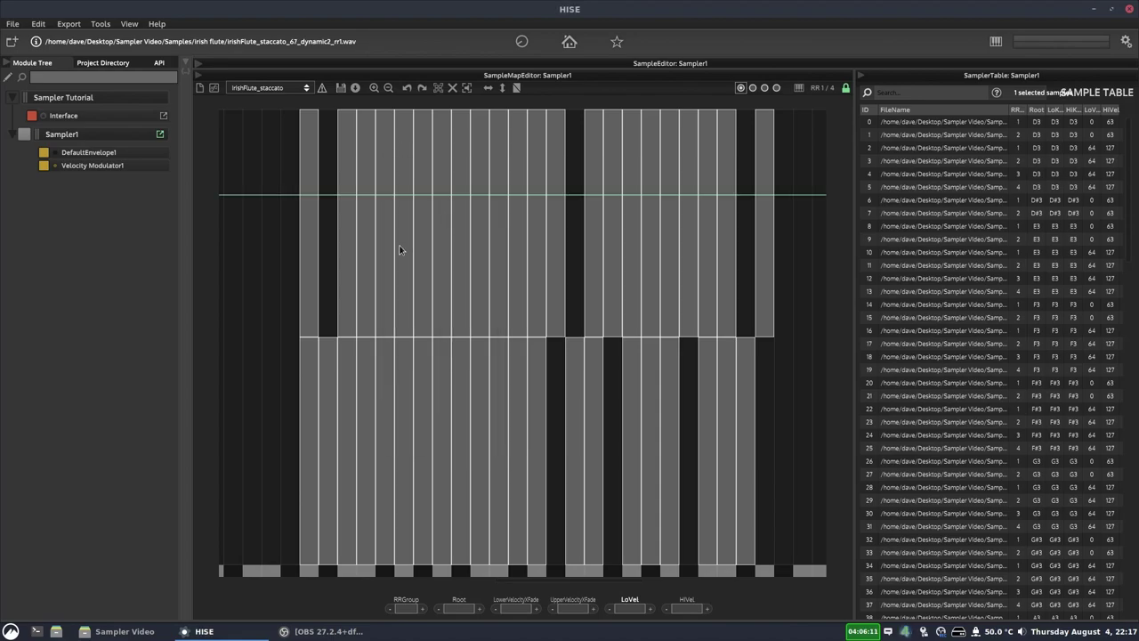
{"action": "right_click", "coordinate": [378, 175]}
{"action": "left_click", "coordinate": [406, 202]}
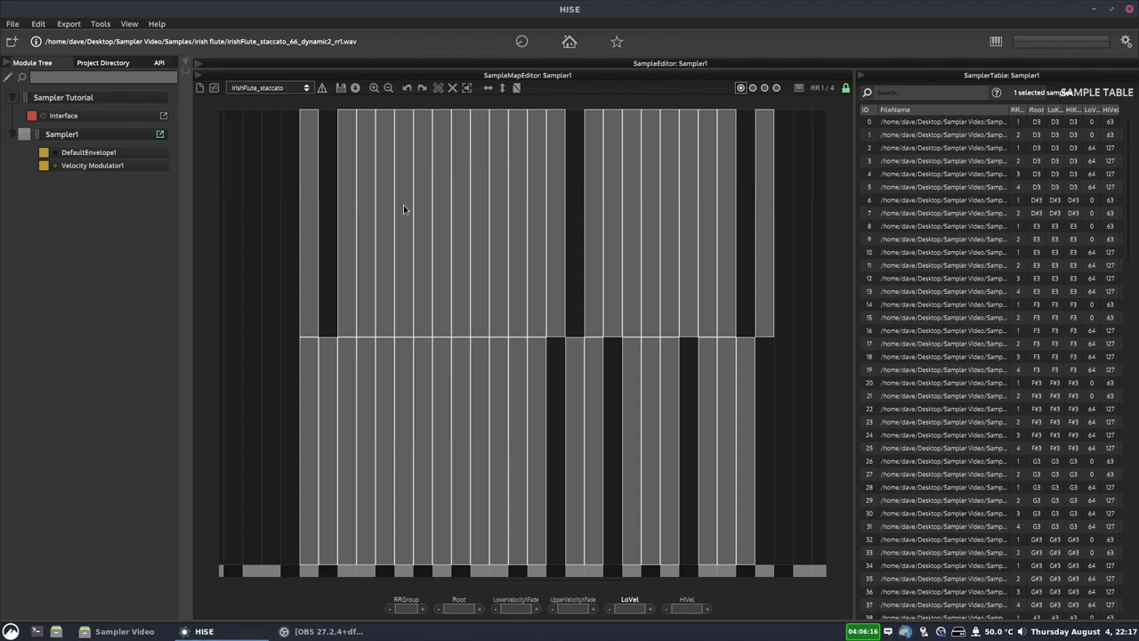
Lock the MIDI input velocity at 114 in the sample map and look over the lock line across the keyboard range
{"action": "right_click", "coordinate": [391, 285]}
{"action": "right_click", "coordinate": [381, 156]}
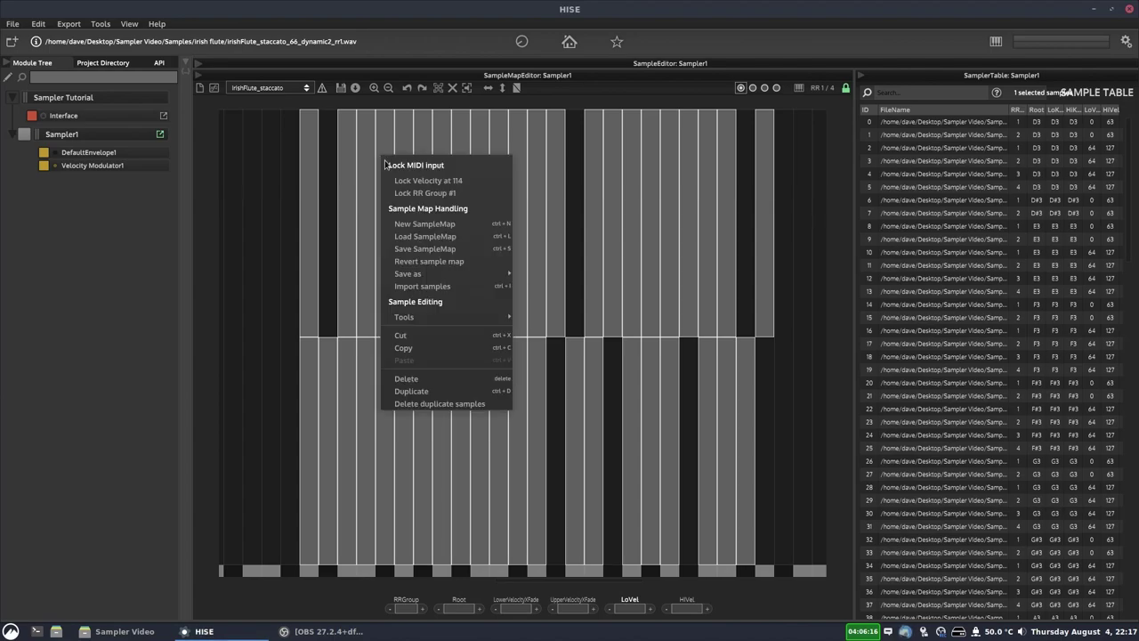
{"action": "left_click", "coordinate": [429, 182]}
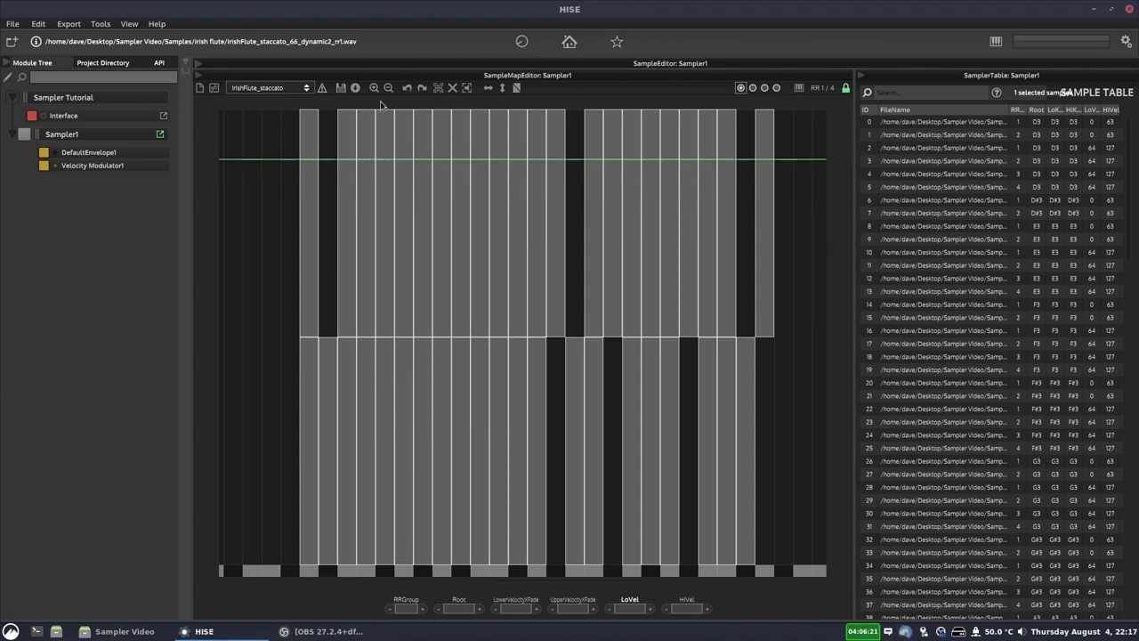
{"action": "scroll", "coordinate": [339, 143], "scroll_direction": "down", "scroll_amount": 2}
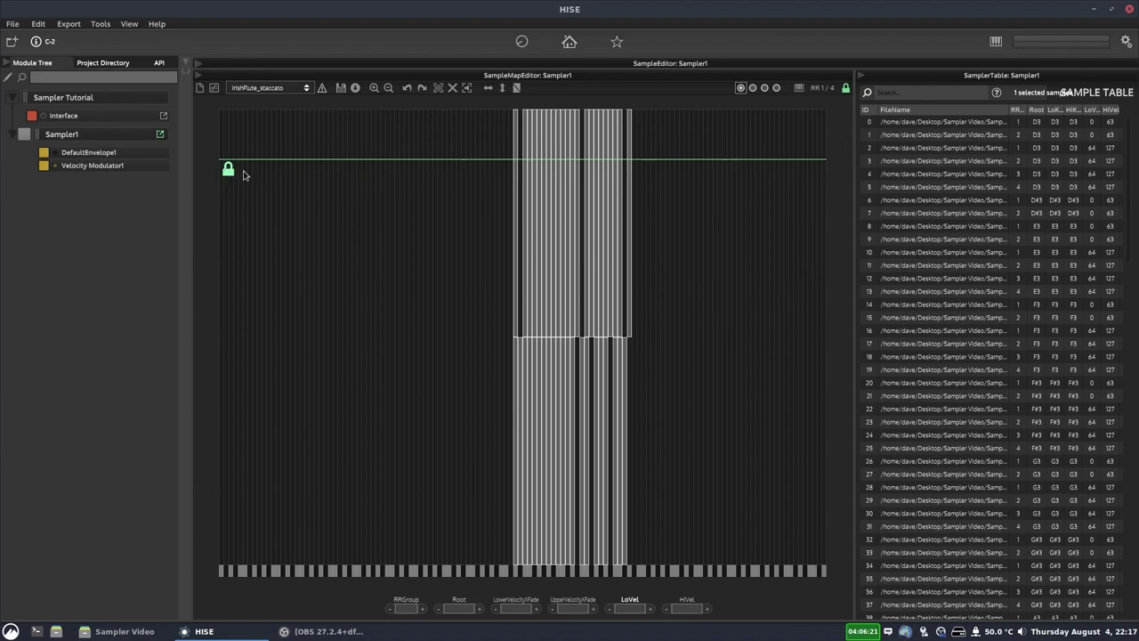
{"action": "scroll", "coordinate": [484, 555], "scroll_direction": "up", "scroll_amount": 2}
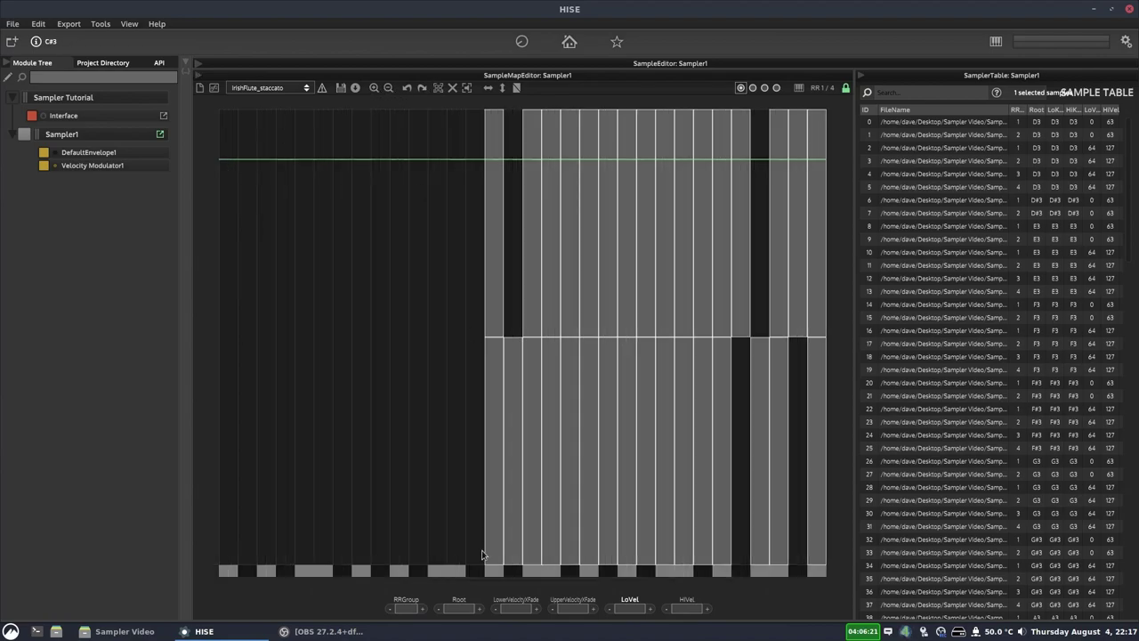
{"action": "left_click_drag", "start_coordinate": [486, 578], "coordinate": [538, 583]}
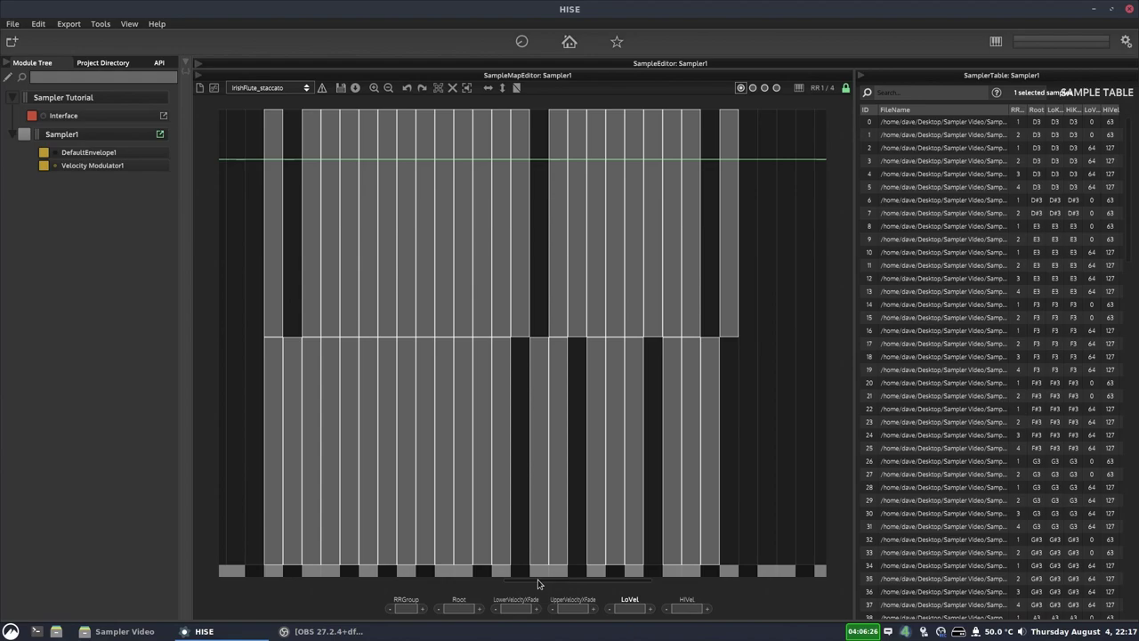
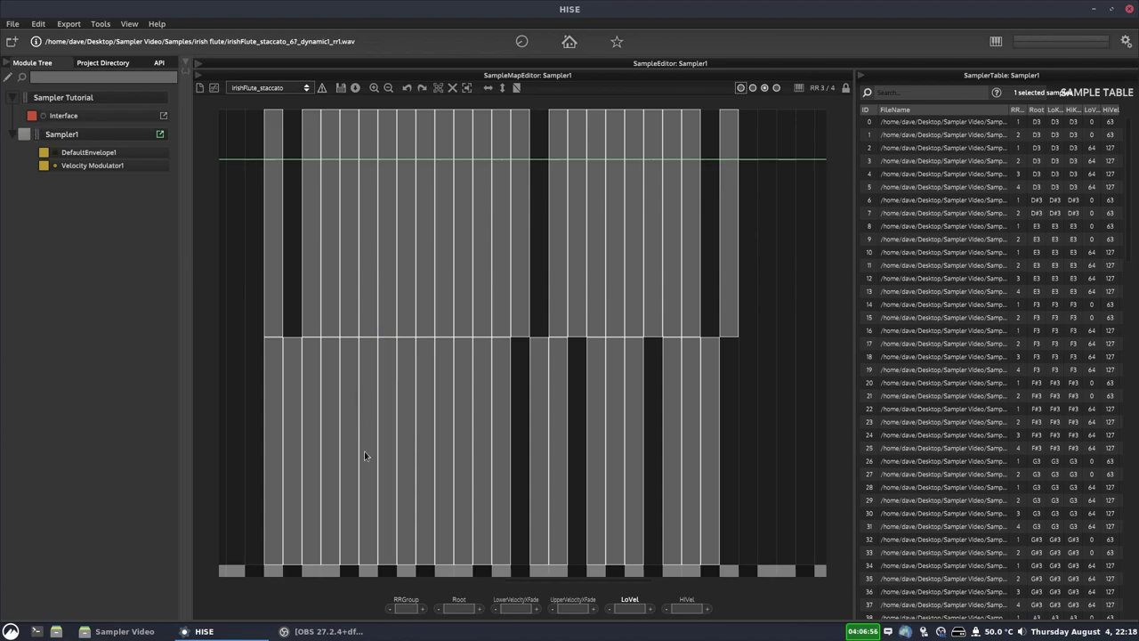
Open the Velocity Modulator1 editor and turn on its UseTable option
{"action": "left_click", "coordinate": [97, 165]}
{"action": "left_click", "coordinate": [214, 255]}
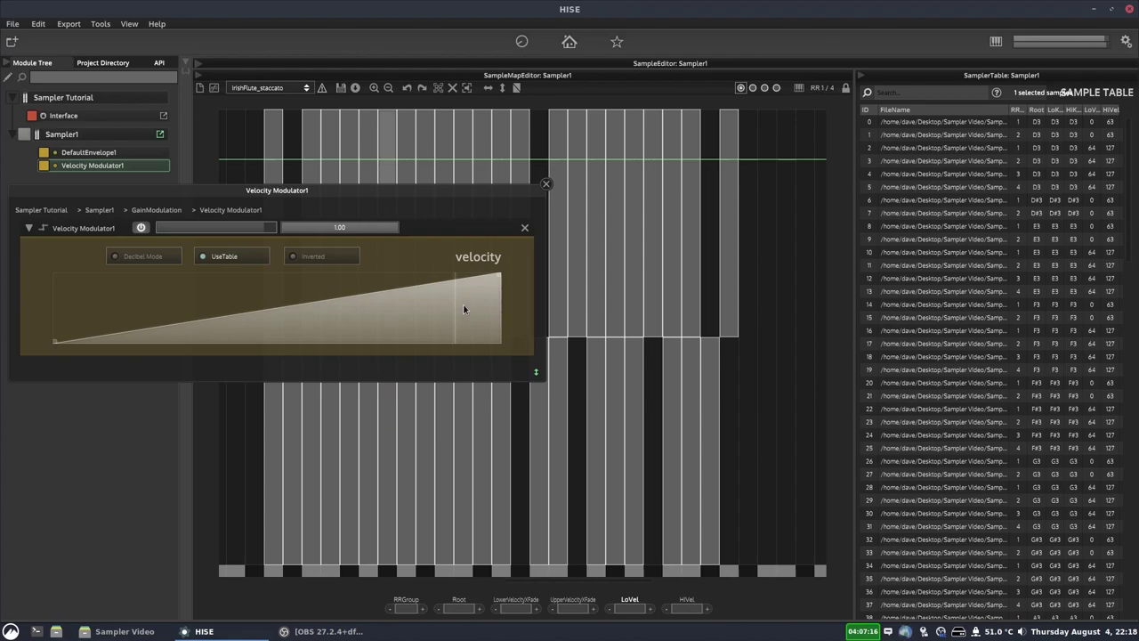
Unlock the MIDI input velocity in the sample map and close the Velocity Modulator1 editor
{"action": "right_click", "coordinate": [635, 182]}
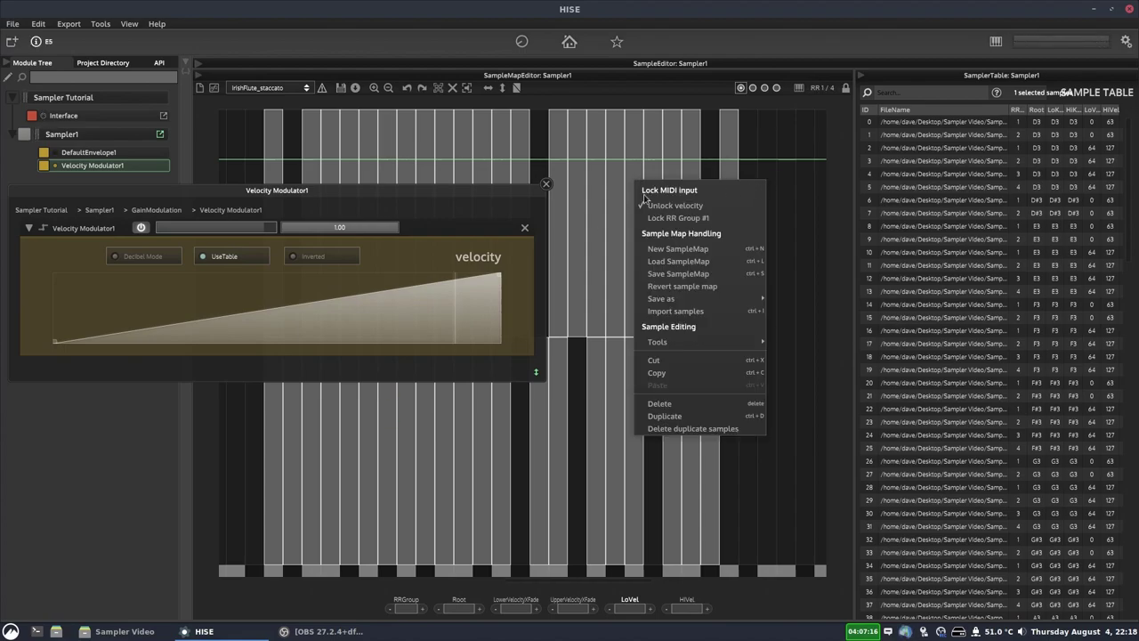
{"action": "left_click", "coordinate": [669, 205]}
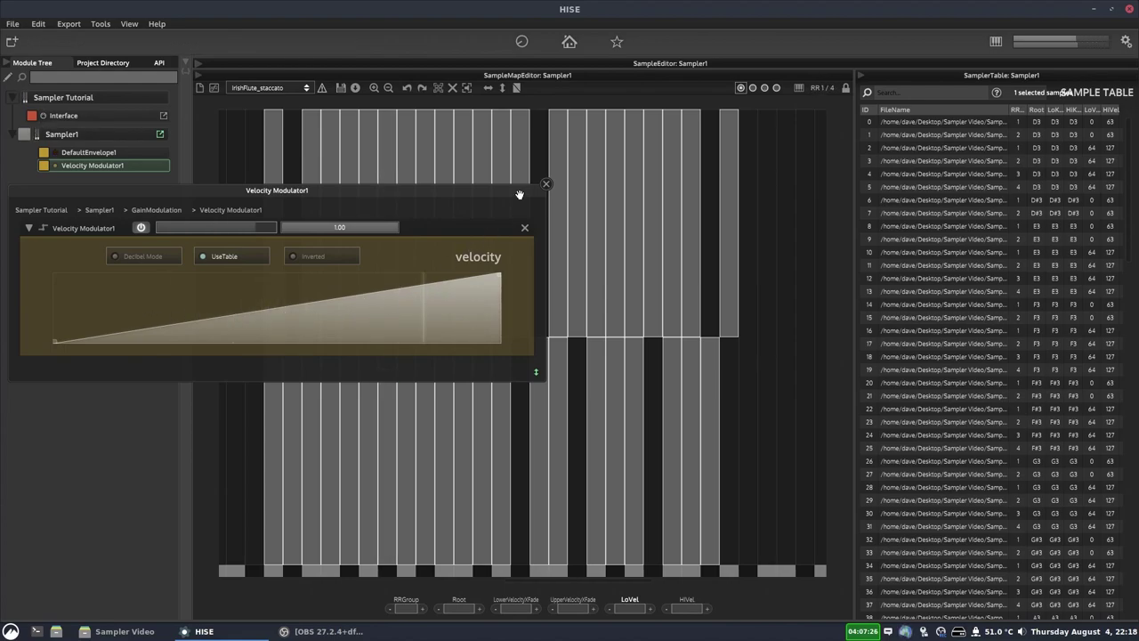
{"action": "left_click", "coordinate": [547, 185]}
{"action": "right_click", "coordinate": [769, 179]}
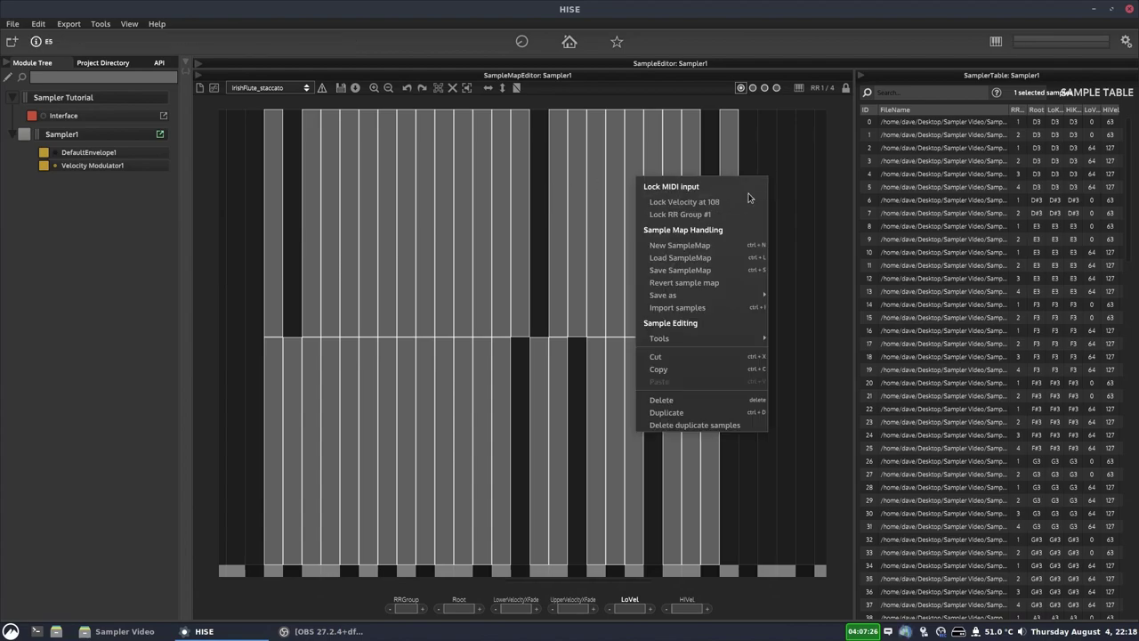
{"action": "left_click", "coordinate": [783, 137]}
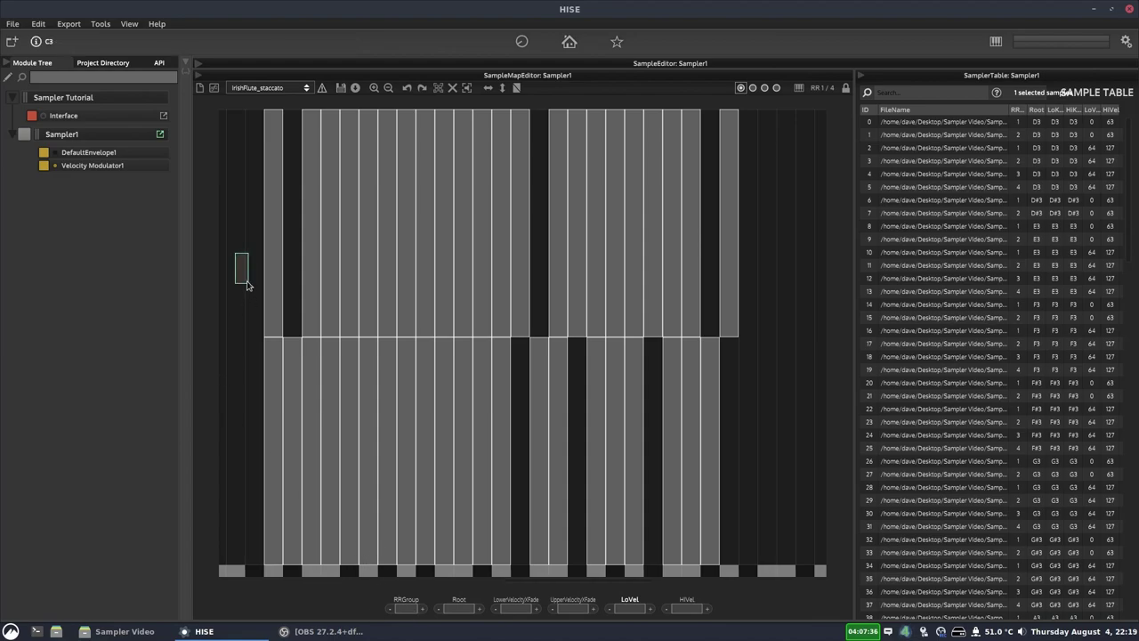
Move the lower velocity layer's samples to RR group 3, and display group 3 and then group 1
{"action": "left_click_drag", "start_coordinate": [245, 372], "coordinate": [776, 501]}
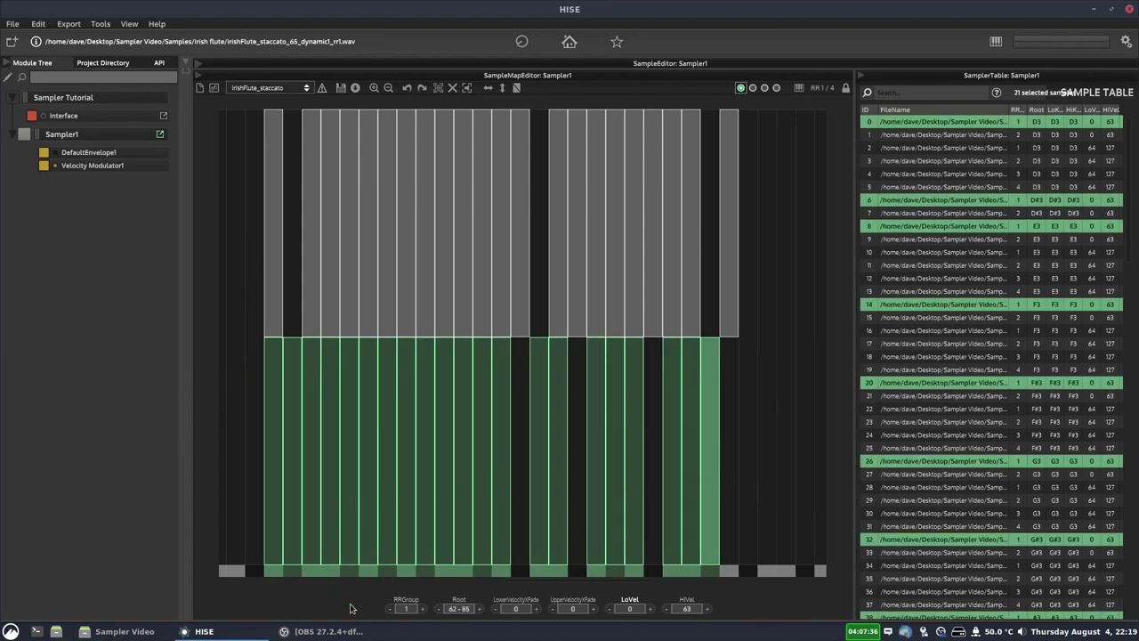
{"action": "left_click", "coordinate": [406, 609]}
{"action": "left_click", "coordinate": [763, 89]}
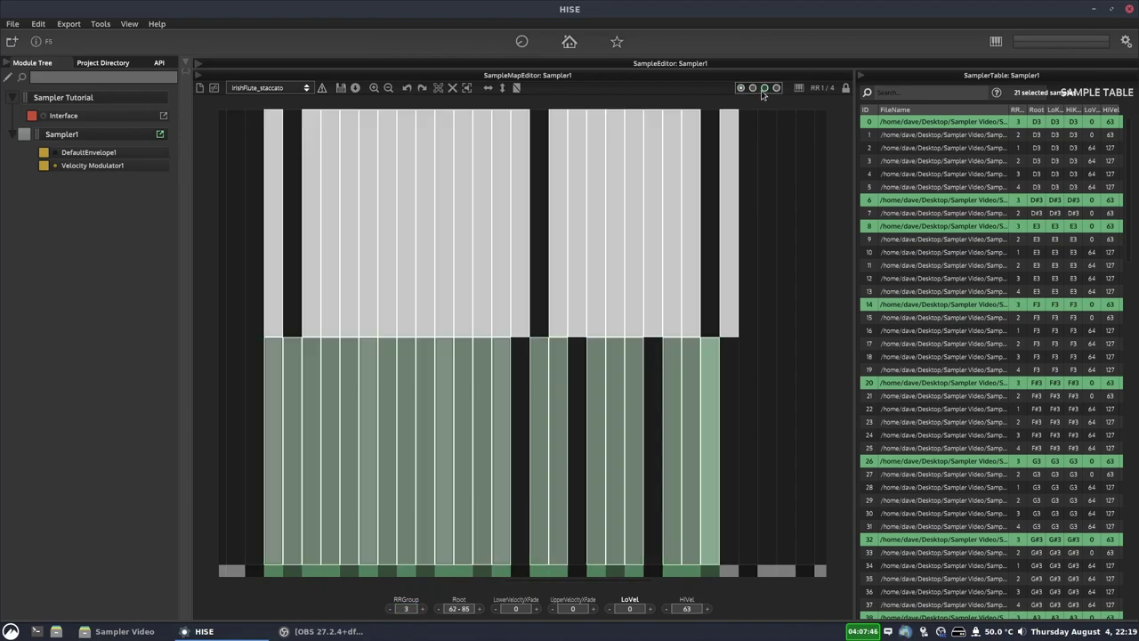
{"action": "left_click", "coordinate": [764, 88]}
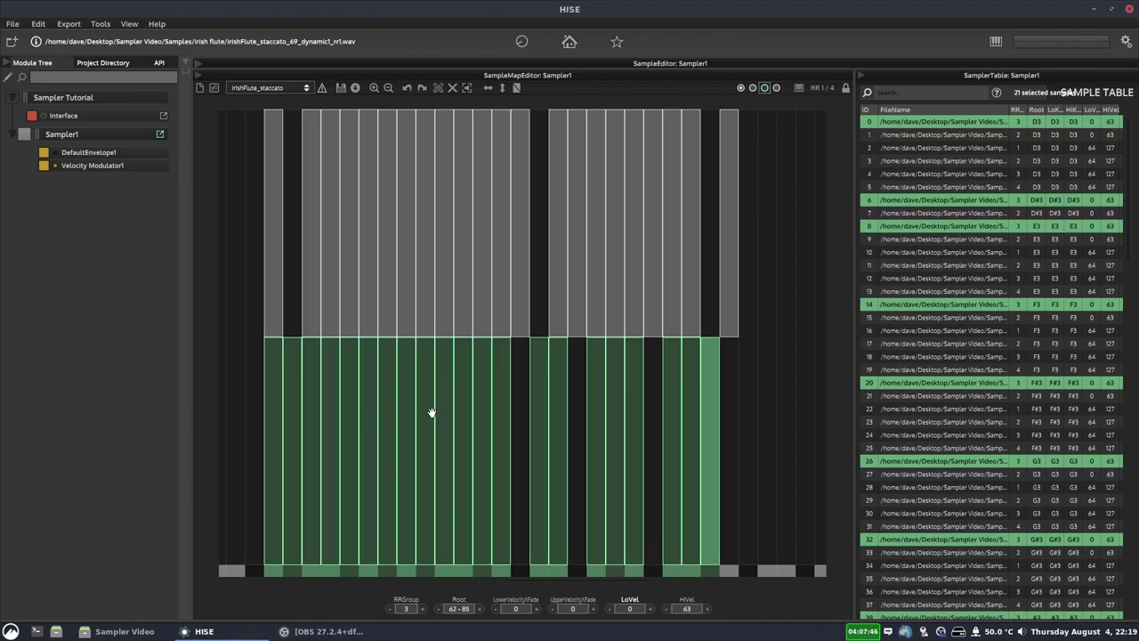
{"action": "left_click", "coordinate": [740, 88]}
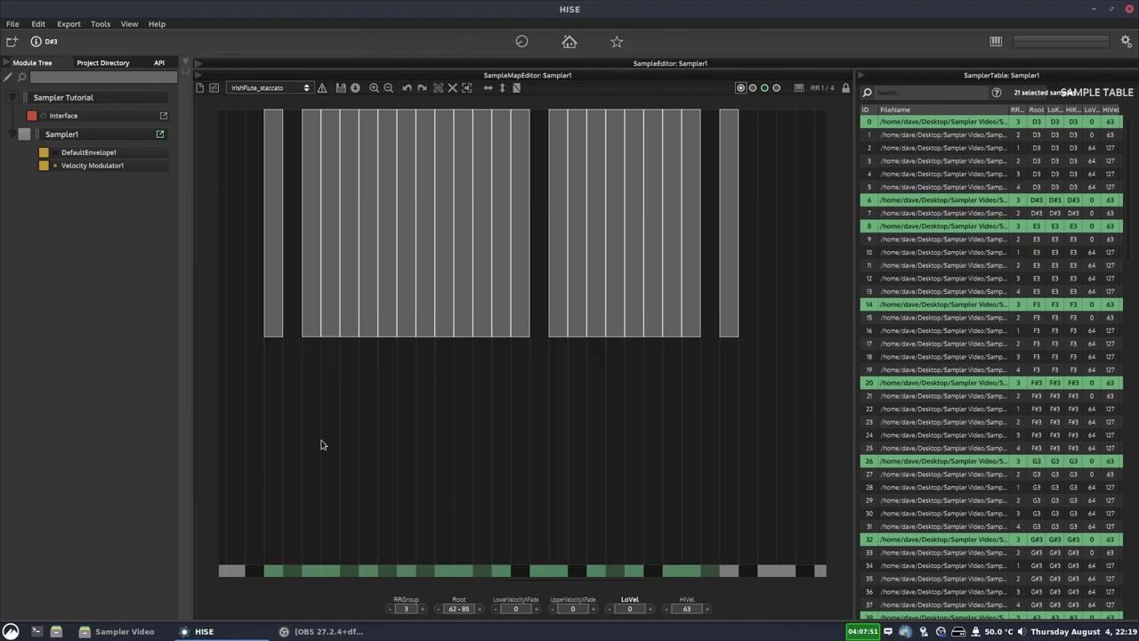
Set the RR group of the selected lower-layer samples back to 1 and display group 1
{"action": "left_click", "coordinate": [406, 609]}
{"action": "type", "text": "1"}
{"action": "key", "text": "Return"}
{"action": "left_click", "coordinate": [741, 88]}
{"action": "left_click", "coordinate": [741, 89]}
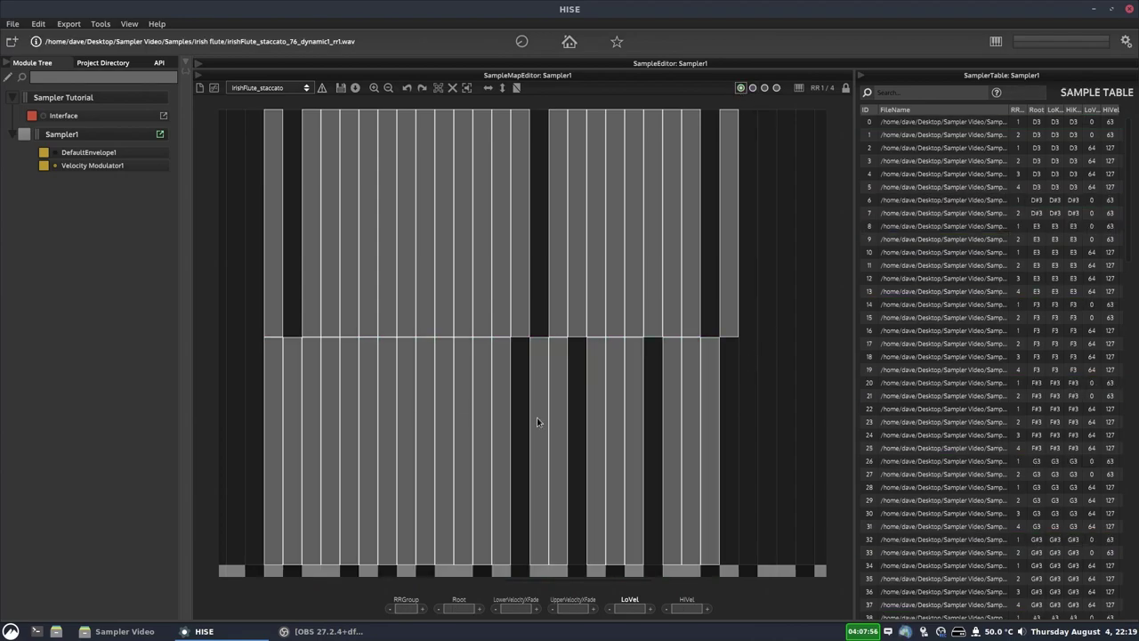
Compare the Root value for all lower-layer samples, for the D3 sample alone and for the lowest ten samples
{"action": "left_click_drag", "start_coordinate": [759, 340], "coordinate": [200, 460]}
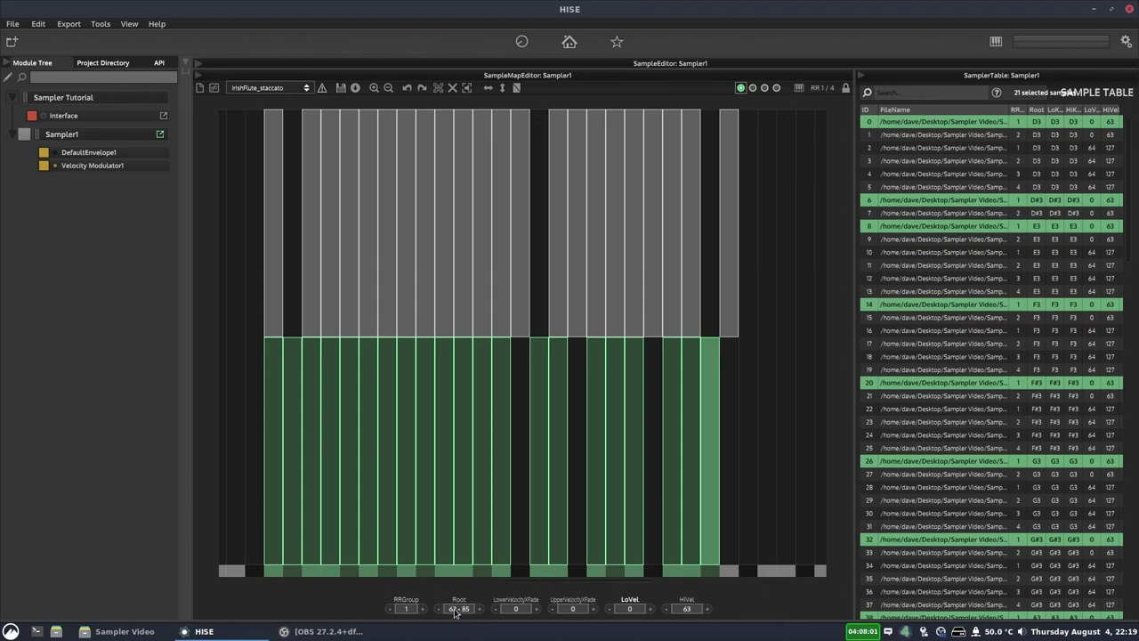
{"action": "left_click", "coordinate": [241, 483]}
{"action": "left_click", "coordinate": [273, 469]}
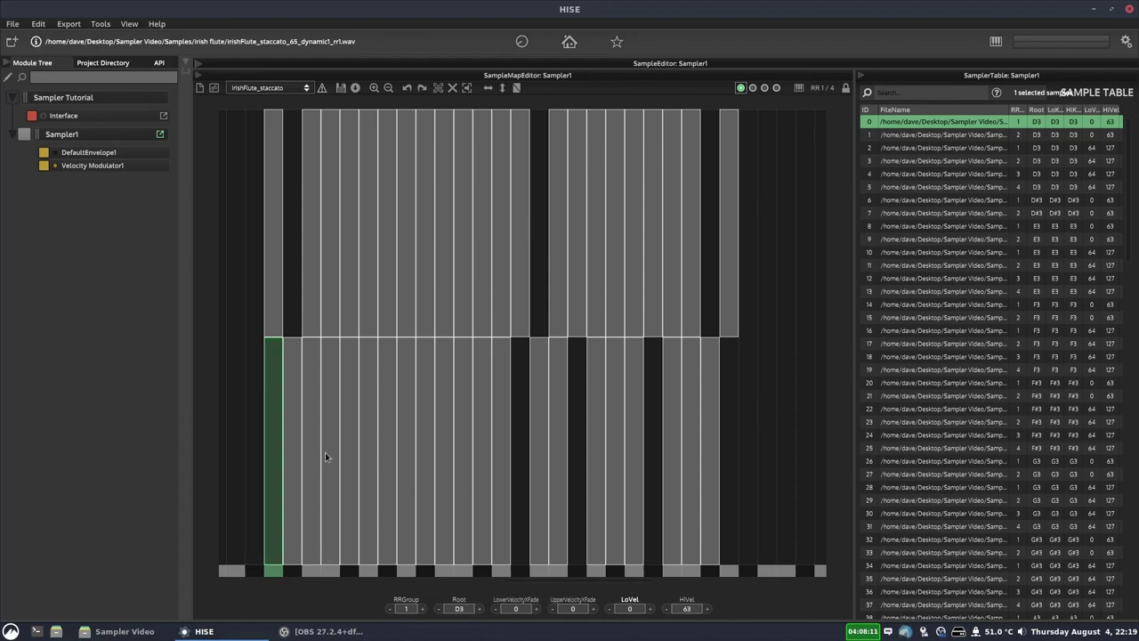
{"action": "left_click_drag", "start_coordinate": [249, 440], "coordinate": [452, 465]}
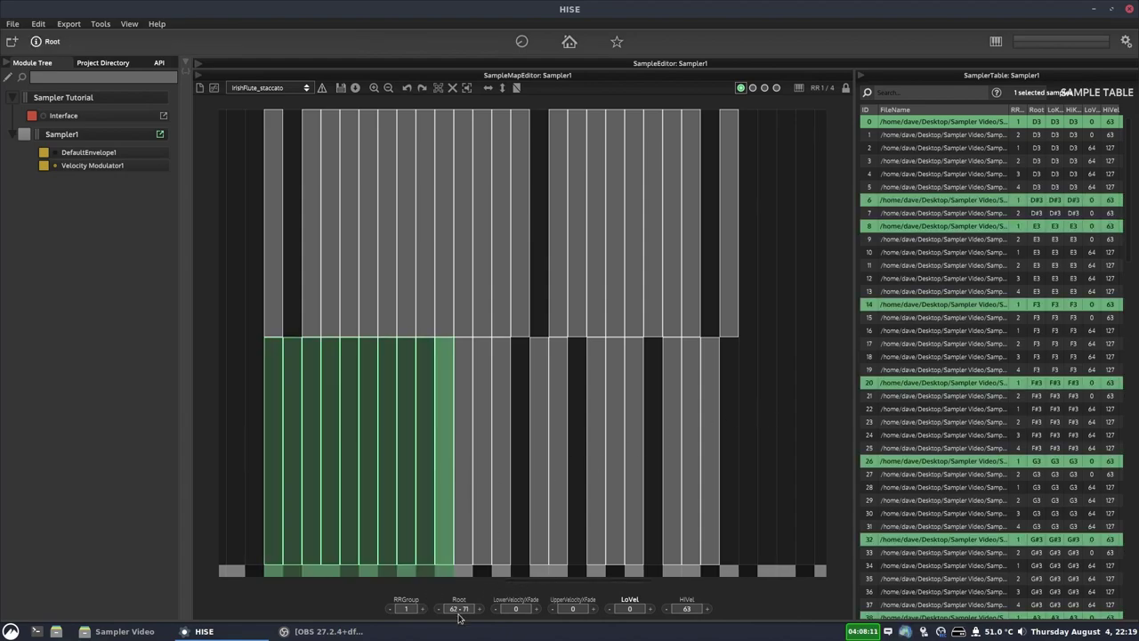
Try raising the root note by one semitone on the lower-layer D3 sample, then on the whole lower layer, and lower it back
{"action": "left_click", "coordinate": [237, 489]}
{"action": "left_click", "coordinate": [273, 525]}
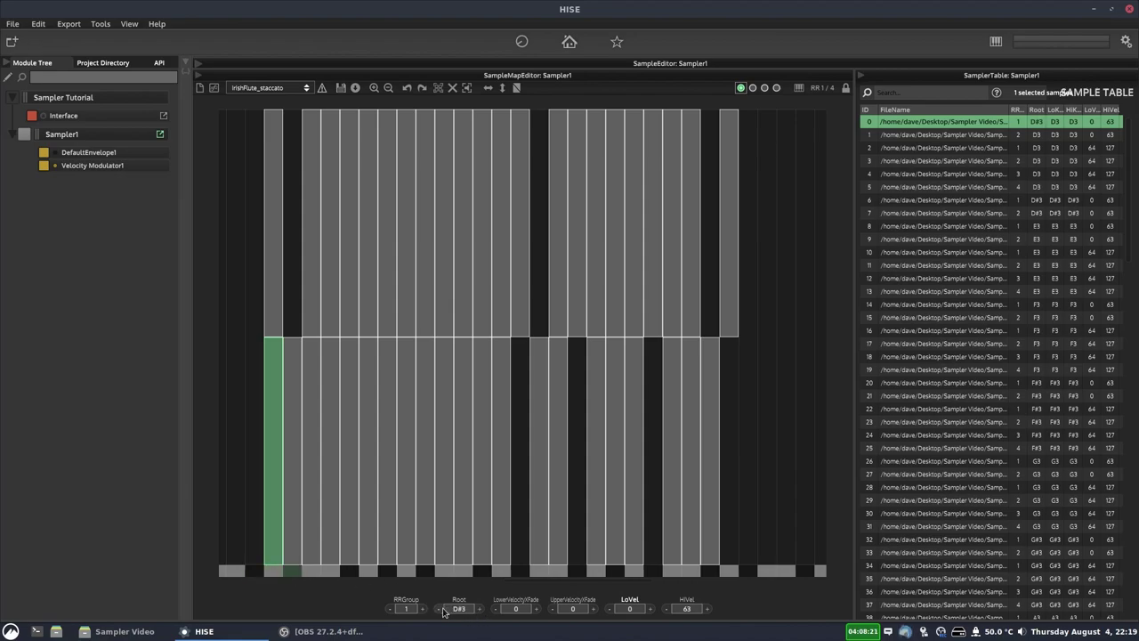
{"action": "left_click_drag", "start_coordinate": [780, 385], "coordinate": [236, 477]}
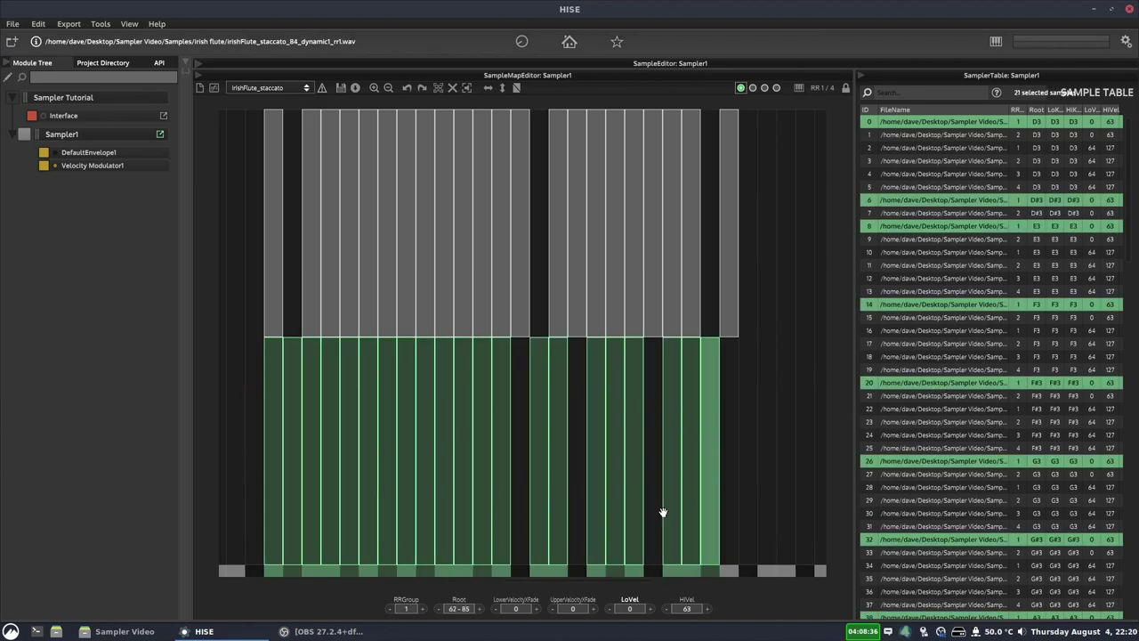
{"action": "left_click", "coordinate": [481, 611]}
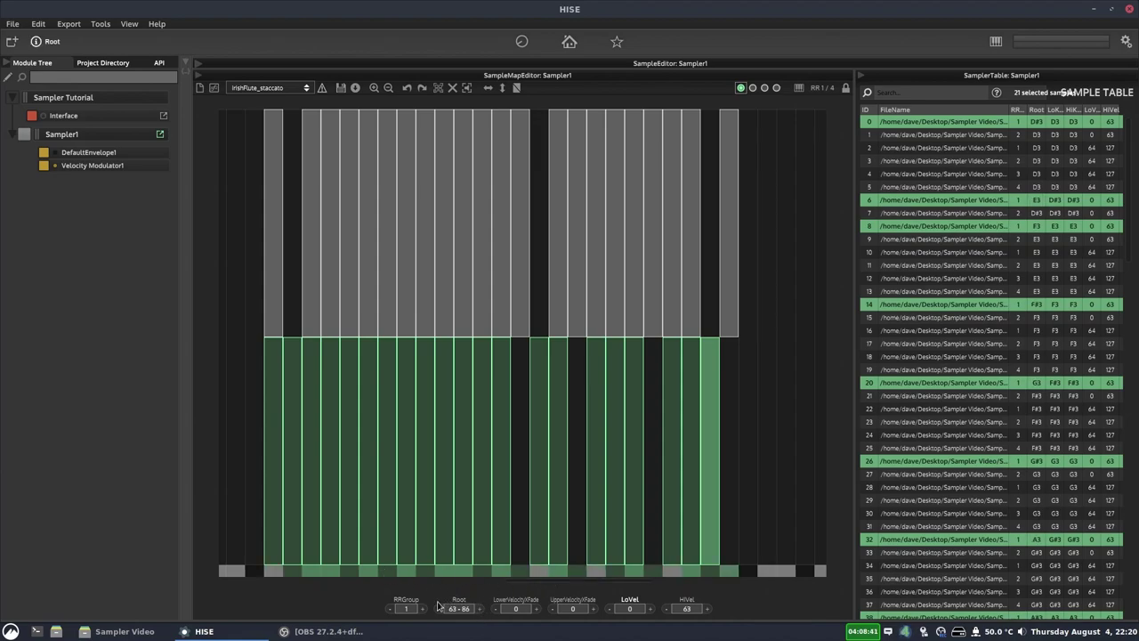
{"action": "left_click", "coordinate": [438, 611]}
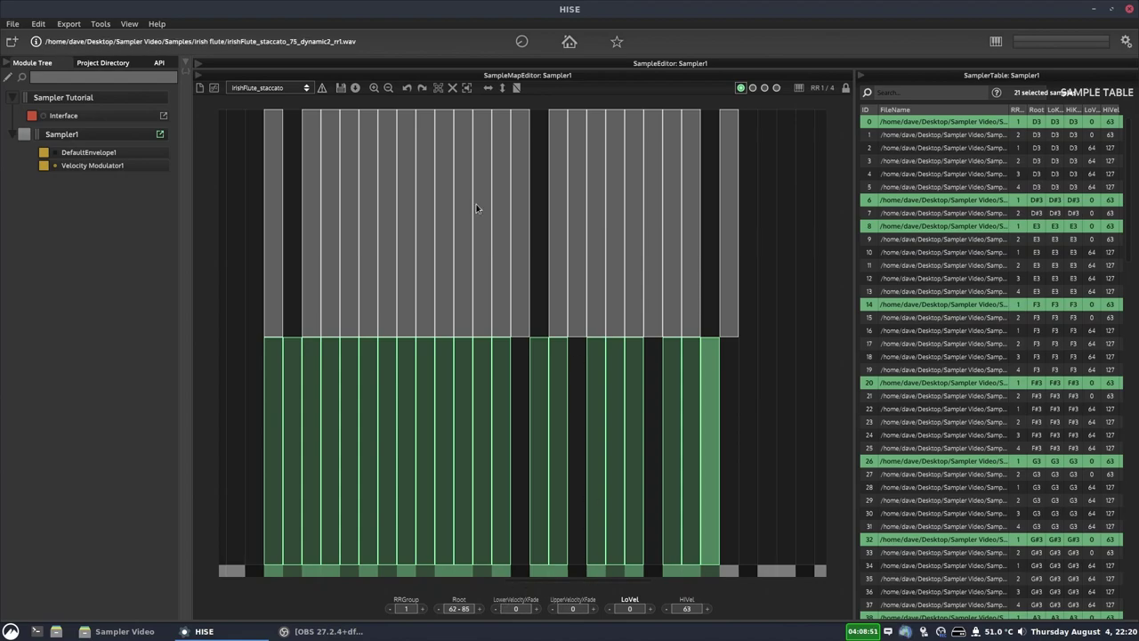
Show the LoKey and HiKey values in place of the velocity crossfades and select the lower-layer D3 sample
{"action": "left_click", "coordinate": [516, 87]}
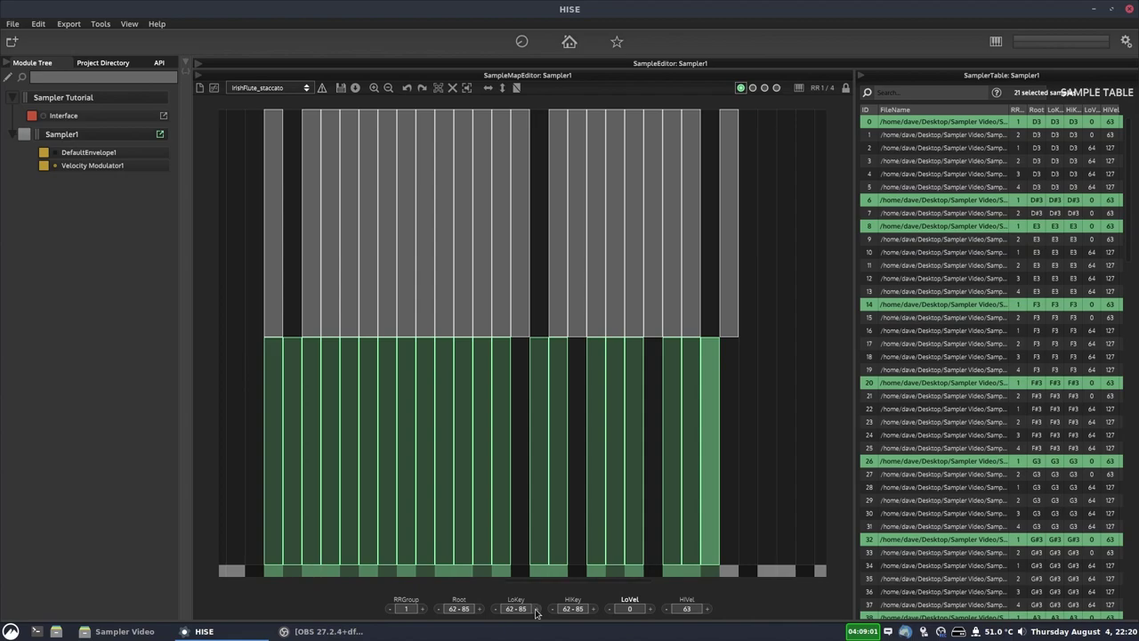
{"action": "left_click", "coordinate": [593, 608]}
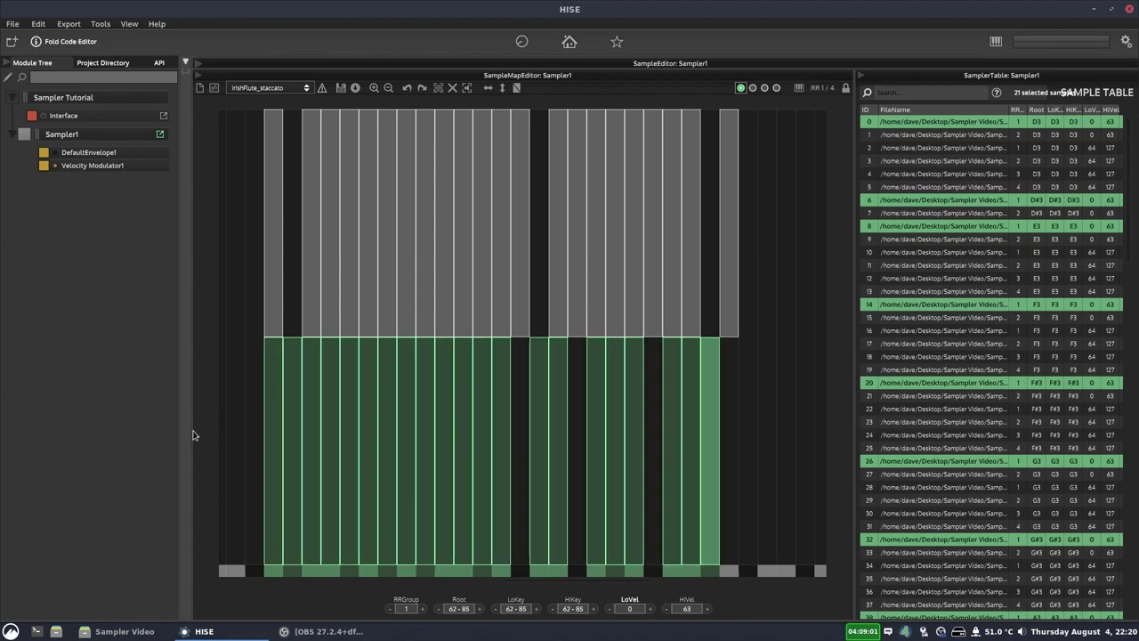
{"action": "left_click", "coordinate": [256, 456]}
{"action": "left_click", "coordinate": [273, 454]}
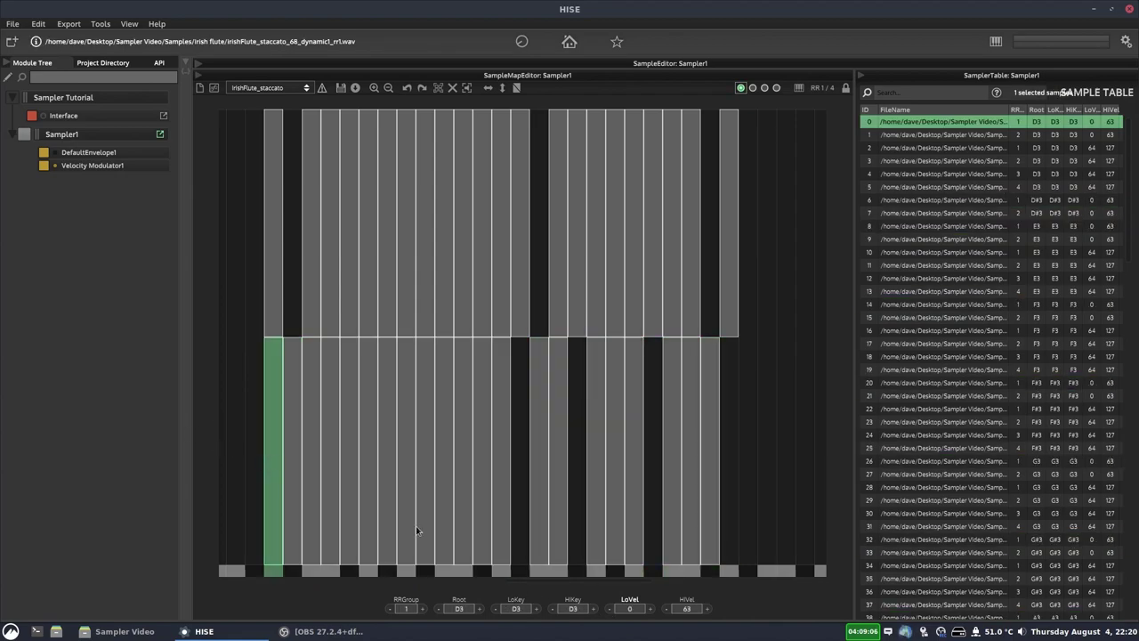
Try extending the lower-layer D3 sample's LoKey down to C3, and raise it back to D3
{"action": "double_click", "coordinate": [496, 609]}
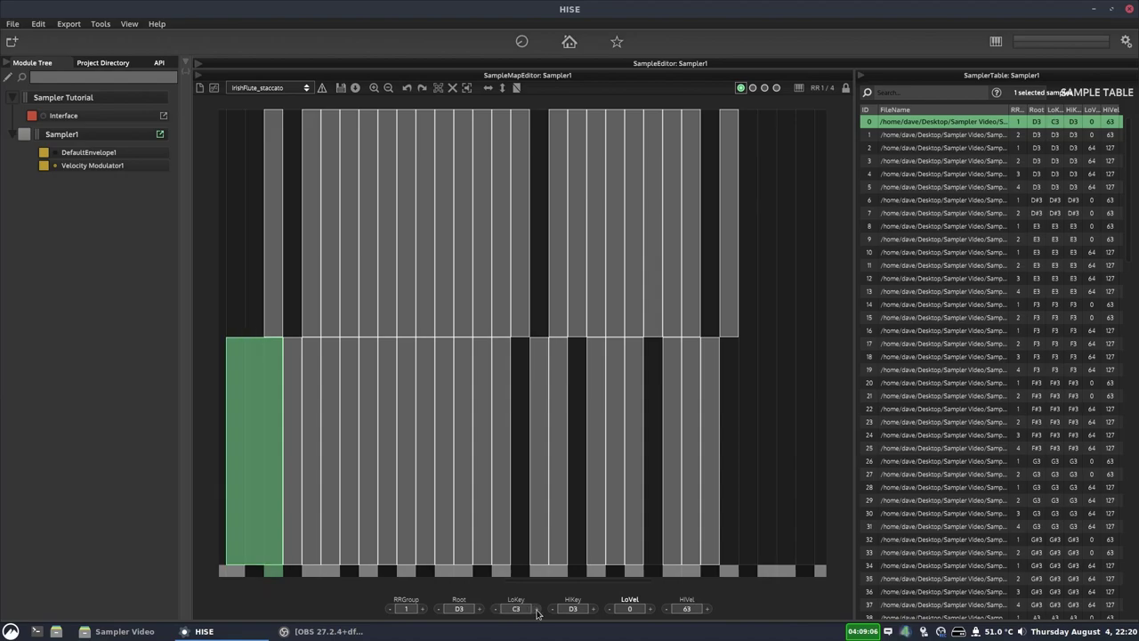
{"action": "left_click", "coordinate": [537, 609]}
{"action": "left_click", "coordinate": [537, 609]}
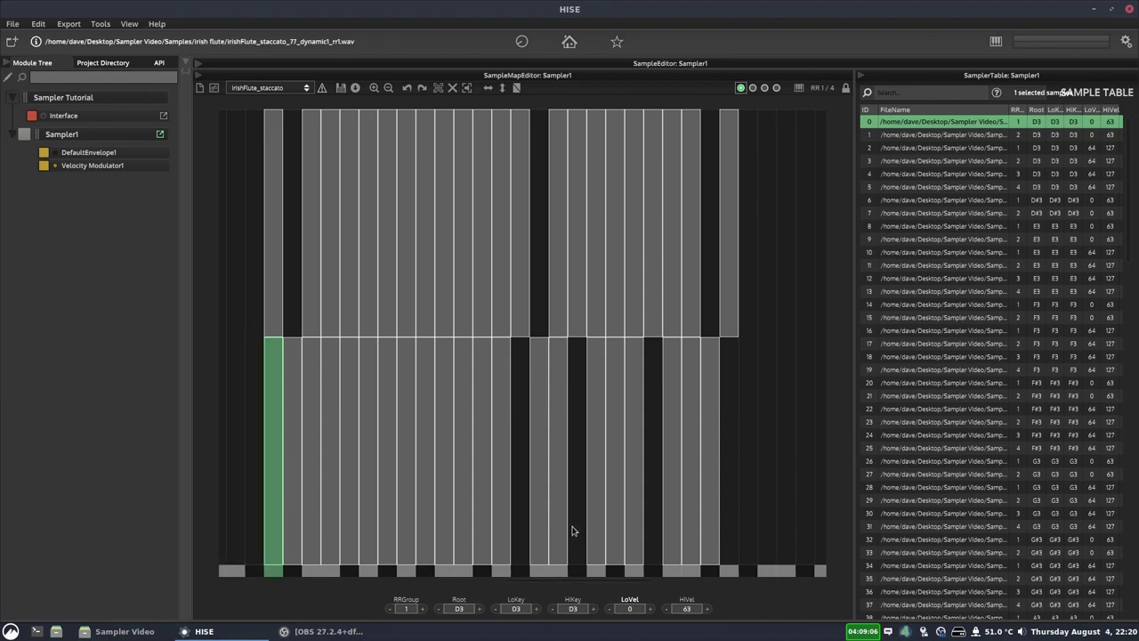
Select all lower-layer samples of RR group 1 and try lowering their HiVel to 47
{"action": "left_click", "coordinate": [388, 87]}
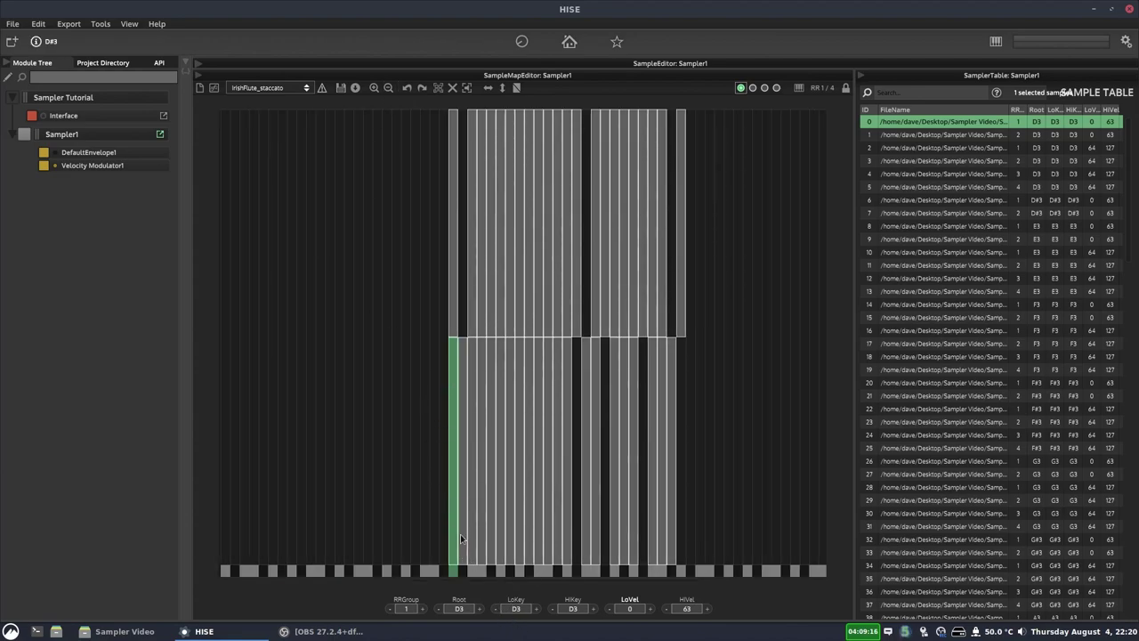
{"action": "left_click_drag", "start_coordinate": [453, 526], "coordinate": [454, 561]}
{"action": "left_click_drag", "start_coordinate": [515, 613], "coordinate": [686, 583]}
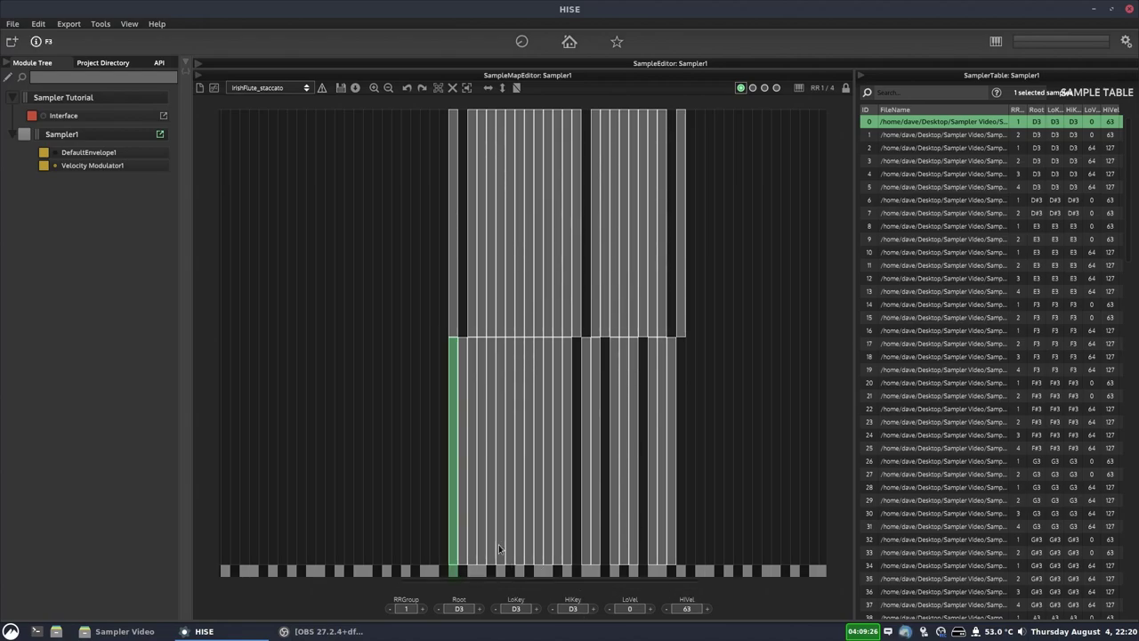
{"action": "left_click_drag", "start_coordinate": [719, 457], "coordinate": [343, 511]}
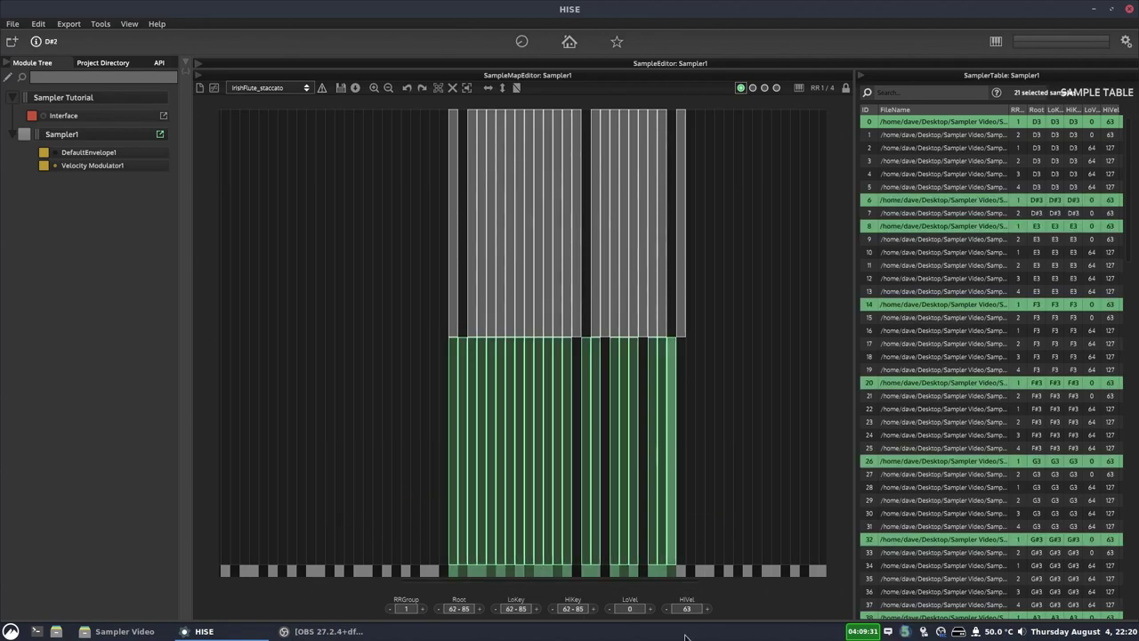
{"action": "mouse_move", "coordinate": [690, 598]}
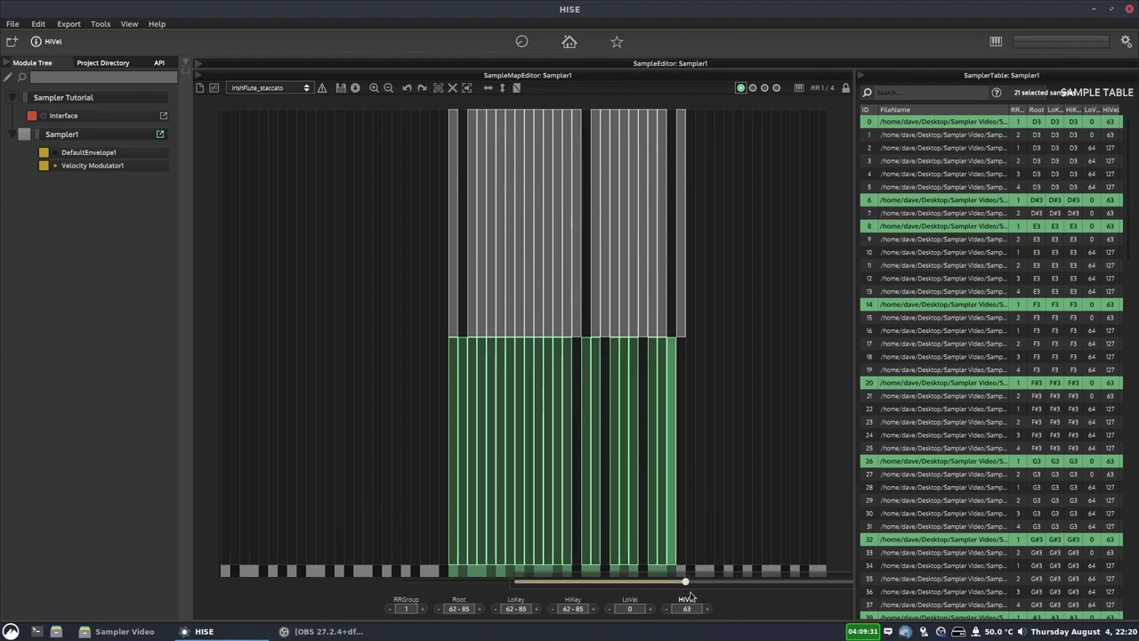
{"action": "mouse_move", "coordinate": [682, 584]}
{"action": "left_mouse_down"}
{"action": "mouse_move", "coordinate": [569, 583]}
{"action": "mouse_move", "coordinate": [734, 583]}
{"action": "mouse_move", "coordinate": [594, 583]}
{"action": "mouse_move", "coordinate": [659, 583]}
{"action": "left_mouse_up"}
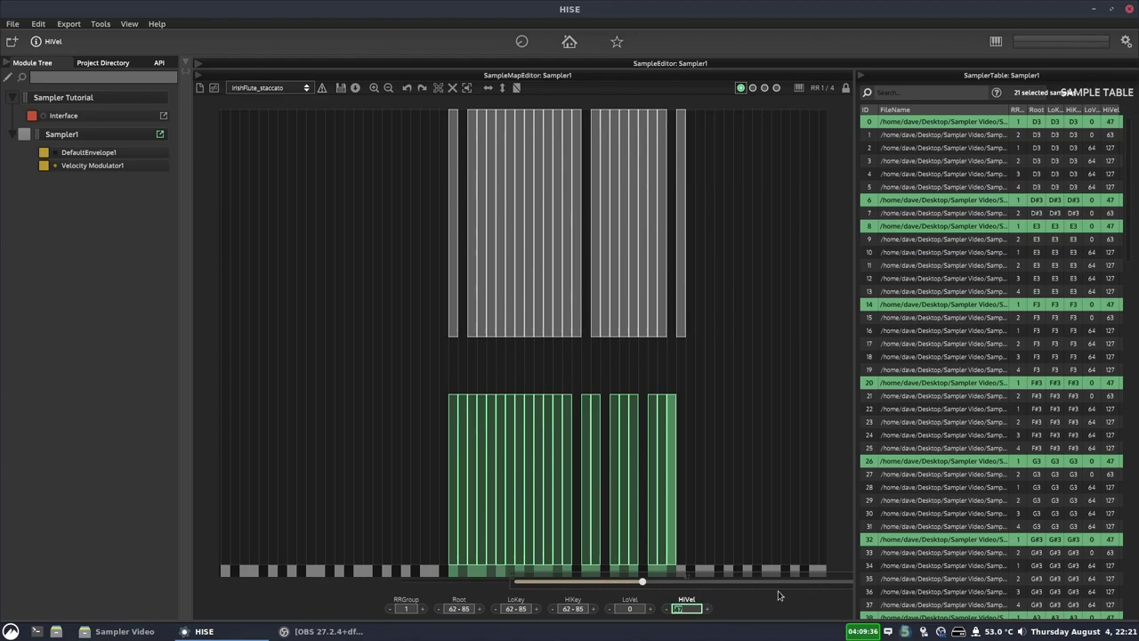
Try a HiVel of 80 on the selected lower-layer samples, restore it to 63 and clear the selection
{"action": "type", "text": "80"}
{"action": "key", "text": "Return"}
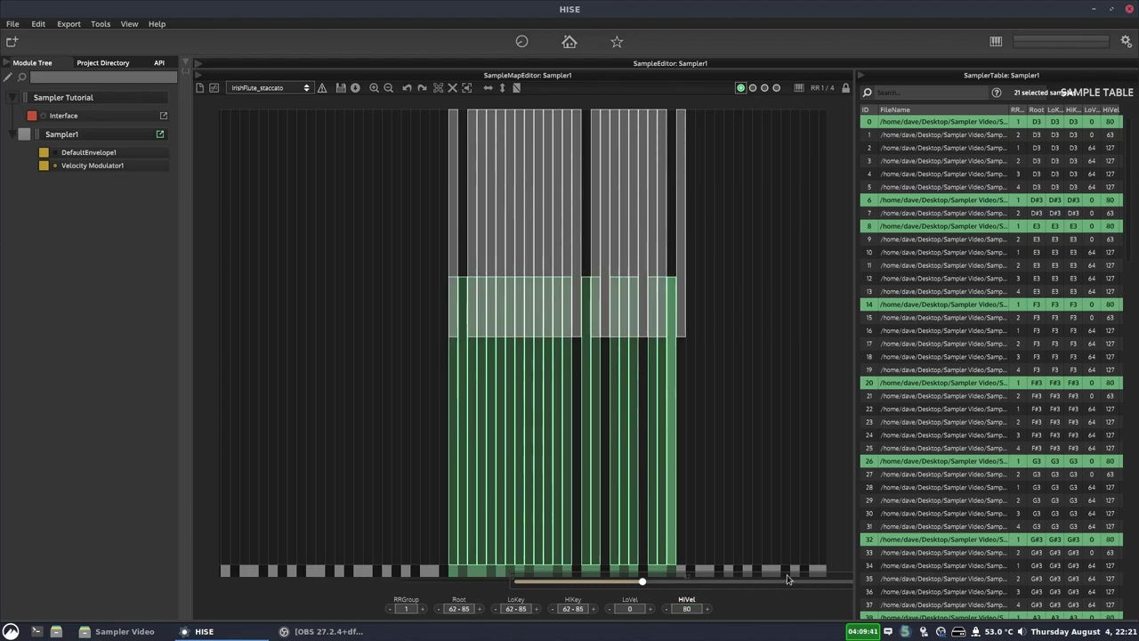
{"action": "left_click_drag", "start_coordinate": [643, 584], "coordinate": [685, 584]}
{"action": "left_click", "coordinate": [723, 485]}
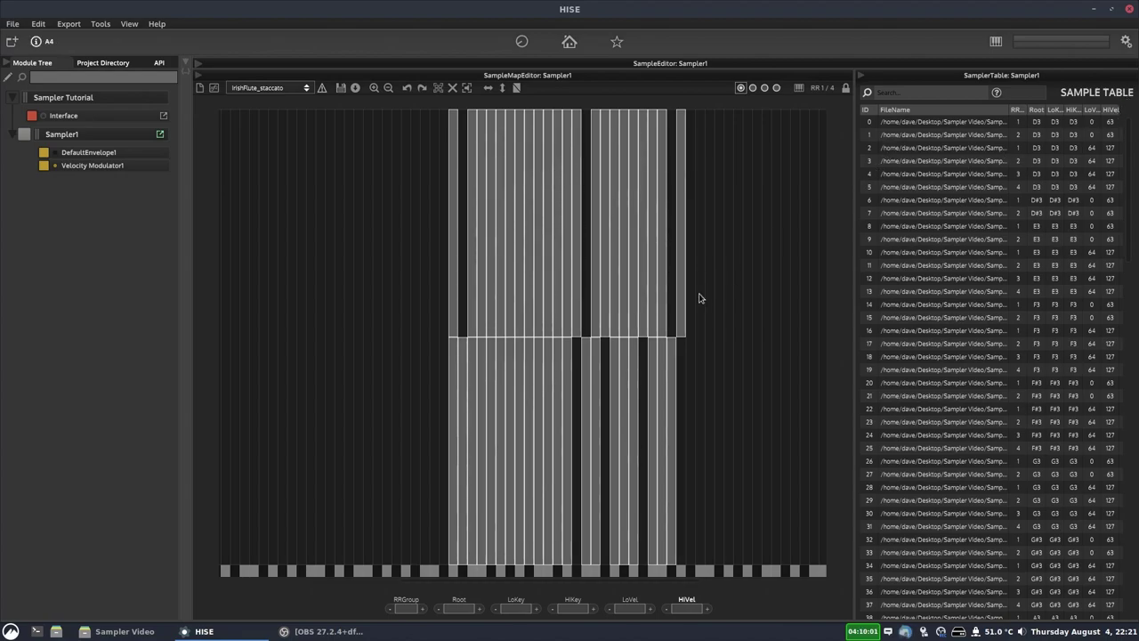
Select the last sample in the sample table, ID 129, and fold the sample map editor to widen the table
{"action": "left_click_drag", "start_coordinate": [1126, 201], "coordinate": [1117, 603]}
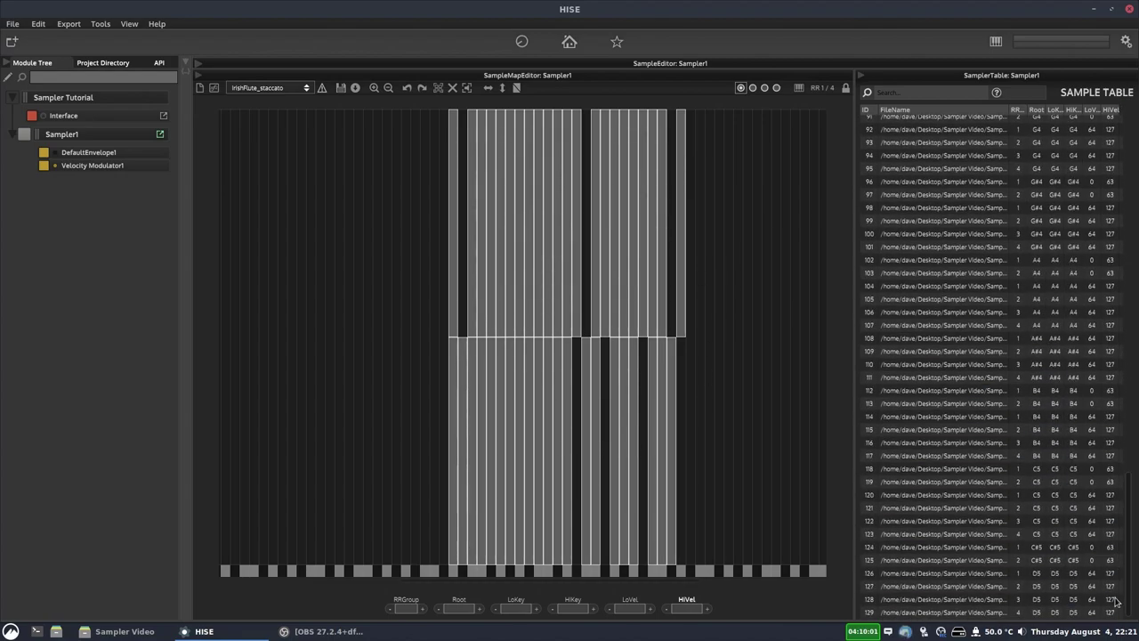
{"action": "left_click", "coordinate": [936, 614]}
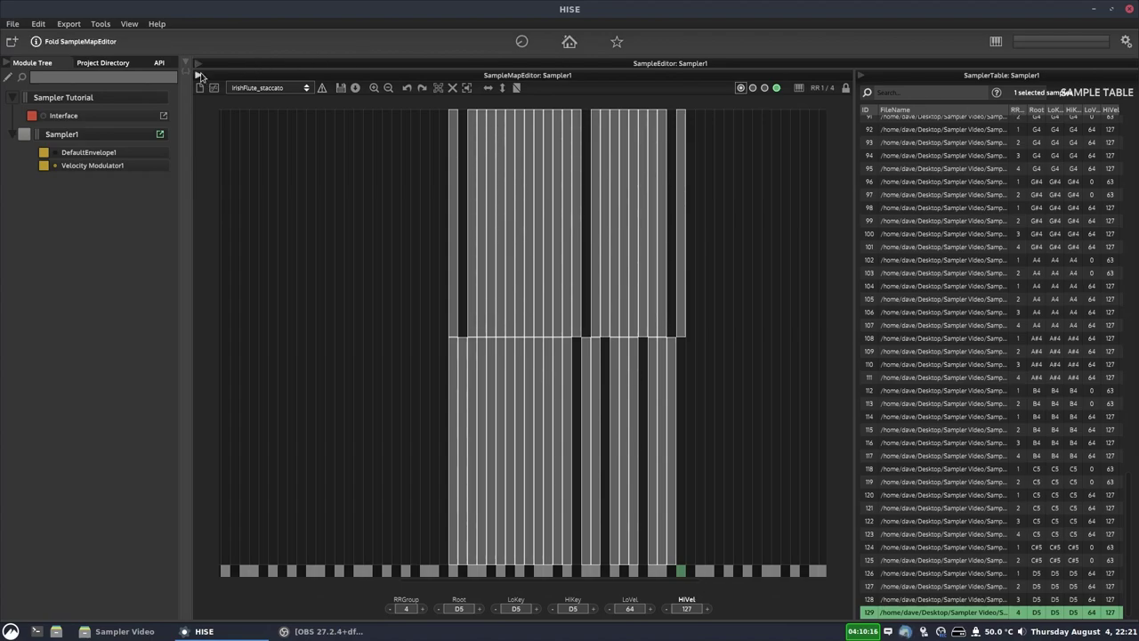
{"action": "left_click", "coordinate": [199, 75]}
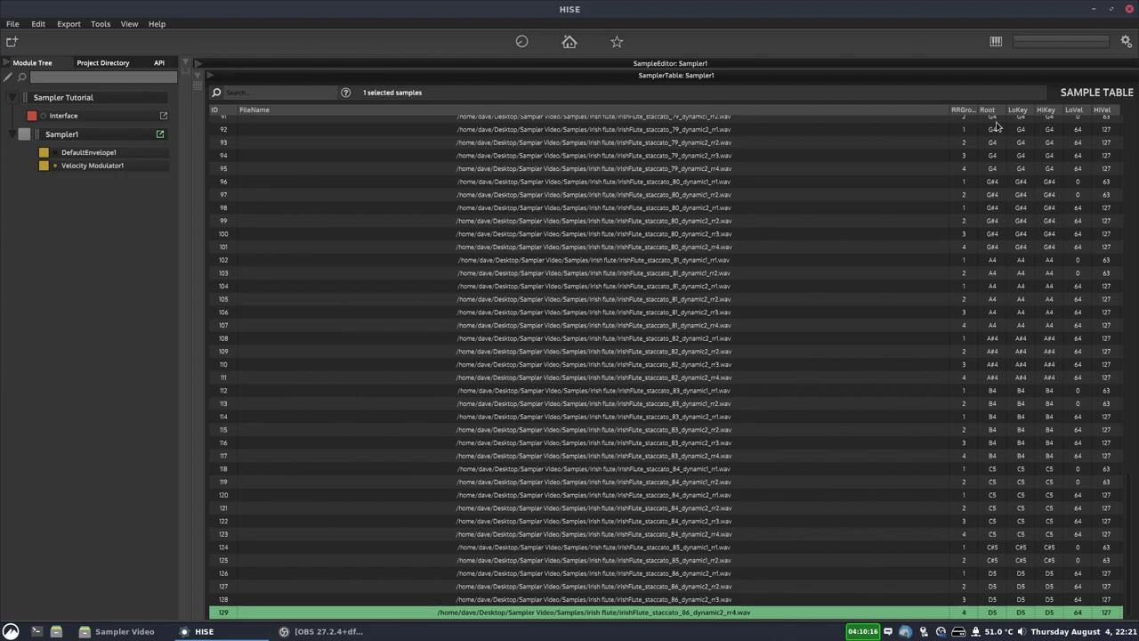
Select the samples with IDs 66 to 94 in the table and show the sample map editor beside it again
{"action": "left_click", "coordinate": [1106, 130]}
{"action": "left_click", "coordinate": [1085, 156]}
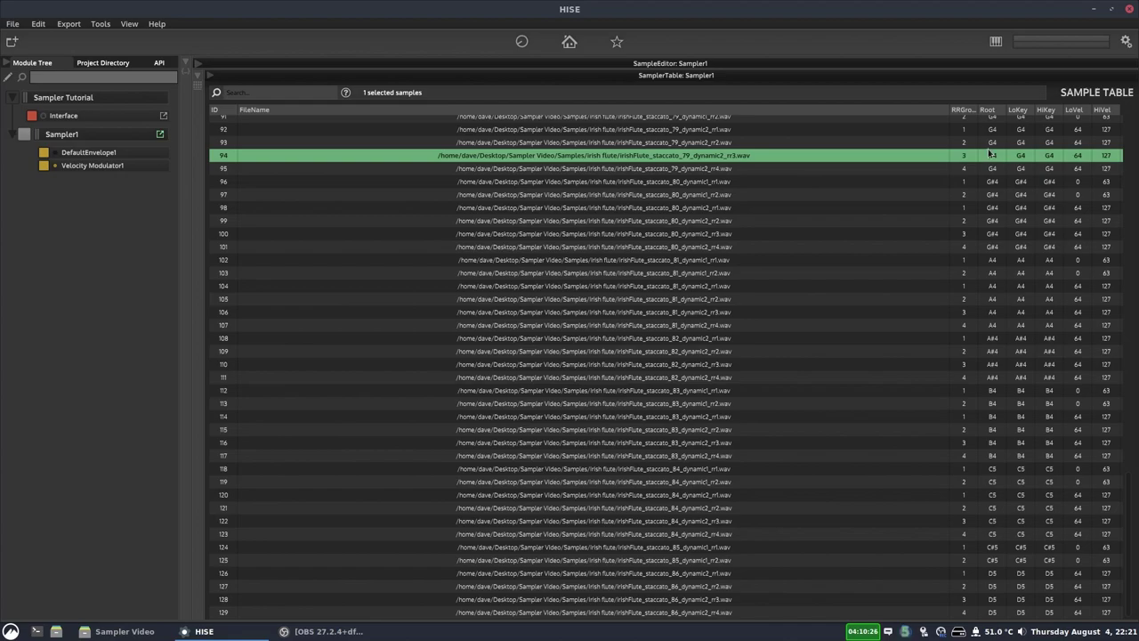
{"action": "scroll", "coordinate": [756, 264], "scroll_direction": "up", "scroll_amount": 10}
{"action": "scroll", "coordinate": [560, 263], "scroll_direction": "down", "scroll_amount": 2}
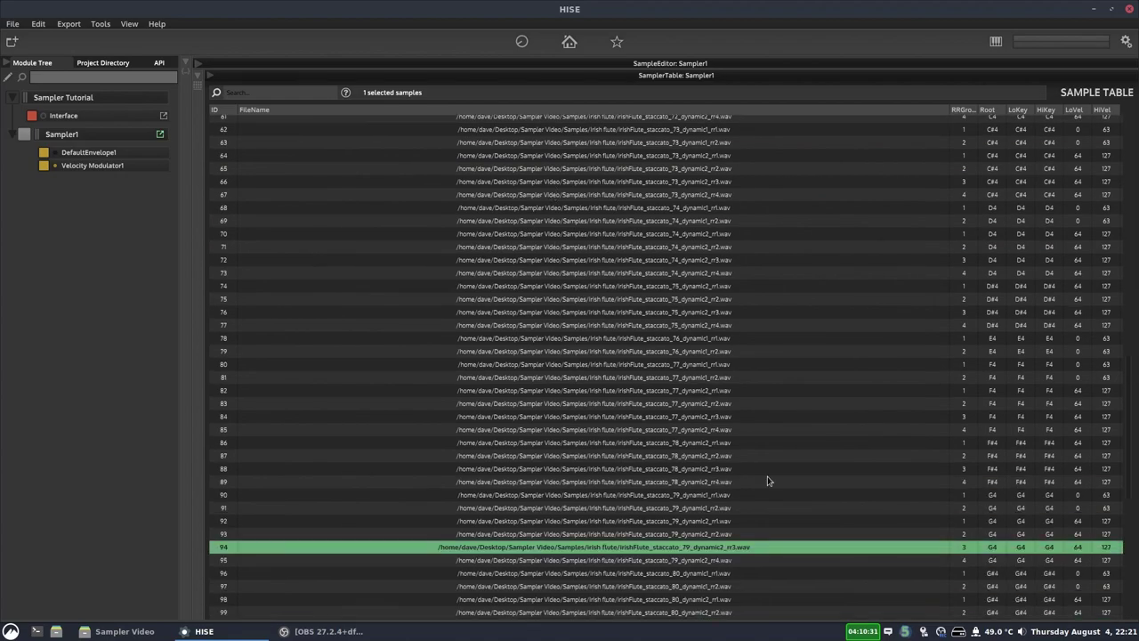
{"action": "left_click", "coordinate": [589, 183], "text": "shift"}
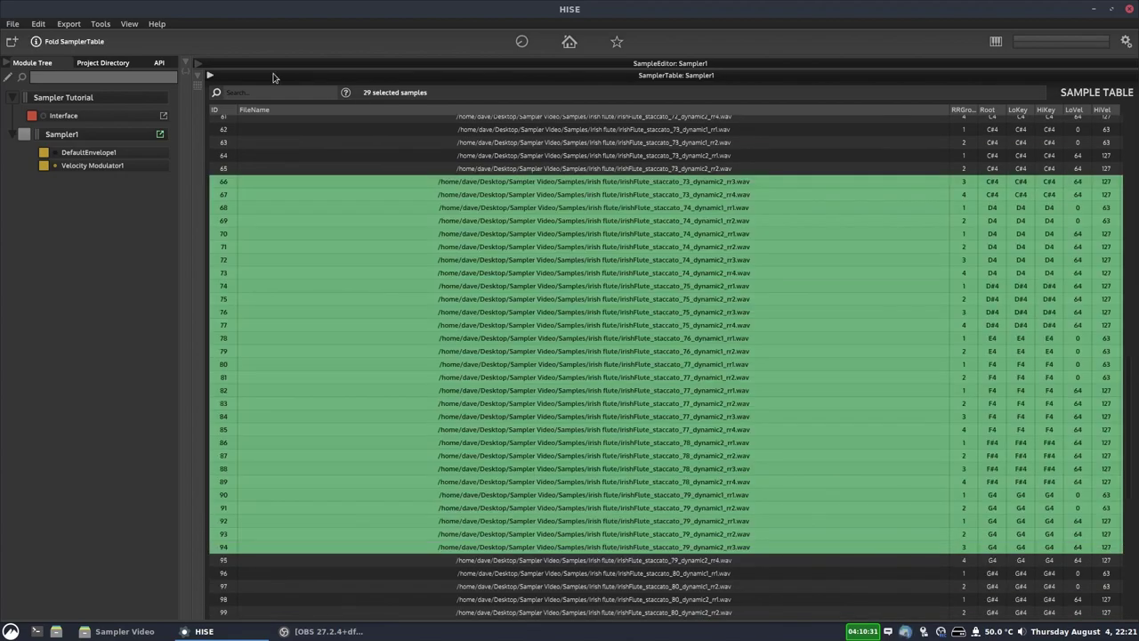
{"action": "left_click", "coordinate": [203, 77]}
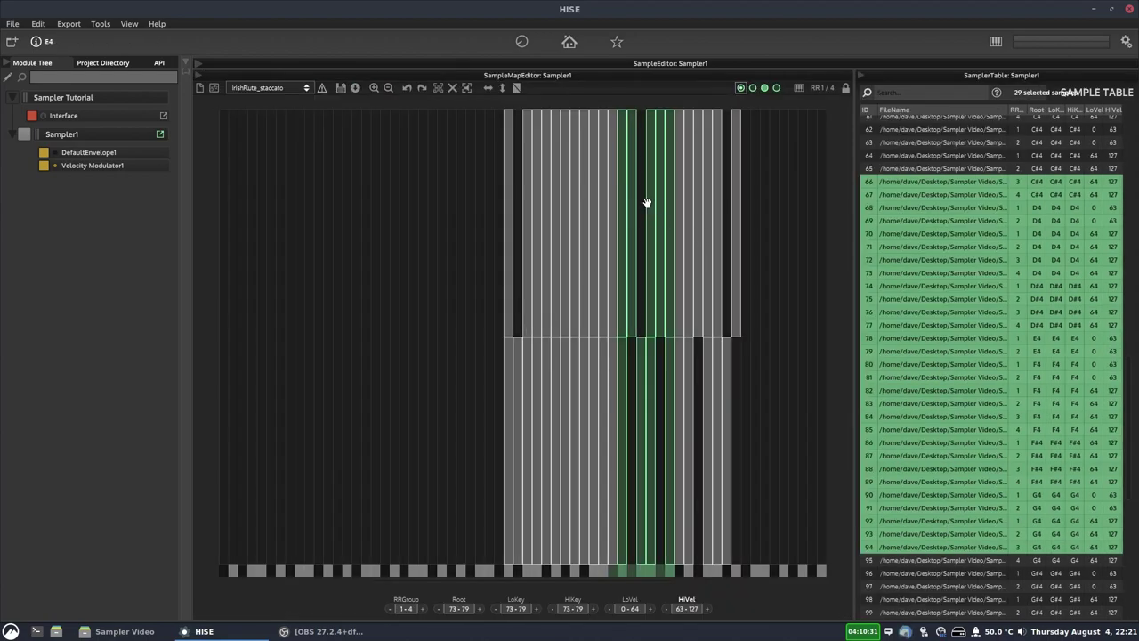
Select individual samples in the sample table and compare them with their highlighted zones on the sample map
{"action": "left_click", "coordinate": [967, 156]}
{"action": "left_click", "coordinate": [961, 234]}
{"action": "left_click", "coordinate": [959, 351]}
{"action": "left_click", "coordinate": [954, 391]}
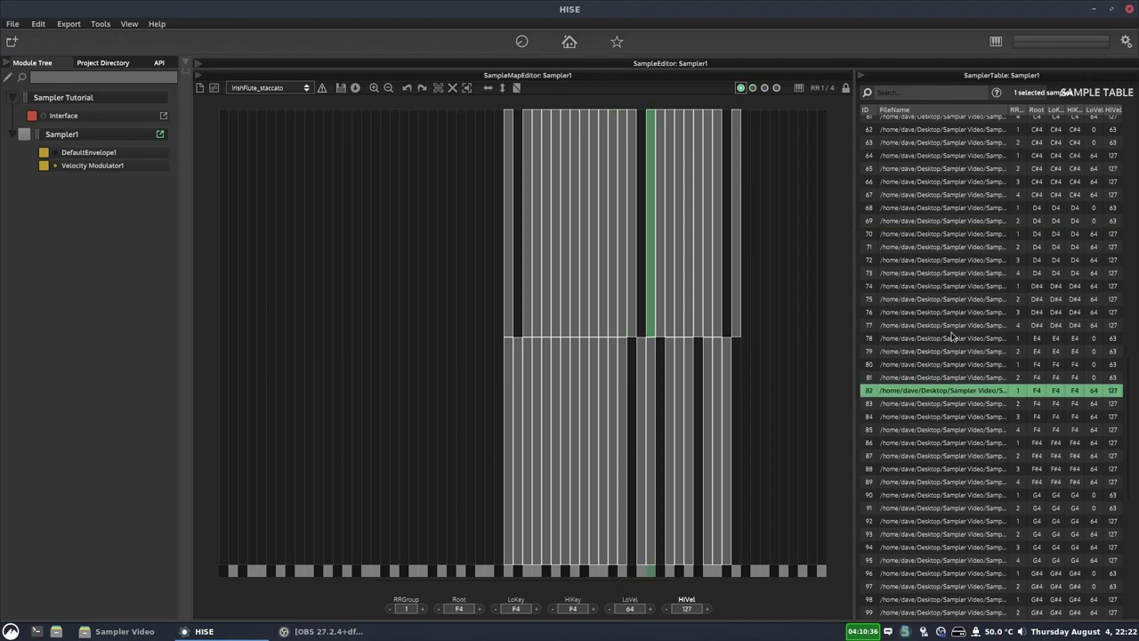
{"action": "left_click", "coordinate": [968, 260]}
{"action": "left_click", "coordinate": [536, 181]}
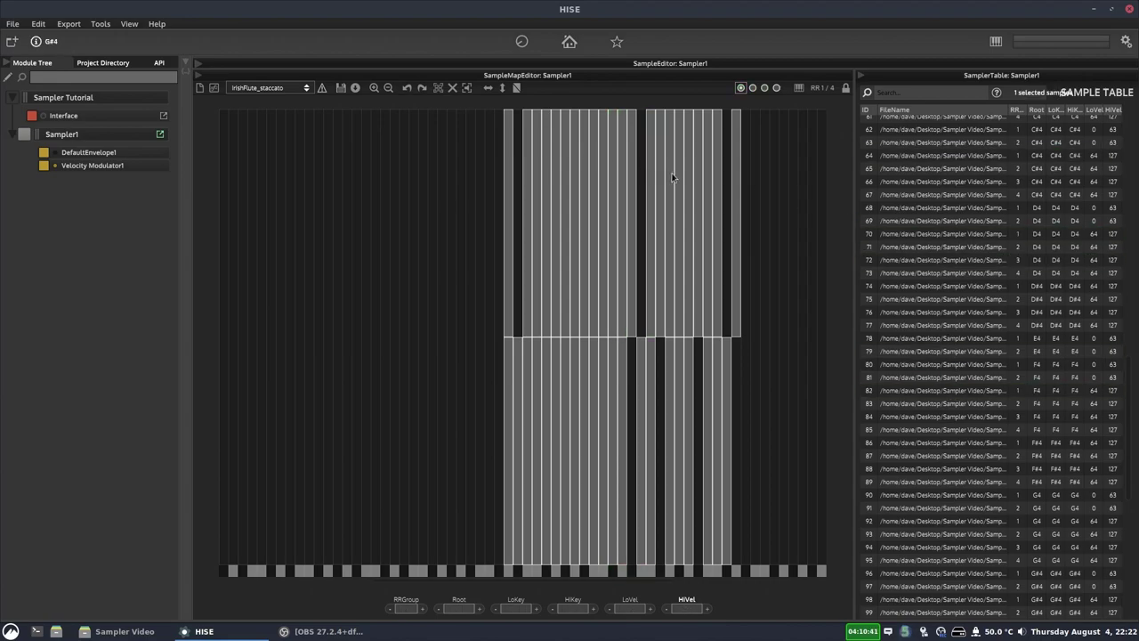
{"action": "scroll", "coordinate": [979, 180], "scroll_direction": "down", "scroll_amount": 5}
{"action": "scroll", "coordinate": [980, 180], "scroll_direction": "down", "scroll_amount": 4}
{"action": "left_click", "coordinate": [995, 260]}
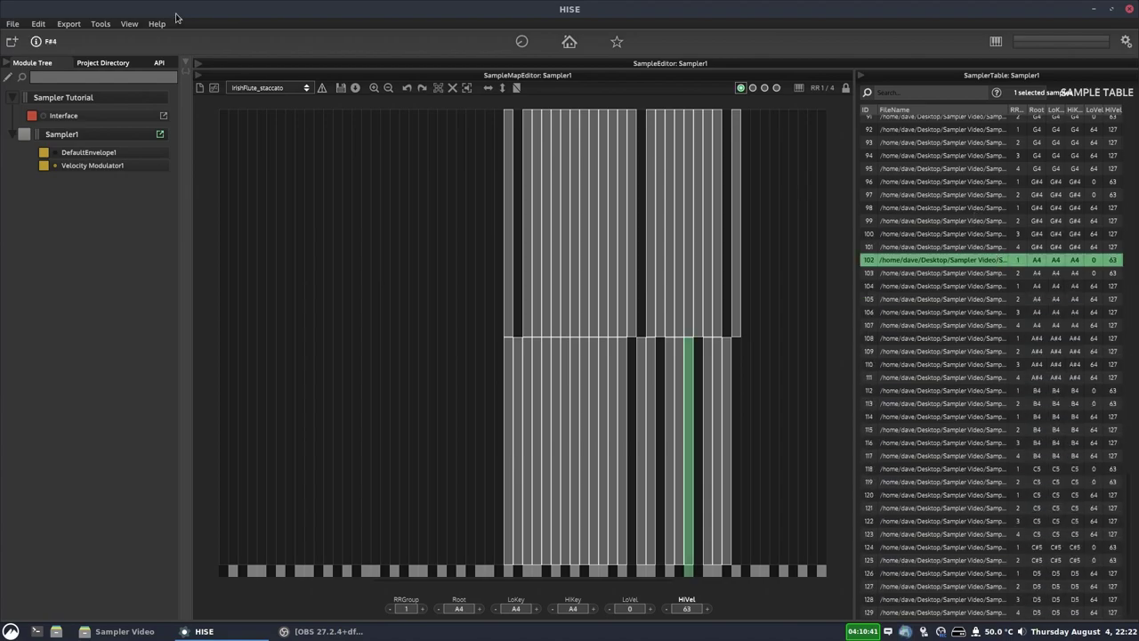
Fold away the sample map editor to widen the sample table and search it for "85_dynamic1"
{"action": "left_click", "coordinate": [198, 77]}
{"action": "left_click", "coordinate": [281, 93]}
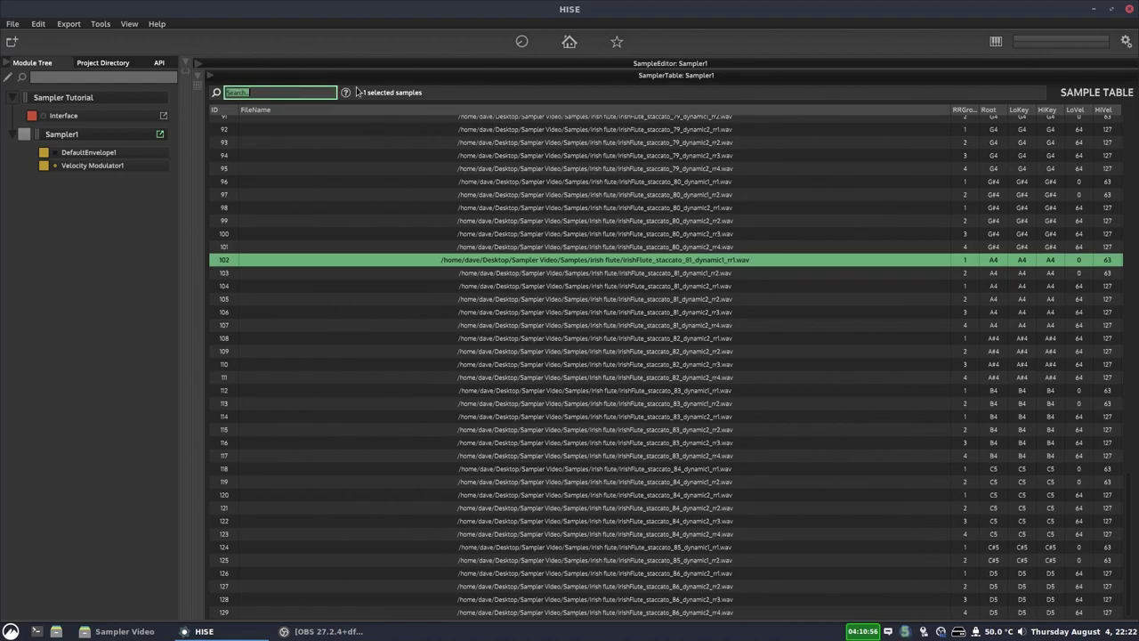
{"action": "key", "text": "BackSpace"}
{"action": "type", "text": "85_dynamic1"}
{"action": "key", "text": "Return"}
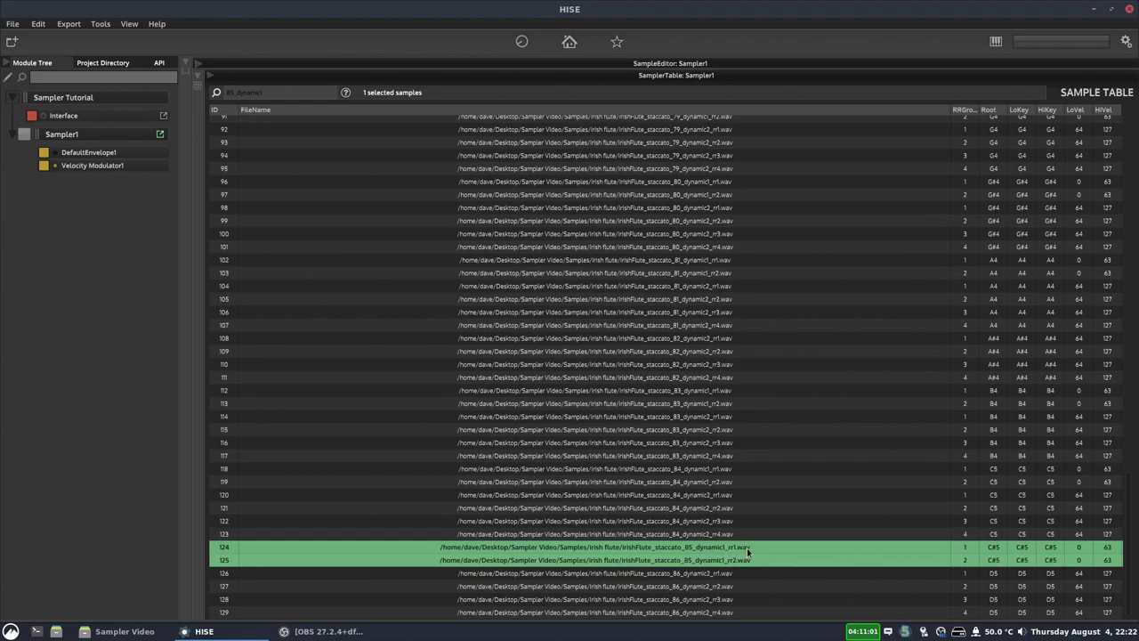
Narrow the sample search to "85_dynamic1_rr1"
{"action": "left_click", "coordinate": [290, 93]}
{"action": "left_click", "coordinate": [291, 93]}
{"action": "type", "text": "_rr1"}
{"action": "key", "text": "Return"}
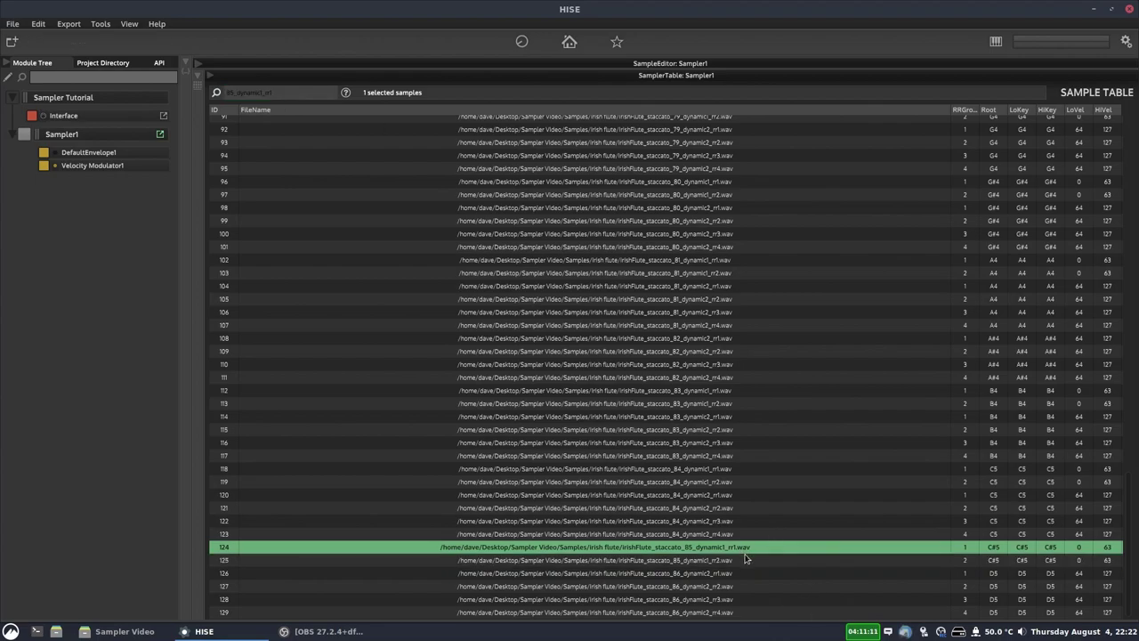
Clear the search, select all samples, subtract the matches of "sub:81", and view the RegEx cheatsheet
{"action": "left_click", "coordinate": [292, 92]}
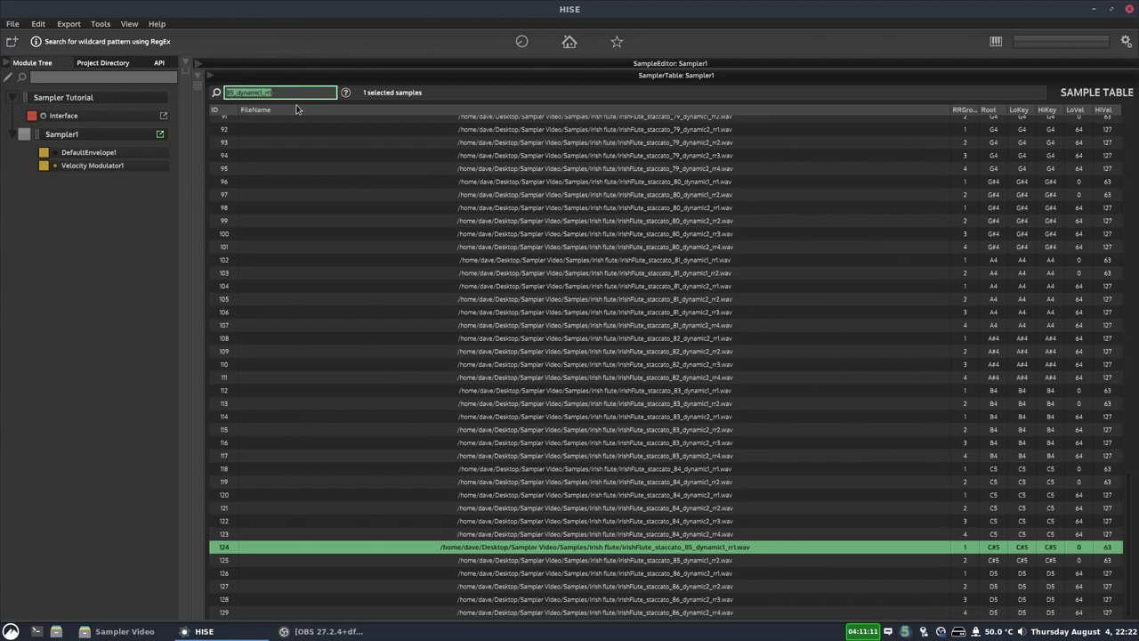
{"action": "key", "text": "BackSpace"}
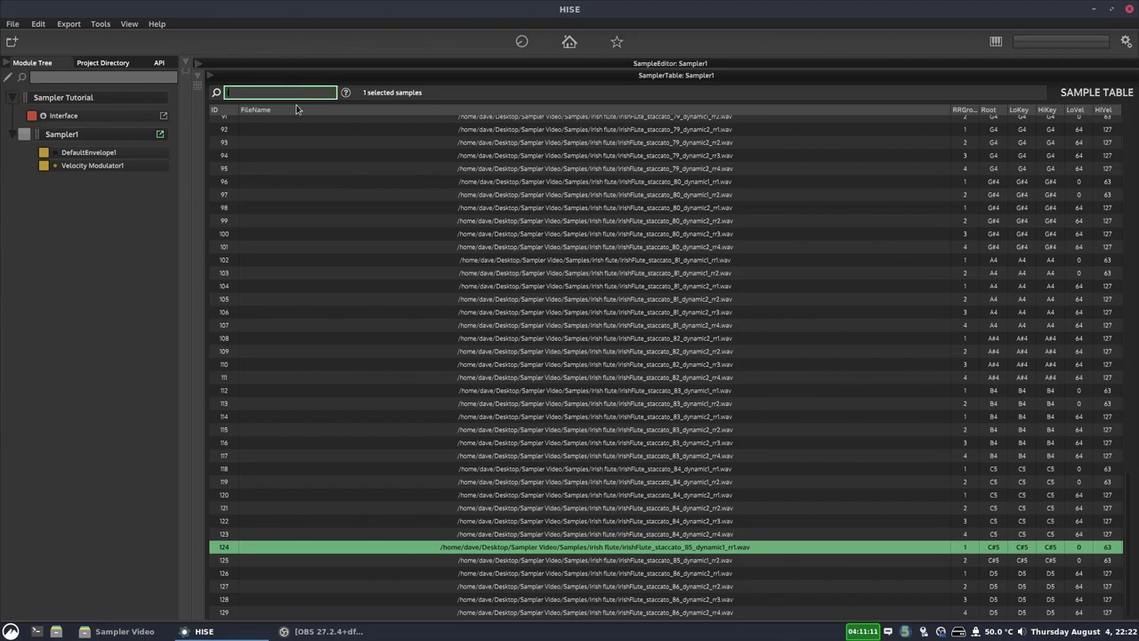
{"action": "key", "text": "ctrl+a"}
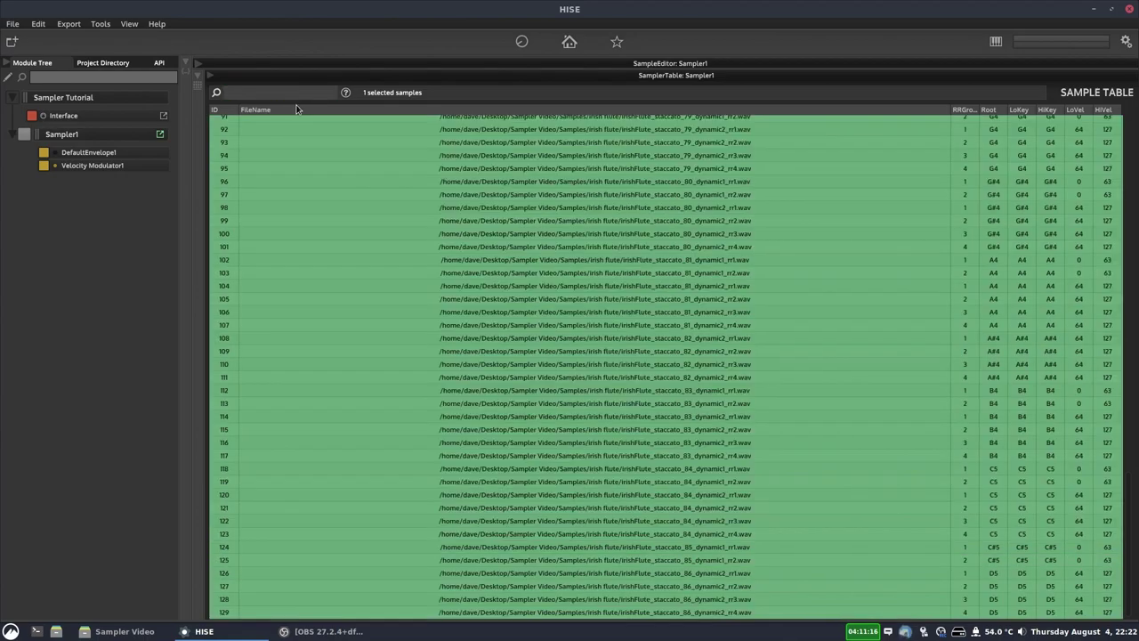
{"action": "left_click", "coordinate": [297, 87]}
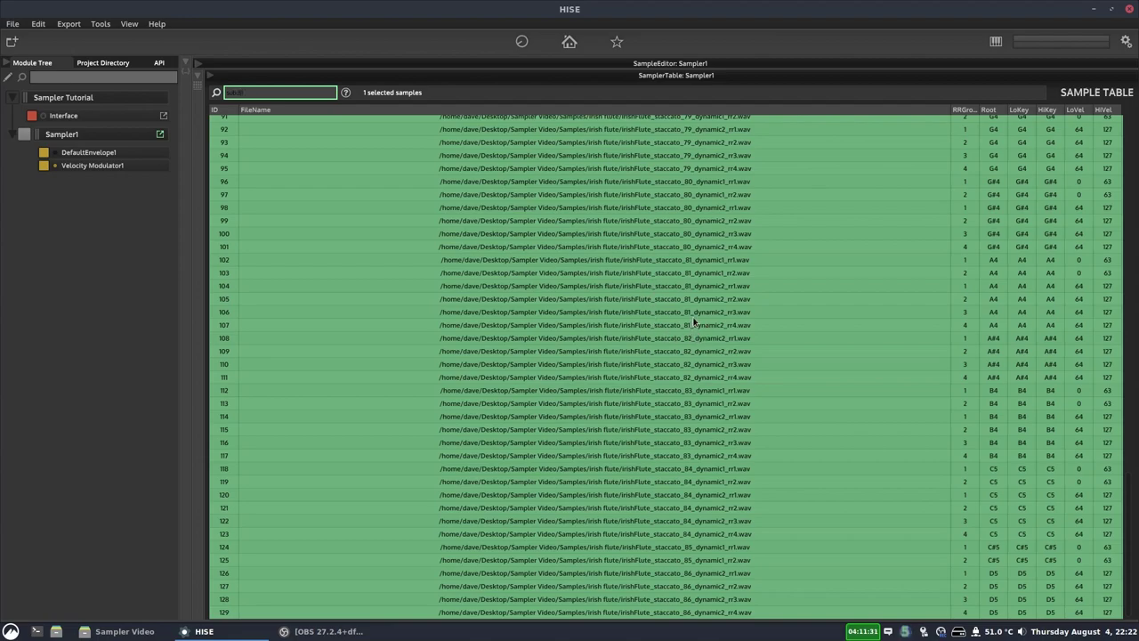
{"action": "key", "text": "Return"}
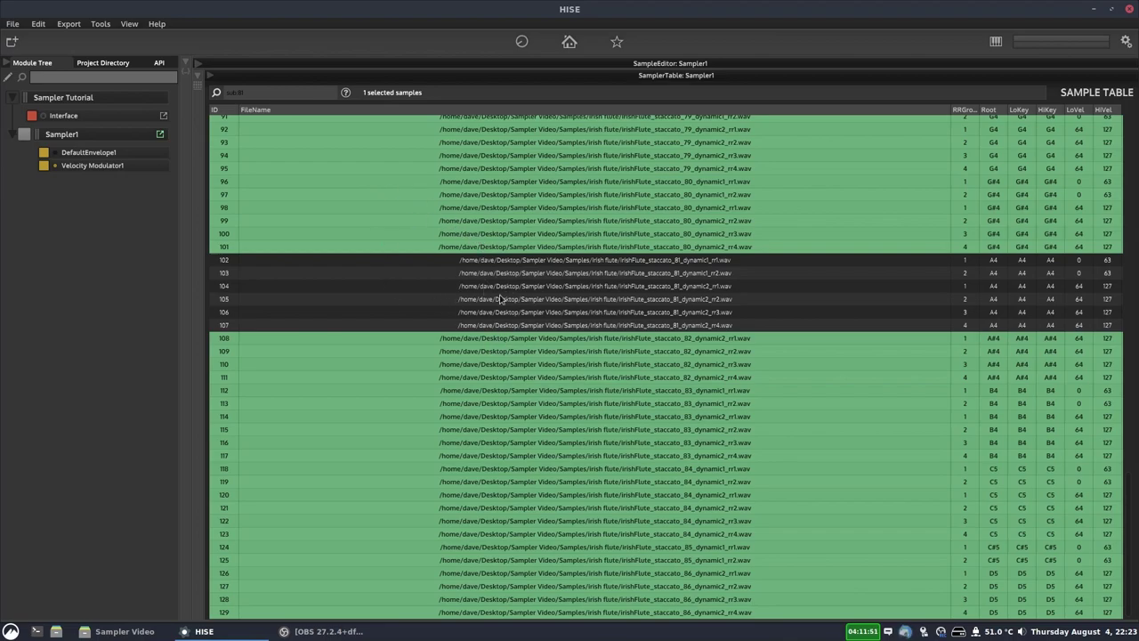
{"action": "left_click", "coordinate": [348, 94]}
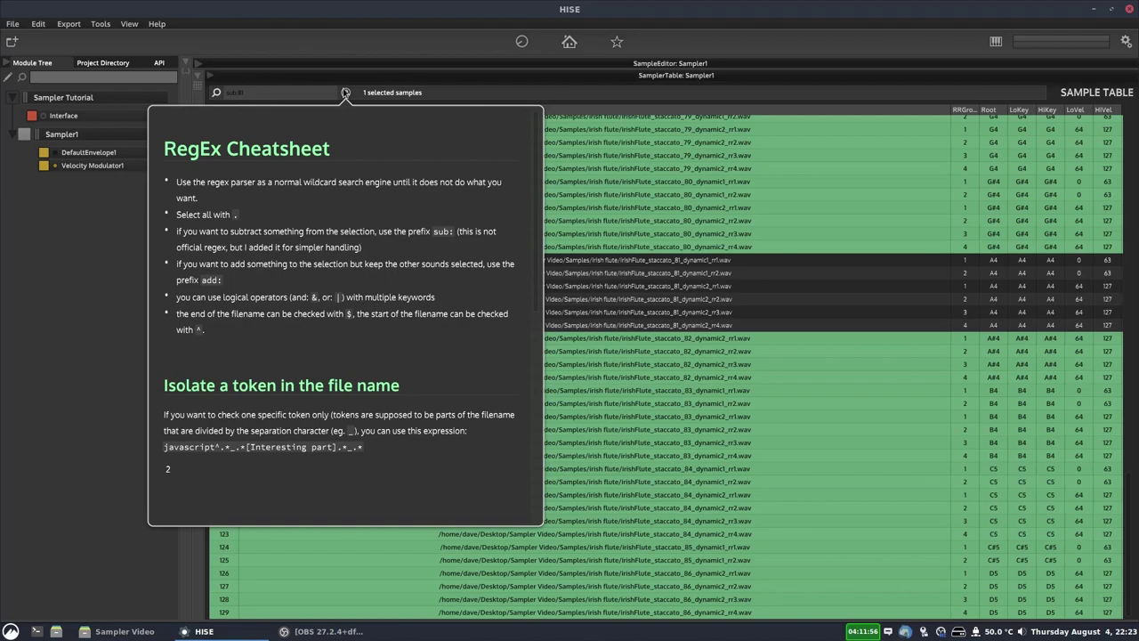
{"action": "left_click", "coordinate": [345, 92]}
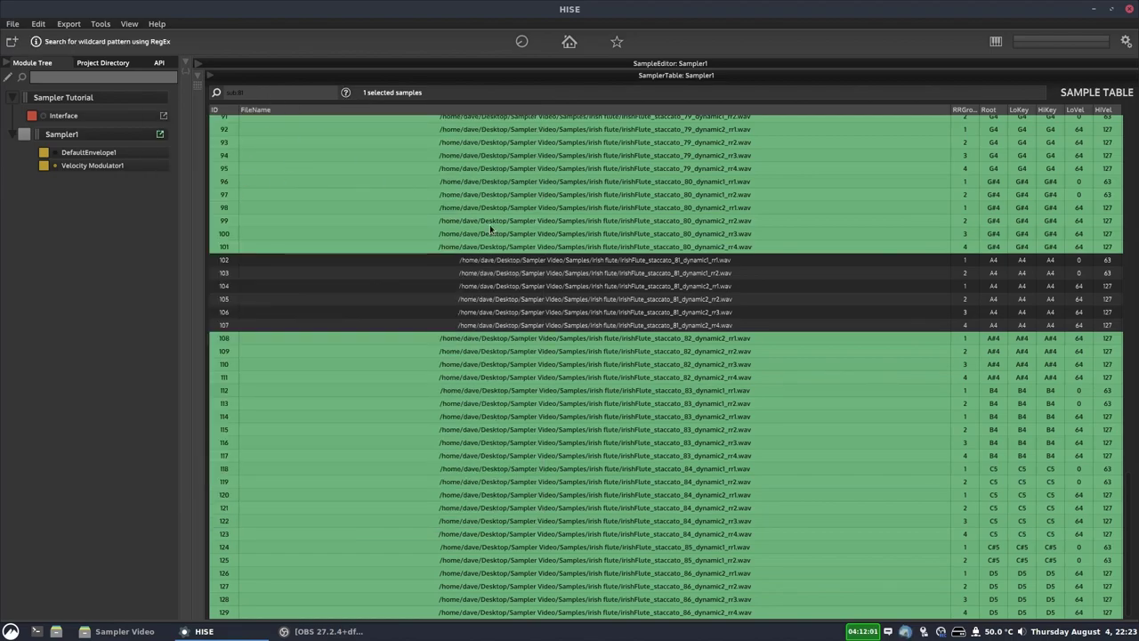
Select samples 101 to 114 in the table, leaving out samples 103, 105, 109 and 112
{"action": "left_click", "coordinate": [551, 245]}
{"action": "left_click", "coordinate": [560, 416], "text": "shift"}
{"action": "left_click", "coordinate": [581, 273], "text": "ctrl"}
{"action": "left_click", "coordinate": [584, 352], "text": "ctrl"}
{"action": "left_click", "coordinate": [588, 301], "text": "ctrl"}
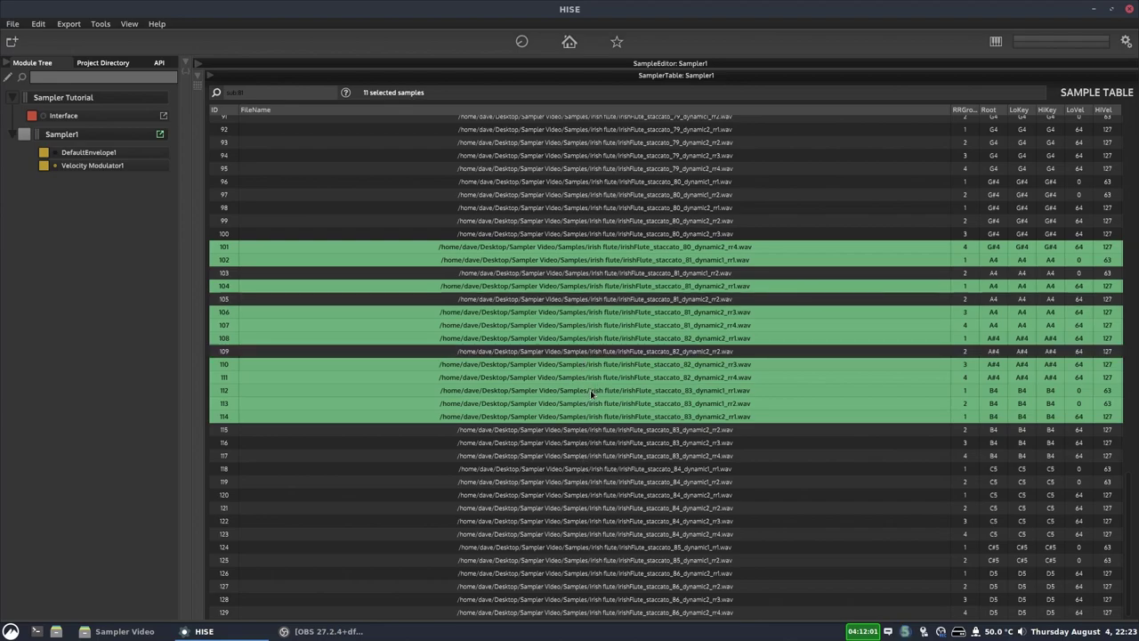
{"action": "left_click", "coordinate": [592, 392], "text": "ctrl"}
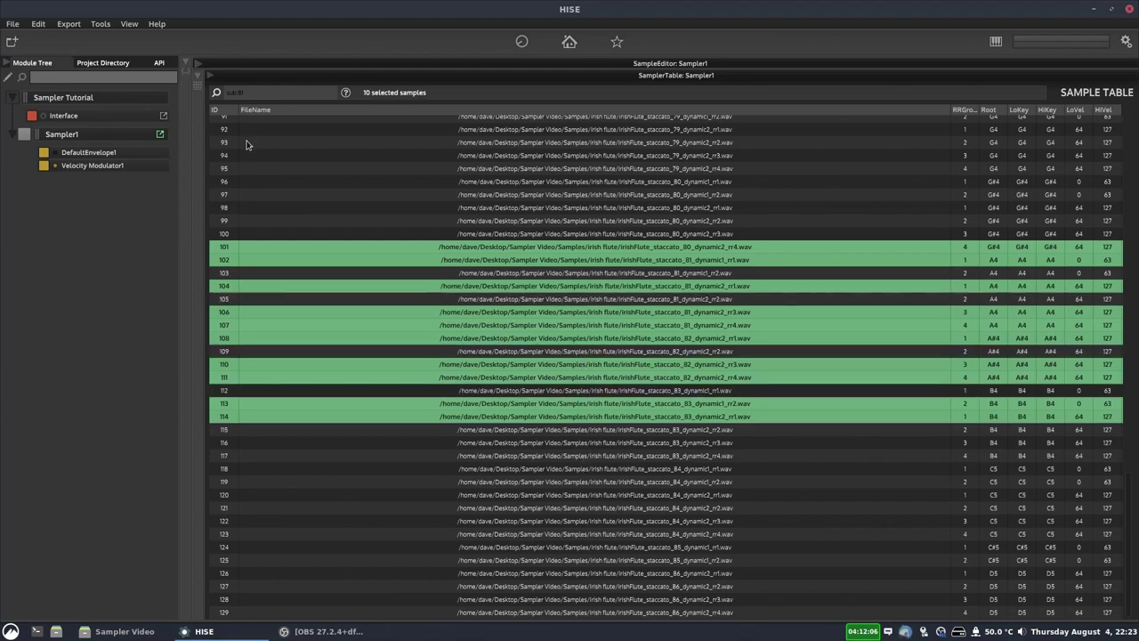
Show the sample map editor again and create a new, empty sample map
{"action": "left_click", "coordinate": [257, 93]}
{"action": "left_click", "coordinate": [201, 77]}
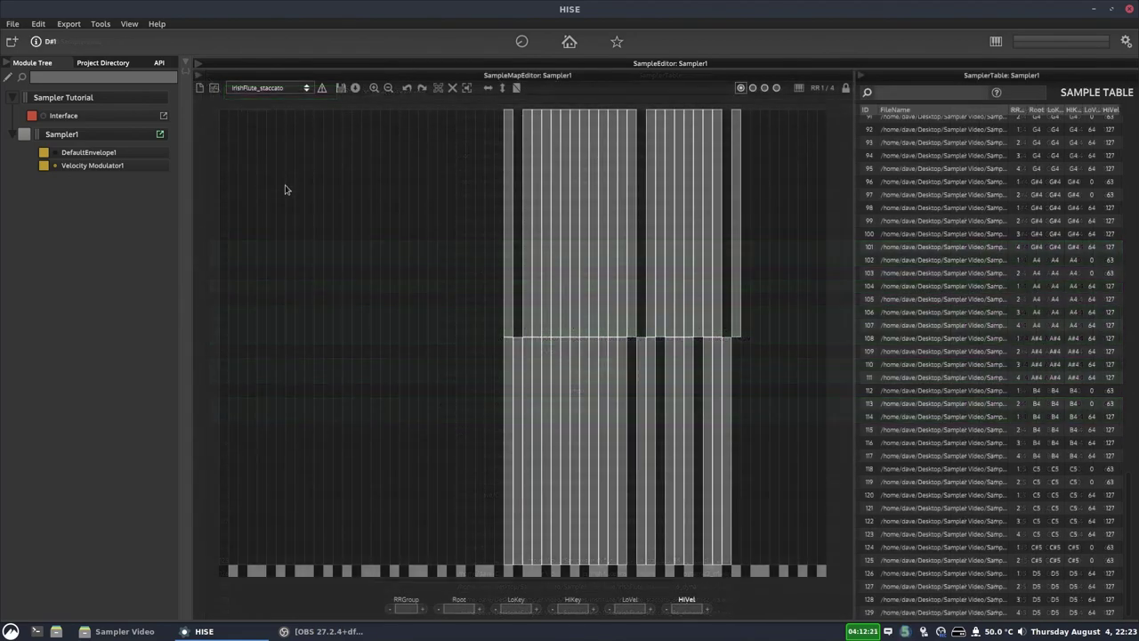
{"action": "left_click", "coordinate": [200, 87]}
{"action": "left_click", "coordinate": [538, 364]}
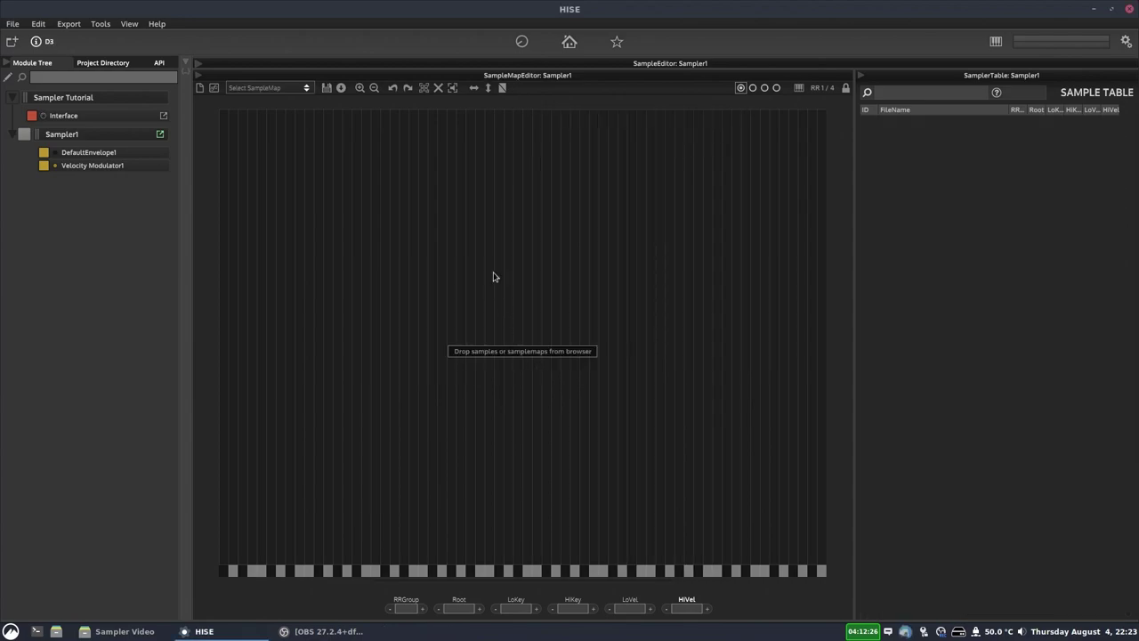
Switch to the file manager and open the oboe folder inside Samples
{"action": "left_click", "coordinate": [122, 632]}
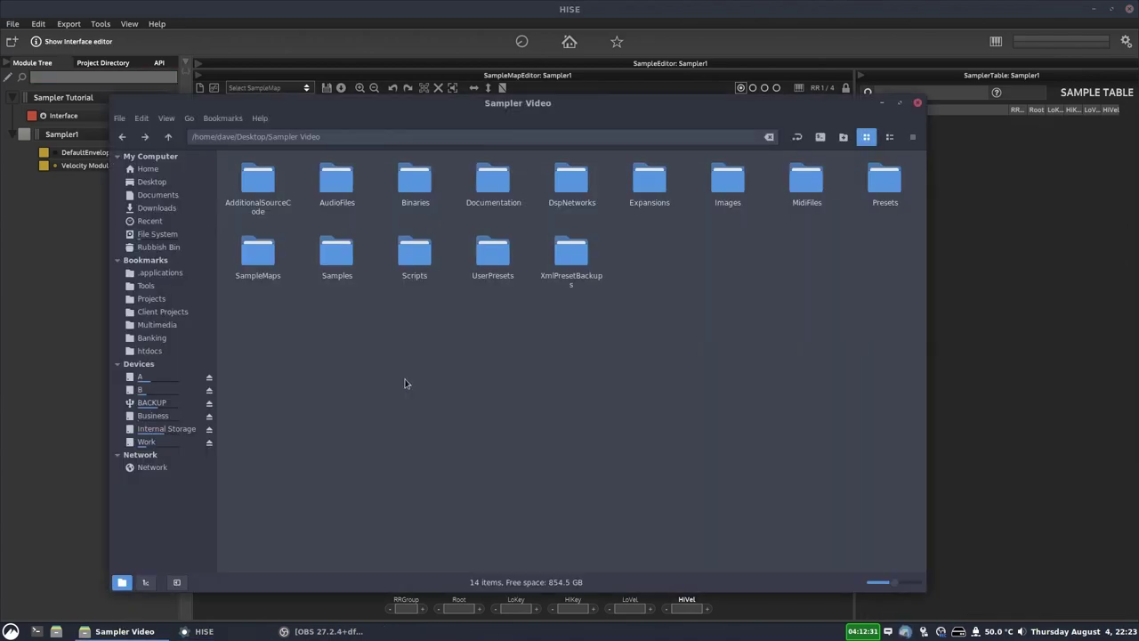
{"action": "double_click", "coordinate": [336, 254]}
{"action": "left_click_drag", "start_coordinate": [354, 97], "coordinate": [498, 111]}
{"action": "double_click", "coordinate": [481, 191]}
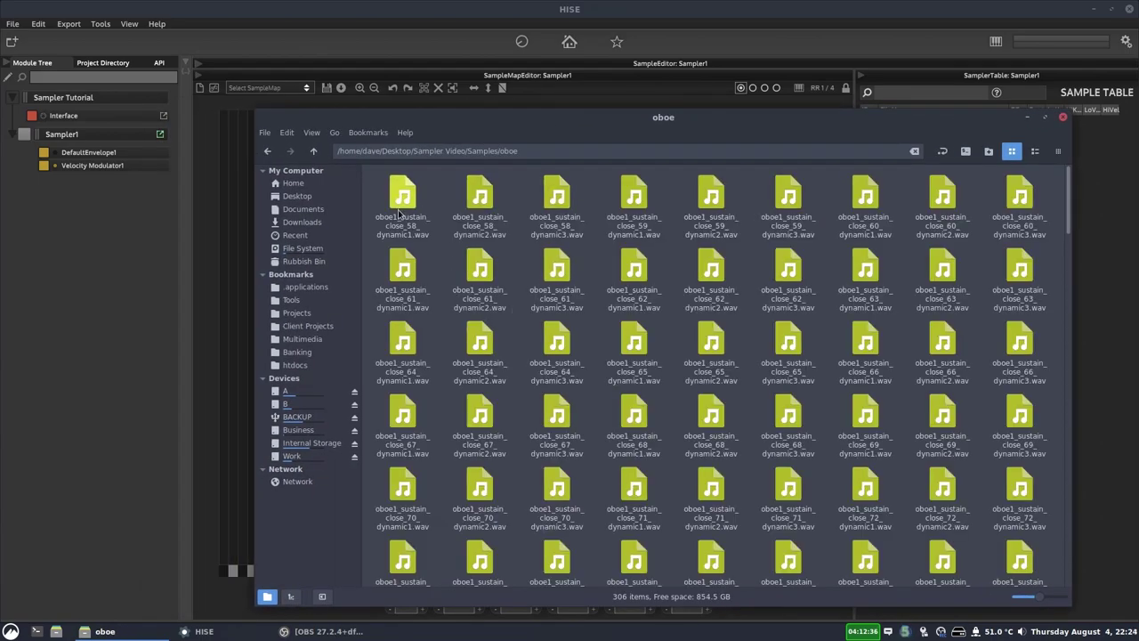
Examine the oboe file names for their mic position, note number and dynamic layer, comparing the close and decca files
{"action": "left_click", "coordinate": [401, 214]}
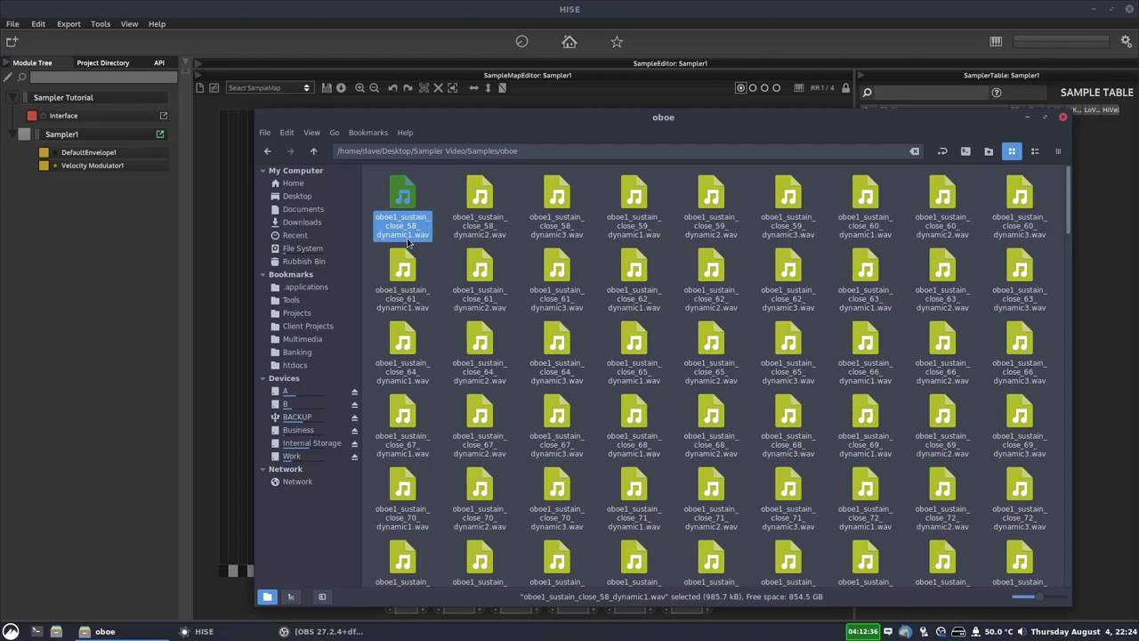
{"action": "left_click", "coordinate": [481, 234]}
{"action": "left_click", "coordinate": [546, 236]}
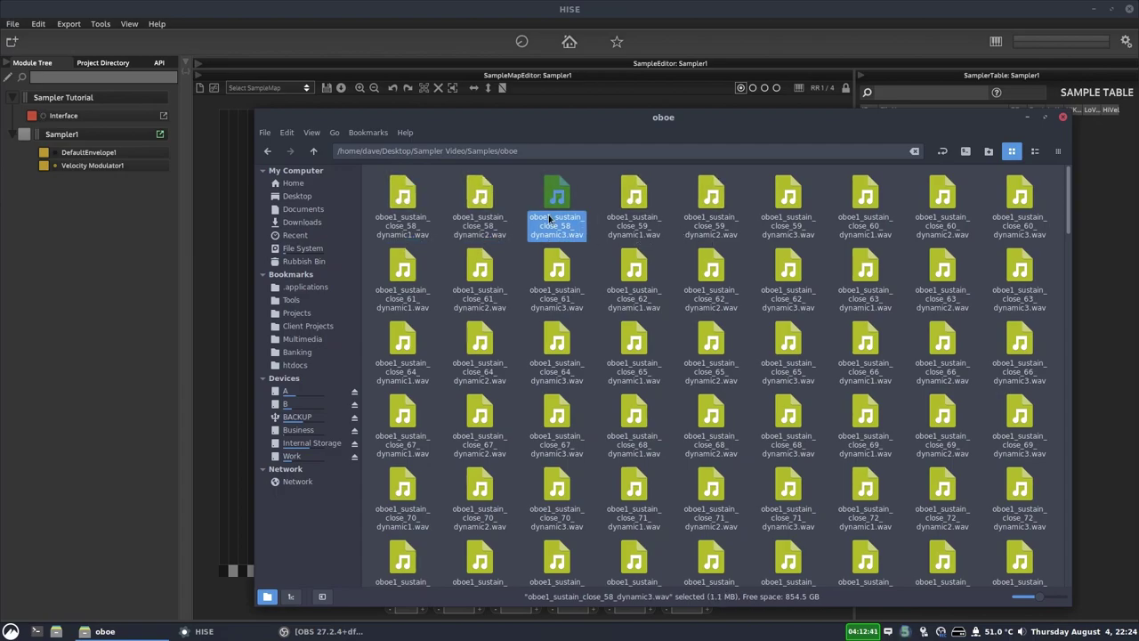
{"action": "scroll", "coordinate": [569, 227], "scroll_direction": "down", "scroll_amount": 10}
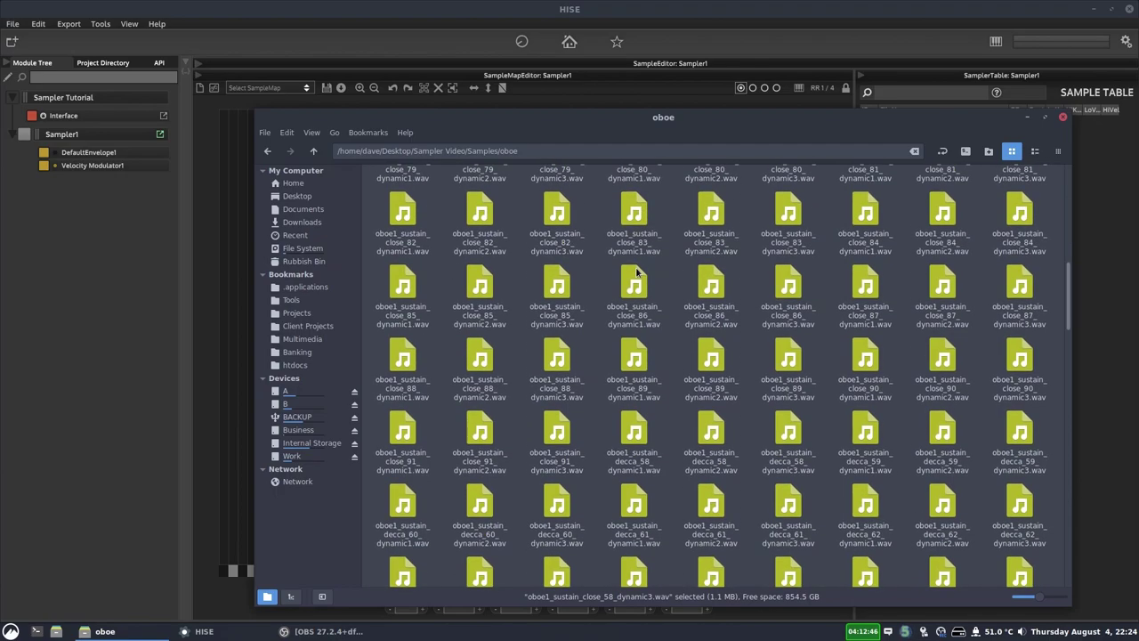
{"action": "left_click", "coordinate": [648, 431]}
{"action": "scroll", "coordinate": [637, 418], "scroll_direction": "down", "scroll_amount": 10}
{"action": "left_click_drag", "start_coordinate": [632, 415], "coordinate": [470, 155]}
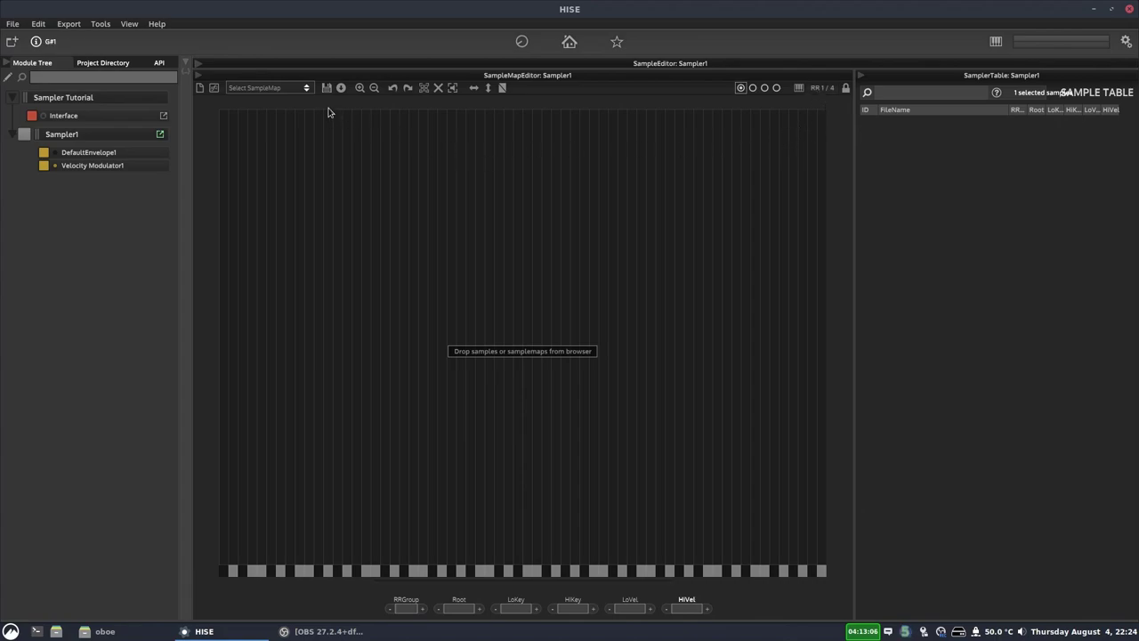
Load the IrishFlute_staccato sample map
{"action": "left_click", "coordinate": [285, 88]}
{"action": "left_click", "coordinate": [281, 103]}
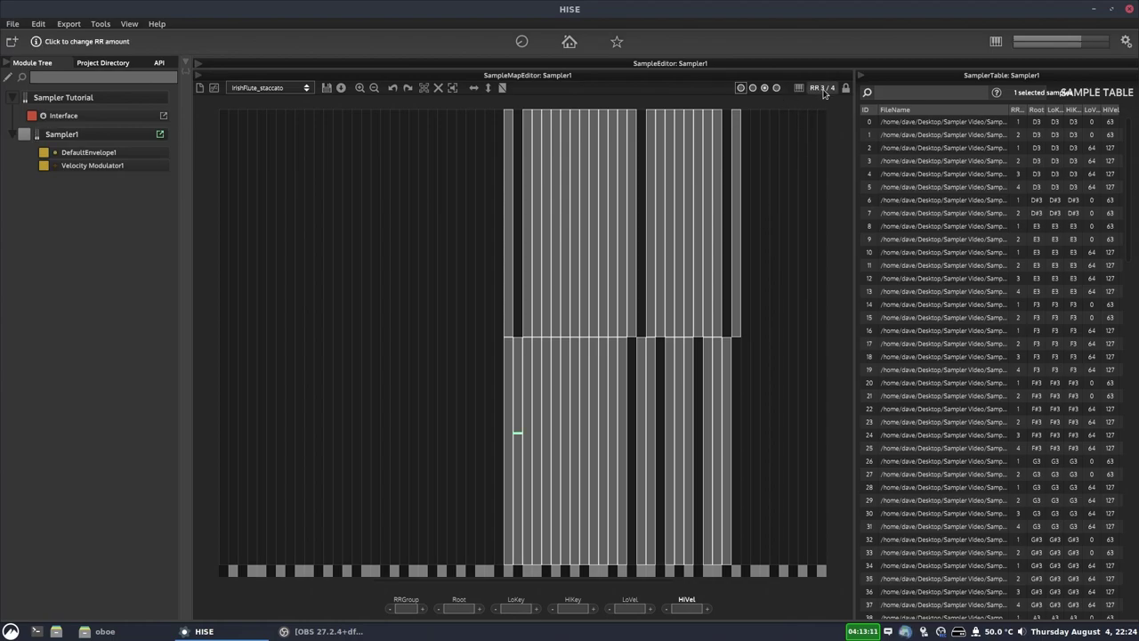
{"action": "left_click", "coordinate": [740, 88]}
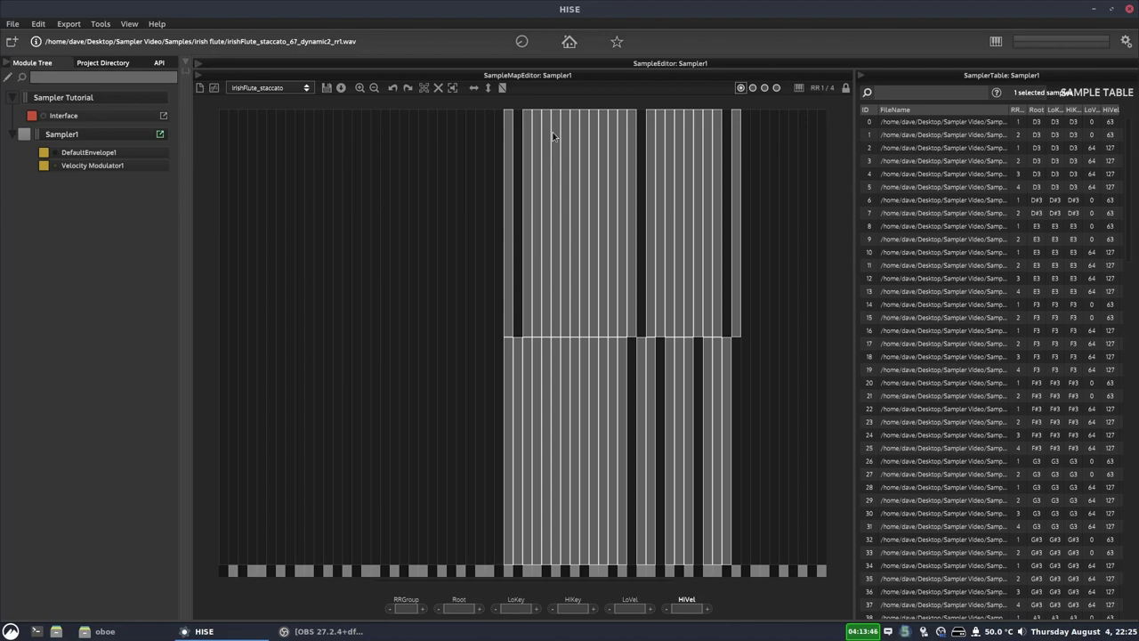
Replace the loaded flute sample map with a new, empty one
{"action": "right_click", "coordinate": [289, 177]}
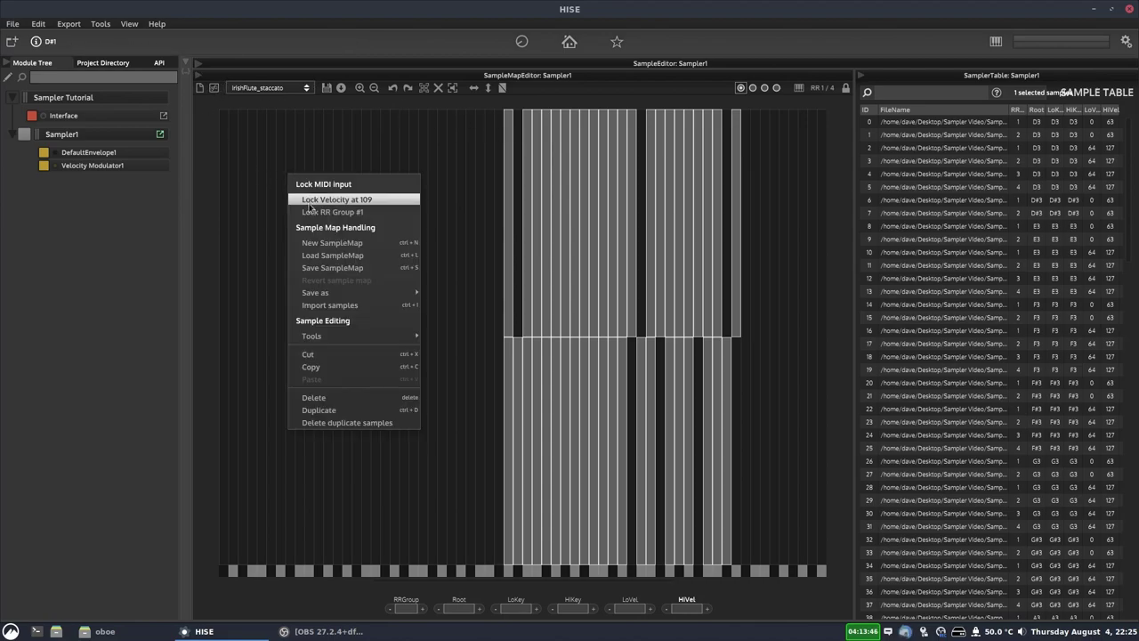
{"action": "left_click", "coordinate": [329, 242]}
{"action": "left_click", "coordinate": [547, 363]}
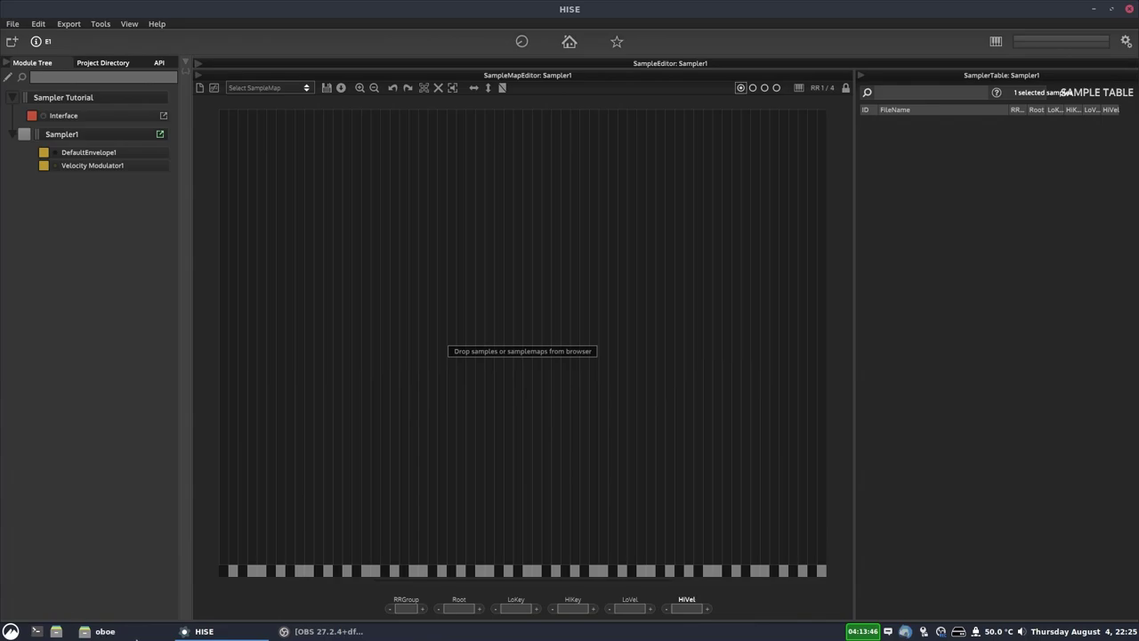
Select all files in the oboe folder and drop them onto the empty sample map in HISE
{"action": "left_click", "coordinate": [136, 637]}
{"action": "scroll", "coordinate": [434, 224], "scroll_direction": "down", "scroll_amount": 3}
{"action": "scroll", "coordinate": [434, 249], "scroll_direction": "up", "scroll_amount": 15}
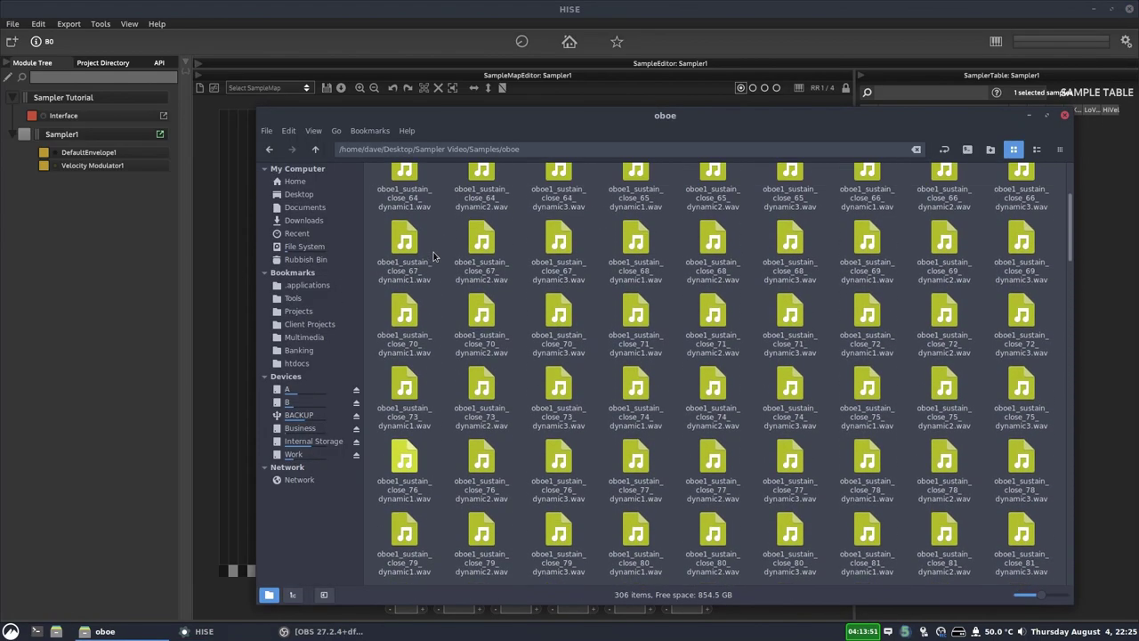
{"action": "scroll", "coordinate": [434, 257], "scroll_direction": "up", "scroll_amount": 3}
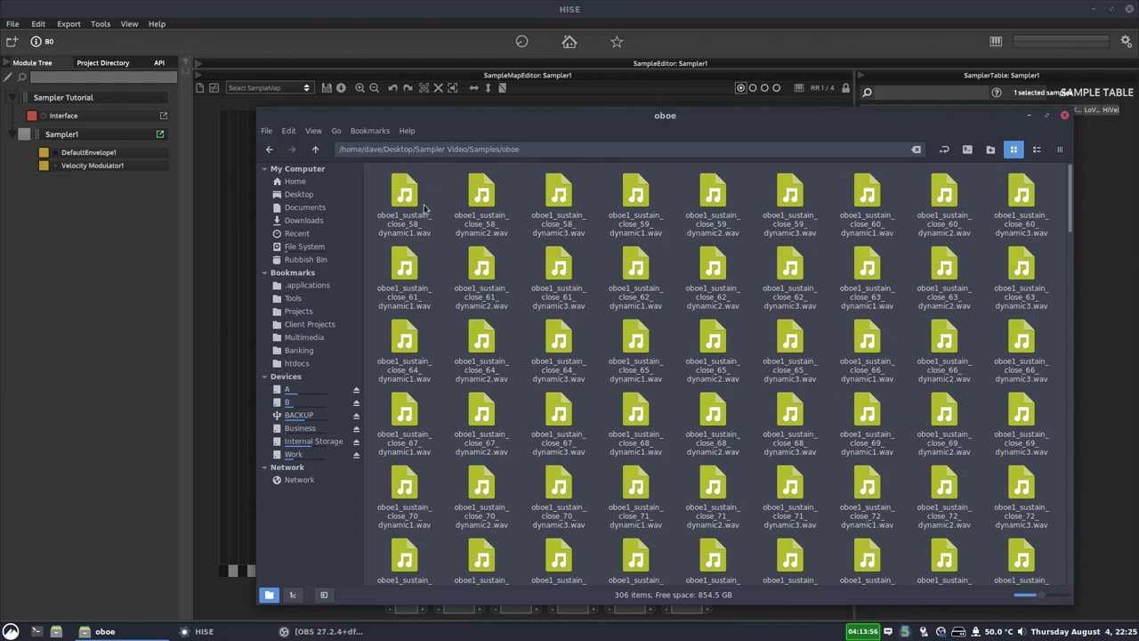
{"action": "left_click", "coordinate": [409, 234]}
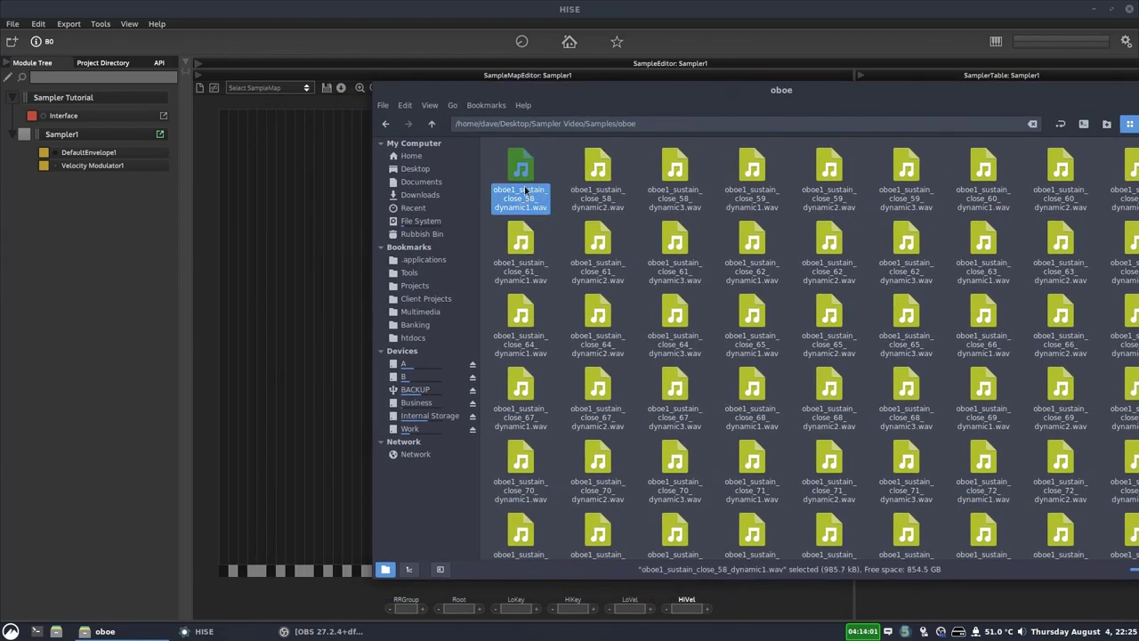
{"action": "key", "text": "ctrl+a"}
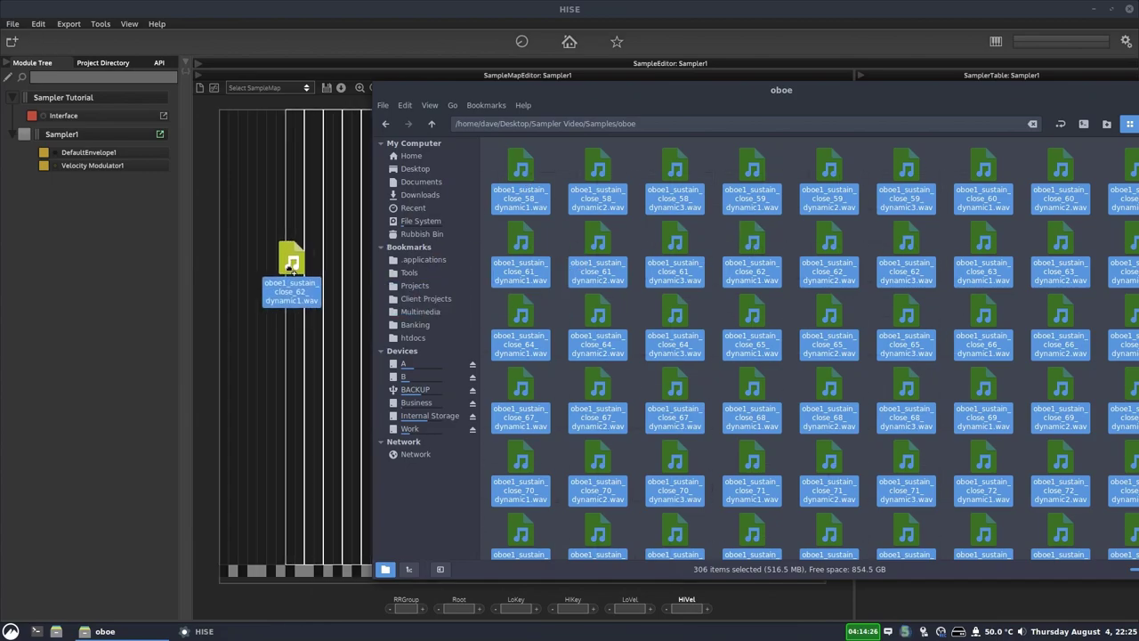
{"action": "left_click_drag", "start_coordinate": [293, 270], "coordinate": [206, 274]}
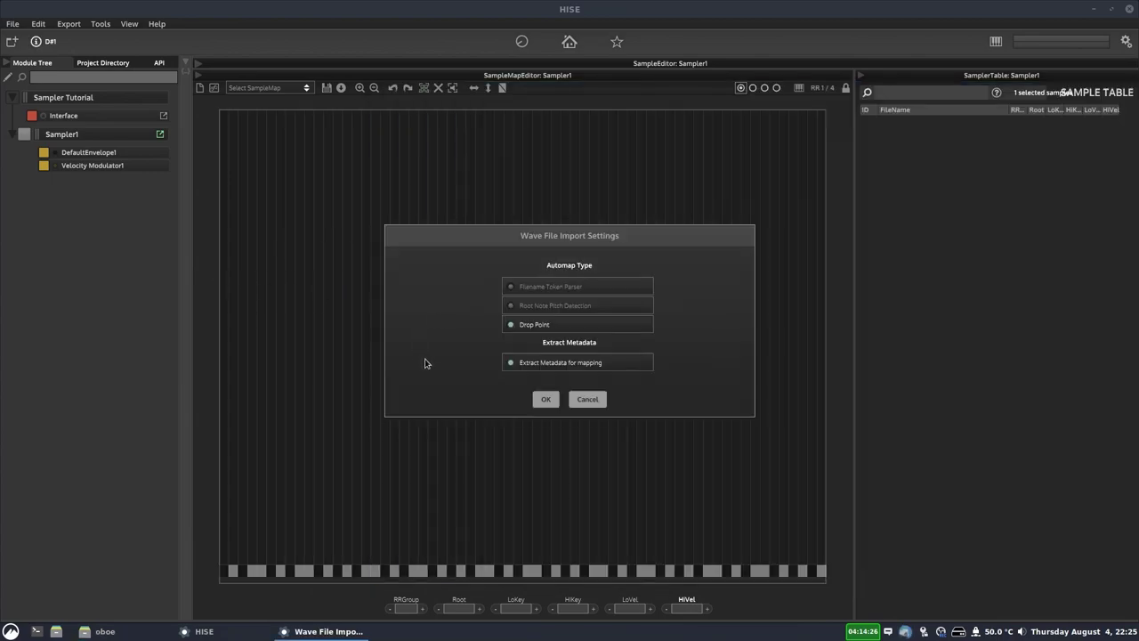
Choose the Filename Token Parser for the import and set the "close" token's property to Ignore
{"action": "left_click", "coordinate": [550, 286]}
{"action": "left_click", "coordinate": [547, 400]}
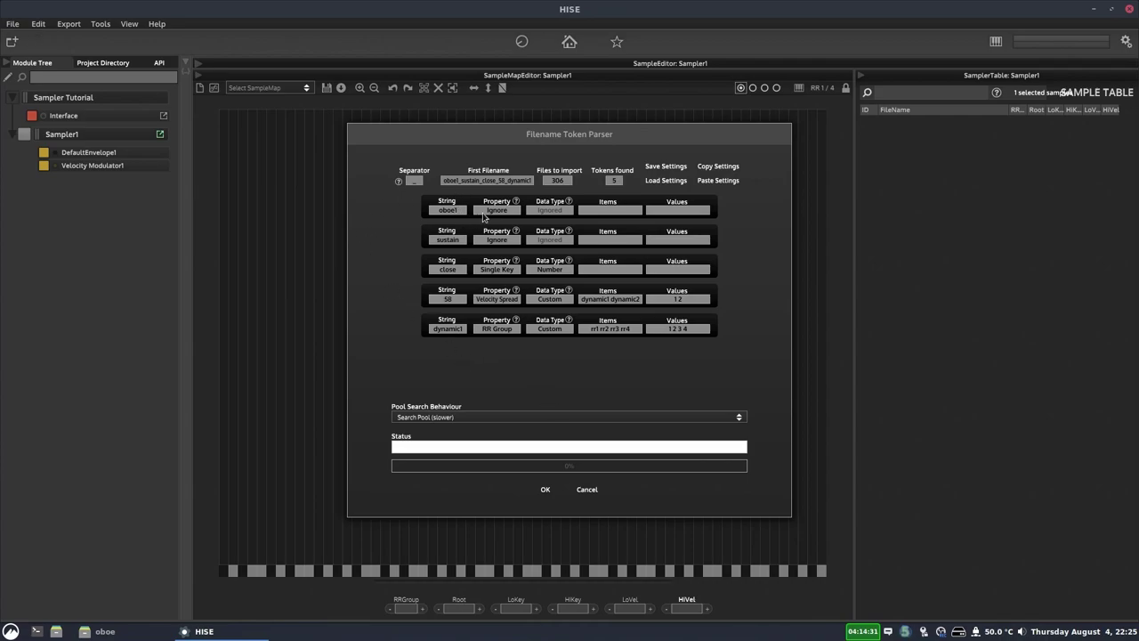
{"action": "left_click", "coordinate": [489, 270]}
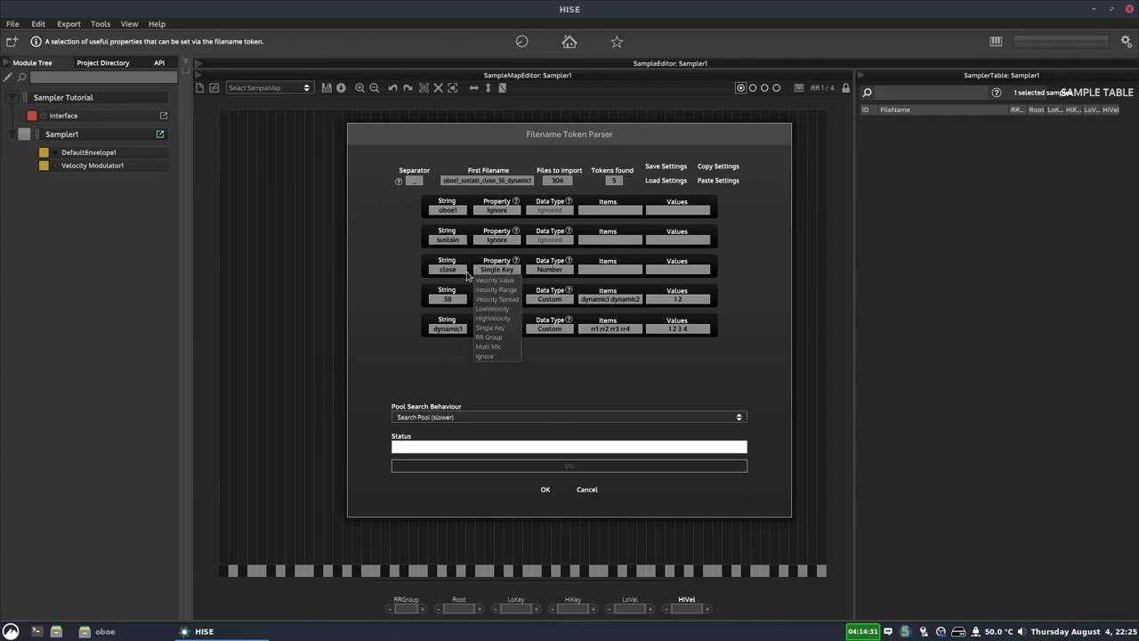
{"action": "left_click", "coordinate": [499, 357]}
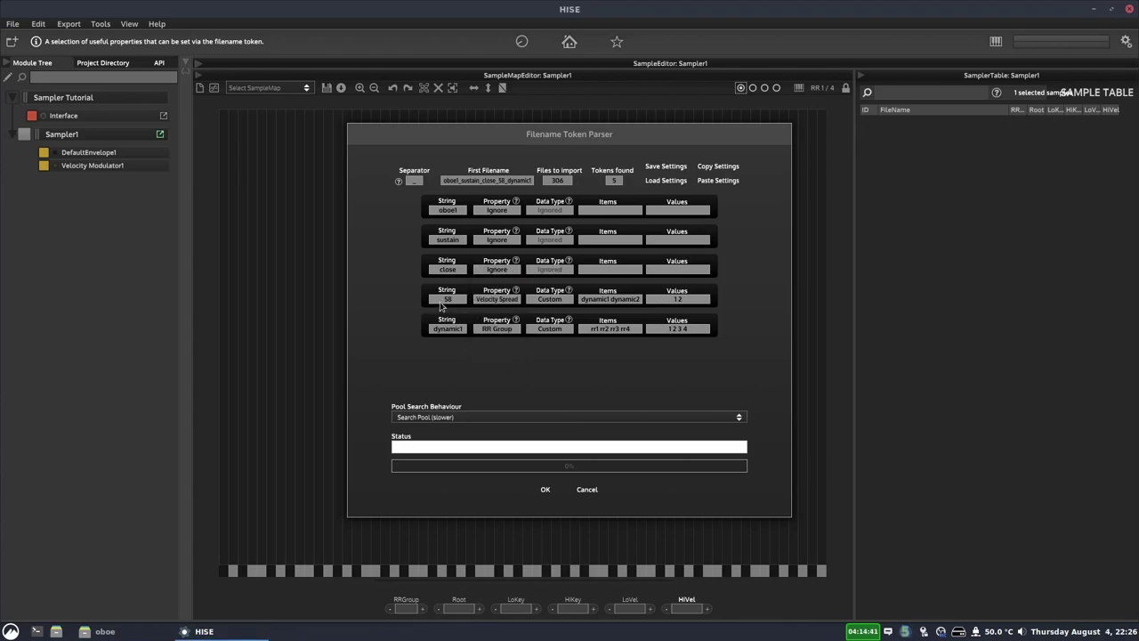
Set the "58" token to Single Key with the Number data type, and clear its items and values
{"action": "left_click", "coordinate": [497, 299]}
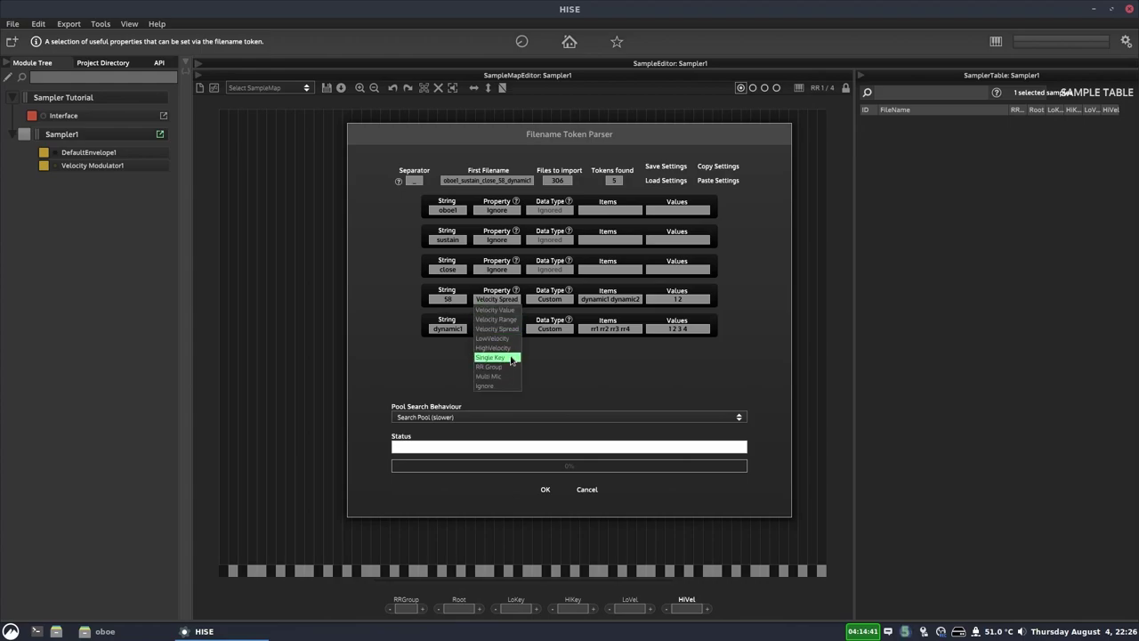
{"action": "left_click", "coordinate": [503, 357]}
{"action": "left_click", "coordinate": [561, 302]}
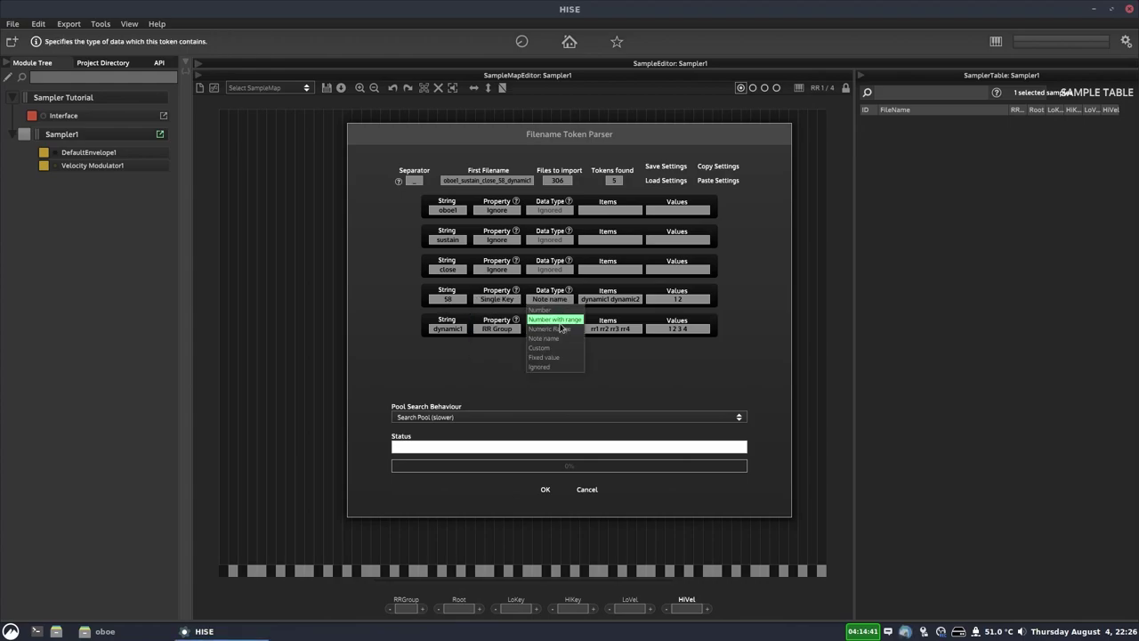
{"action": "left_click", "coordinate": [559, 310]}
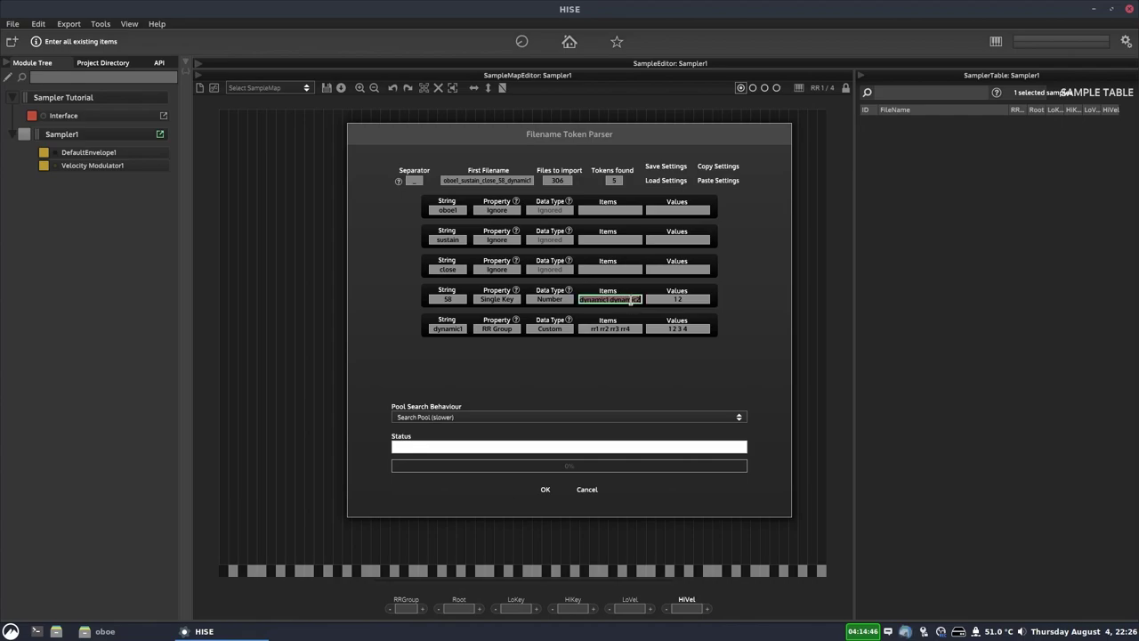
{"action": "left_click", "coordinate": [679, 300]}
{"action": "key", "text": "BackSpace"}
{"action": "key", "text": "Return"}
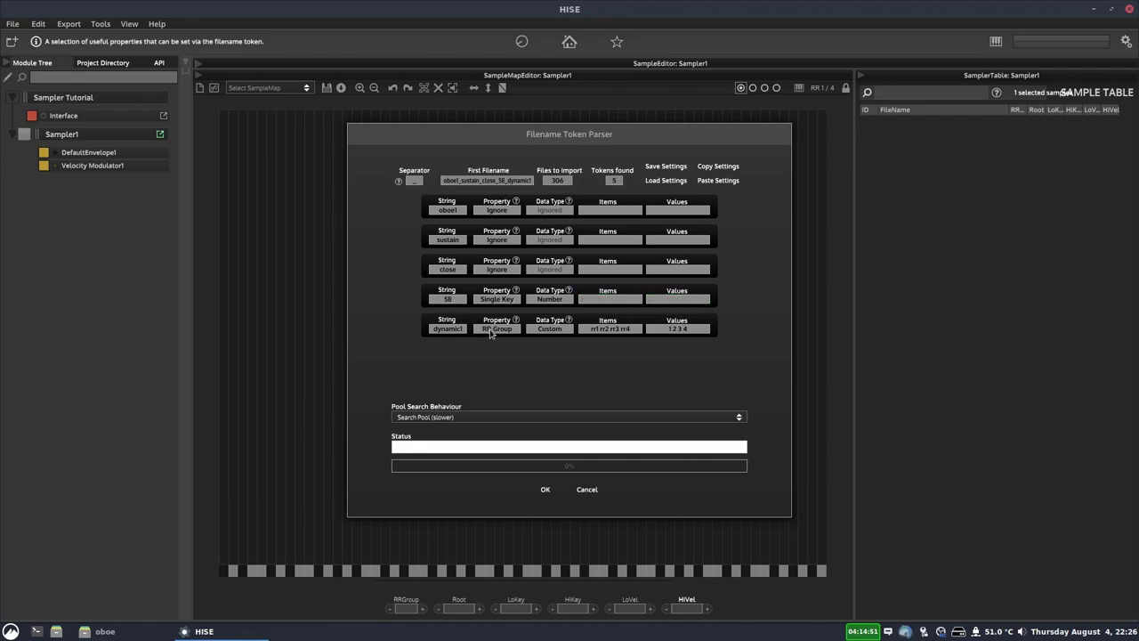
Keep the "dynamic1" token as a Custom RR Group, listing the dynamics from dynamic1 and dynamic2 onward as items with values 1 2 3
{"action": "left_click", "coordinate": [549, 331]}
{"action": "left_click", "coordinate": [546, 339]}
{"action": "left_click", "coordinate": [546, 338]}
{"action": "left_click", "coordinate": [546, 377]}
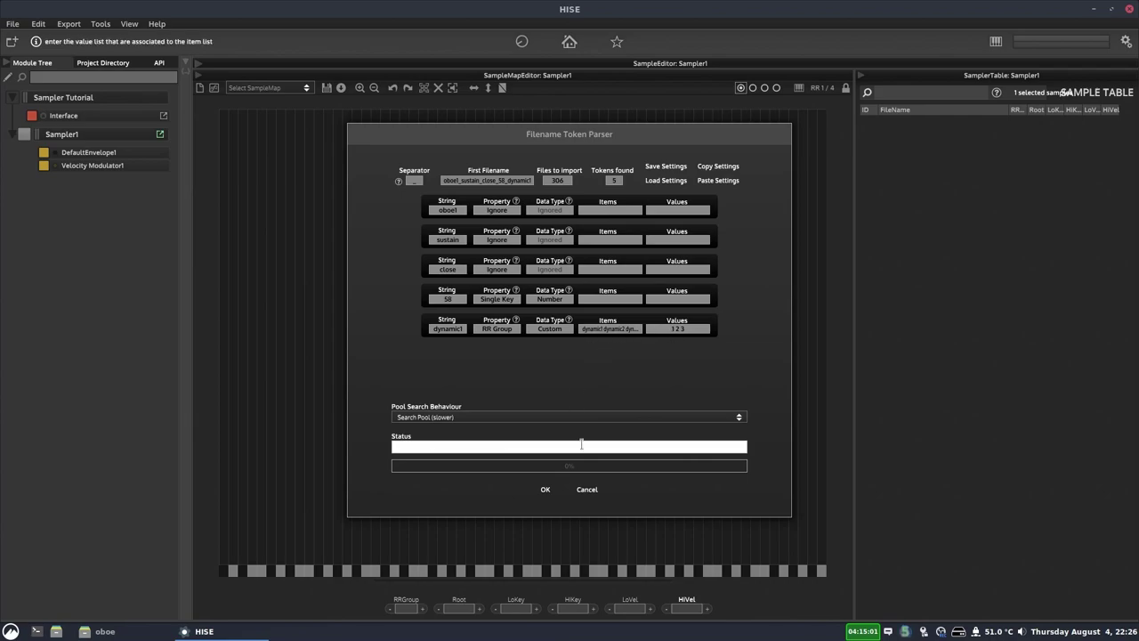
Run the import, setting loop points from the metadata and adjusting the RR group amount to 3
{"action": "left_click", "coordinate": [546, 489]}
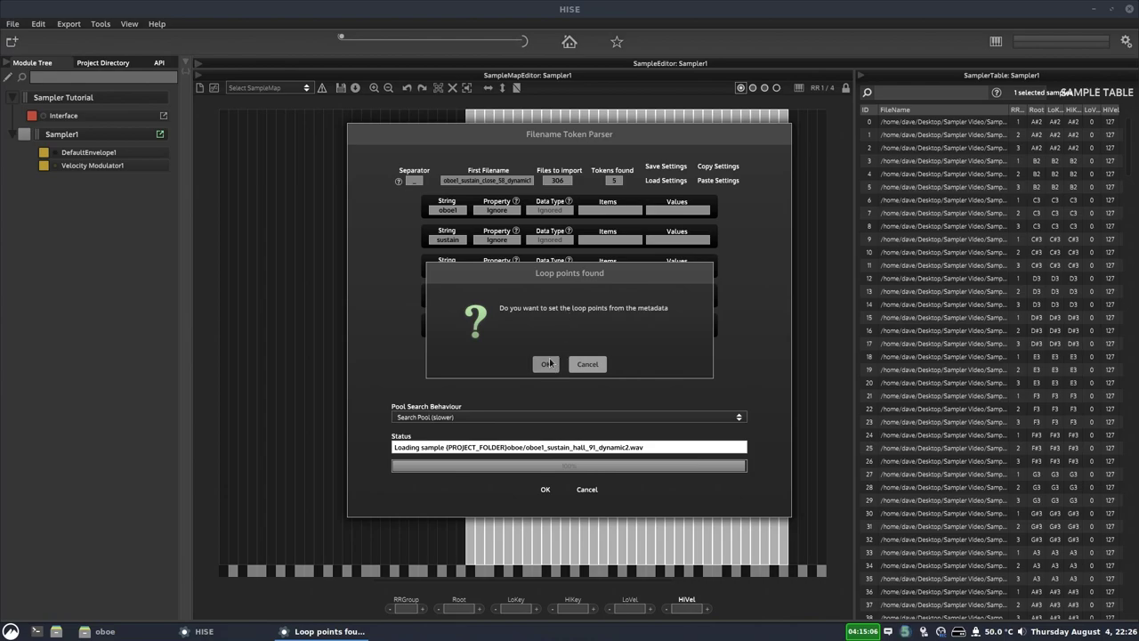
{"action": "left_click", "coordinate": [545, 365]}
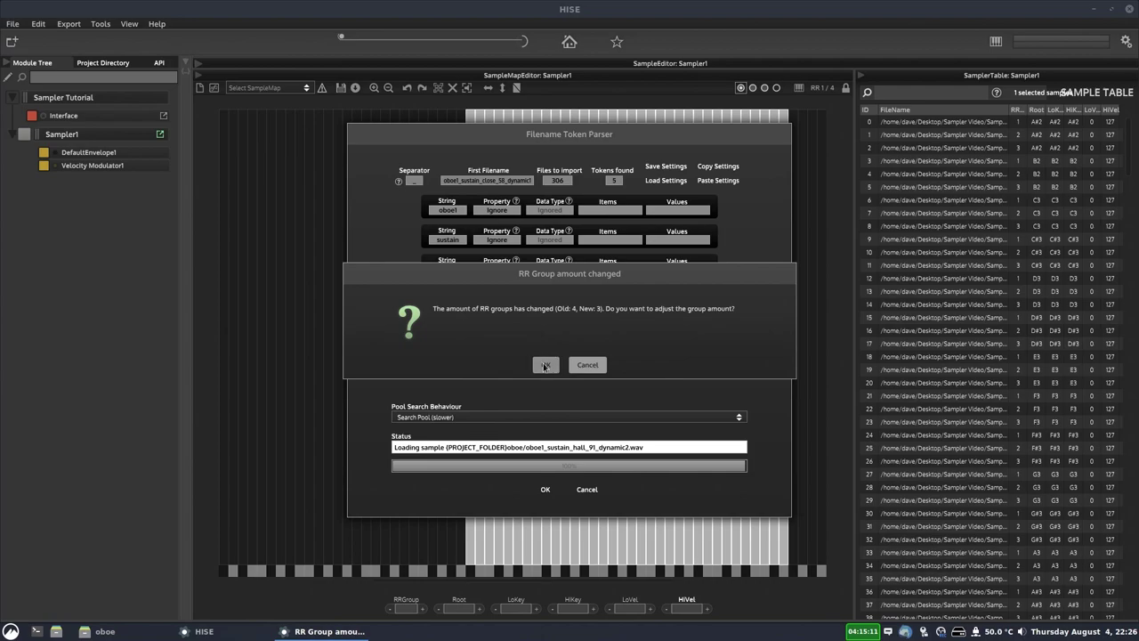
{"action": "left_click", "coordinate": [543, 365]}
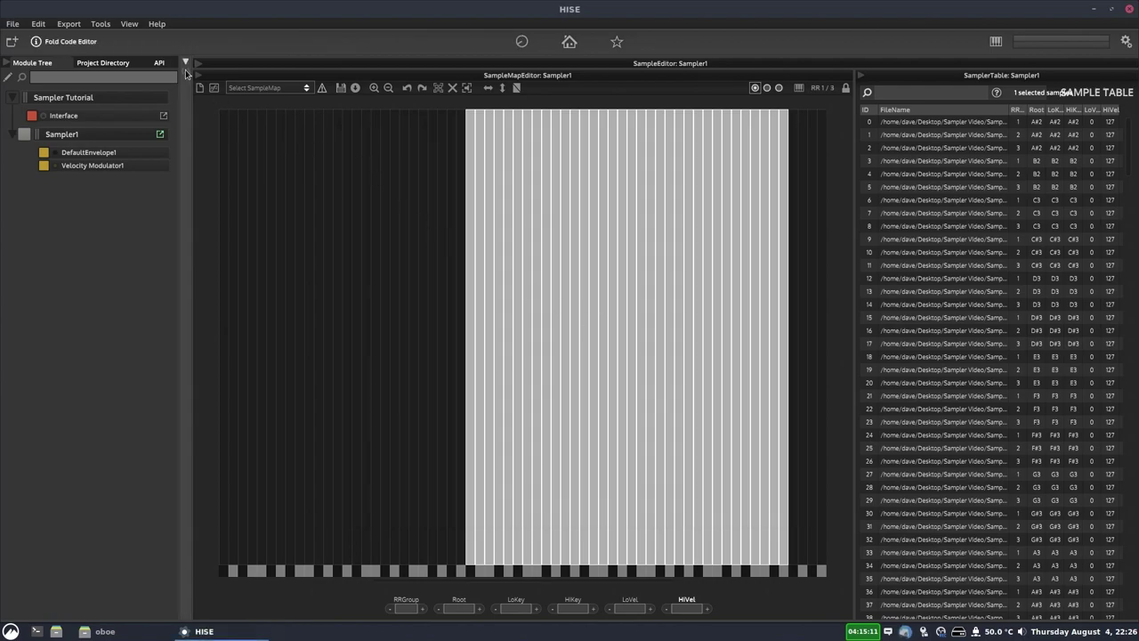
View the imported oboe samples one RR group at a time
{"action": "left_click_drag", "start_coordinate": [503, 583], "coordinate": [562, 584]}
{"action": "left_click", "coordinate": [767, 87]}
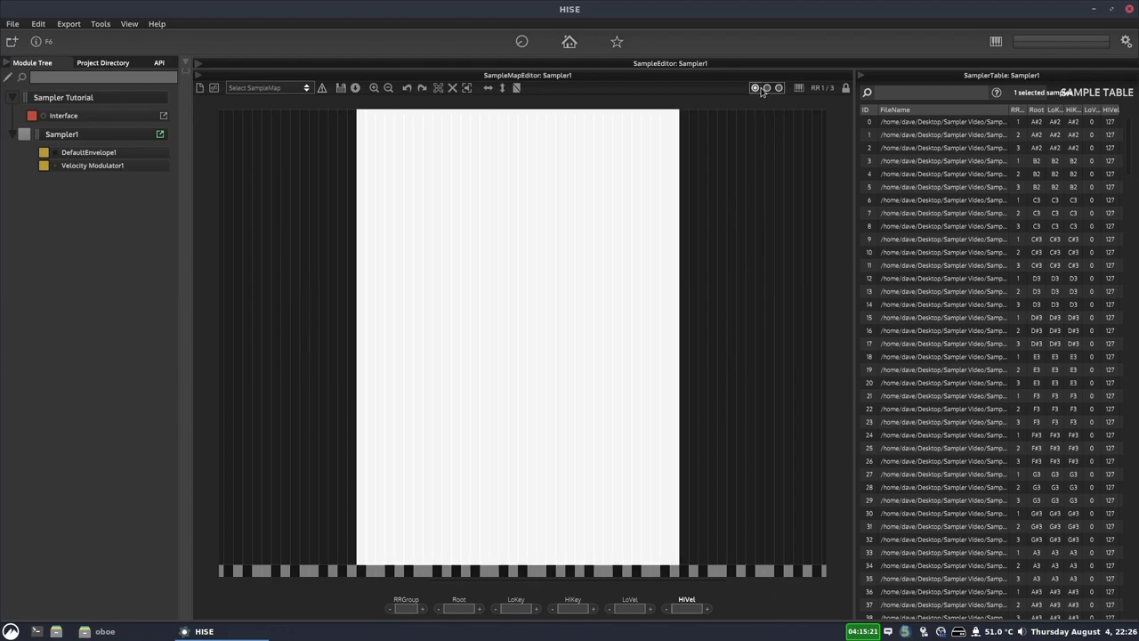
{"action": "left_click", "coordinate": [766, 88]}
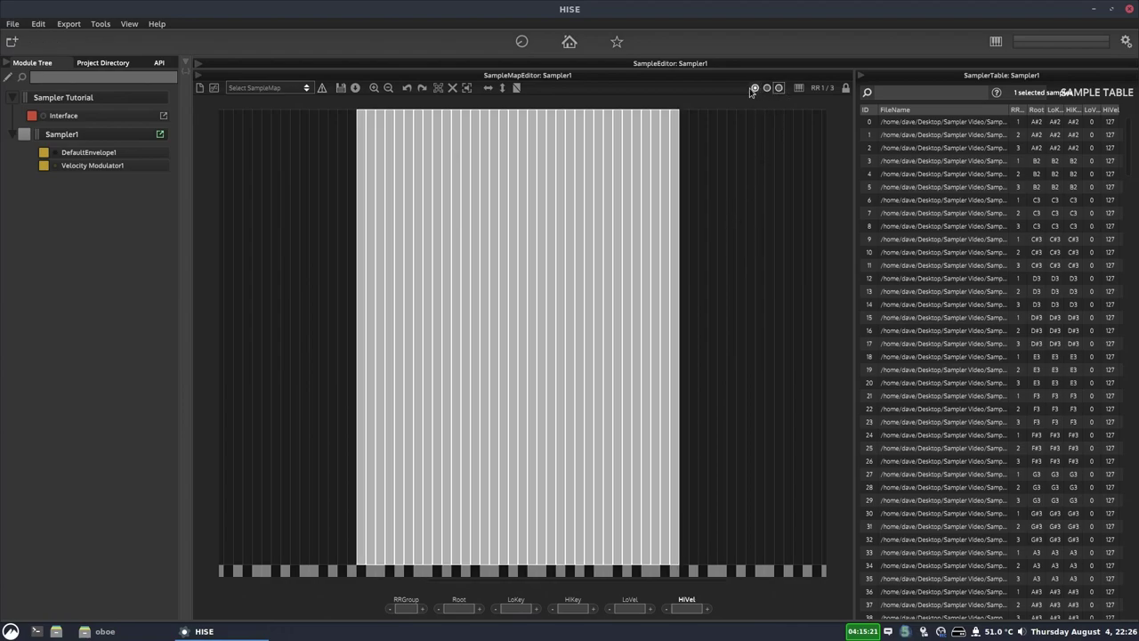
{"action": "left_click", "coordinate": [755, 88]}
{"action": "left_click", "coordinate": [820, 88]}
{"action": "left_click", "coordinate": [821, 88]}
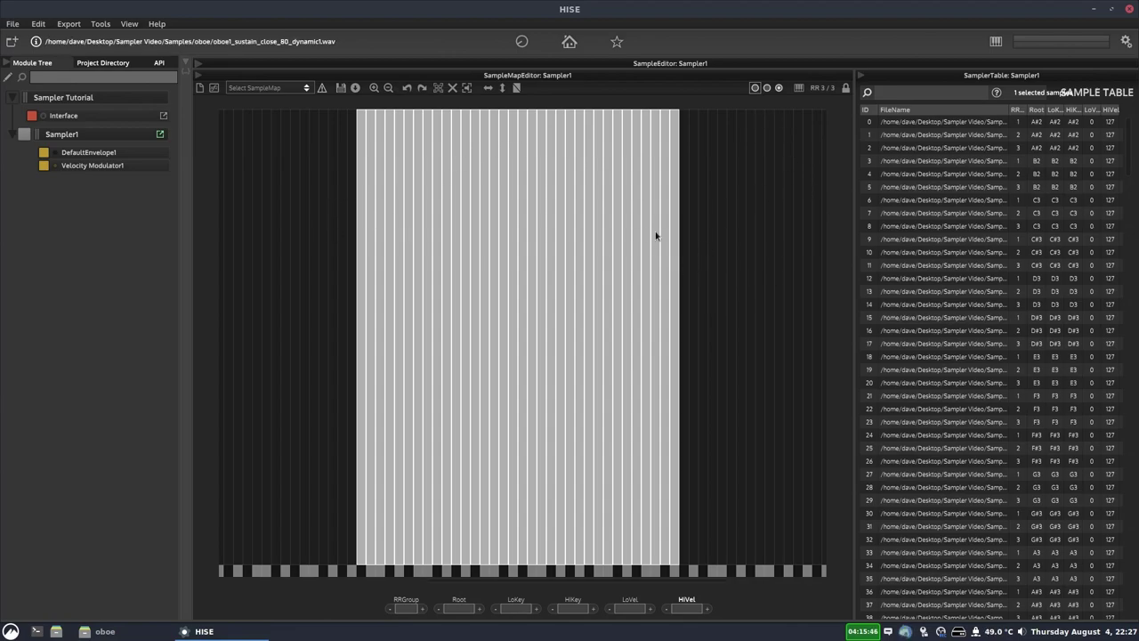
Try moving the highest-key sample of the displayed RR group up the keyboard, and undo the move
{"action": "left_click_drag", "start_coordinate": [674, 267], "coordinate": [723, 274]}
{"action": "left_click", "coordinate": [756, 282]}
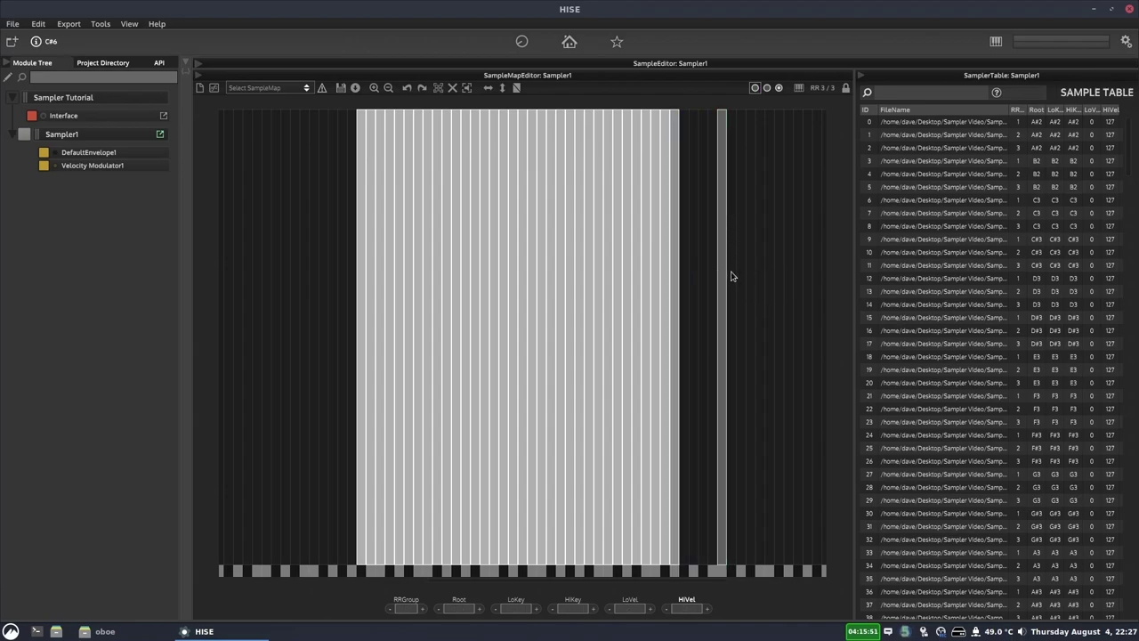
{"action": "left_click", "coordinate": [725, 290]}
{"action": "left_click", "coordinate": [709, 292]}
{"action": "left_click", "coordinate": [407, 90]}
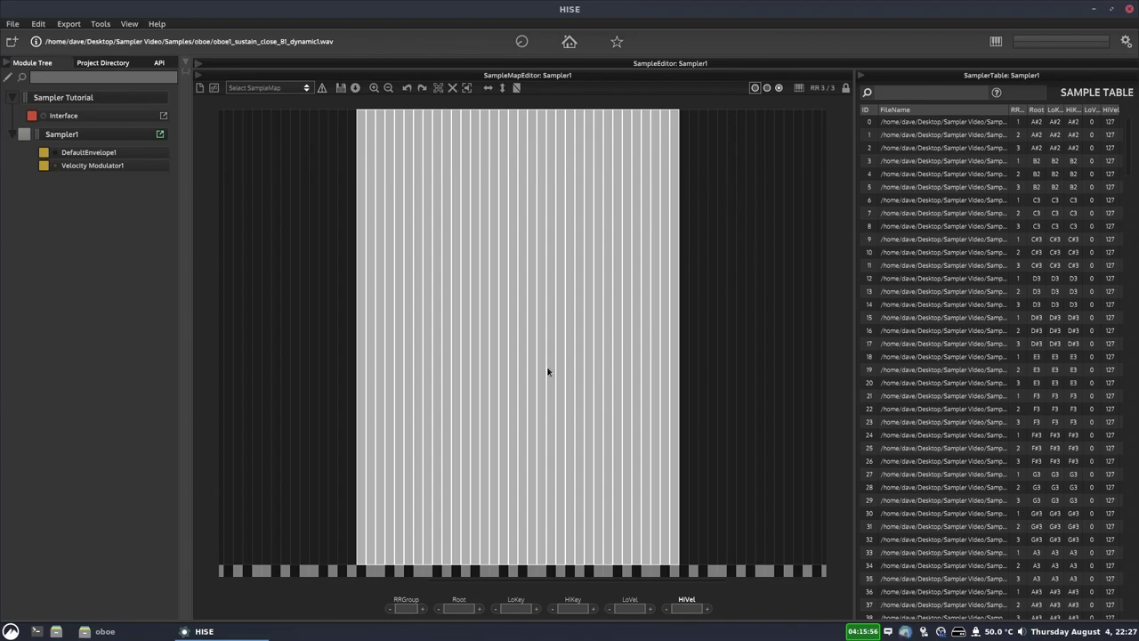
Display all RR groups together, select every sample in the map, and clear the selection
{"action": "left_click", "coordinate": [779, 89]}
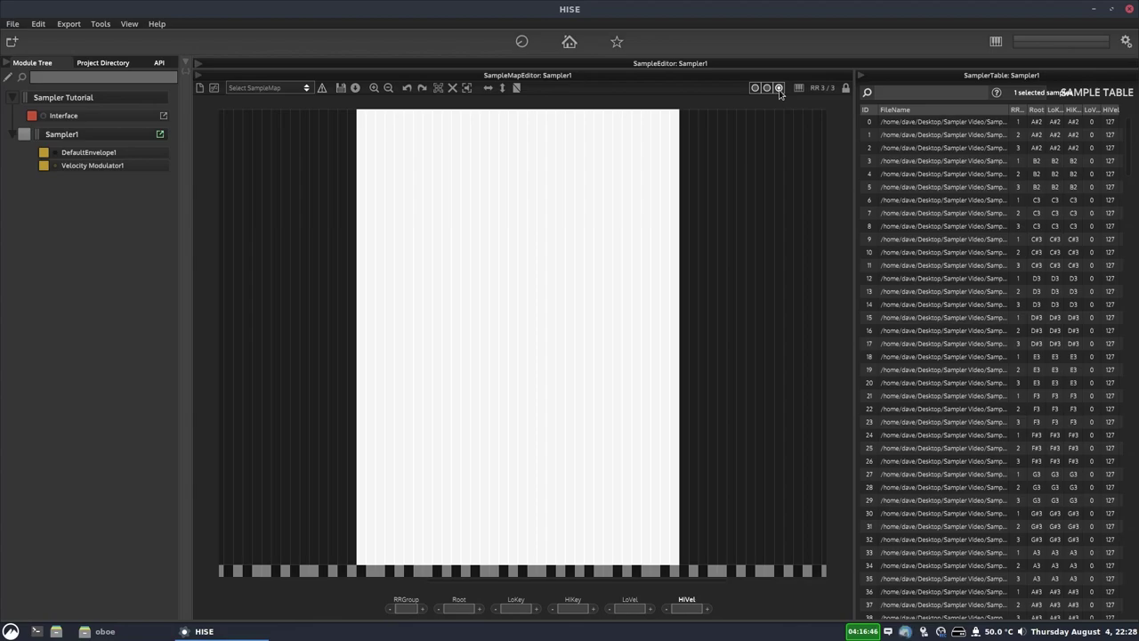
{"action": "left_click_drag", "start_coordinate": [748, 165], "coordinate": [238, 329]}
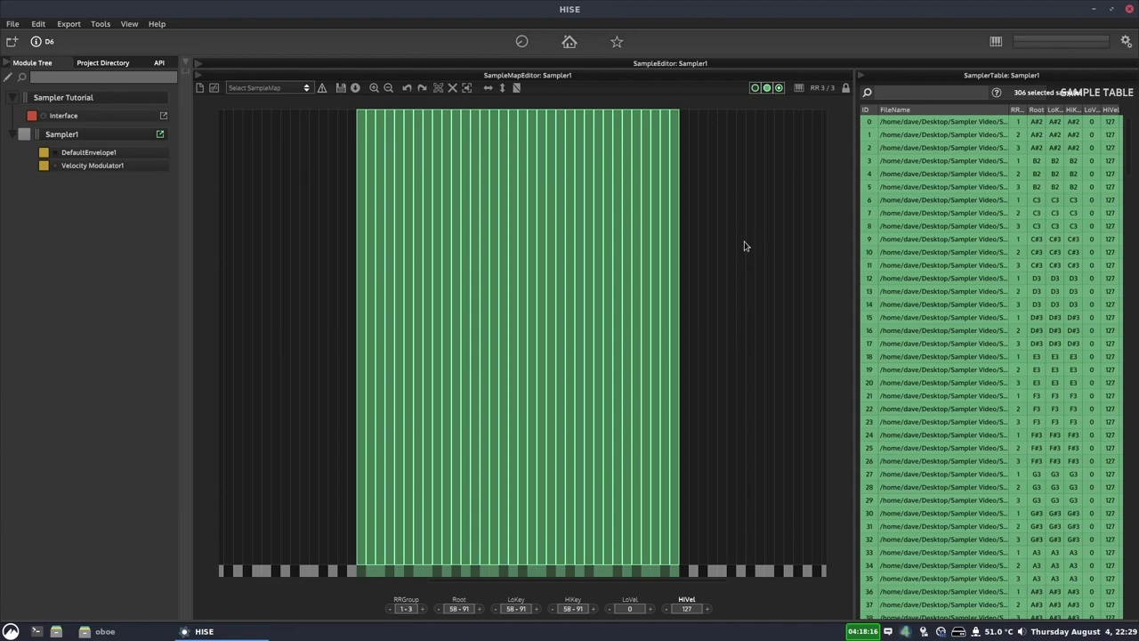
{"action": "left_click", "coordinate": [703, 250]}
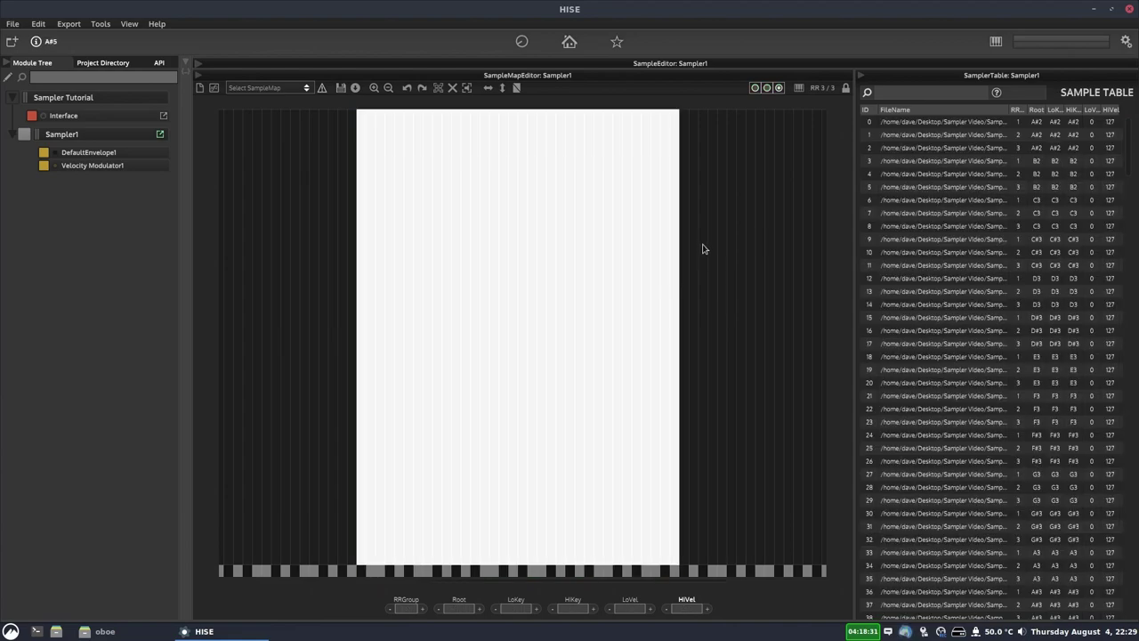
Display only the first RR group, shift two stacked mic samples from the highest key to higher notes, and undo both moves
{"action": "left_click", "coordinate": [755, 88]}
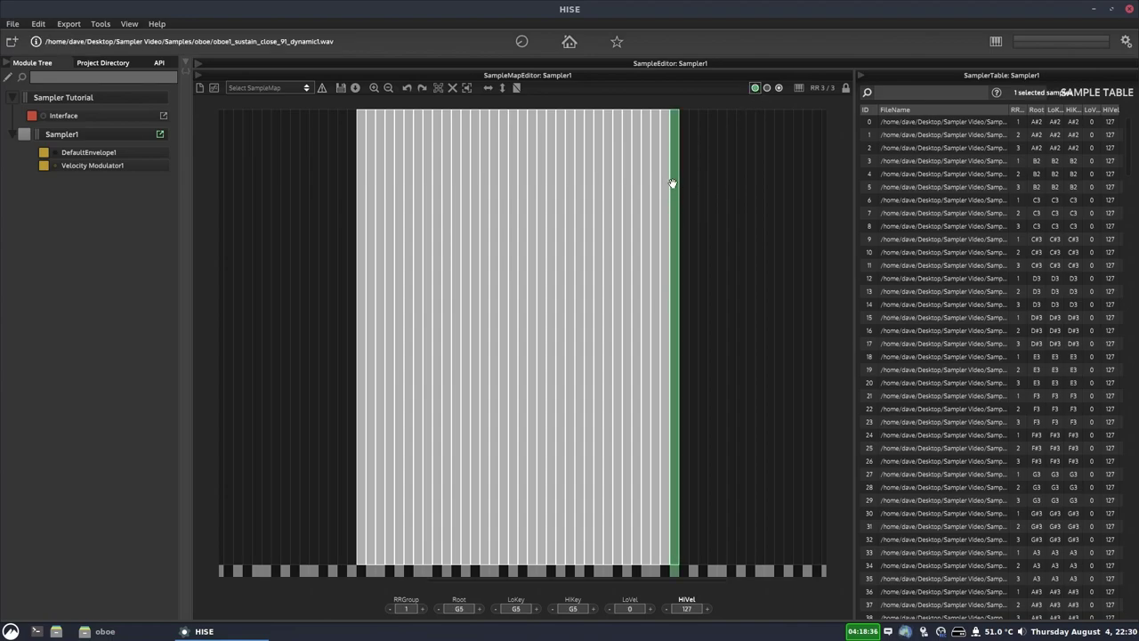
{"action": "left_click_drag", "start_coordinate": [673, 191], "coordinate": [702, 204]}
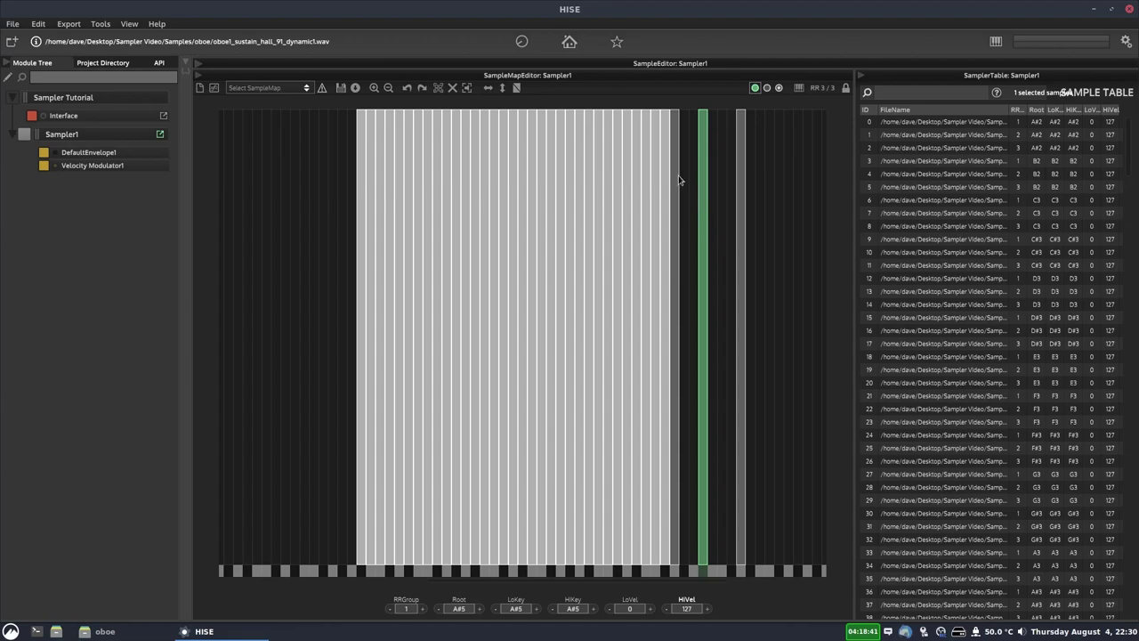
{"action": "left_click", "coordinate": [405, 89]}
{"action": "left_click", "coordinate": [405, 89]}
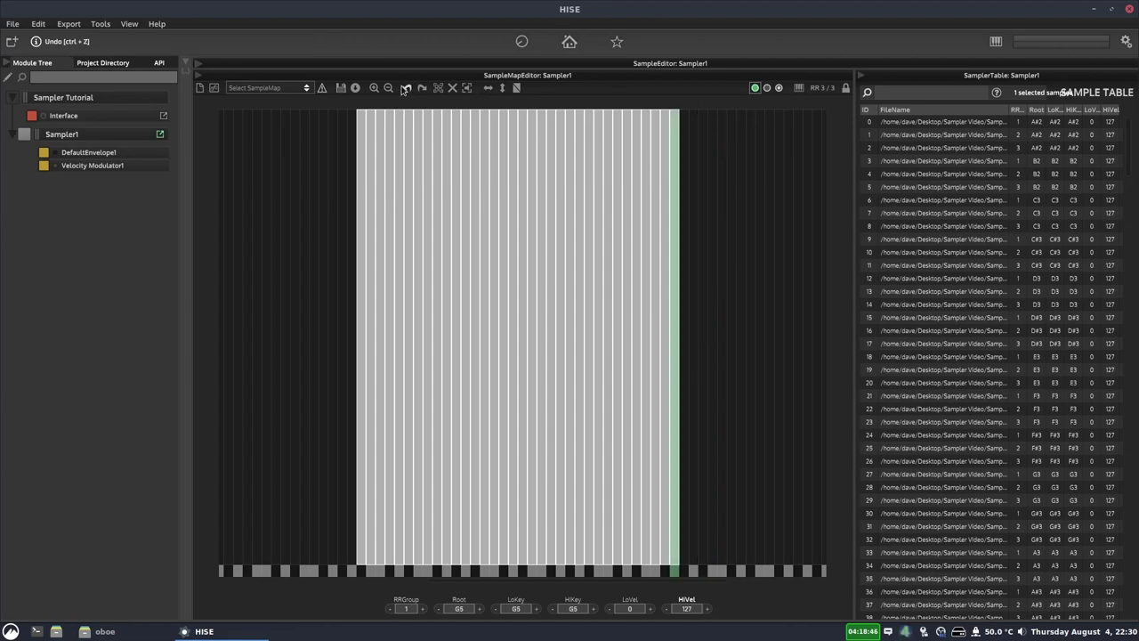
Select every sample across all RR groups and start Merge into Multimic samples
{"action": "left_click", "coordinate": [724, 163]}
{"action": "key", "text": "ctrl+a"}
{"action": "left_click_drag", "start_coordinate": [725, 176], "coordinate": [337, 327]}
{"action": "right_click", "coordinate": [527, 272]}
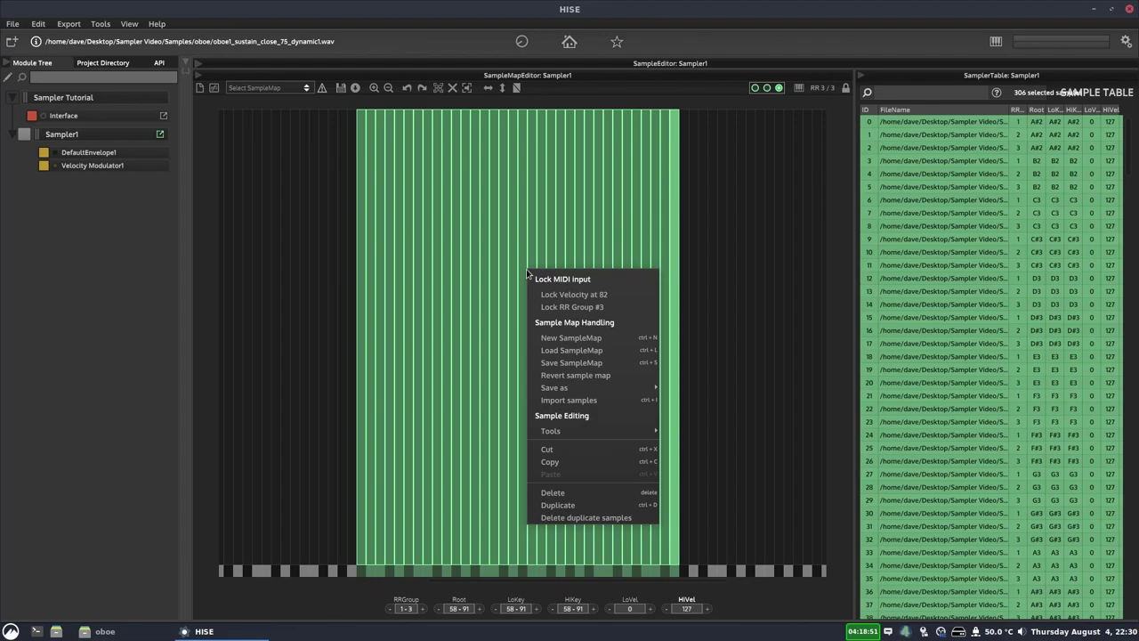
{"action": "mouse_move", "coordinate": [587, 433]}
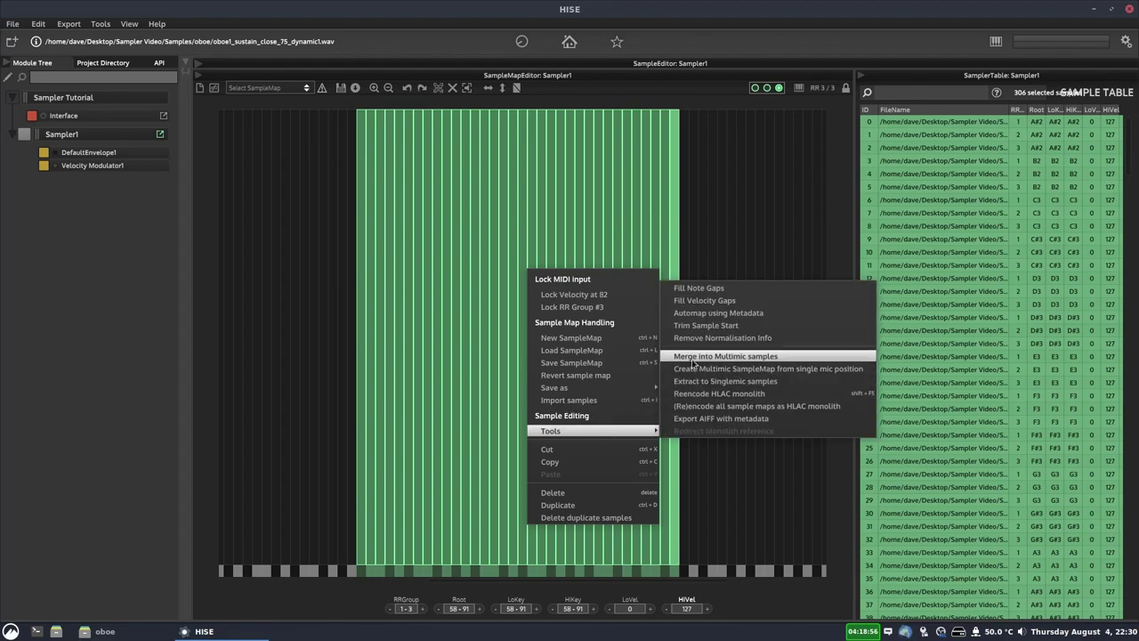
{"action": "left_click", "coordinate": [750, 357]}
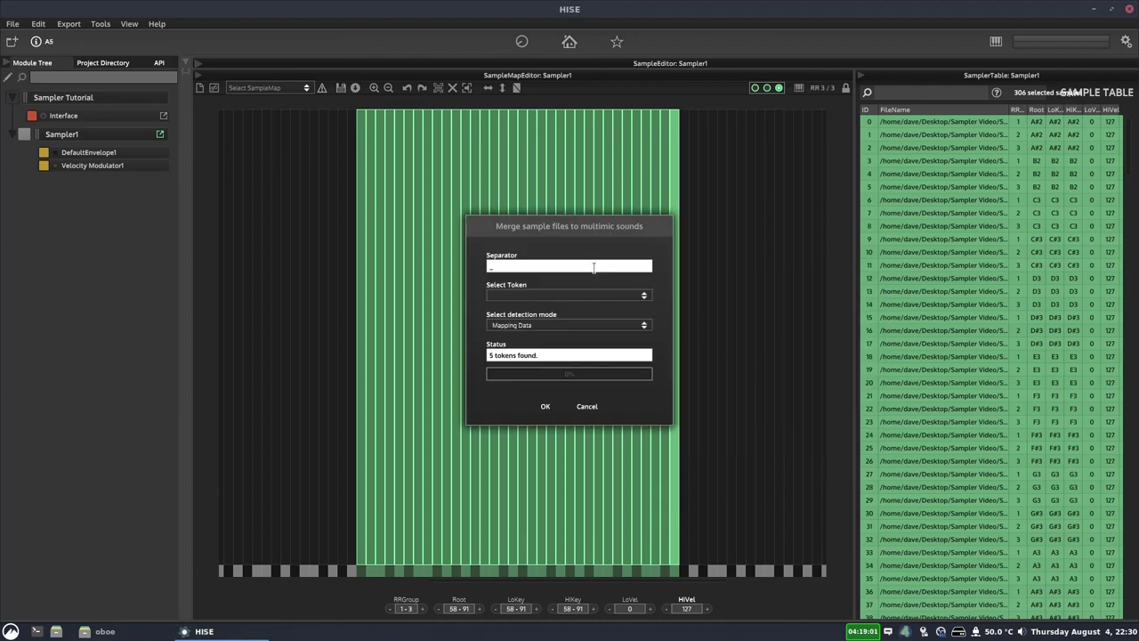
Configure the merge with separator "_", token "close" and detection mode "Mapping and filename"
{"action": "left_click", "coordinate": [520, 270]}
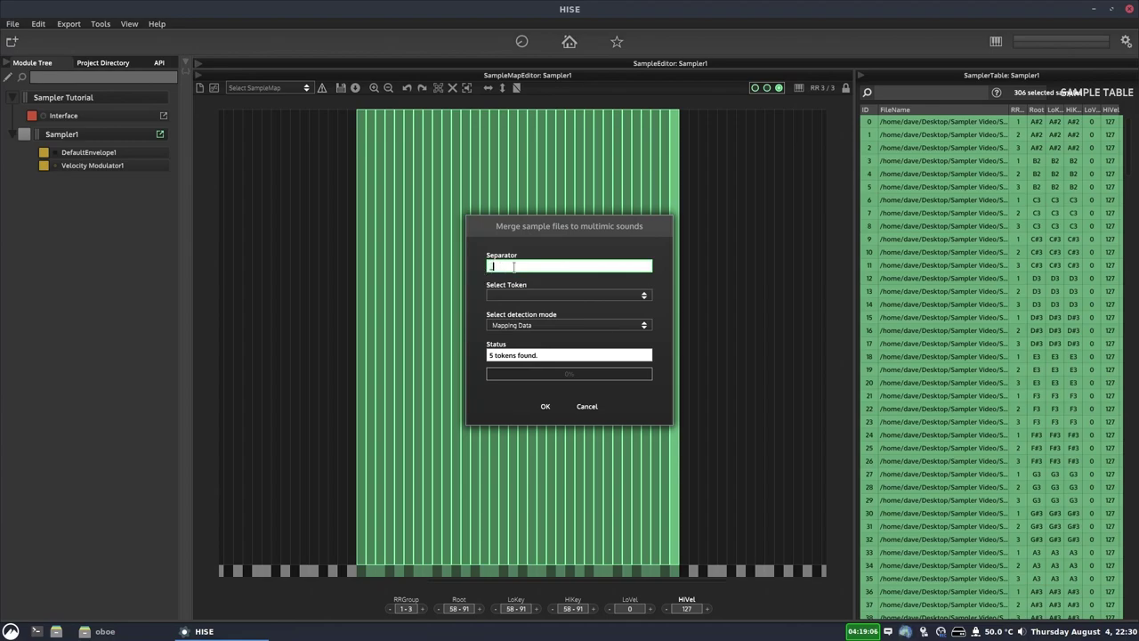
{"action": "left_click", "coordinate": [512, 298]}
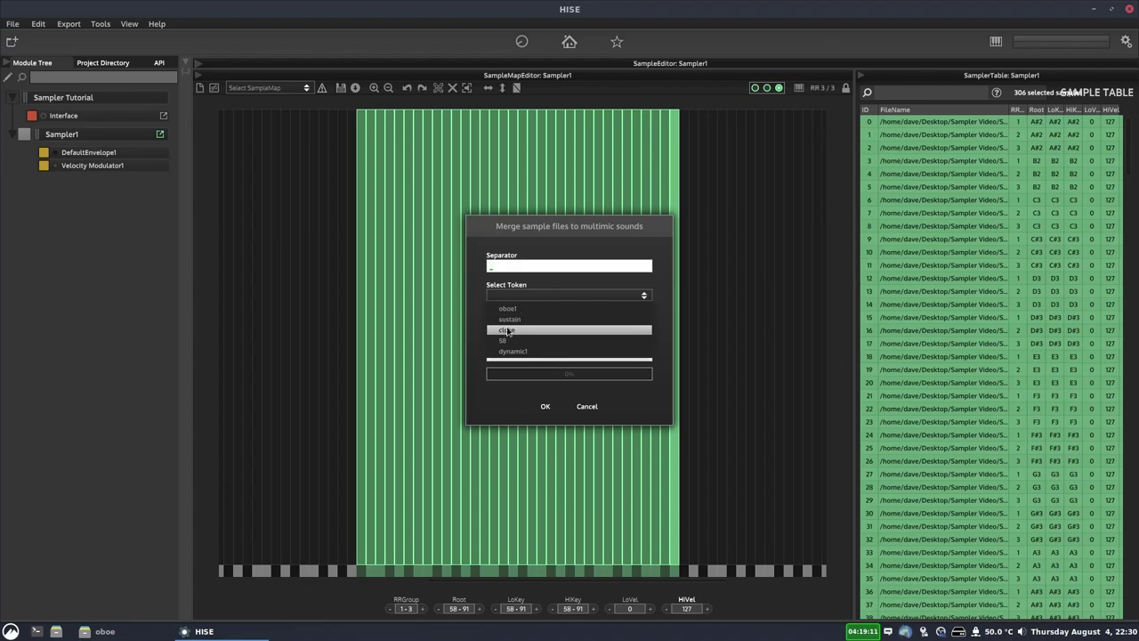
{"action": "left_click", "coordinate": [507, 331]}
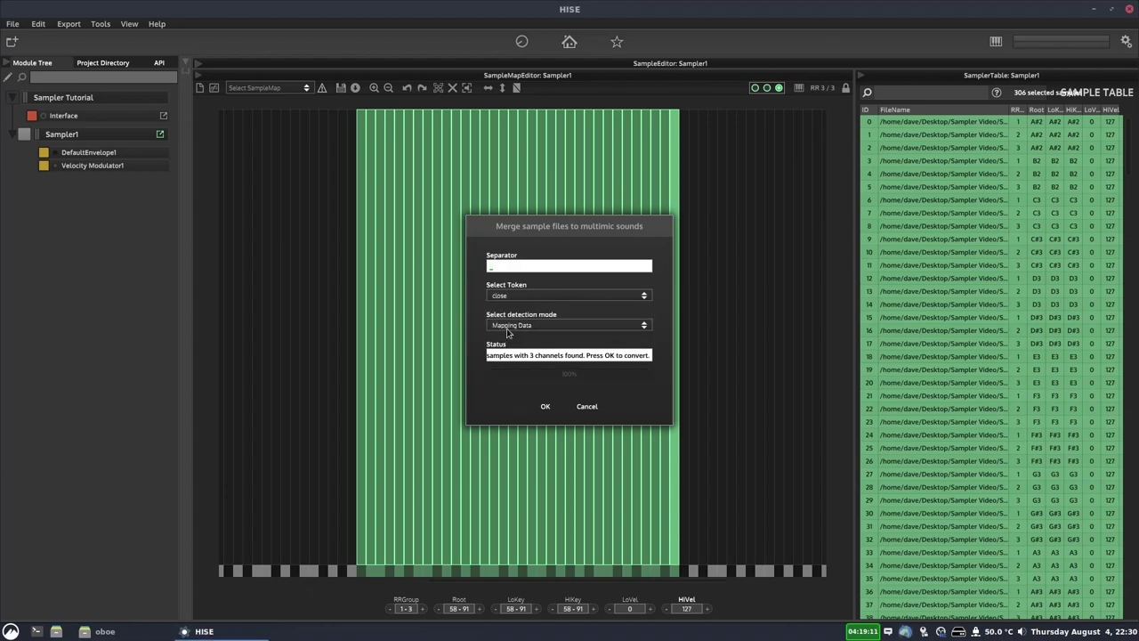
{"action": "left_click", "coordinate": [533, 326]}
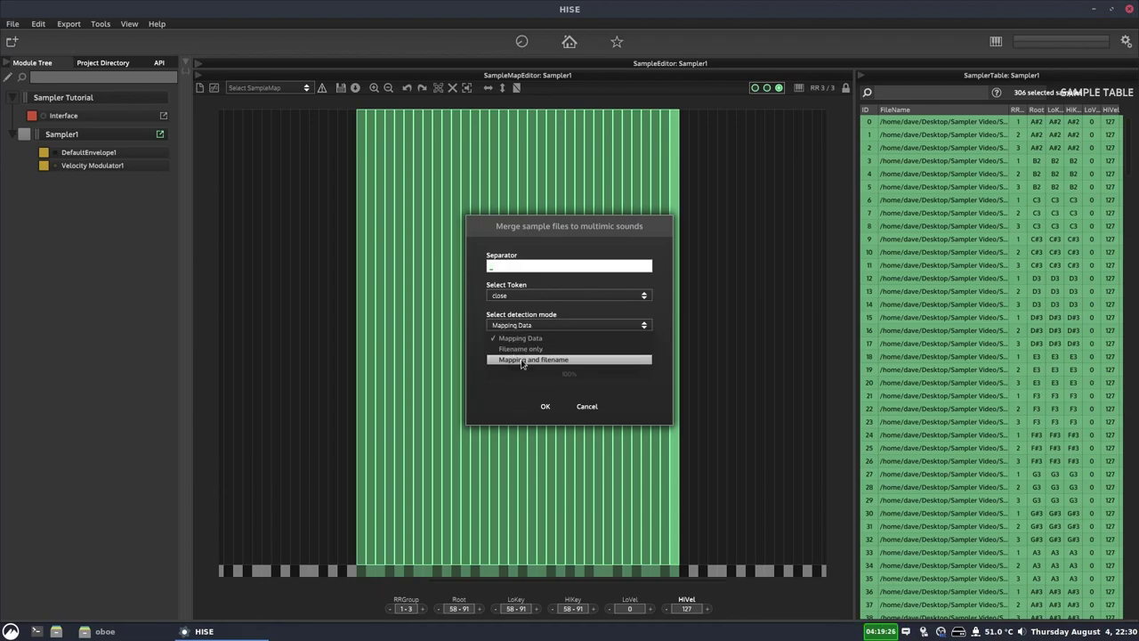
{"action": "left_click", "coordinate": [523, 360]}
{"action": "left_click_drag", "start_coordinate": [477, 355], "coordinate": [654, 356]}
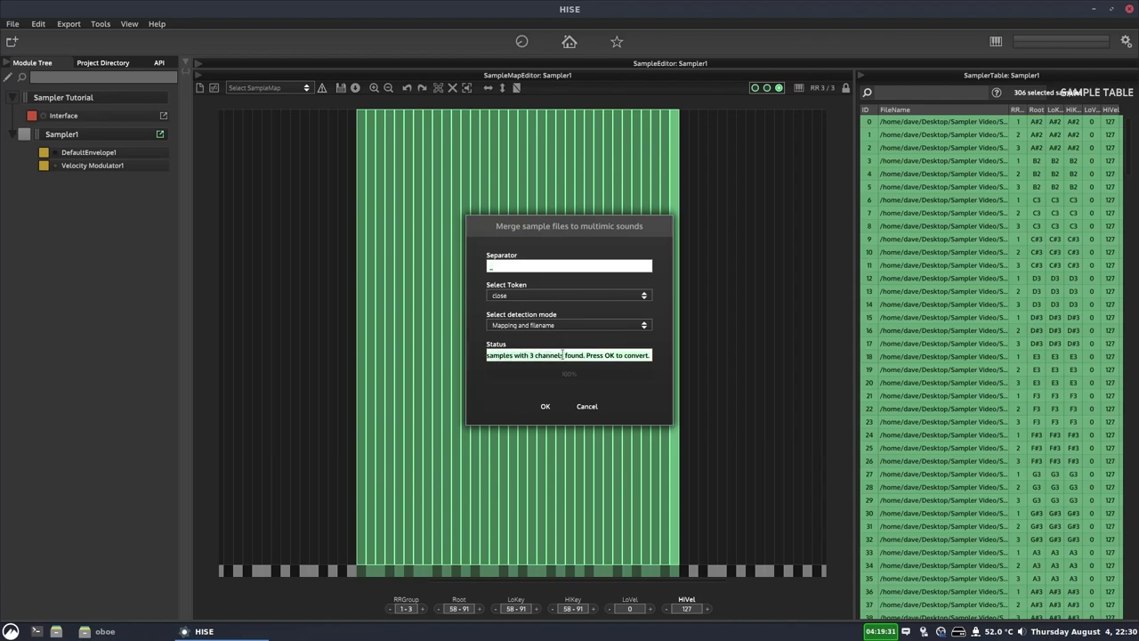
Review the available tokens, keep "close" as the mic position token, and run the multimic merge
{"action": "left_click", "coordinate": [505, 296]}
{"action": "left_click", "coordinate": [478, 305]}
{"action": "left_click", "coordinate": [501, 301]}
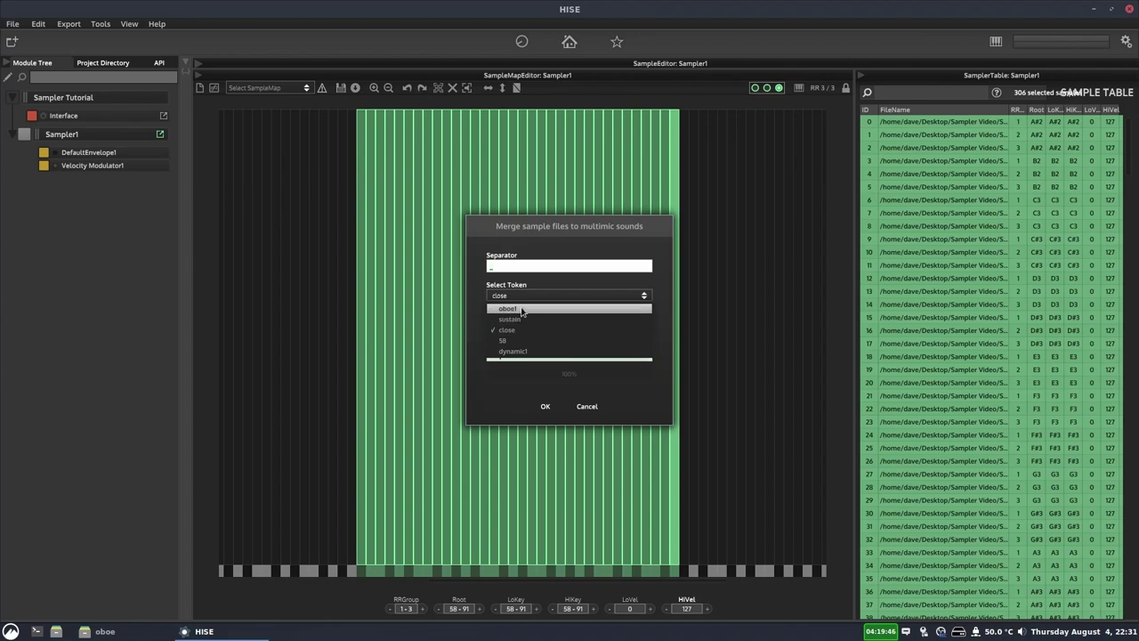
{"action": "left_click", "coordinate": [476, 283]}
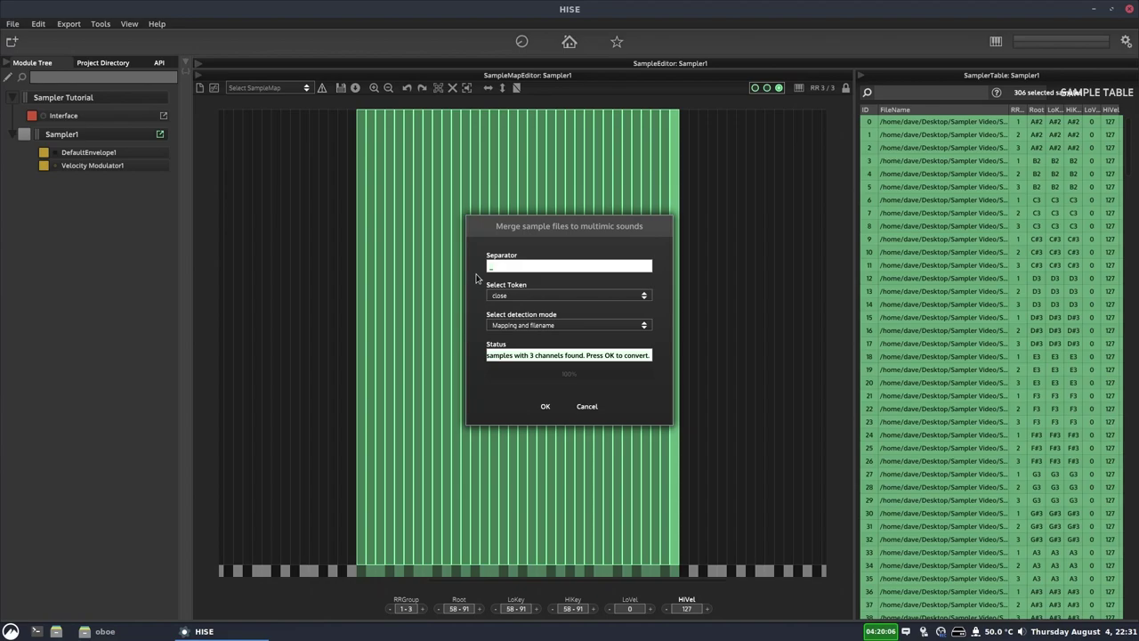
{"action": "left_click", "coordinate": [546, 407]}
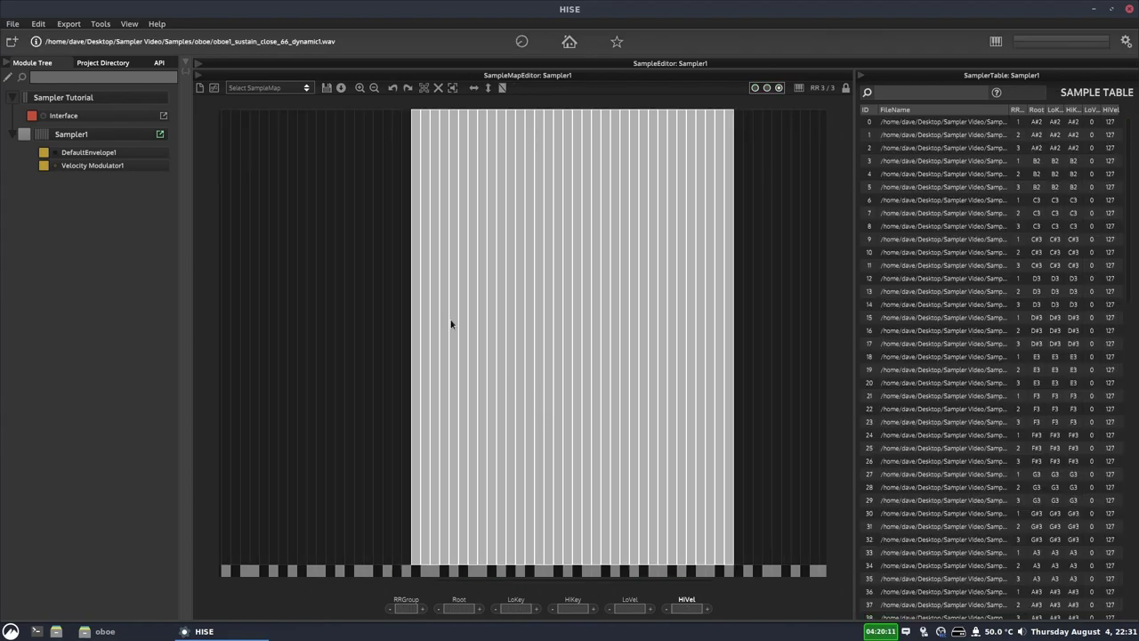
Display only the first RR group, move its highest merged sample up to B5, and undo the move
{"action": "left_click", "coordinate": [755, 88]}
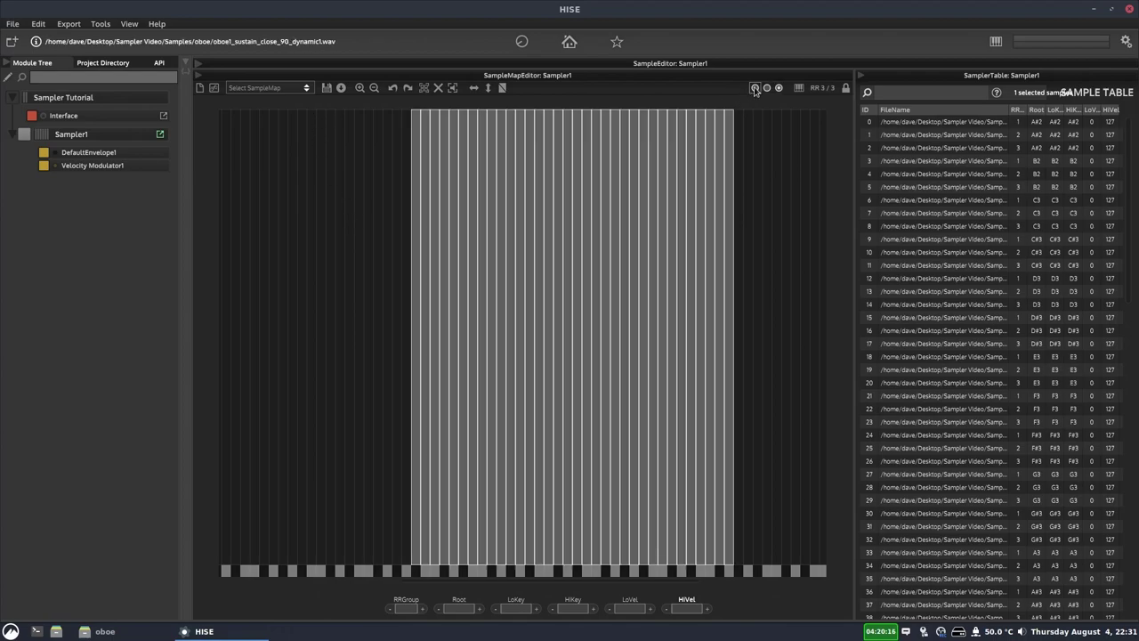
{"action": "left_click", "coordinate": [729, 152]}
{"action": "left_click_drag", "start_coordinate": [729, 153], "coordinate": [774, 160]}
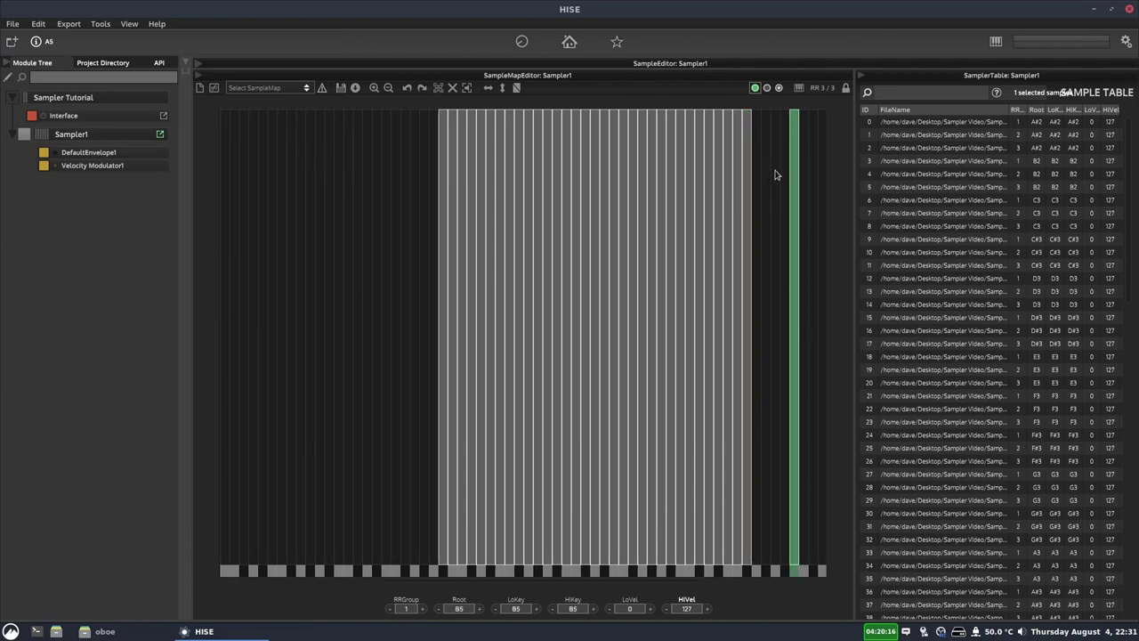
{"action": "left_click", "coordinate": [407, 87]}
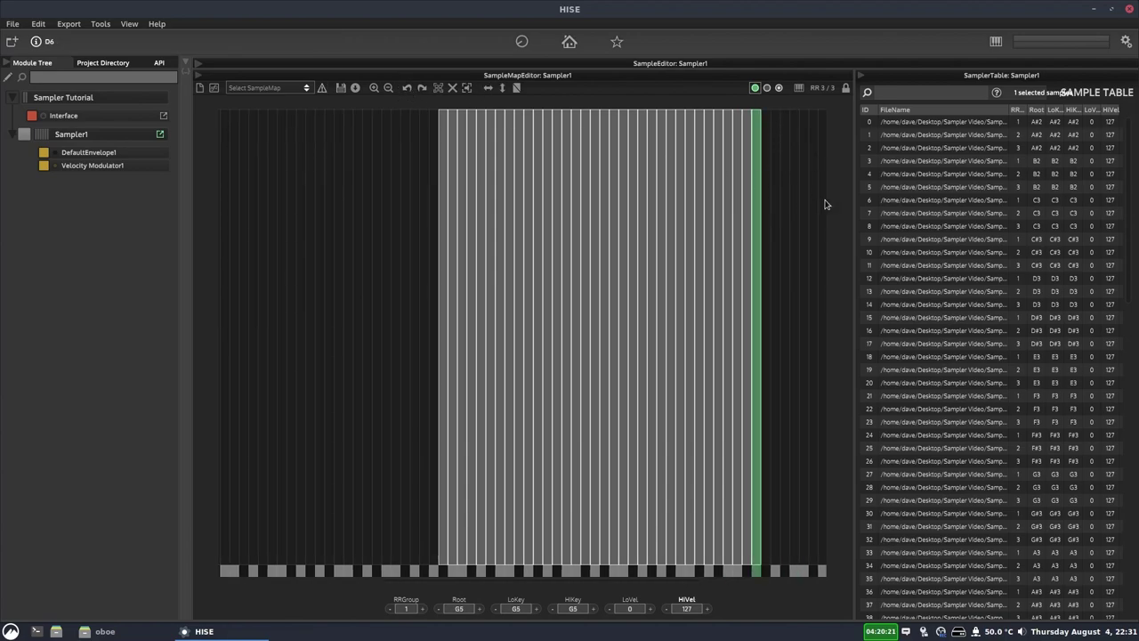
{"action": "left_click", "coordinate": [789, 203]}
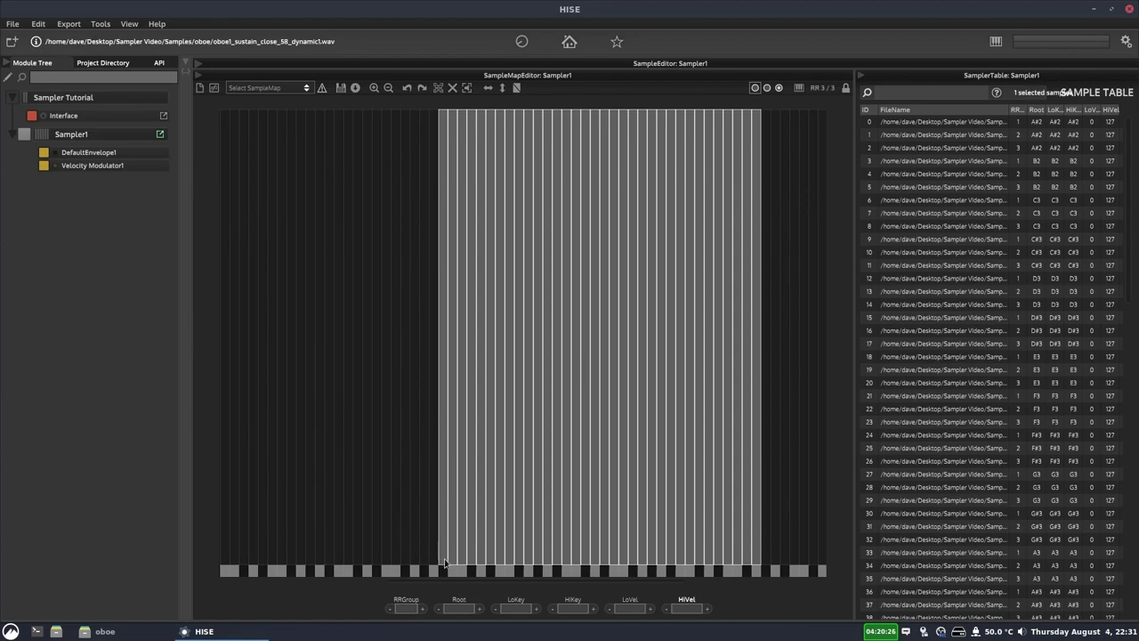
{"action": "scroll", "coordinate": [445, 582], "scroll_direction": "right", "scroll_amount": 3}
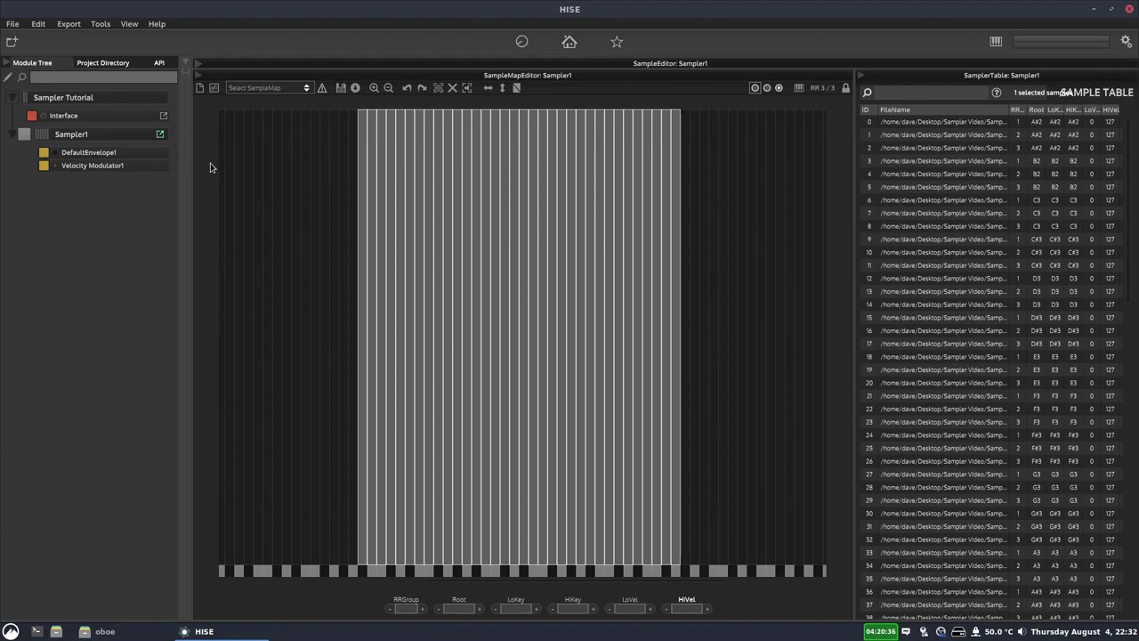
Open Sampler1's sampler settings and toggle the purge state of the "hall" and "close" mic channels
{"action": "left_click", "coordinate": [79, 141]}
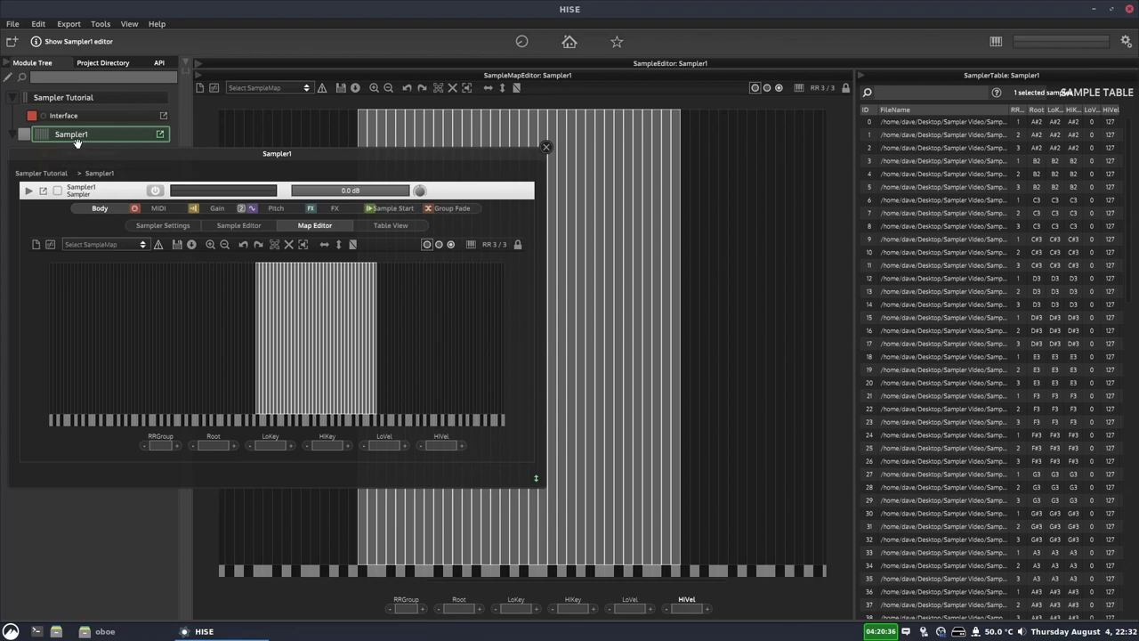
{"action": "left_click", "coordinate": [163, 225]}
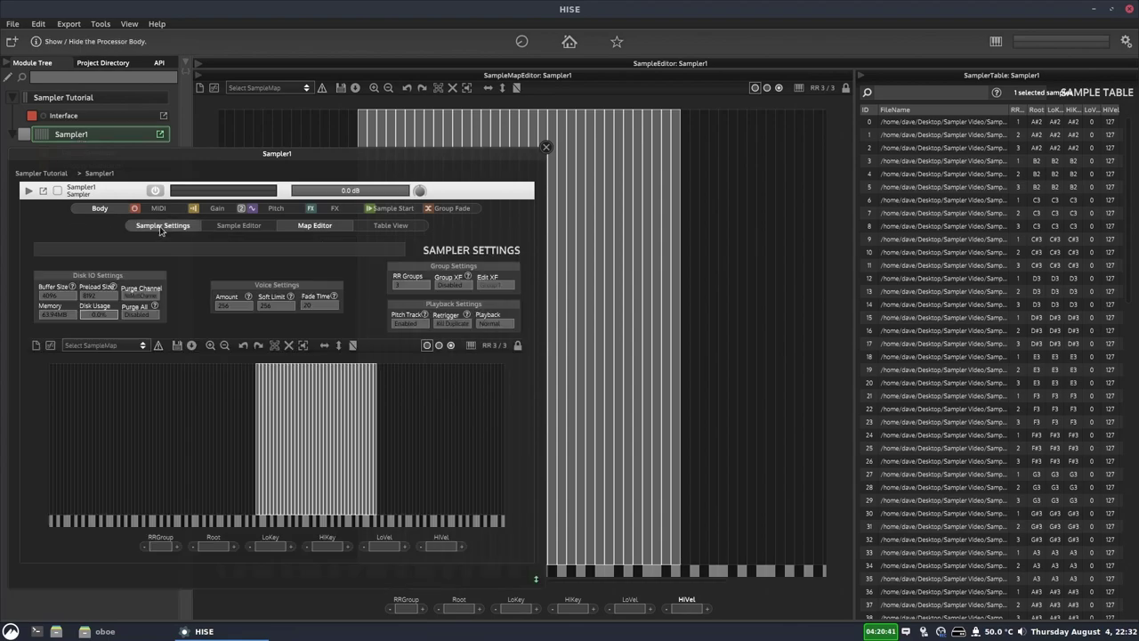
{"action": "left_click", "coordinate": [140, 294]}
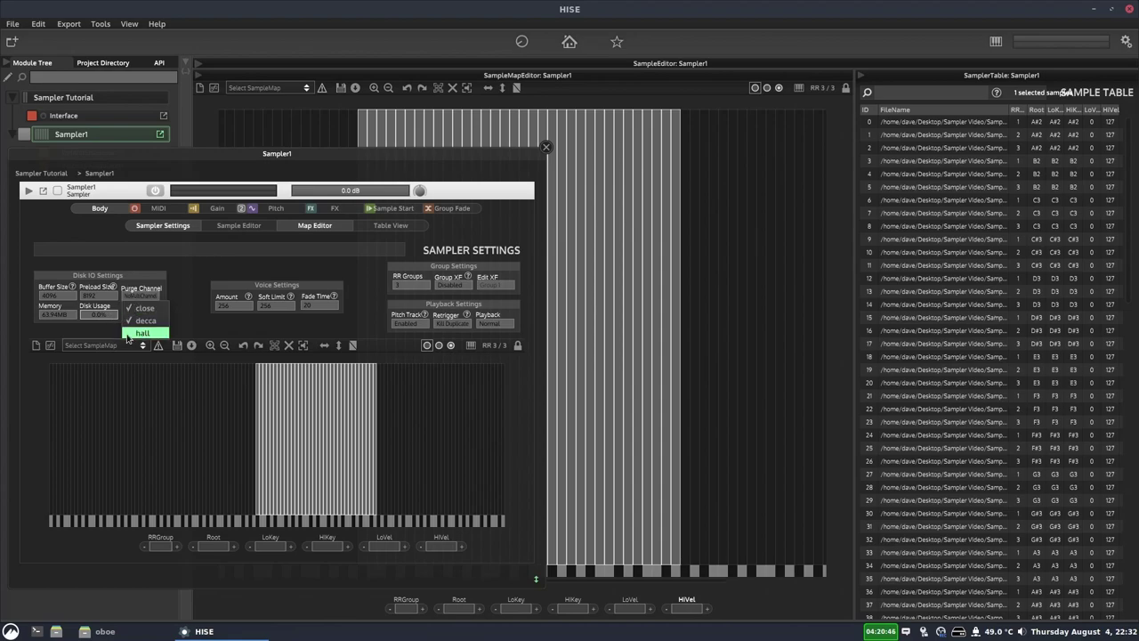
{"action": "left_click", "coordinate": [143, 332]}
{"action": "left_click", "coordinate": [137, 297]}
{"action": "left_click", "coordinate": [143, 308]}
Enable Purge All for Sampler1, disable it again, and close the sampler's editor
{"action": "left_click", "coordinate": [139, 315]}
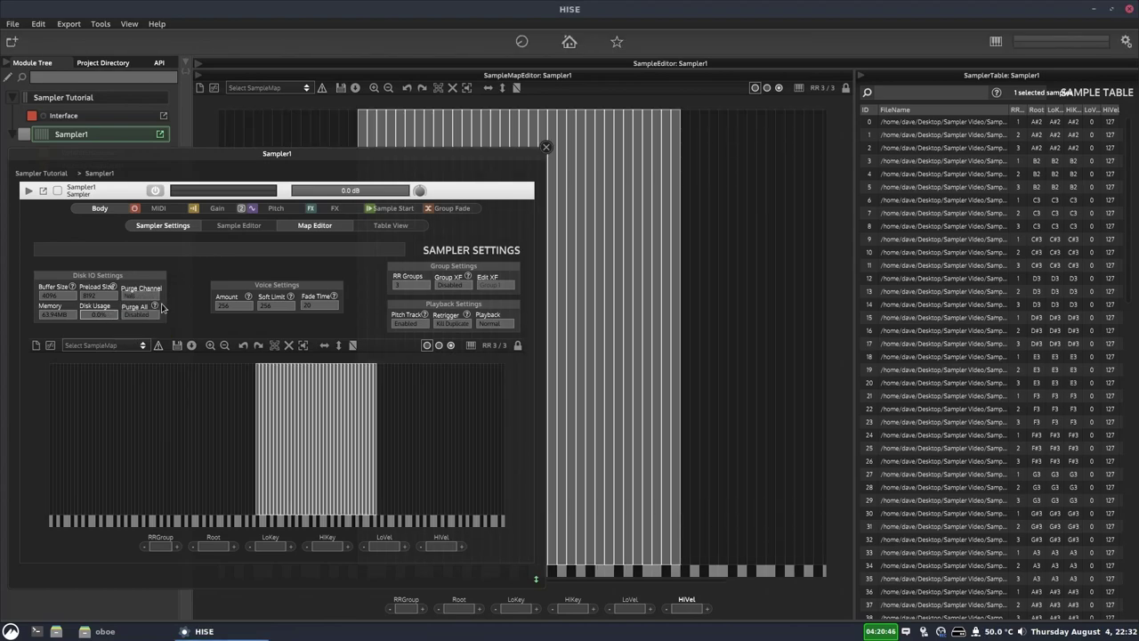
{"action": "left_click", "coordinate": [136, 334]}
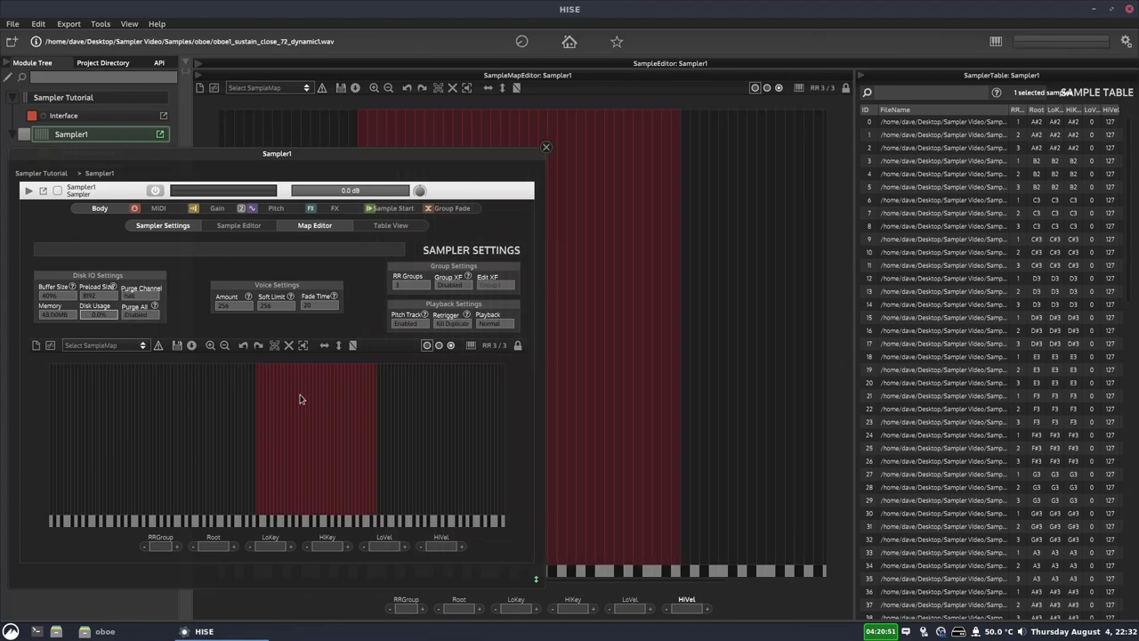
{"action": "left_click", "coordinate": [145, 315]}
{"action": "left_click", "coordinate": [142, 336]}
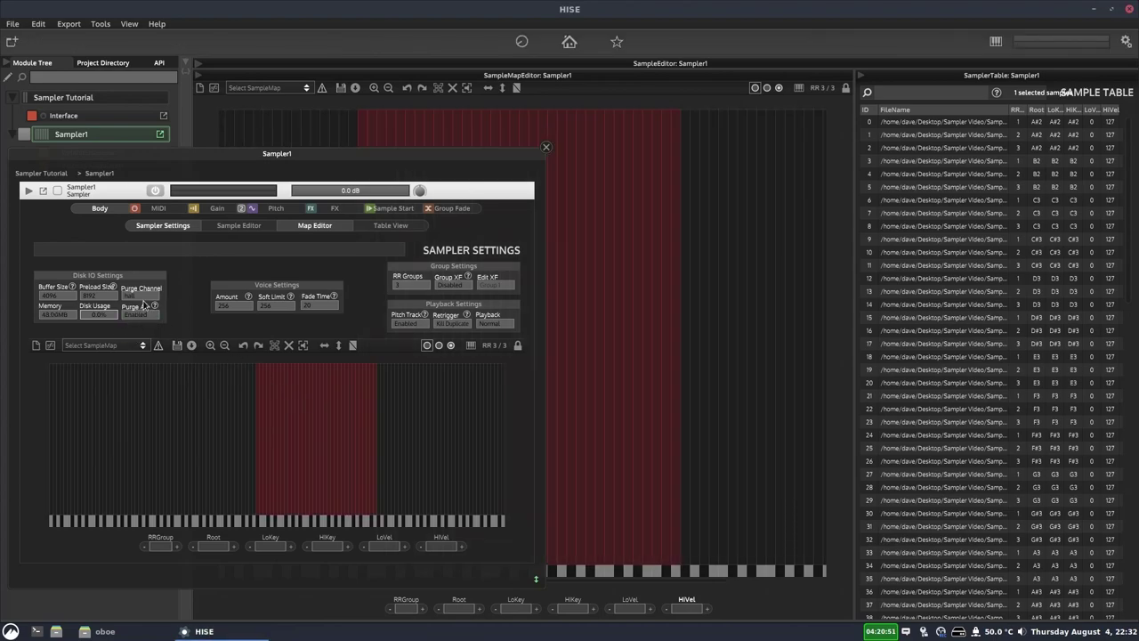
{"action": "left_click", "coordinate": [145, 314]}
{"action": "left_click", "coordinate": [138, 325]}
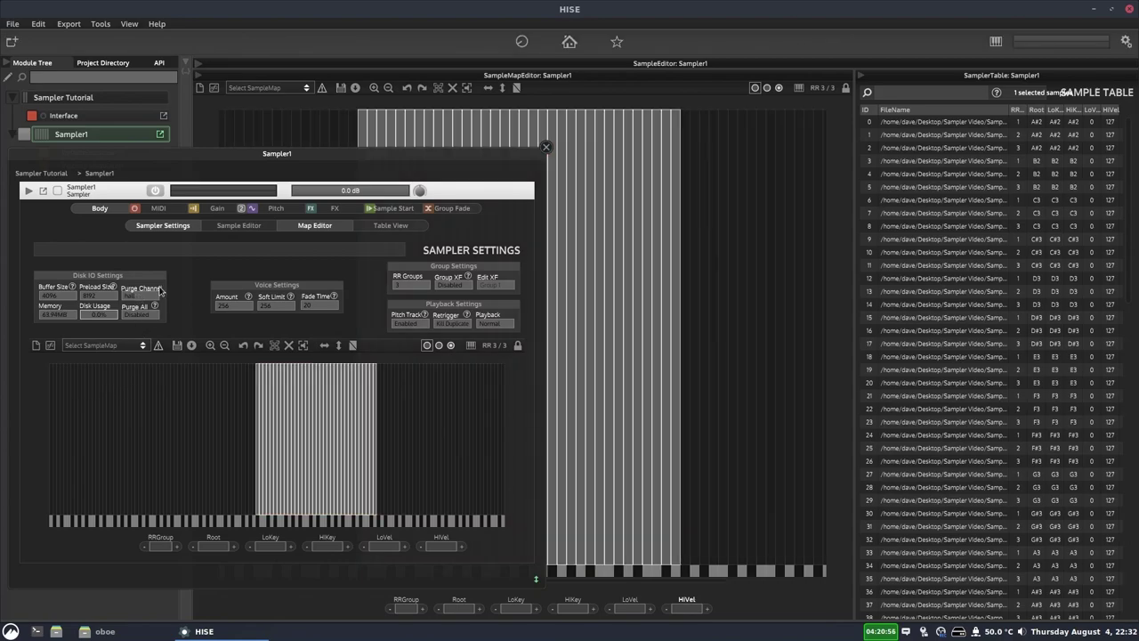
{"action": "left_click", "coordinate": [546, 146]}
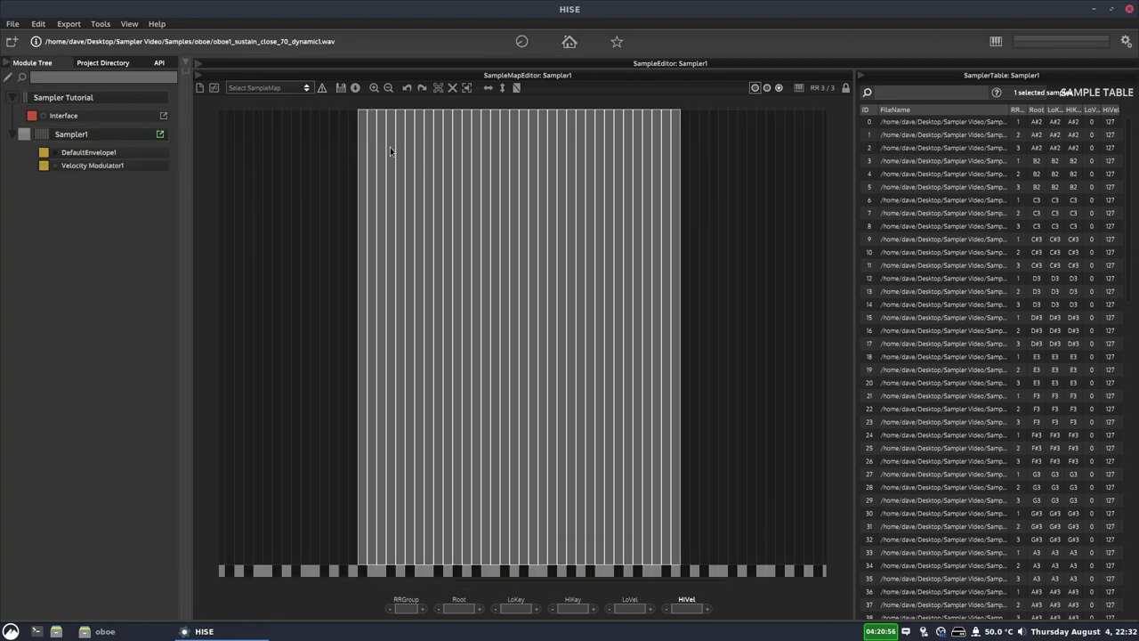
Review Sampler1's channel routing matrix, close it, and briefly select one of the high merged samples
{"action": "left_click", "coordinate": [41, 137]}
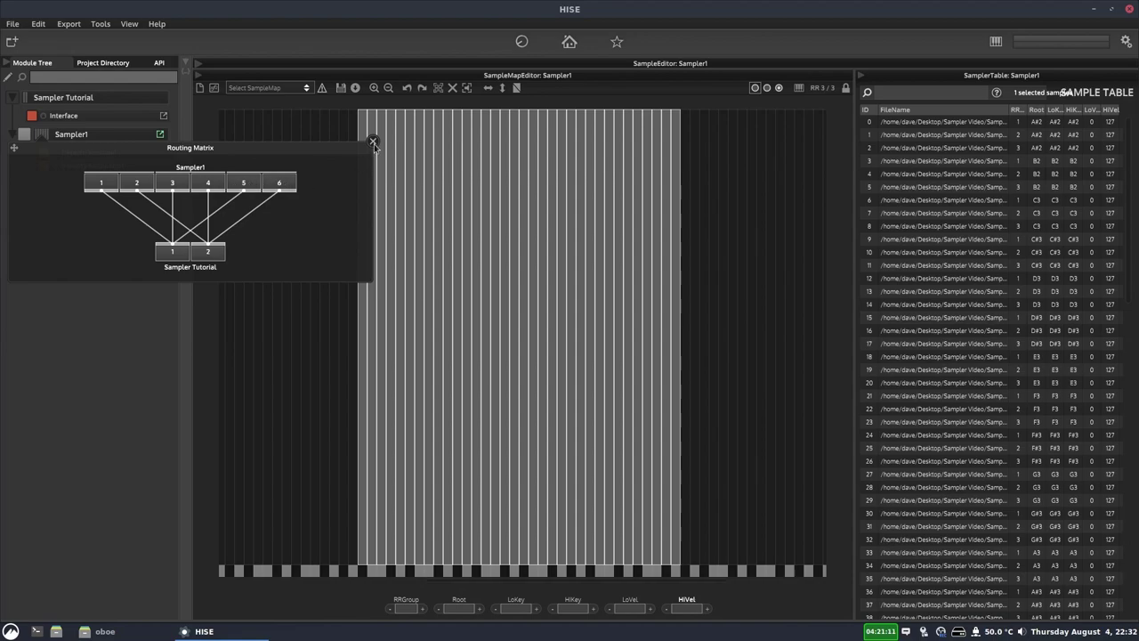
{"action": "left_click", "coordinate": [374, 142]}
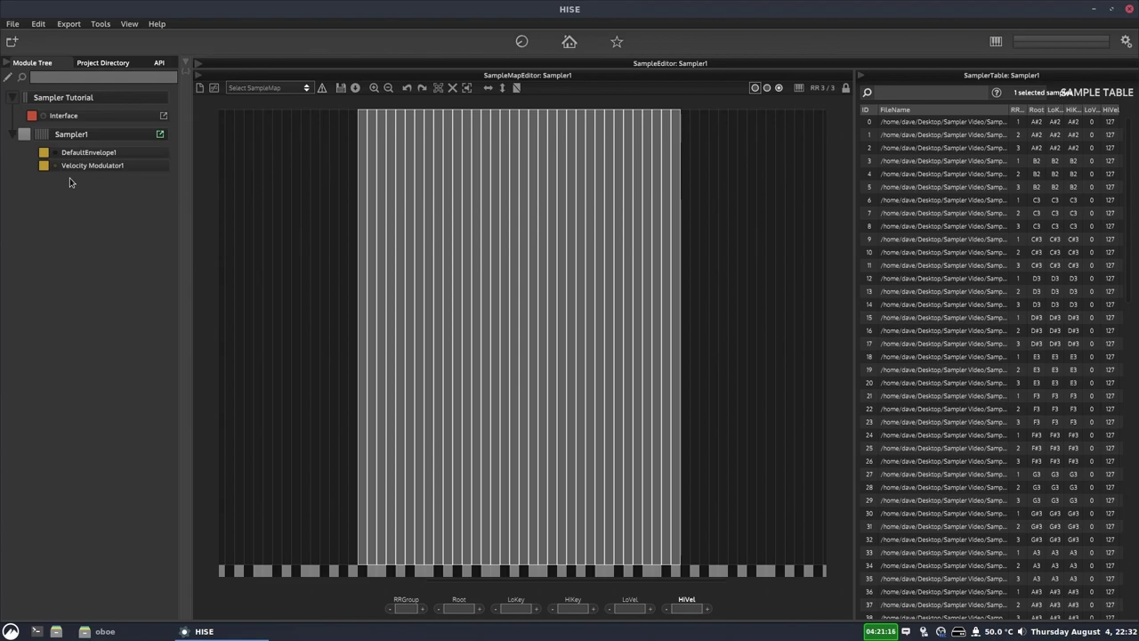
{"action": "left_click", "coordinate": [647, 183]}
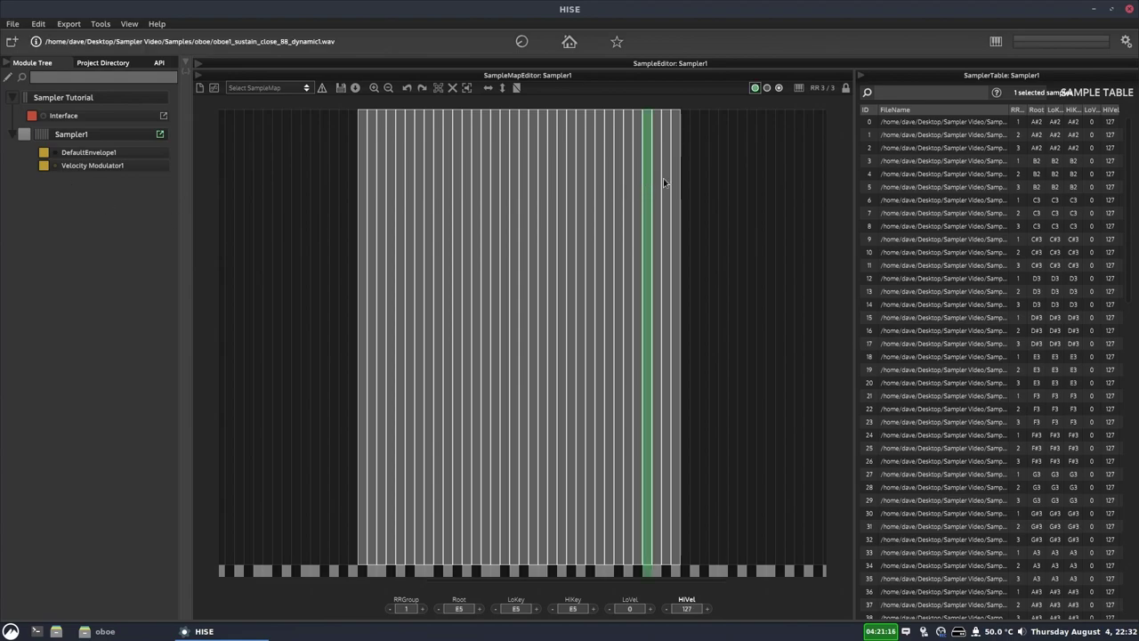
{"action": "left_click", "coordinate": [328, 186]}
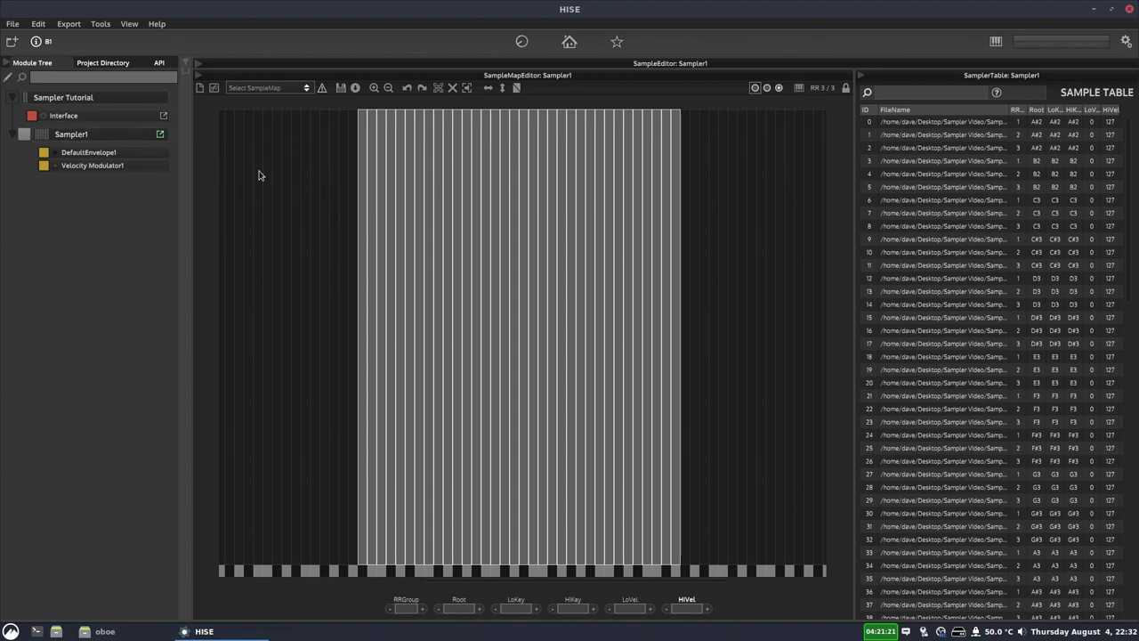
Save the sample map as "oboe" in the project's SampleMaps folder
{"action": "left_click", "coordinate": [340, 87]}
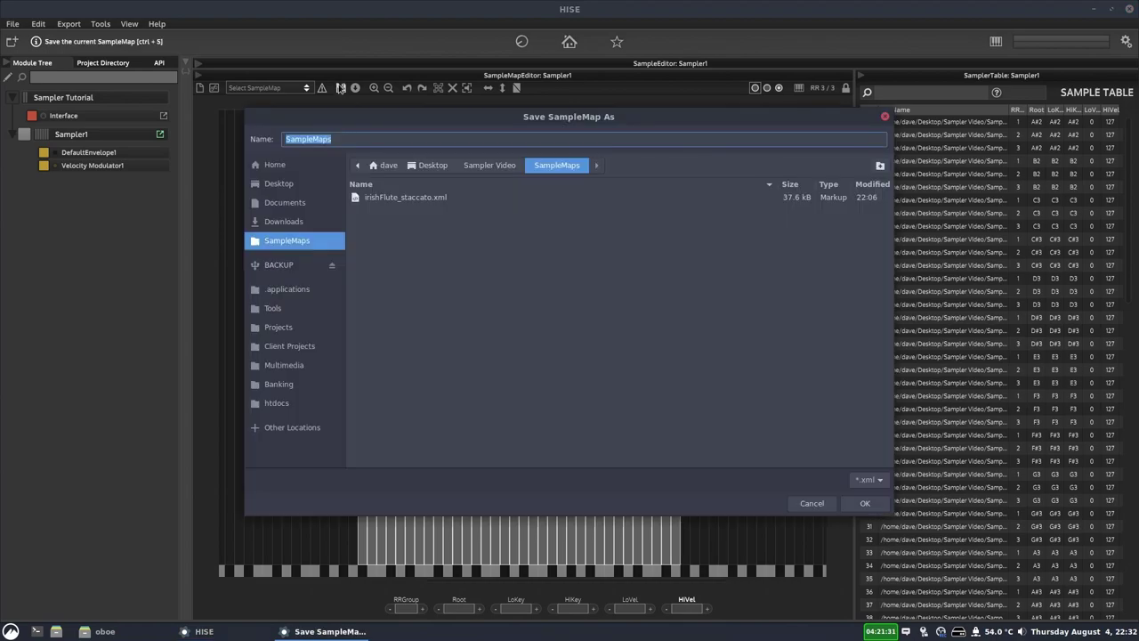
{"action": "type", "text": "oboe"}
{"action": "left_click", "coordinate": [864, 503]}
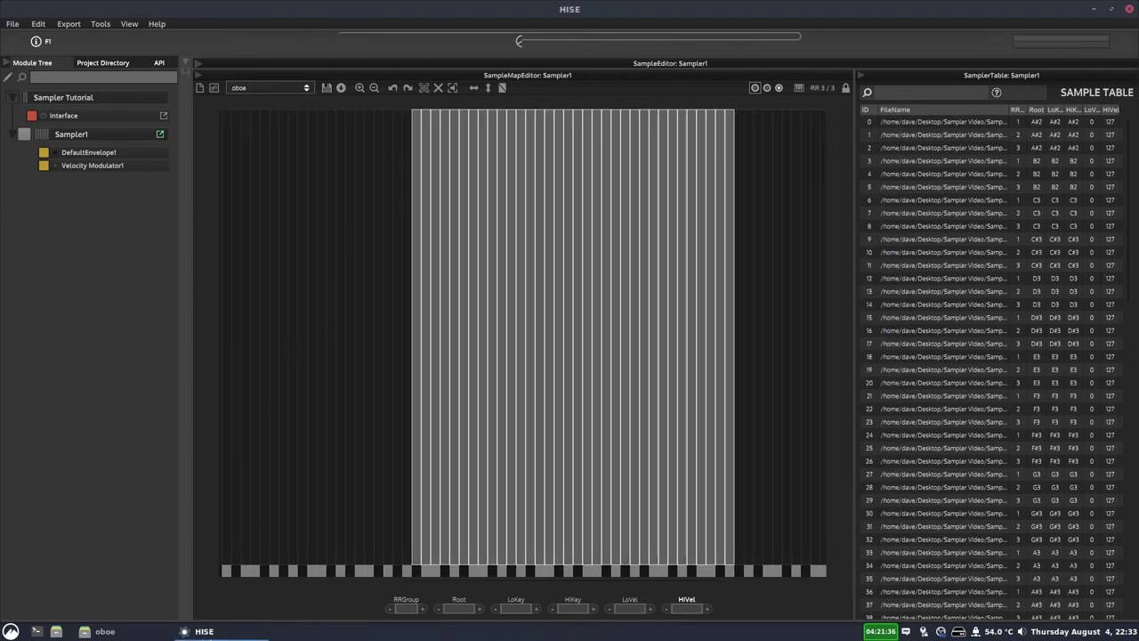
Switch to the file manager, go to the project's SampleMaps folder, and open oboe.xml in the text editor
{"action": "left_click", "coordinate": [111, 630]}
{"action": "left_click", "coordinate": [432, 124]}
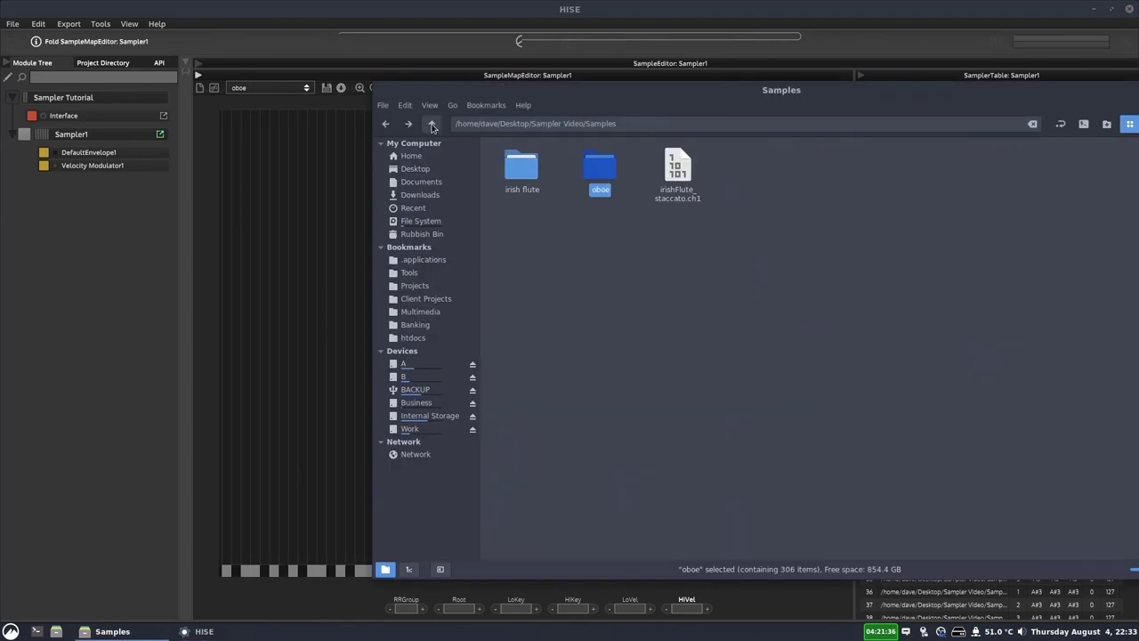
{"action": "left_click", "coordinate": [431, 124]}
{"action": "left_click_drag", "start_coordinate": [541, 96], "coordinate": [382, 89]}
{"action": "double_click", "coordinate": [362, 240]}
{"action": "right_click", "coordinate": [433, 158]}
{"action": "mouse_move", "coordinate": [541, 183]}
{"action": "left_click", "coordinate": [592, 215]}
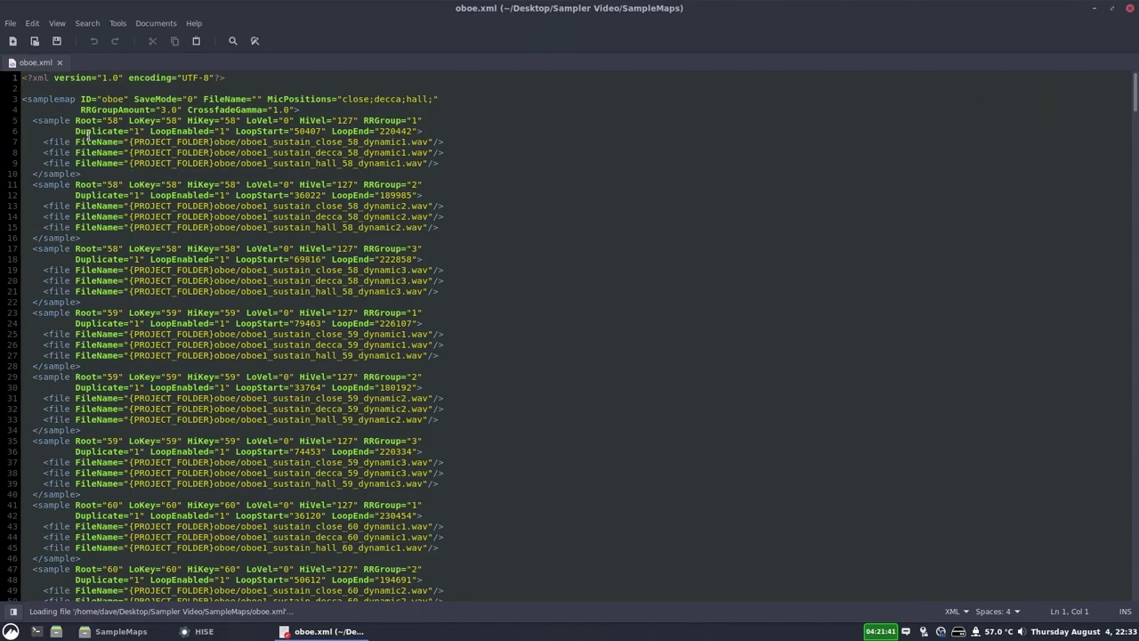
Examine the mic positions, RR group amount and the close, decca and hall file entries of each sample in oboe.xml
{"action": "left_click_drag", "start_coordinate": [265, 100], "coordinate": [428, 98]}
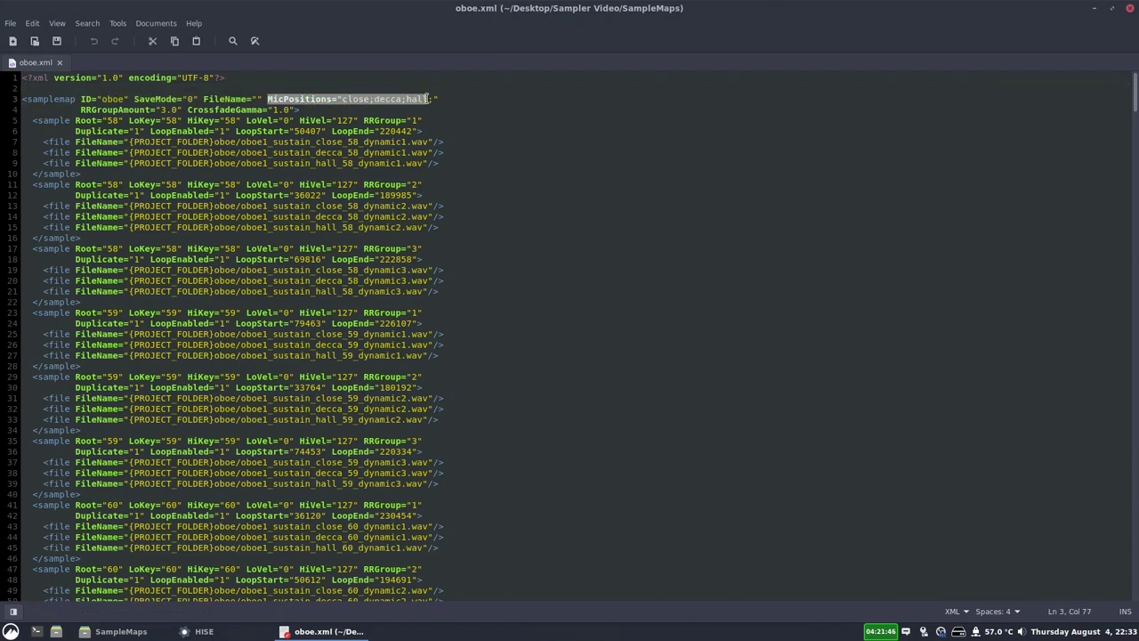
{"action": "left_click", "coordinate": [336, 106]}
{"action": "double_click", "coordinate": [176, 111]}
{"action": "left_click_drag", "start_coordinate": [375, 100], "coordinate": [353, 100]}
{"action": "left_click_drag", "start_coordinate": [31, 121], "coordinate": [114, 142]}
{"action": "left_click_drag", "start_coordinate": [433, 155], "coordinate": [442, 164]}
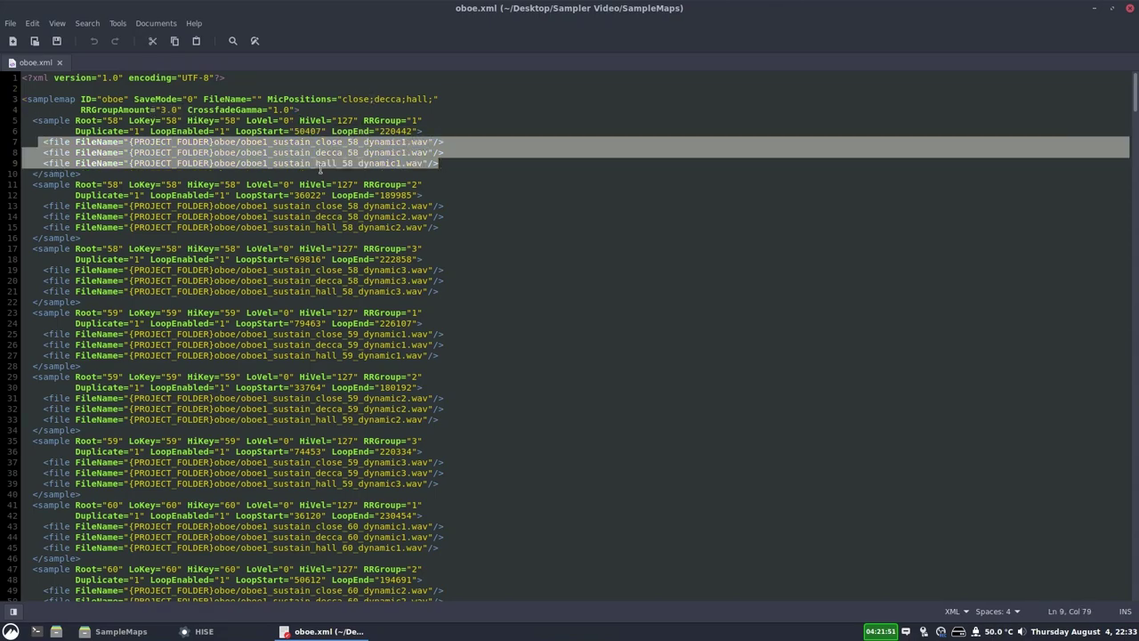
{"action": "left_click_drag", "start_coordinate": [43, 206], "coordinate": [472, 227]}
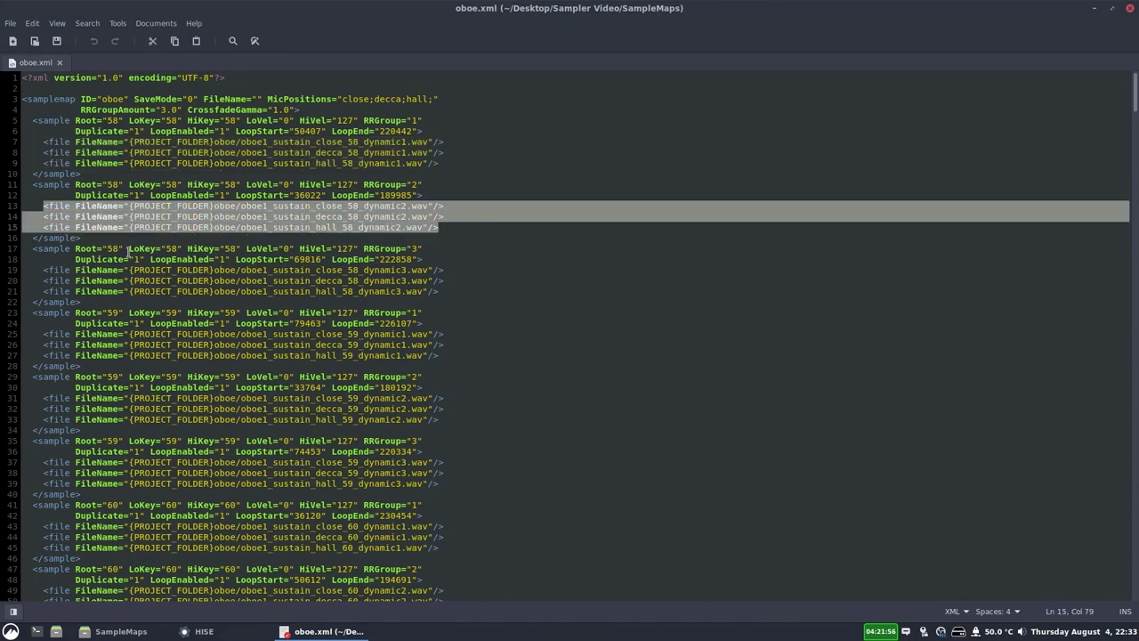
{"action": "left_click_drag", "start_coordinate": [42, 271], "coordinate": [442, 292]}
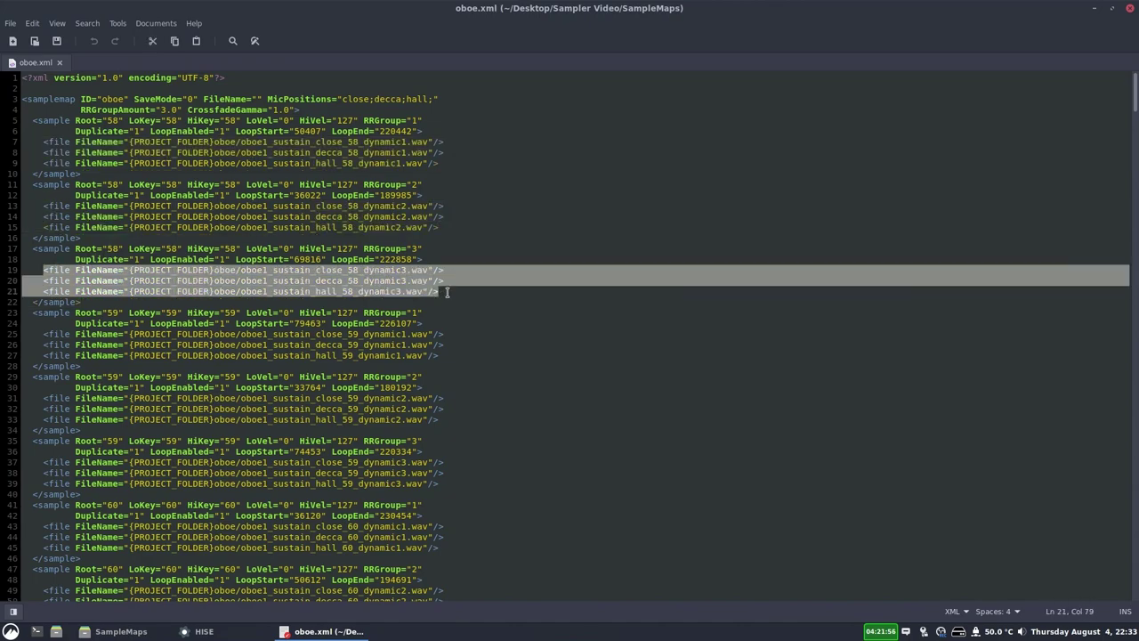
{"action": "left_click_drag", "start_coordinate": [443, 355], "coordinate": [25, 335]}
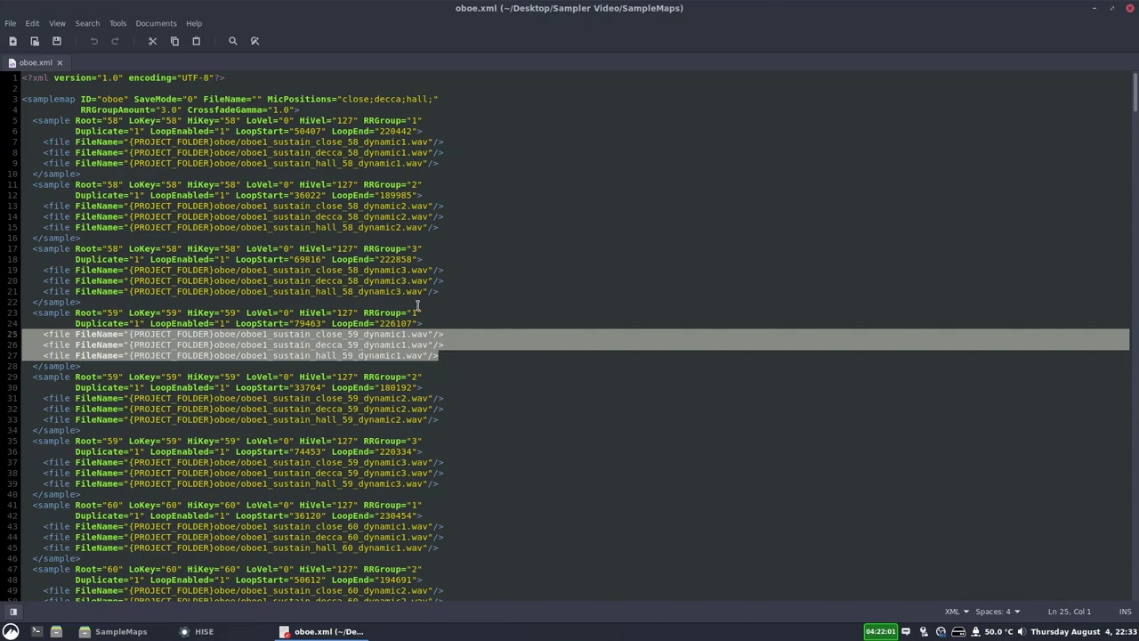
{"action": "left_click", "coordinate": [612, 155]}
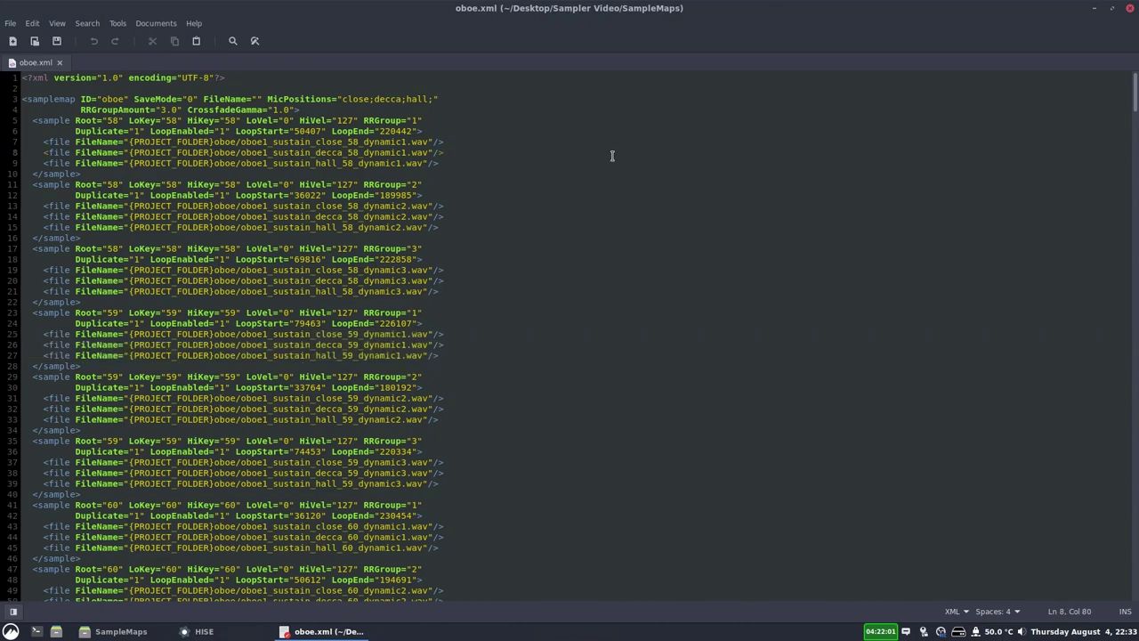
{"action": "left_click_drag", "start_coordinate": [798, 162], "coordinate": [333, 405]}
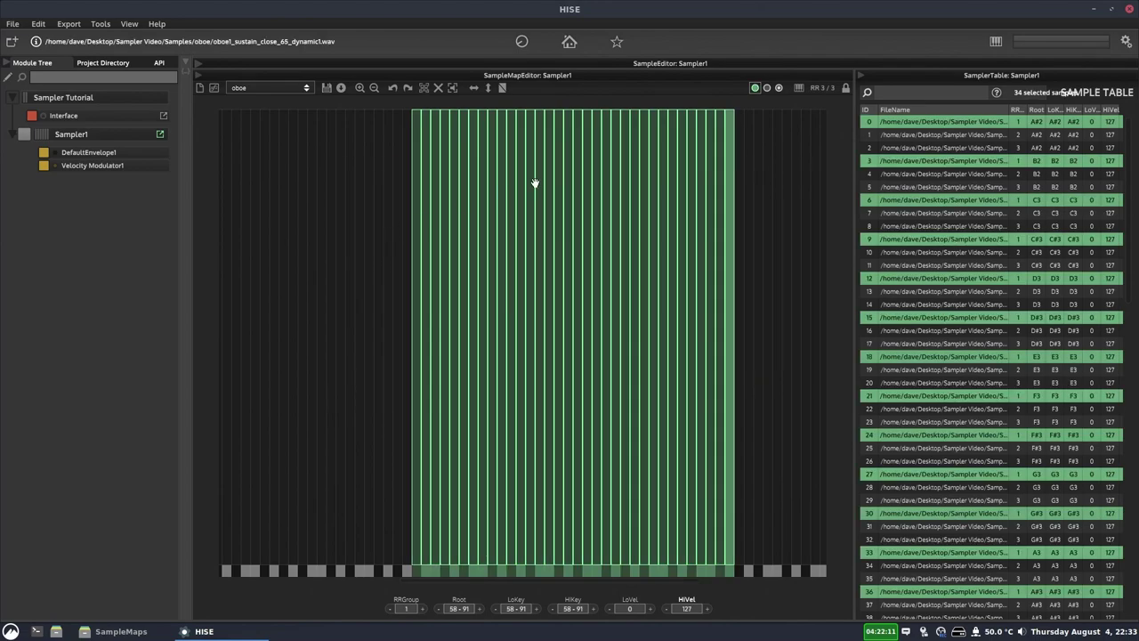
{"action": "left_click", "coordinate": [756, 116]}
{"action": "left_click", "coordinate": [766, 88]}
{"action": "left_click_drag", "start_coordinate": [781, 199], "coordinate": [288, 555]}
{"action": "right_click", "coordinate": [481, 248]}
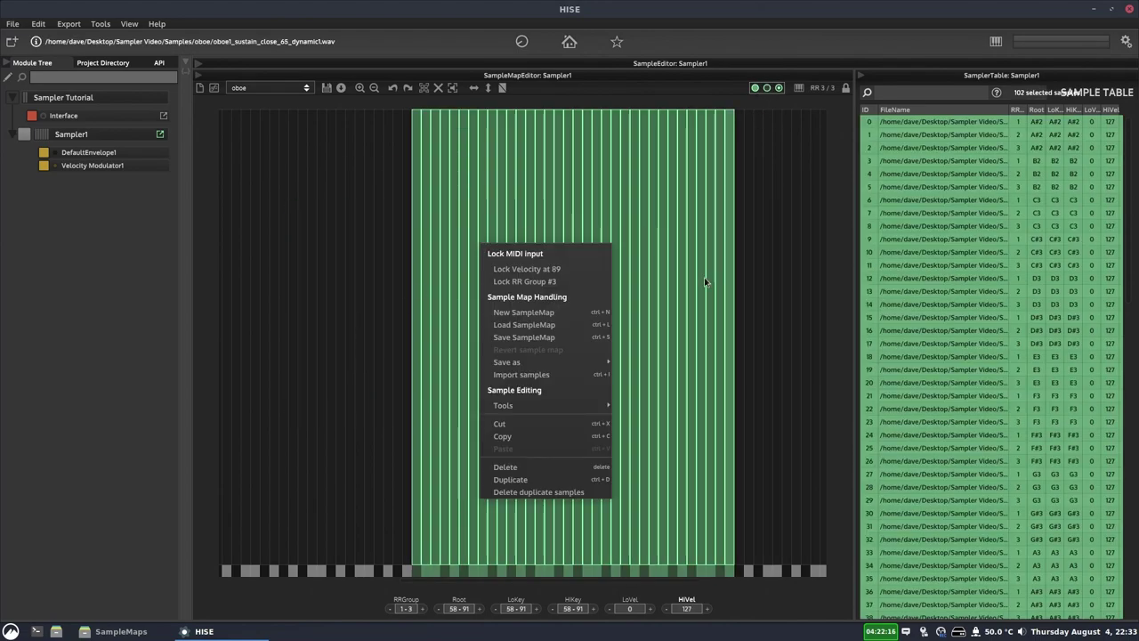
{"action": "left_click", "coordinate": [787, 318]}
{"action": "scroll", "coordinate": [472, 571], "scroll_direction": "right", "scroll_amount": 3}
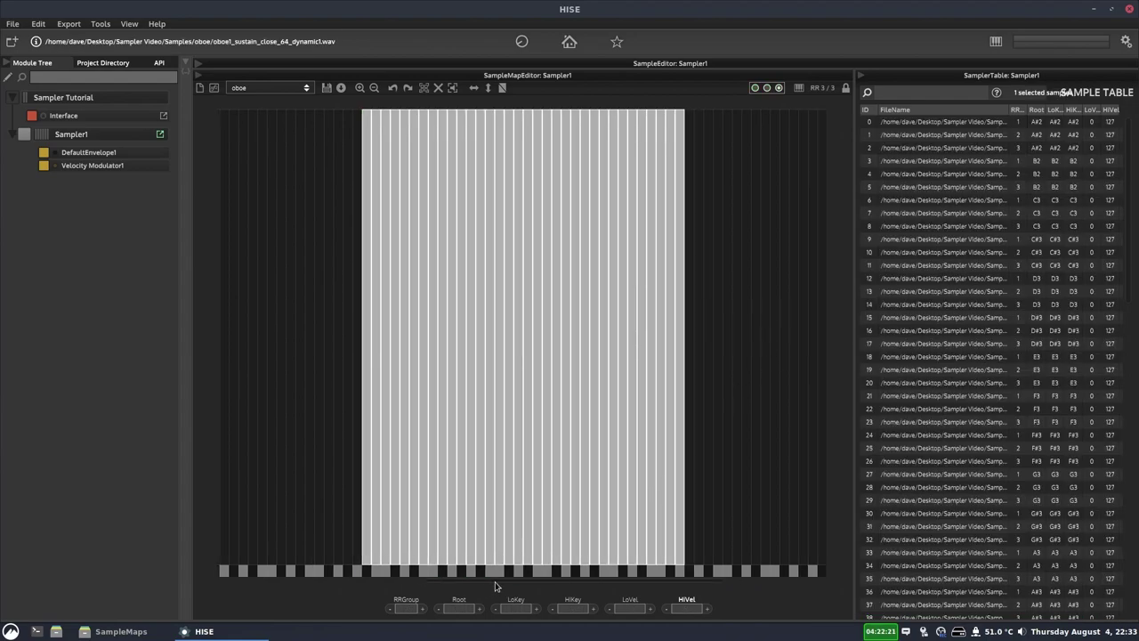
Display only the first RR group, duplicate its highest sample, and move the copy up to note 93
{"action": "left_click", "coordinate": [756, 87]}
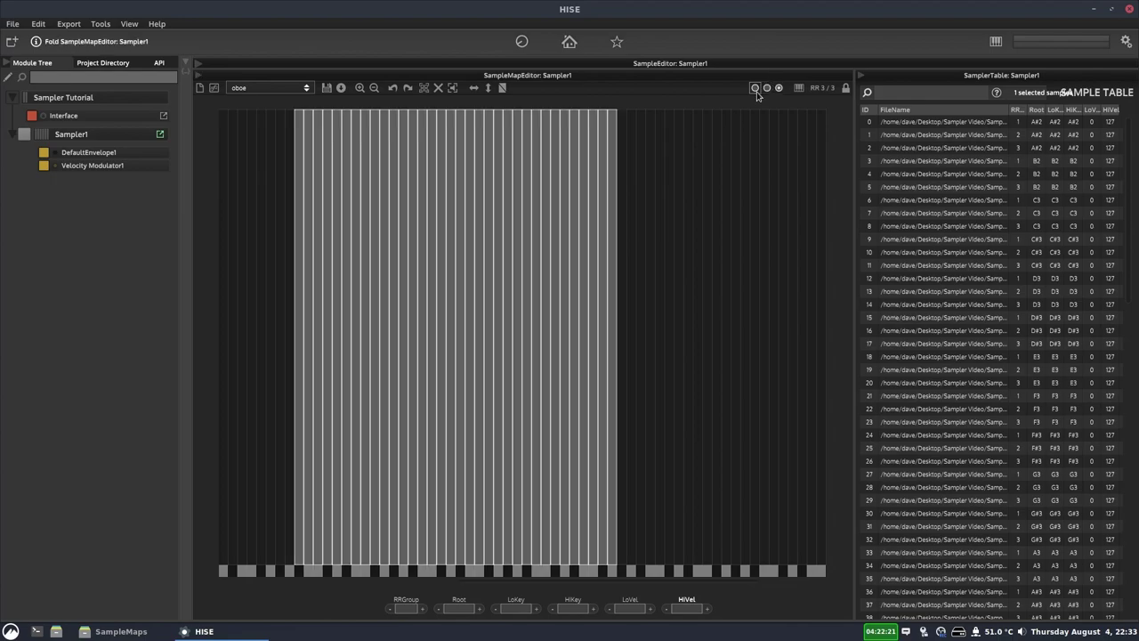
{"action": "left_click", "coordinate": [611, 184]}
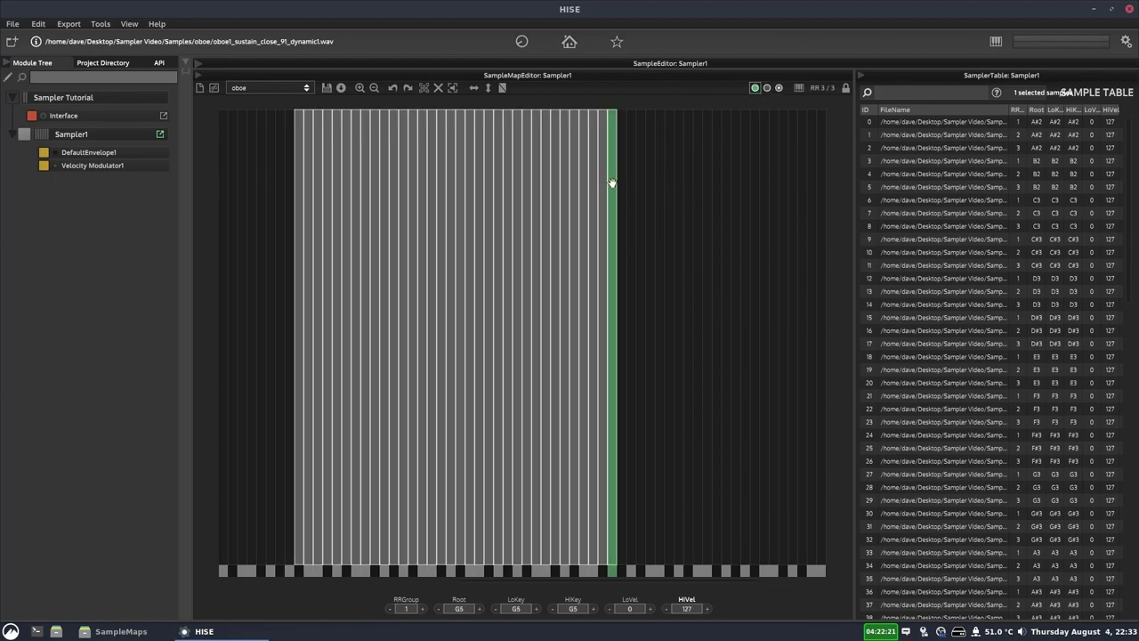
{"action": "right_click", "coordinate": [611, 183]}
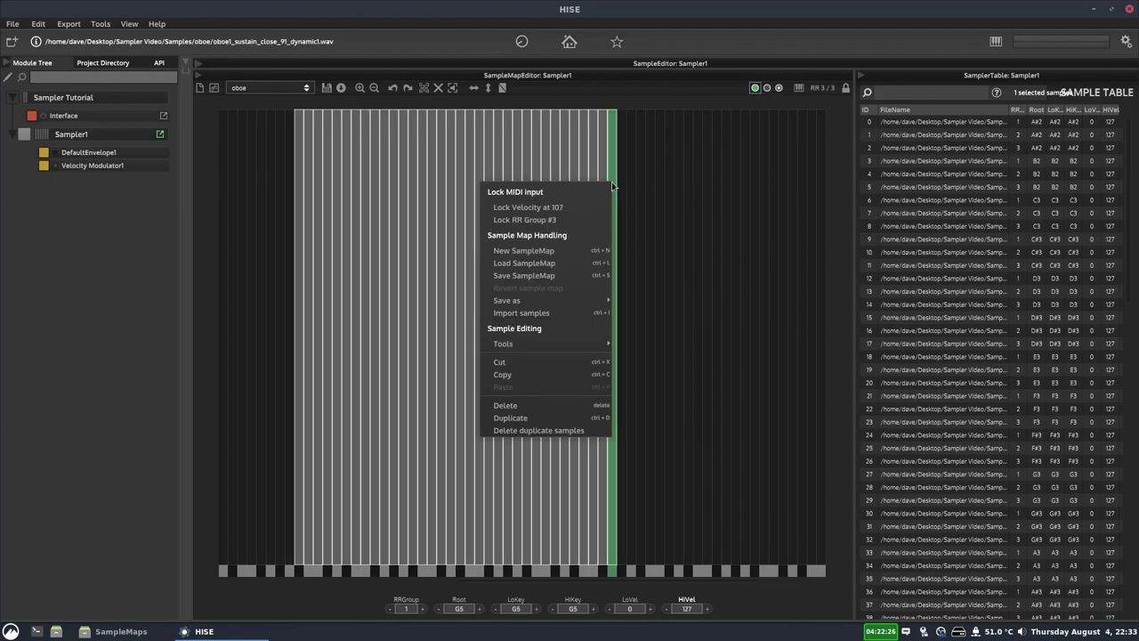
{"action": "left_click", "coordinate": [594, 418]}
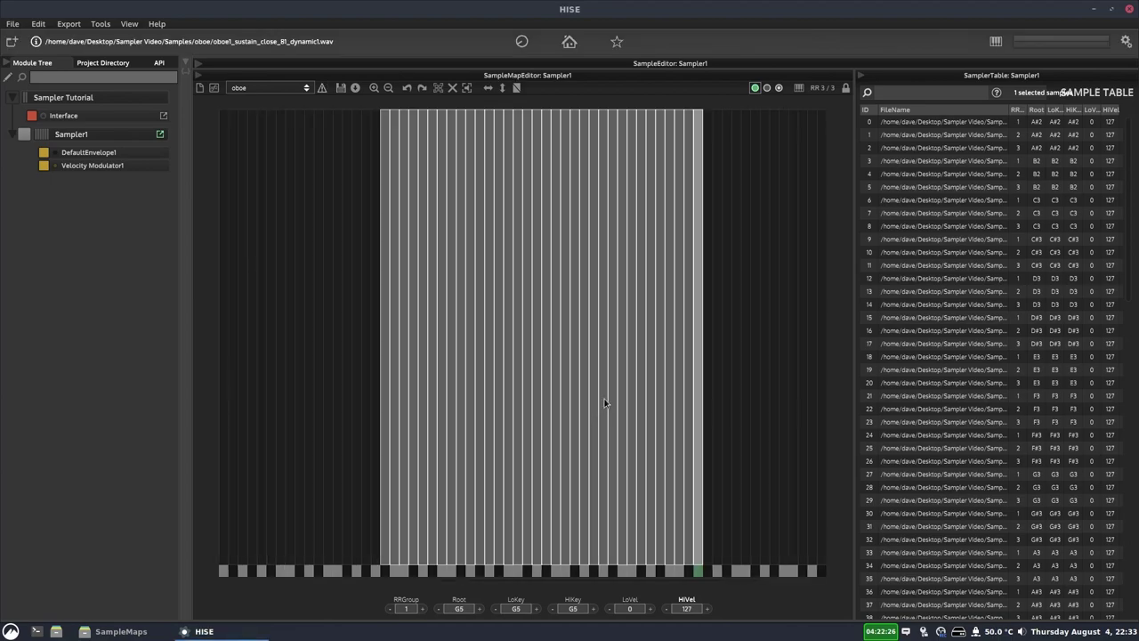
{"action": "left_click_drag", "start_coordinate": [697, 320], "coordinate": [716, 321]}
{"action": "left_click", "coordinate": [717, 327]}
Select all samples of the first RR group, delete the duplicate samples, and clear the selection
{"action": "left_click_drag", "start_coordinate": [752, 275], "coordinate": [321, 356]}
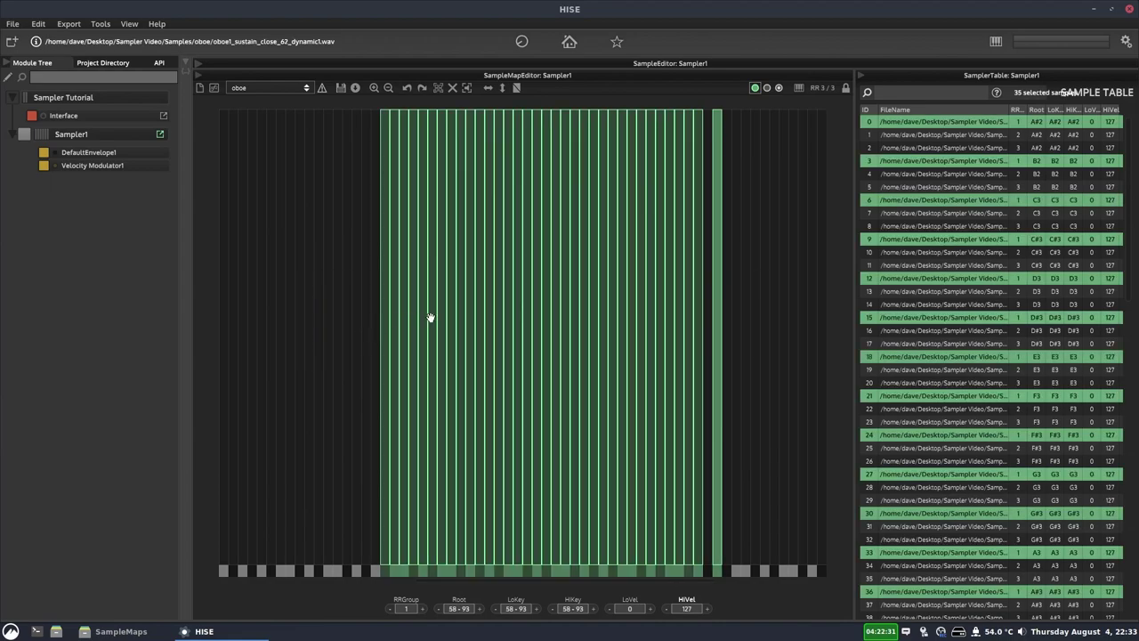
{"action": "right_click", "coordinate": [687, 302]}
{"action": "left_click", "coordinate": [610, 550]}
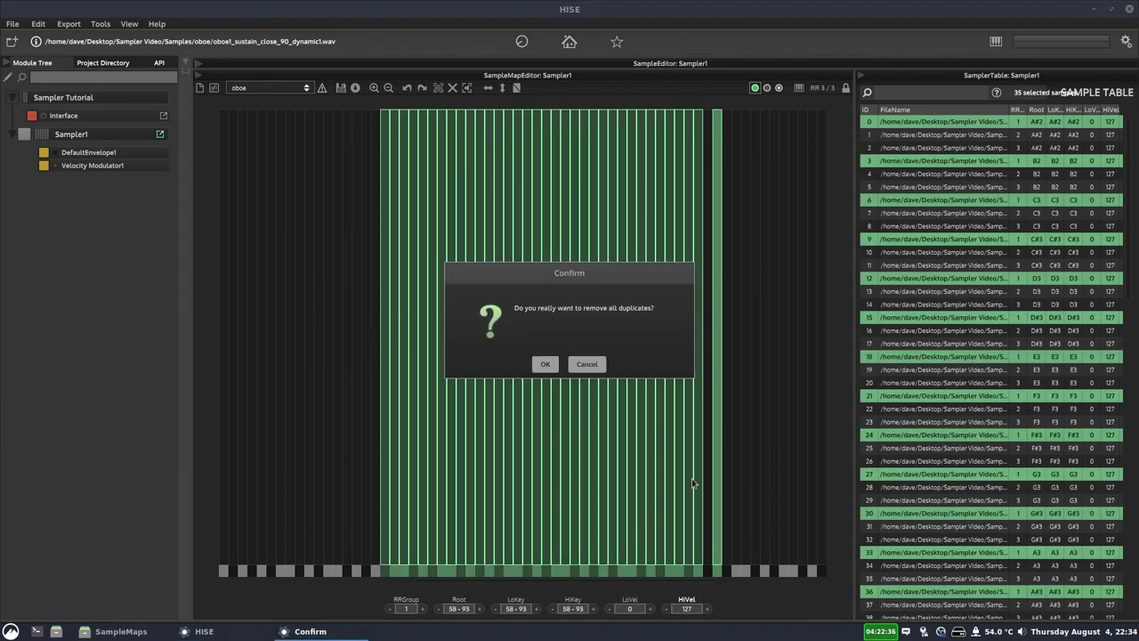
{"action": "left_click", "coordinate": [548, 365]}
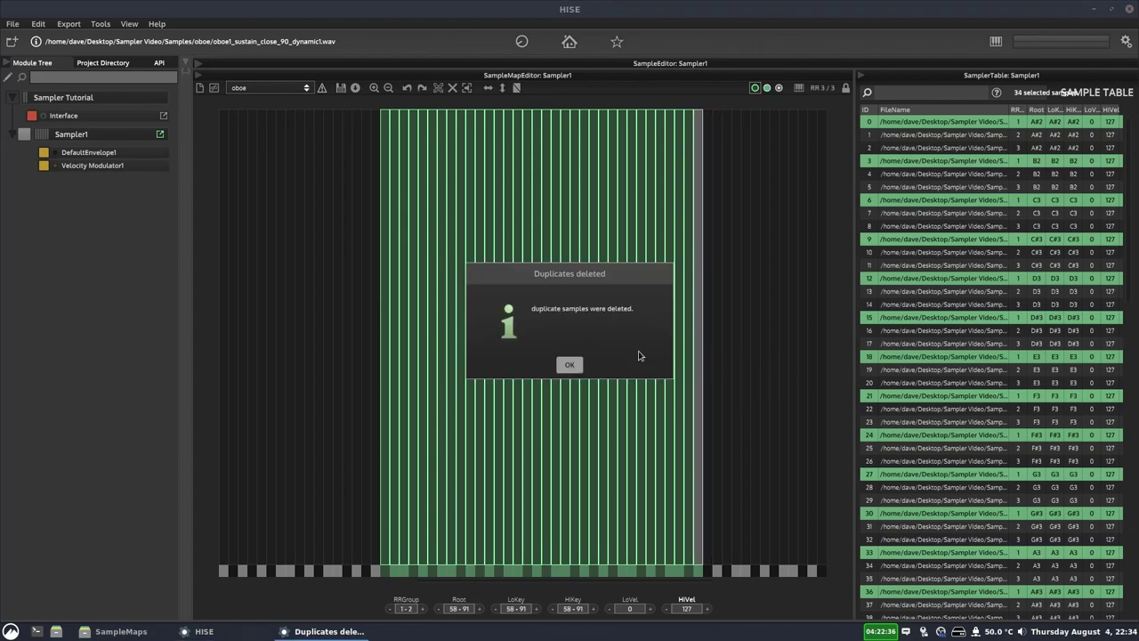
{"action": "left_click", "coordinate": [570, 363]}
{"action": "left_click", "coordinate": [792, 350]}
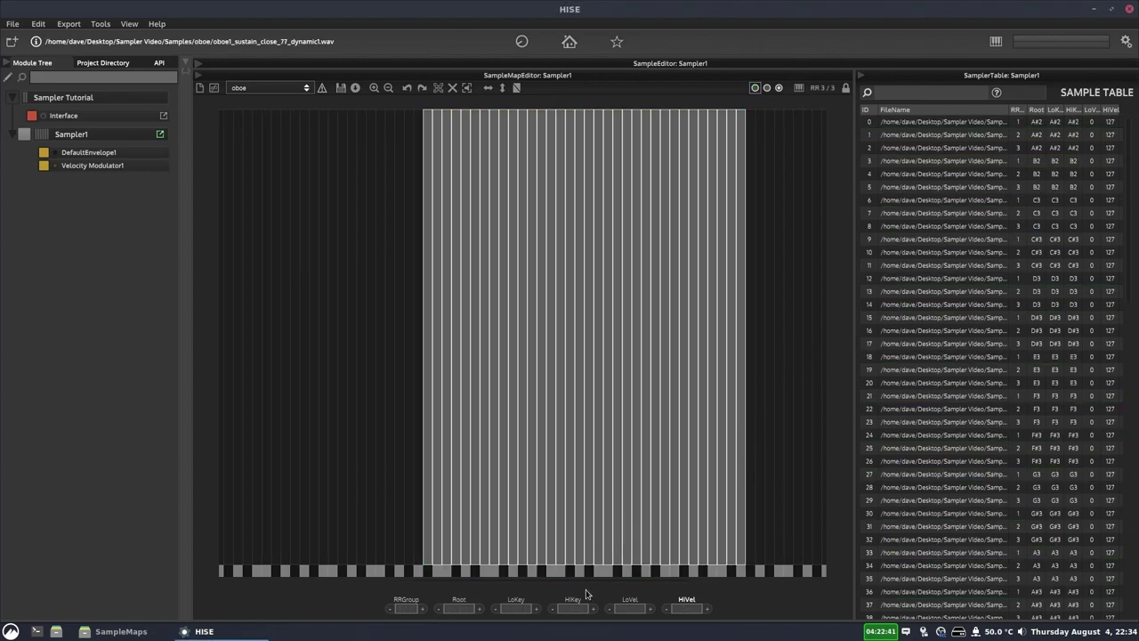
Select all samples of the first RR group and start the Trim Sample Start tool on them
{"action": "scroll", "coordinate": [614, 574], "scroll_direction": "down", "scroll_amount": 2}
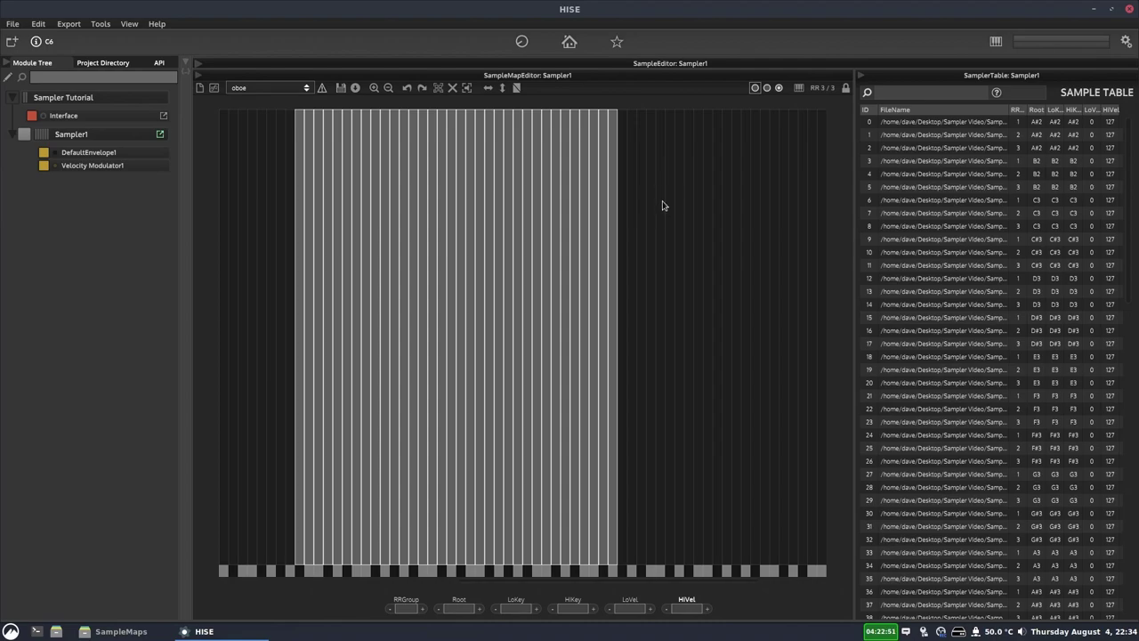
{"action": "left_click_drag", "start_coordinate": [707, 171], "coordinate": [267, 276]}
{"action": "right_click", "coordinate": [568, 242]}
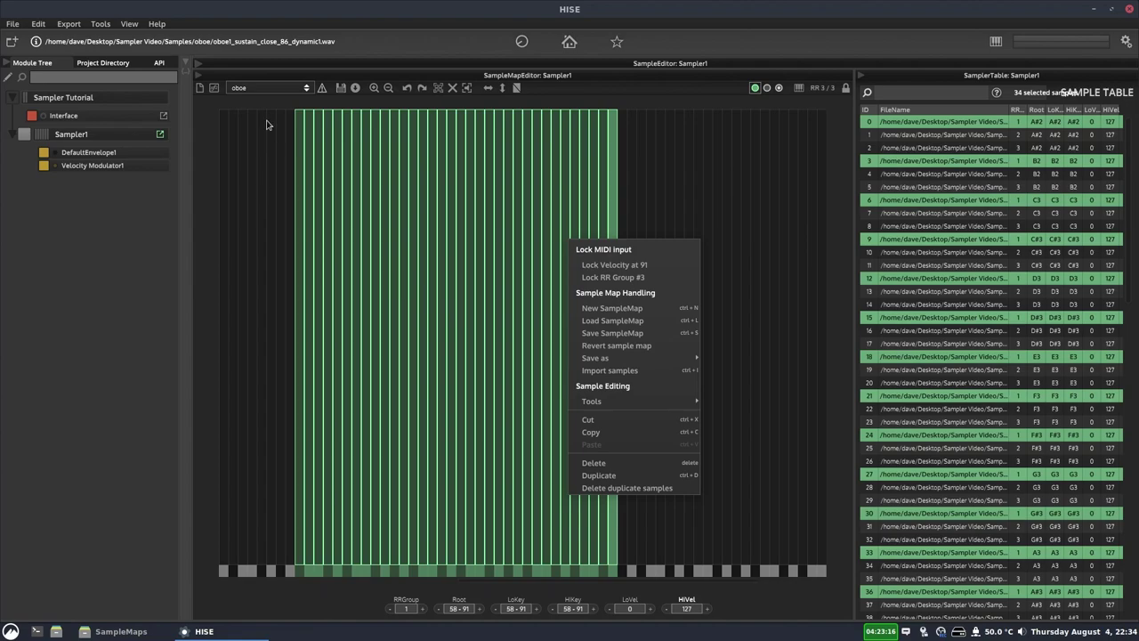
{"action": "mouse_move", "coordinate": [661, 359]}
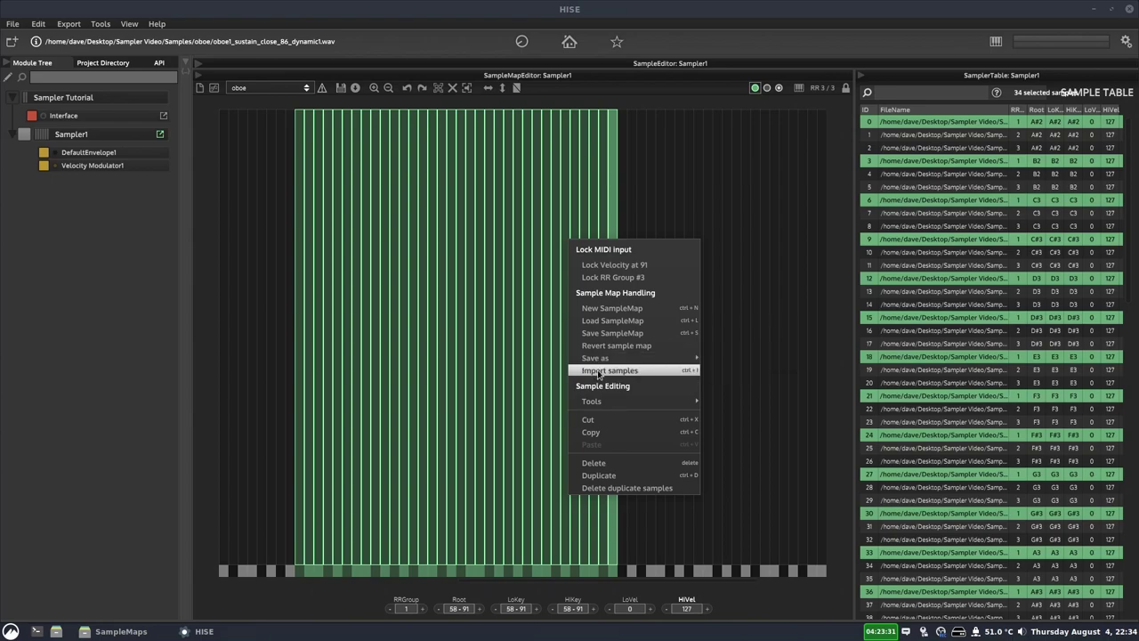
{"action": "mouse_move", "coordinate": [676, 401]}
{"action": "left_click", "coordinate": [771, 289]}
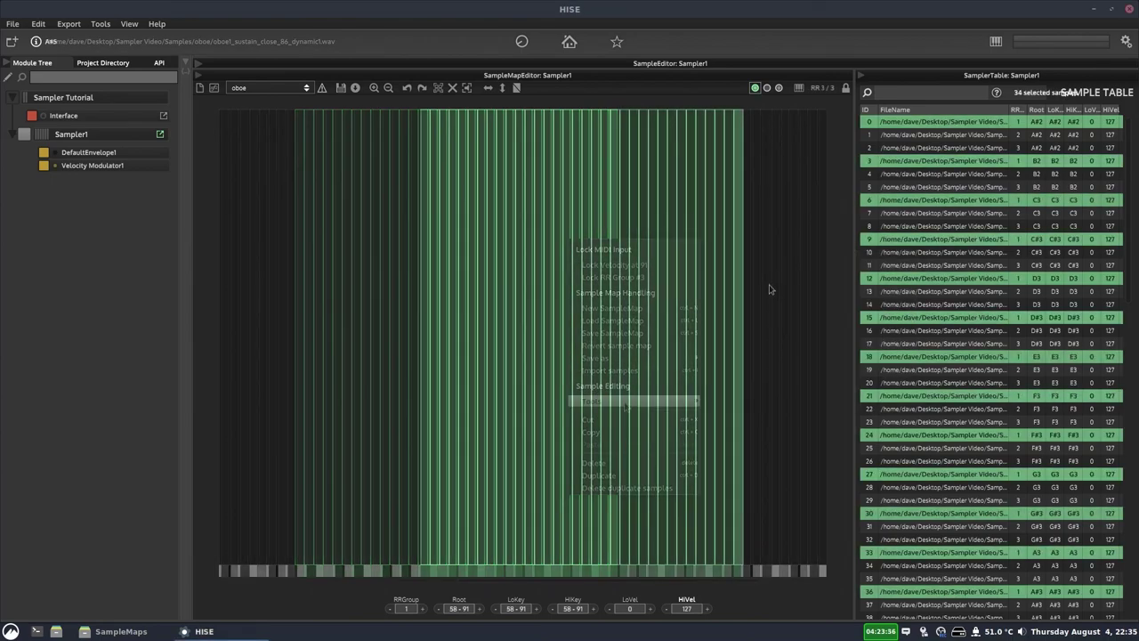
{"action": "right_click", "coordinate": [639, 288]}
{"action": "mouse_move", "coordinate": [676, 446]}
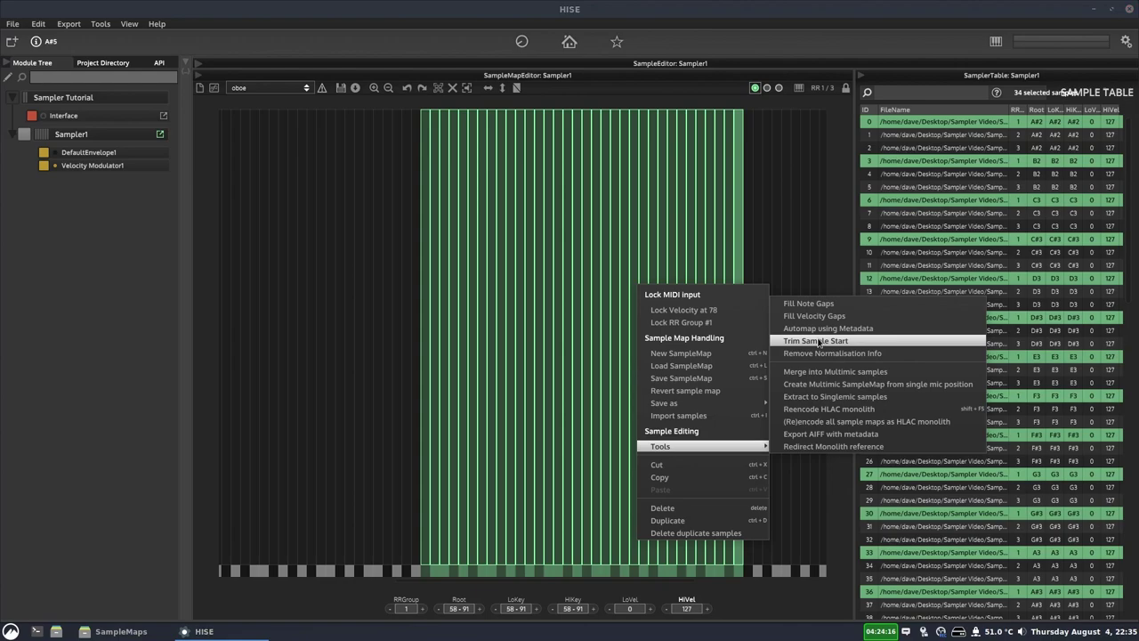
{"action": "left_click", "coordinate": [818, 342]}
Compare the start waveforms of the oboe1_sustain_close 58, 67 and 79 dynamic1 samples in the trim preview
{"action": "left_click_drag", "start_coordinate": [510, 385], "coordinate": [646, 383]}
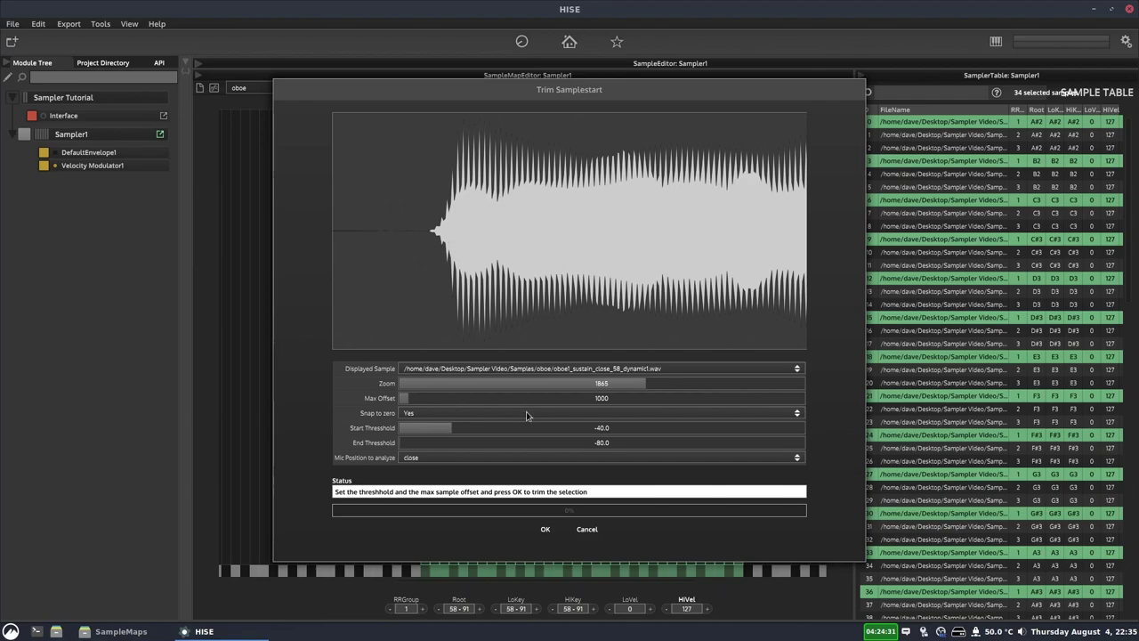
{"action": "left_click", "coordinate": [707, 368]}
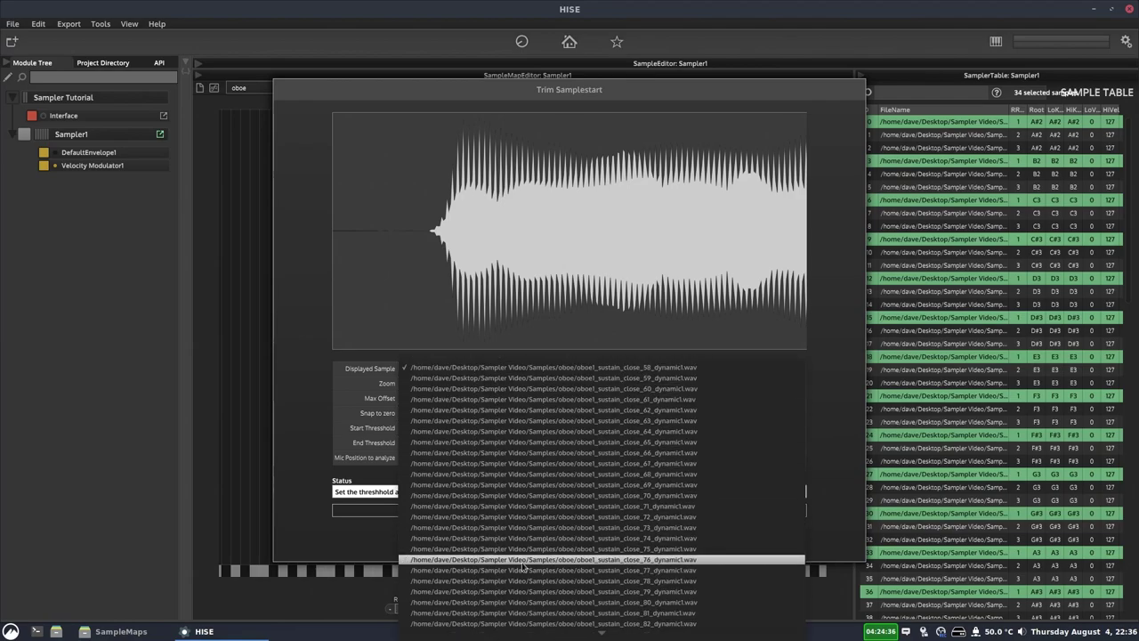
{"action": "left_click", "coordinate": [487, 463]}
{"action": "left_click", "coordinate": [672, 368]}
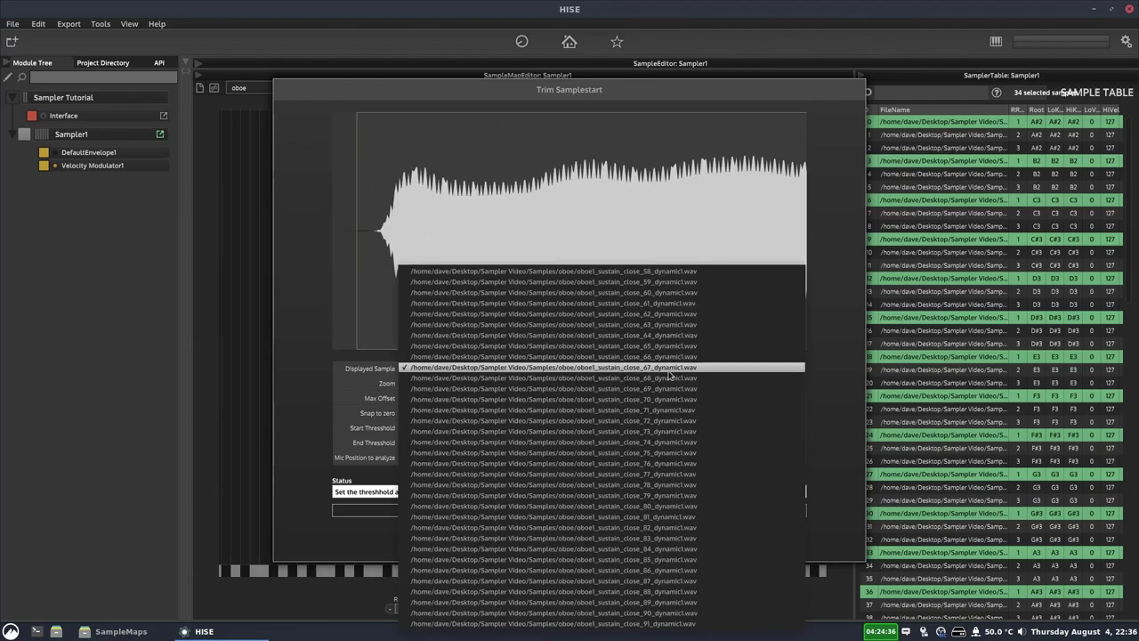
{"action": "left_click", "coordinate": [650, 496]}
{"action": "left_click", "coordinate": [679, 372]}
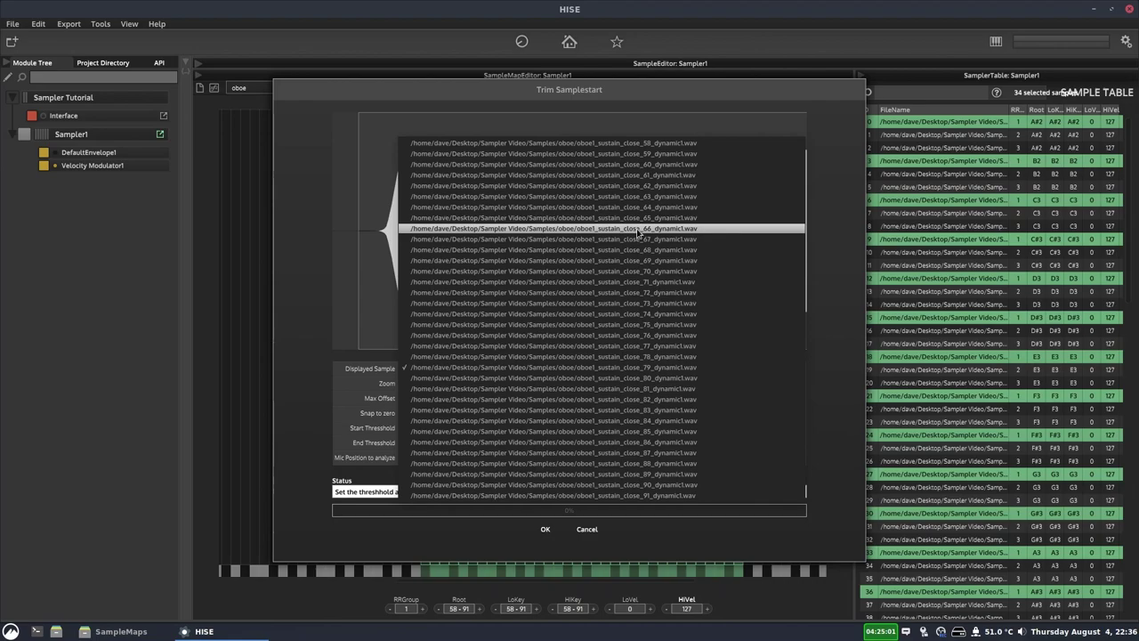
{"action": "left_click", "coordinate": [663, 368]}
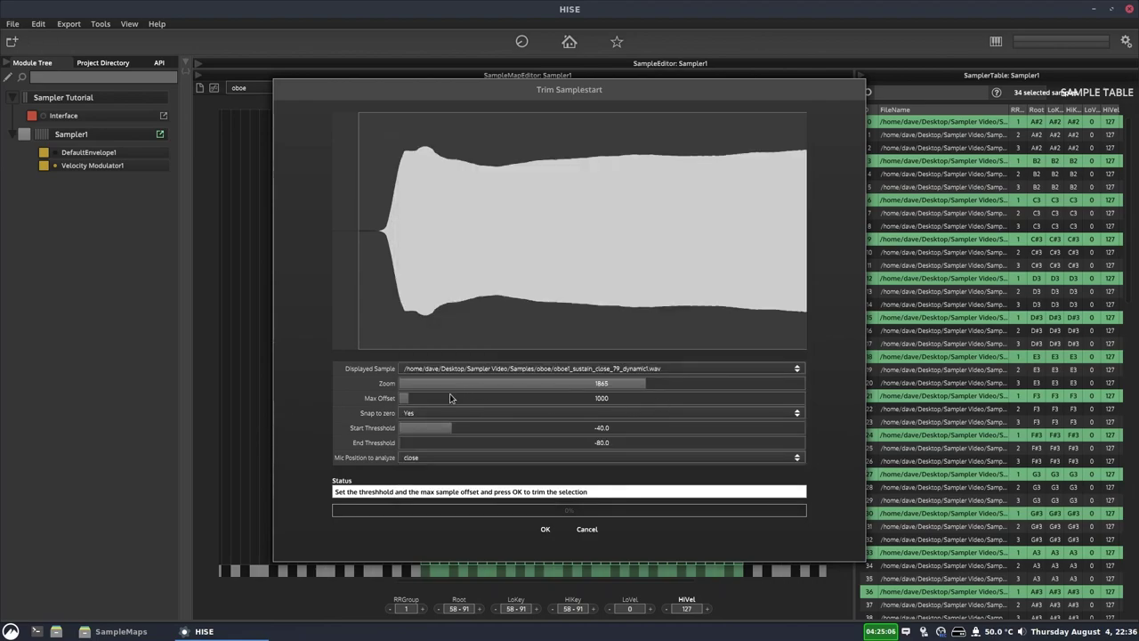
{"action": "mouse_move", "coordinate": [642, 384]}
{"action": "left_mouse_down"}
{"action": "mouse_move", "coordinate": [569, 384]}
{"action": "mouse_move", "coordinate": [690, 383]}
{"action": "mouse_move", "coordinate": [641, 383]}
{"action": "left_mouse_up"}
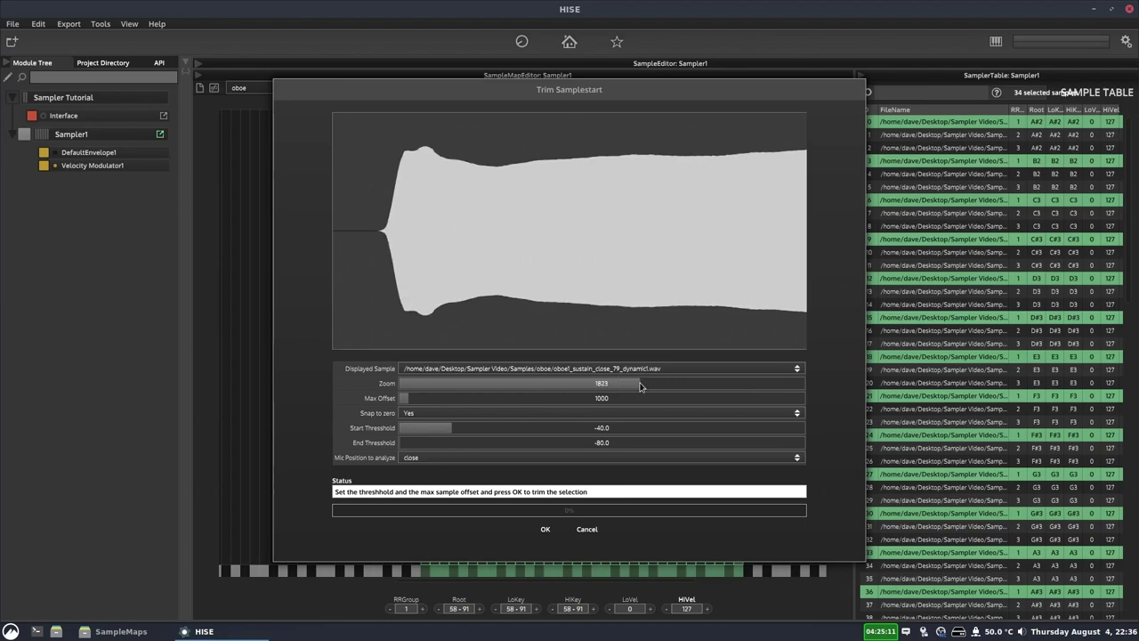
Trim the sample starts using max offset 5601, start threshold -25.5 and the close mic position, and save the changes
{"action": "mouse_move", "coordinate": [405, 397]}
{"action": "left_mouse_down"}
{"action": "mouse_move", "coordinate": [440, 406]}
{"action": "mouse_move", "coordinate": [415, 402]}
{"action": "mouse_move", "coordinate": [456, 396]}
{"action": "left_mouse_up"}
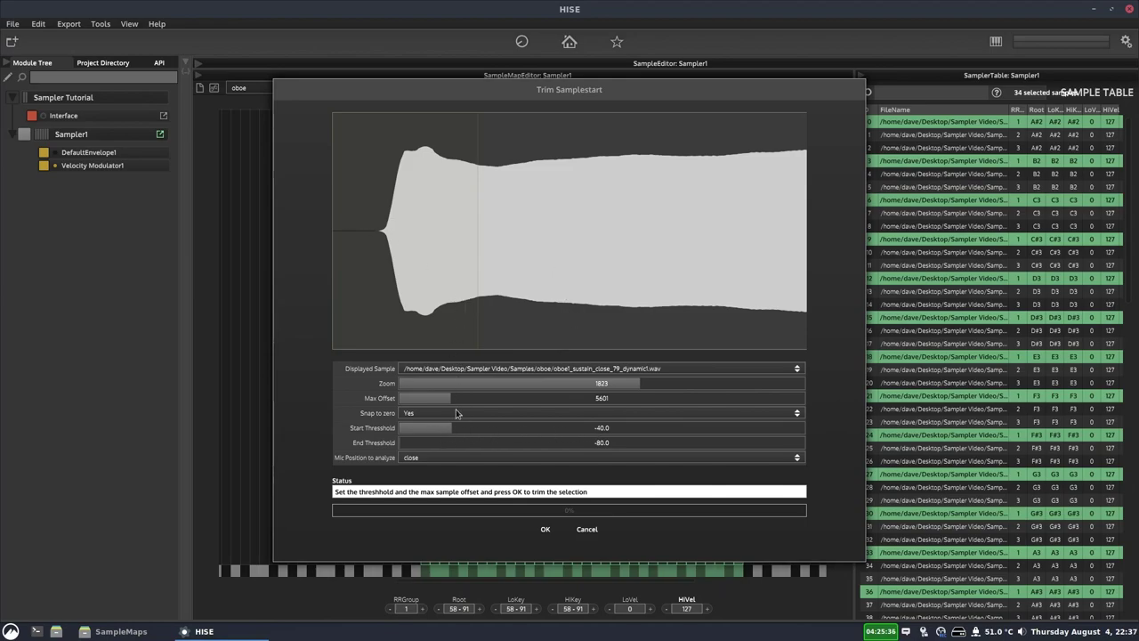
{"action": "left_click_drag", "start_coordinate": [451, 431], "coordinate": [520, 436]}
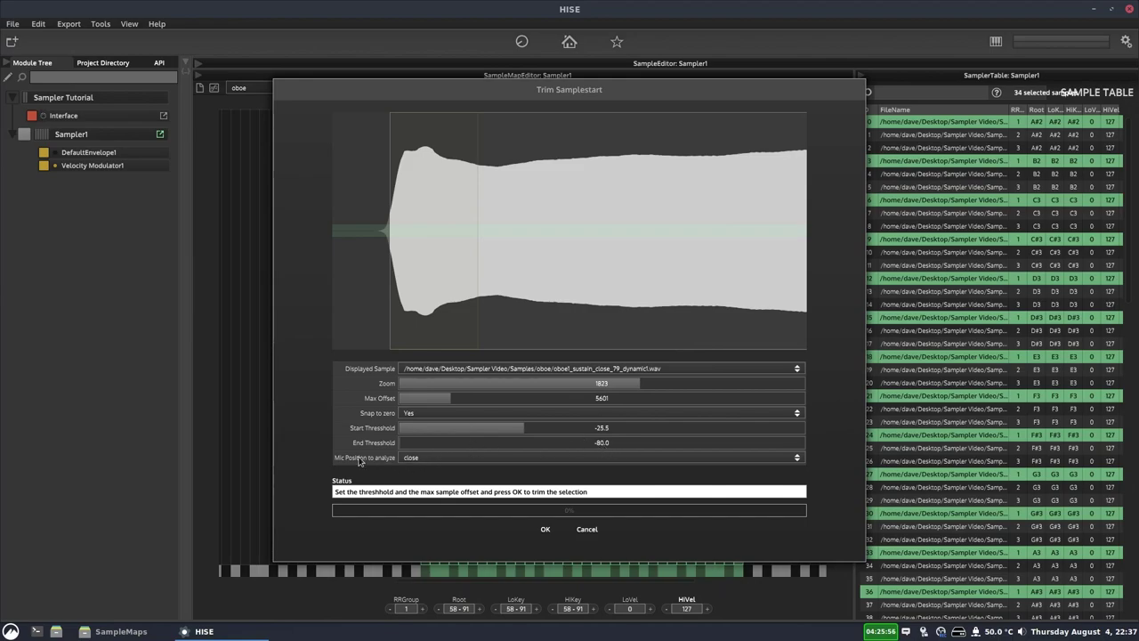
{"action": "left_click", "coordinate": [422, 459]}
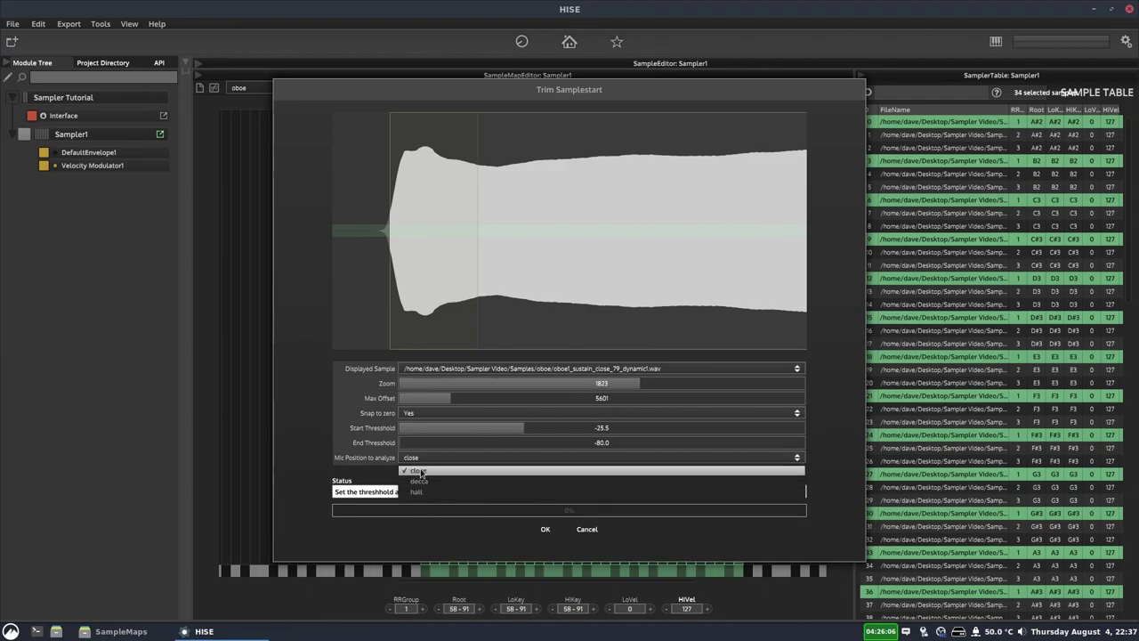
{"action": "left_click", "coordinate": [422, 472]}
{"action": "left_click", "coordinate": [543, 528]}
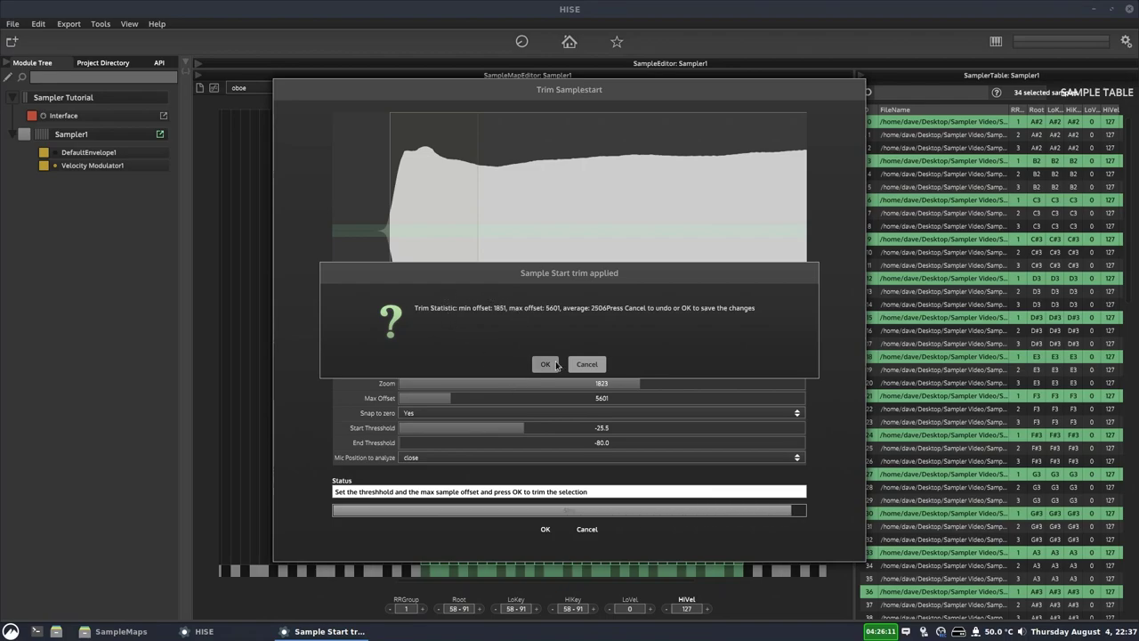
{"action": "left_click", "coordinate": [546, 366]}
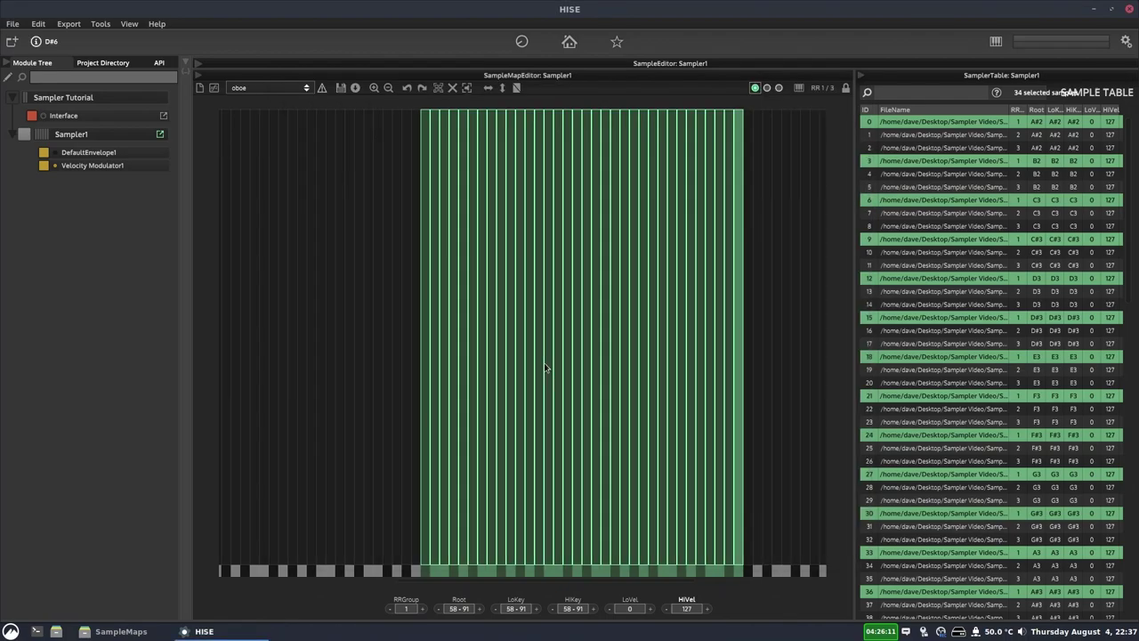
Unfold the sample editor, inspect the trimmed start of several samples across the map, and fold the editor again
{"action": "left_click", "coordinate": [358, 306]}
{"action": "left_click", "coordinate": [197, 67]}
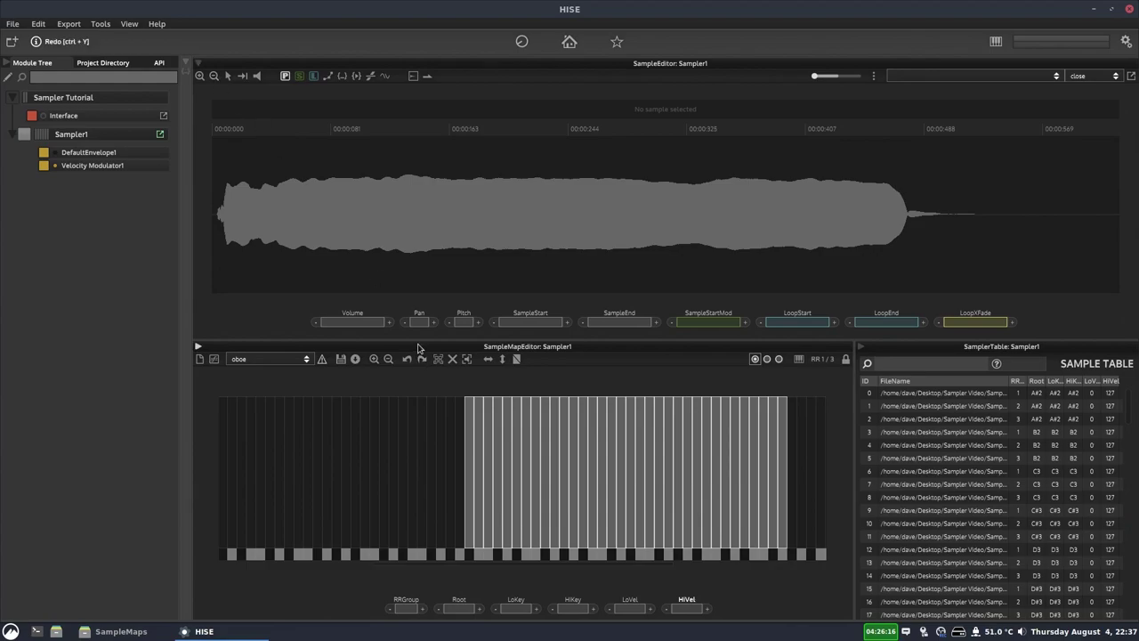
{"action": "left_click", "coordinate": [470, 421]}
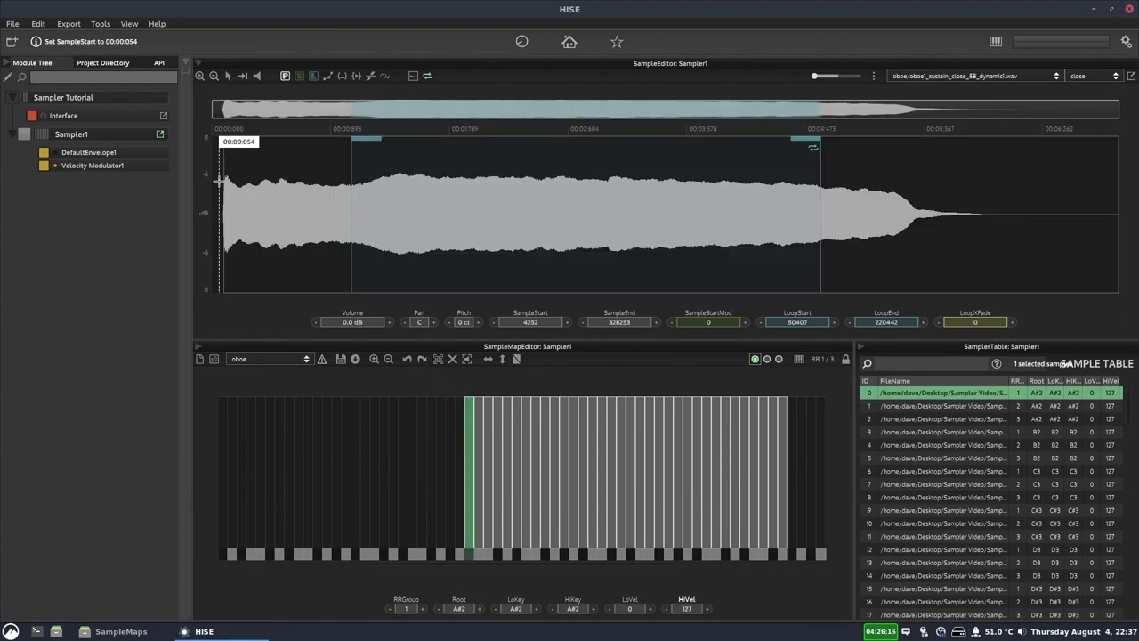
{"action": "left_click", "coordinate": [495, 453]}
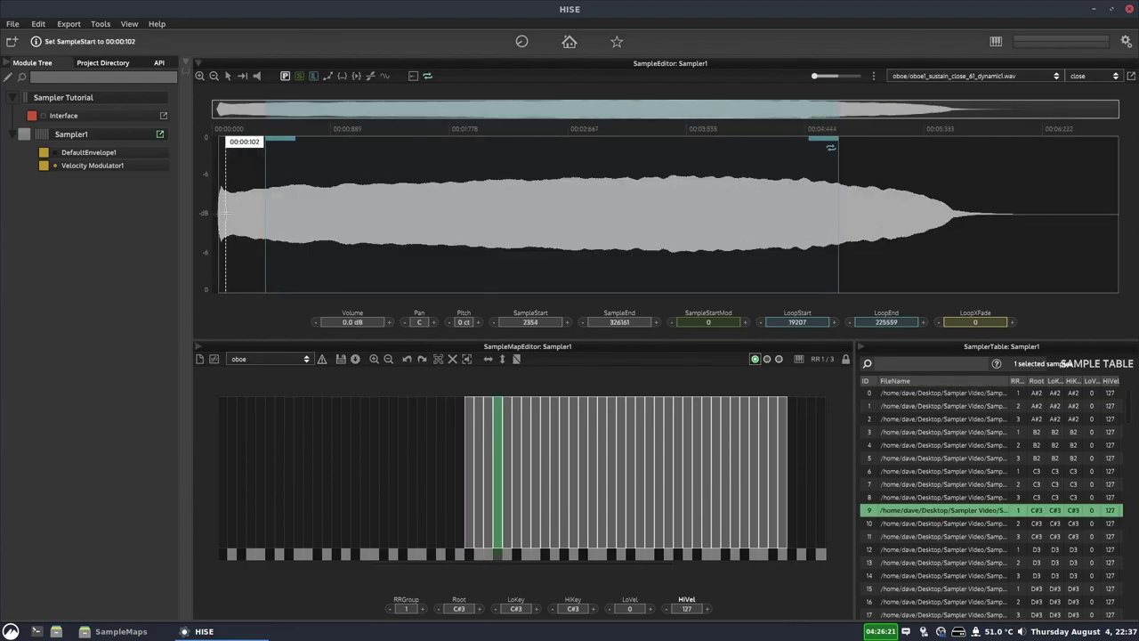
{"action": "left_click", "coordinate": [622, 468]}
{"action": "left_click", "coordinate": [597, 461]}
{"action": "left_click", "coordinate": [503, 454]}
{"action": "left_click", "coordinate": [573, 447]}
{"action": "left_click", "coordinate": [618, 442]}
{"action": "left_click", "coordinate": [695, 445]}
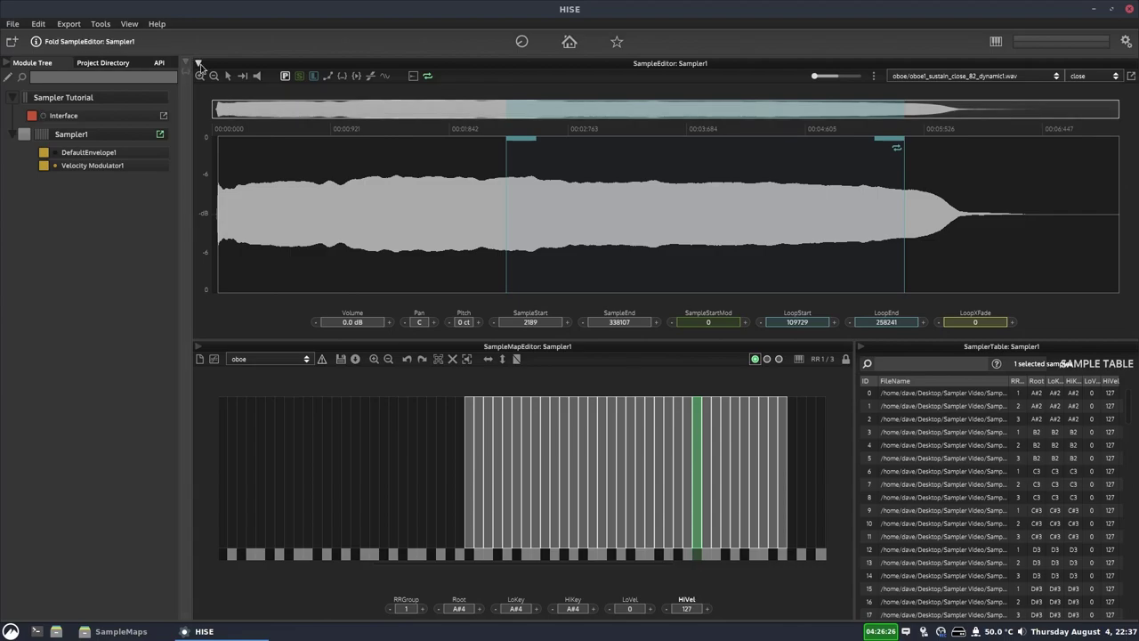
{"action": "left_click", "coordinate": [199, 65]}
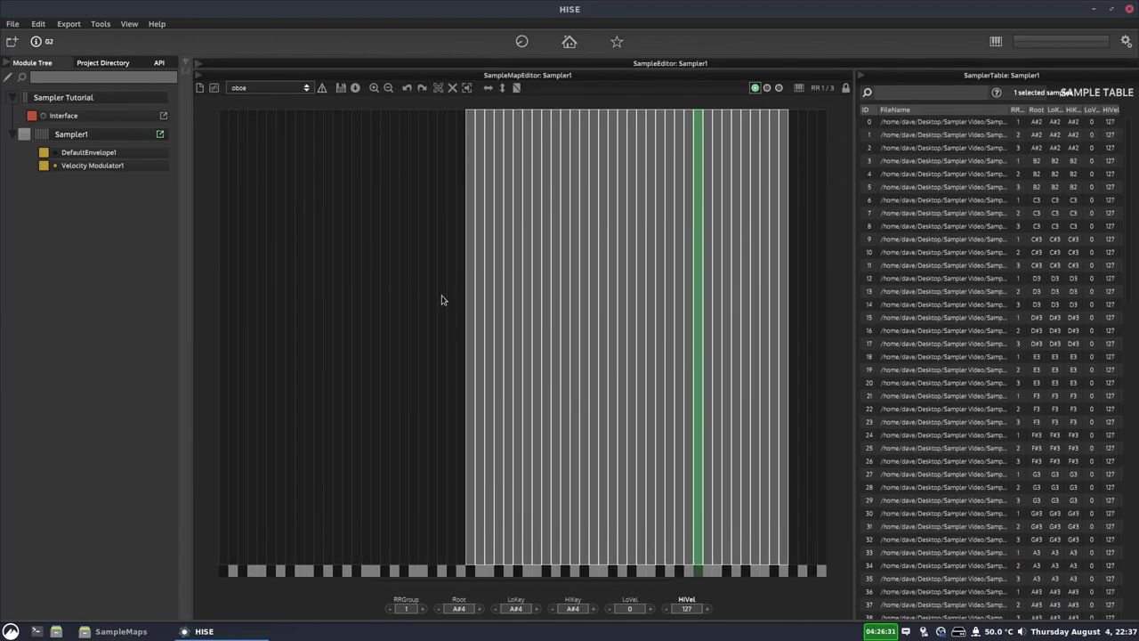
Select all samples of the first RR group, start reencoding the HLAC monolith, and cancel the conversion
{"action": "key", "text": "ctrl+a"}
{"action": "right_click", "coordinate": [550, 304]}
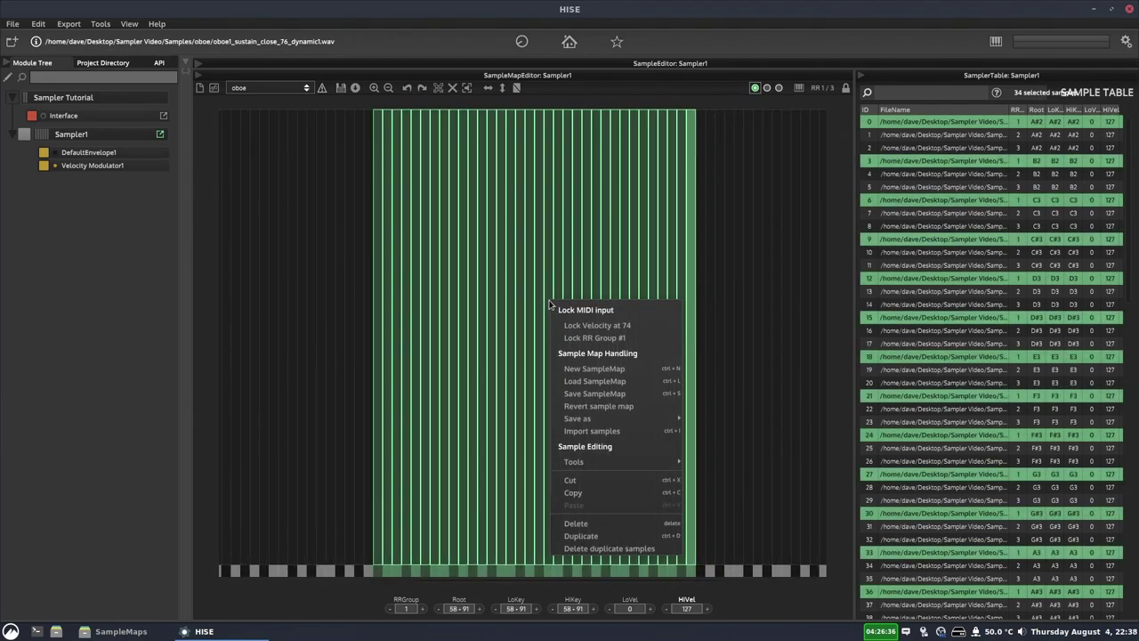
{"action": "mouse_move", "coordinate": [634, 461]}
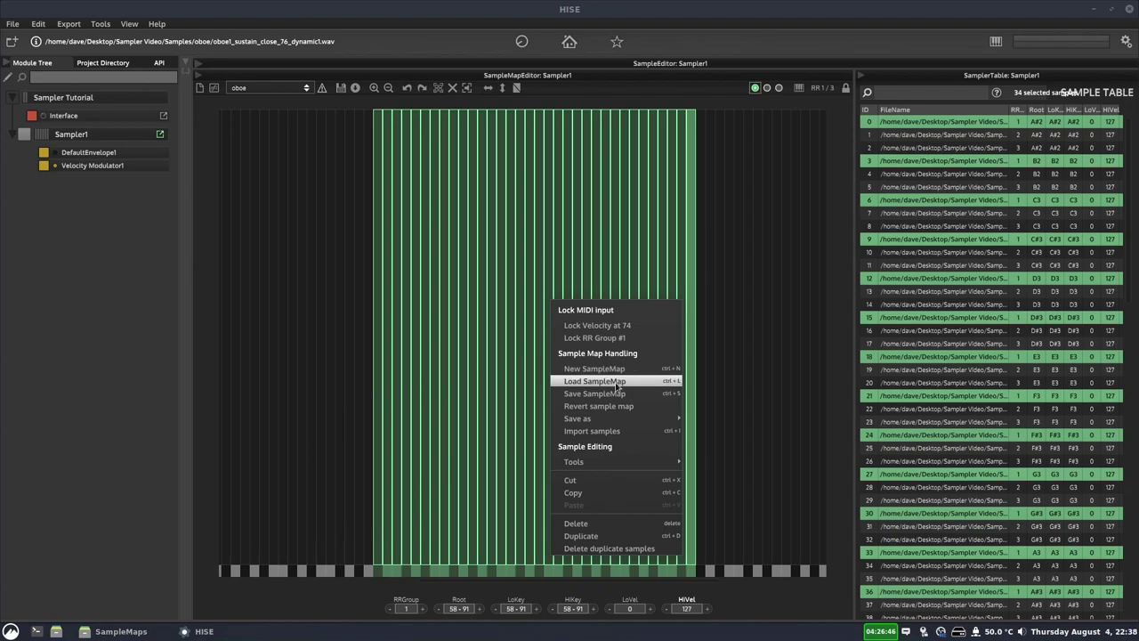
{"action": "mouse_move", "coordinate": [627, 465]}
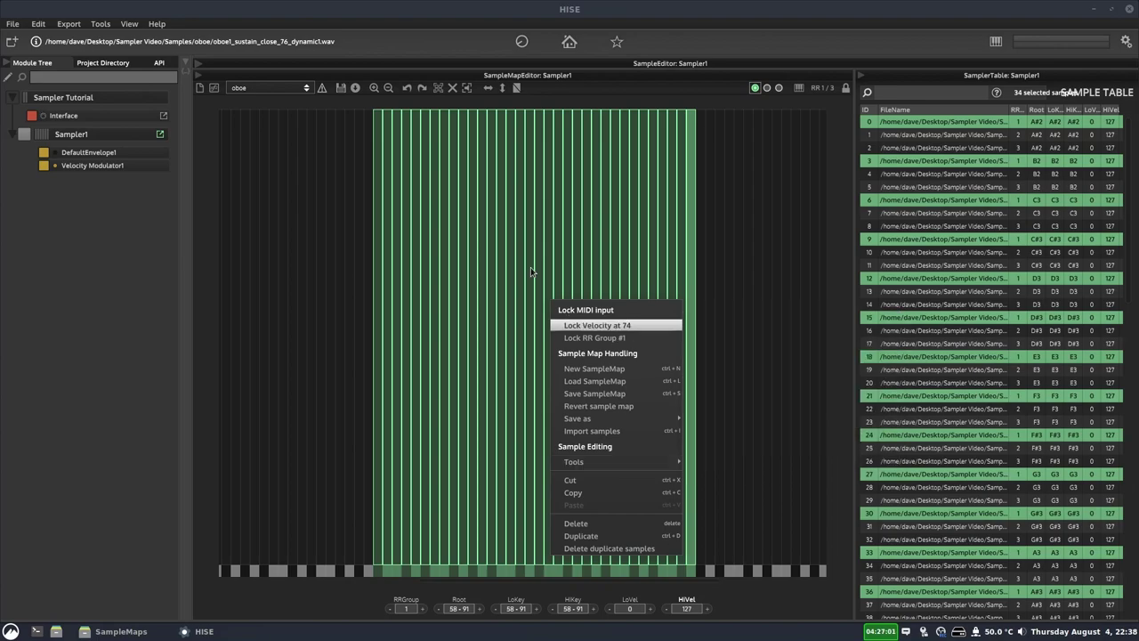
{"action": "left_click", "coordinate": [331, 142]}
{"action": "left_click_drag", "start_coordinate": [338, 201], "coordinate": [763, 267]}
{"action": "right_click", "coordinate": [544, 249]}
{"action": "mouse_move", "coordinate": [625, 415]}
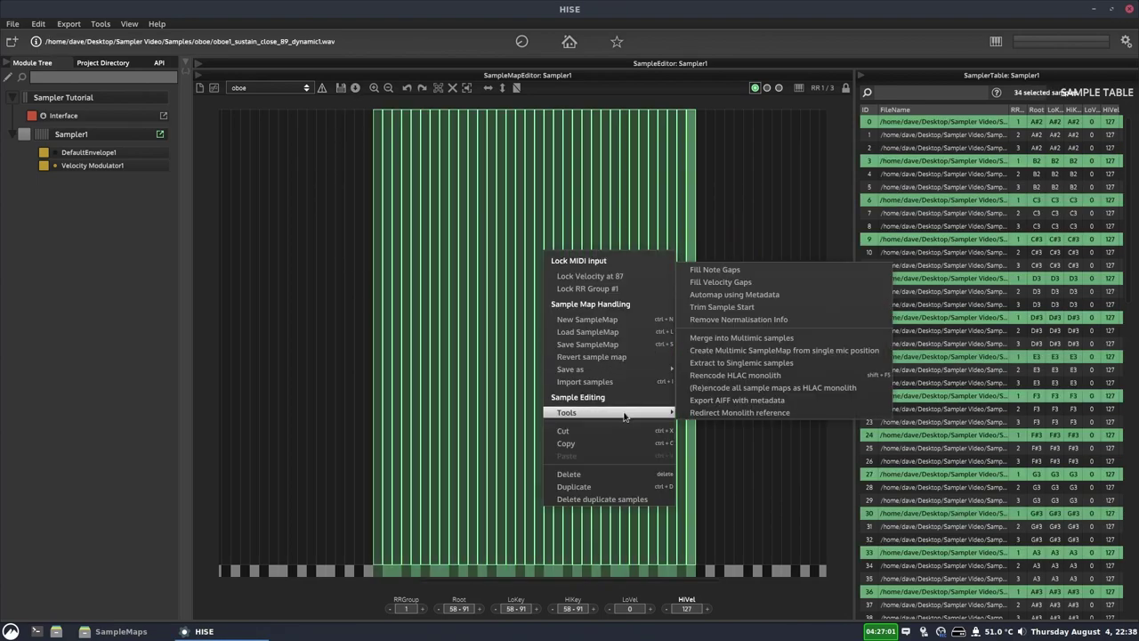
{"action": "left_click", "coordinate": [735, 375]}
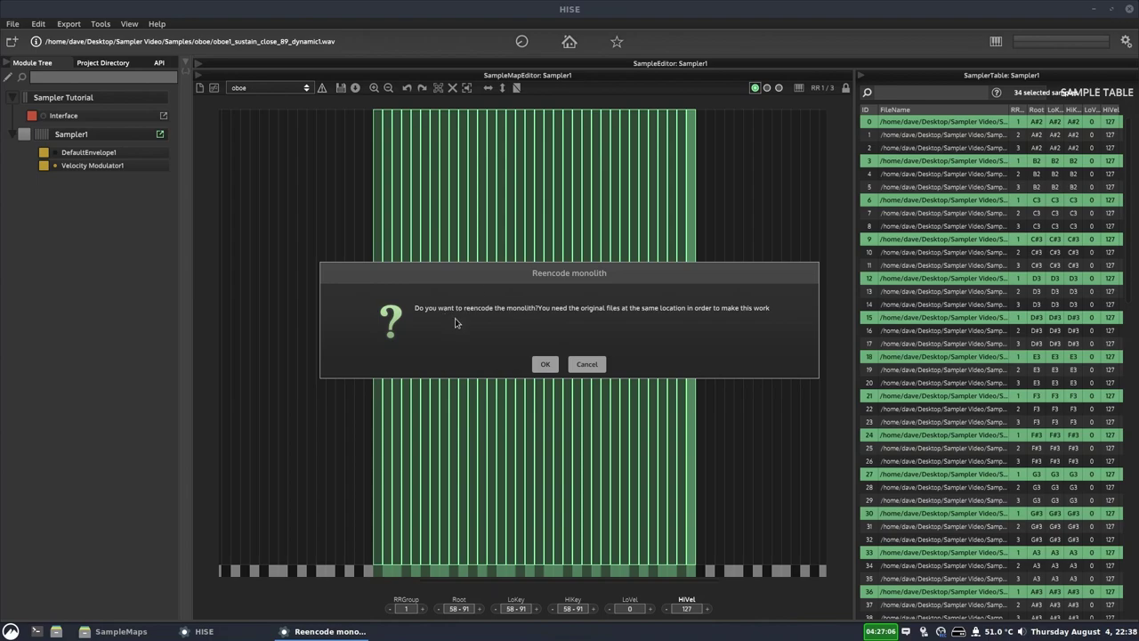
{"action": "left_click", "coordinate": [545, 363]}
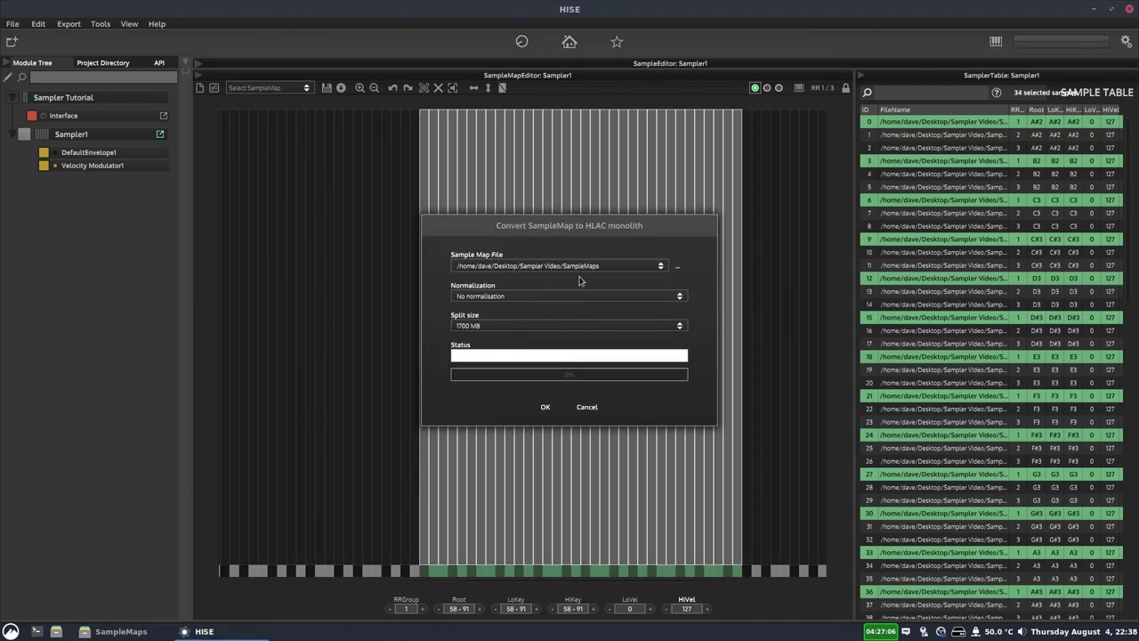
{"action": "left_click", "coordinate": [587, 406]}
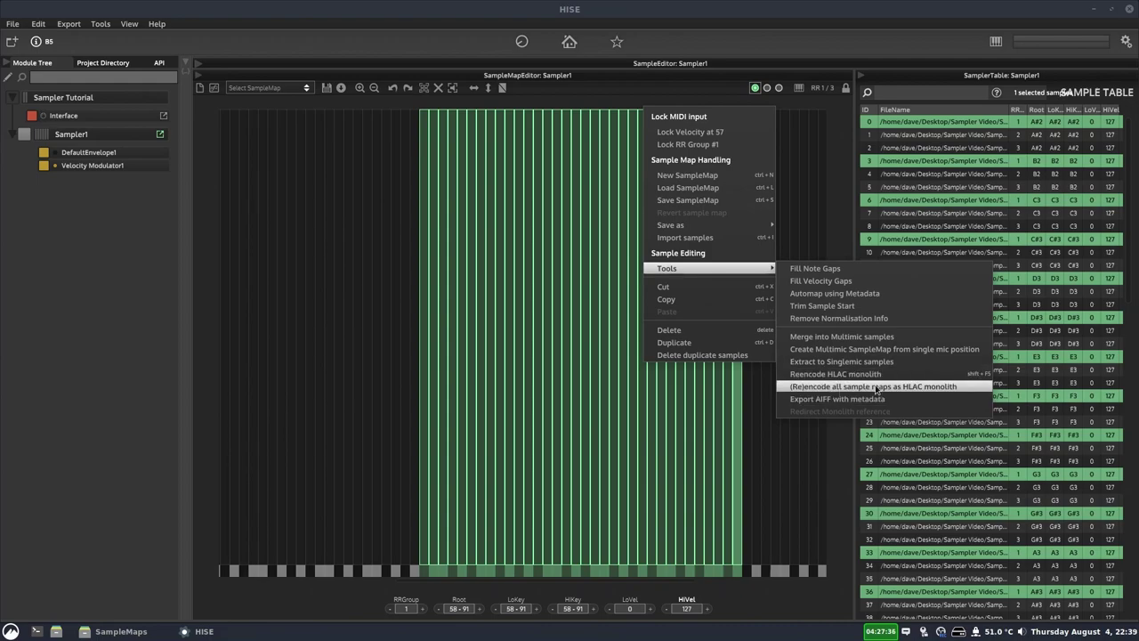
Export the sample map as AIFF files with metadata, using the Desktop as target directory
{"action": "left_click", "coordinate": [807, 403]}
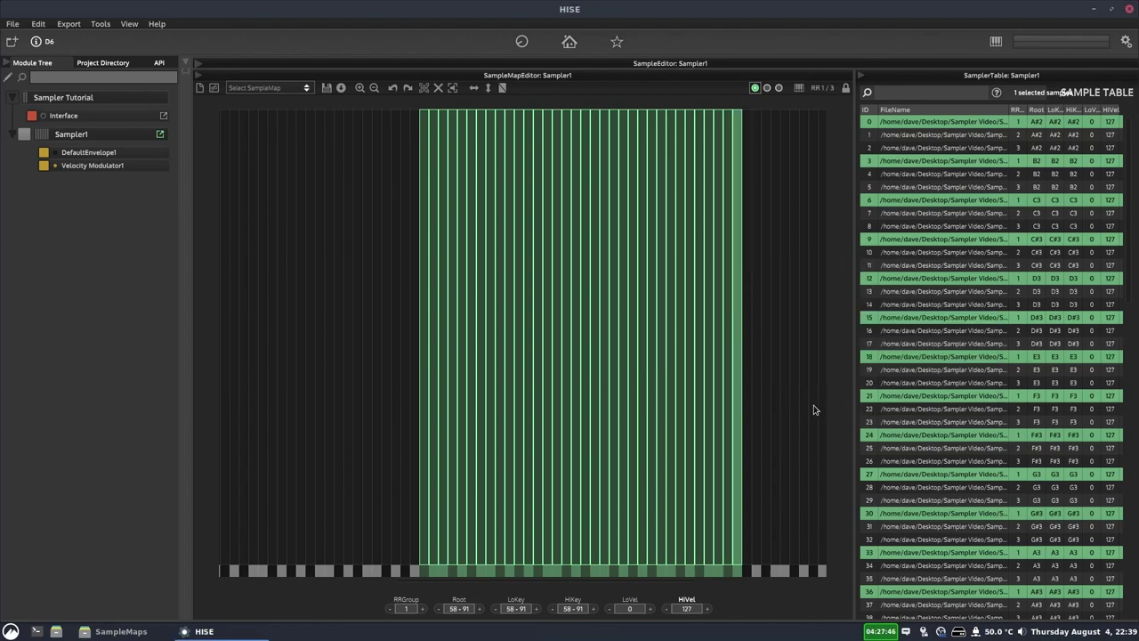
{"action": "left_click", "coordinate": [283, 174]}
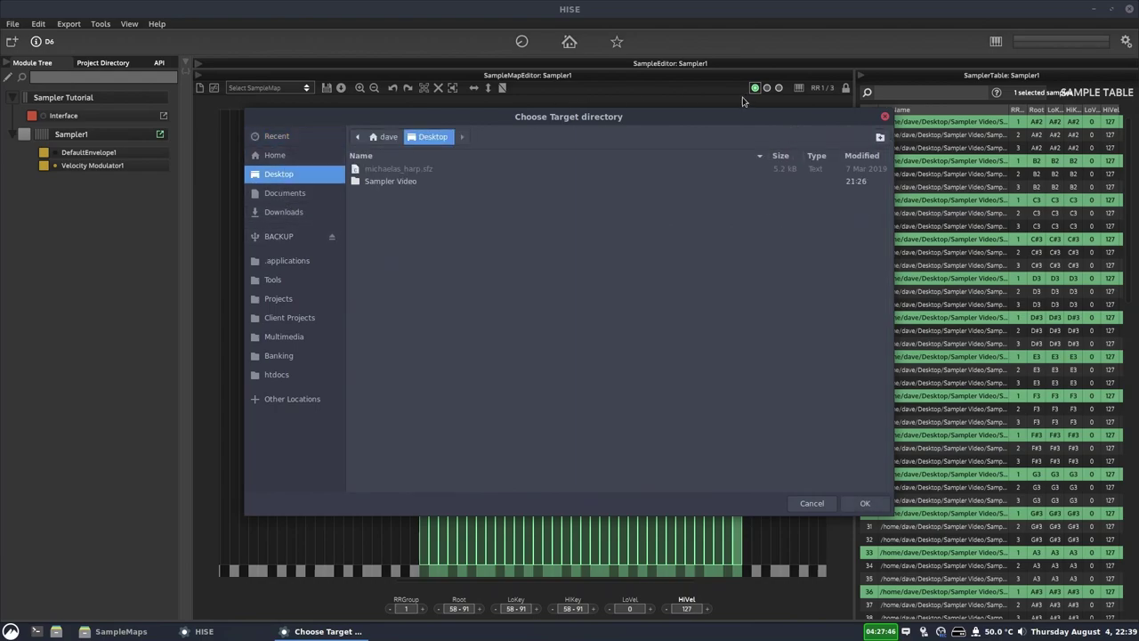
{"action": "left_click", "coordinate": [866, 502]}
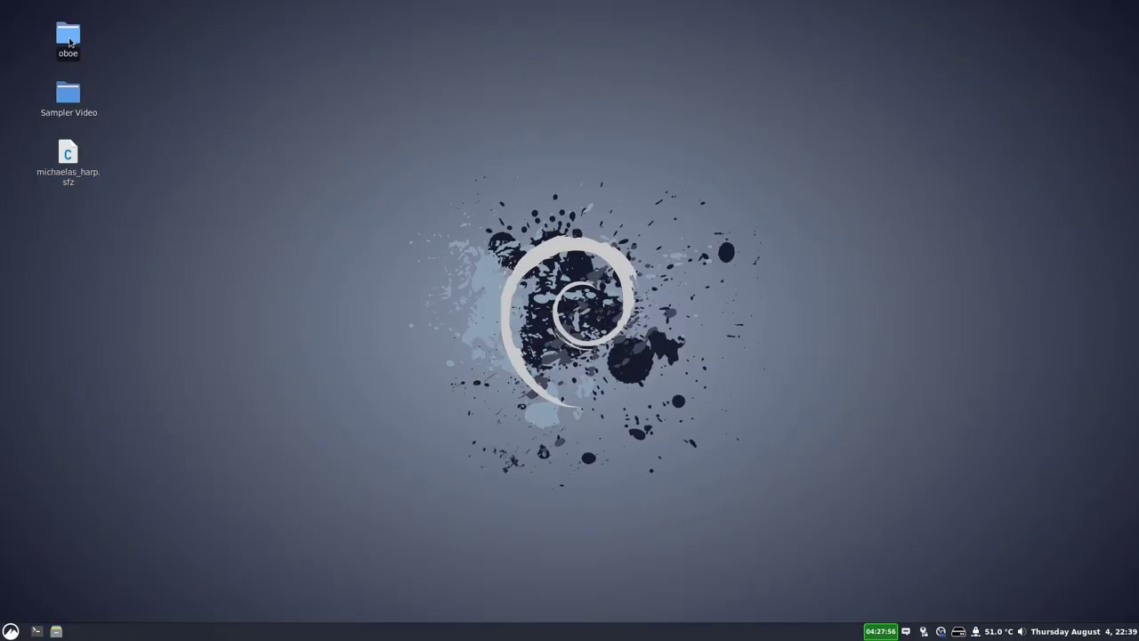
Examine the exported AIFF files in the RR 3 and RR 2 subfolders of the Desktop's oboe folder and close the file manager
{"action": "double_click", "coordinate": [70, 41]}
{"action": "left_click", "coordinate": [344, 147]}
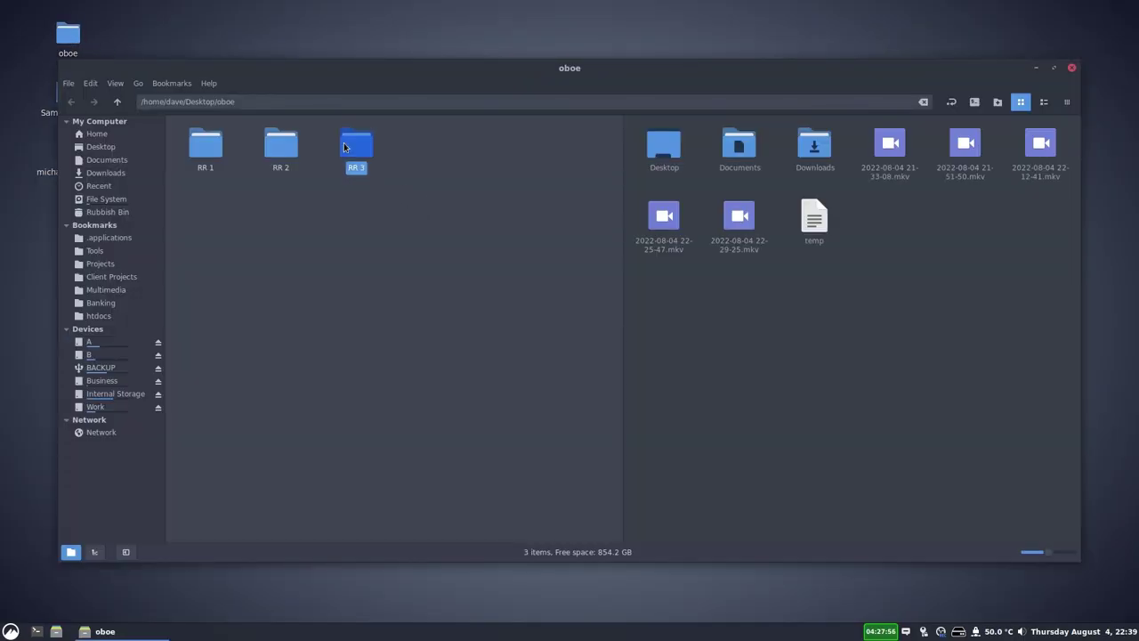
{"action": "double_click", "coordinate": [345, 147]}
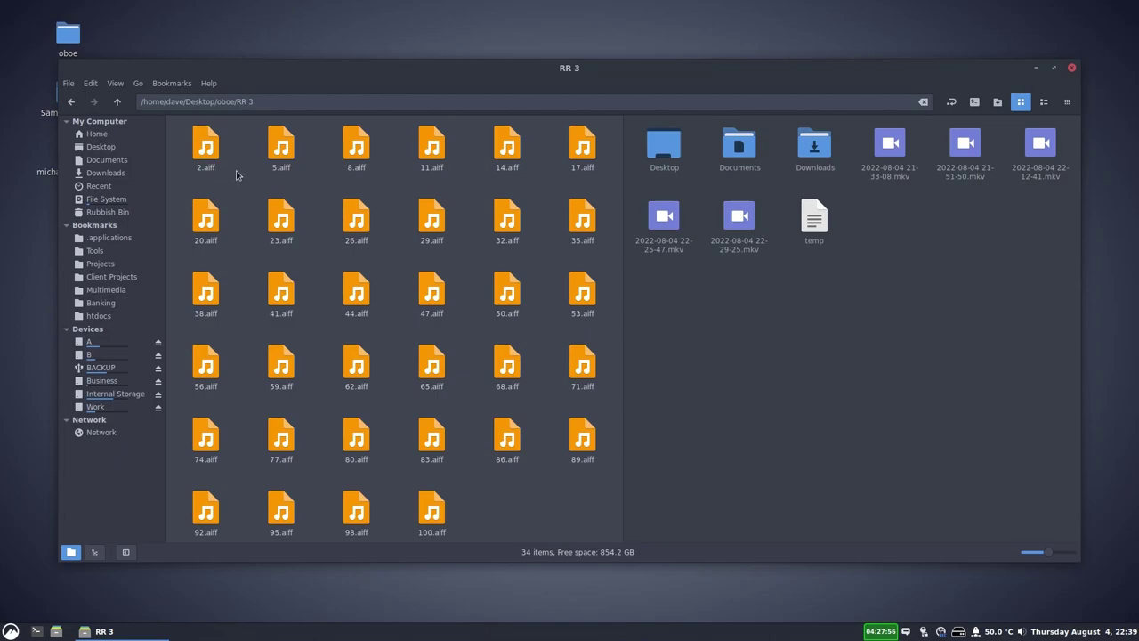
{"action": "key", "text": "BackSpace"}
{"action": "left_click", "coordinate": [260, 139]}
{"action": "double_click", "coordinate": [283, 146]}
{"action": "key", "text": "BackSpace"}
{"action": "left_click", "coordinate": [1071, 67]}
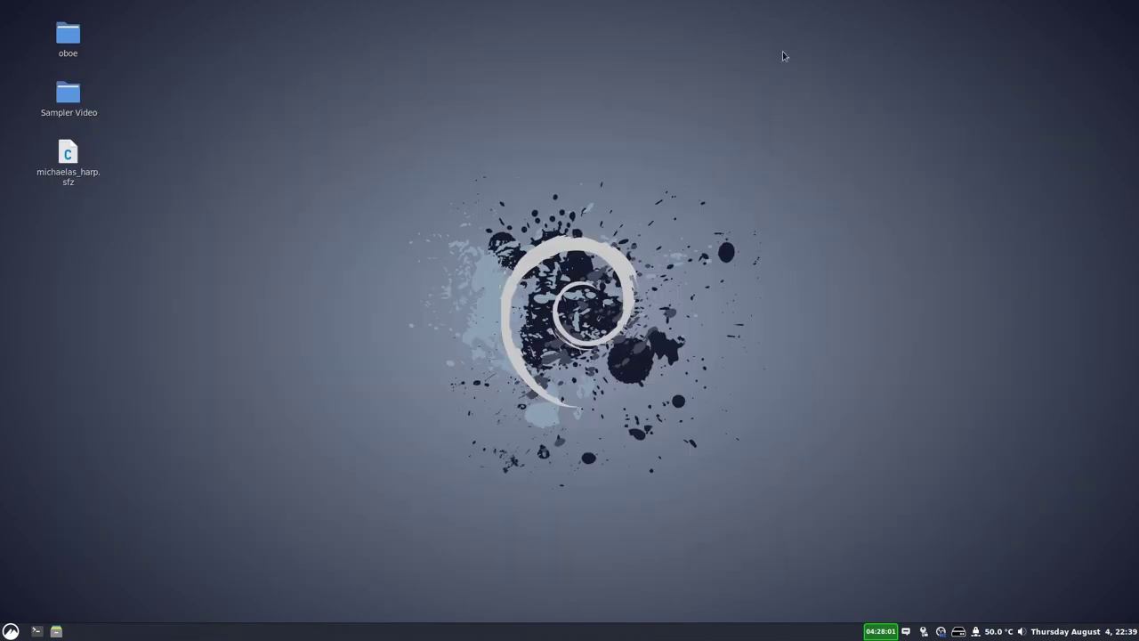
{"action": "left_click_drag", "start_coordinate": [127, 25], "coordinate": [52, 64]}
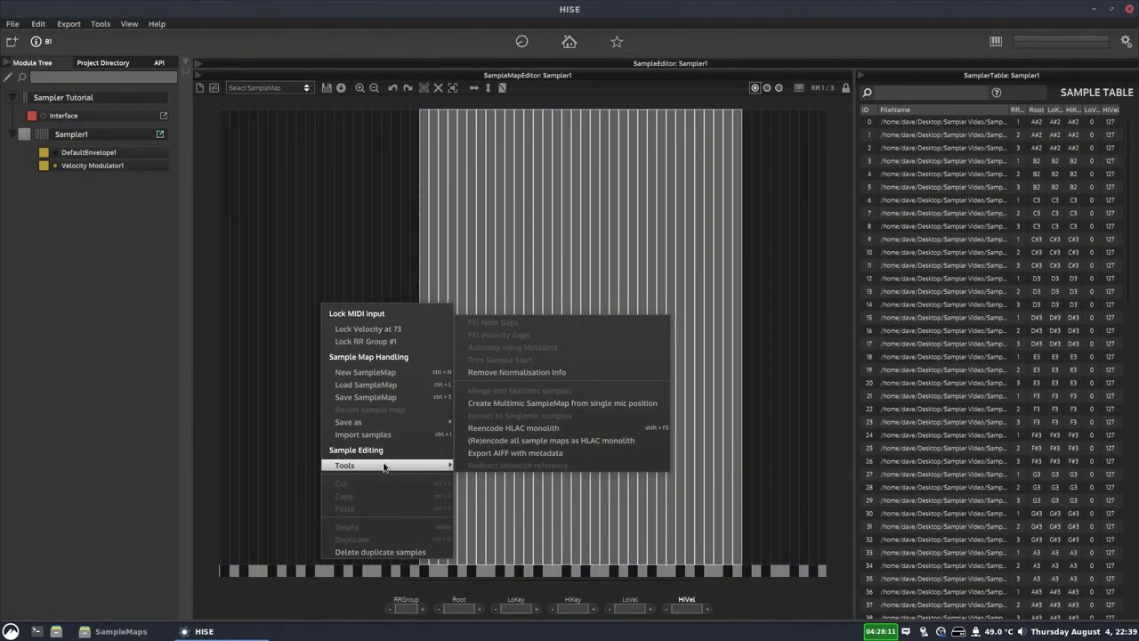
Check the sample editing tools for the option to redirect the monolith reference
{"action": "left_click", "coordinate": [353, 173]}
{"action": "right_click", "coordinate": [349, 169]}
{"action": "mouse_move", "coordinate": [370, 327]}
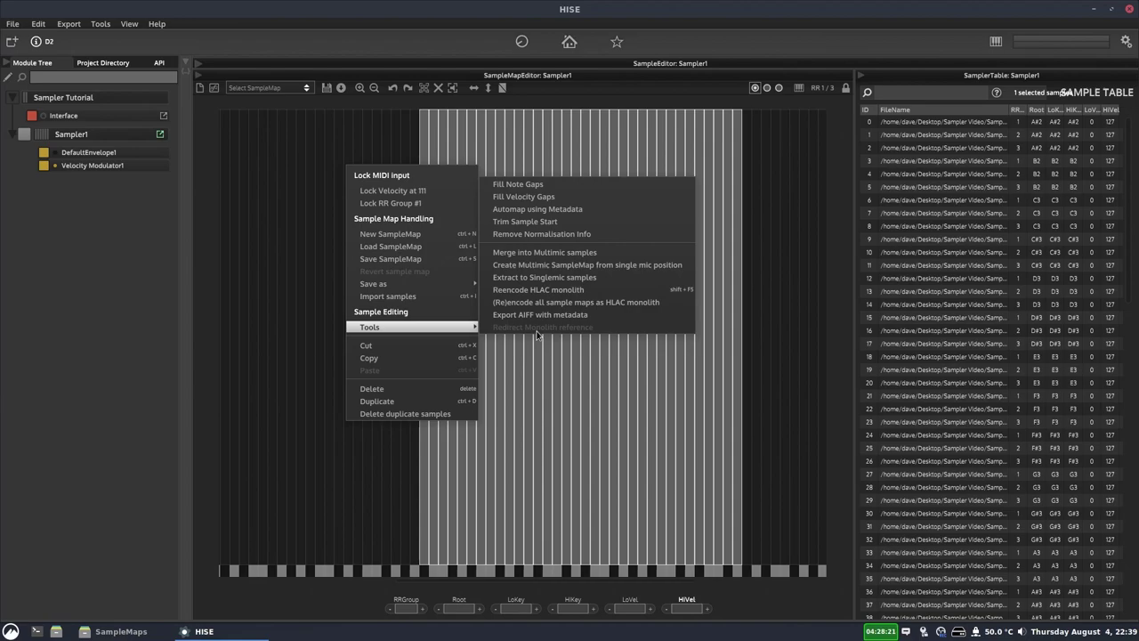
{"action": "left_click", "coordinate": [537, 333]}
Switch to the file manager and examine the irishFlute_staccato.ch1 monolith in the project's Samples folder
{"action": "key", "text": "BackSpace"}
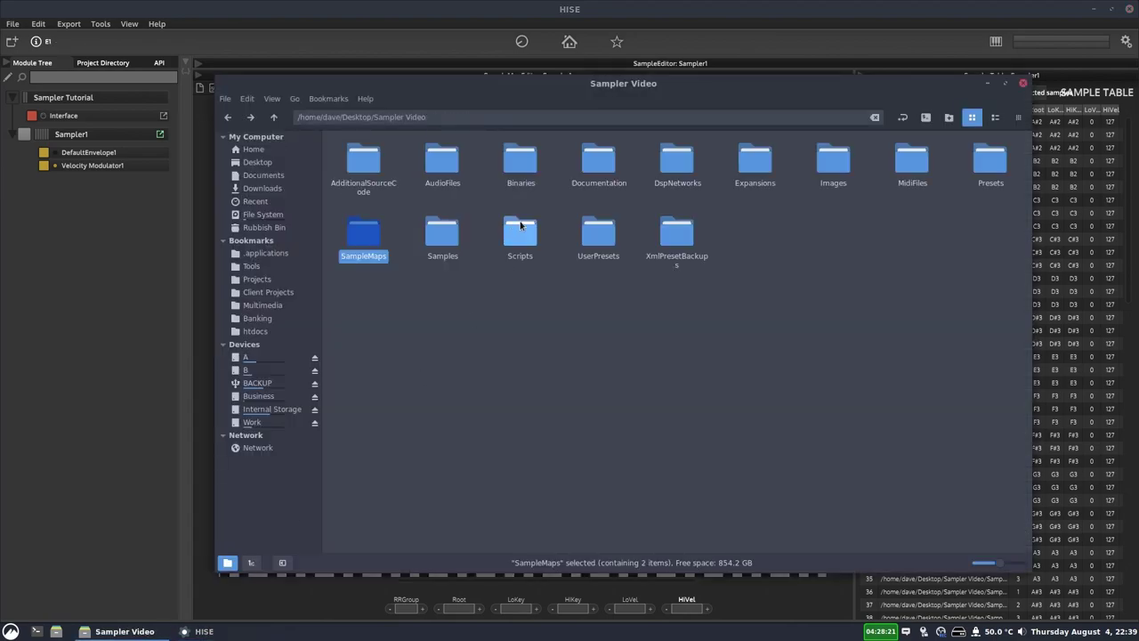
{"action": "double_click", "coordinate": [445, 233]}
{"action": "left_click", "coordinate": [520, 183]}
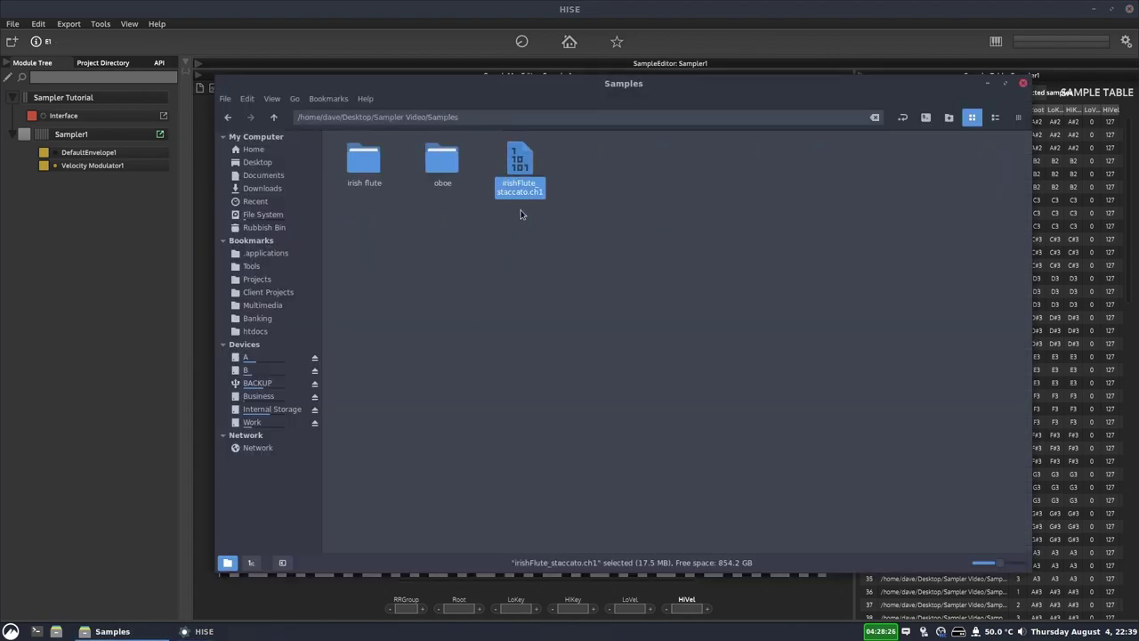
{"action": "left_click", "coordinate": [597, 181]}
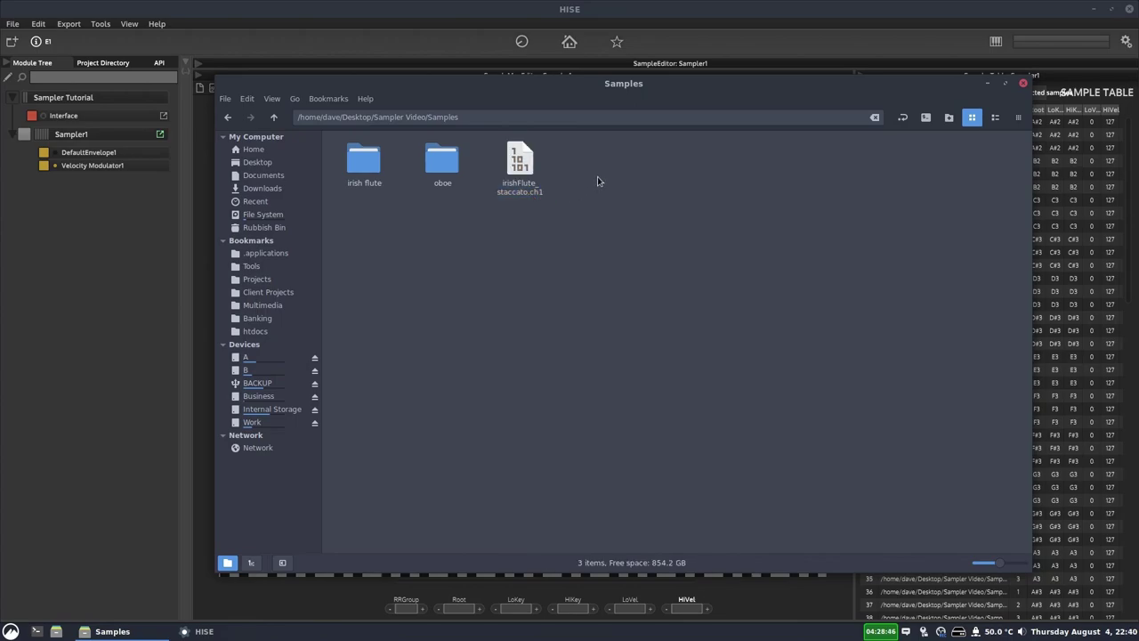
{"action": "left_click", "coordinate": [519, 169]}
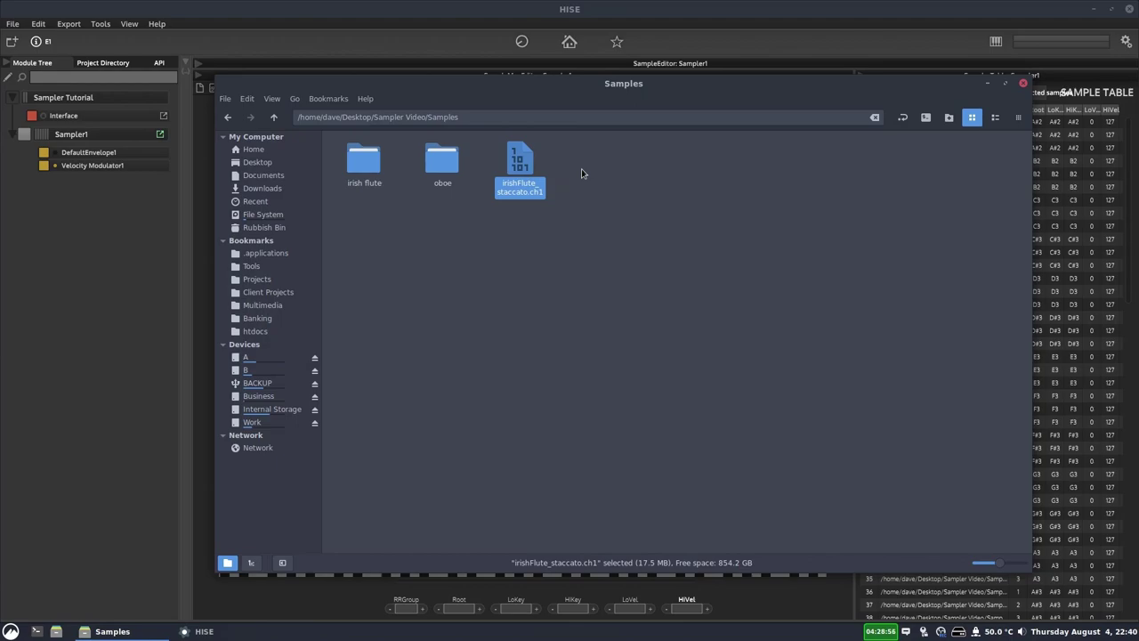
{"action": "left_click", "coordinate": [581, 169]}
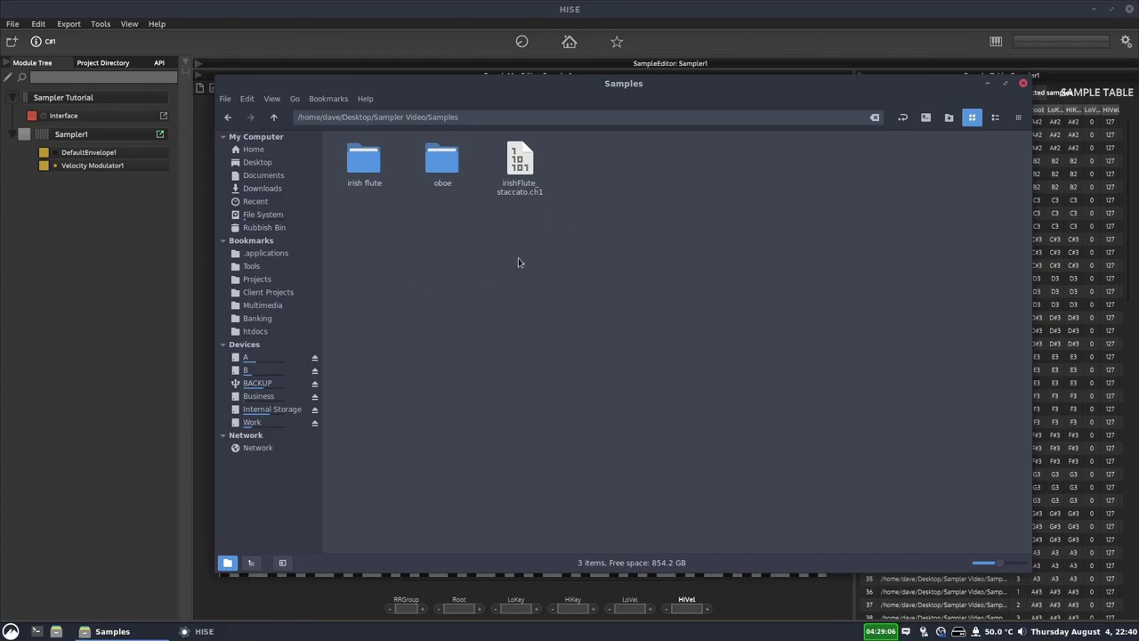
{"action": "left_click", "coordinate": [519, 178]}
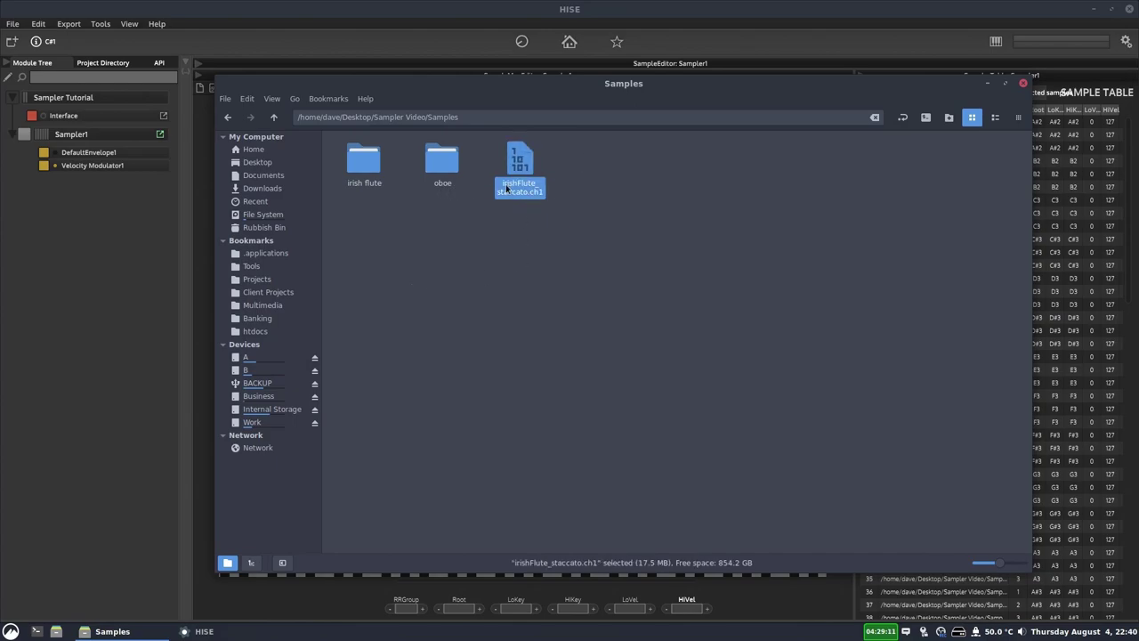
{"action": "left_click_drag", "start_coordinate": [611, 184], "coordinate": [587, 190]}
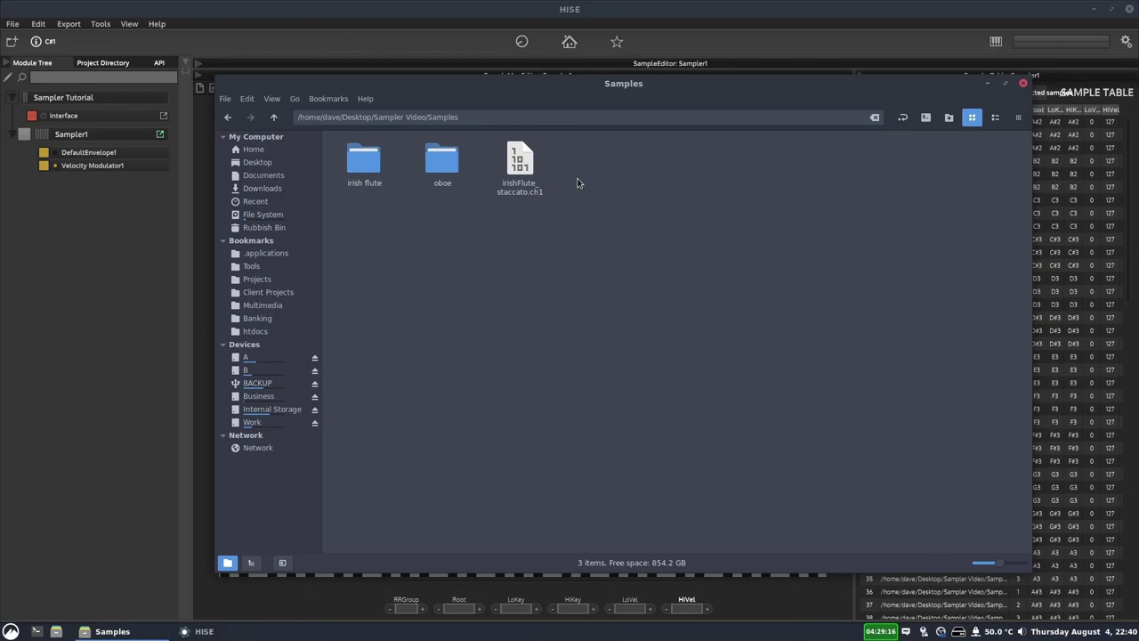
Select all samples of the first RR group in HISE and check the availability of monolith reference redirection
{"action": "left_click", "coordinate": [157, 282]}
{"action": "left_click_drag", "start_coordinate": [330, 202], "coordinate": [765, 257]}
{"action": "right_click", "coordinate": [765, 257]}
{"action": "mouse_move", "coordinate": [683, 415]}
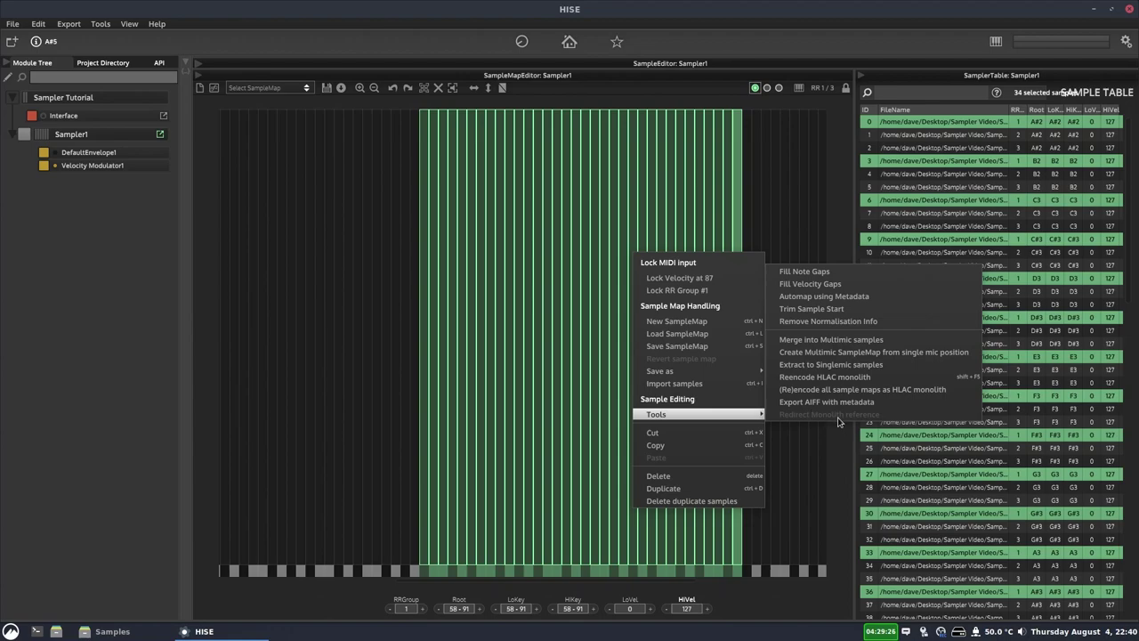
{"action": "left_click", "coordinate": [329, 183]}
Load the oboe sample map and convert it to an HLAC monolith with no normalisation and a 1700 MB split size
{"action": "left_click", "coordinate": [284, 88]}
{"action": "left_click", "coordinate": [282, 116]}
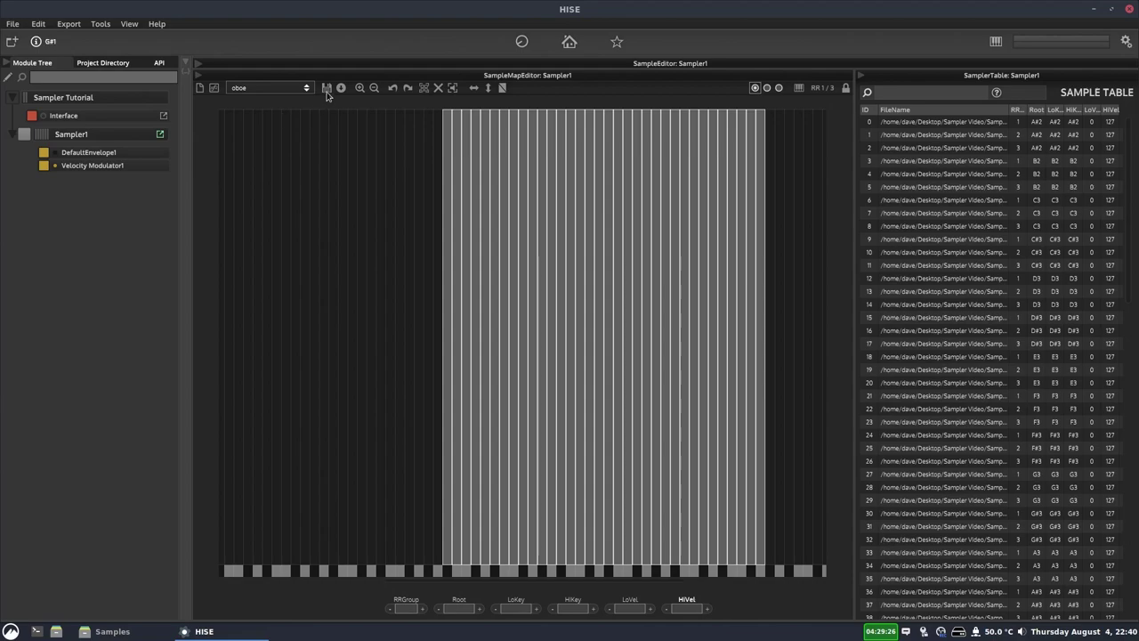
{"action": "left_click", "coordinate": [341, 89]}
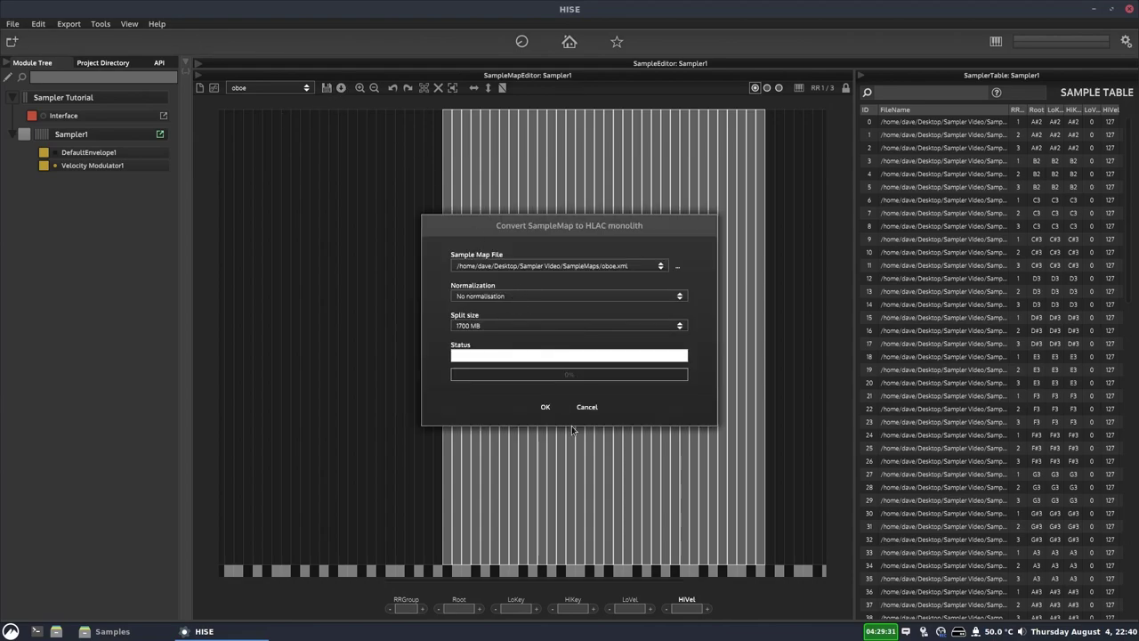
{"action": "left_click", "coordinate": [546, 406]}
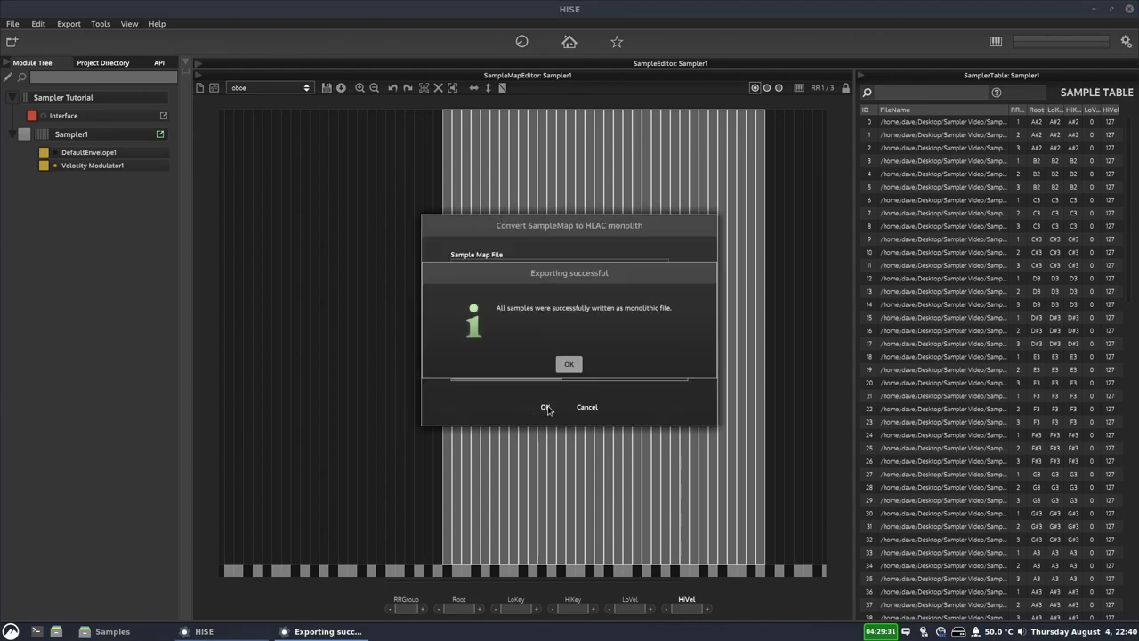
{"action": "left_click", "coordinate": [569, 365]}
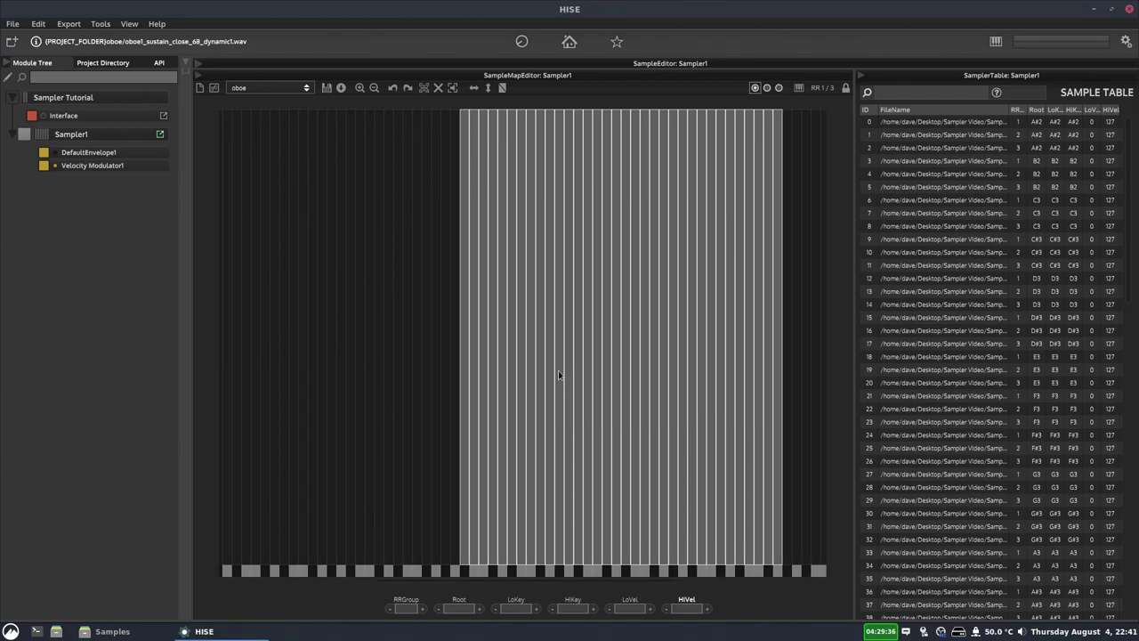
Start redirecting the oboe map's monolith reference, select irishFlute_staccato.ch1 as the reference, and cancel the file selection
{"action": "right_click", "coordinate": [348, 200]}
{"action": "mouse_move", "coordinate": [412, 365]}
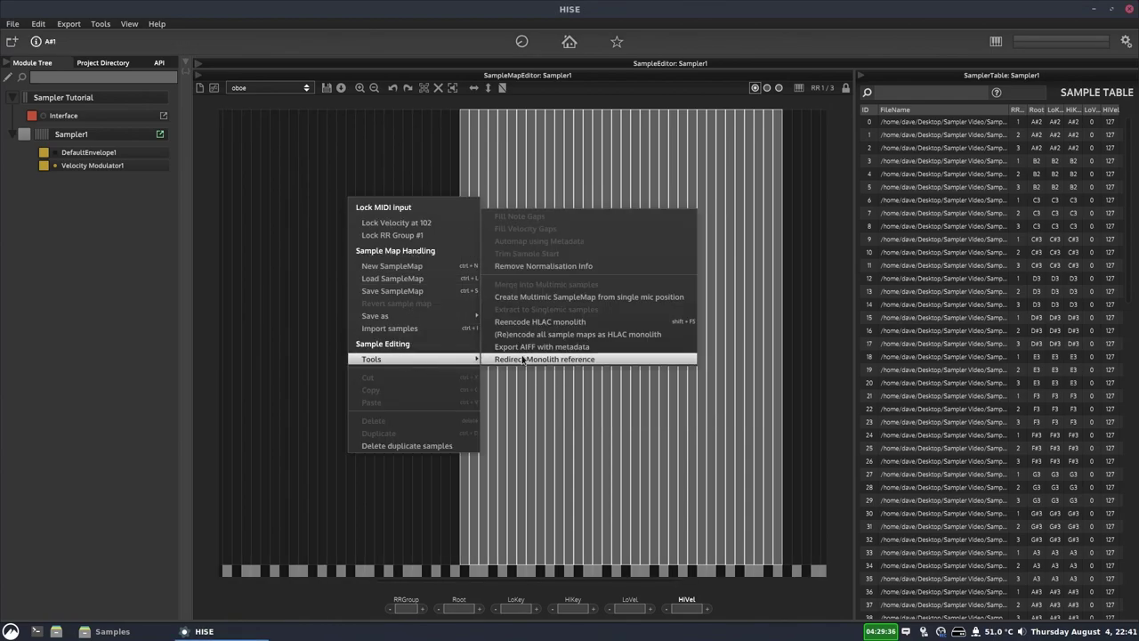
{"action": "left_click", "coordinate": [523, 360]}
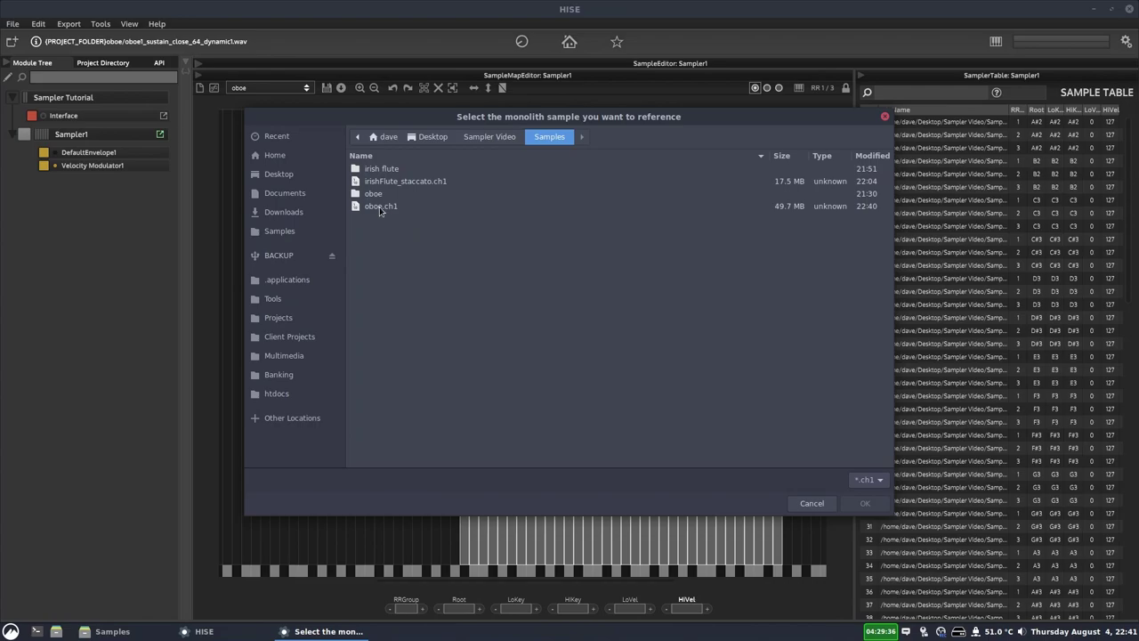
{"action": "left_click", "coordinate": [409, 180]}
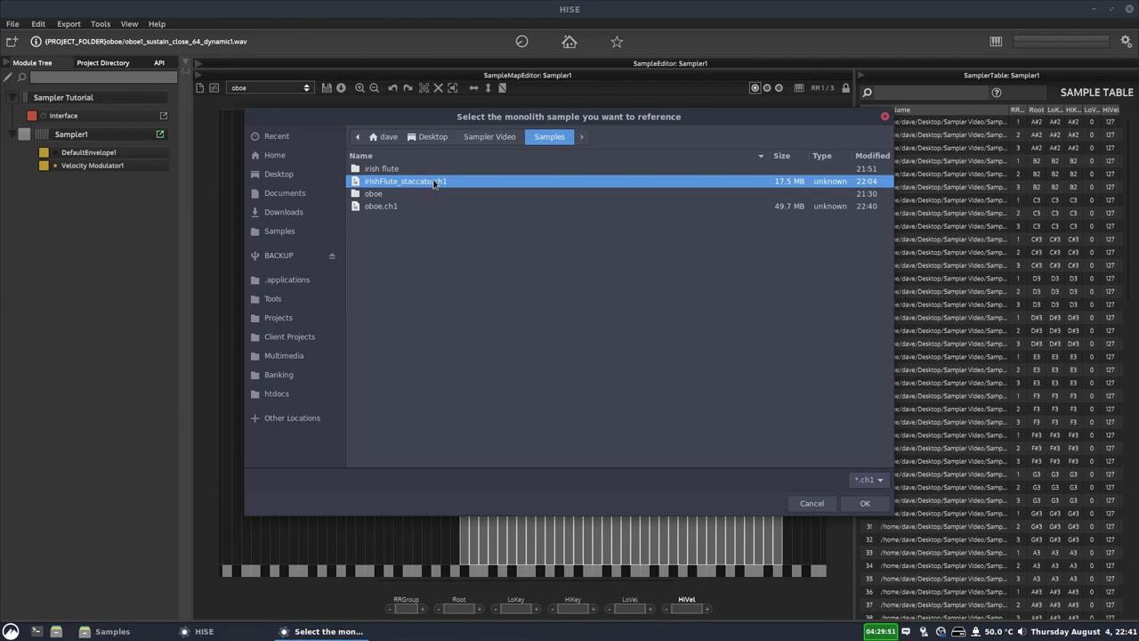
{"action": "left_click", "coordinate": [392, 208]}
{"action": "left_click", "coordinate": [412, 183]}
{"action": "left_click", "coordinate": [800, 508]}
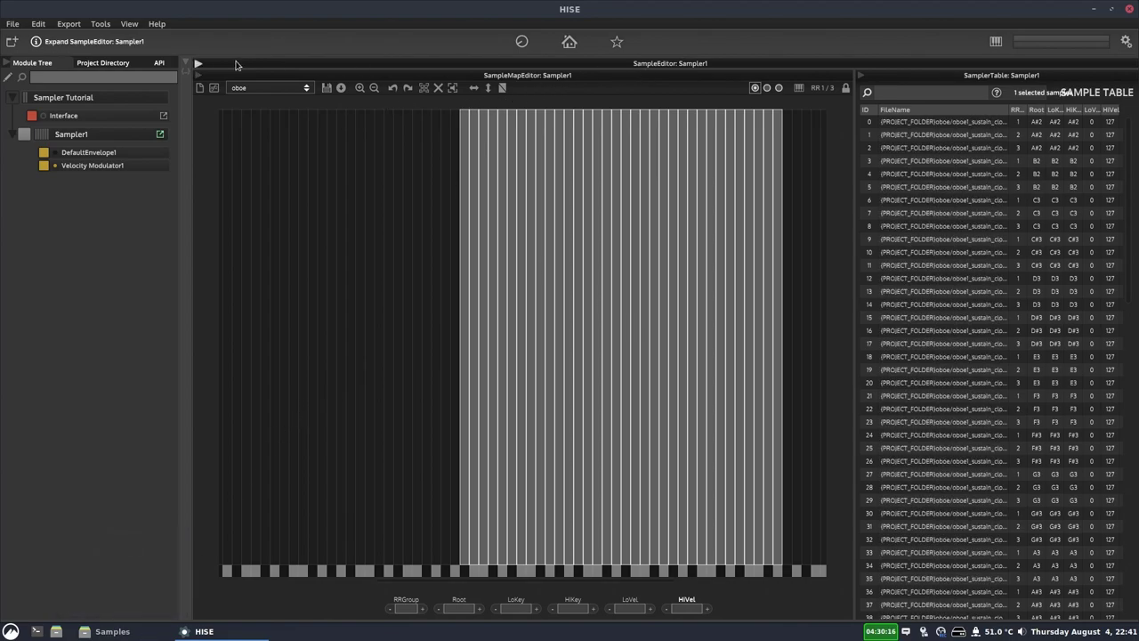
Unfold the sample editor and inspect the waveforms and properties of several samples across the oboe map
{"action": "left_click", "coordinate": [199, 65]}
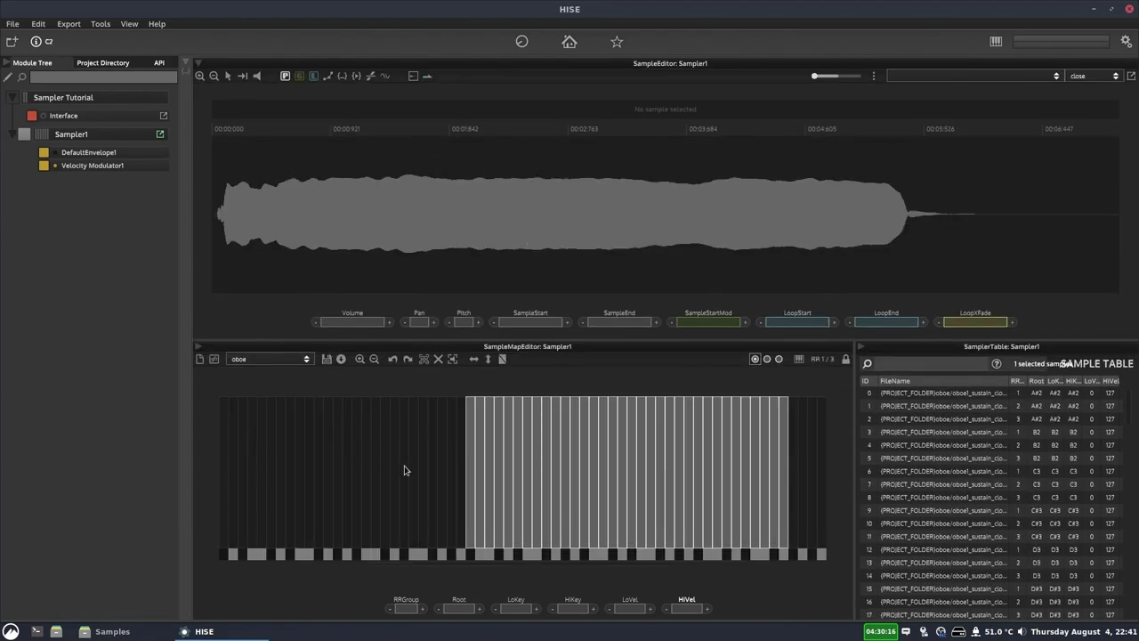
{"action": "left_click", "coordinate": [487, 431]}
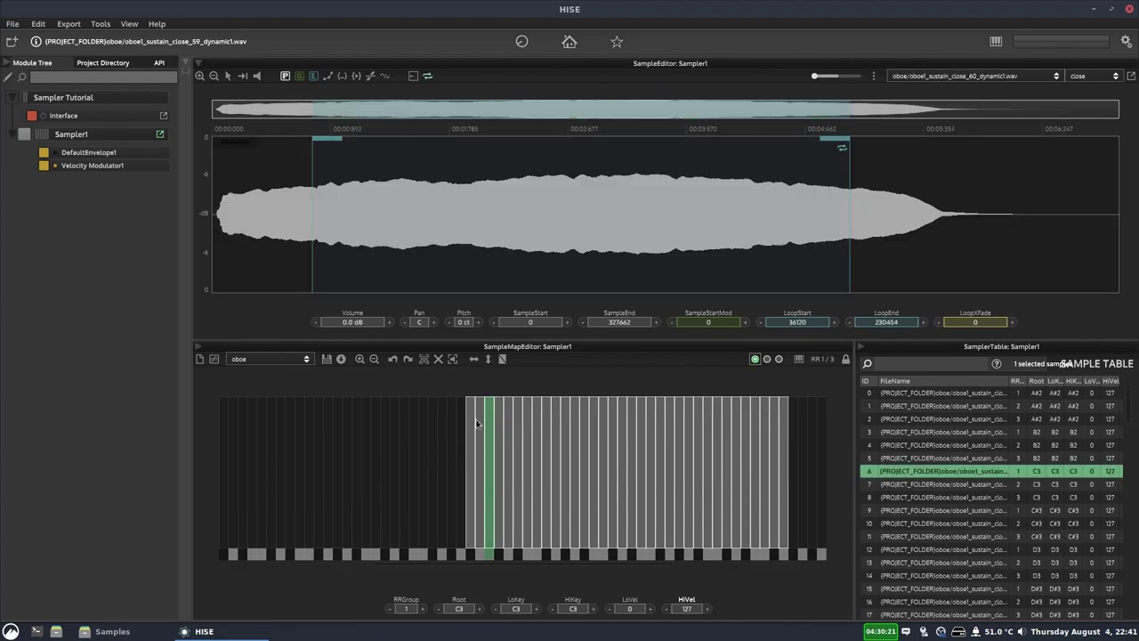
{"action": "left_click", "coordinate": [478, 419]}
{"action": "mouse_move", "coordinate": [236, 138]}
{"action": "left_mouse_down"}
{"action": "mouse_move", "coordinate": [213, 194]}
{"action": "mouse_move", "coordinate": [212, 184]}
{"action": "left_mouse_up"}
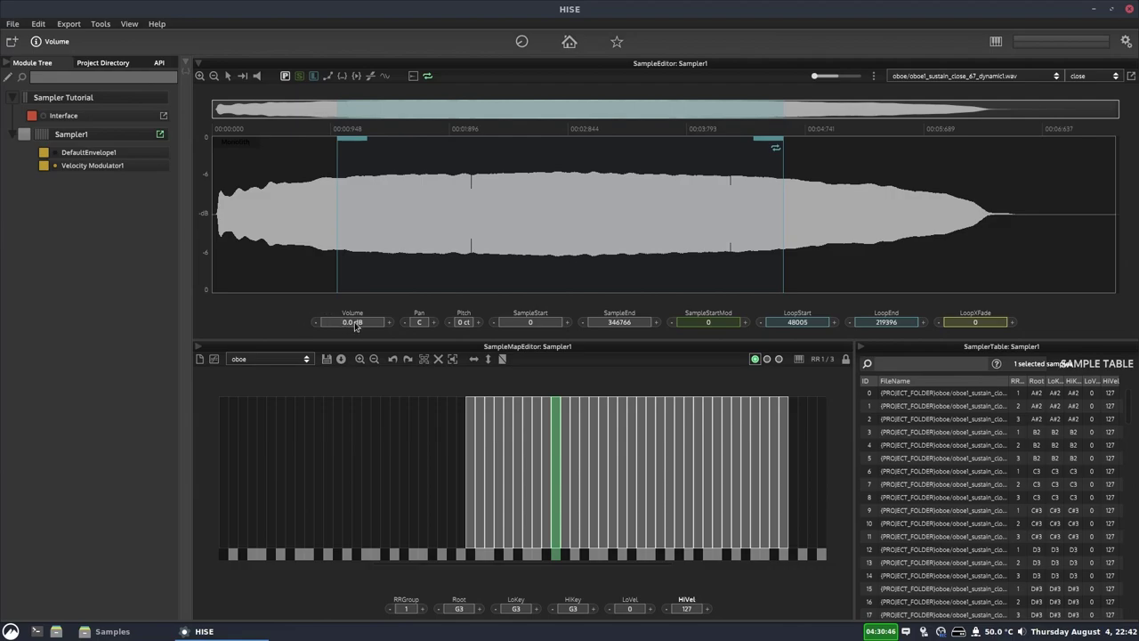
{"action": "left_click", "coordinate": [355, 323]}
{"action": "left_click", "coordinate": [594, 421]}
{"action": "left_click", "coordinate": [653, 415]}
{"action": "left_click", "coordinate": [701, 421]}
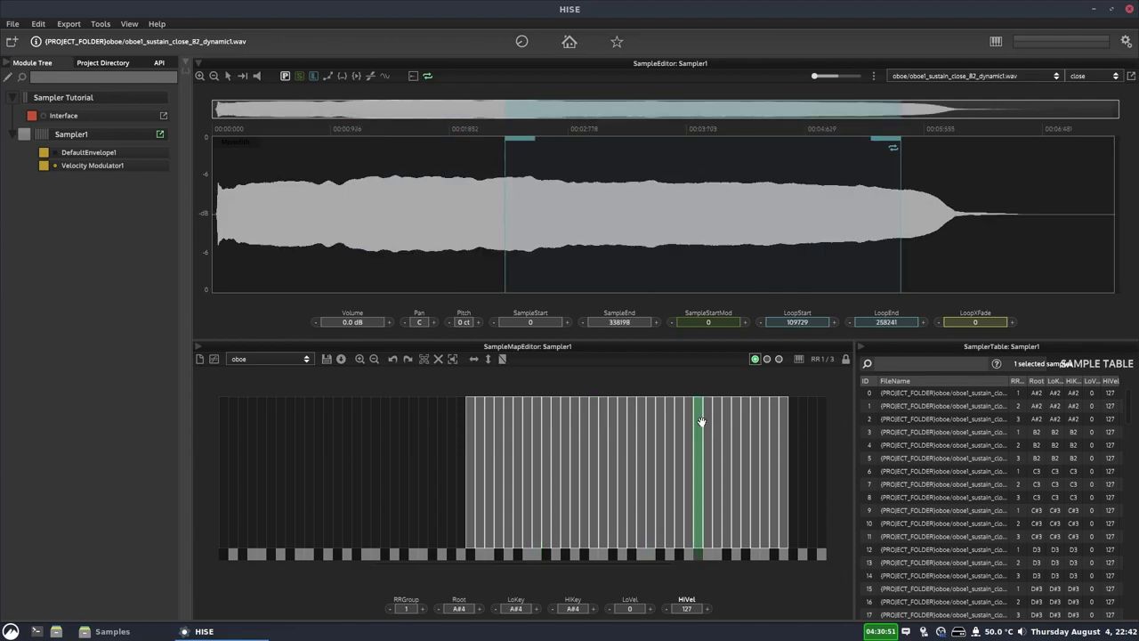
{"action": "left_click_drag", "start_coordinate": [796, 430], "coordinate": [668, 443]}
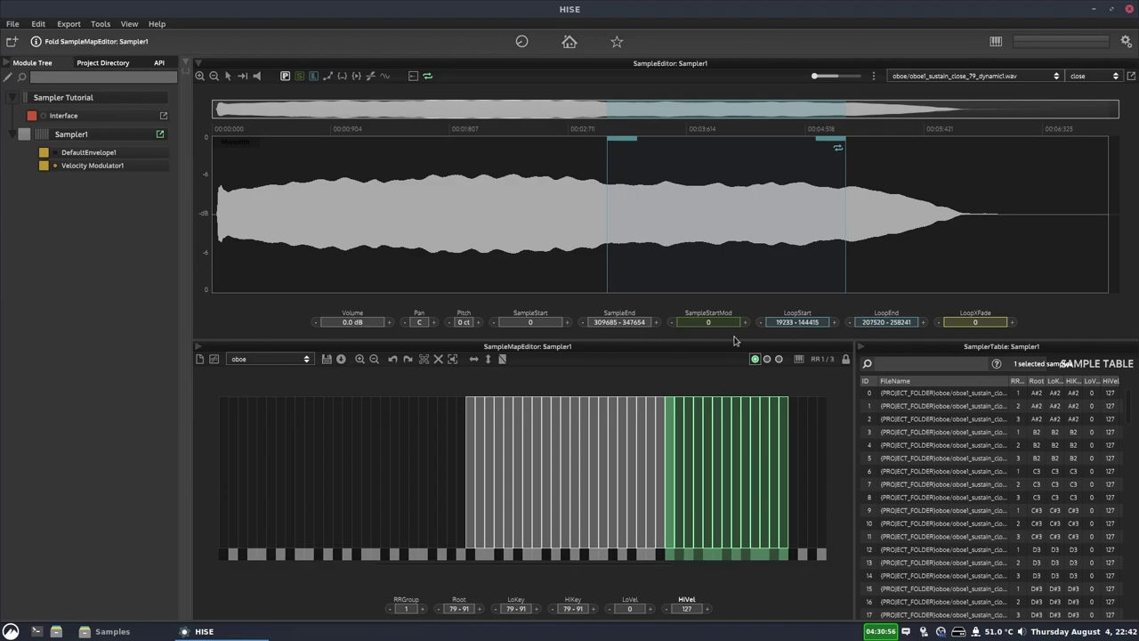
Try a higher volume on the A#2 sample and reset it to 0 dB
{"action": "left_click", "coordinate": [470, 410]}
{"action": "mouse_move", "coordinate": [462, 301]}
{"action": "left_mouse_down"}
{"action": "mouse_move", "coordinate": [307, 300]}
{"action": "mouse_move", "coordinate": [499, 299]}
{"action": "mouse_move", "coordinate": [458, 297]}
{"action": "mouse_move", "coordinate": [475, 294]}
{"action": "left_mouse_up"}
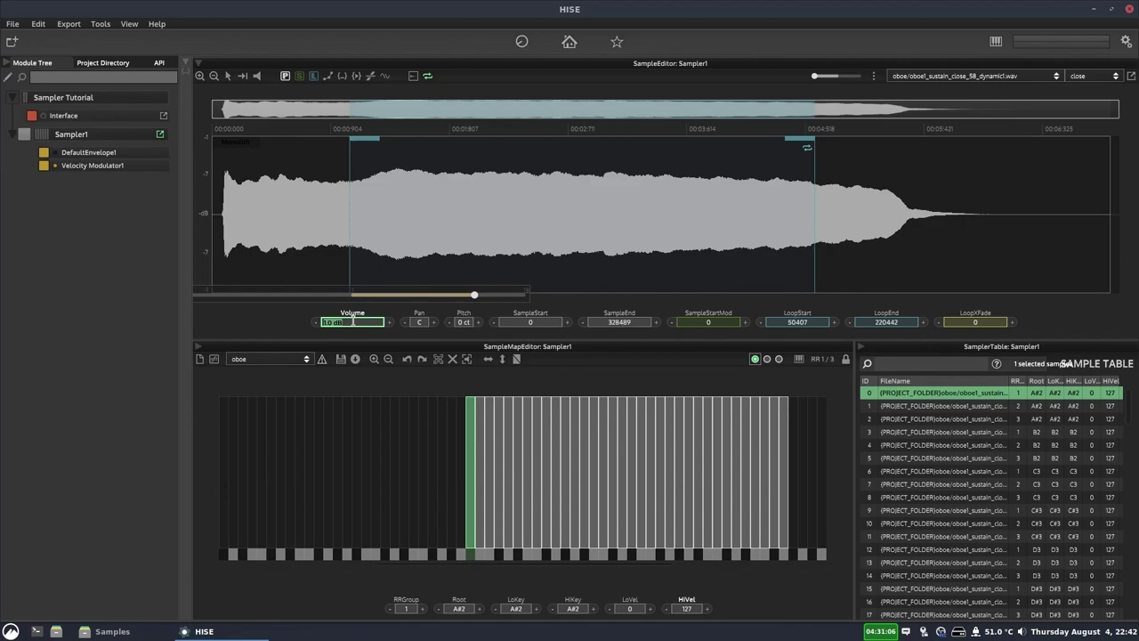
{"action": "type", "text": "0"}
{"action": "key", "text": "Return"}
Try different pan and pitch values on the A#2 sample and return them to centre and 0 ct
{"action": "left_click", "coordinate": [421, 325]}
{"action": "left_click_drag", "start_coordinate": [420, 297], "coordinate": [468, 304]}
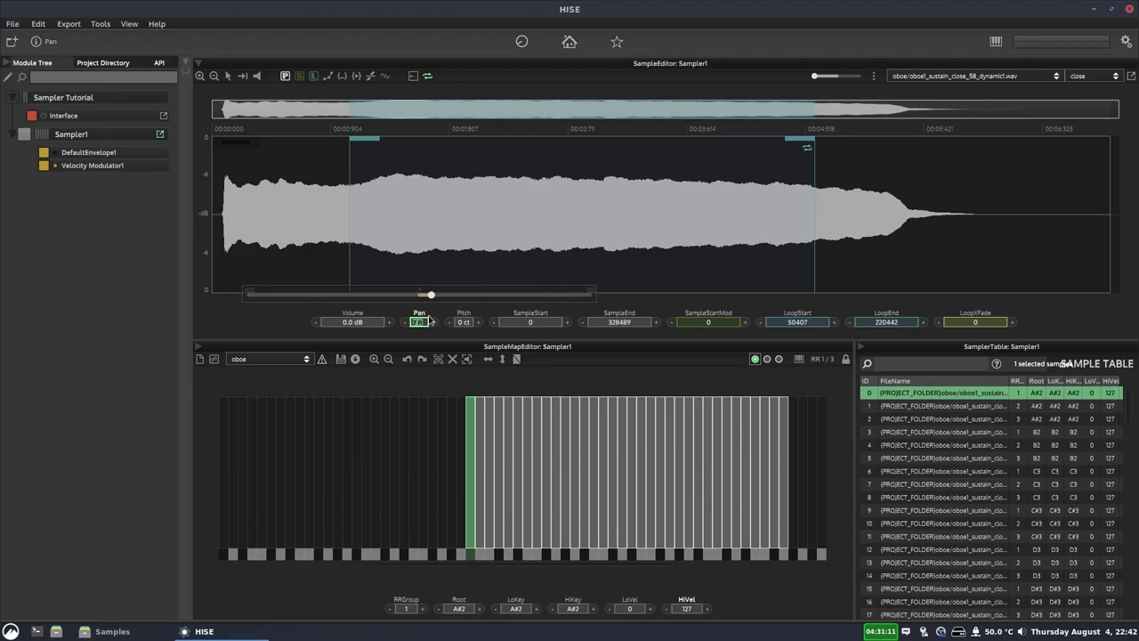
{"action": "left_click", "coordinate": [465, 325]}
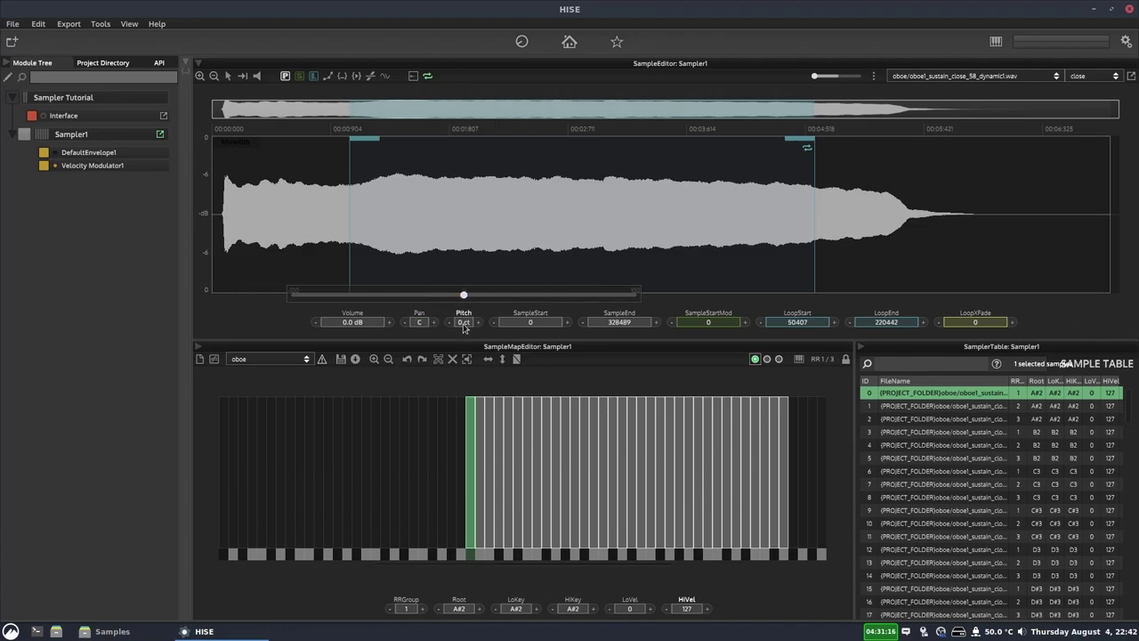
{"action": "mouse_move", "coordinate": [476, 296]}
{"action": "left_mouse_down"}
{"action": "mouse_move", "coordinate": [547, 297]}
{"action": "mouse_move", "coordinate": [464, 301]}
{"action": "left_mouse_up"}
Set the A#2 sample's SampleStart to 4562, SampleEnd to 331776 and SampleStartMod to 15906
{"action": "left_click", "coordinate": [532, 324]}
{"action": "mouse_move", "coordinate": [372, 300]}
{"action": "left_mouse_down"}
{"action": "mouse_move", "coordinate": [326, 297]}
{"action": "mouse_move", "coordinate": [386, 297]}
{"action": "mouse_move", "coordinate": [365, 300]}
{"action": "left_mouse_up"}
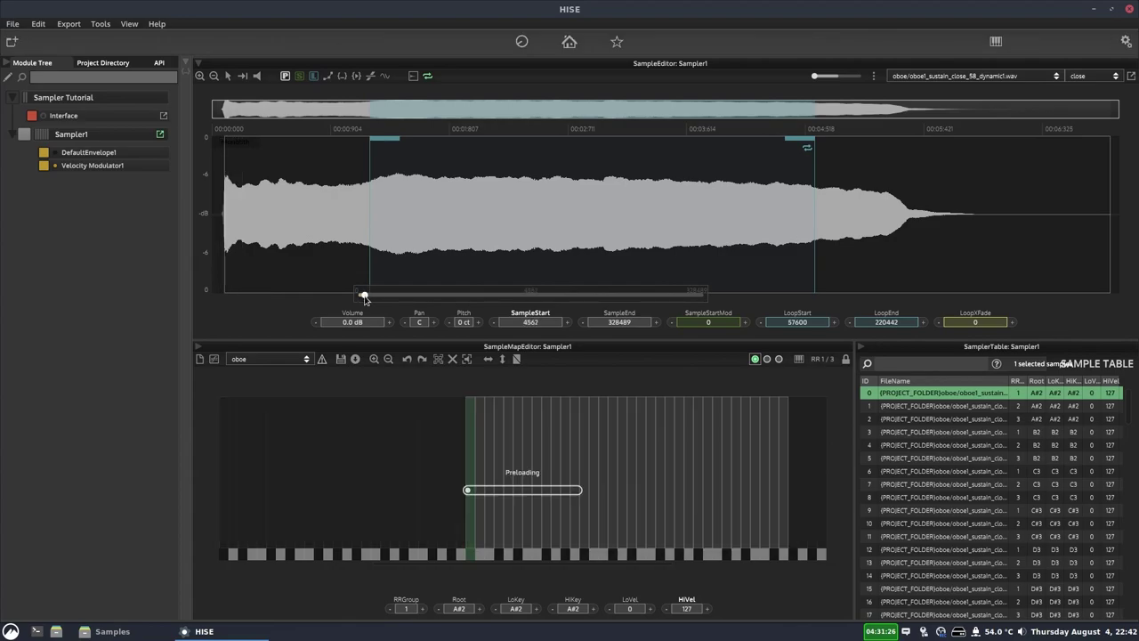
{"action": "left_click", "coordinate": [611, 324]}
{"action": "mouse_move", "coordinate": [762, 296]}
{"action": "left_mouse_down"}
{"action": "mouse_move", "coordinate": [783, 298]}
{"action": "mouse_move", "coordinate": [668, 299]}
{"action": "mouse_move", "coordinate": [809, 305]}
{"action": "left_mouse_up"}
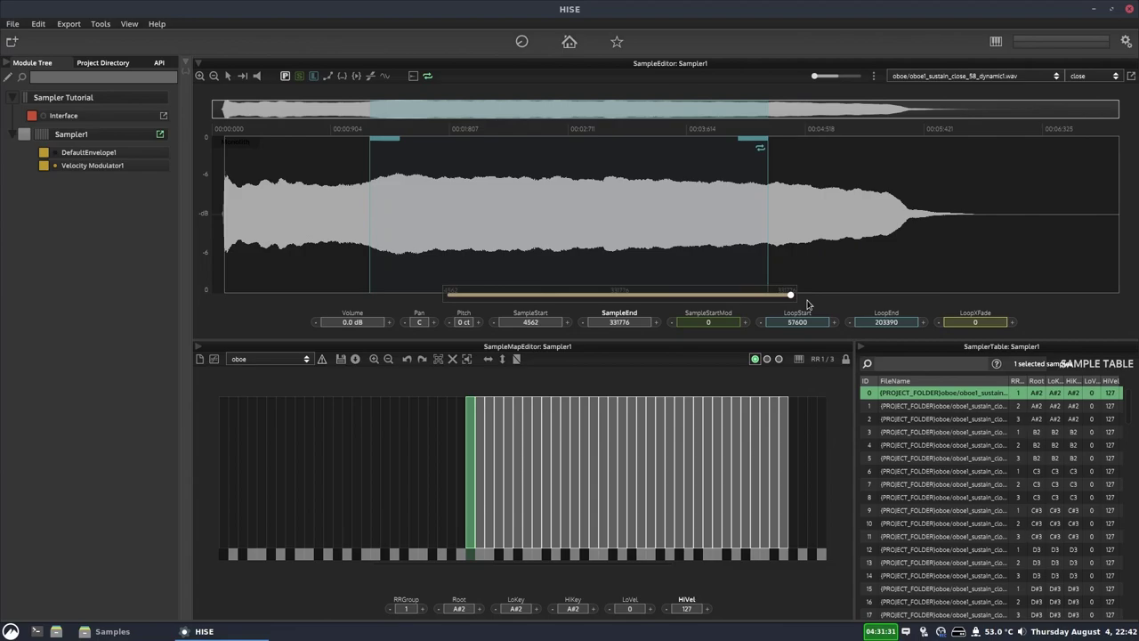
{"action": "left_click", "coordinate": [709, 325]}
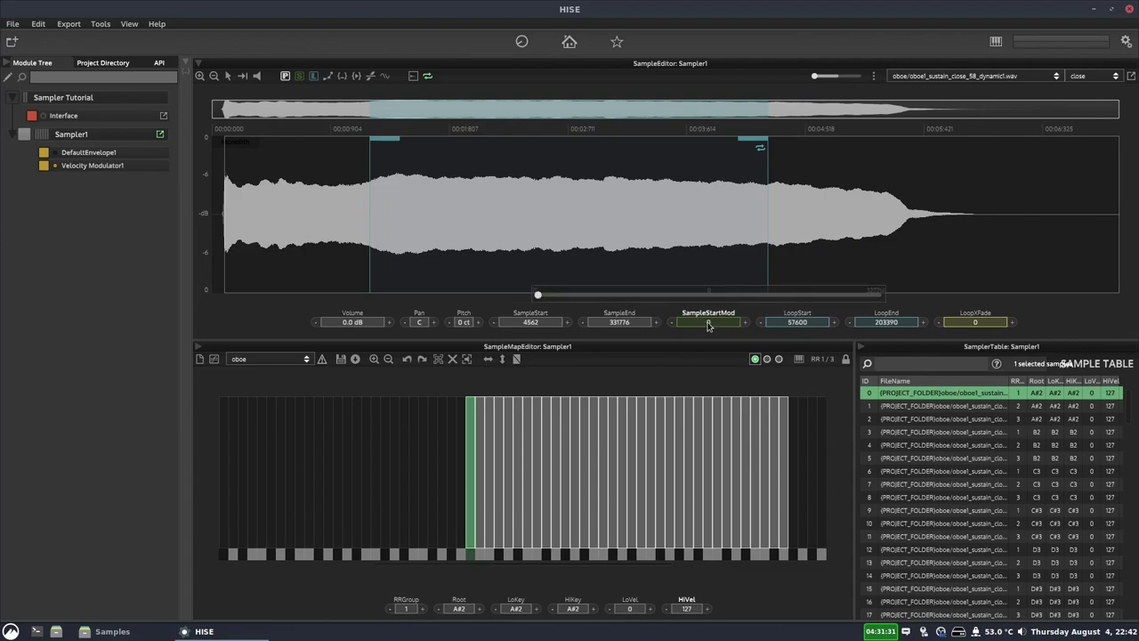
{"action": "mouse_move", "coordinate": [537, 297]}
{"action": "left_mouse_down"}
{"action": "mouse_move", "coordinate": [564, 299]}
{"action": "mouse_move", "coordinate": [554, 299]}
{"action": "left_mouse_up"}
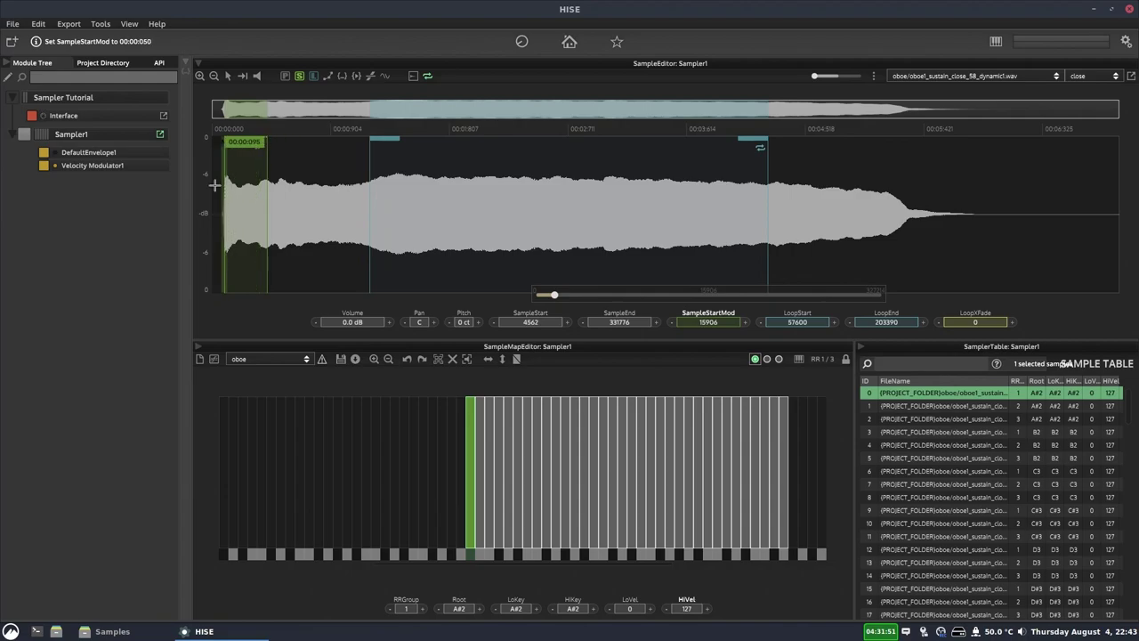
Enable editing of the module tree, and try a Velocity Modulator in the sampler's Sample Start chain before removing it
{"action": "left_click", "coordinate": [14, 78]}
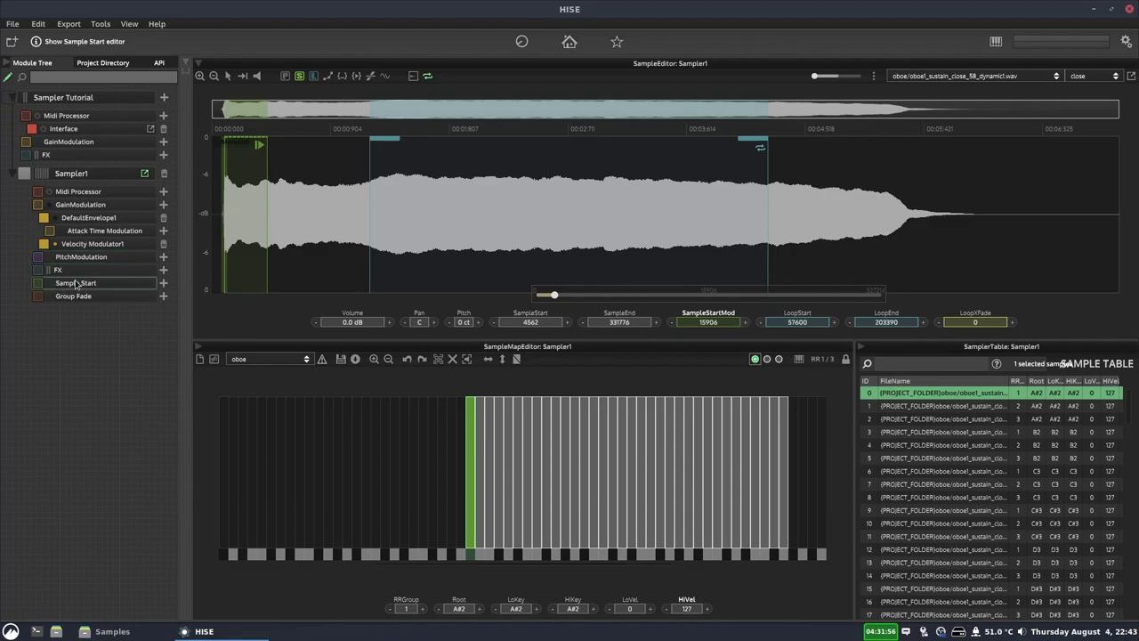
{"action": "left_click", "coordinate": [164, 282]}
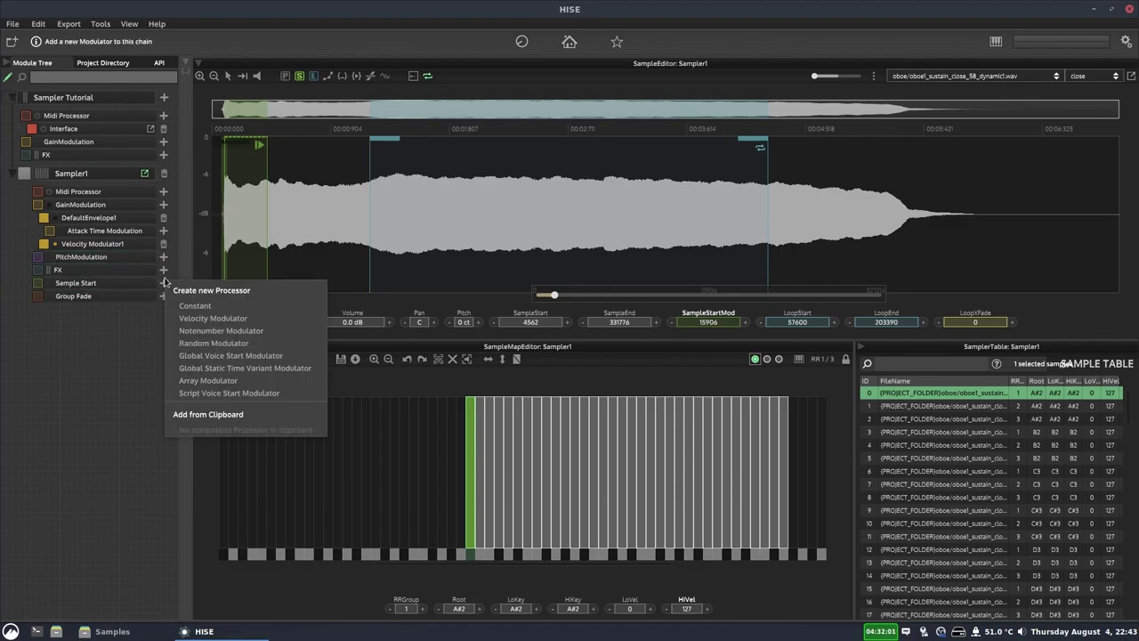
{"action": "left_click", "coordinate": [238, 319]}
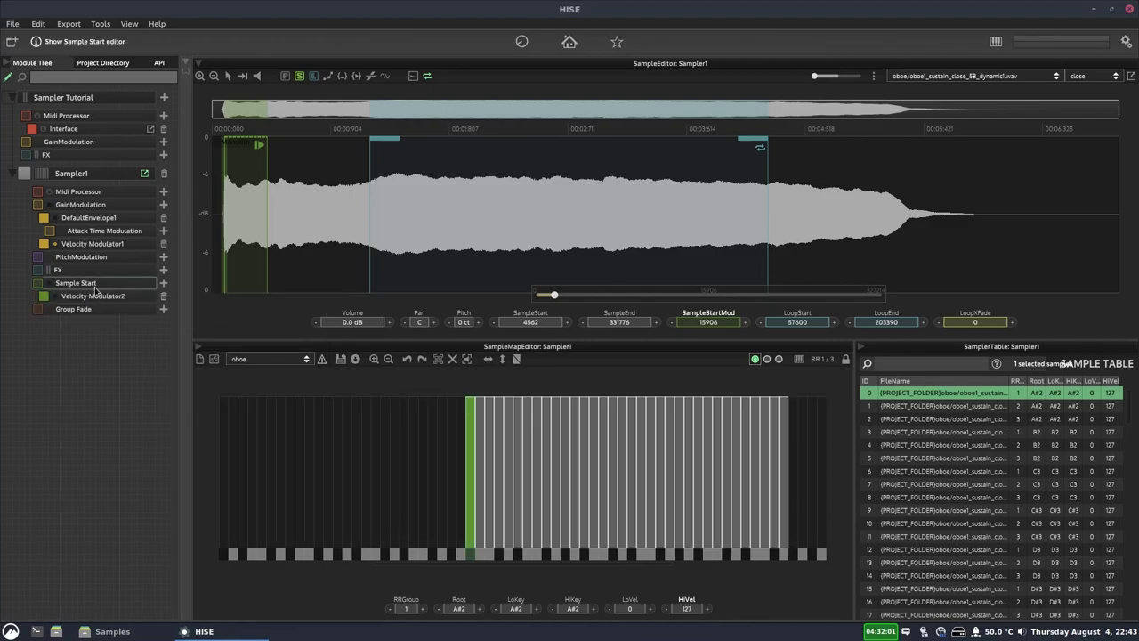
{"action": "left_click", "coordinate": [164, 298]}
Add a Constant modulator to the sampler's Sample Start chain and set its intensity to 0.54
{"action": "left_click", "coordinate": [164, 296]}
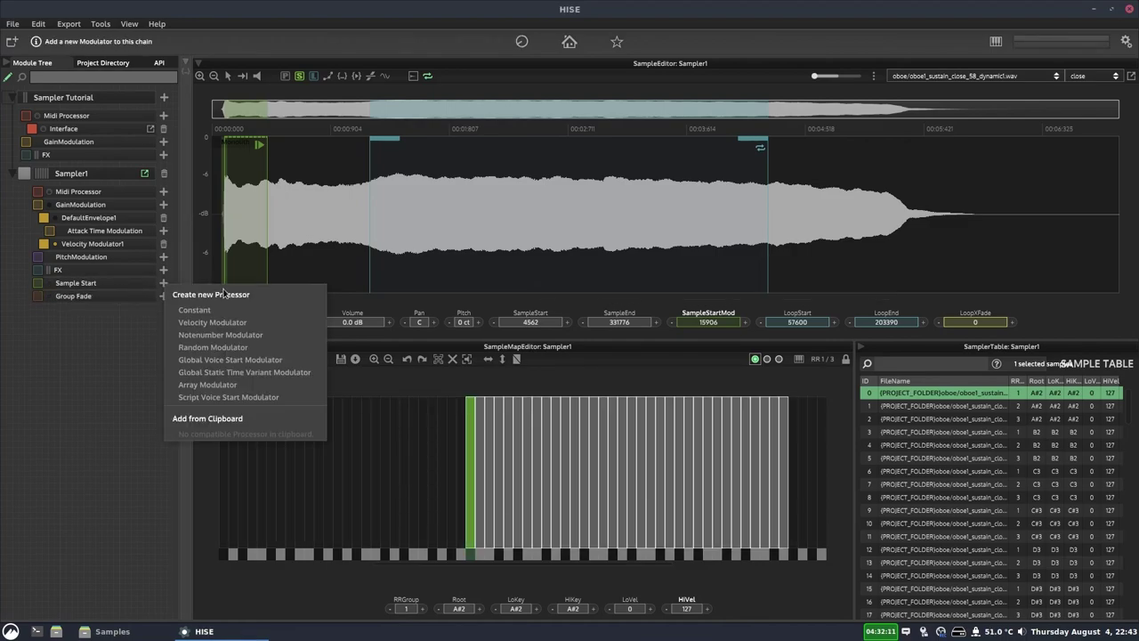
{"action": "left_click", "coordinate": [236, 309]}
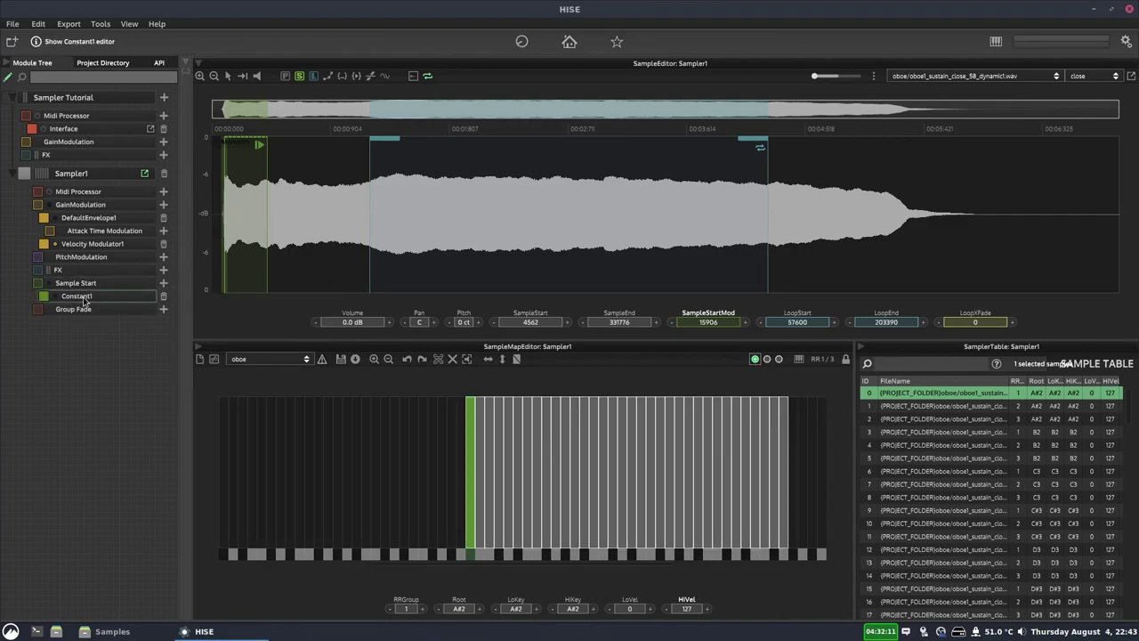
{"action": "left_click", "coordinate": [89, 297]}
{"action": "mouse_move", "coordinate": [363, 364]}
{"action": "left_mouse_down"}
{"action": "mouse_move", "coordinate": [268, 357]}
{"action": "mouse_move", "coordinate": [370, 362]}
{"action": "left_mouse_up"}
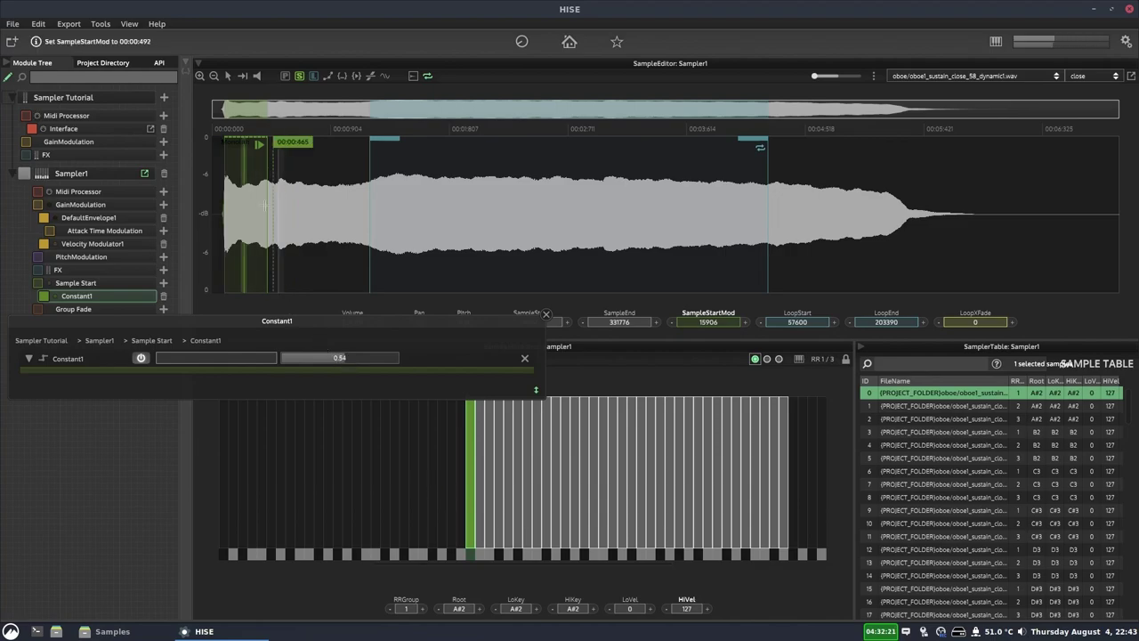
Lock the displayed round-robin group at RR 1 of 3 and set the Constant modulator's intensity to 0.33
{"action": "left_click", "coordinate": [816, 365]}
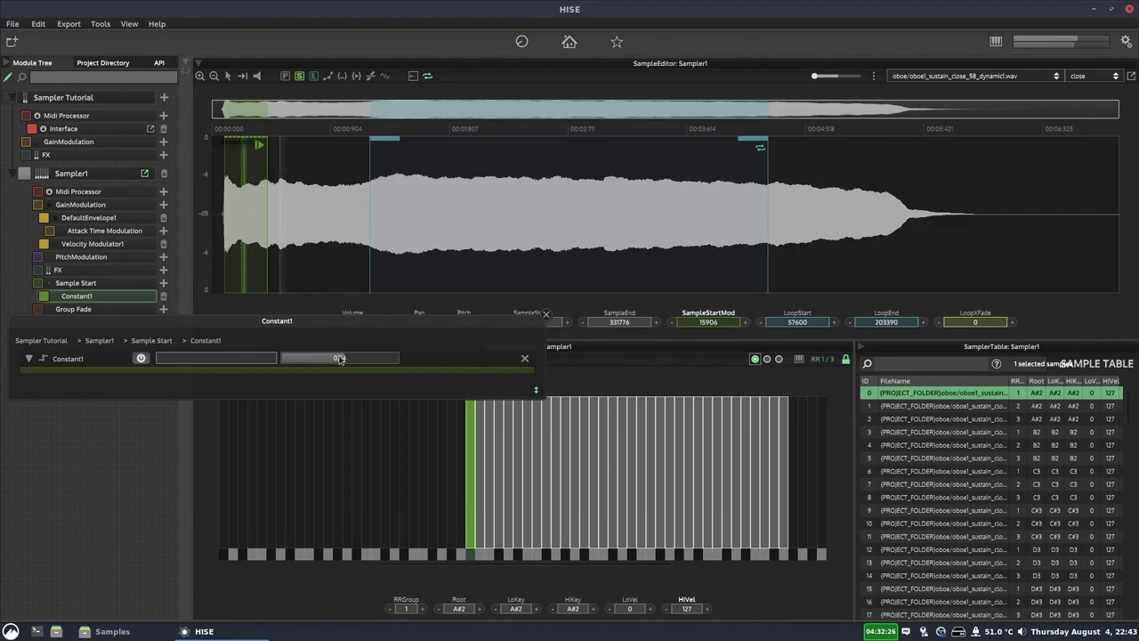
{"action": "mouse_move", "coordinate": [338, 362]}
{"action": "left_mouse_down"}
{"action": "mouse_move", "coordinate": [392, 366]}
{"action": "mouse_move", "coordinate": [287, 357]}
{"action": "mouse_move", "coordinate": [381, 366]}
{"action": "mouse_move", "coordinate": [319, 359]}
{"action": "left_mouse_up"}
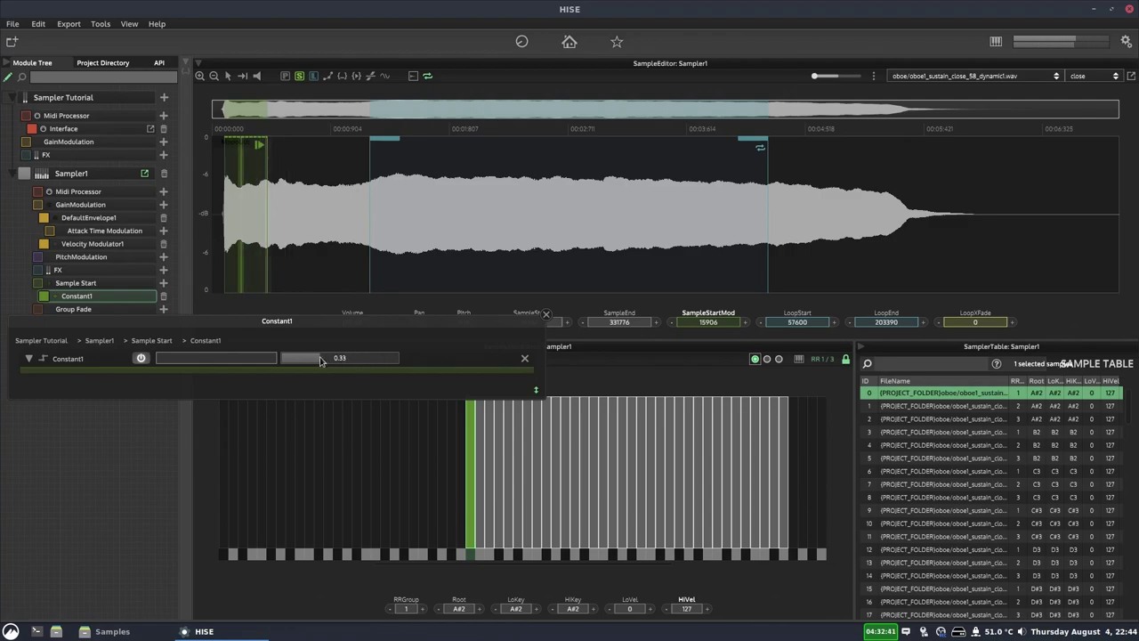
Remove the Constant modulator from the Sample Start chain and set the A#2 sample's SampleStartMod to 0
{"action": "left_click", "coordinate": [546, 316]}
{"action": "left_click", "coordinate": [163, 296]}
{"action": "mouse_move", "coordinate": [258, 193]}
{"action": "left_mouse_down"}
{"action": "mouse_move", "coordinate": [278, 193]}
{"action": "mouse_move", "coordinate": [236, 193]}
{"action": "mouse_move", "coordinate": [285, 194]}
{"action": "left_mouse_up"}
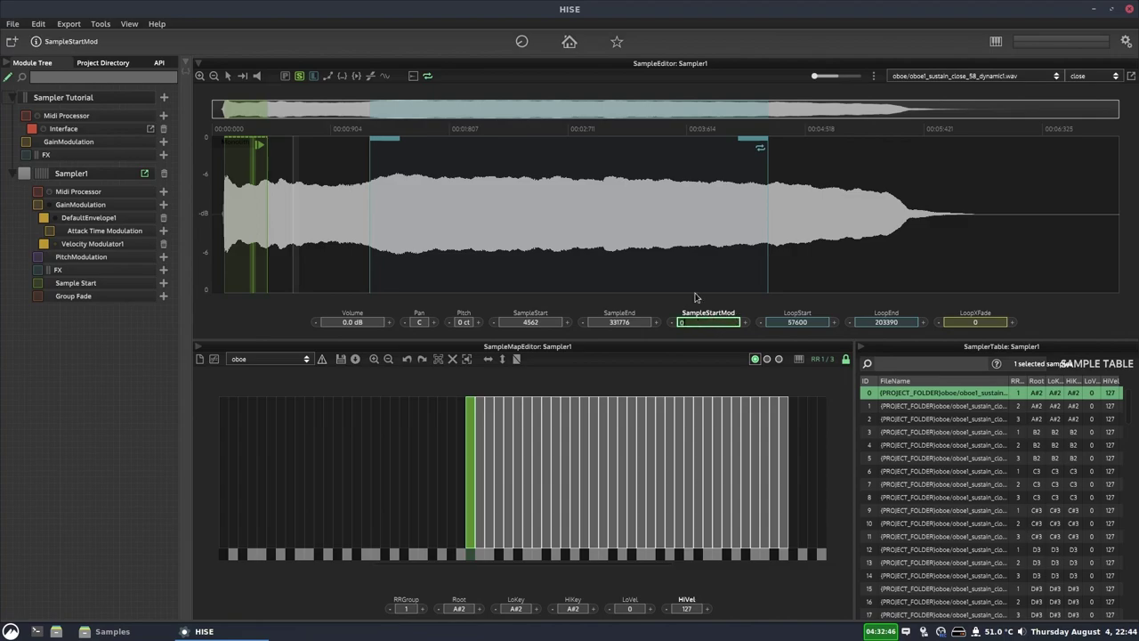
{"action": "key", "text": "Return"}
Adjust the A#2 sample's loop start, trying 64970 and 67041 before setting LoopStart to 65660 with looping enabled
{"action": "left_click", "coordinate": [799, 326]}
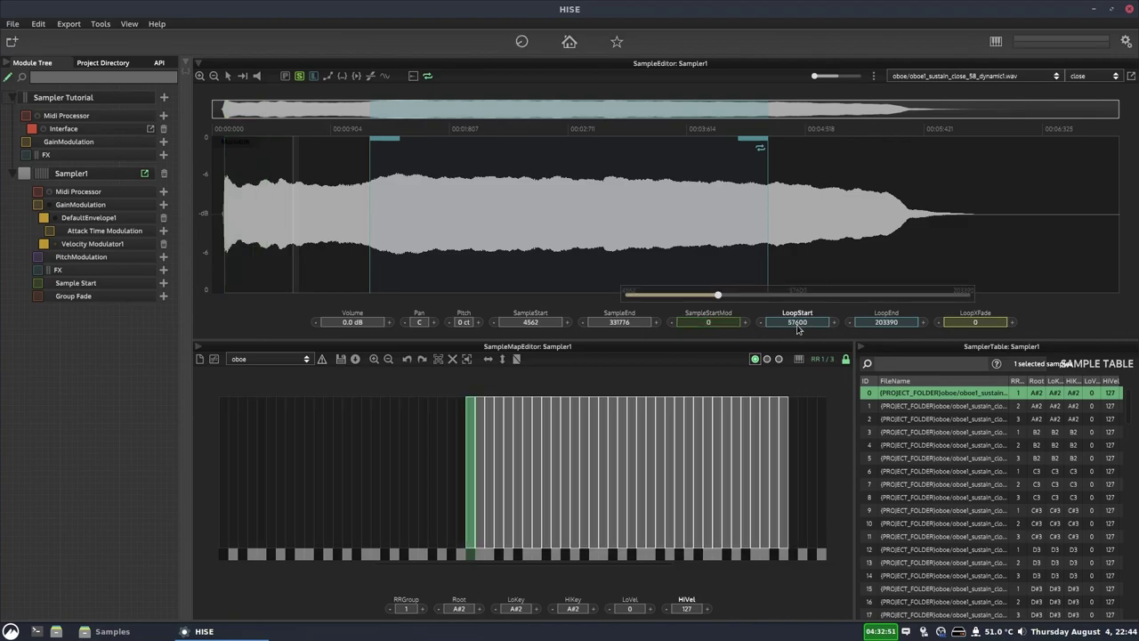
{"action": "mouse_move", "coordinate": [718, 297]}
{"action": "left_mouse_down"}
{"action": "mouse_move", "coordinate": [741, 295]}
{"action": "mouse_move", "coordinate": [730, 296]}
{"action": "left_mouse_up"}
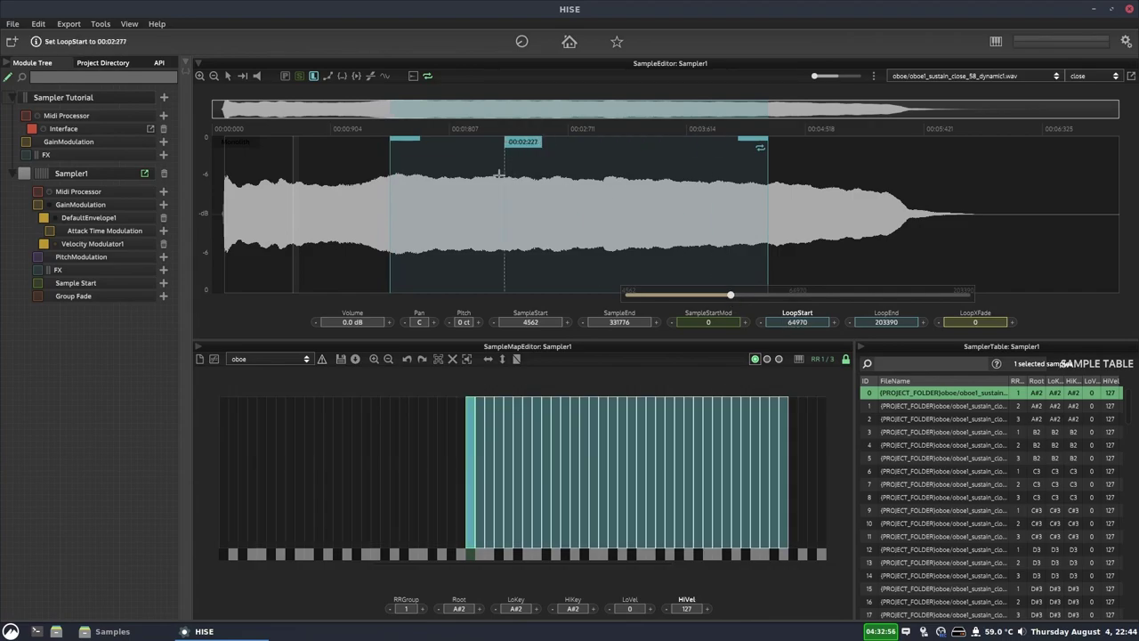
{"action": "left_click", "coordinate": [806, 325]}
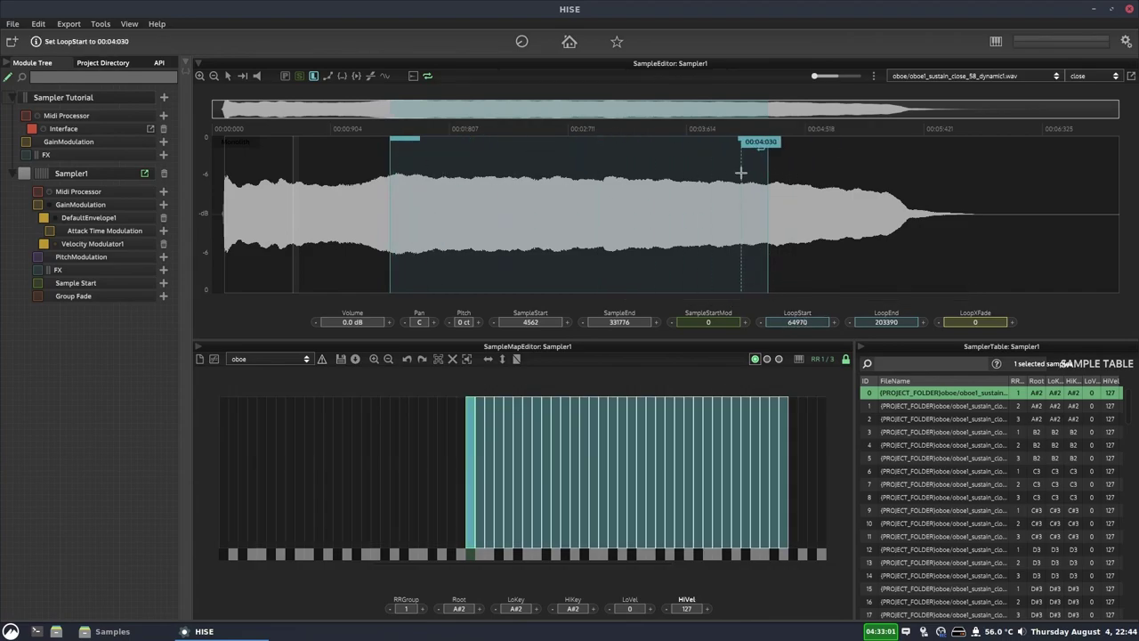
{"action": "left_click_drag", "start_coordinate": [390, 178], "coordinate": [395, 178]}
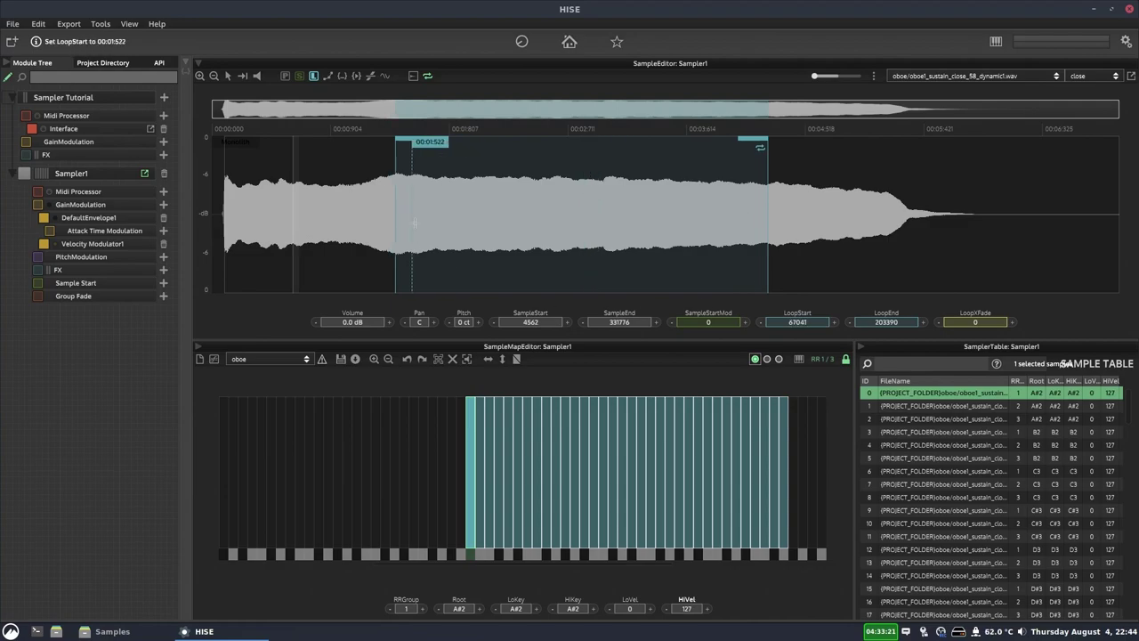
{"action": "left_click", "coordinate": [427, 78]}
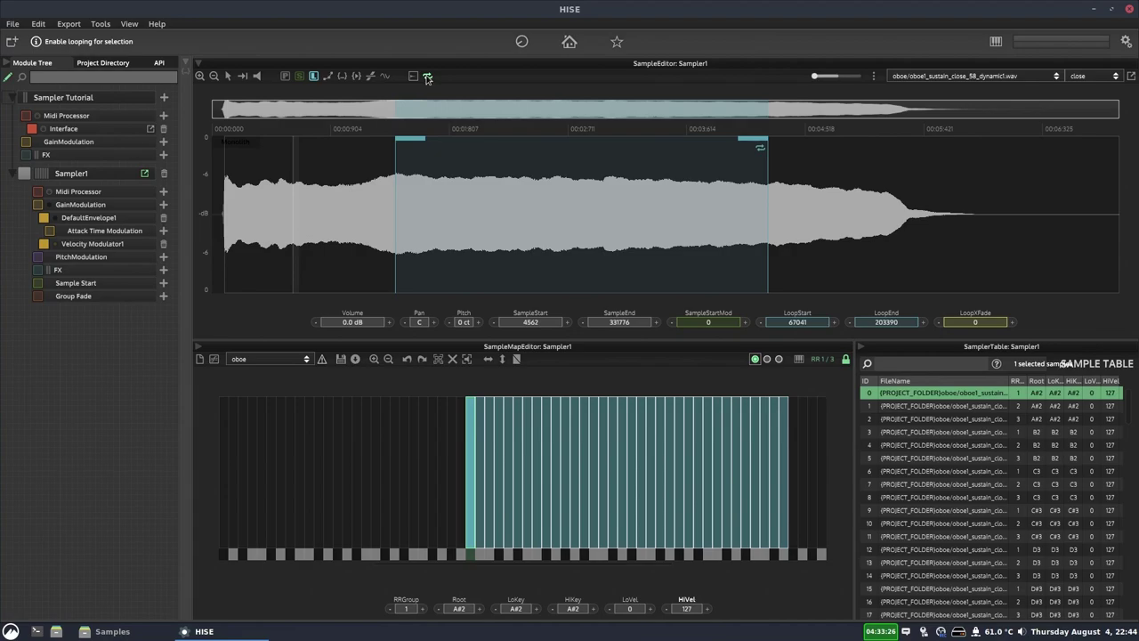
{"action": "left_click_drag", "start_coordinate": [797, 321], "coordinate": [733, 298]}
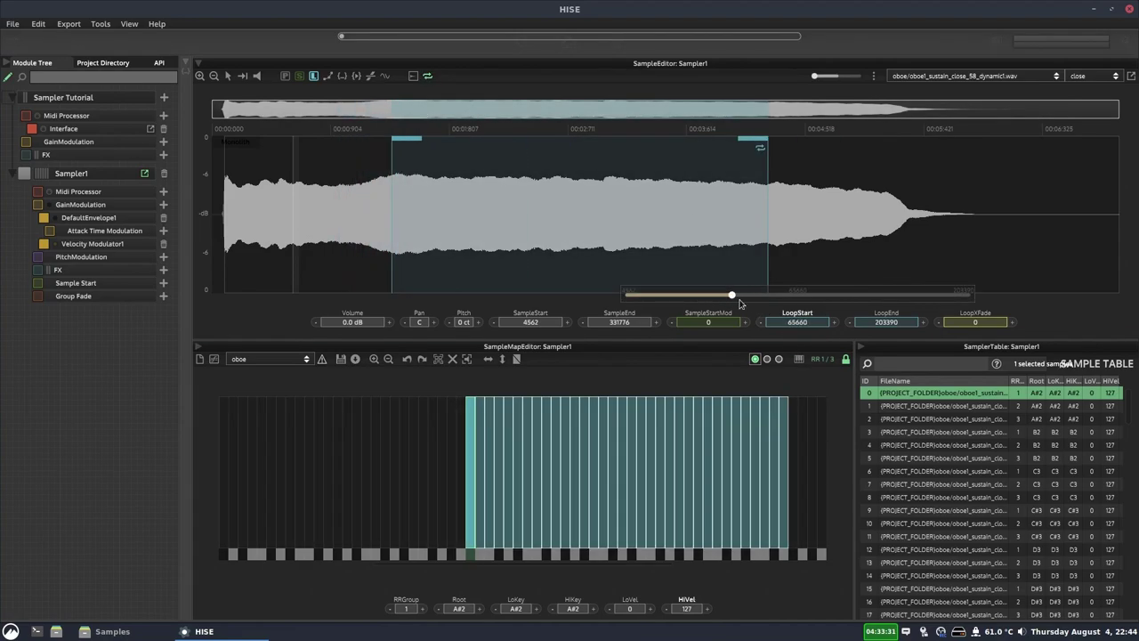
Set the A#2 sample's LoopEnd to 186706 and its LoopXFade to 14532
{"action": "left_click", "coordinate": [887, 328]}
{"action": "mouse_move", "coordinate": [823, 297]}
{"action": "left_mouse_down"}
{"action": "mouse_move", "coordinate": [799, 297]}
{"action": "mouse_move", "coordinate": [865, 298]}
{"action": "left_mouse_up"}
{"action": "left_click", "coordinate": [974, 326]}
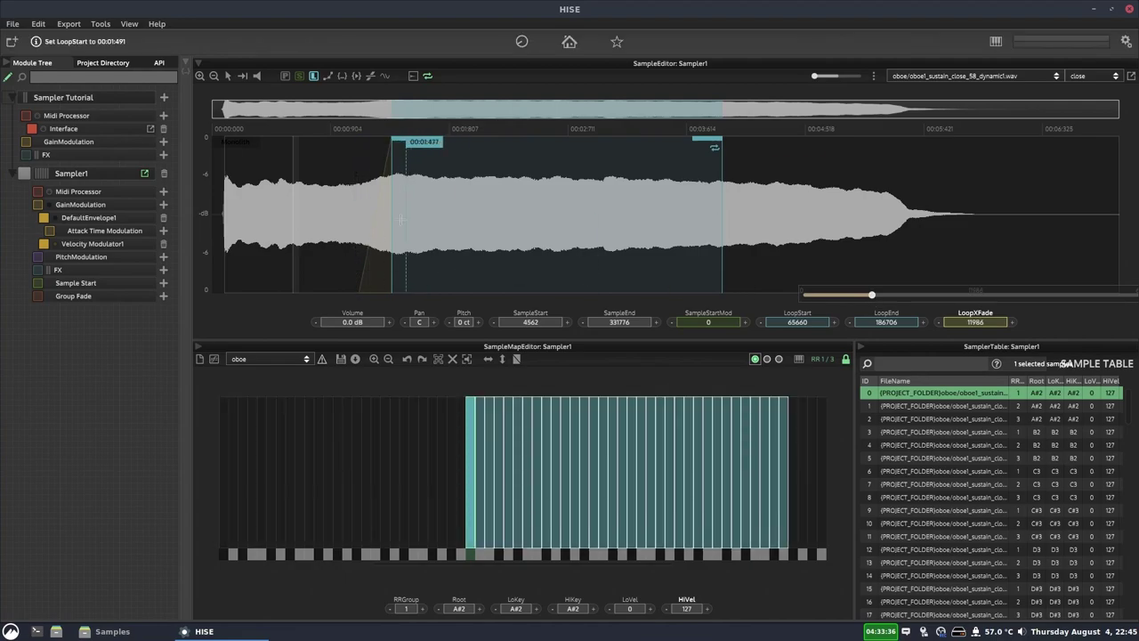
{"action": "left_click_drag", "start_coordinate": [872, 297], "coordinate": [887, 297]}
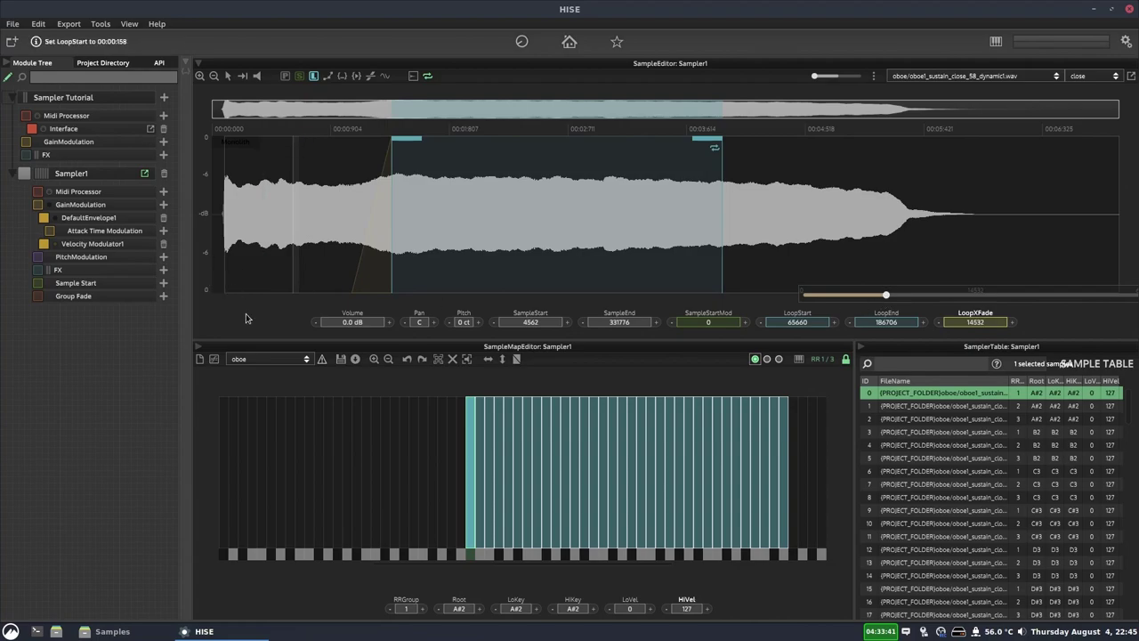
Examine the A#2 sample's loop start and crossfade region at several waveform zoom levels
{"action": "left_click", "coordinate": [201, 76]}
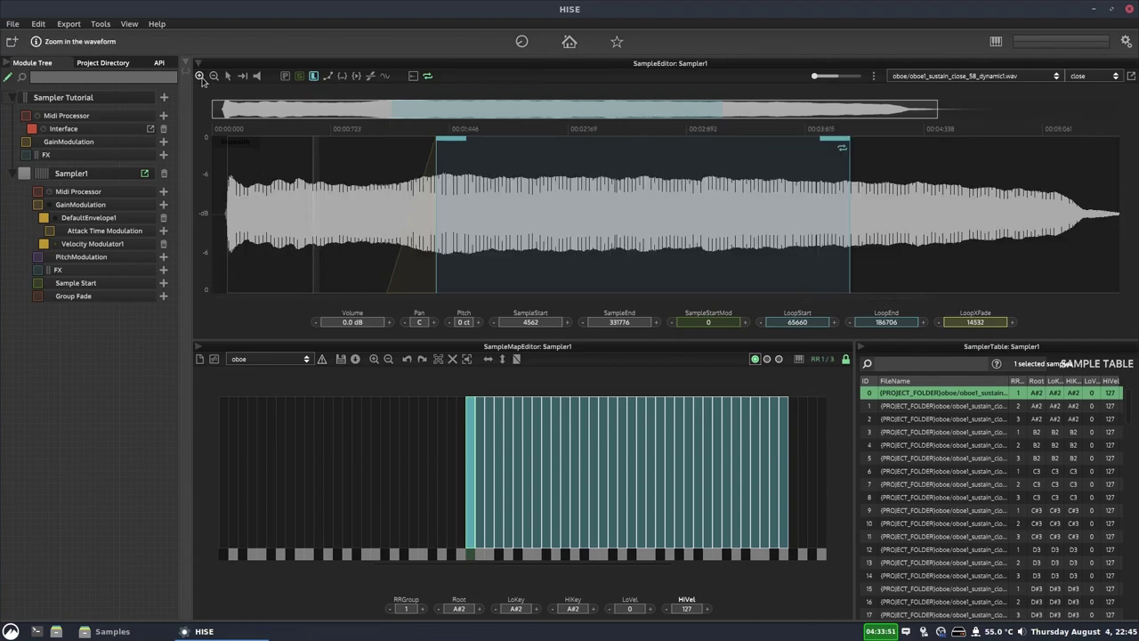
{"action": "left_click", "coordinate": [200, 76]}
{"action": "left_click", "coordinate": [200, 75]}
{"action": "left_click", "coordinate": [200, 76]}
{"action": "left_click", "coordinate": [213, 76]}
{"action": "left_click", "coordinate": [213, 76]}
{"action": "left_click", "coordinate": [213, 76]}
{"action": "left_click", "coordinate": [213, 76]}
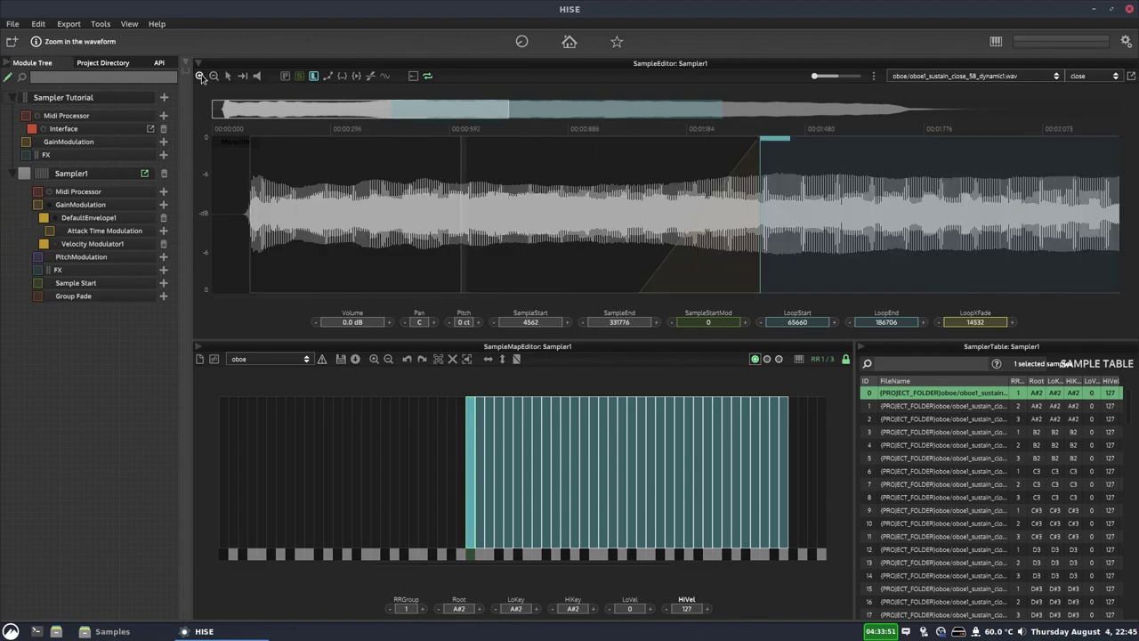
{"action": "left_click_drag", "start_coordinate": [539, 112], "coordinate": [209, 91]}
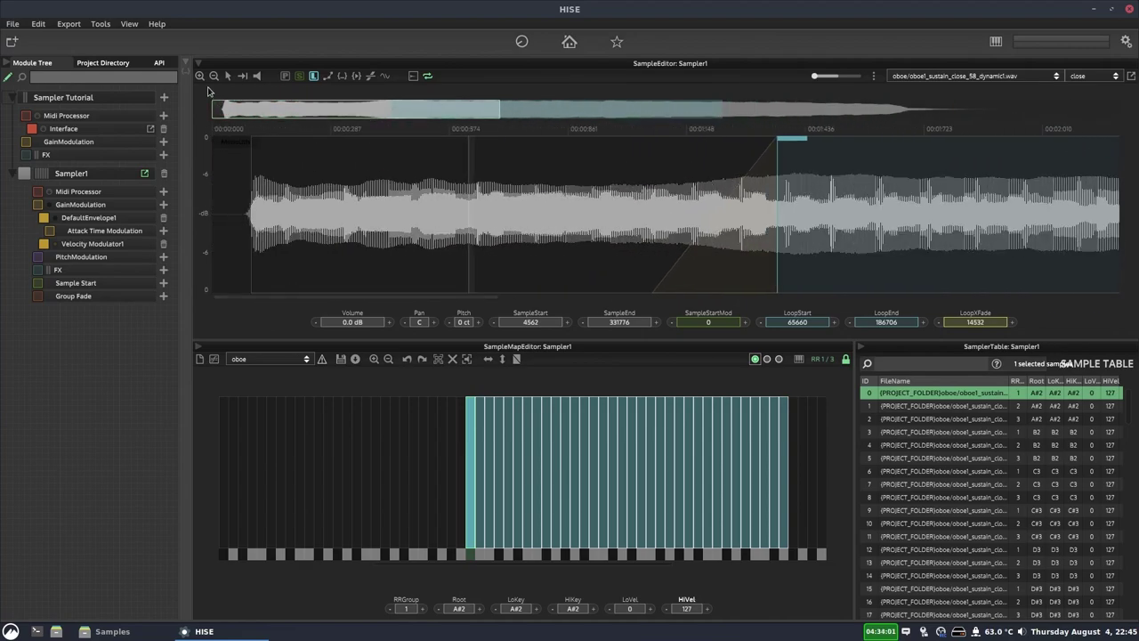
{"action": "left_click", "coordinate": [214, 77]}
{"action": "left_click", "coordinate": [213, 76]}
{"action": "left_click", "coordinate": [213, 76]}
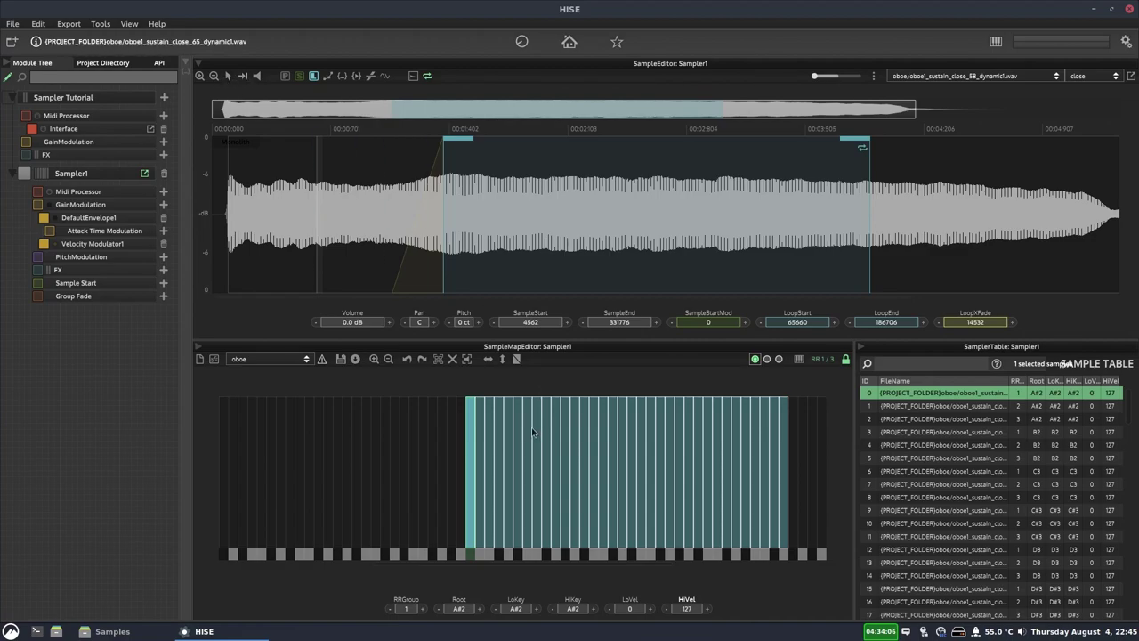
View the waveforms of several samples across the map, including G#4, B2 and C3, with automatic selection of the played sample turned on
{"action": "left_click", "coordinate": [498, 427]}
{"action": "left_click", "coordinate": [603, 433]}
{"action": "left_click", "coordinate": [682, 432]}
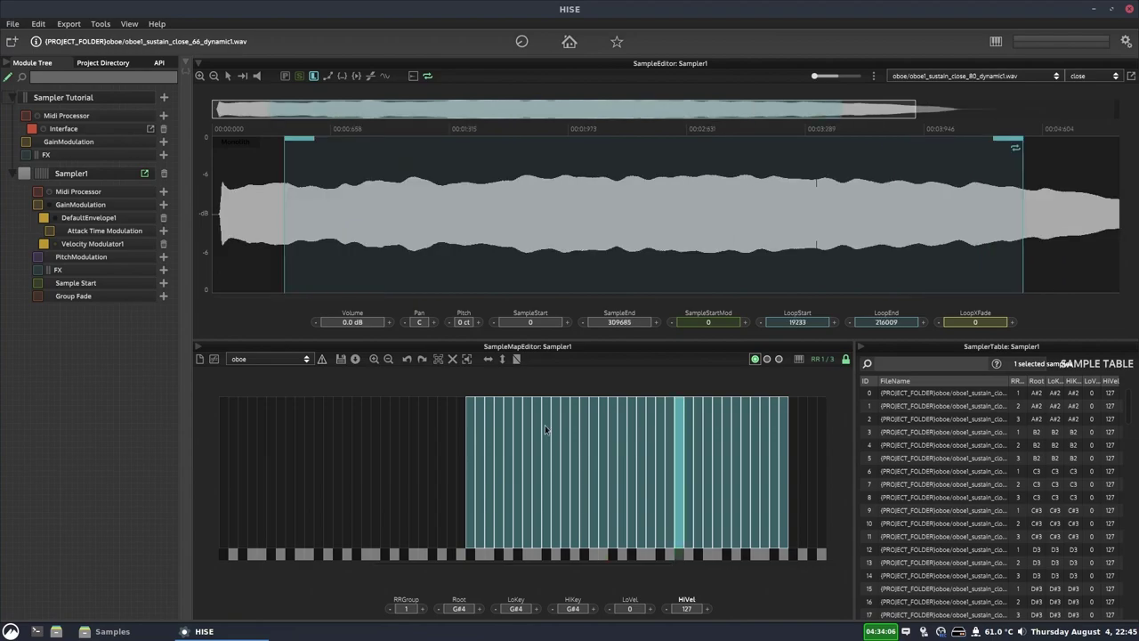
{"action": "left_click", "coordinate": [544, 426]}
{"action": "left_click", "coordinate": [481, 428]}
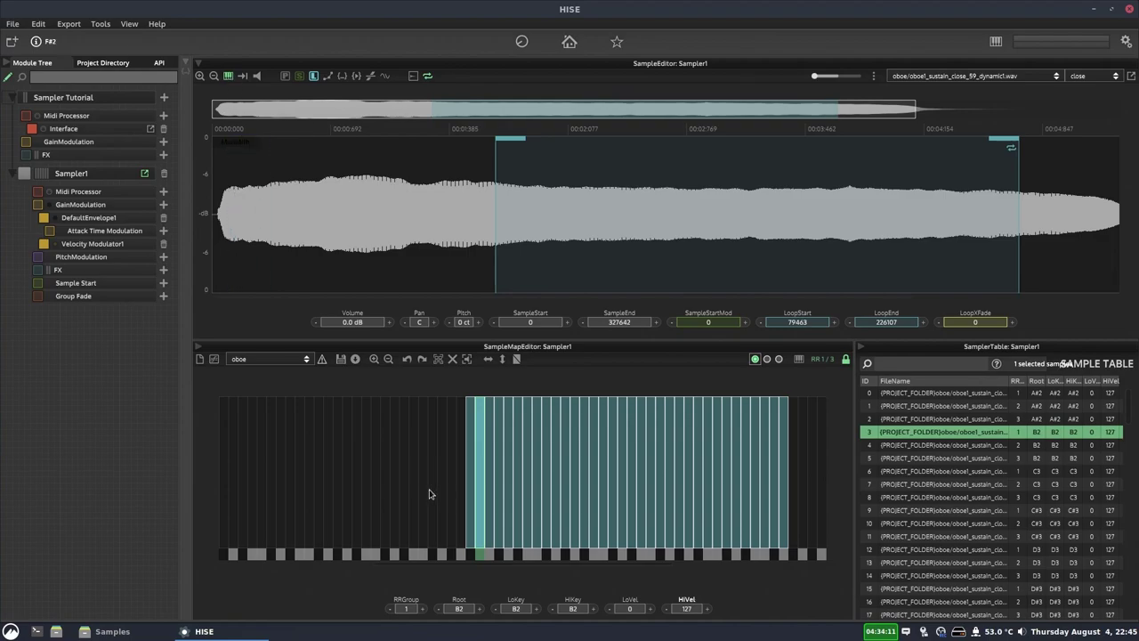
{"action": "left_click", "coordinate": [574, 445]}
{"action": "left_click", "coordinate": [674, 441]}
{"action": "left_click", "coordinate": [541, 441]}
{"action": "left_click", "coordinate": [485, 443]}
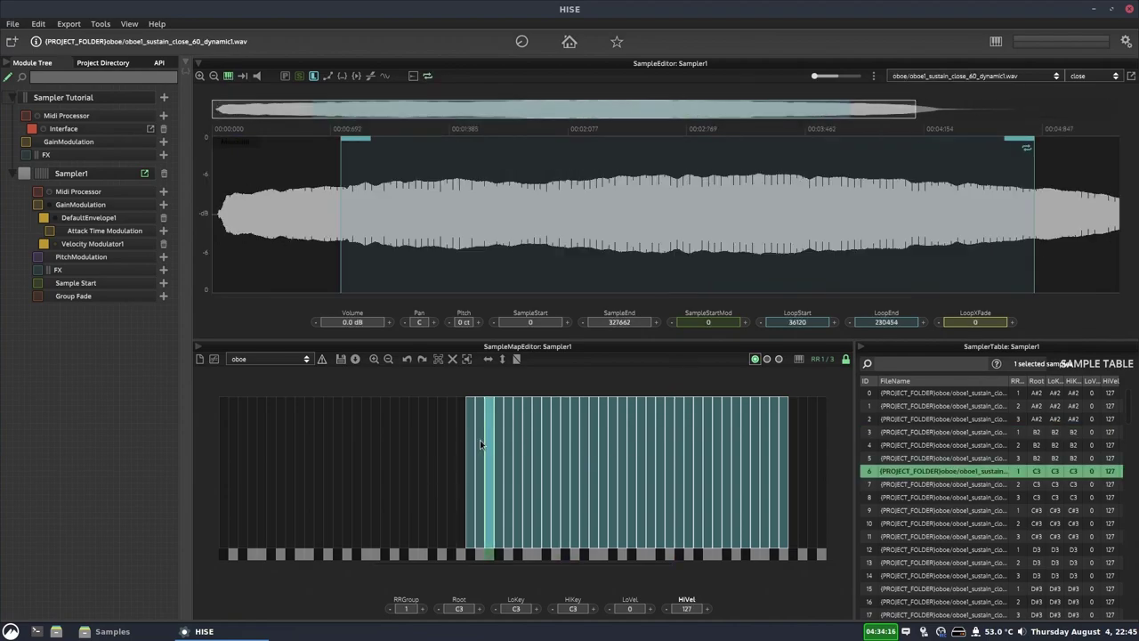
Step up through the mapped samples to A3 and back down to E3 and F3, examining each displayed waveform
{"action": "key", "text": "Right"}
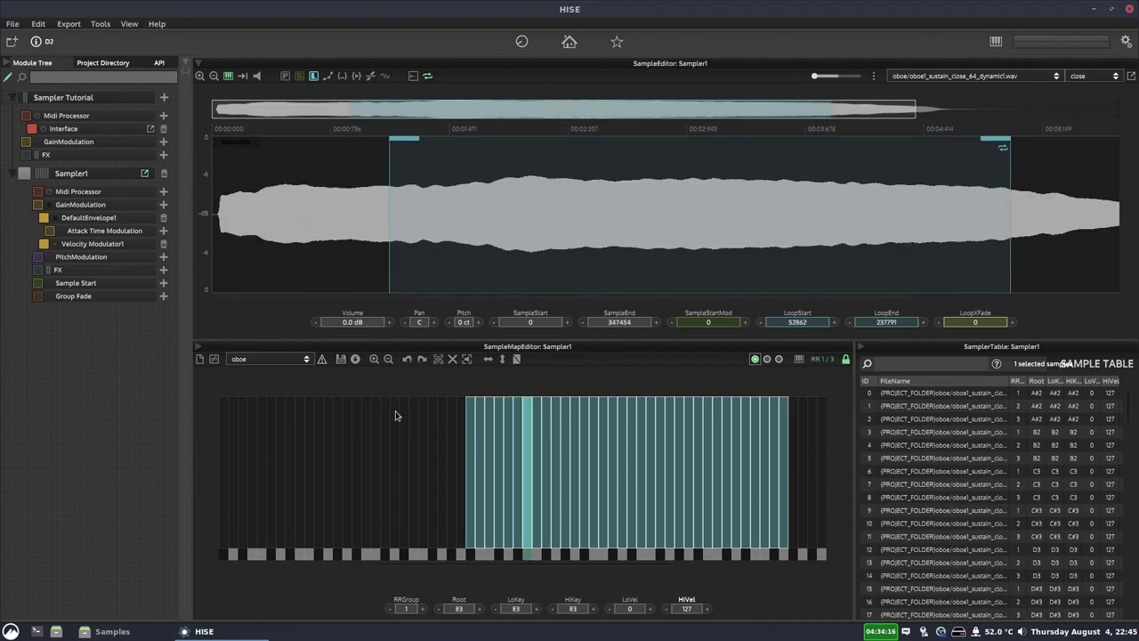
{"action": "key", "text": "Right"}
{"action": "key", "text": "Right"}
{"action": "key", "text": "Right"}
{"action": "key", "text": "Right"}
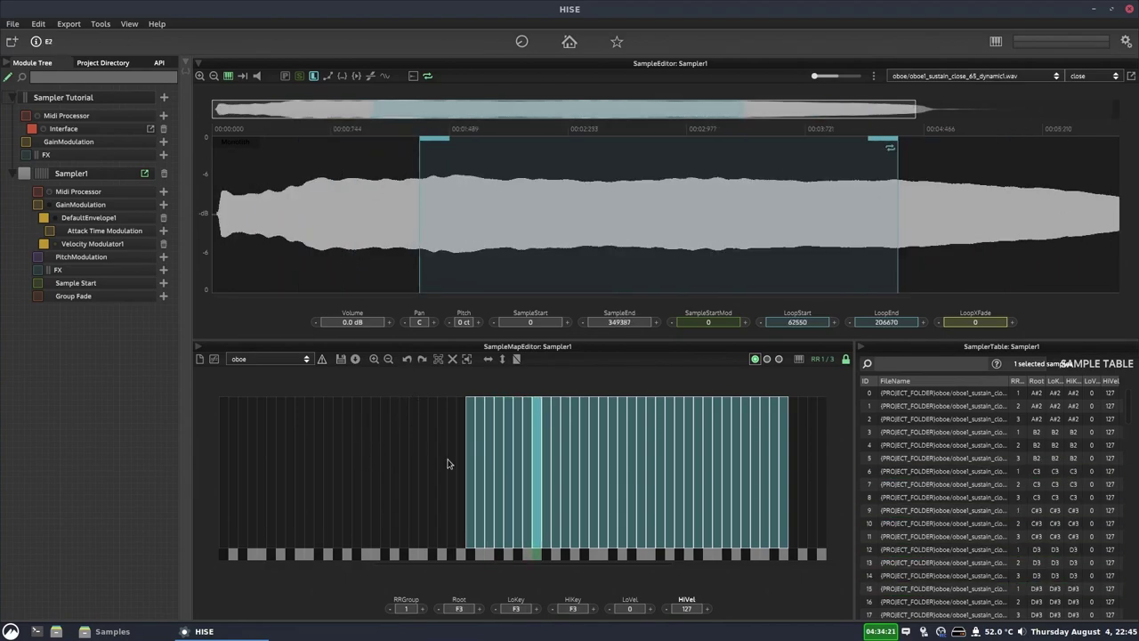
{"action": "key", "text": "Right"}
{"action": "key", "text": "Right"}
{"action": "key", "text": "Right"}
{"action": "key", "text": "Right"}
{"action": "key", "text": "Right"}
{"action": "key", "text": "Right"}
{"action": "key", "text": "Right"}
{"action": "key", "text": "Right"}
{"action": "key", "text": "Right"}
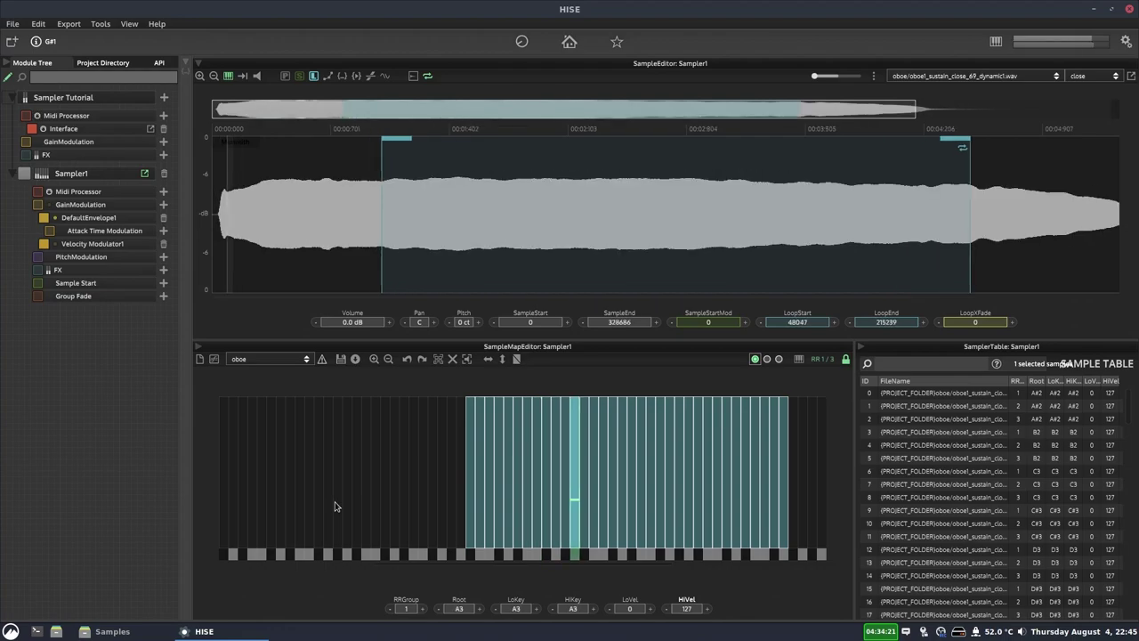
{"action": "key", "text": "Left"}
{"action": "key", "text": "Left"}
{"action": "key", "text": "Left"}
{"action": "key", "text": "Left"}
{"action": "key", "text": "Left"}
{"action": "key", "text": "Left"}
{"action": "key", "text": "Left"}
{"action": "key", "text": "Left"}
{"action": "key", "text": "Left"}
{"action": "key", "text": "Left"}
{"action": "key", "text": "Left"}
{"action": "key", "text": "Left"}
{"action": "key", "text": "Left"}
{"action": "key", "text": "Left"}
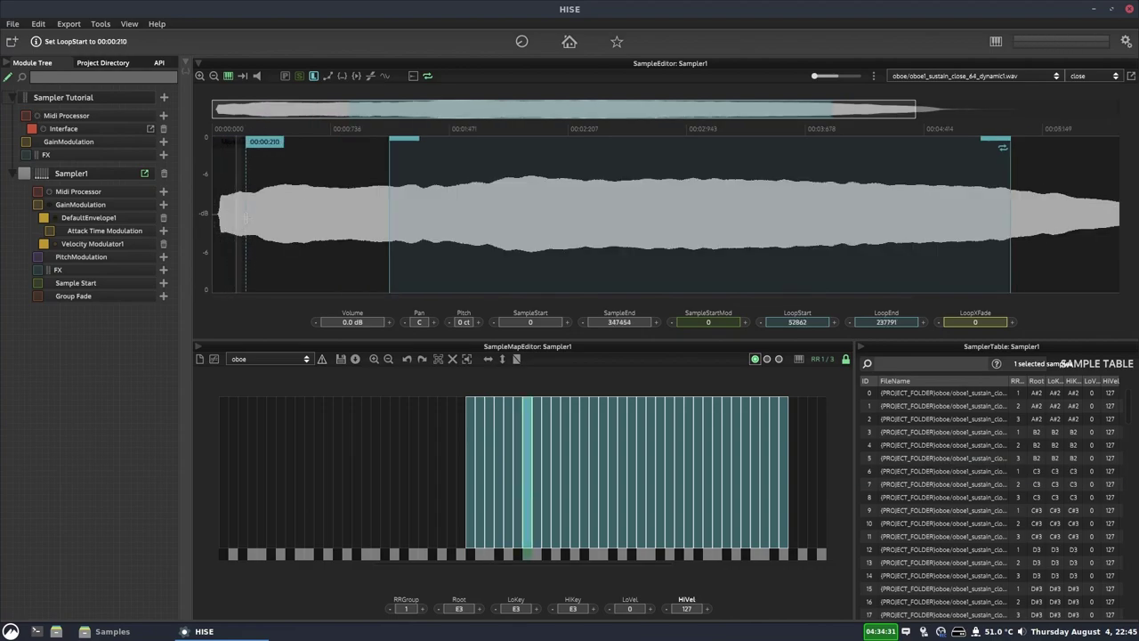
{"action": "key", "text": "Right"}
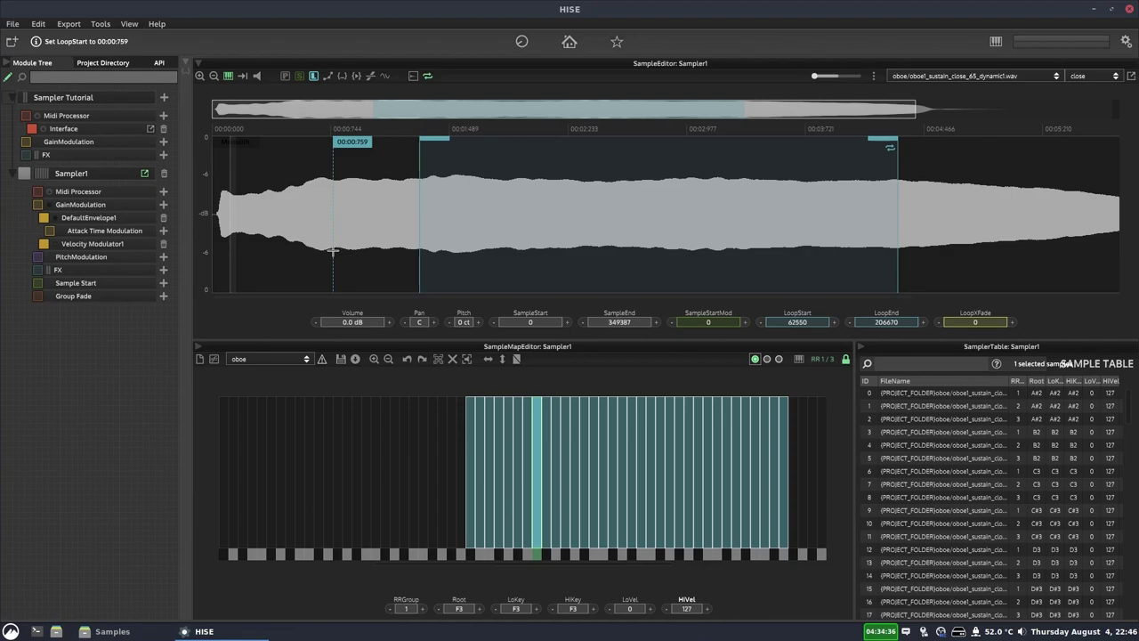
Select the E3 sample and preview its sound from the beginning and from several points along the waveform
{"action": "left_click", "coordinate": [242, 76]}
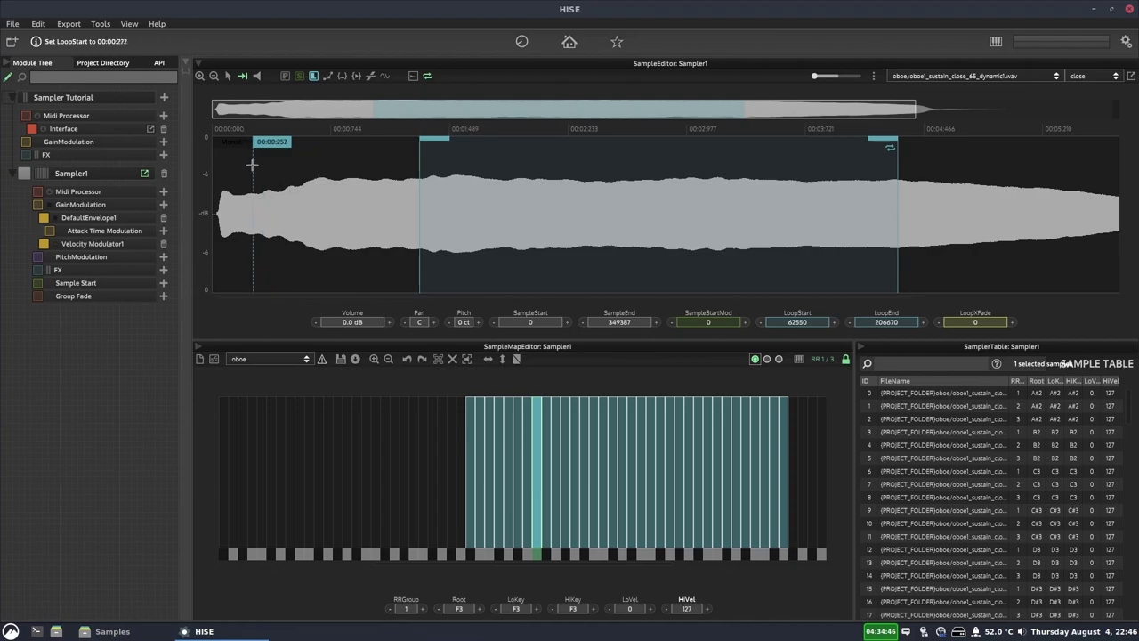
{"action": "left_click", "coordinate": [542, 438]}
{"action": "left_click", "coordinate": [528, 434]}
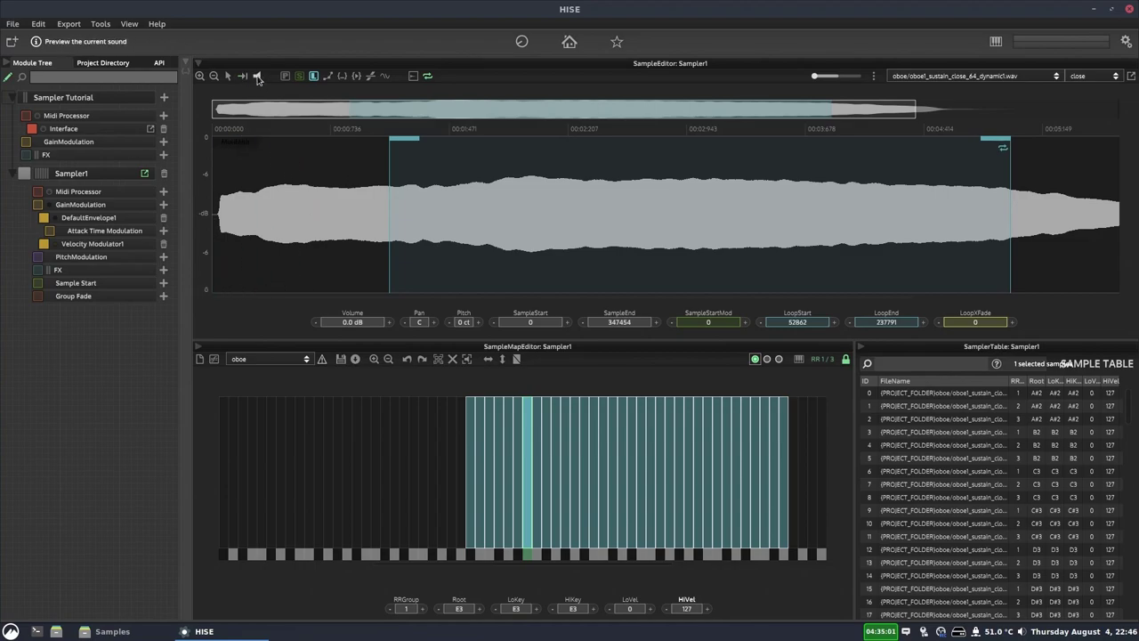
{"action": "left_click", "coordinate": [257, 78]}
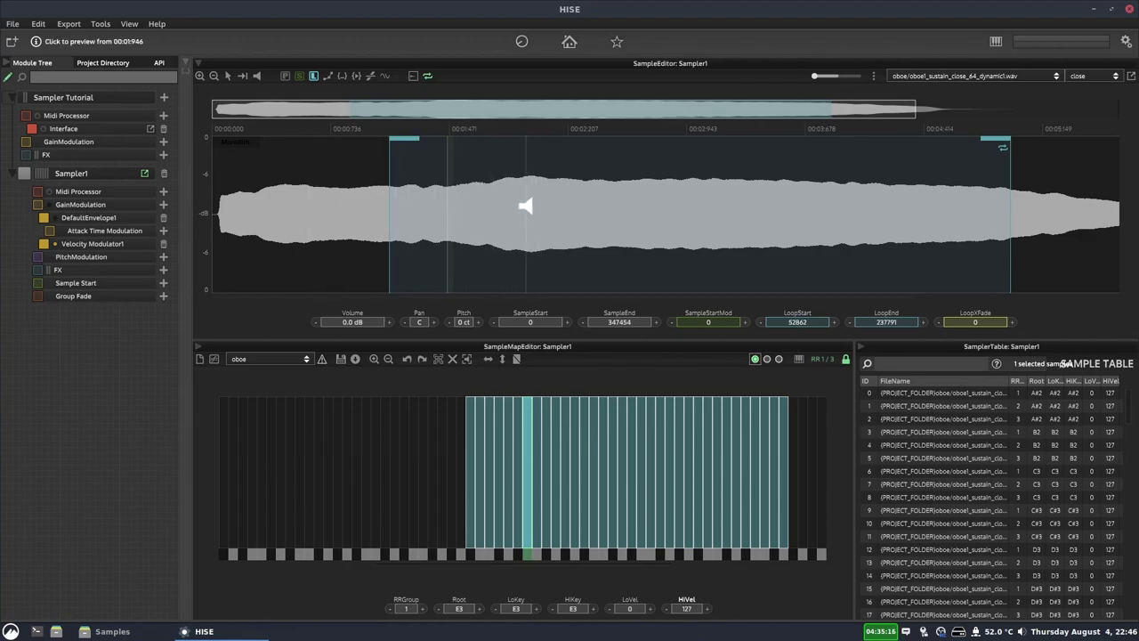
{"action": "left_click", "coordinate": [592, 205]}
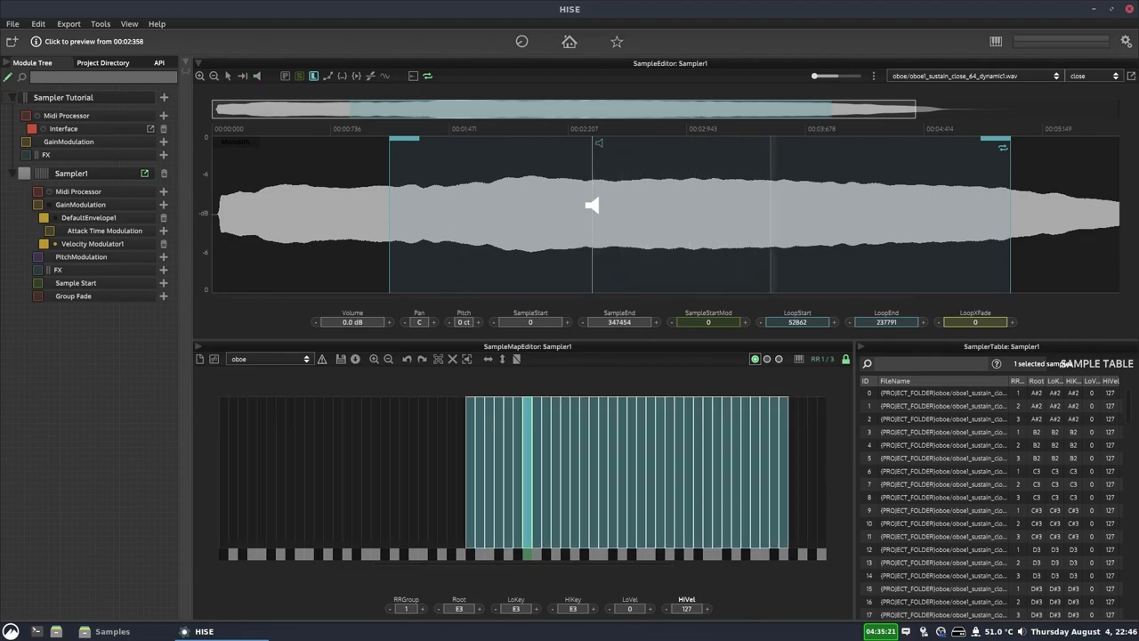
{"action": "left_click", "coordinate": [220, 183]}
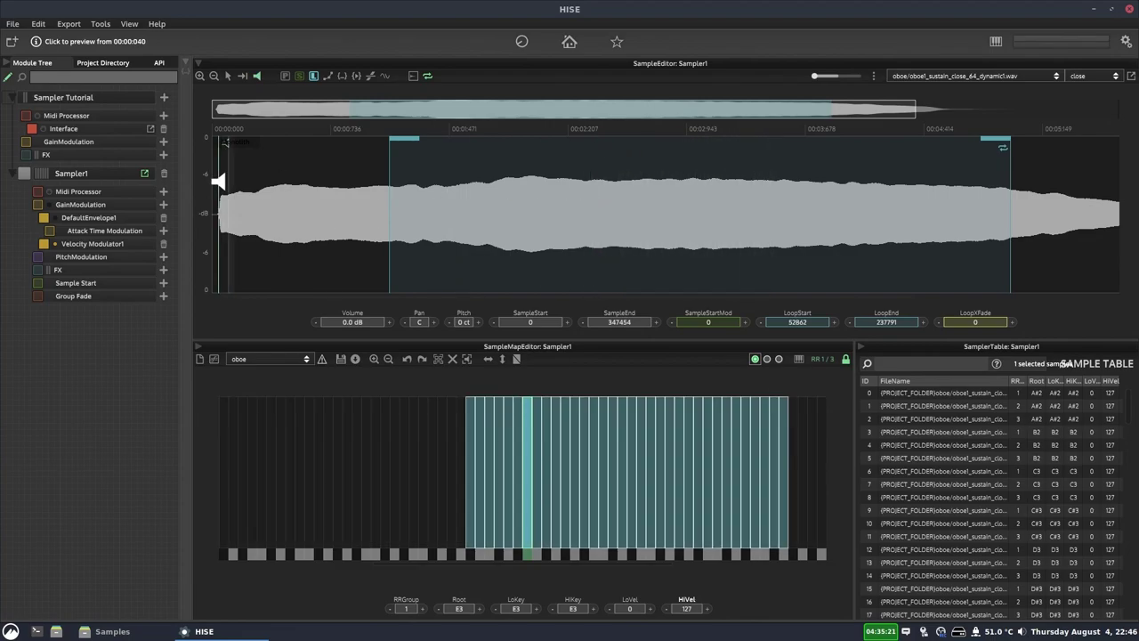
{"action": "left_click", "coordinate": [865, 206]}
{"action": "left_click", "coordinate": [537, 205]}
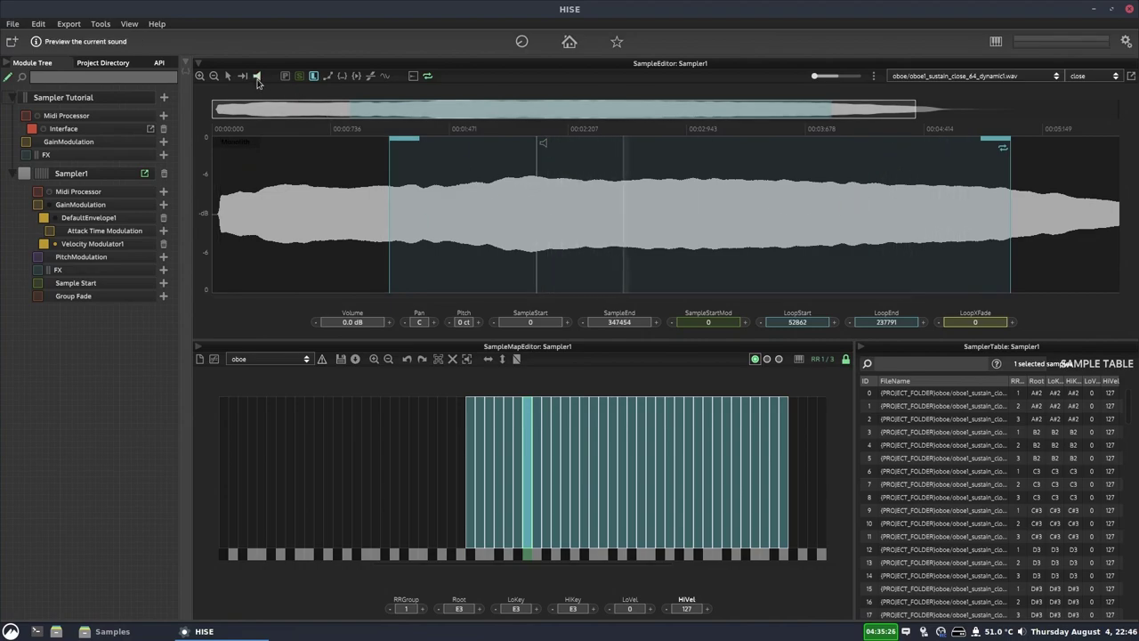
{"action": "left_click", "coordinate": [257, 77]}
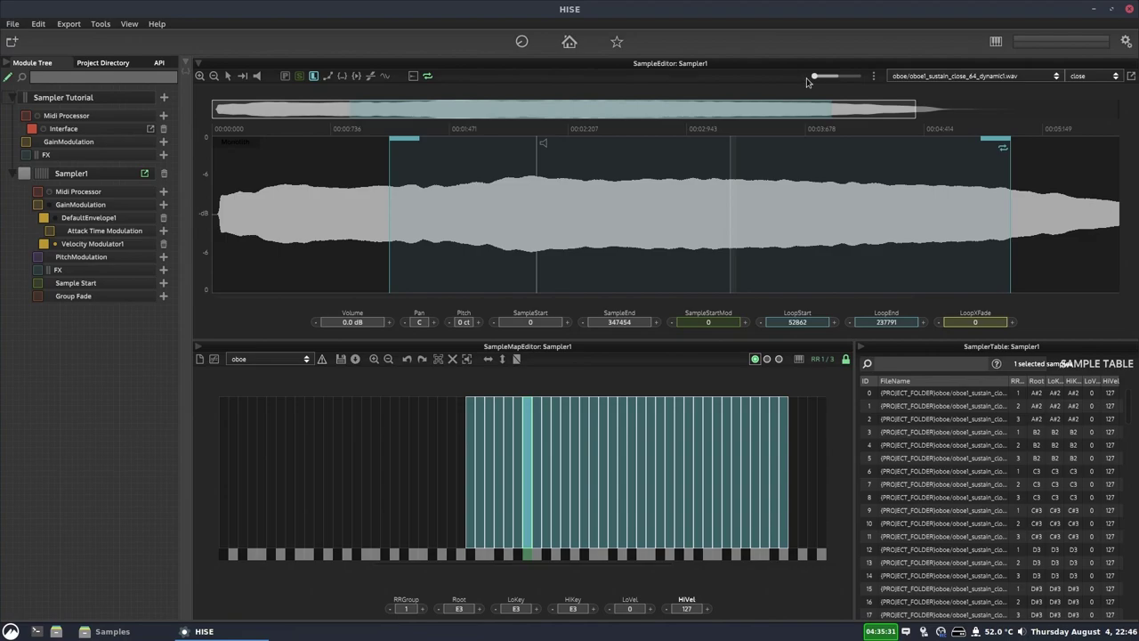
Compare the E3 sample's close, decca and hall microphone waveforms and return the display to close
{"action": "left_click", "coordinate": [1092, 78]}
{"action": "left_click", "coordinate": [1087, 90]}
{"action": "left_click", "coordinate": [1090, 78]}
{"action": "left_click", "coordinate": [1084, 110]}
{"action": "left_click", "coordinate": [1088, 78]}
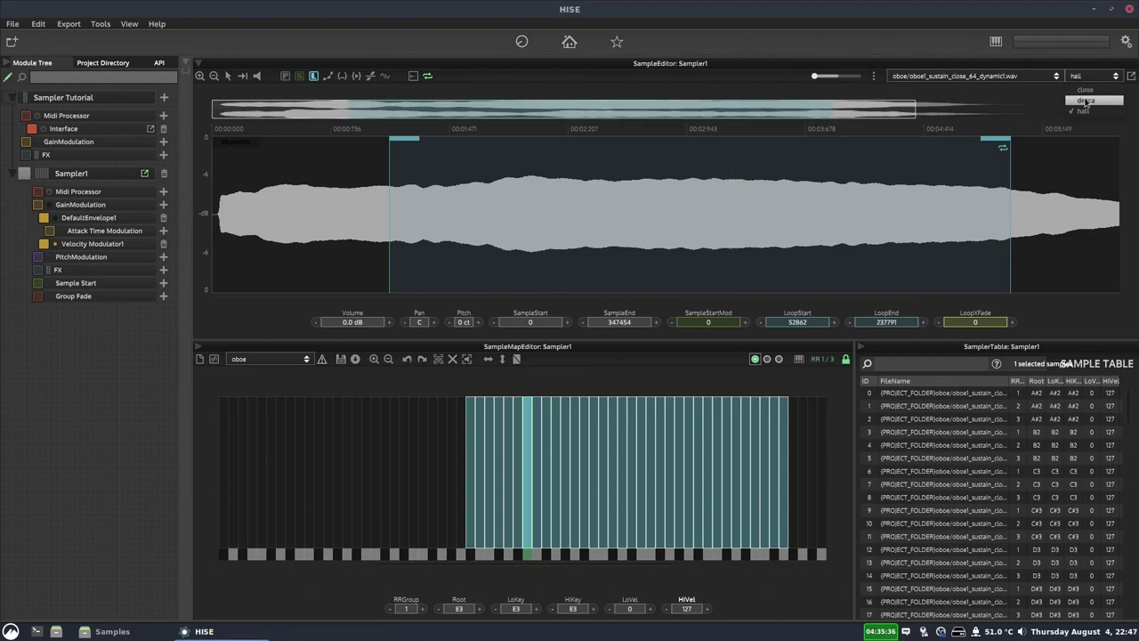
{"action": "left_click", "coordinate": [1086, 90]}
{"action": "left_click", "coordinate": [1090, 80]}
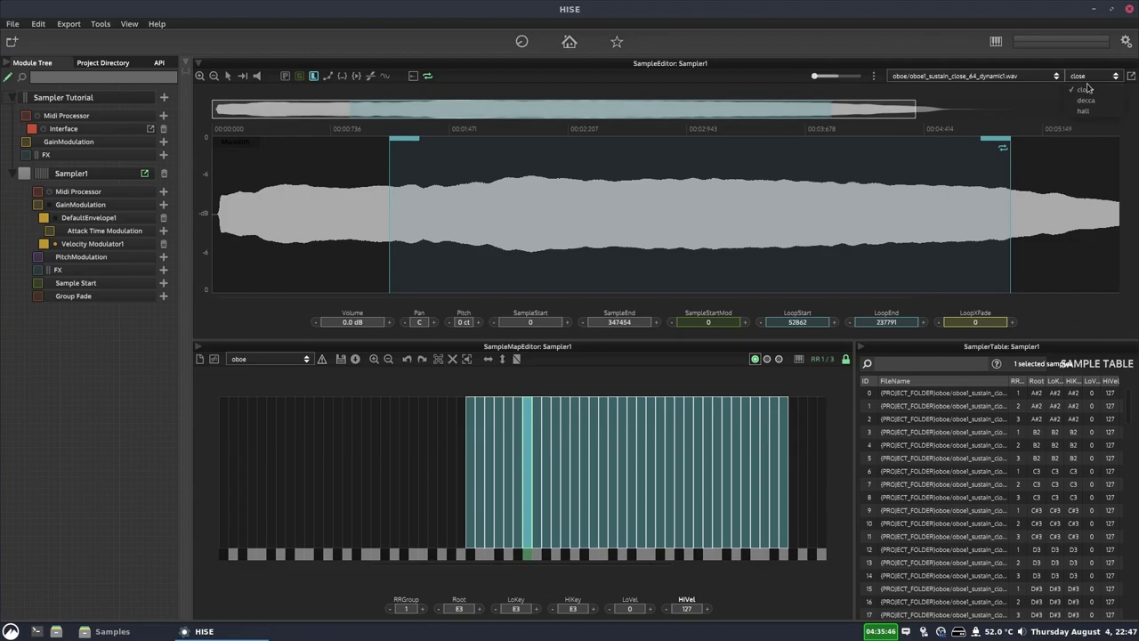
{"action": "left_click", "coordinate": [1086, 100]}
{"action": "left_click", "coordinate": [1077, 79]}
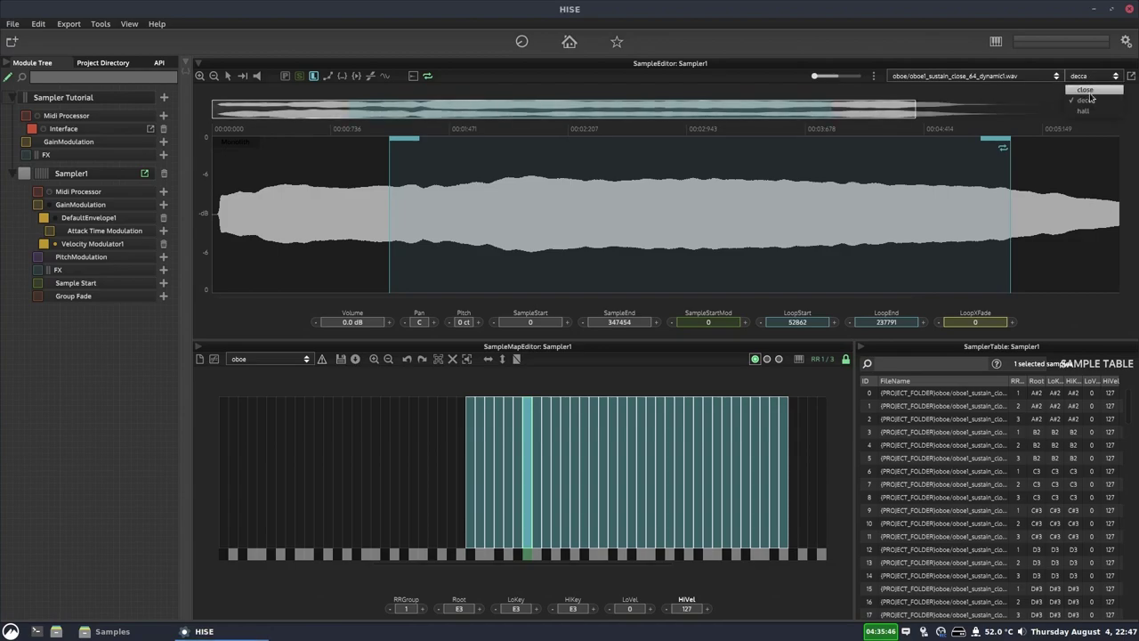
{"action": "left_click", "coordinate": [1085, 110]}
{"action": "left_click", "coordinate": [1095, 79]}
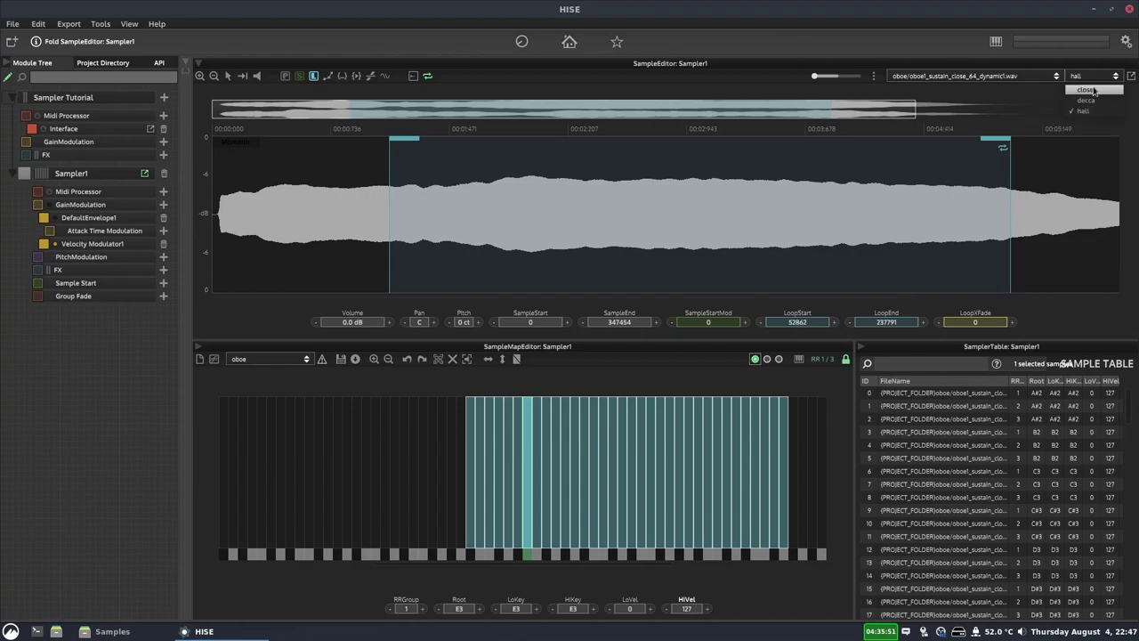
{"action": "left_click", "coordinate": [1086, 90]}
Select all the mapped samples and switch the displayed waveform among them, including the 62 sample, ending on oboe1_sustain_close_58_dynamic1.wav
{"action": "left_click_drag", "start_coordinate": [509, 470], "coordinate": [789, 473]}
{"action": "left_click", "coordinate": [983, 78]}
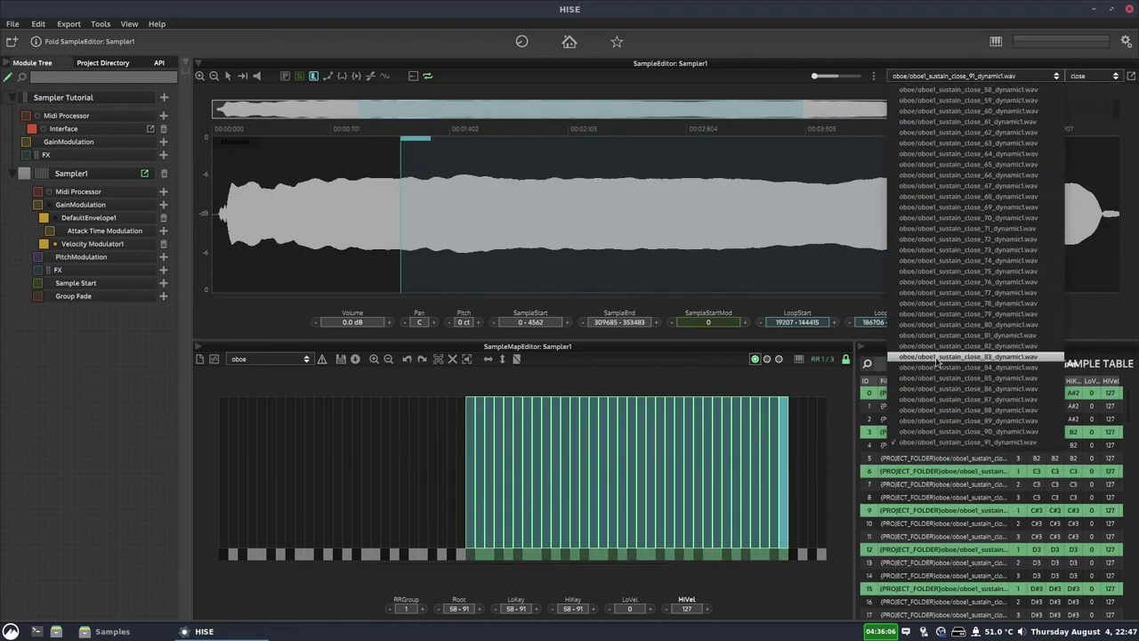
{"action": "left_click", "coordinate": [951, 91]}
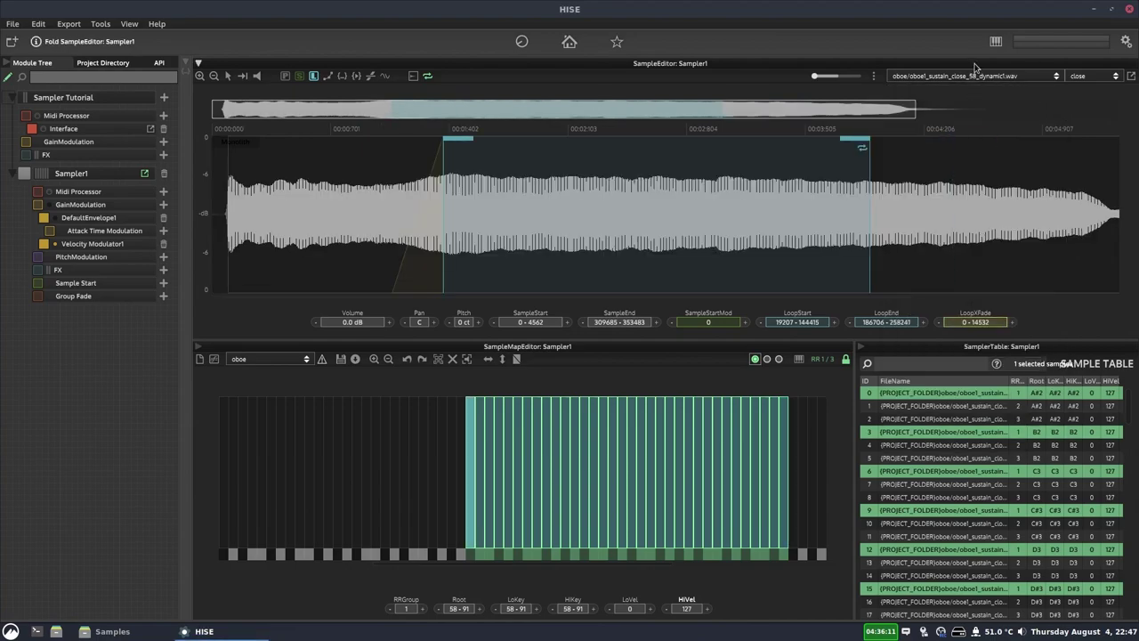
{"action": "left_click", "coordinate": [972, 78]}
{"action": "left_click", "coordinate": [962, 106]}
{"action": "left_click", "coordinate": [971, 79]}
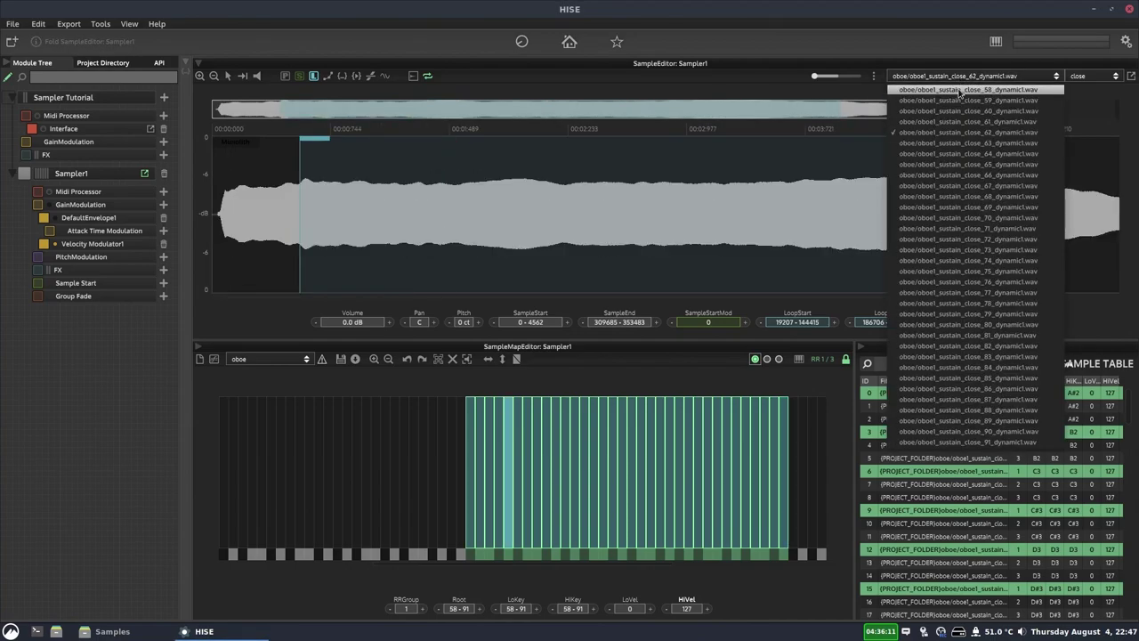
{"action": "left_click", "coordinate": [959, 93]}
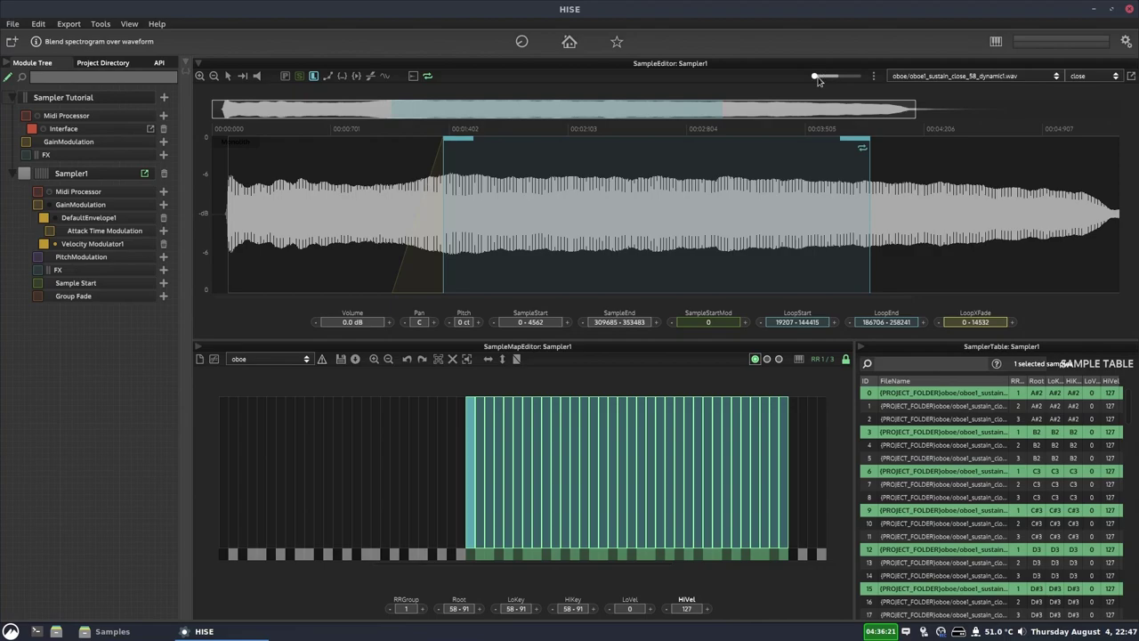
Blend the waveform display fully to the spectrogram, examine the whole sample, and return the blend to the waveform
{"action": "left_click_drag", "start_coordinate": [816, 77], "coordinate": [859, 76]}
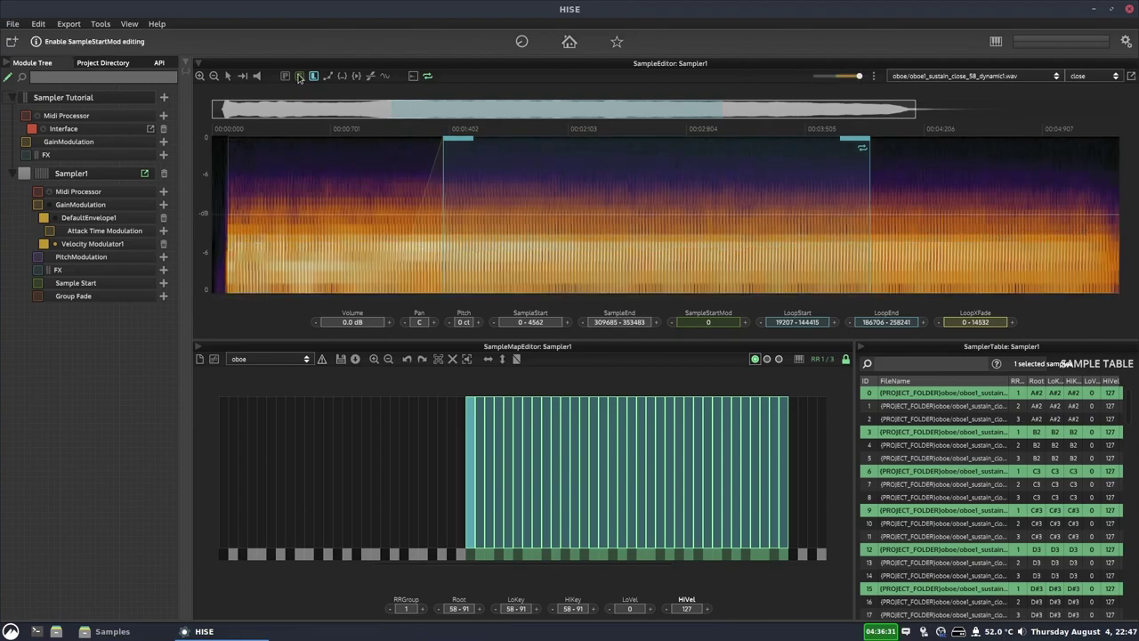
{"action": "left_click", "coordinate": [215, 78]}
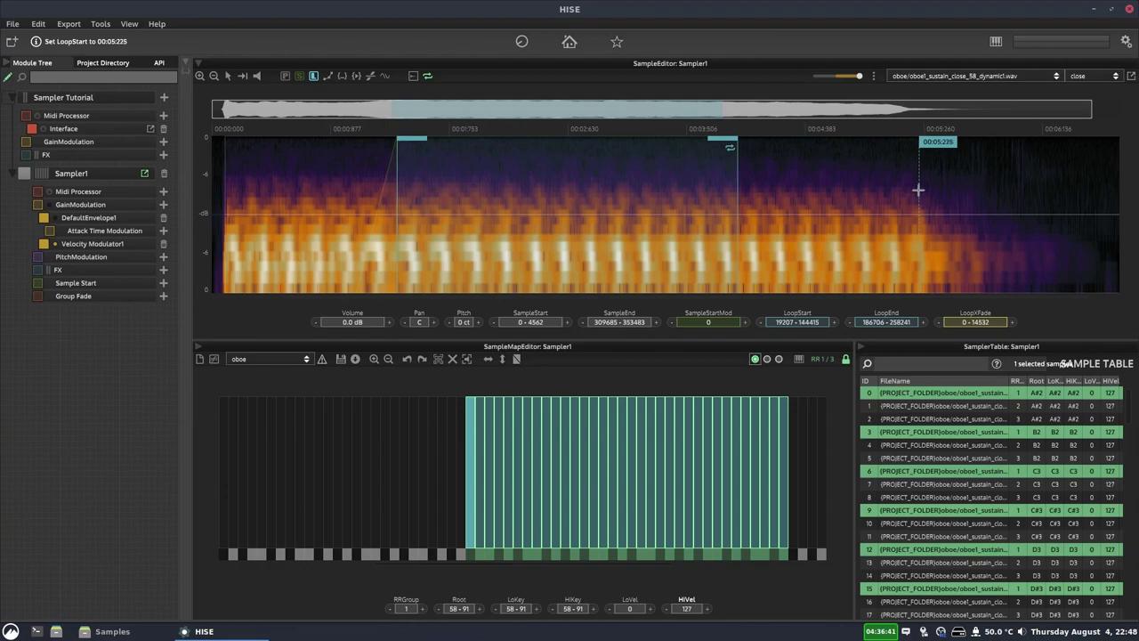
{"action": "left_click_drag", "start_coordinate": [860, 76], "coordinate": [819, 77]}
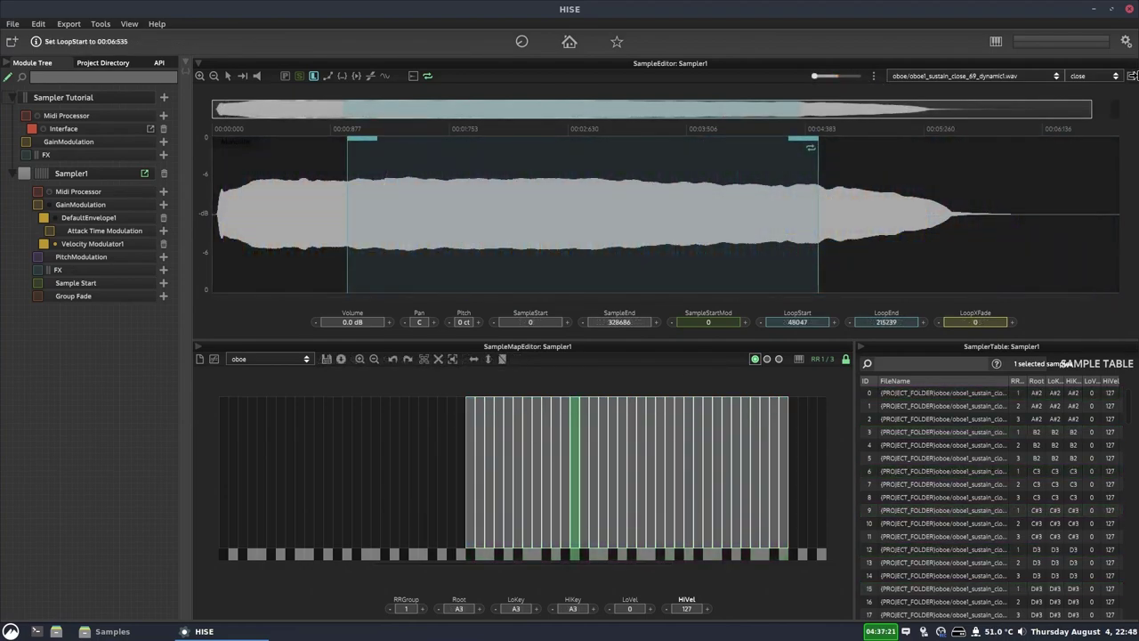
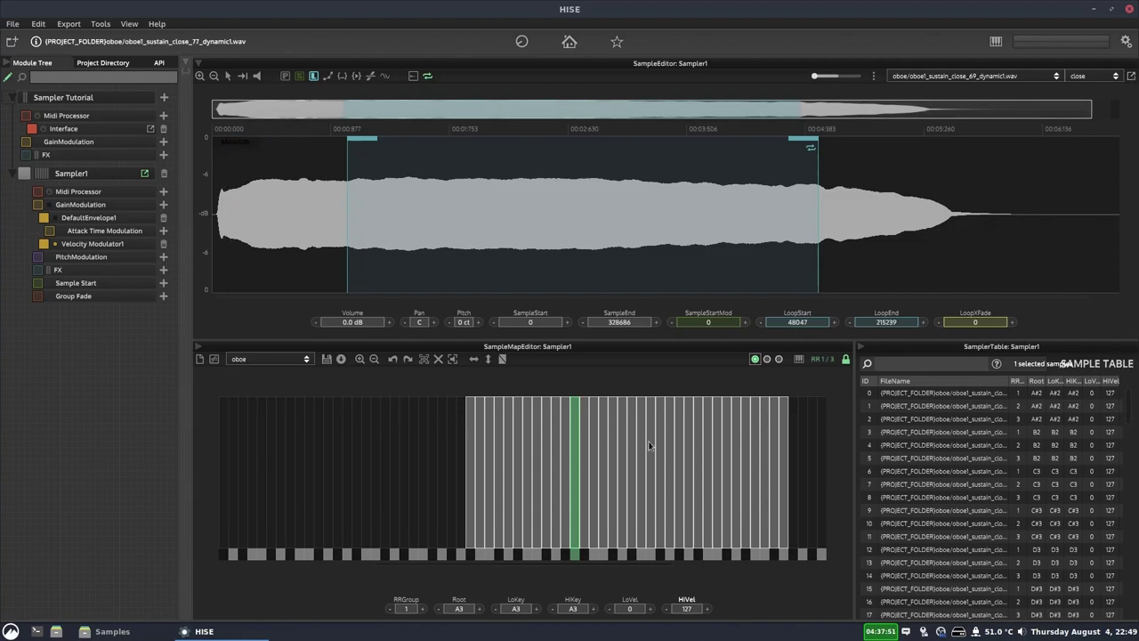
Try to open the A3 sample in the external editor, and check the External Editor Path in the settings without saving
{"action": "left_click", "coordinate": [1129, 77]}
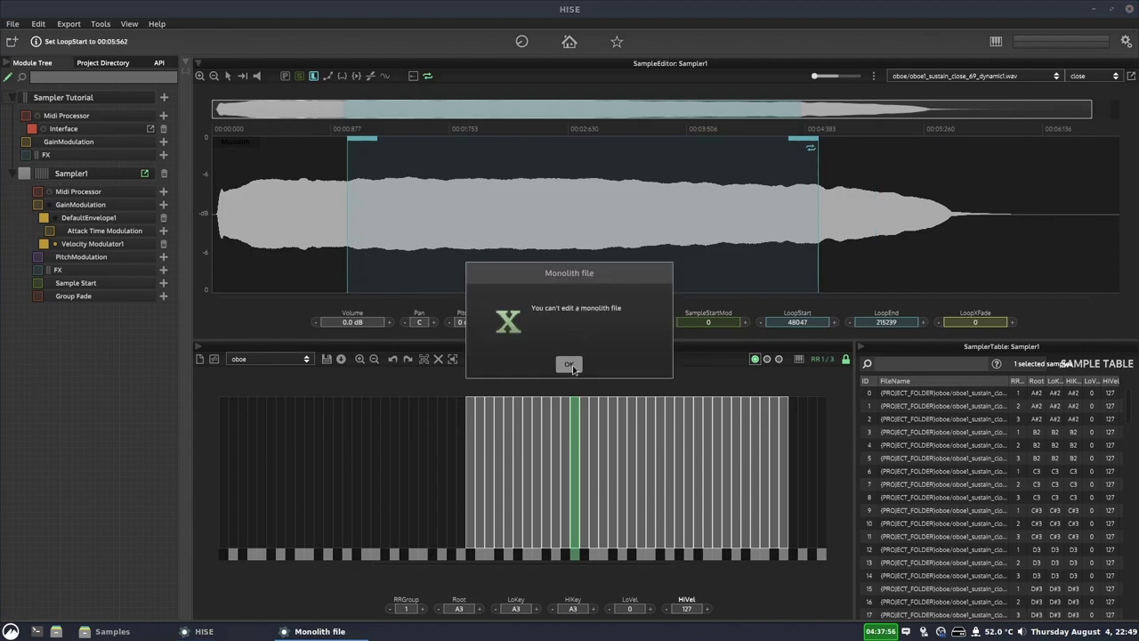
{"action": "left_click", "coordinate": [569, 365]}
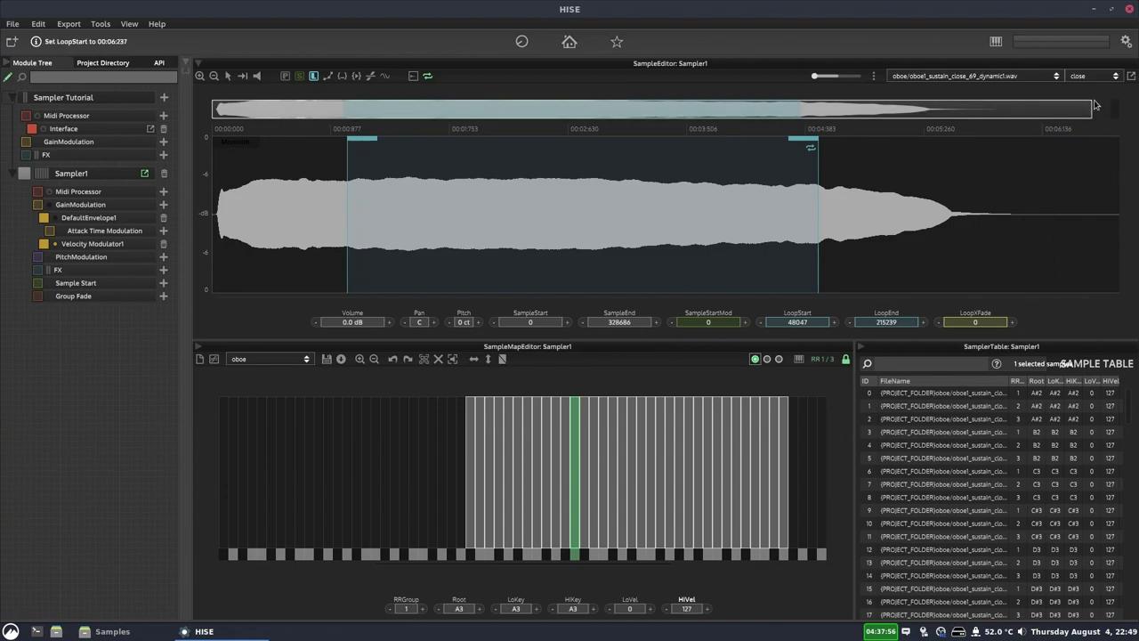
{"action": "left_click", "coordinate": [1127, 42]}
{"action": "left_click_drag", "start_coordinate": [790, 233], "coordinate": [784, 435]}
{"action": "left_click", "coordinate": [521, 297]}
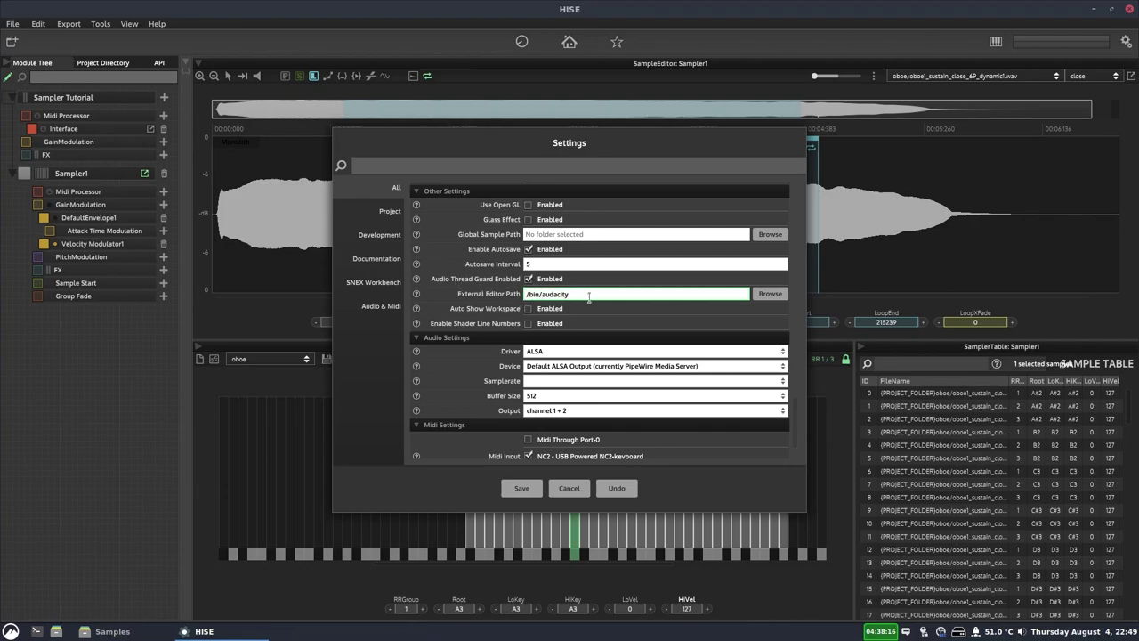
{"action": "left_click", "coordinate": [568, 488]}
Enable sample range editing and set the A3 sample's SampleStart to about 1878, where the silence ends
{"action": "left_click", "coordinate": [285, 77]}
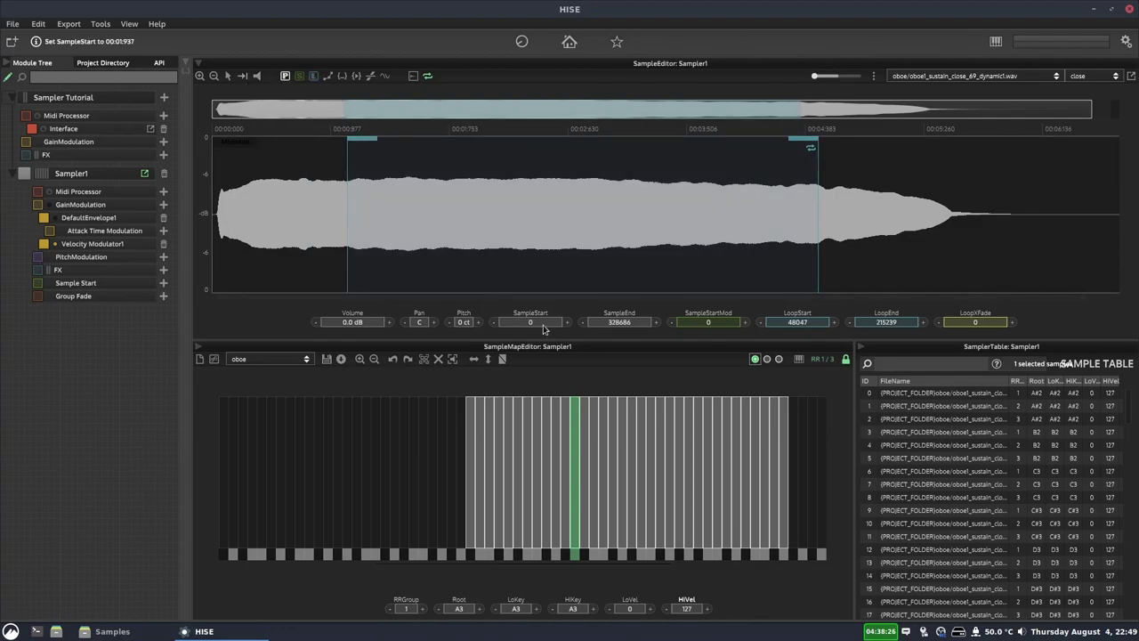
{"action": "mouse_move", "coordinate": [517, 317]}
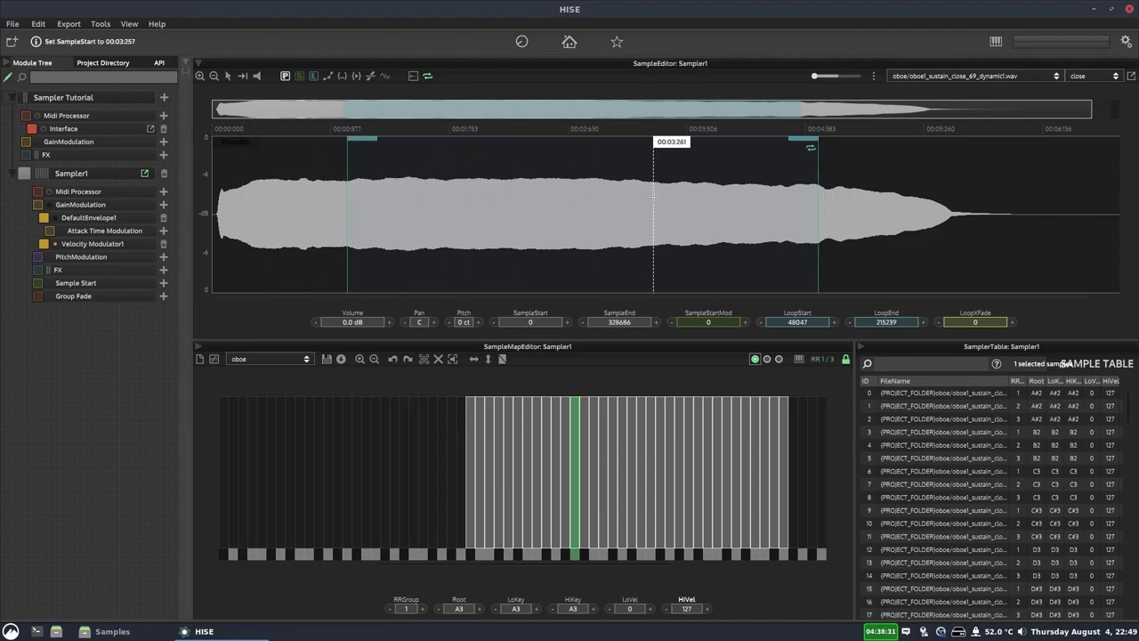
{"action": "scroll", "coordinate": [227, 201], "scroll_direction": "up", "scroll_amount": 2}
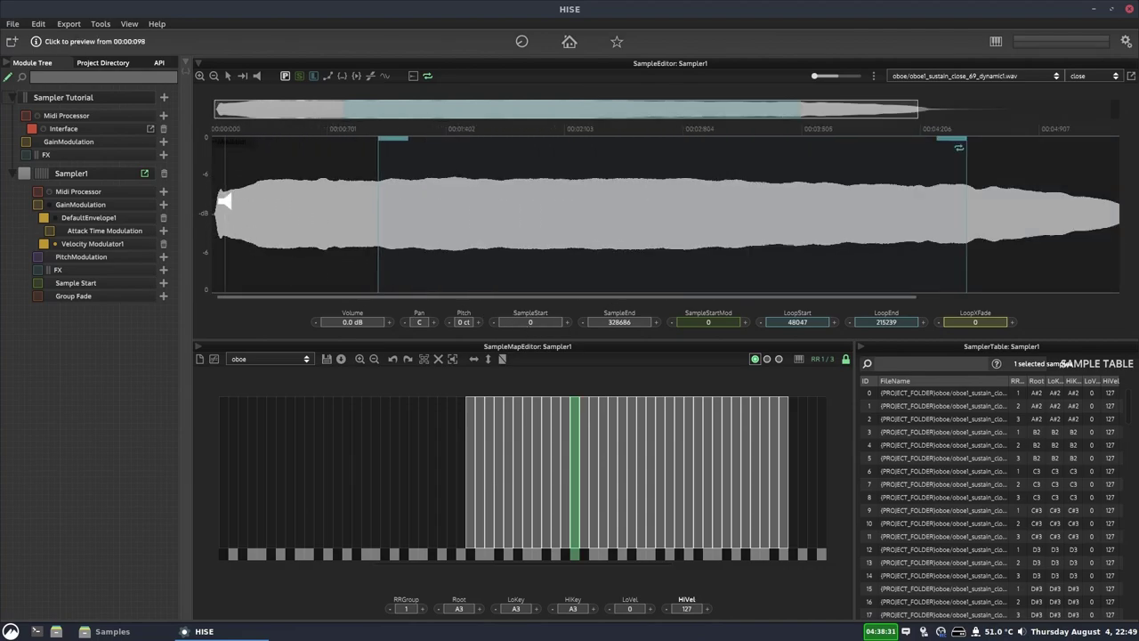
{"action": "scroll", "coordinate": [227, 202], "scroll_direction": "down", "scroll_amount": 1}
{"action": "scroll", "coordinate": [227, 201], "scroll_direction": "up", "scroll_amount": 3}
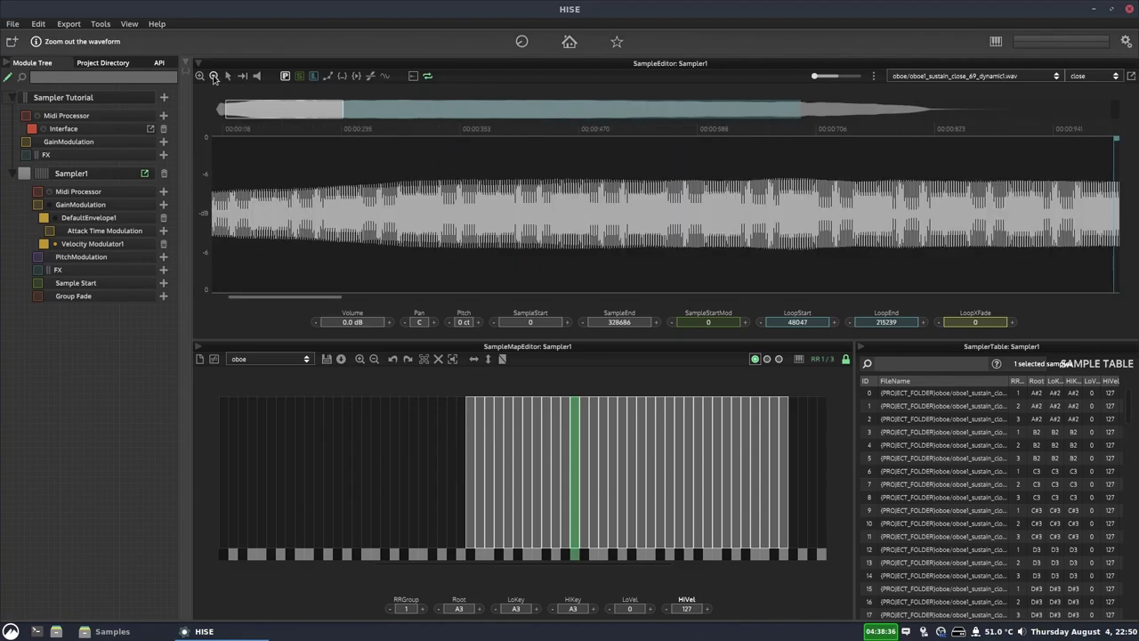
{"action": "left_click", "coordinate": [200, 75]}
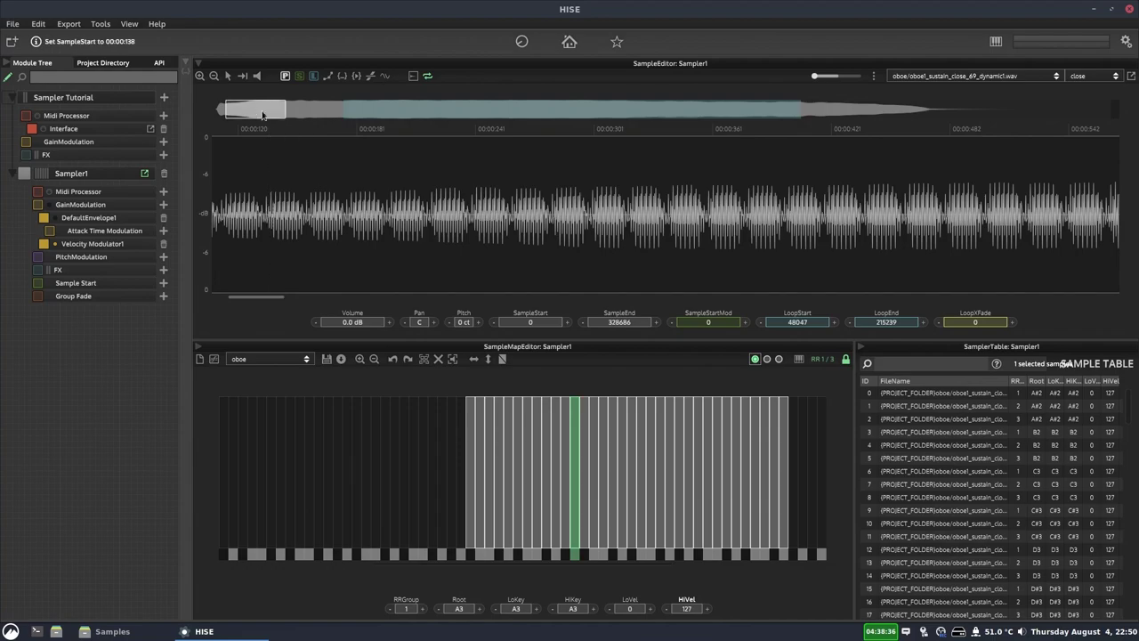
{"action": "left_click_drag", "start_coordinate": [264, 115], "coordinate": [251, 116]}
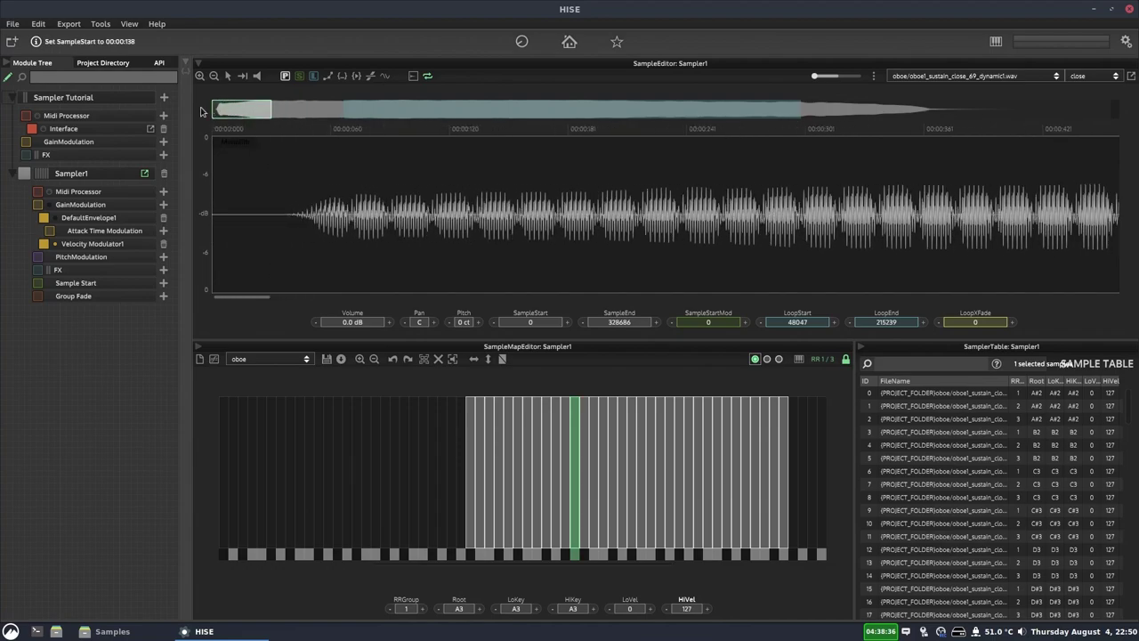
{"action": "left_click", "coordinate": [289, 220]}
{"action": "mouse_move", "coordinate": [289, 220]}
{"action": "left_mouse_down"}
{"action": "mouse_move", "coordinate": [244, 227]}
{"action": "mouse_move", "coordinate": [311, 229]}
{"action": "mouse_move", "coordinate": [284, 236]}
{"action": "mouse_move", "coordinate": [275, 224]}
{"action": "mouse_move", "coordinate": [290, 222]}
{"action": "left_mouse_up"}
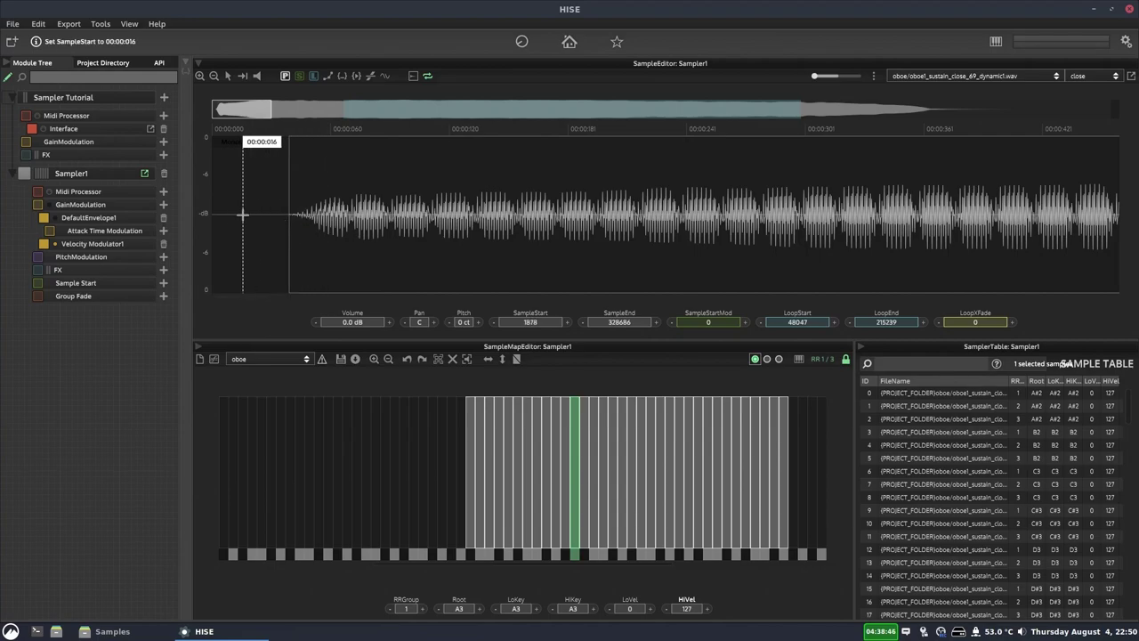
Place the A3 sample's start on a waveform peak at 44945 with zero-crossing snapping off
{"action": "left_click", "coordinate": [371, 75]}
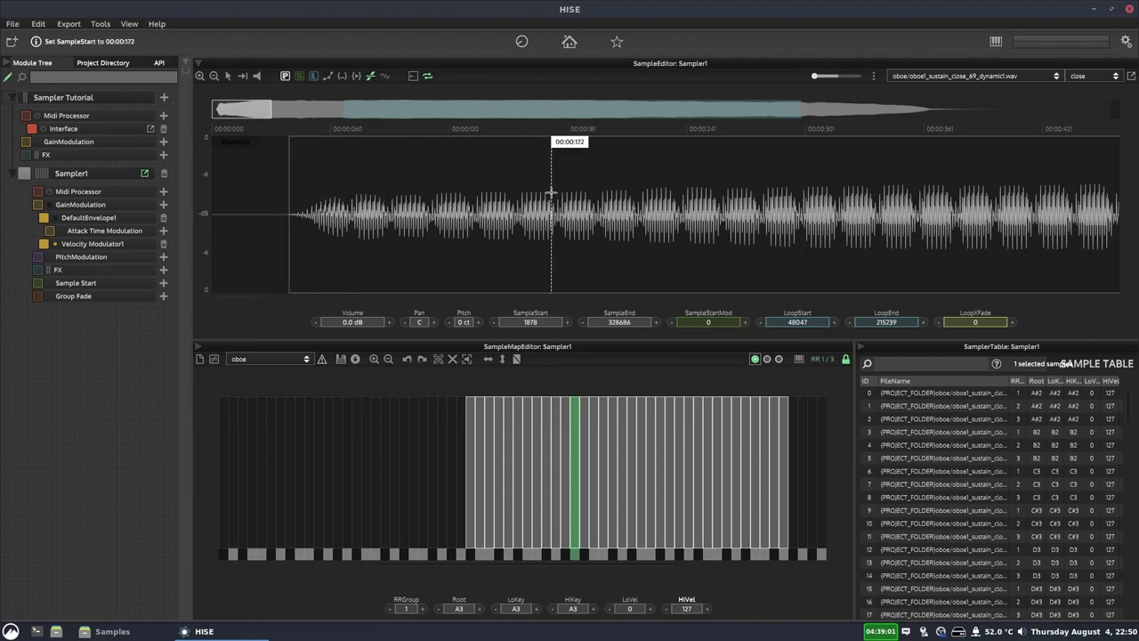
{"action": "scroll", "coordinate": [552, 193], "scroll_direction": "down", "scroll_amount": 2}
{"action": "scroll", "coordinate": [549, 191], "scroll_direction": "up", "scroll_amount": 2}
{"action": "scroll", "coordinate": [817, 203], "scroll_direction": "up", "scroll_amount": 4}
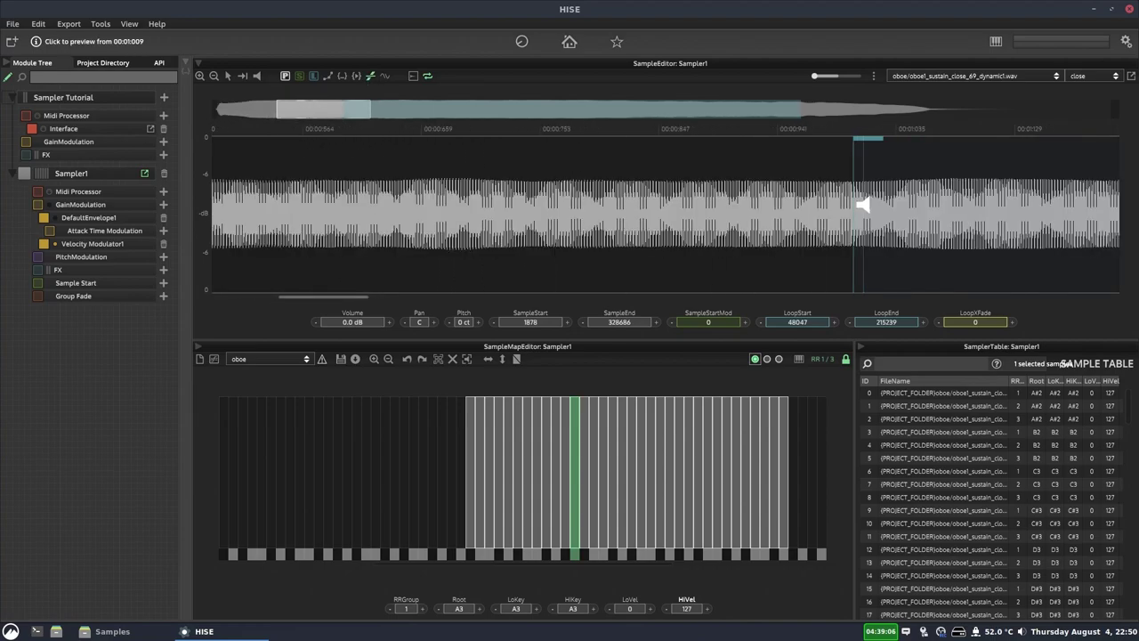
{"action": "scroll", "coordinate": [788, 214], "scroll_direction": "up", "scroll_amount": 3}
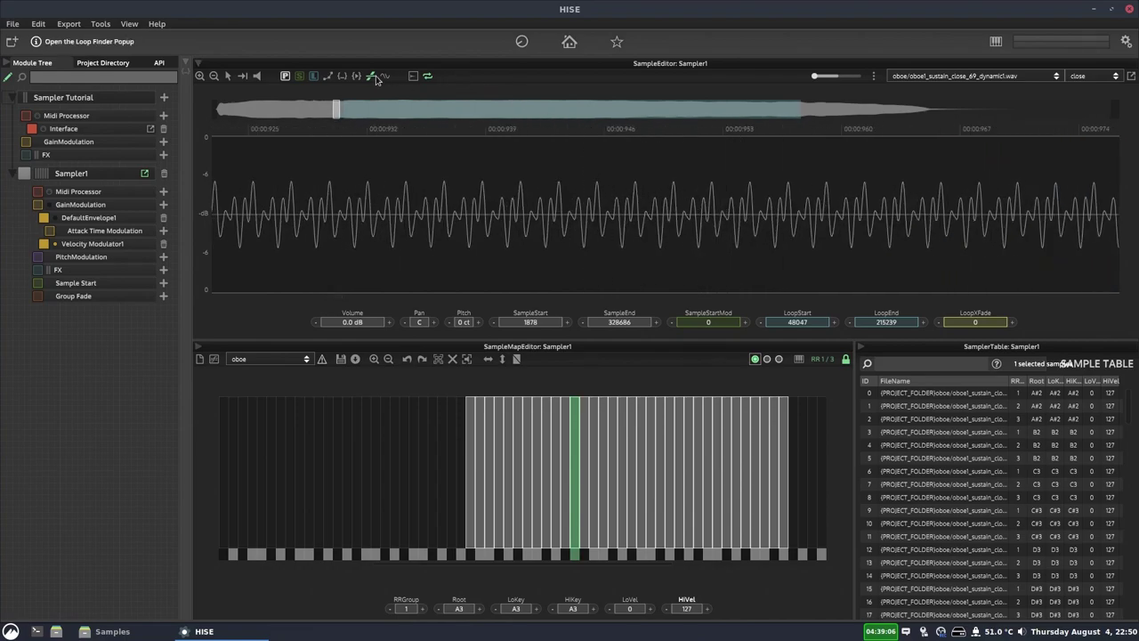
{"action": "left_click", "coordinate": [445, 182]}
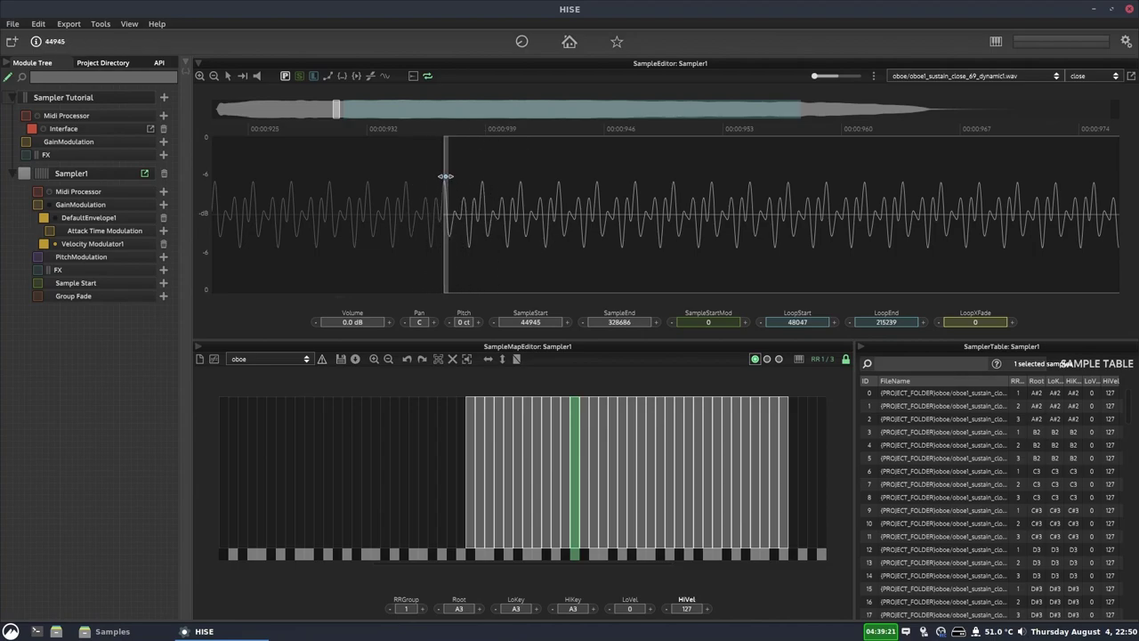
Enable zero-crossing snapping and move the A3 sample's start to the neighbouring zero crossing at 44937
{"action": "left_click", "coordinate": [371, 76]}
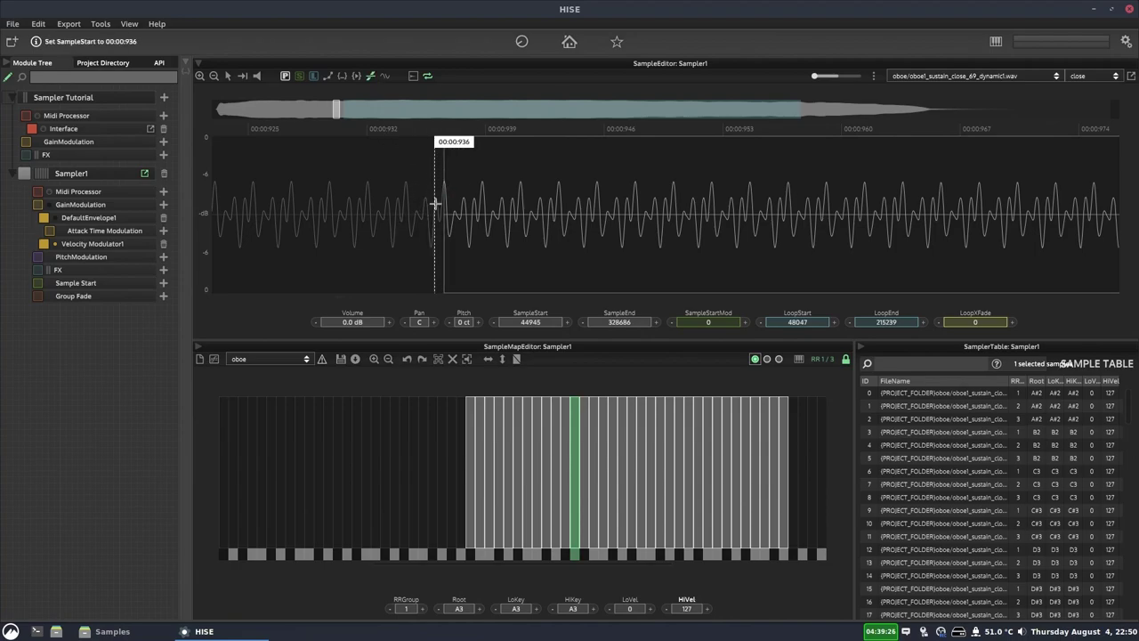
{"action": "left_click_drag", "start_coordinate": [446, 207], "coordinate": [357, 208]}
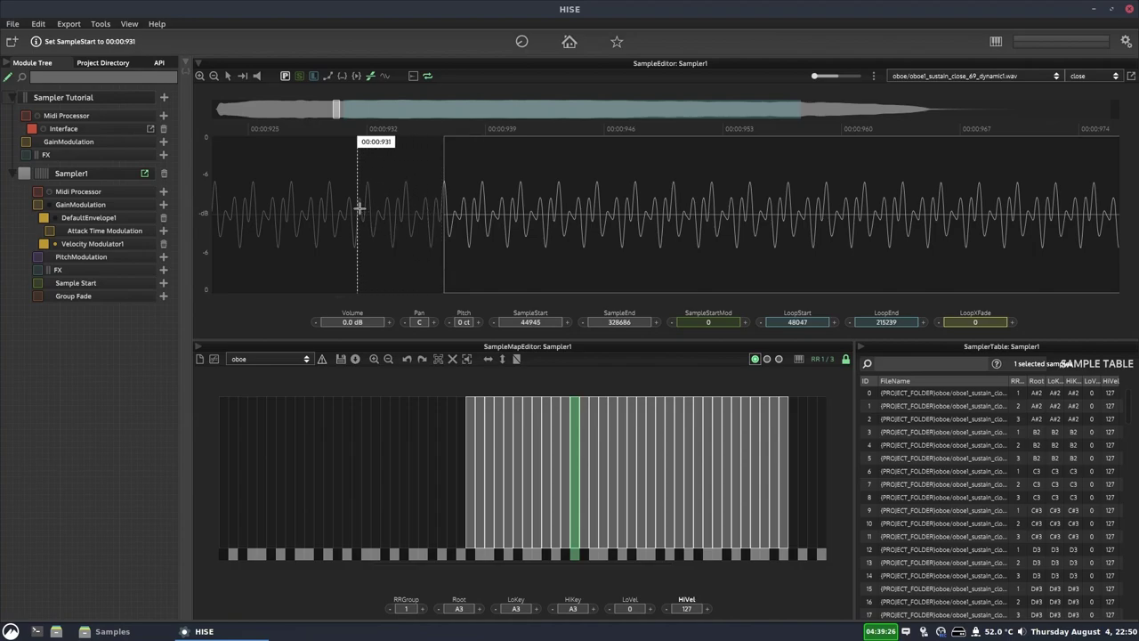
{"action": "left_click", "coordinate": [445, 211]}
{"action": "left_click_drag", "start_coordinate": [453, 218], "coordinate": [439, 221]}
{"action": "left_click", "coordinate": [442, 220]}
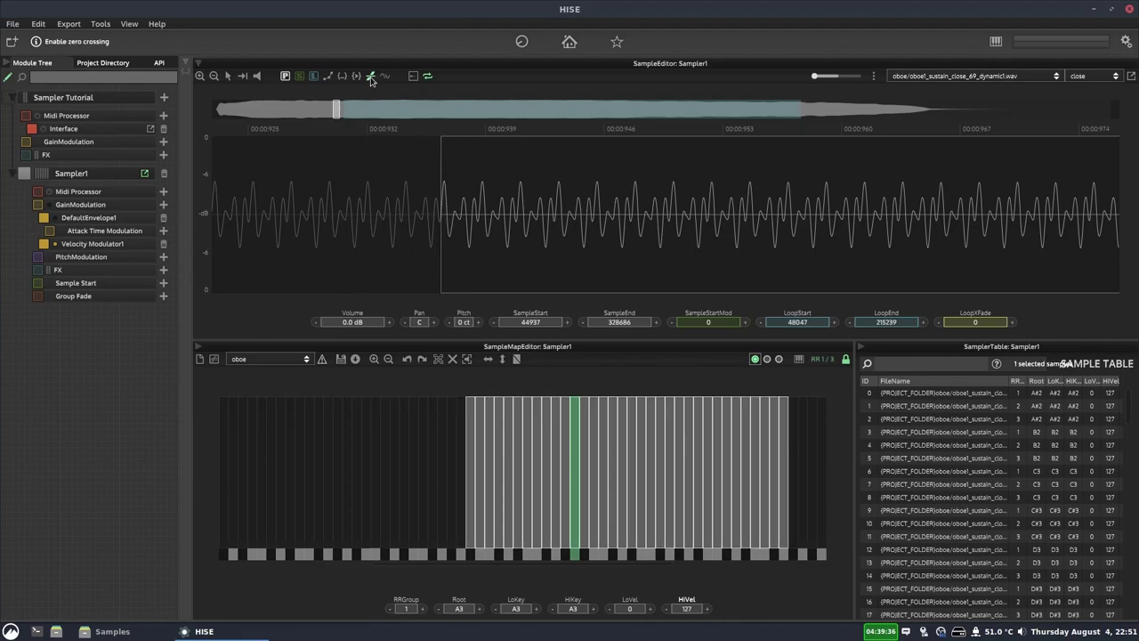
Move the A3 sample's start back to the beginning of the note, setting SampleStart to 1877
{"action": "mouse_move", "coordinate": [424, 212]}
{"action": "left_mouse_down"}
{"action": "mouse_move", "coordinate": [341, 222]}
{"action": "mouse_move", "coordinate": [437, 153]}
{"action": "mouse_move", "coordinate": [318, 153]}
{"action": "mouse_move", "coordinate": [319, 143]}
{"action": "mouse_move", "coordinate": [217, 110]}
{"action": "left_mouse_up"}
{"action": "scroll", "coordinate": [745, 206], "scroll_direction": "down", "scroll_amount": 10}
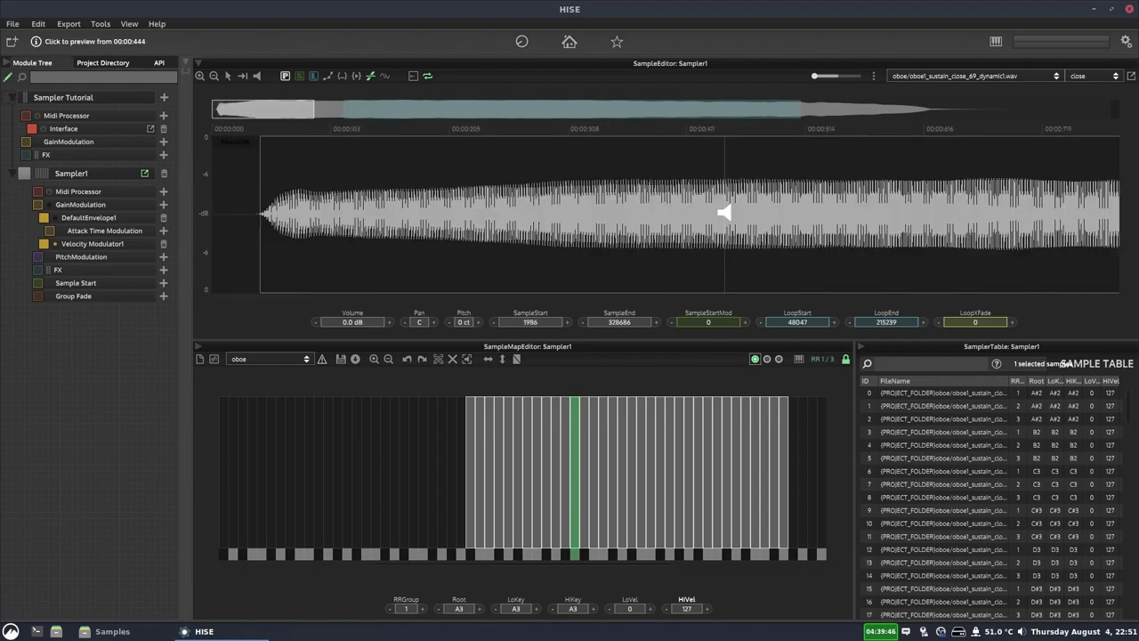
{"action": "scroll", "coordinate": [725, 212], "scroll_direction": "down", "scroll_amount": 3}
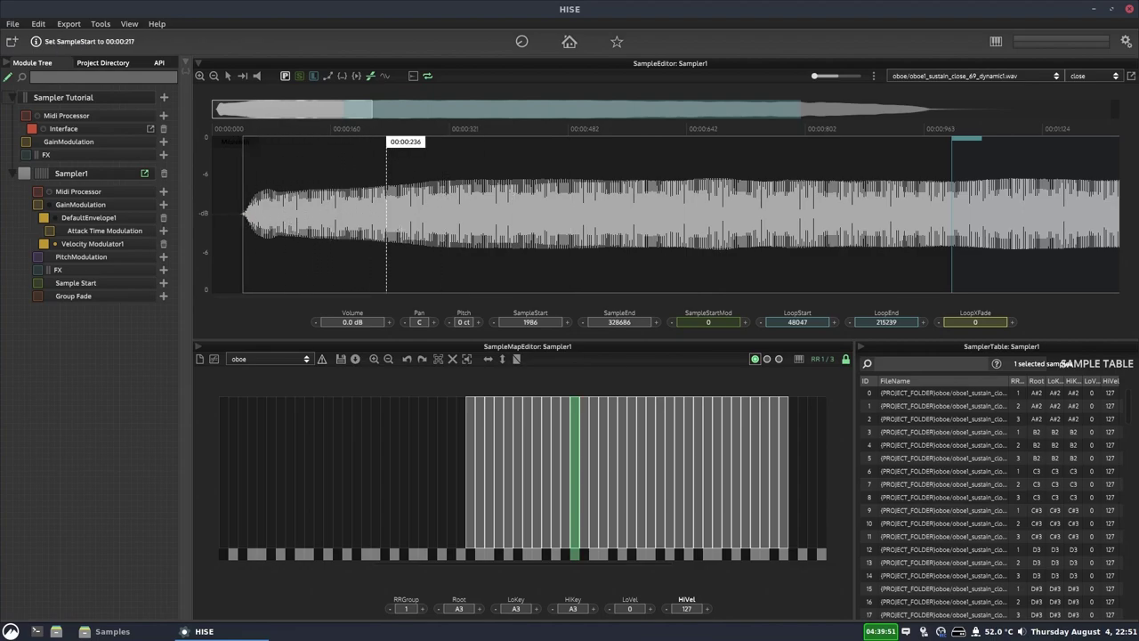
{"action": "scroll", "coordinate": [374, 210], "scroll_direction": "down", "scroll_amount": 4}
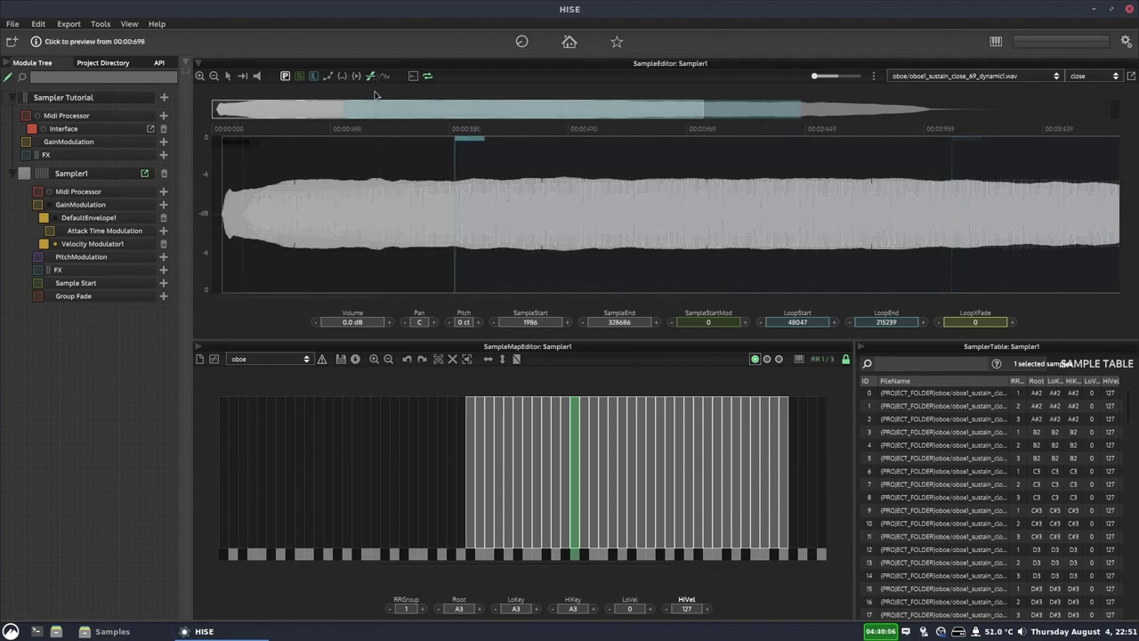
{"action": "left_click", "coordinate": [288, 213]}
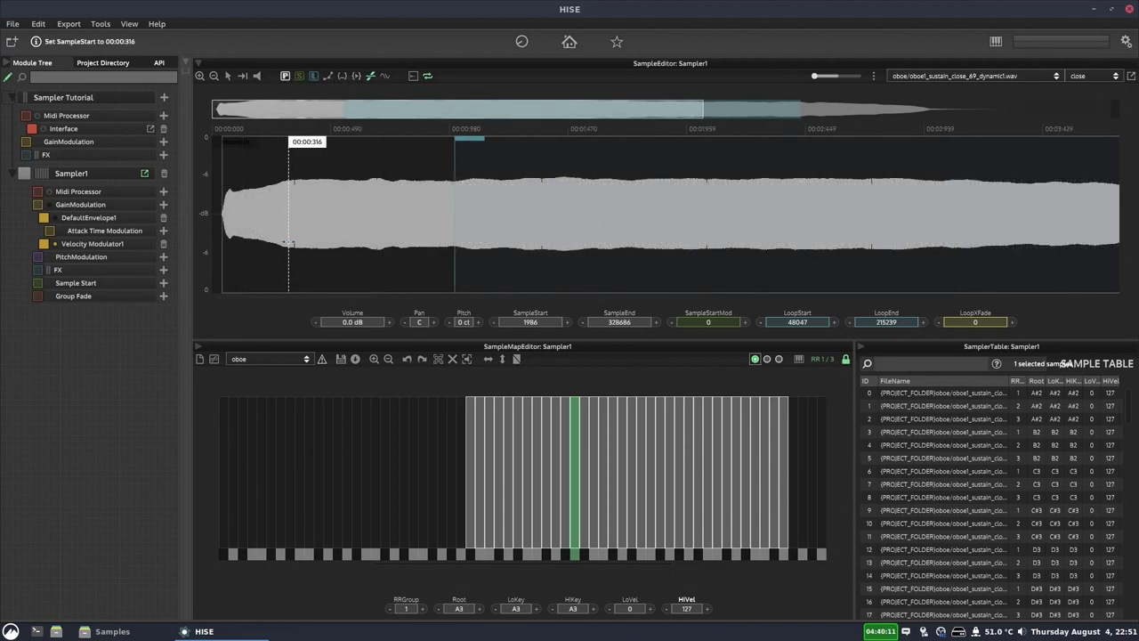
{"action": "left_click", "coordinate": [222, 218]}
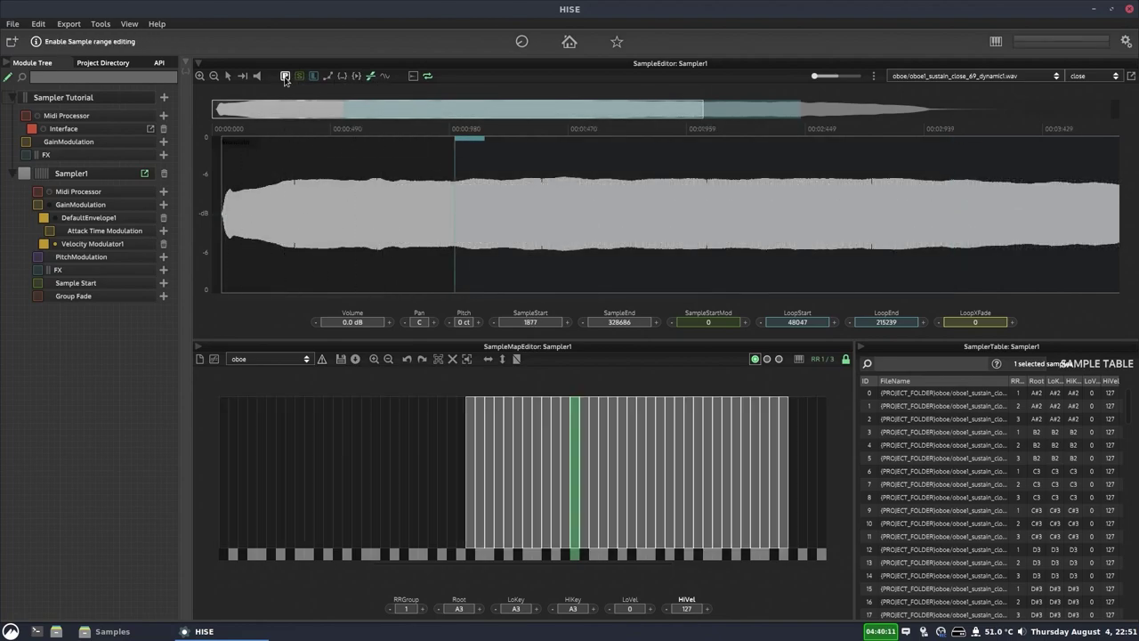
Enable SampleStartMod editing and set the A3 sample's start modulation range to about 14227, just past the attack
{"action": "left_click", "coordinate": [300, 76]}
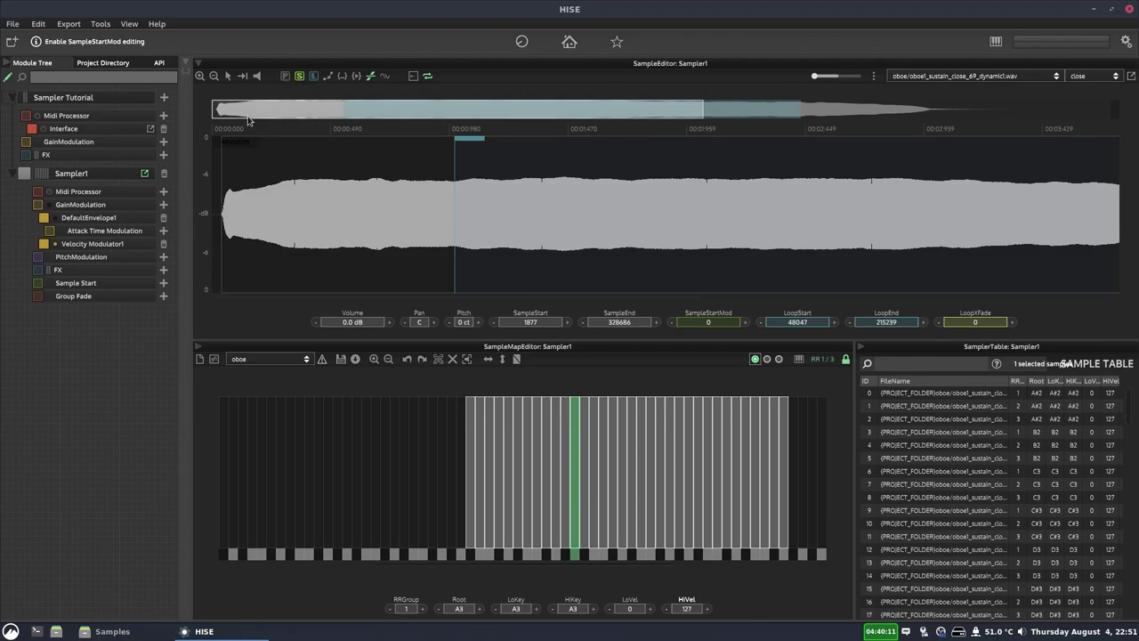
{"action": "left_click", "coordinate": [282, 188]}
{"action": "mouse_move", "coordinate": [698, 330]}
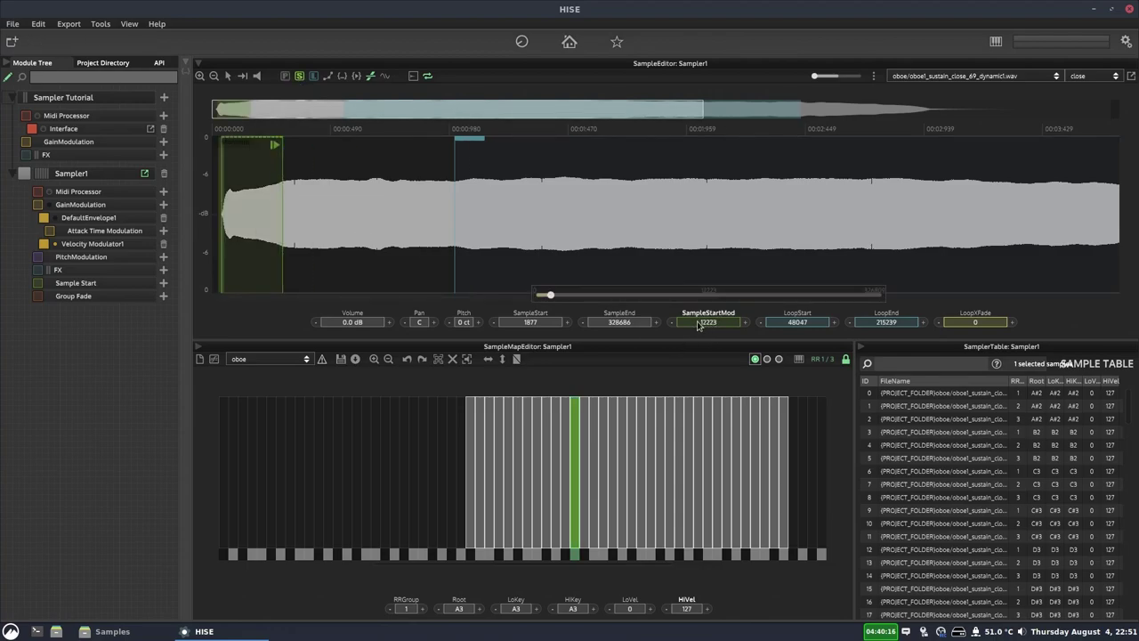
{"action": "left_click", "coordinate": [335, 205]}
{"action": "left_click", "coordinate": [292, 206]}
{"action": "scroll", "coordinate": [292, 206], "scroll_direction": "up", "scroll_amount": 3}
{"action": "scroll", "coordinate": [292, 206], "scroll_direction": "down", "scroll_amount": 5}
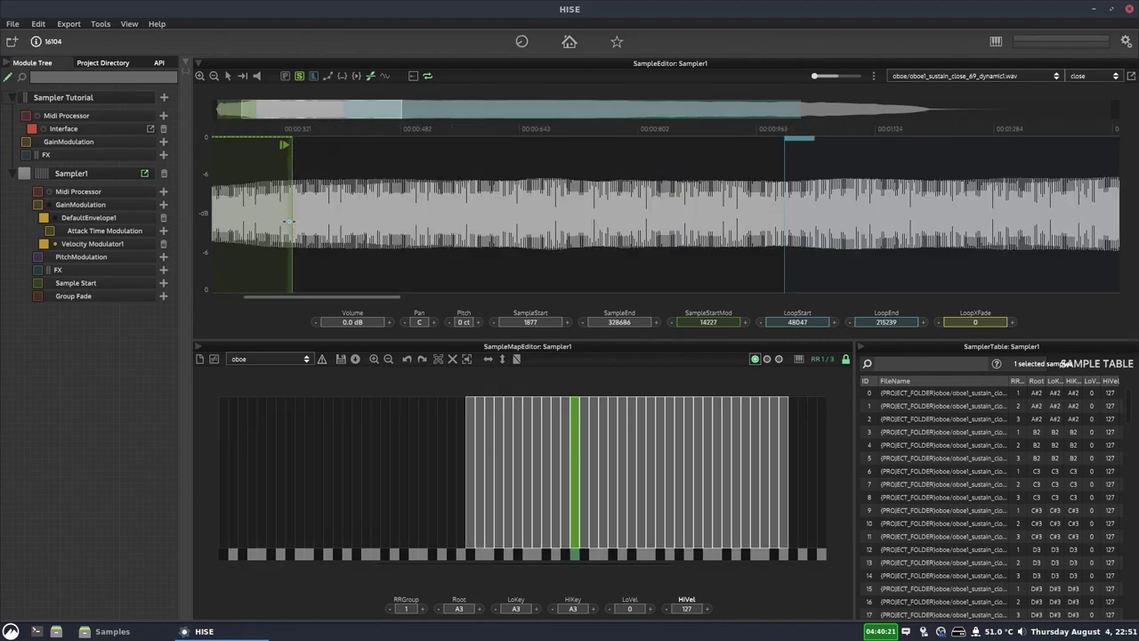
Enable loop editing and move the A3 sample's loop points to a LoopStart of about 39682 and a LoopEnd of about 158911
{"action": "left_click", "coordinate": [315, 77]}
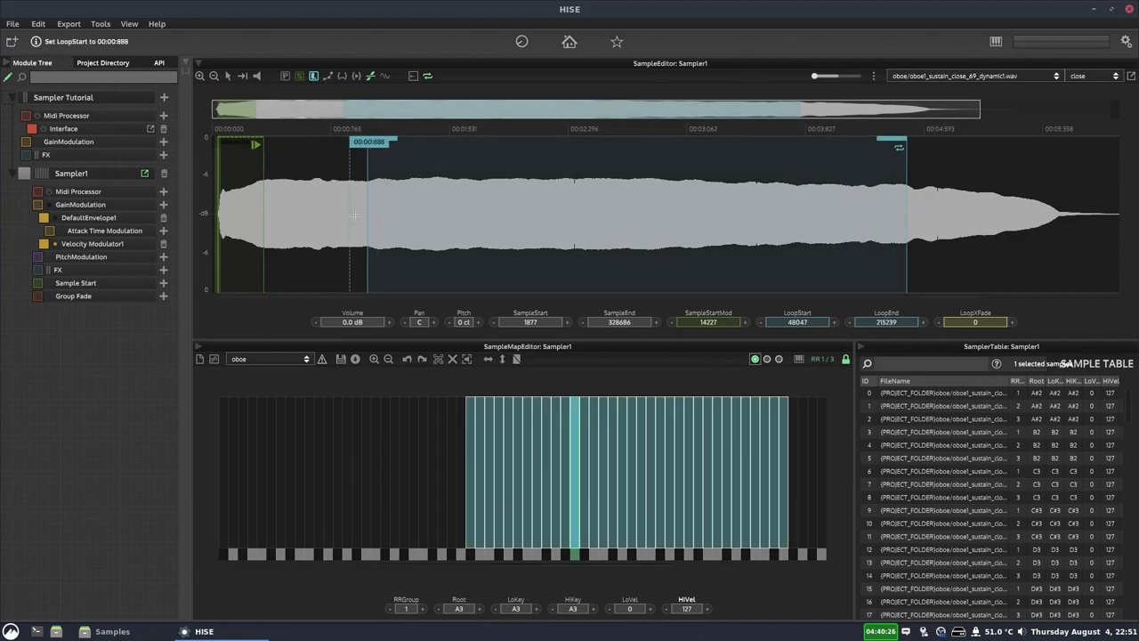
{"action": "left_click_drag", "start_coordinate": [340, 187], "coordinate": [334, 211]}
{"action": "left_click_drag", "start_coordinate": [801, 201], "coordinate": [366, 193]}
{"action": "left_click_drag", "start_coordinate": [439, 190], "coordinate": [724, 192]}
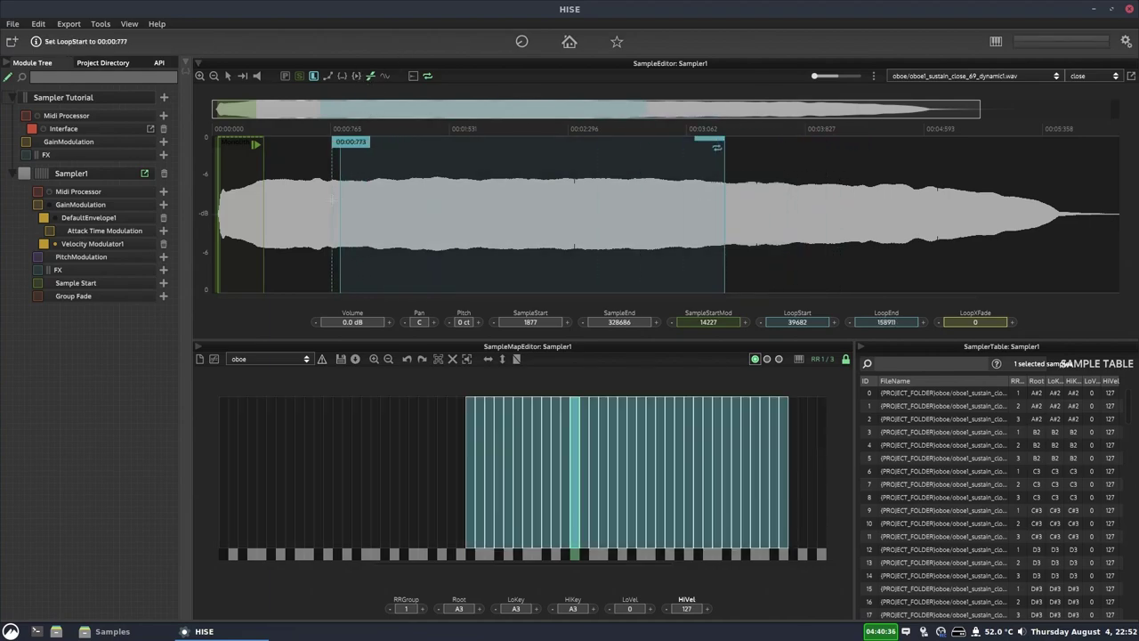
Move the A3 sample's LoopStart to 49595, and in play-area editing set SampleStart to 11941 and SampleEnd to 206117
{"action": "left_click_drag", "start_coordinate": [340, 196], "coordinate": [372, 196]}
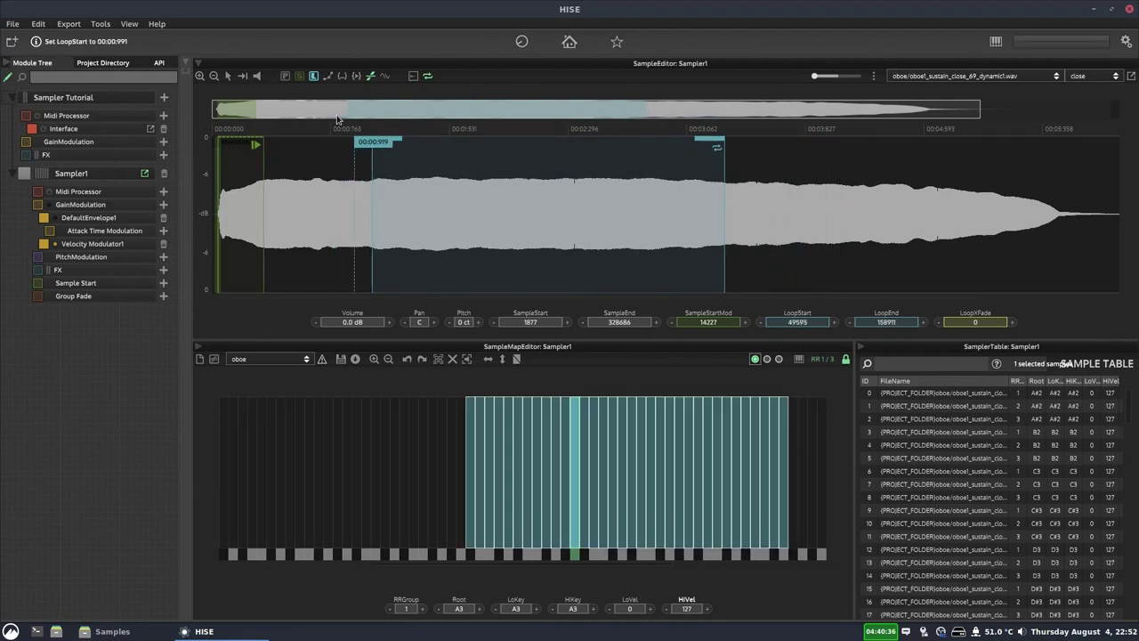
{"action": "left_click", "coordinate": [286, 75]}
{"action": "left_click_drag", "start_coordinate": [219, 191], "coordinate": [249, 187]}
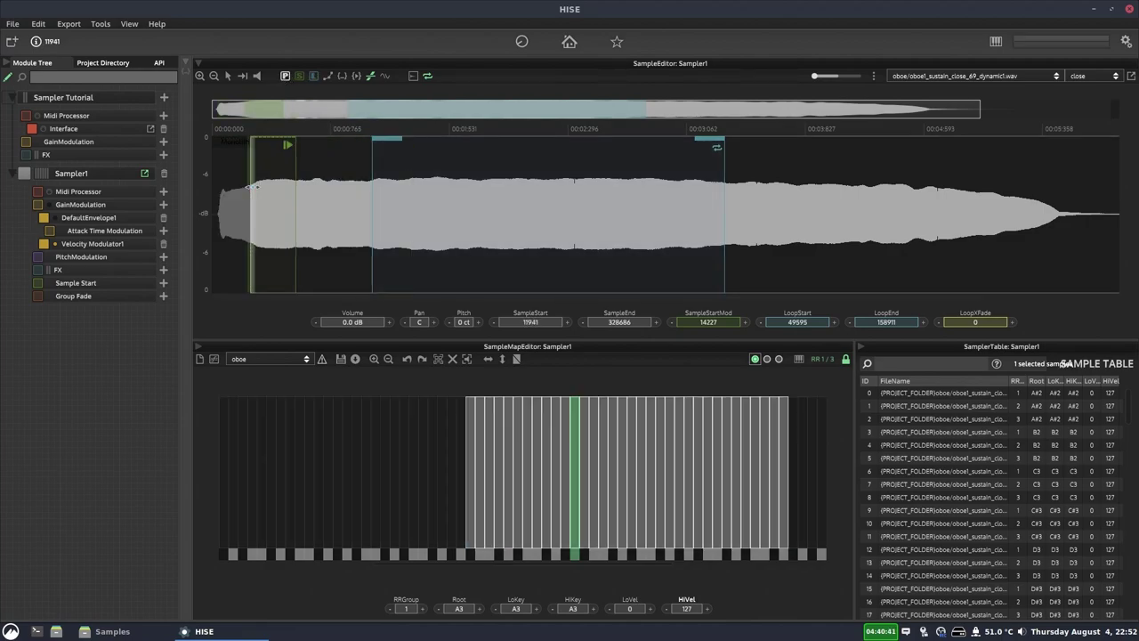
{"action": "right_click", "coordinate": [846, 205]}
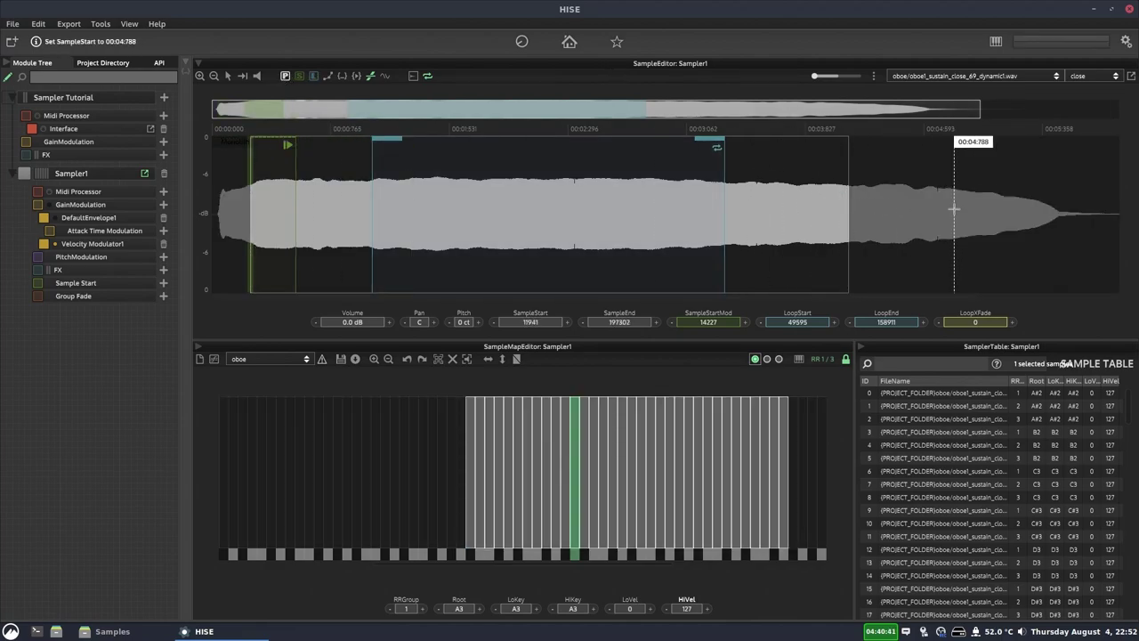
{"action": "right_click", "coordinate": [877, 205]}
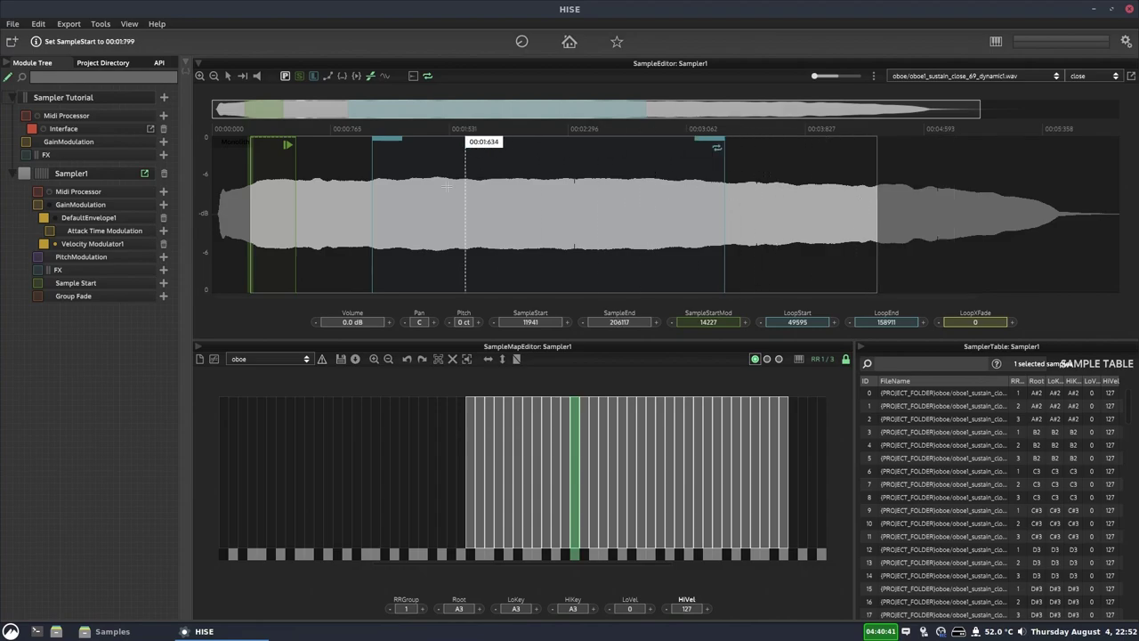
Widen the A3 sample's play area to a SampleStart of 1475 and a SampleEnd of 280329, and return to loop editing
{"action": "left_click", "coordinate": [312, 156]}
{"action": "right_click", "coordinate": [815, 209]}
{"action": "right_click", "coordinate": [953, 209]}
{"action": "right_click", "coordinate": [991, 211]}
{"action": "right_click", "coordinate": [949, 211]}
{"action": "right_click", "coordinate": [1126, 220]}
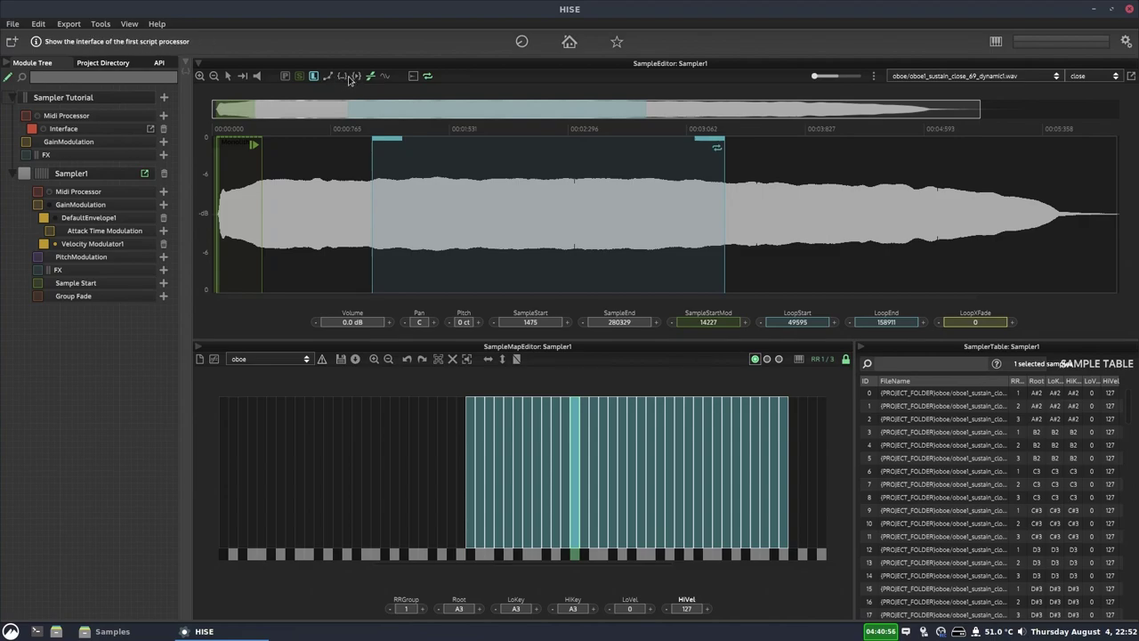
Set the A3 sample's loop from LoopStart 37846 to LoopEnd 172867 and give it a loop crossfade of 12692
{"action": "left_click", "coordinate": [335, 160]}
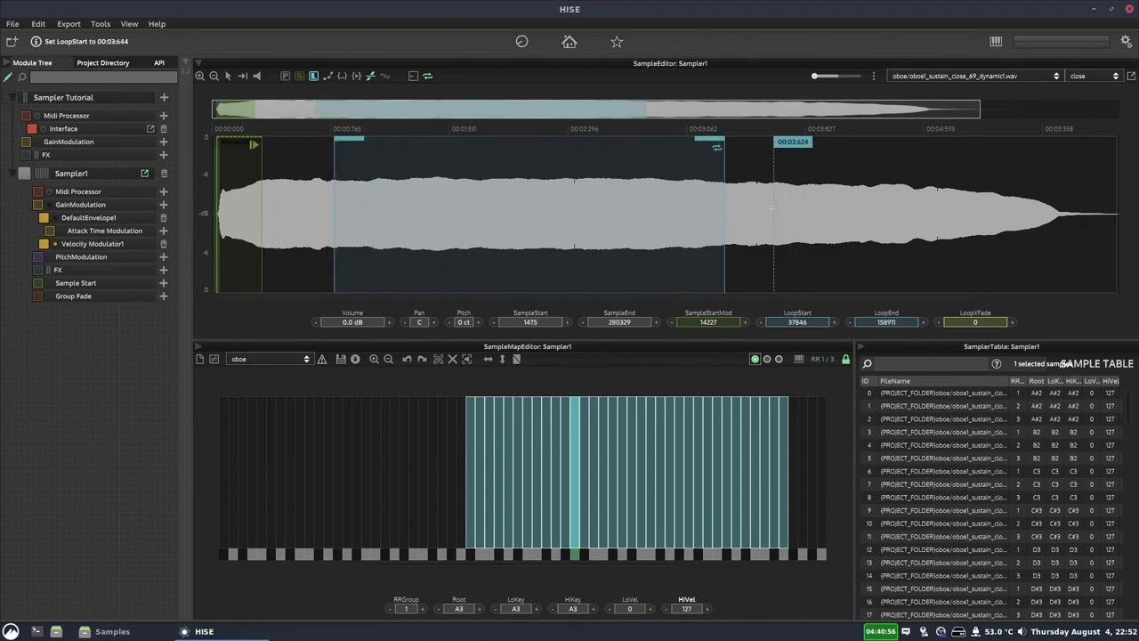
{"action": "right_click", "coordinate": [770, 210]}
{"action": "mouse_move", "coordinate": [977, 329]}
{"action": "left_click_drag", "start_coordinate": [867, 301], "coordinate": [924, 295]}
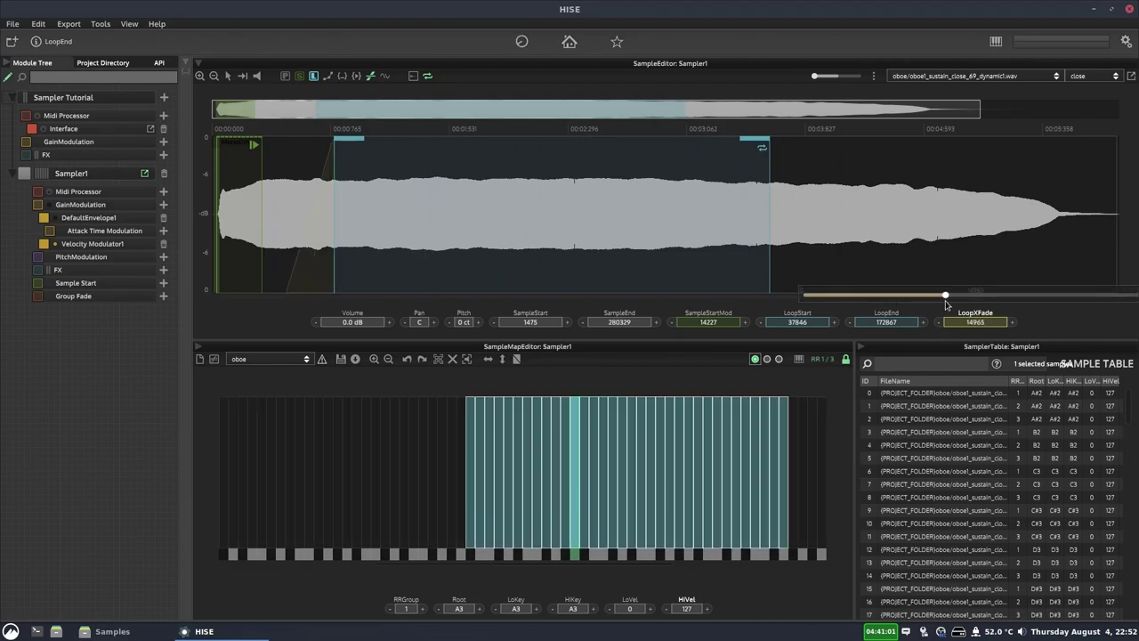
Search for the A3 sample's best loop point in a magnified Loop Finder waveform, and raise LoopXFade to 14271
{"action": "left_click", "coordinate": [372, 77]}
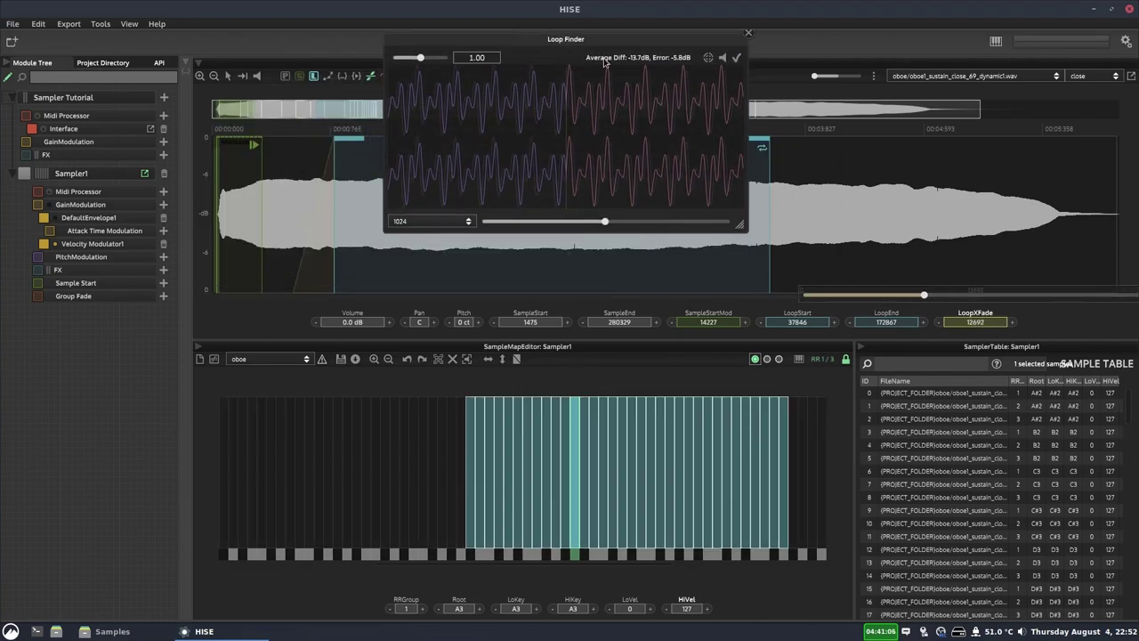
{"action": "left_click_drag", "start_coordinate": [605, 224], "coordinate": [534, 222]}
{"action": "left_click_drag", "start_coordinate": [570, 152], "coordinate": [404, 183]}
{"action": "left_click_drag", "start_coordinate": [472, 142], "coordinate": [547, 100]}
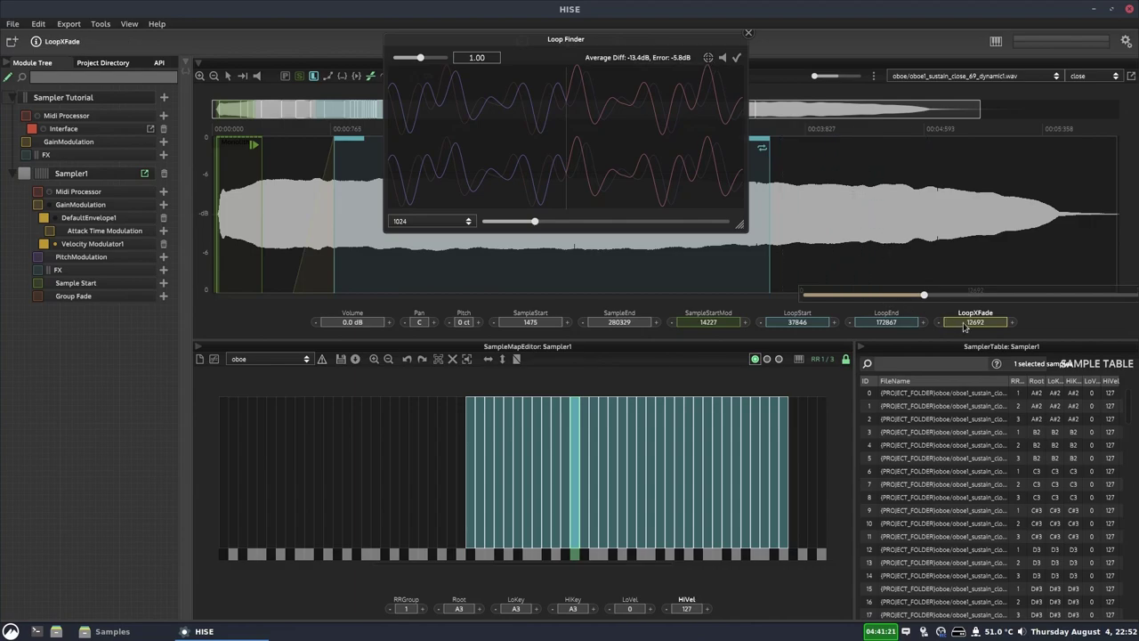
{"action": "left_click", "coordinate": [709, 58]}
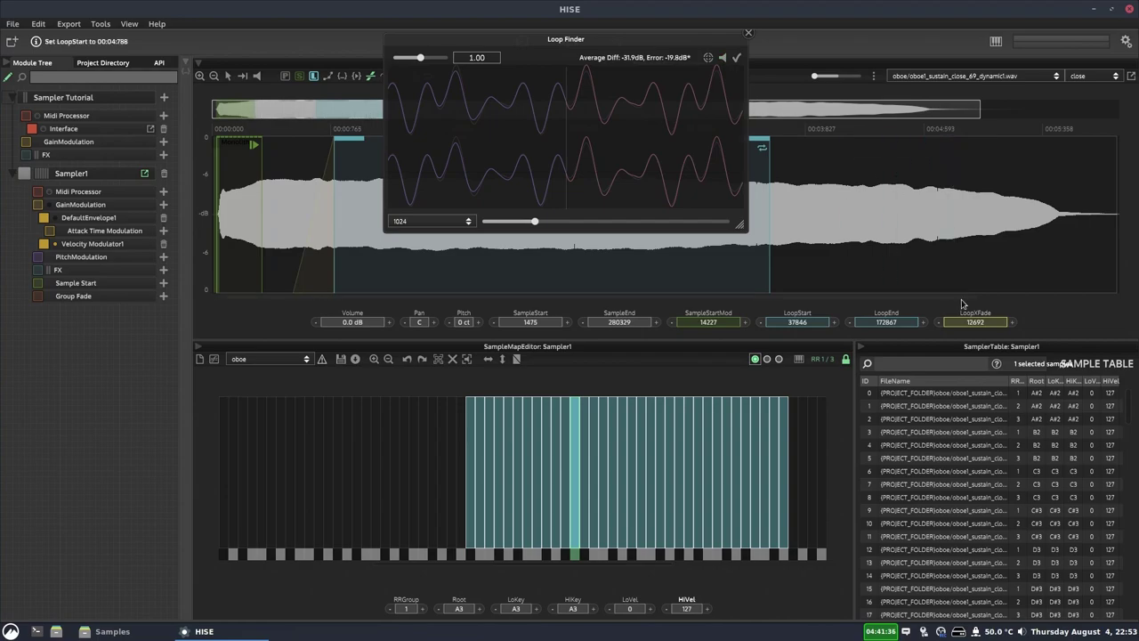
{"action": "left_click", "coordinate": [986, 323]}
{"action": "left_click_drag", "start_coordinate": [909, 298], "coordinate": [938, 295]}
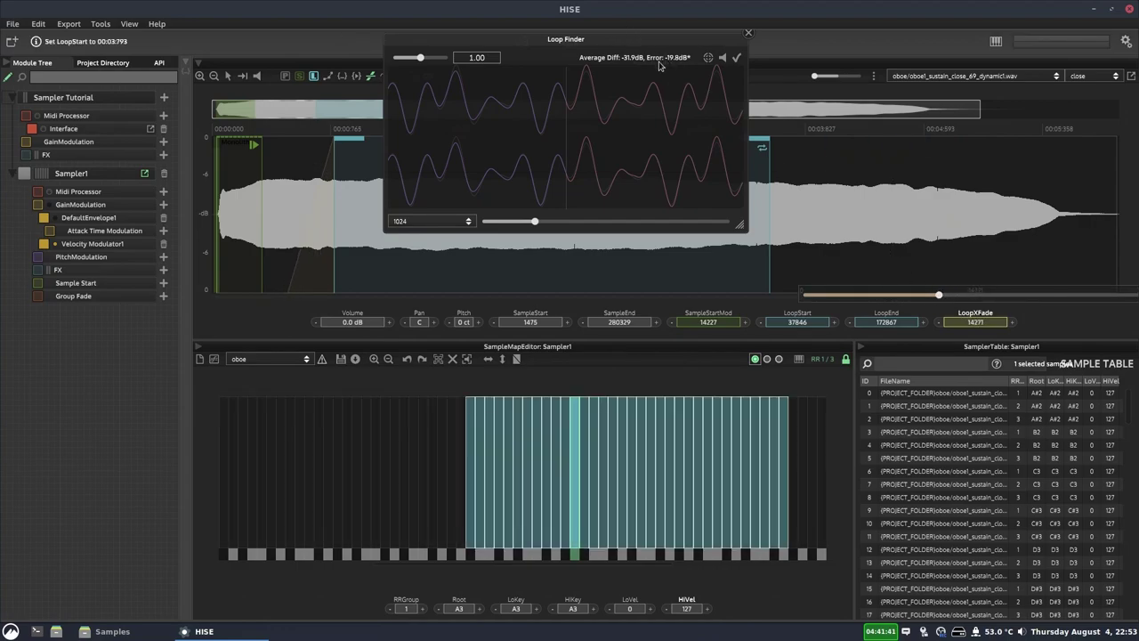
Shift the waveforms in the Loop Finder and search for the best loop point again from each new position
{"action": "left_click_drag", "start_coordinate": [646, 139], "coordinate": [535, 133]}
{"action": "left_click", "coordinate": [708, 57]}
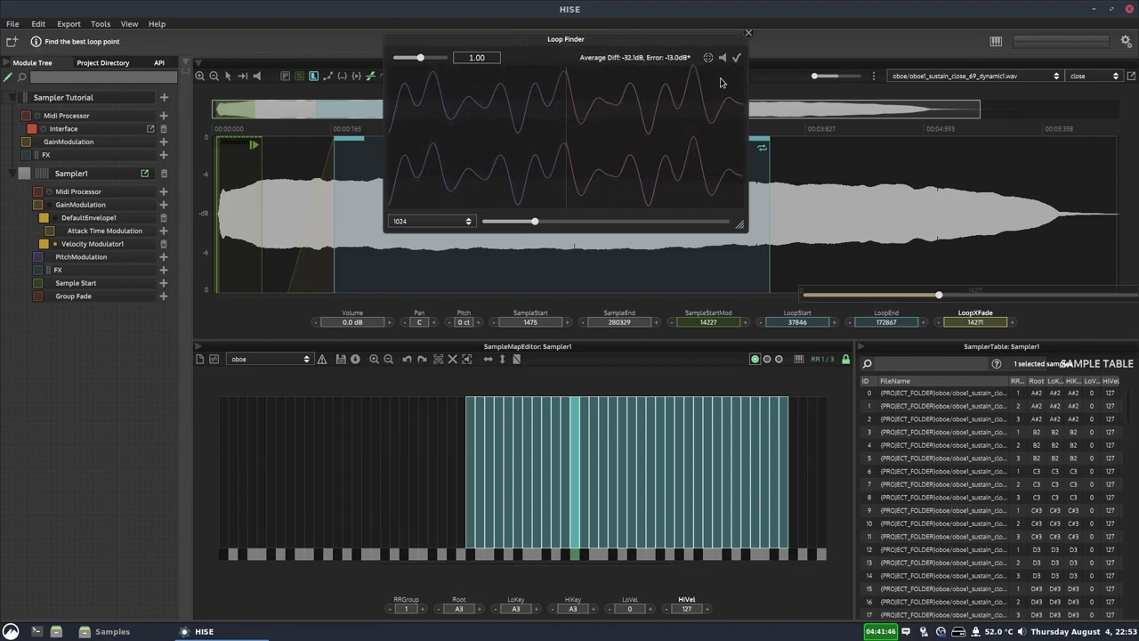
{"action": "left_click_drag", "start_coordinate": [703, 116], "coordinate": [291, 101]}
{"action": "left_click_drag", "start_coordinate": [463, 123], "coordinate": [589, 134]}
{"action": "left_click", "coordinate": [708, 57]}
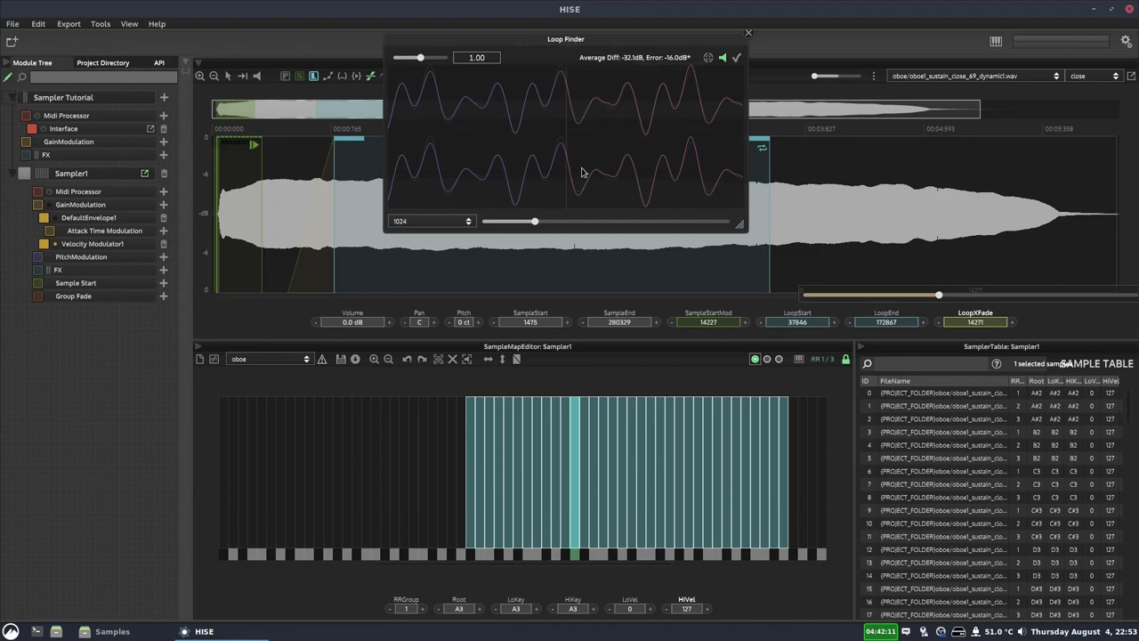
Try the 8192 size in the Loop Finder, return to 1024 and apply the found loop points to the A3 sample
{"action": "left_click_drag", "start_coordinate": [535, 222], "coordinate": [559, 223]}
{"action": "left_click", "coordinate": [440, 221]}
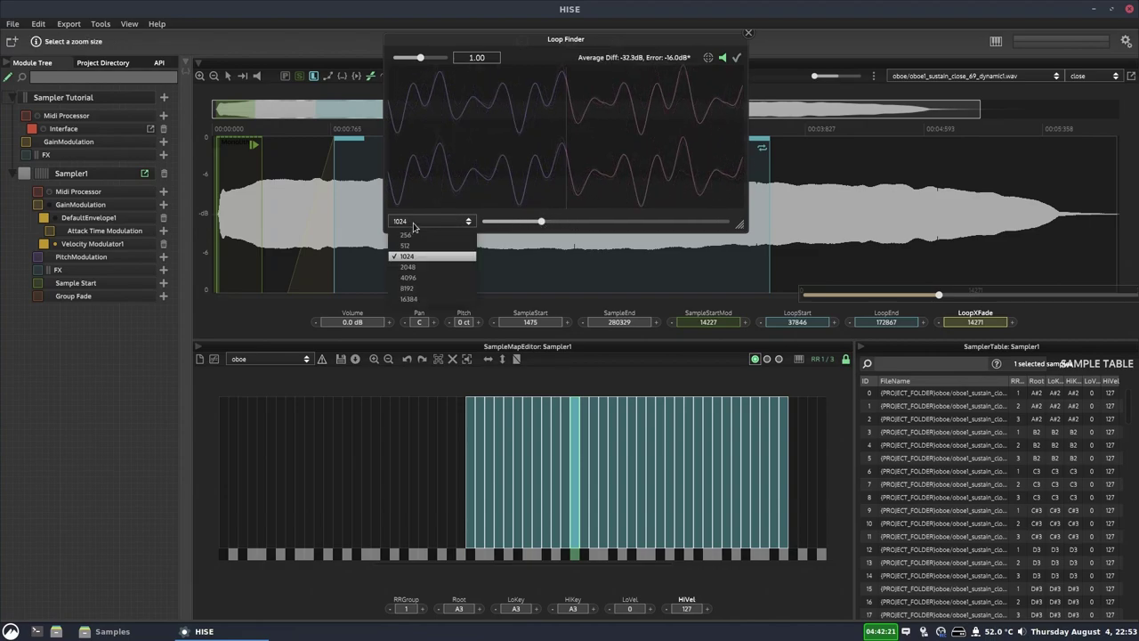
{"action": "left_click", "coordinate": [407, 288]}
{"action": "left_click", "coordinate": [444, 221]}
{"action": "left_click", "coordinate": [411, 258]}
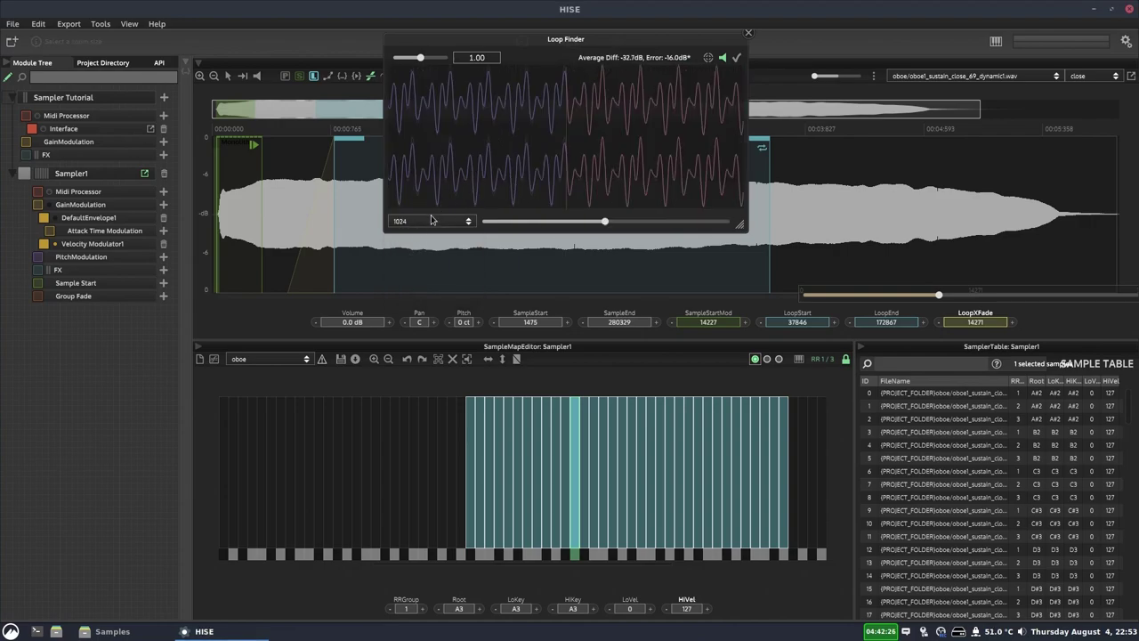
{"action": "left_click_drag", "start_coordinate": [608, 222], "coordinate": [553, 221]}
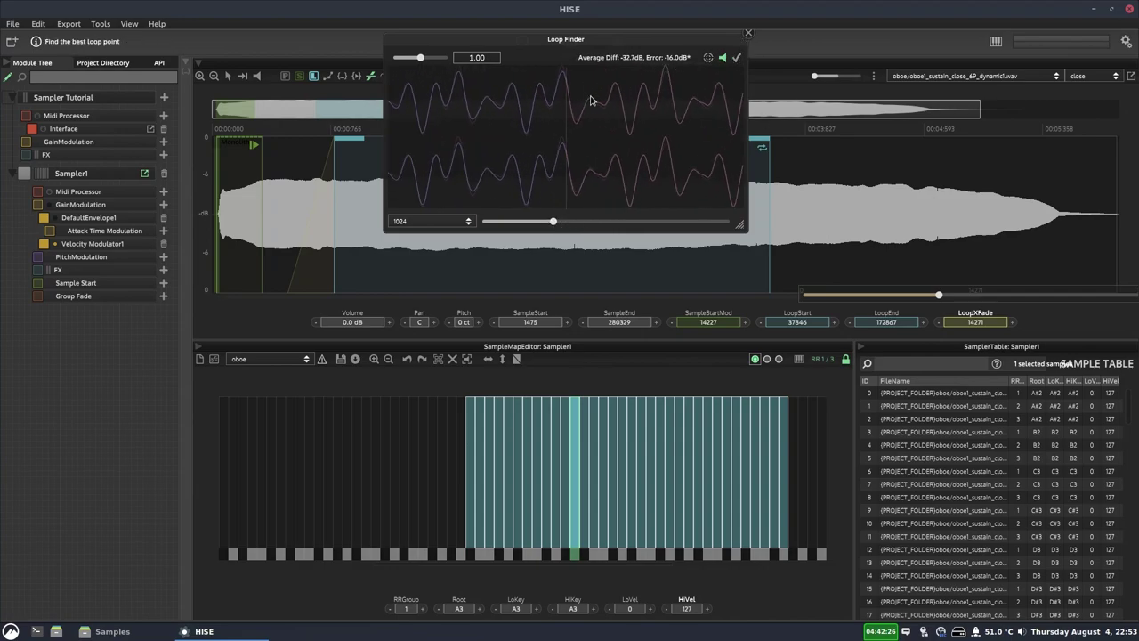
{"action": "left_click", "coordinate": [736, 58]}
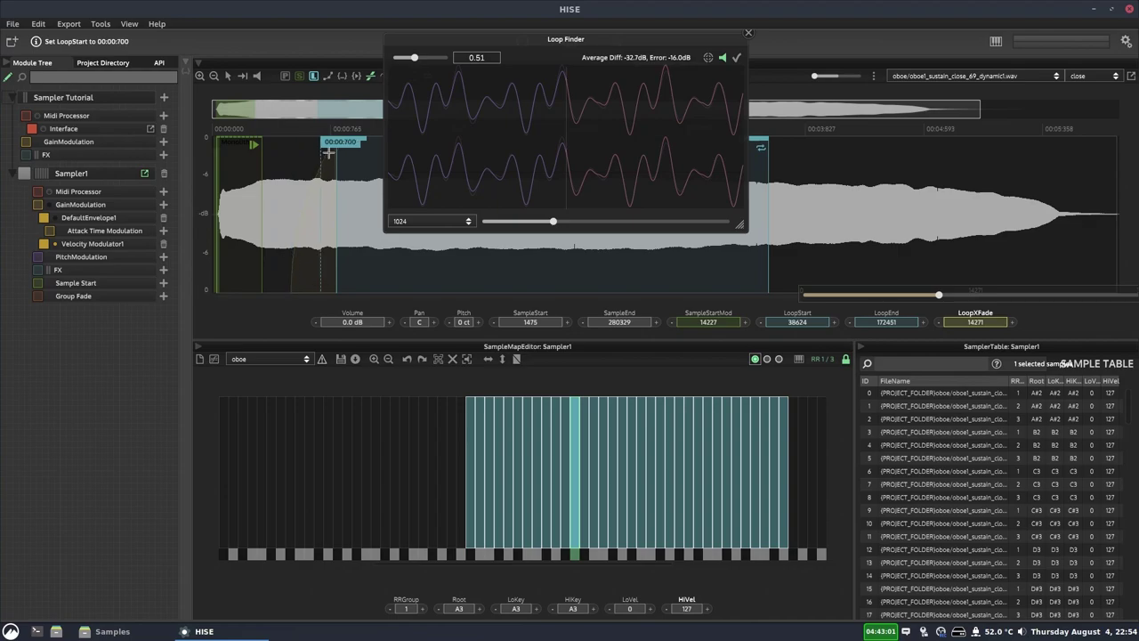
Preview the spectrogram blended over the waveform, return to the plain waveform and lower the A3 sample's volume to -24.0 dB
{"action": "left_click_drag", "start_coordinate": [815, 77], "coordinate": [791, 79]}
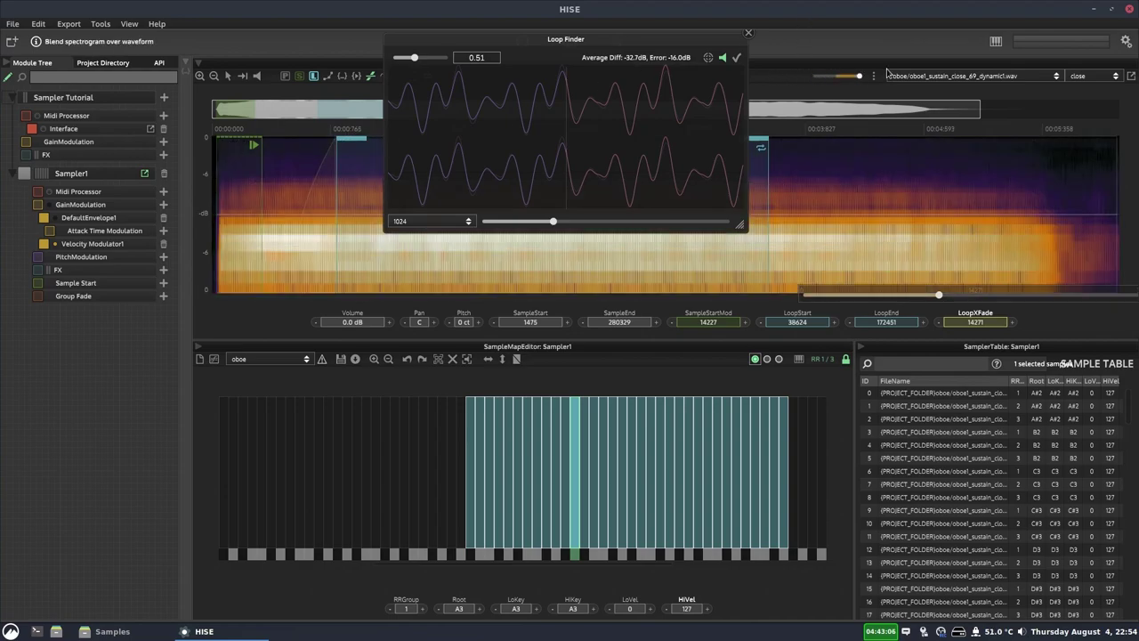
{"action": "left_click_drag", "start_coordinate": [467, 301], "coordinate": [402, 295]}
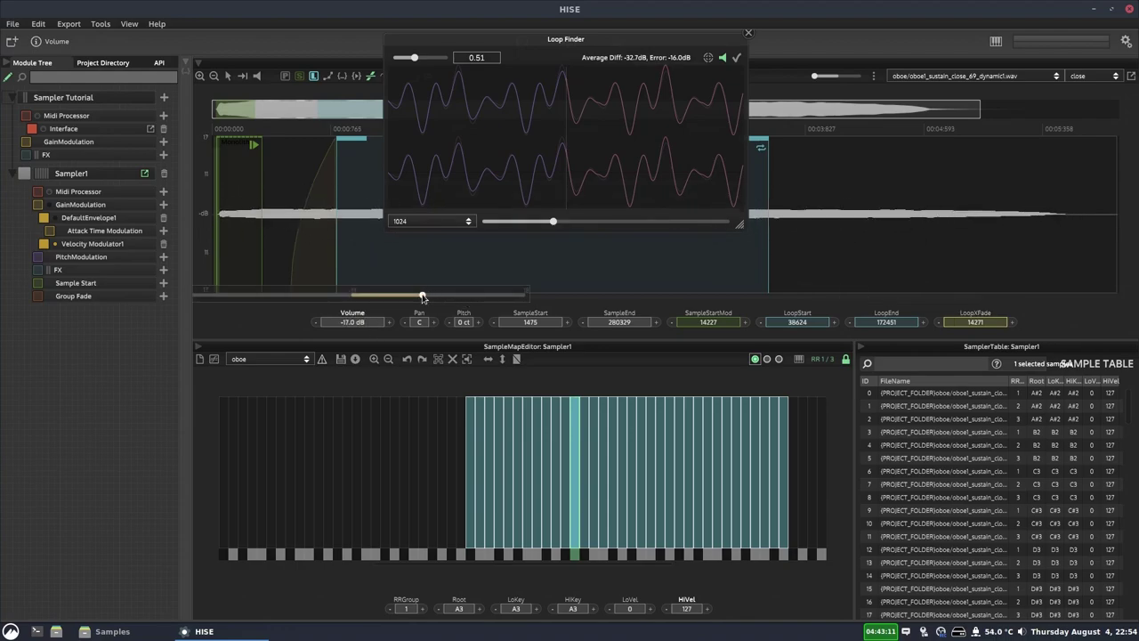
Adjust the crossfade gamma in the Loop Finder, settle on 0.77 and close the Loop Finder
{"action": "mouse_move", "coordinate": [329, 140]}
{"action": "left_mouse_down"}
{"action": "mouse_move", "coordinate": [285, 231]}
{"action": "mouse_move", "coordinate": [285, 261]}
{"action": "mouse_move", "coordinate": [329, 159]}
{"action": "mouse_move", "coordinate": [310, 184]}
{"action": "mouse_move", "coordinate": [291, 285]}
{"action": "mouse_move", "coordinate": [273, 269]}
{"action": "mouse_move", "coordinate": [300, 224]}
{"action": "mouse_move", "coordinate": [336, 218]}
{"action": "left_mouse_up"}
{"action": "mouse_move", "coordinate": [753, 181]}
{"action": "left_mouse_down"}
{"action": "mouse_move", "coordinate": [764, 148]}
{"action": "mouse_move", "coordinate": [801, 152]}
{"action": "mouse_move", "coordinate": [841, 278]}
{"action": "mouse_move", "coordinate": [819, 203]}
{"action": "mouse_move", "coordinate": [828, 184]}
{"action": "left_mouse_up"}
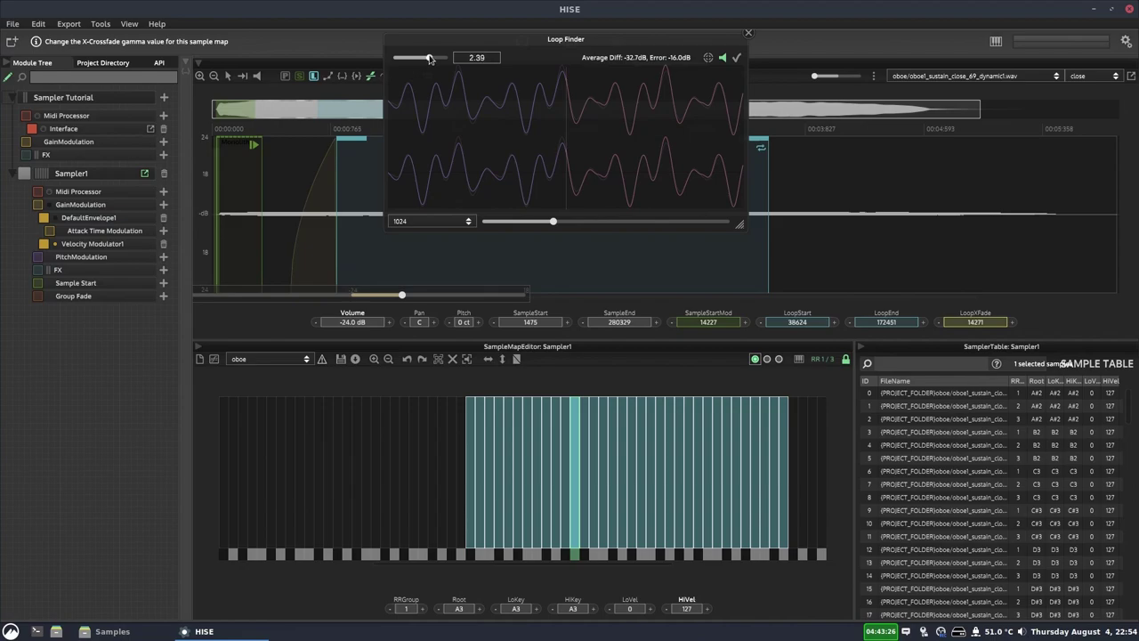
{"action": "mouse_move", "coordinate": [423, 182]}
{"action": "left_mouse_down"}
{"action": "mouse_move", "coordinate": [318, 204]}
{"action": "mouse_move", "coordinate": [318, 259]}
{"action": "left_mouse_up"}
{"action": "left_click_drag", "start_coordinate": [427, 134], "coordinate": [322, 185]}
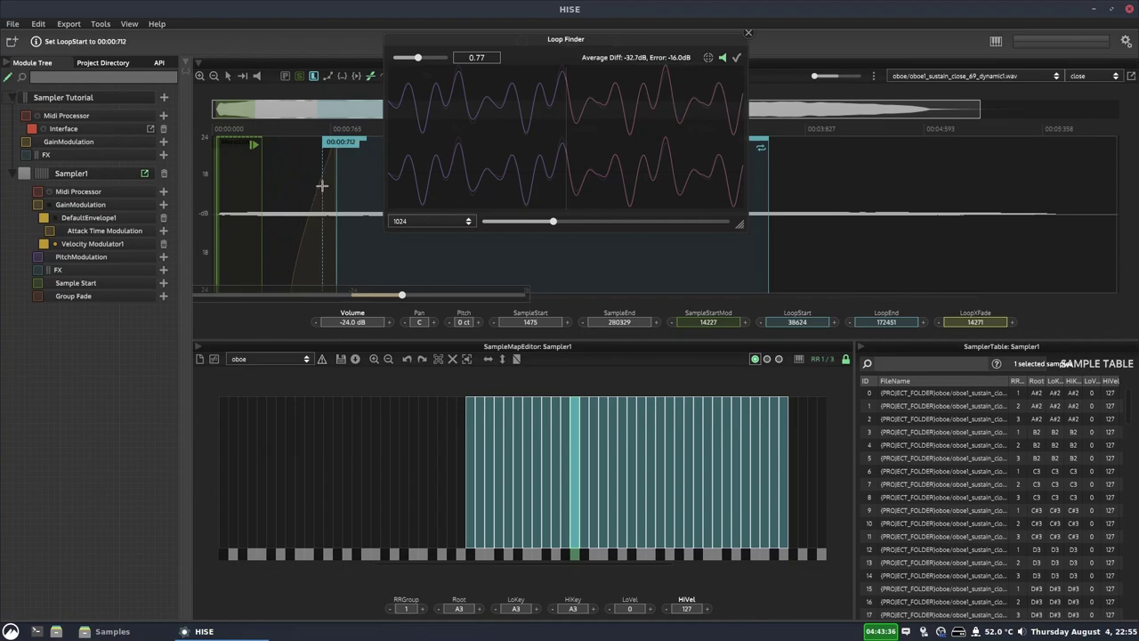
{"action": "left_click_drag", "start_coordinate": [330, 282], "coordinate": [322, 514]}
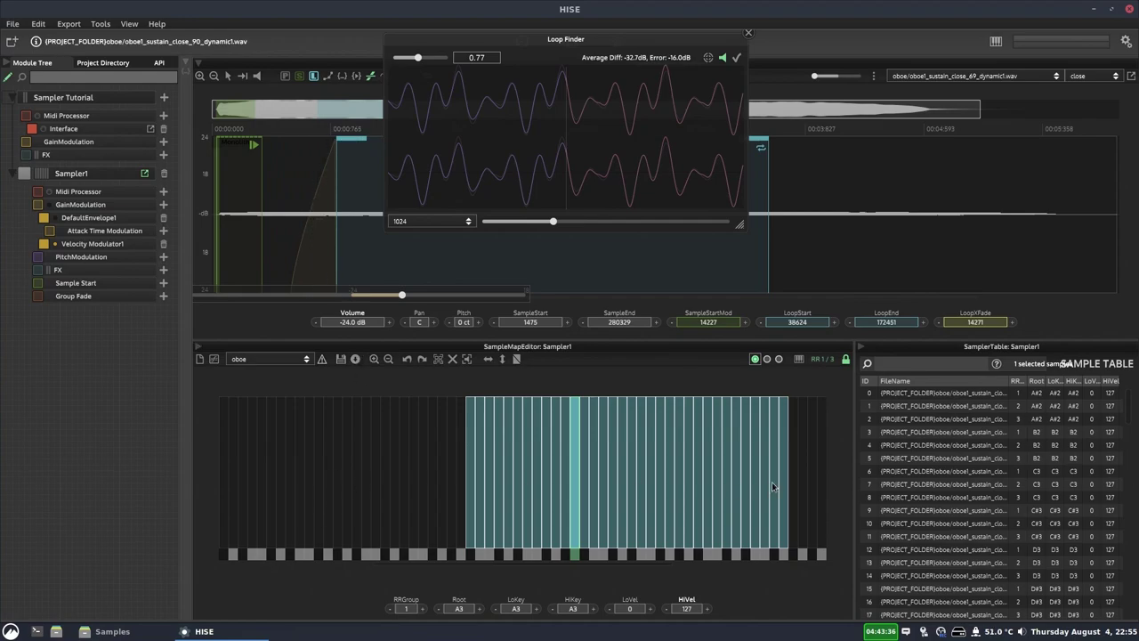
{"action": "left_click", "coordinate": [747, 33]}
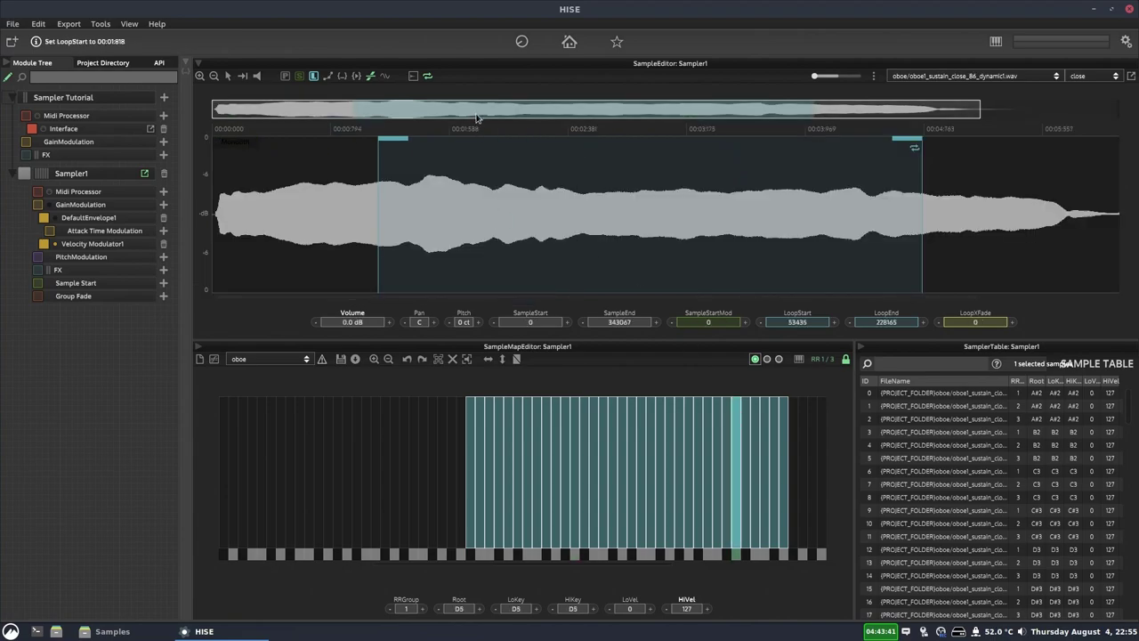
Set the D5 sample's loop crossfade to 17348 and inspect the sample map's crossfade gamma in the Loop Finder
{"action": "left_click", "coordinate": [916, 294]}
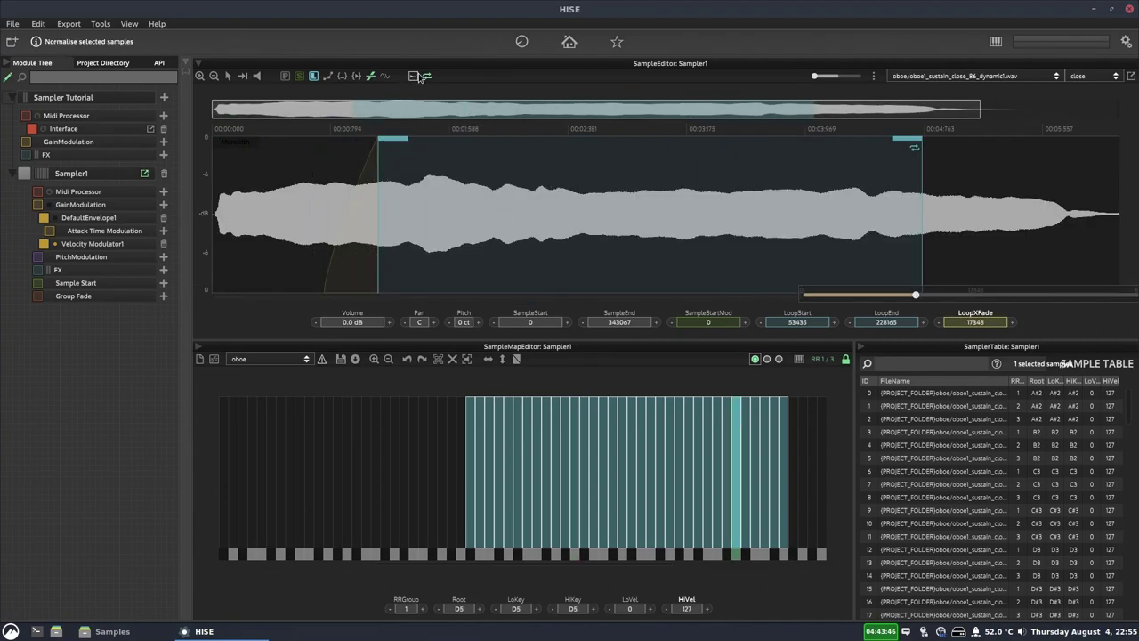
{"action": "left_click", "coordinate": [386, 78]}
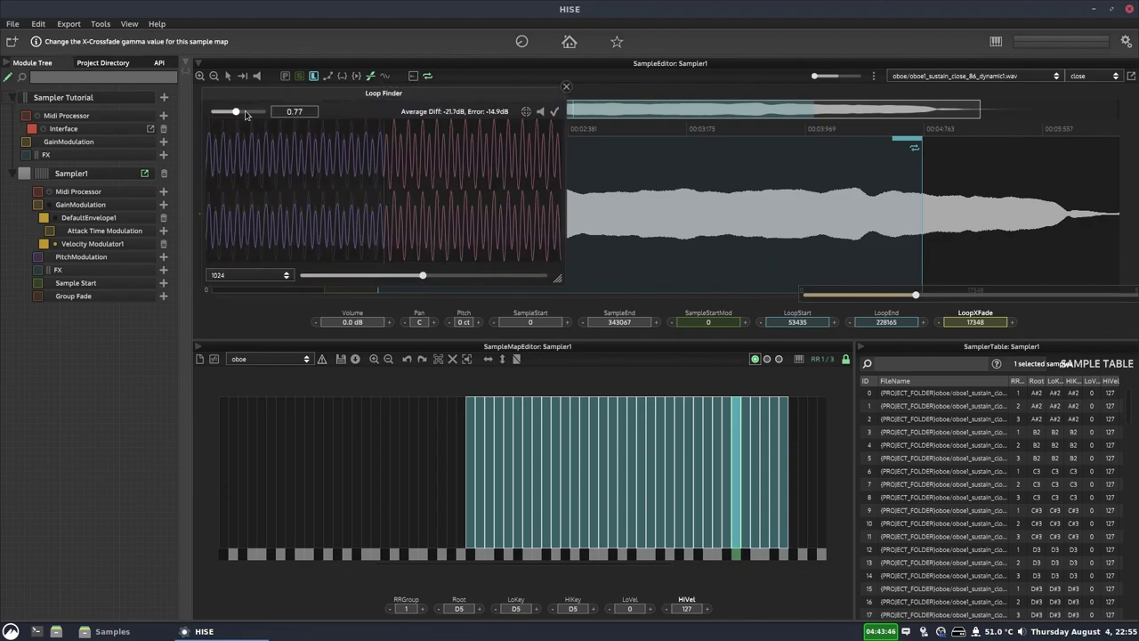
{"action": "left_click_drag", "start_coordinate": [307, 94], "coordinate": [570, 65]}
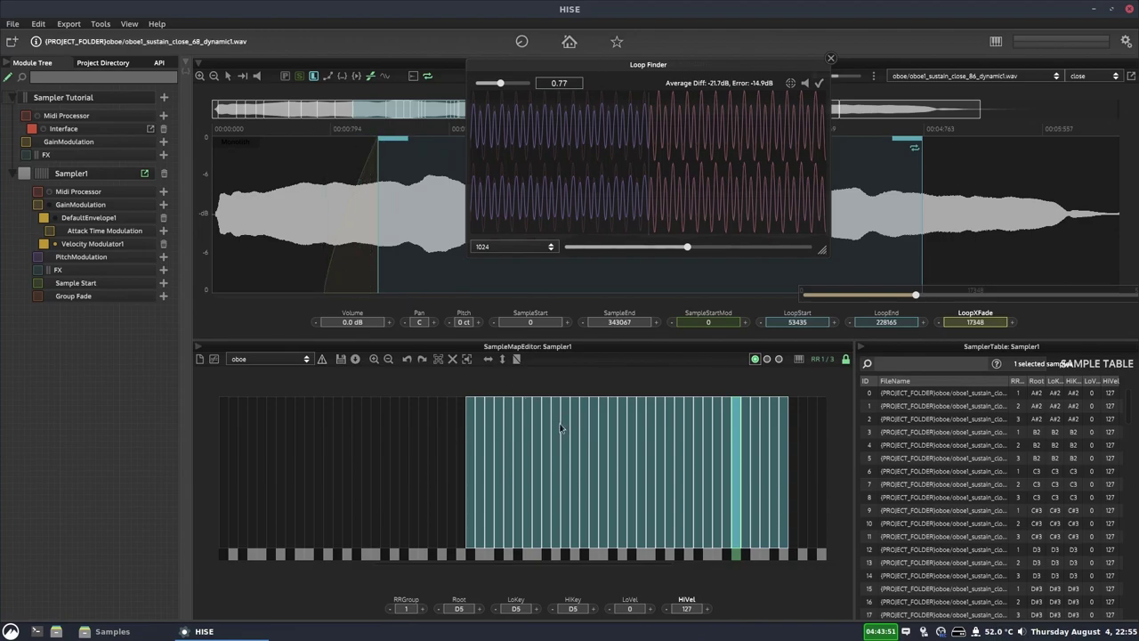
{"action": "key", "text": "Escape"}
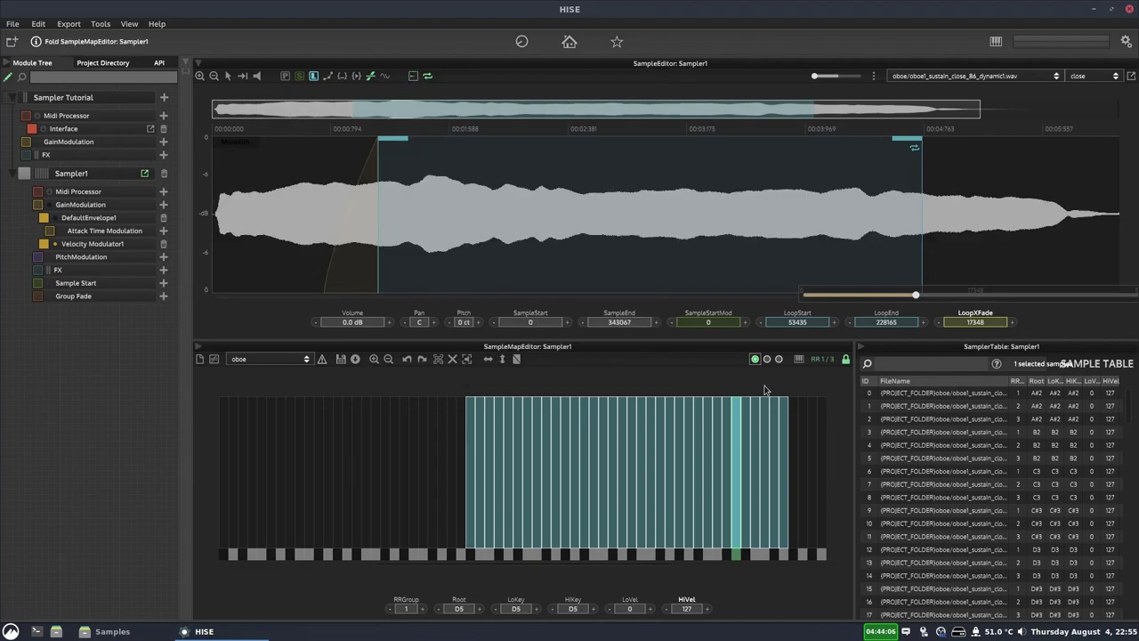
Select all samples in the displayed round-robin group, try normalising them, turn normalisation off again and clear the selection
{"action": "left_click_drag", "start_coordinate": [805, 397], "coordinate": [395, 504]}
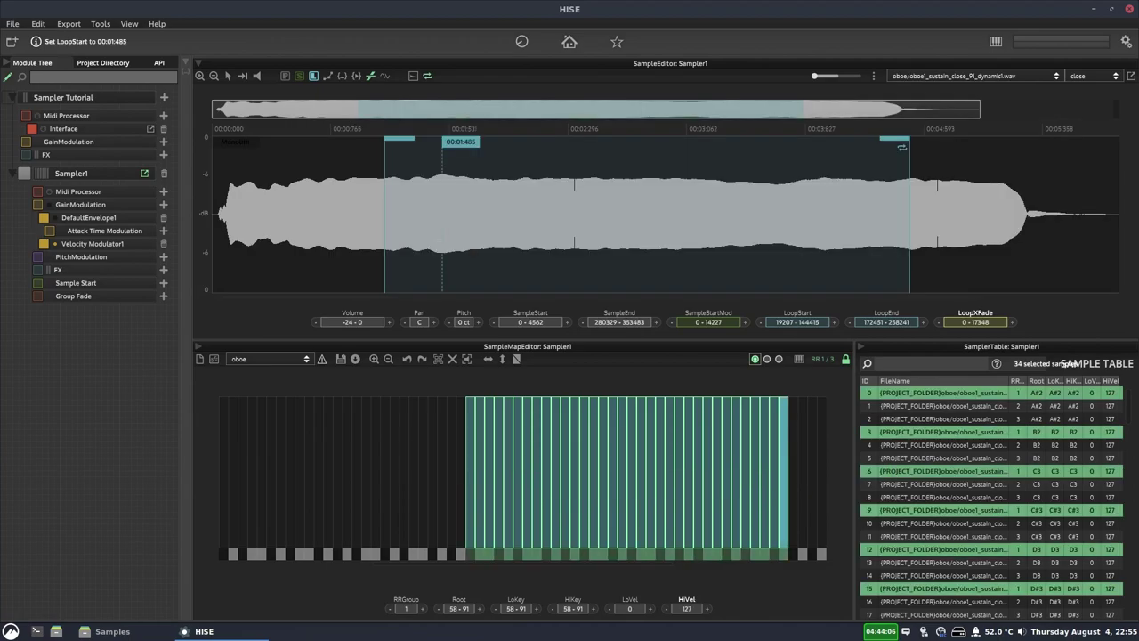
{"action": "left_click", "coordinate": [414, 76]}
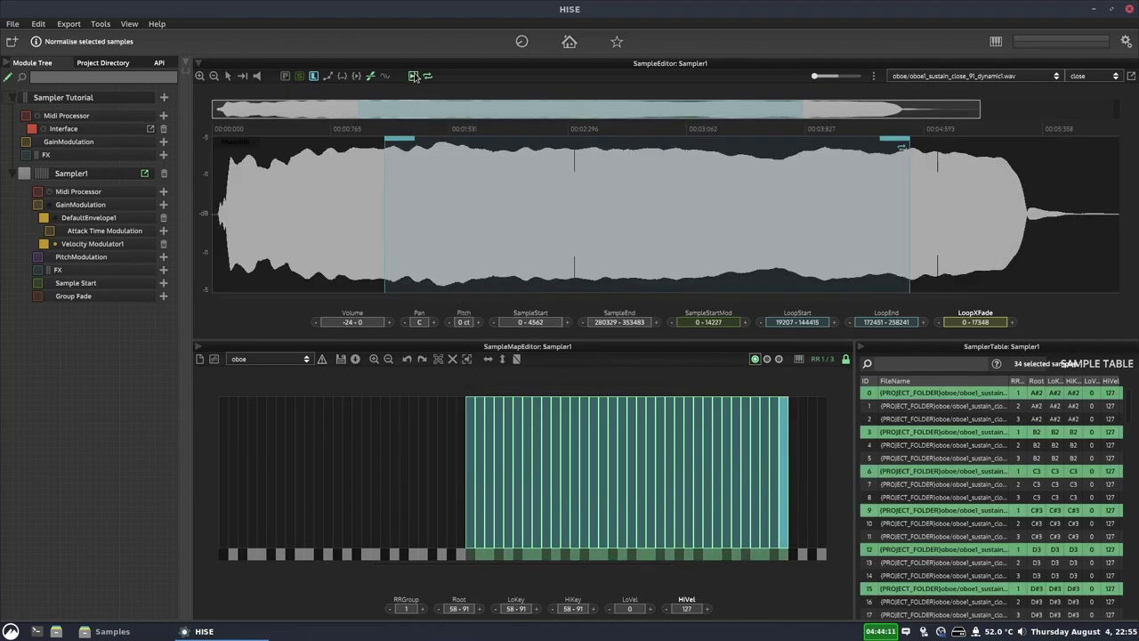
{"action": "left_click", "coordinate": [414, 77]}
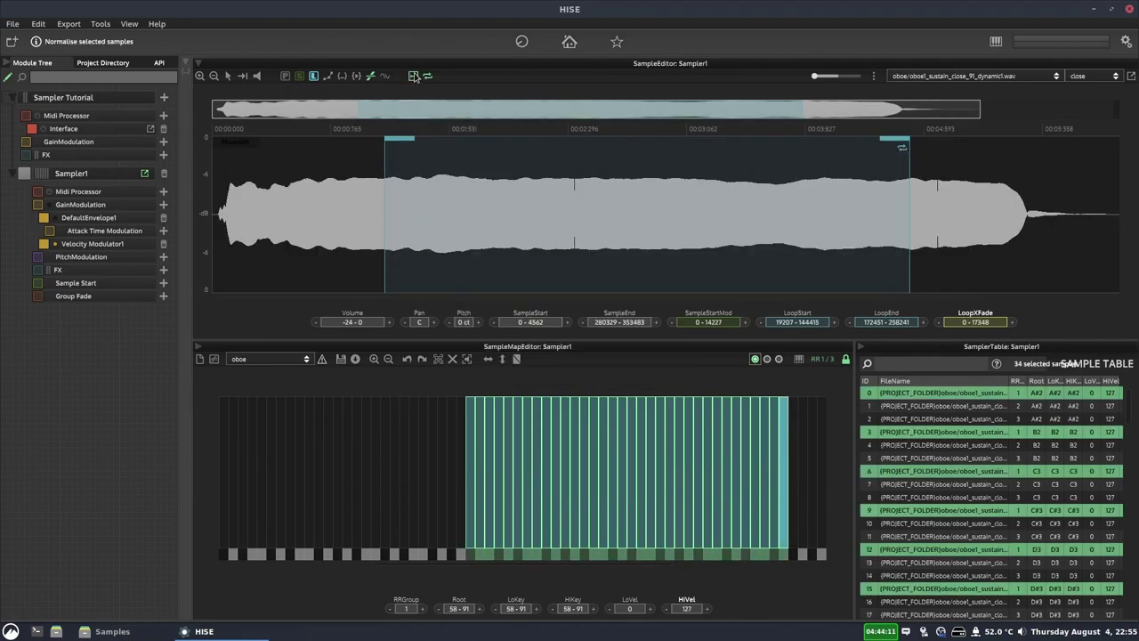
{"action": "left_click", "coordinate": [833, 480]}
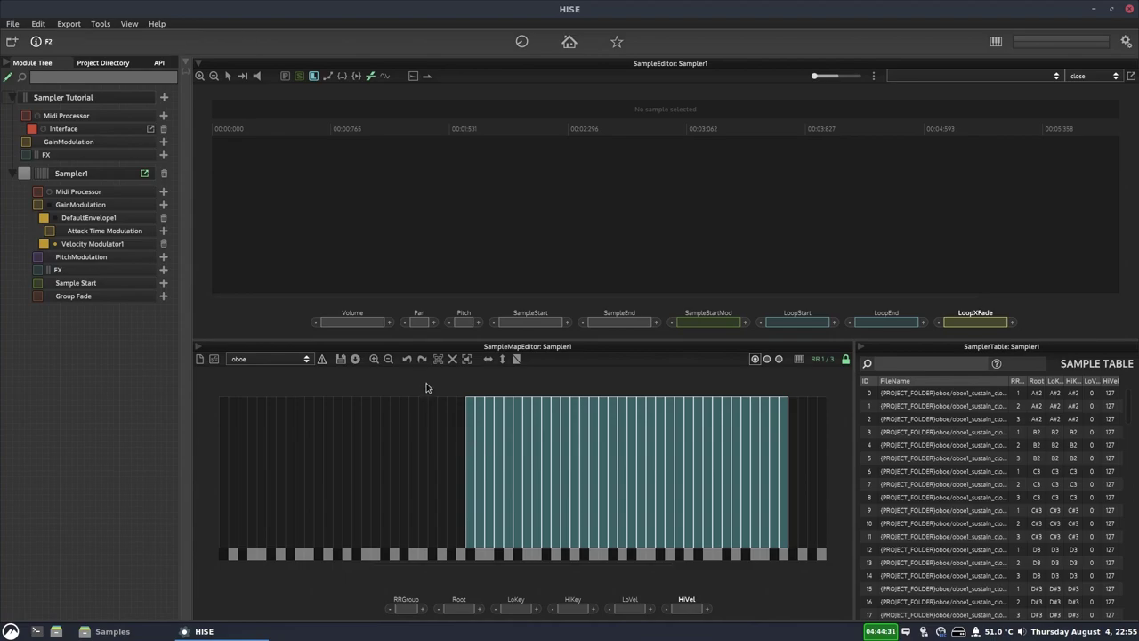
Add a Script Processor to Sampler1's MIDI processor chain and check its script editor
{"action": "left_click", "coordinate": [163, 192]}
{"action": "left_click", "coordinate": [203, 216]}
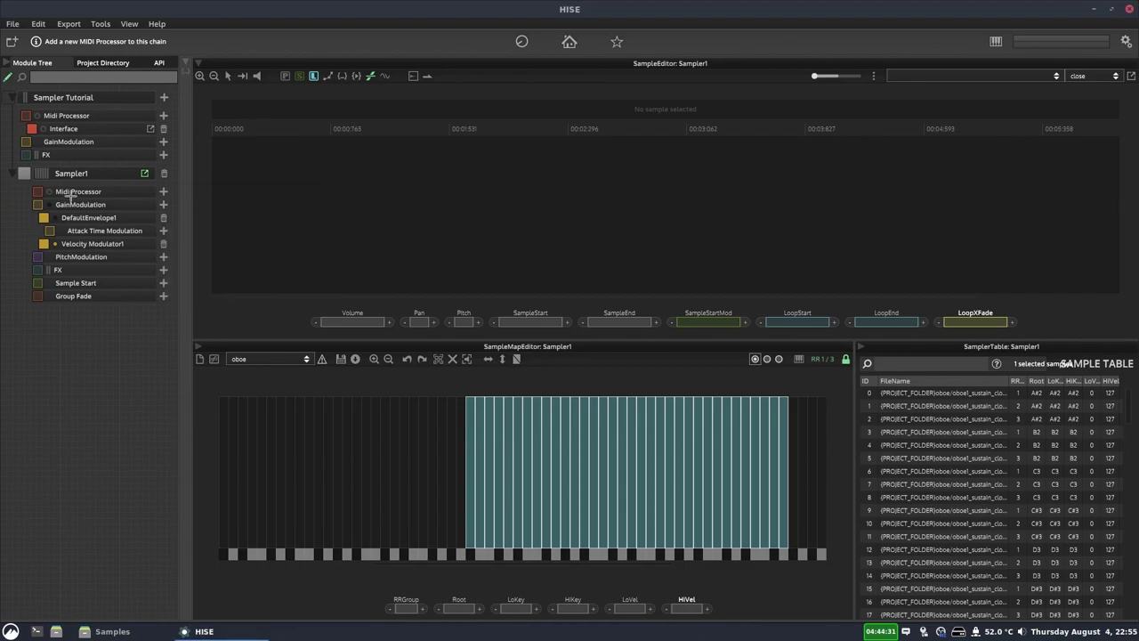
{"action": "left_click", "coordinate": [72, 207]}
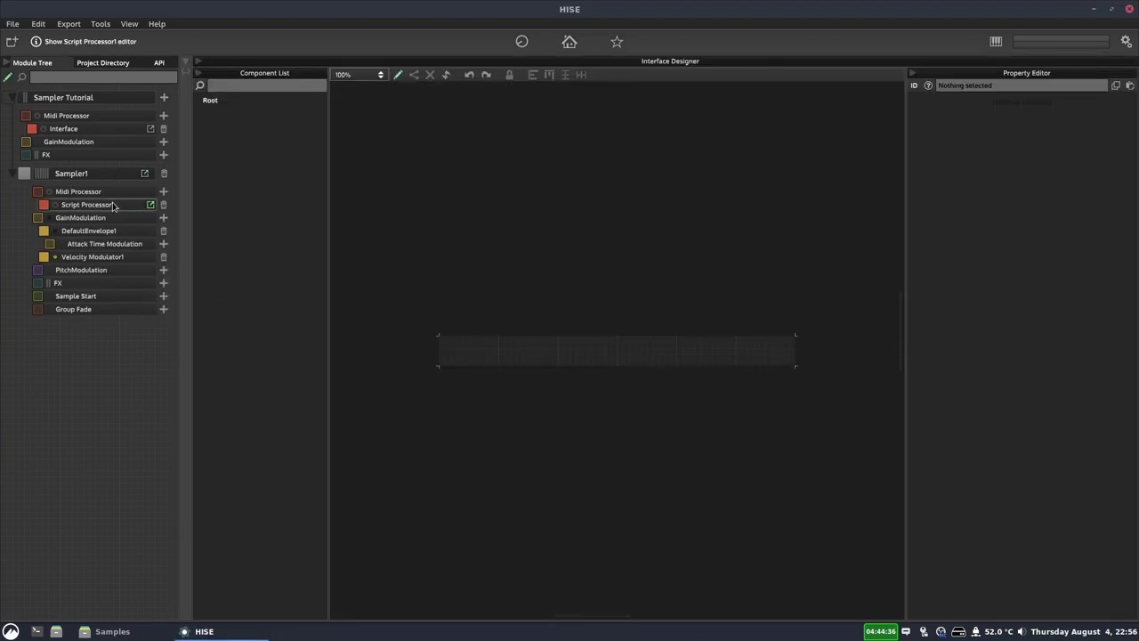
{"action": "left_click", "coordinate": [151, 205]}
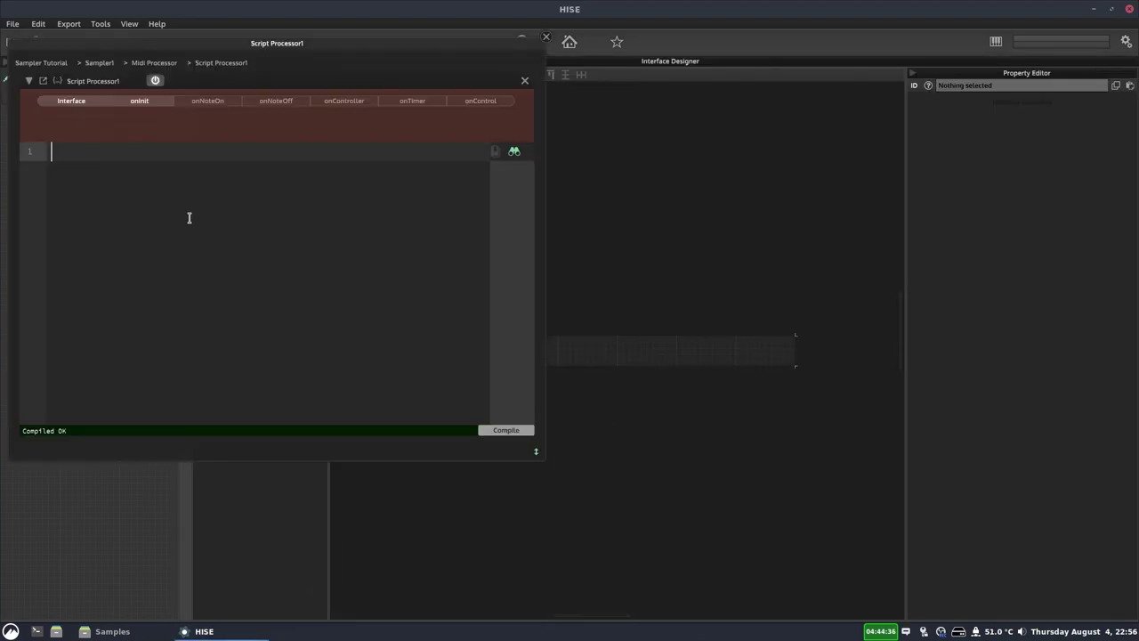
{"action": "left_click", "coordinate": [546, 40]}
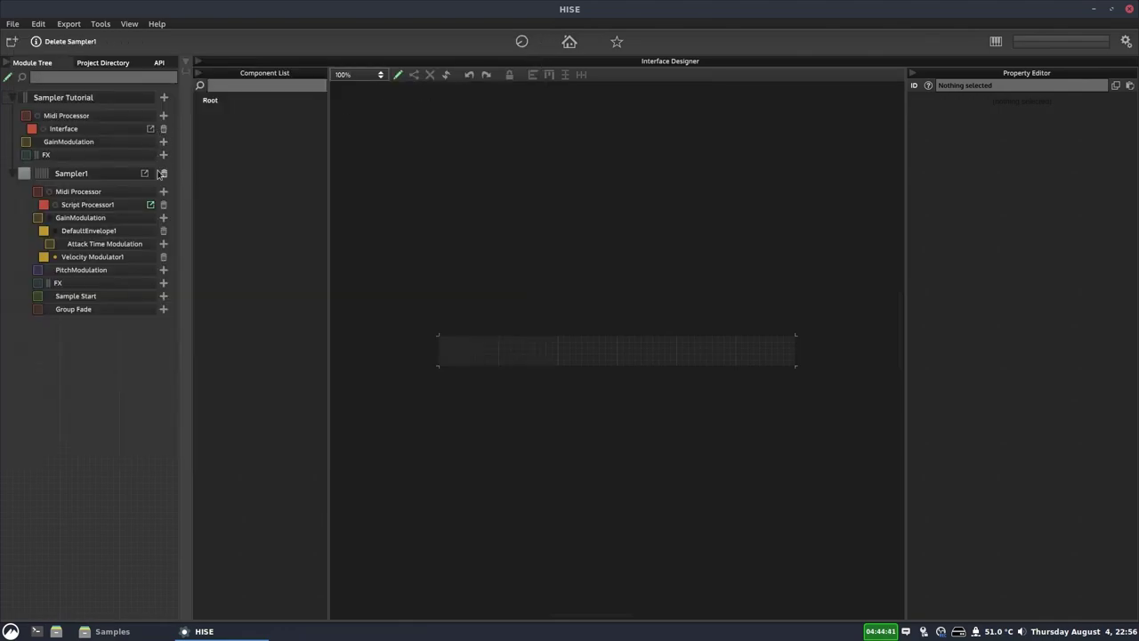
Show Sampler1's sample editor and select all samples of the displayed round-robin group in the map
{"action": "left_click", "coordinate": [144, 173]}
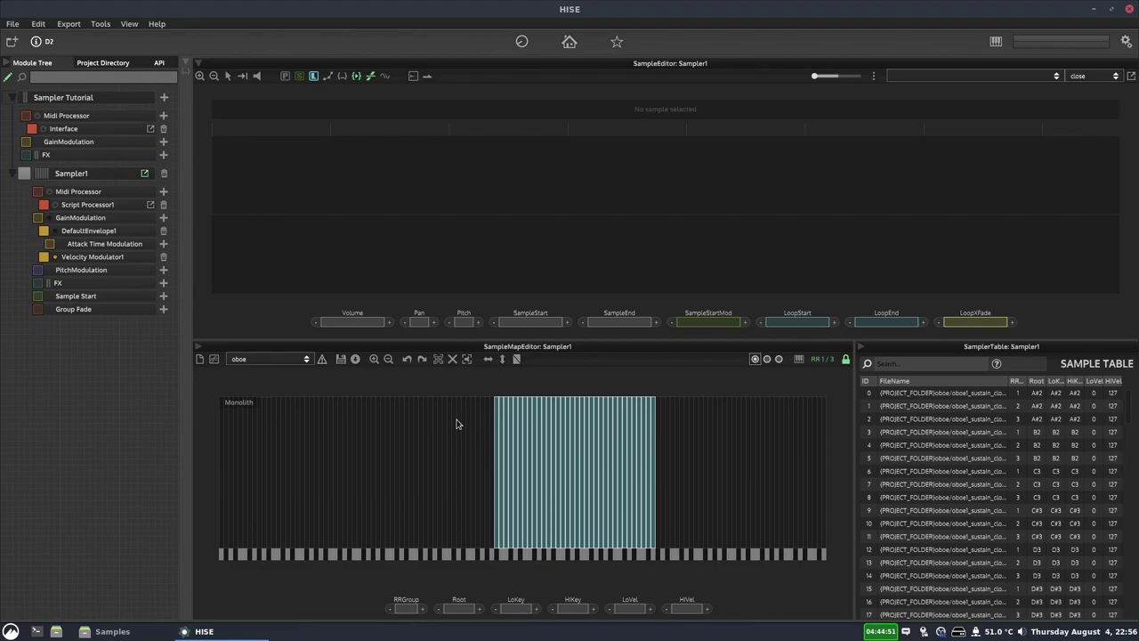
{"action": "left_click_drag", "start_coordinate": [428, 416], "coordinate": [702, 491]}
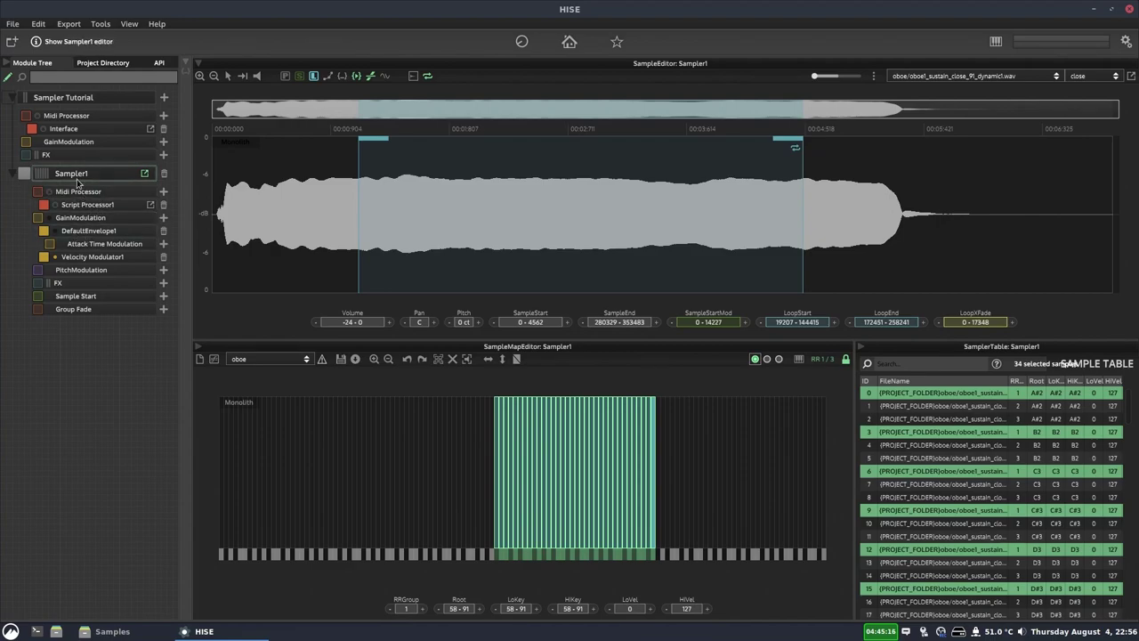
Check the first script processor's interface popup from the sample editor several times, closing it each time
{"action": "left_click", "coordinate": [342, 77]}
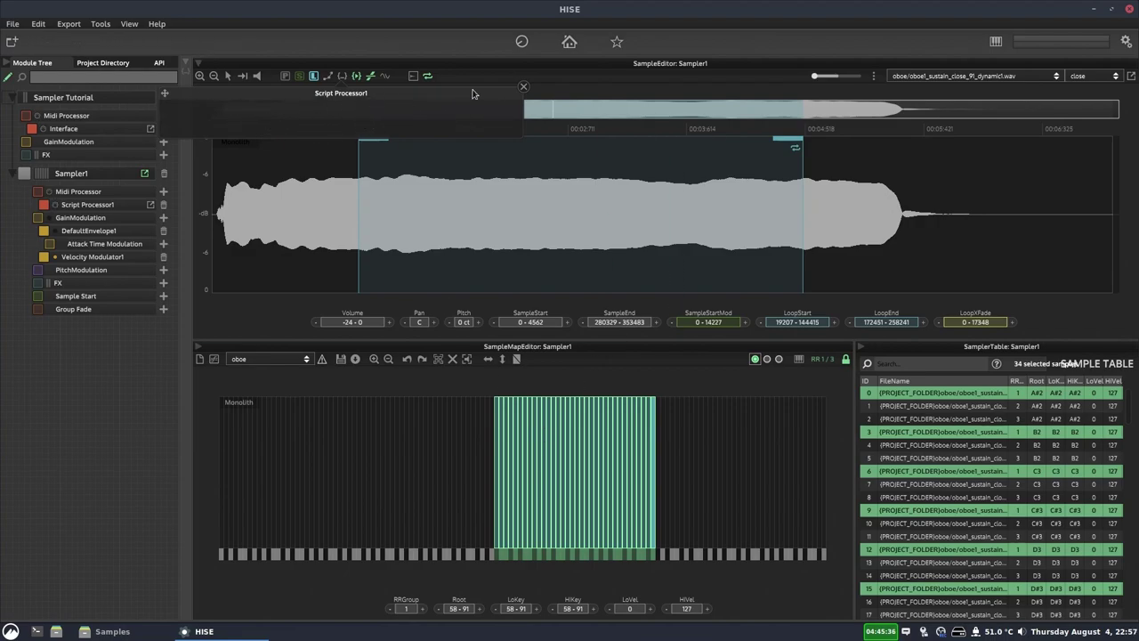
{"action": "left_click", "coordinate": [523, 88]}
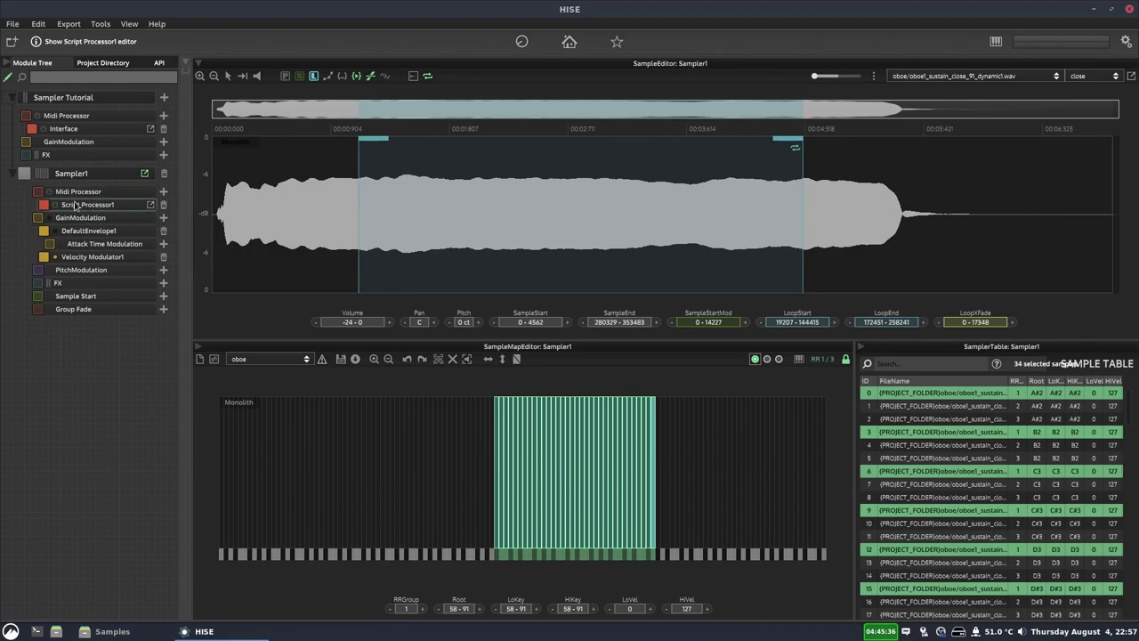
{"action": "left_click", "coordinate": [345, 79]}
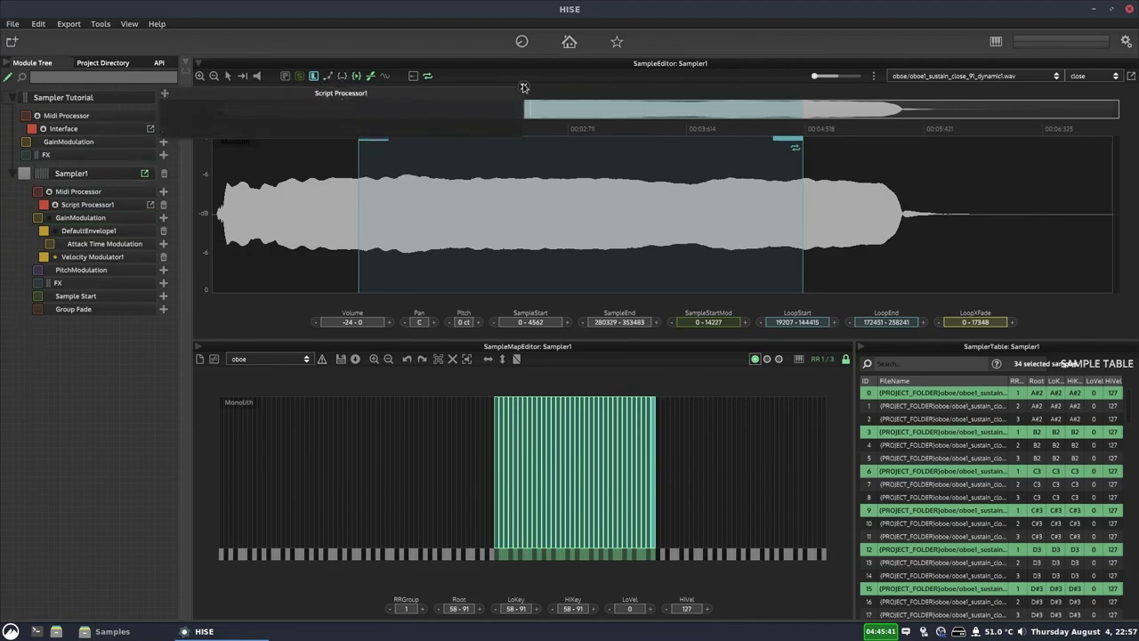
{"action": "left_click", "coordinate": [523, 88]}
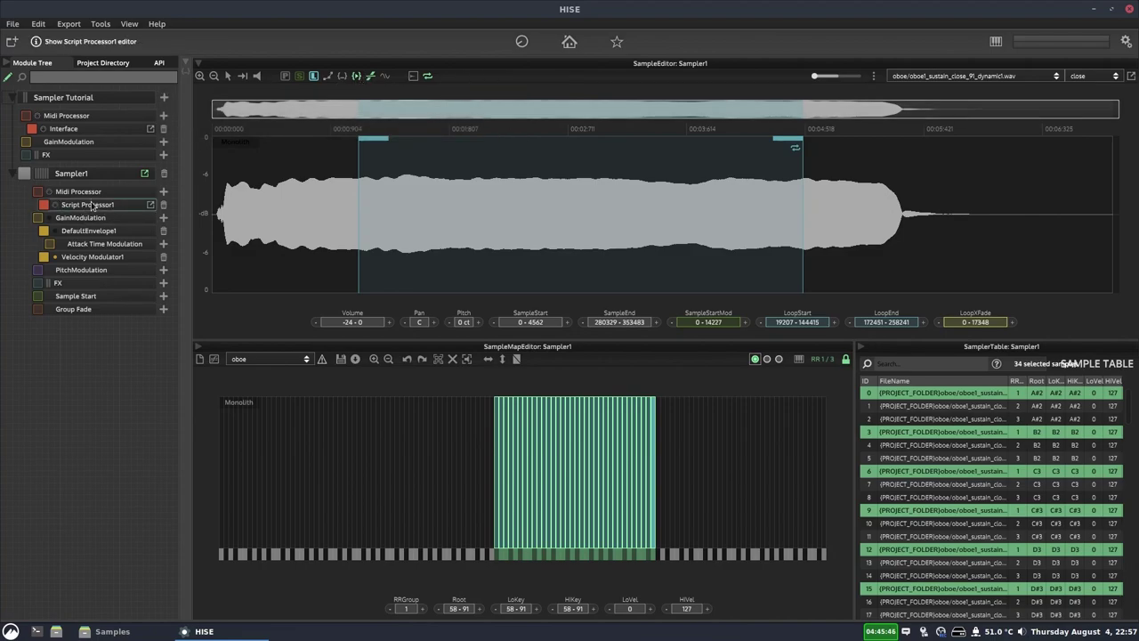
{"action": "left_click", "coordinate": [356, 80]}
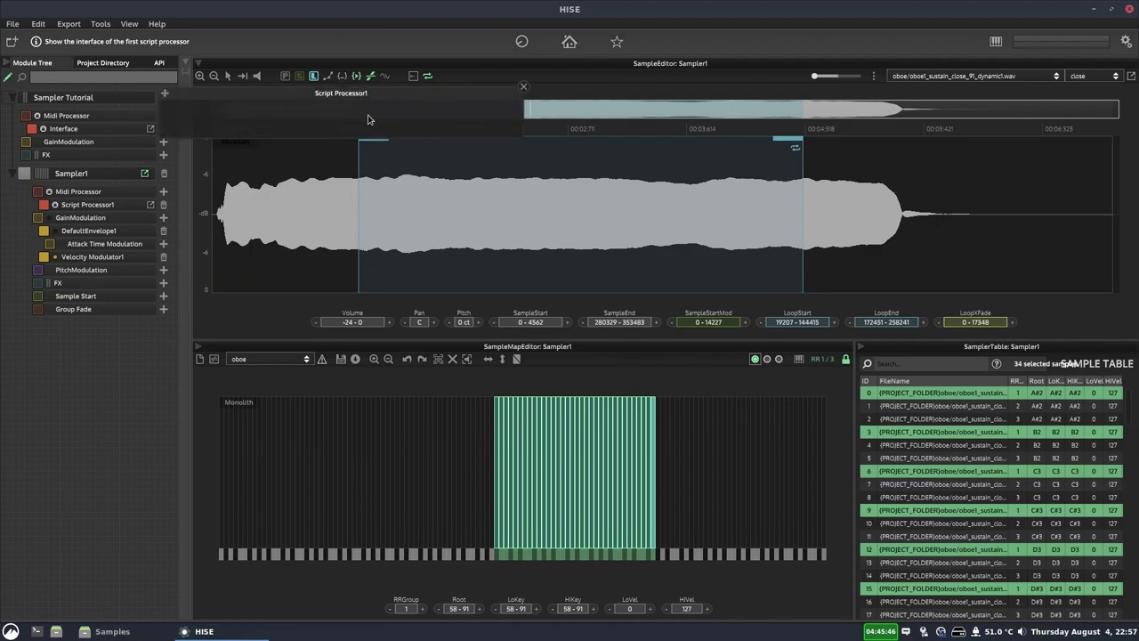
{"action": "left_click", "coordinate": [524, 87]}
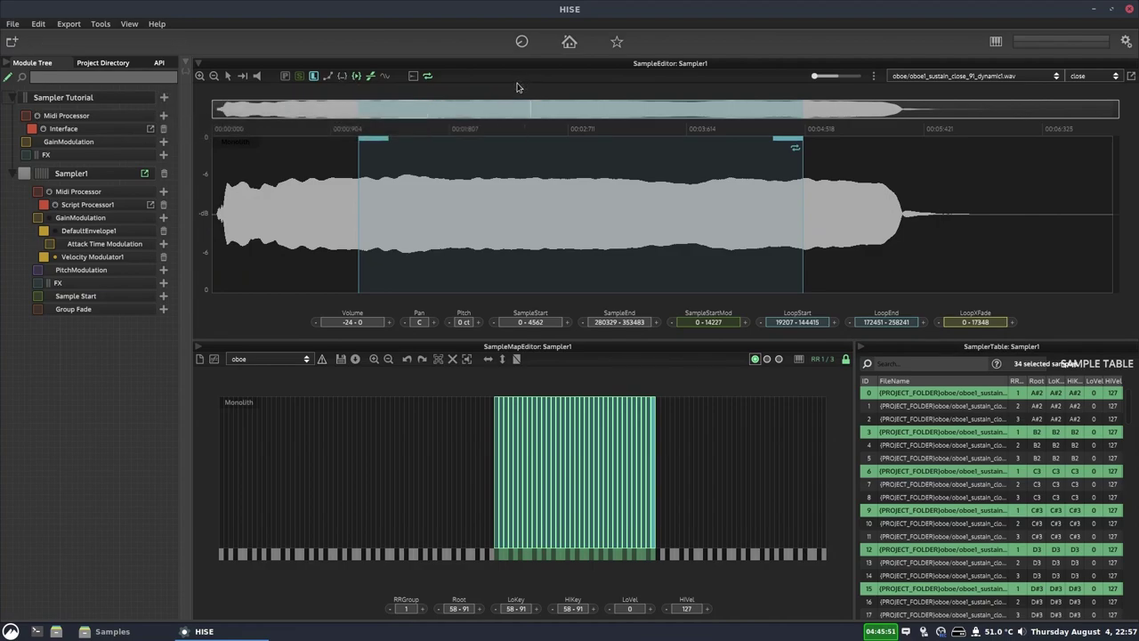
{"action": "left_click", "coordinate": [342, 76]}
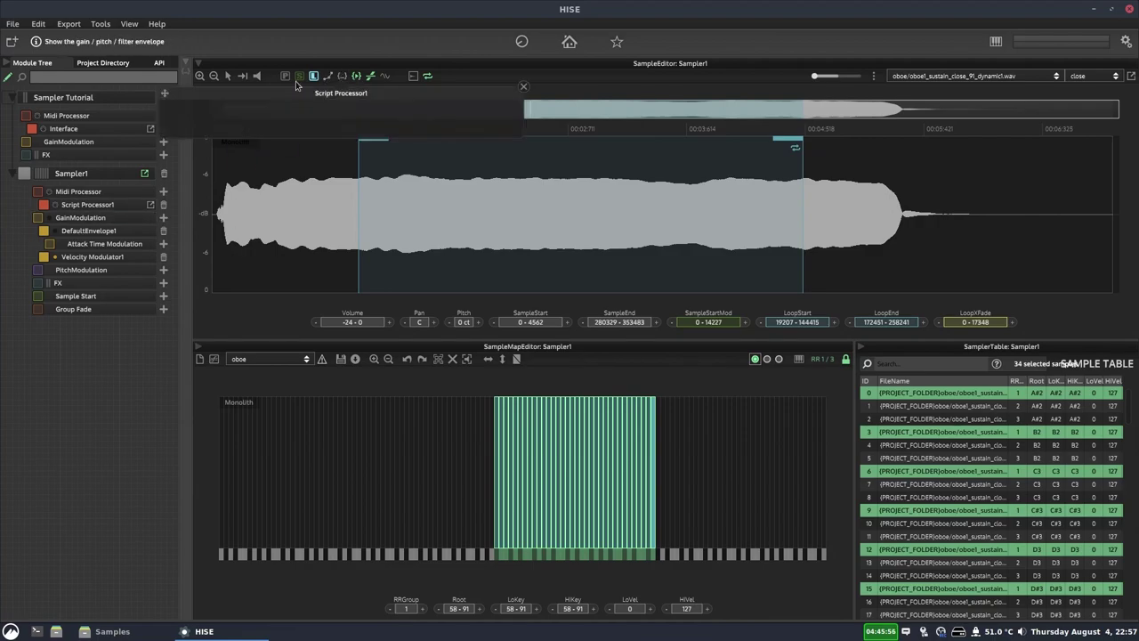
{"action": "left_click", "coordinate": [523, 87]}
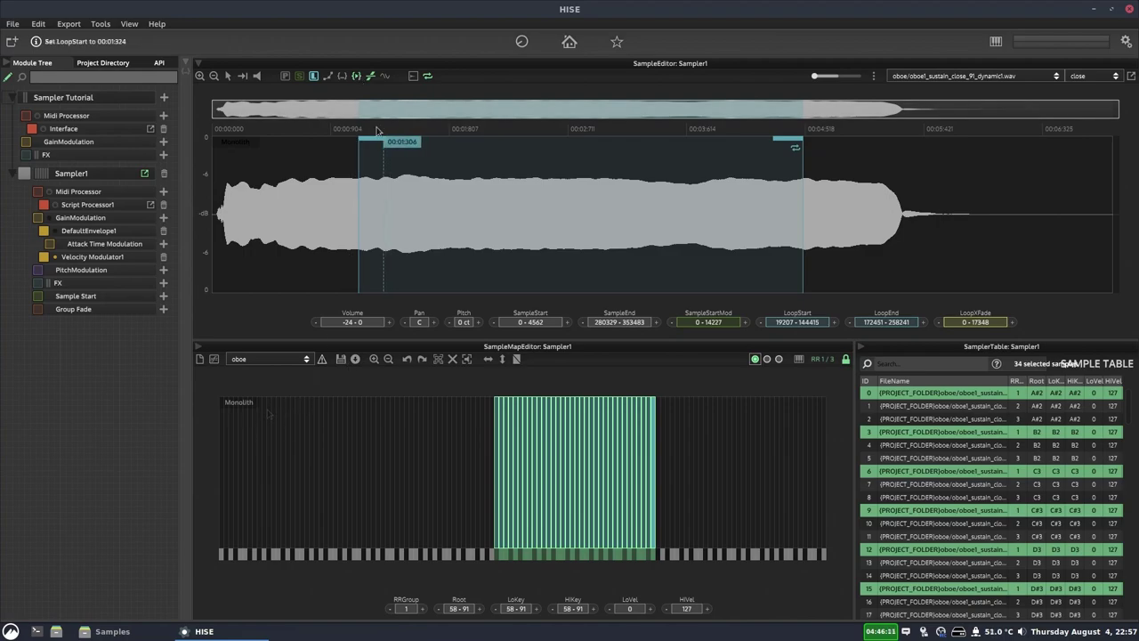
Open the Sample Envelope Editor, enable the gain envelope for the selected samples and move the editor clear of the waveform
{"action": "left_click", "coordinate": [328, 77]}
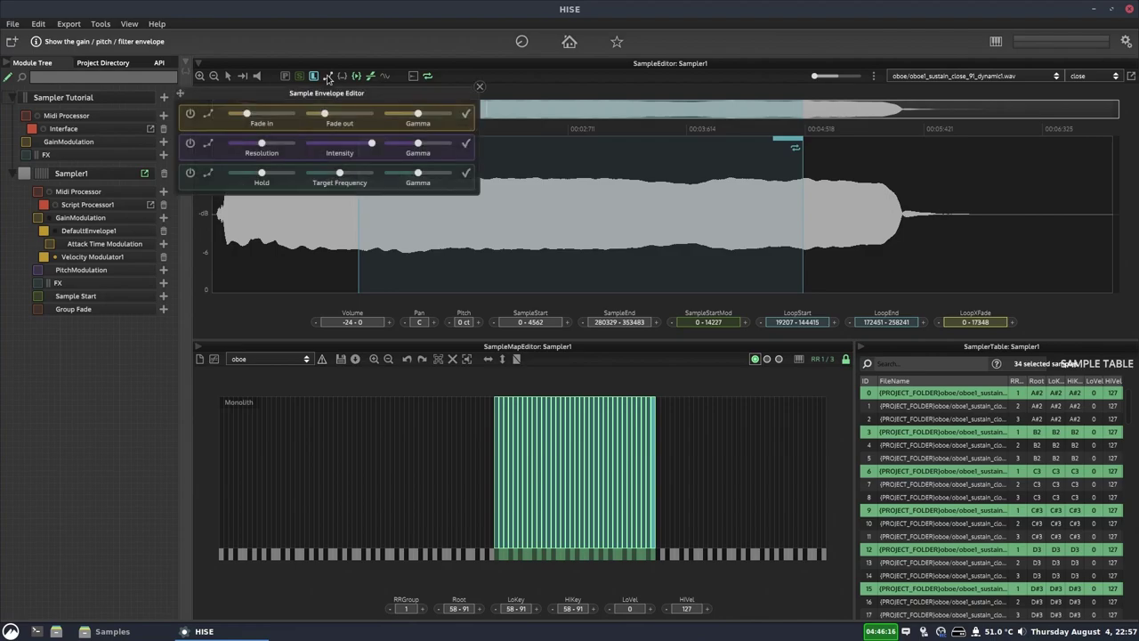
{"action": "left_click", "coordinate": [189, 113]}
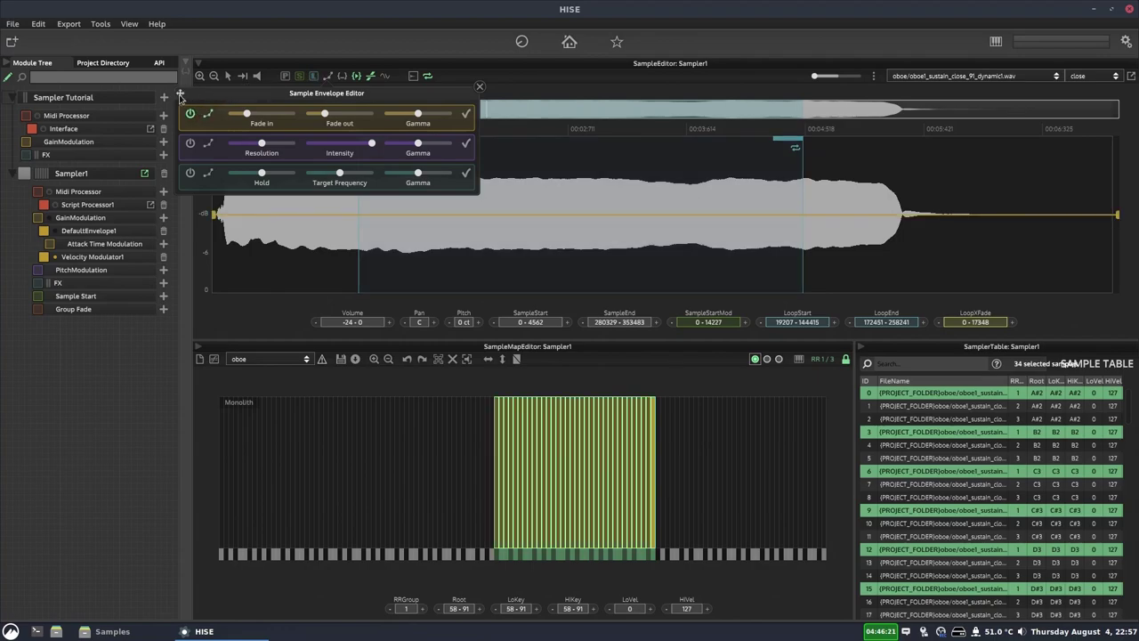
{"action": "left_click_drag", "start_coordinate": [178, 95], "coordinate": [268, 23]}
Draw a four-point gain curve over the waveform, alternating below and above the centre line
{"action": "left_click_drag", "start_coordinate": [302, 223], "coordinate": [330, 279]}
{"action": "left_click_drag", "start_coordinate": [400, 272], "coordinate": [520, 156]}
{"action": "left_click_drag", "start_coordinate": [655, 187], "coordinate": [726, 264]}
{"action": "left_click_drag", "start_coordinate": [872, 248], "coordinate": [975, 186]}
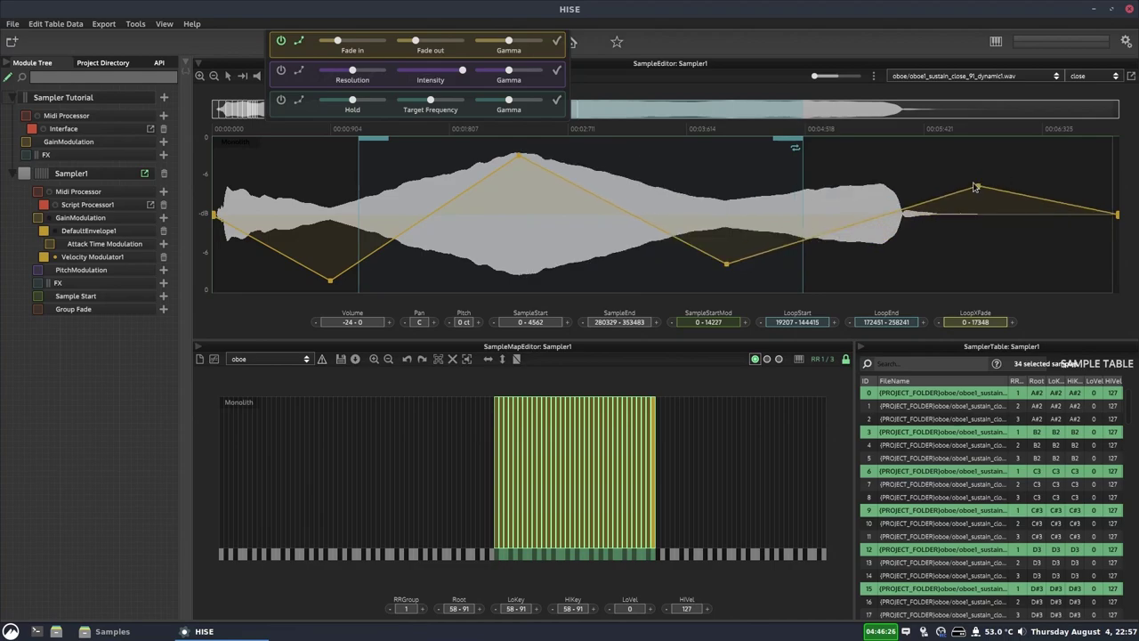
Delete all added points from the gain envelope, leaving only its start and end points
{"action": "right_click", "coordinate": [330, 279]}
{"action": "left_click_drag", "start_coordinate": [524, 158], "coordinate": [674, 259]}
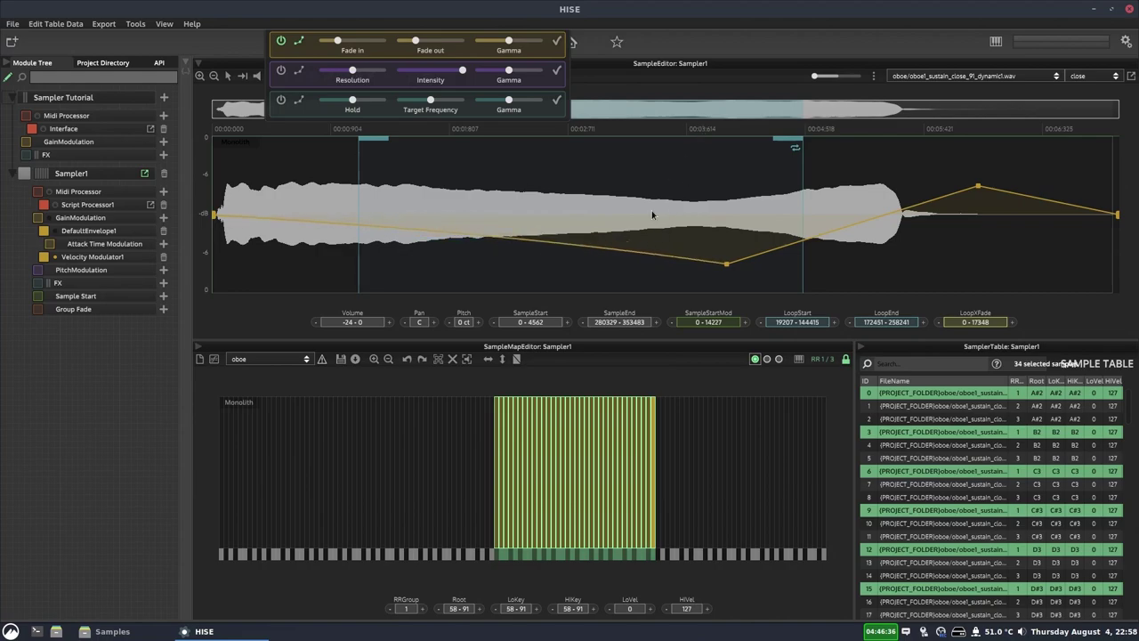
{"action": "mouse_move", "coordinate": [484, 176]}
{"action": "left_mouse_down"}
{"action": "mouse_move", "coordinate": [492, 199]}
{"action": "mouse_move", "coordinate": [466, 215]}
{"action": "left_mouse_up"}
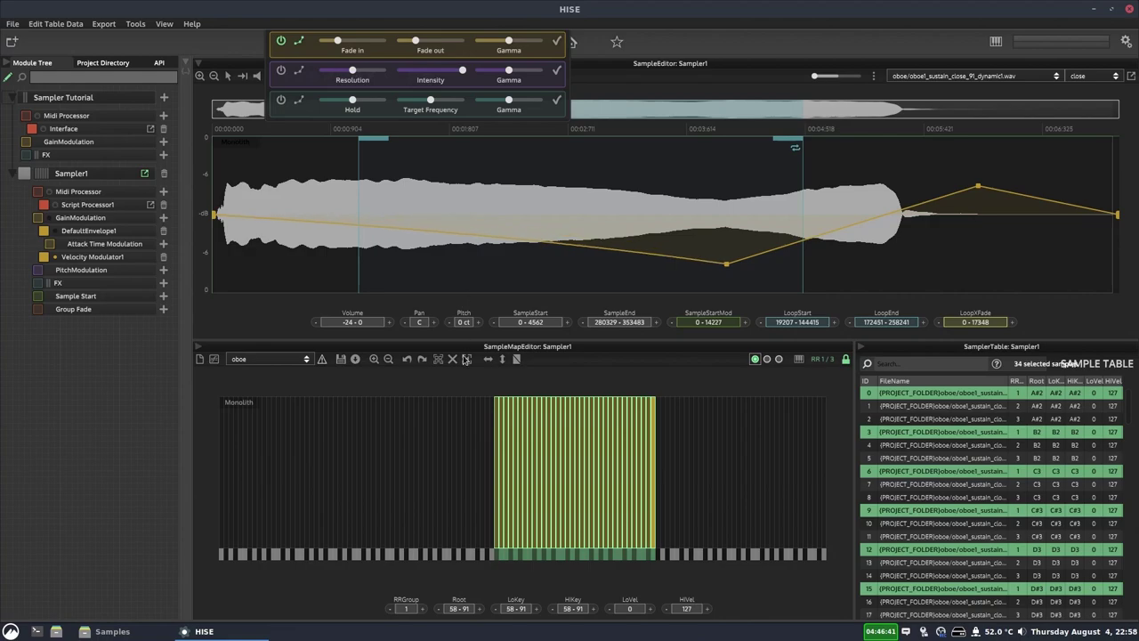
{"action": "right_click", "coordinate": [726, 264]}
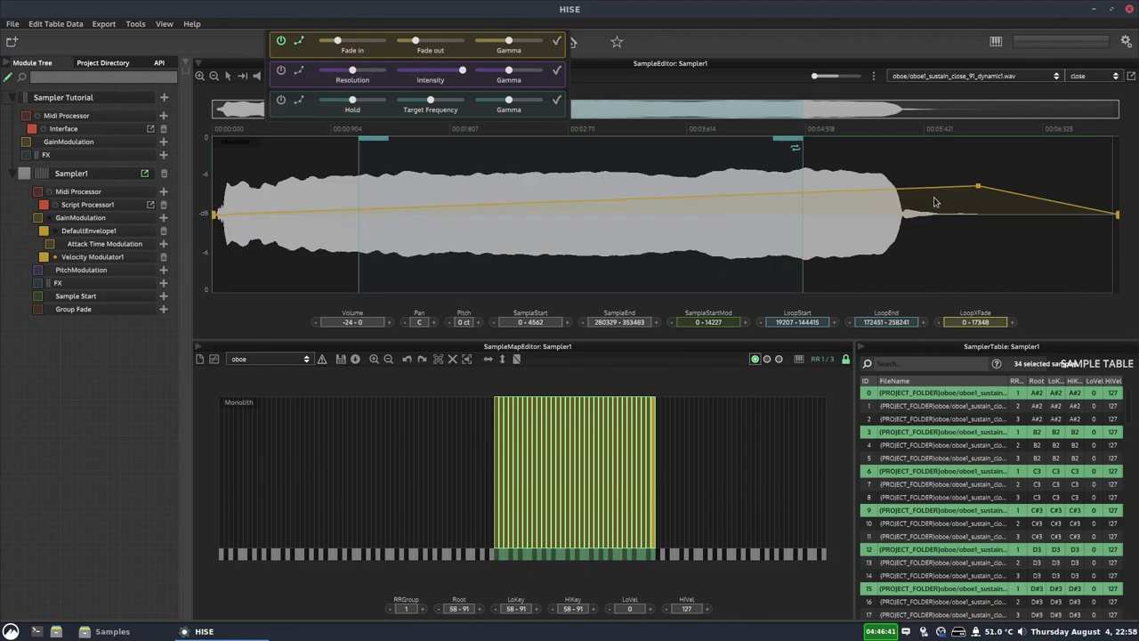
{"action": "right_click", "coordinate": [980, 188]}
Lengthen the gain envelope's fade-in and fade-out times and apply the fades to the selected samples
{"action": "mouse_move", "coordinate": [344, 45]}
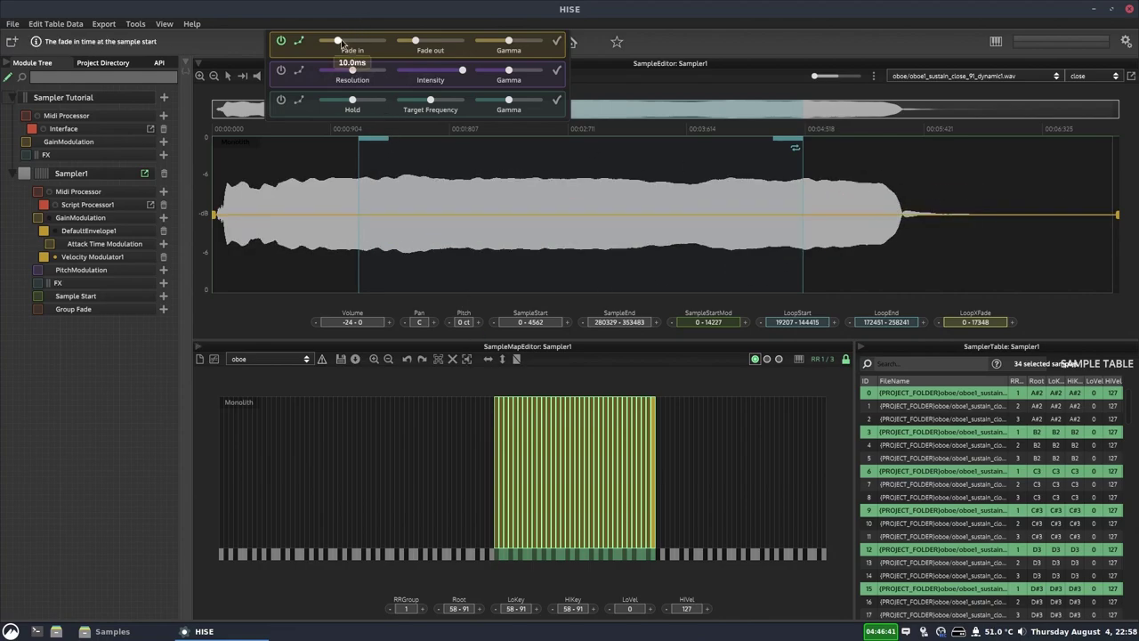
{"action": "left_click_drag", "start_coordinate": [337, 41], "coordinate": [378, 41]}
{"action": "left_click_drag", "start_coordinate": [415, 41], "coordinate": [462, 41]}
{"action": "left_click", "coordinate": [557, 43]}
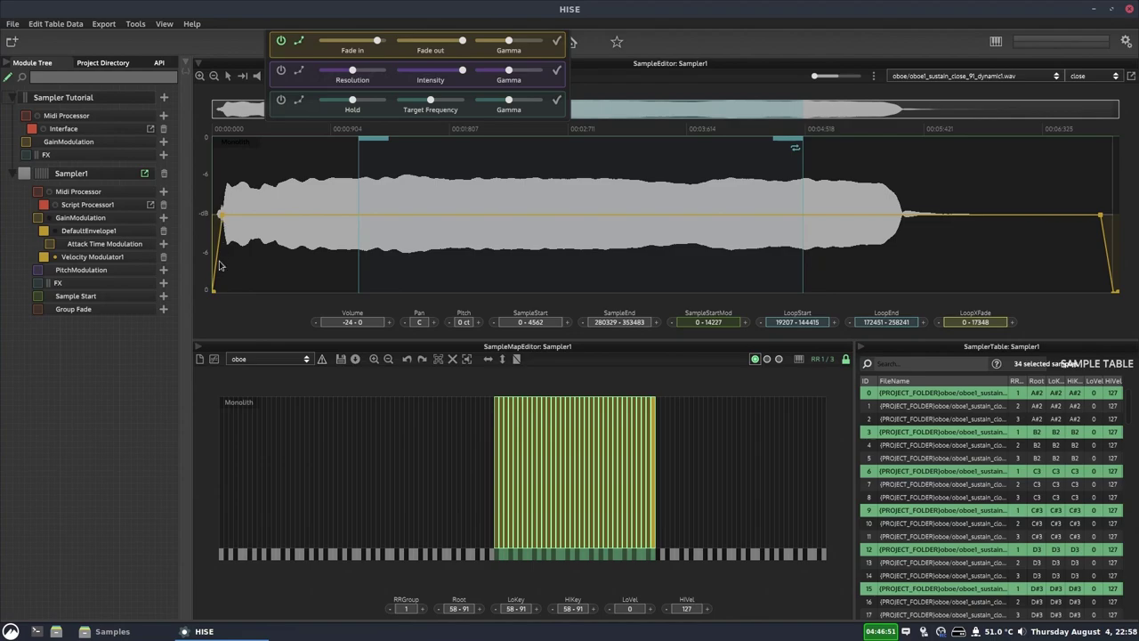
Readjust both gain fade times, then apply the fades with gamma near its maximum and again at its minimum
{"action": "left_click_drag", "start_coordinate": [378, 41], "coordinate": [335, 40]}
{"action": "mouse_move", "coordinate": [467, 41]}
{"action": "left_click_drag", "start_coordinate": [462, 41], "coordinate": [404, 41]}
{"action": "left_click_drag", "start_coordinate": [508, 41], "coordinate": [539, 41]}
{"action": "left_click_drag", "start_coordinate": [404, 41], "coordinate": [453, 41]}
{"action": "left_click_drag", "start_coordinate": [335, 41], "coordinate": [383, 41]}
{"action": "left_click", "coordinate": [558, 41]}
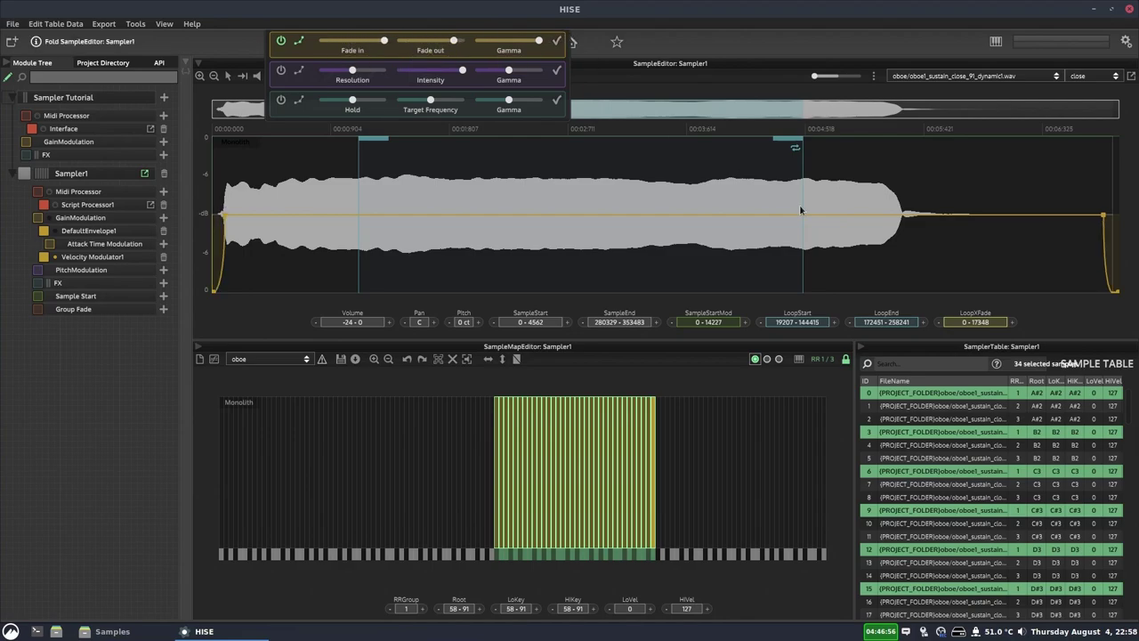
{"action": "left_click_drag", "start_coordinate": [539, 41], "coordinate": [476, 41]}
{"action": "left_click", "coordinate": [557, 41]}
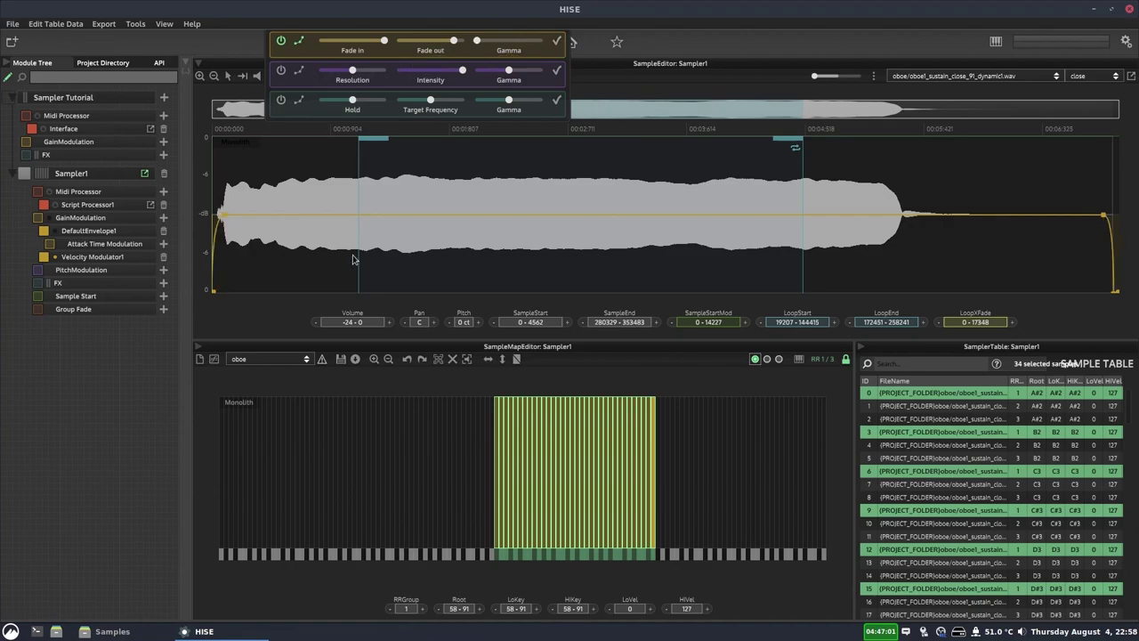
Shorten the fade-in and fade-out settings and turn off the gain envelope
{"action": "left_click_drag", "start_coordinate": [453, 41], "coordinate": [411, 41]}
{"action": "left_click_drag", "start_coordinate": [383, 41], "coordinate": [357, 41]}
{"action": "left_click", "coordinate": [281, 42]}
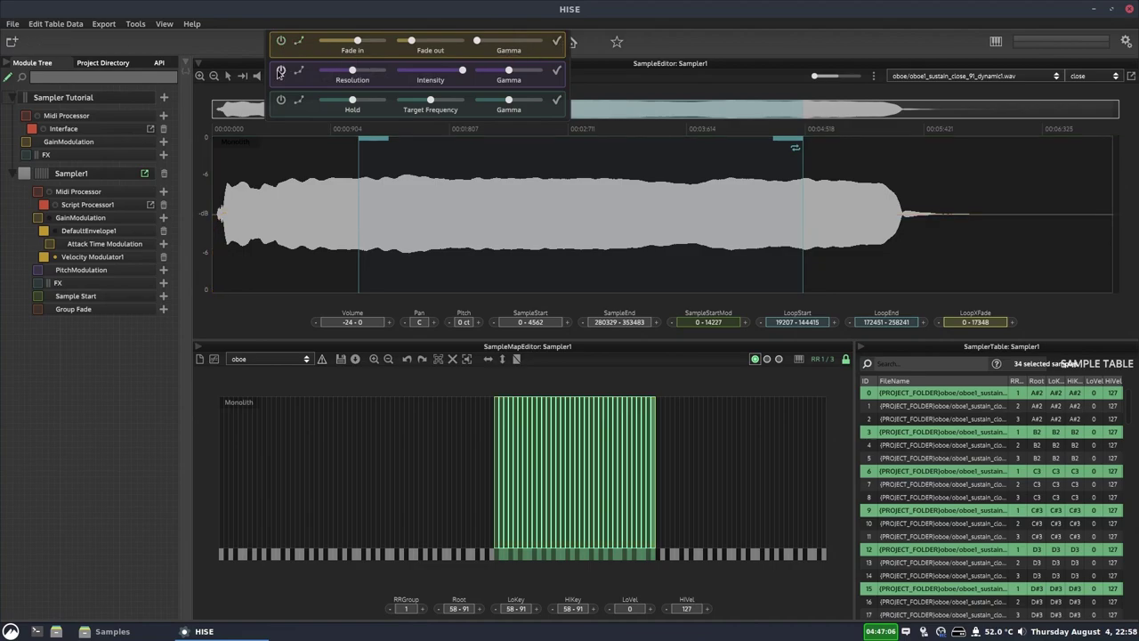
Enable the pitch envelope for the selected samples and draw a four-point curve alternating above and below the centre line
{"action": "left_click", "coordinate": [280, 72]}
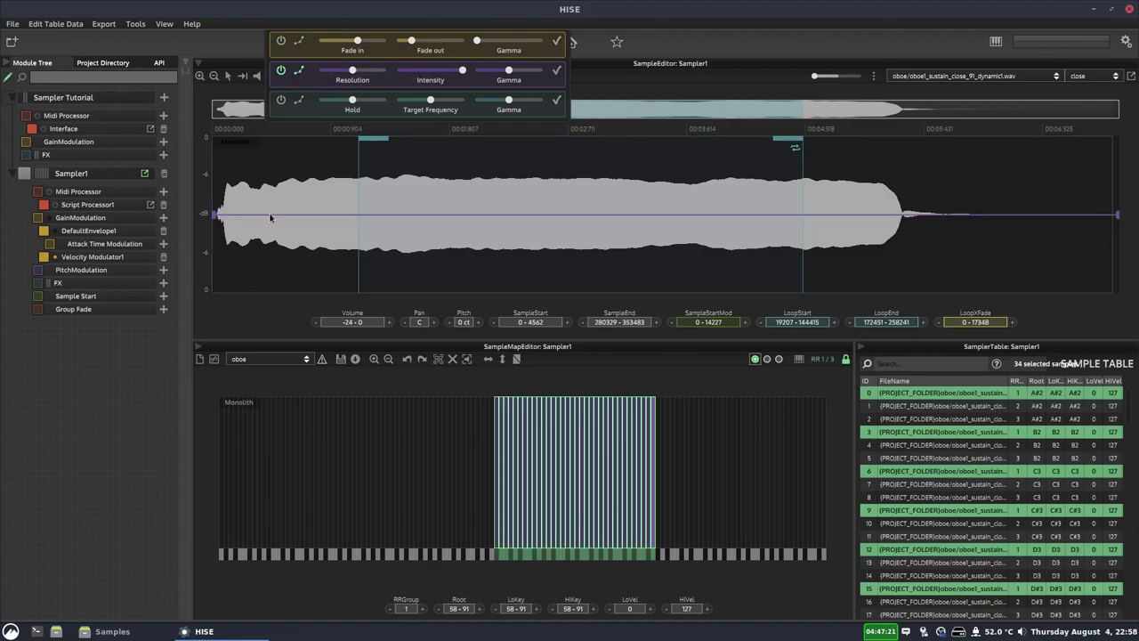
{"action": "left_click", "coordinate": [475, 249]}
{"action": "left_click", "coordinate": [698, 200]}
{"action": "left_click", "coordinate": [805, 224]}
{"action": "left_click_drag", "start_coordinate": [809, 232], "coordinate": [835, 249]}
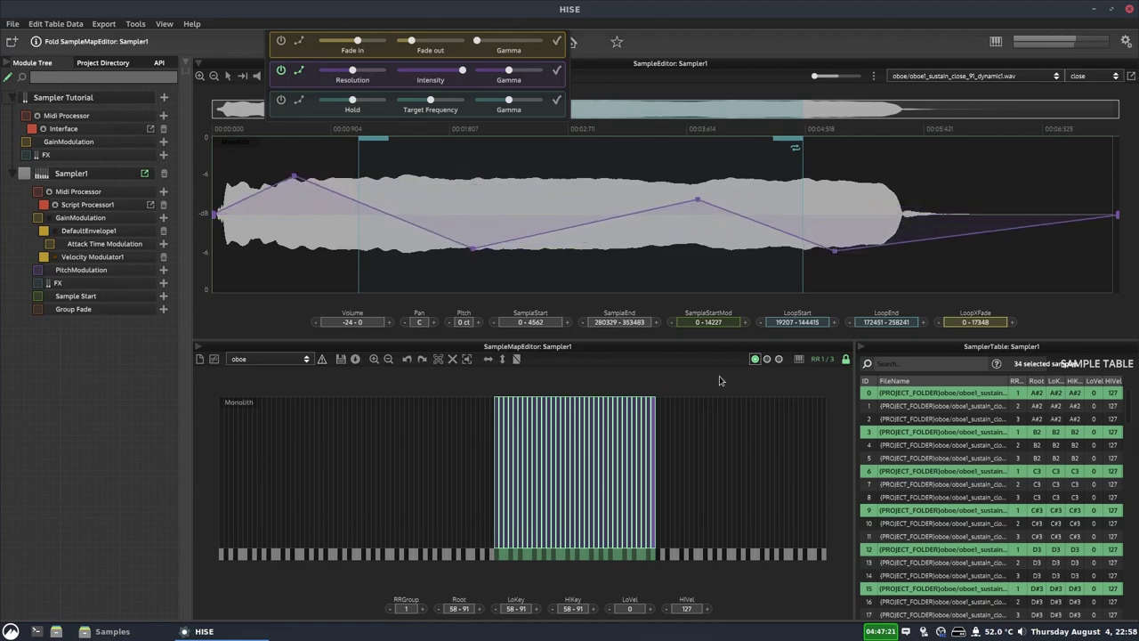
Select only the D3 sample, play it and draw a pitch envelope with a deep dip followed by a sharp rise
{"action": "left_click", "coordinate": [745, 442]}
{"action": "left_click", "coordinate": [514, 445]}
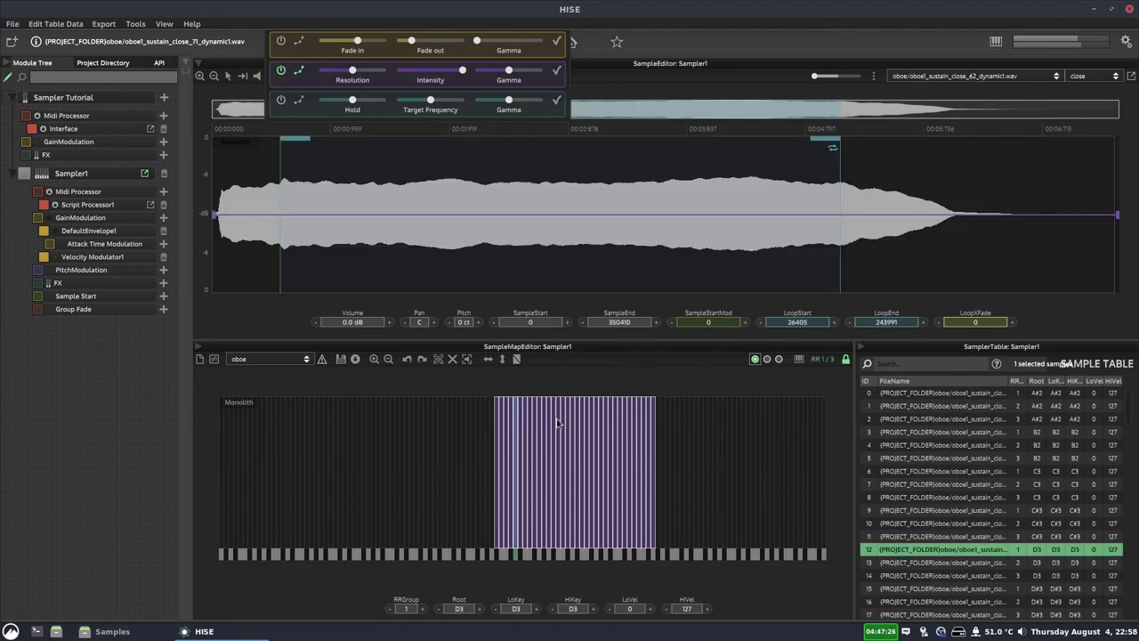
{"action": "left_click", "coordinate": [514, 503]}
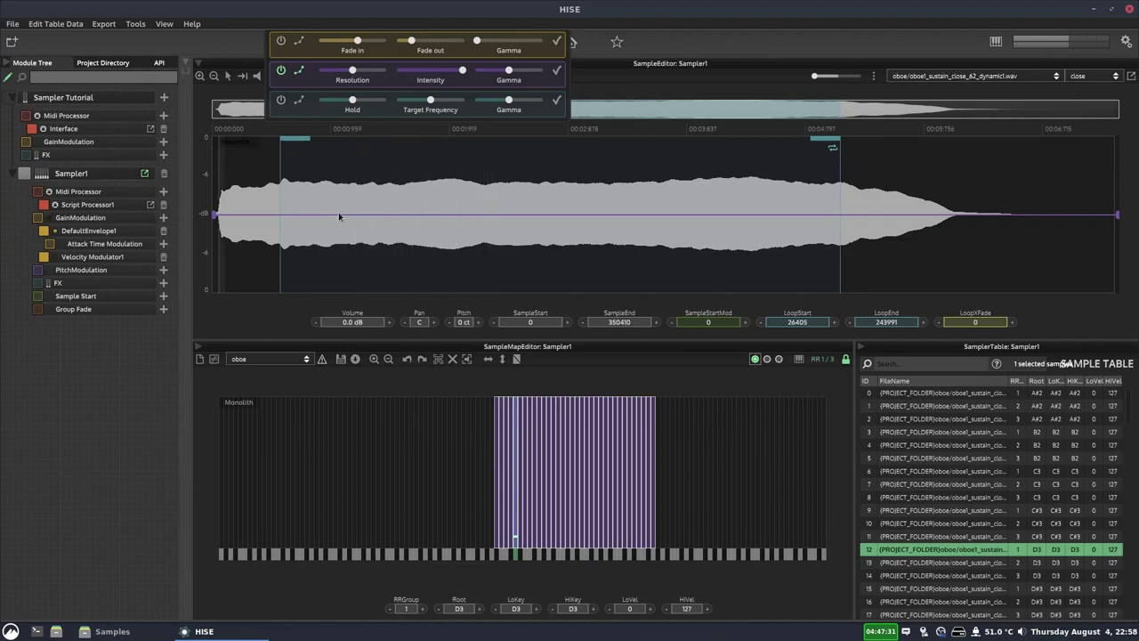
{"action": "left_click_drag", "start_coordinate": [314, 215], "coordinate": [334, 271]}
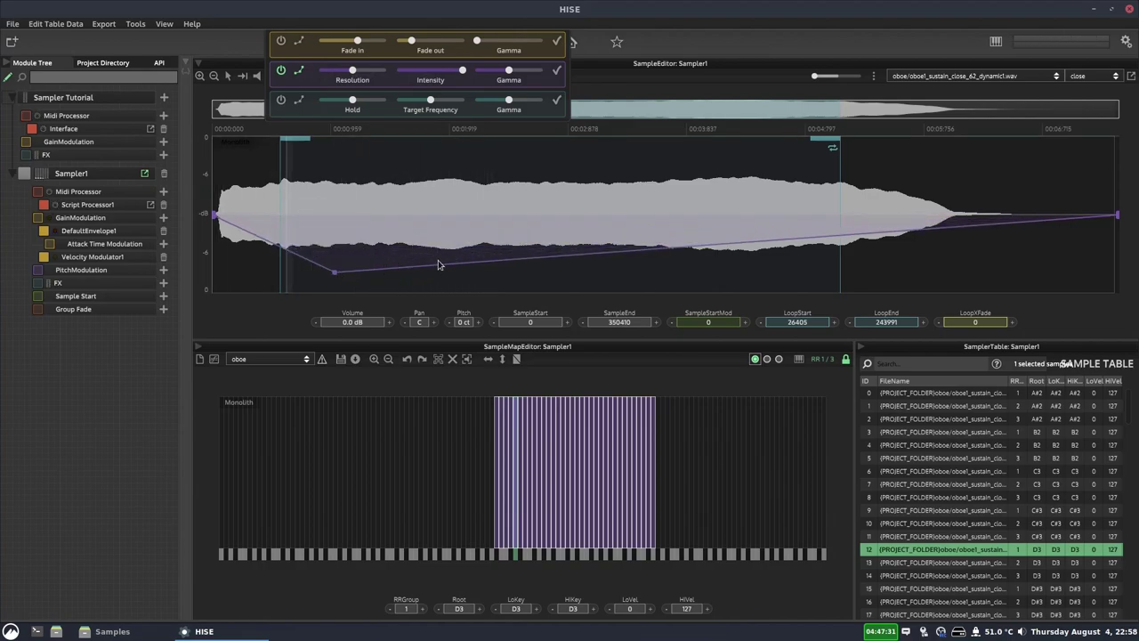
{"action": "left_click_drag", "start_coordinate": [438, 265], "coordinate": [363, 191]}
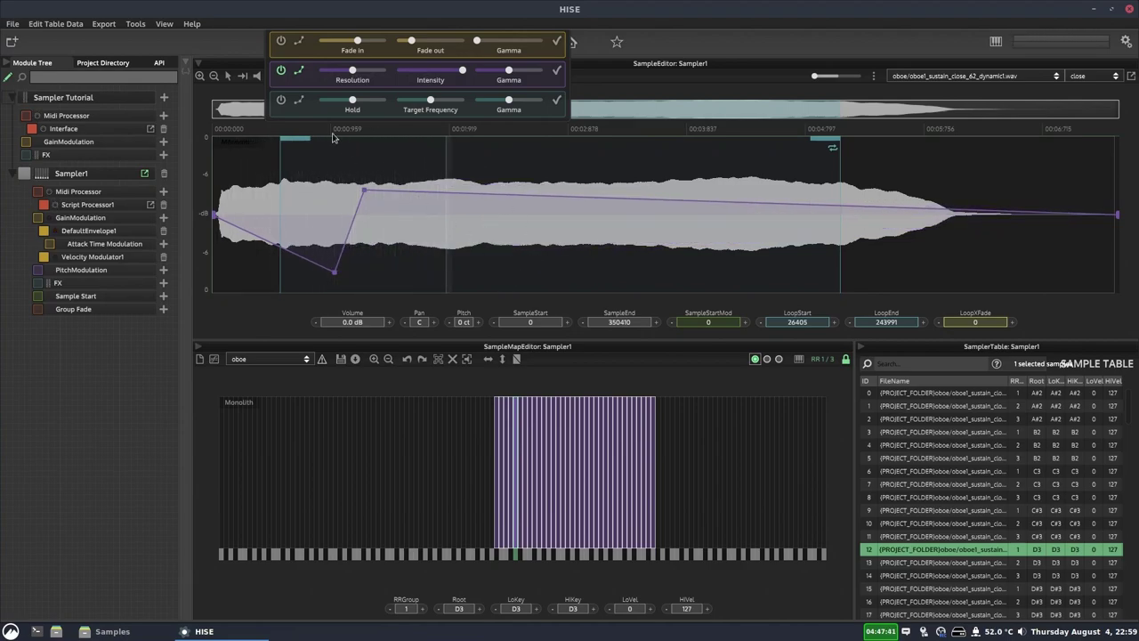
Generate automatic pitch correction for the D3 sample, then regenerate it with a shorter resolution and 26% intensity
{"action": "mouse_move", "coordinate": [374, 74]}
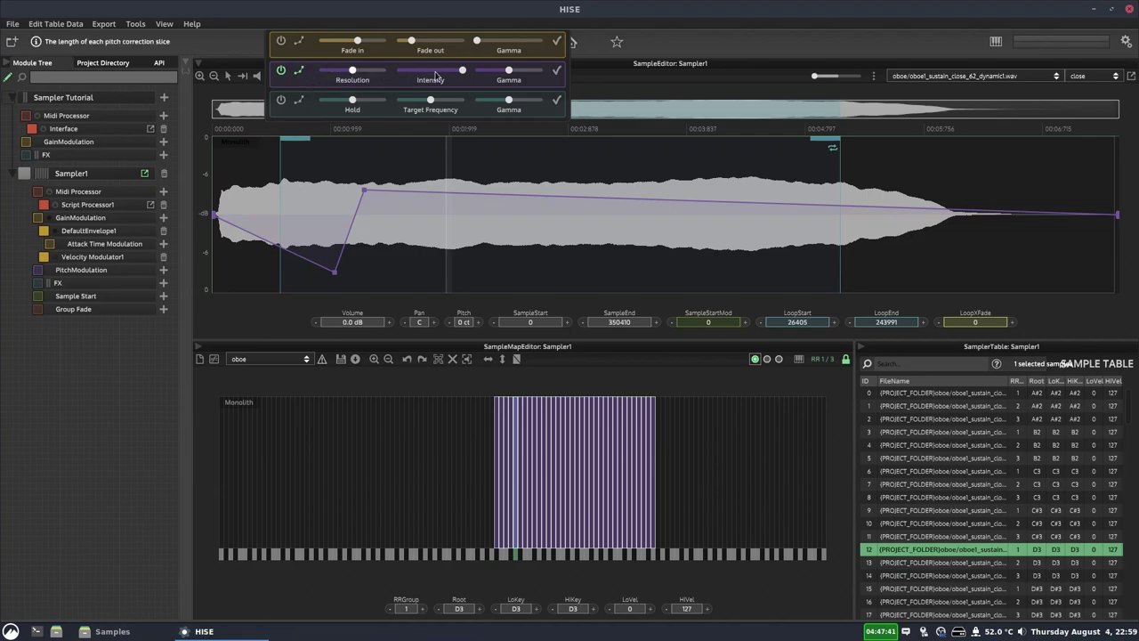
{"action": "left_click", "coordinate": [558, 72]}
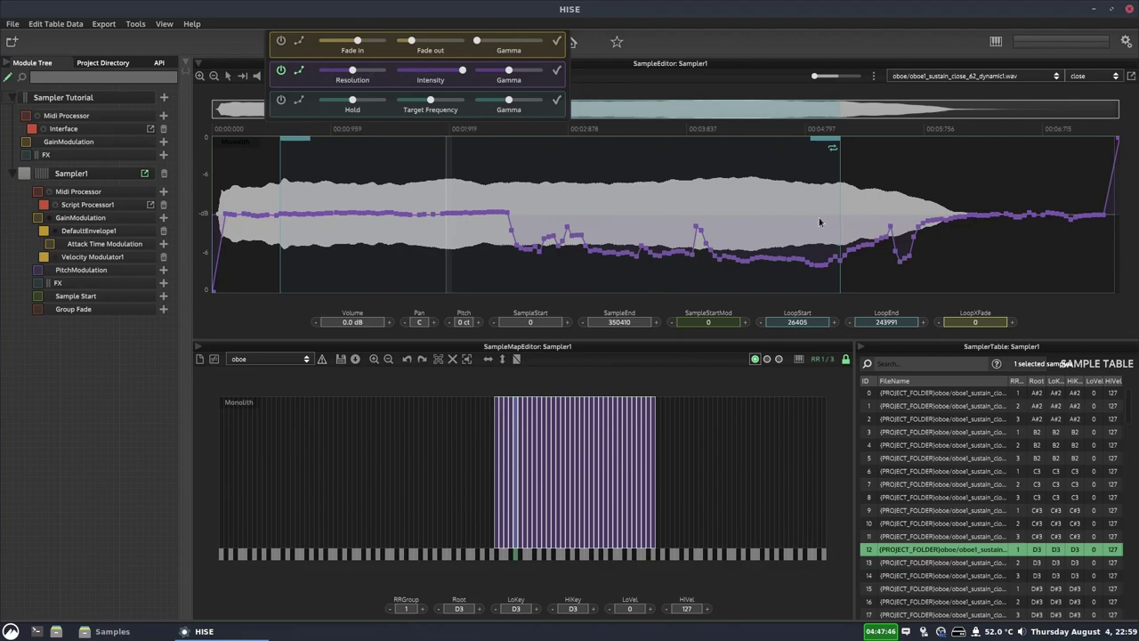
{"action": "left_click_drag", "start_coordinate": [462, 70], "coordinate": [332, 71]}
{"action": "left_click", "coordinate": [556, 71]}
{"action": "left_click", "coordinate": [557, 71]}
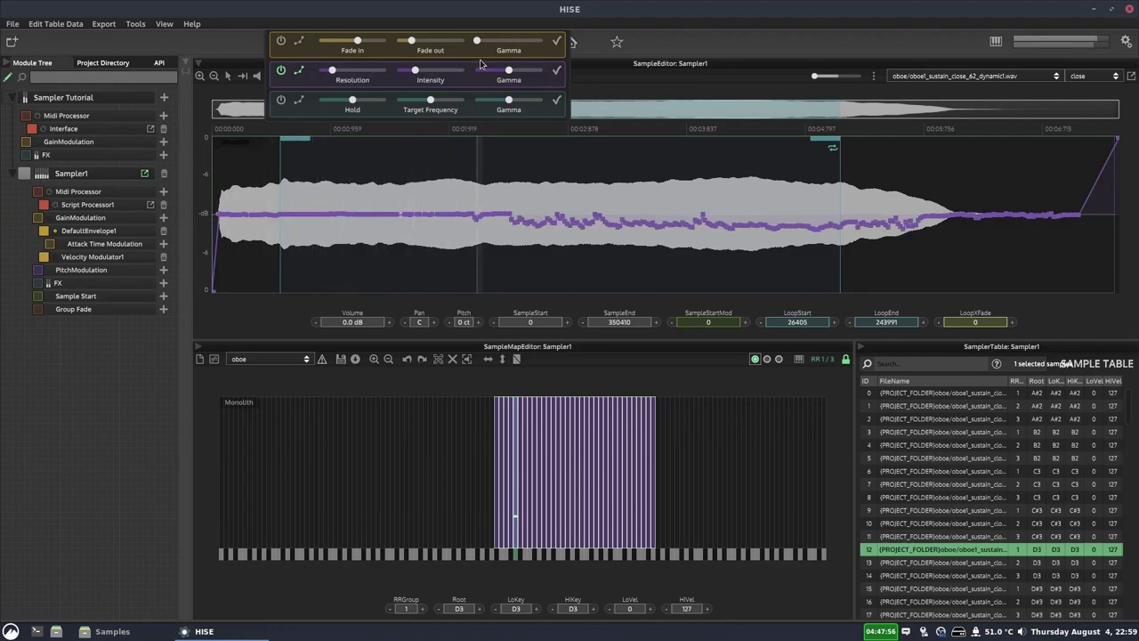
Increase the pitch correction's intensity and gamma and reapply it to the D3 sample
{"action": "mouse_move", "coordinate": [413, 70]}
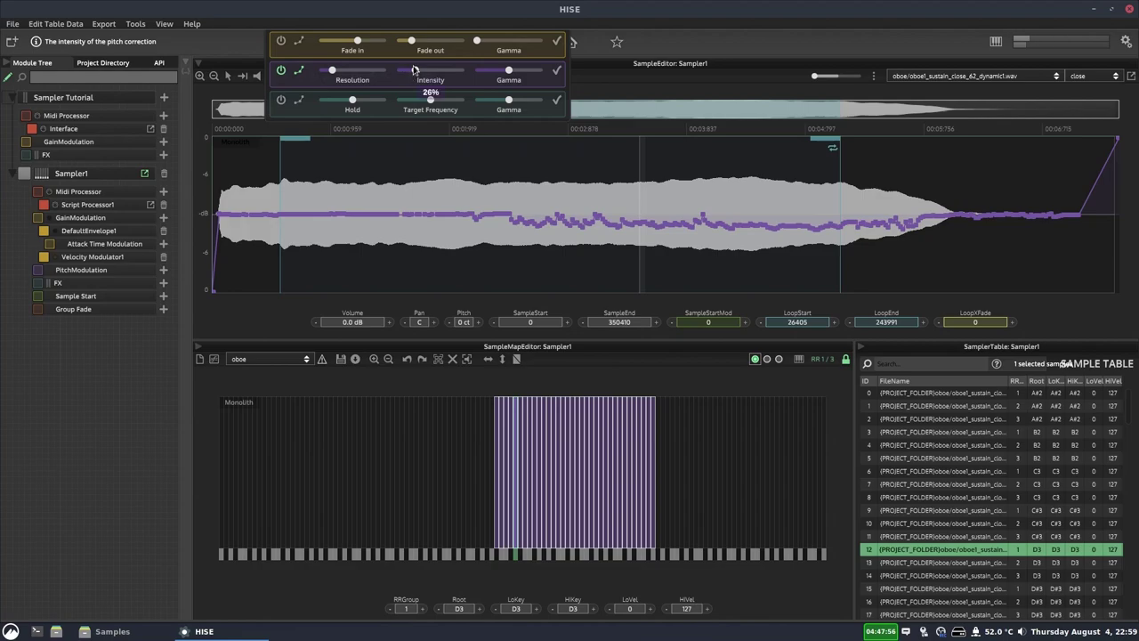
{"action": "left_click_drag", "start_coordinate": [509, 73], "coordinate": [538, 76]}
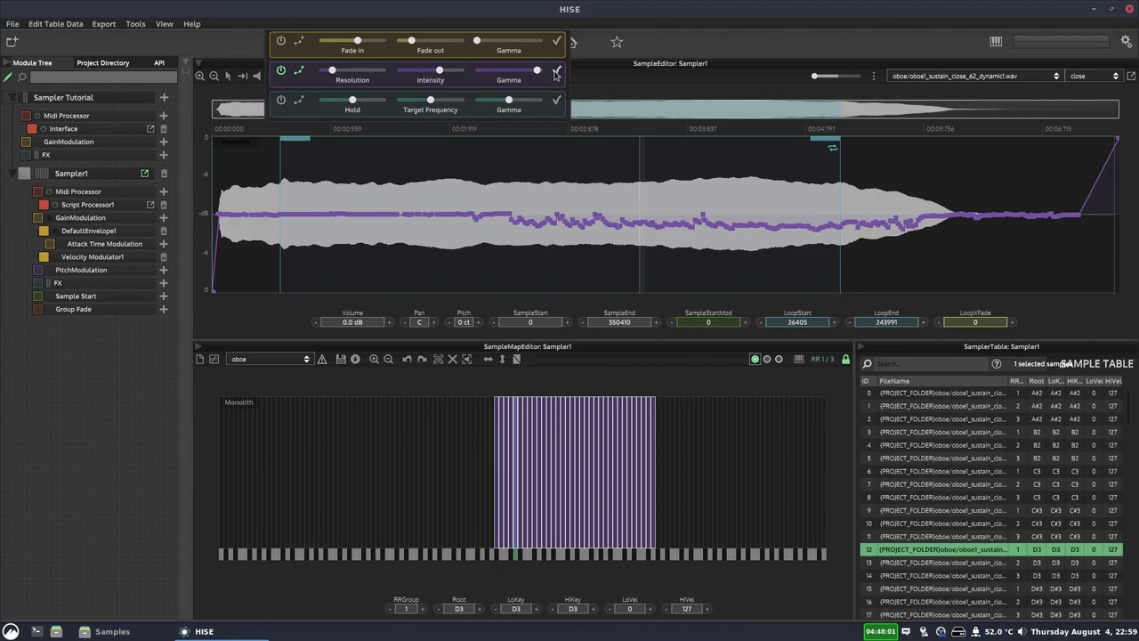
{"action": "left_click", "coordinate": [556, 72]}
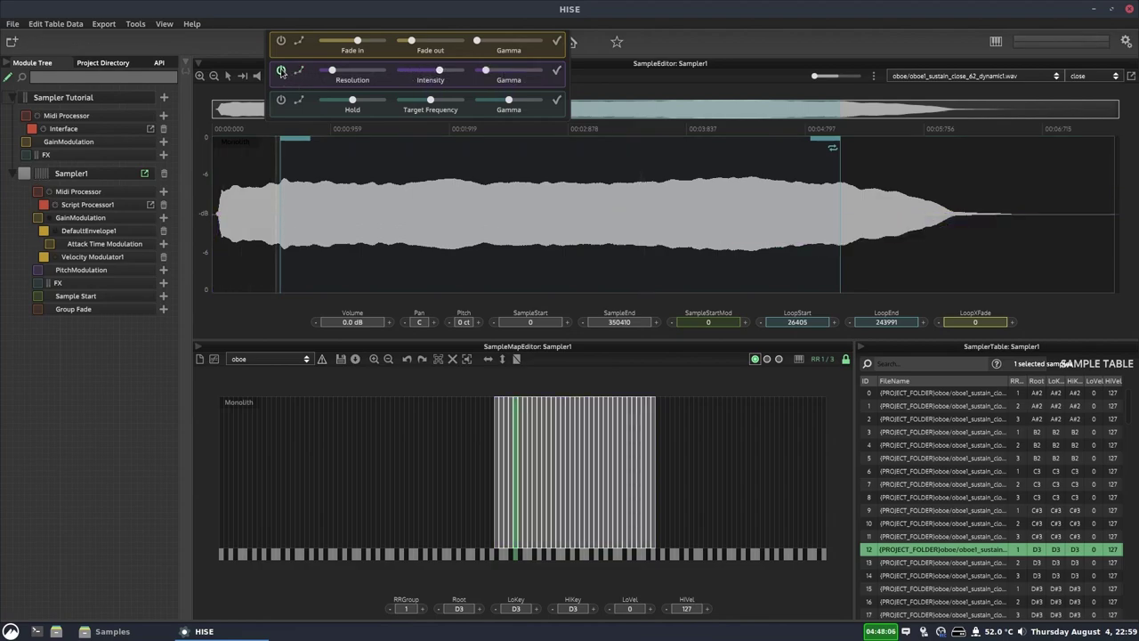
Enable D3's pitch envelope, draw a three-point curve below, above and below the centre line, and turn the envelope off again
{"action": "left_click", "coordinate": [281, 72]}
{"action": "left_click_drag", "start_coordinate": [363, 240], "coordinate": [369, 253]}
{"action": "left_click_drag", "start_coordinate": [525, 214], "coordinate": [531, 176]}
{"action": "left_click", "coordinate": [680, 211]}
{"action": "left_click_drag", "start_coordinate": [692, 221], "coordinate": [731, 238]}
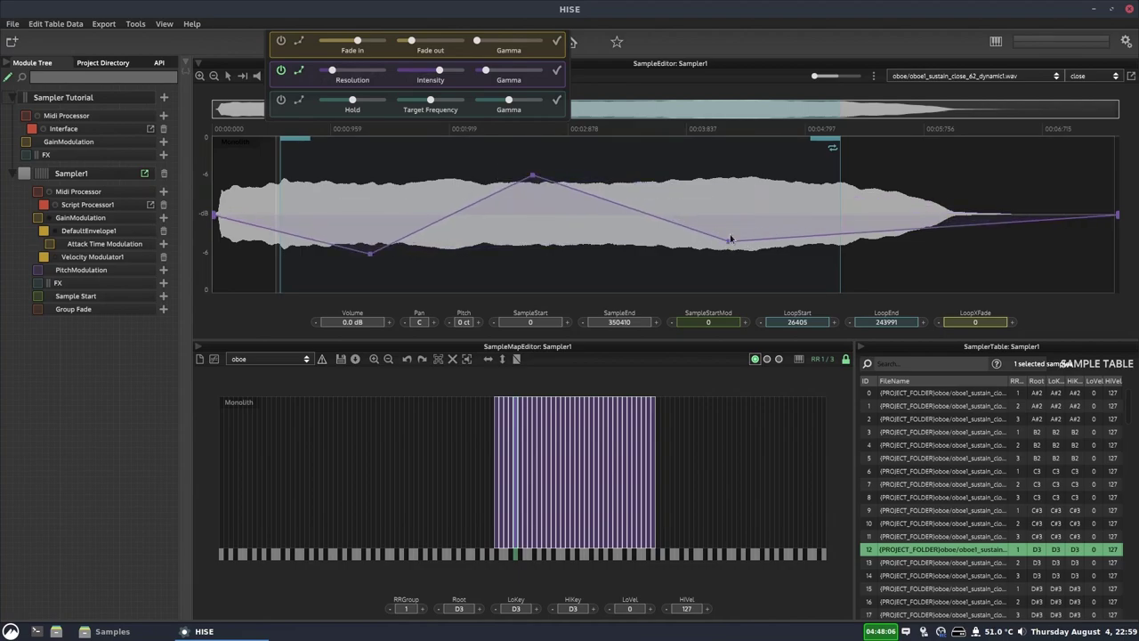
{"action": "left_click", "coordinate": [280, 71]}
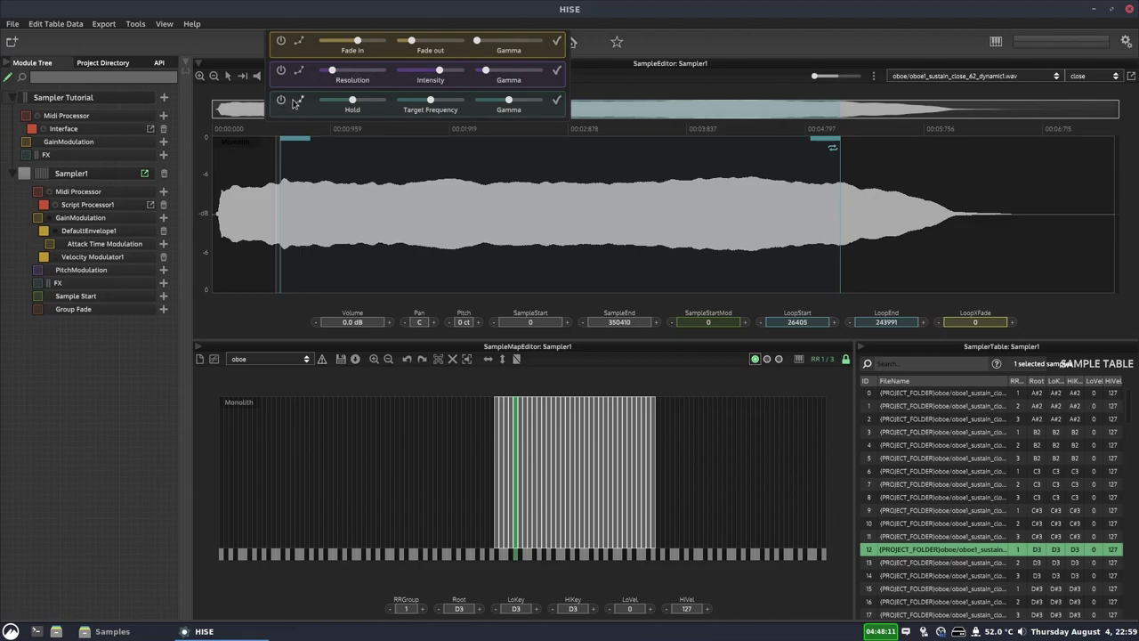
Enable D3's filter envelope, draw a four-point curve alternating between deep dips and peaks, and apply the automatic filter envelope
{"action": "left_click", "coordinate": [280, 100]}
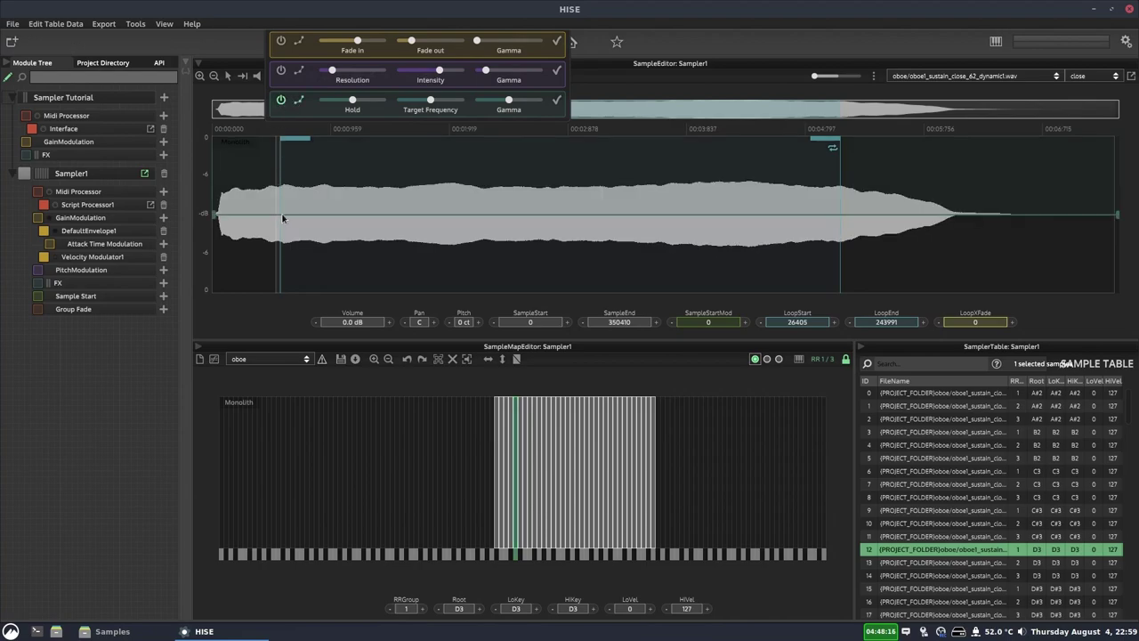
{"action": "left_click_drag", "start_coordinate": [254, 220], "coordinate": [303, 294]}
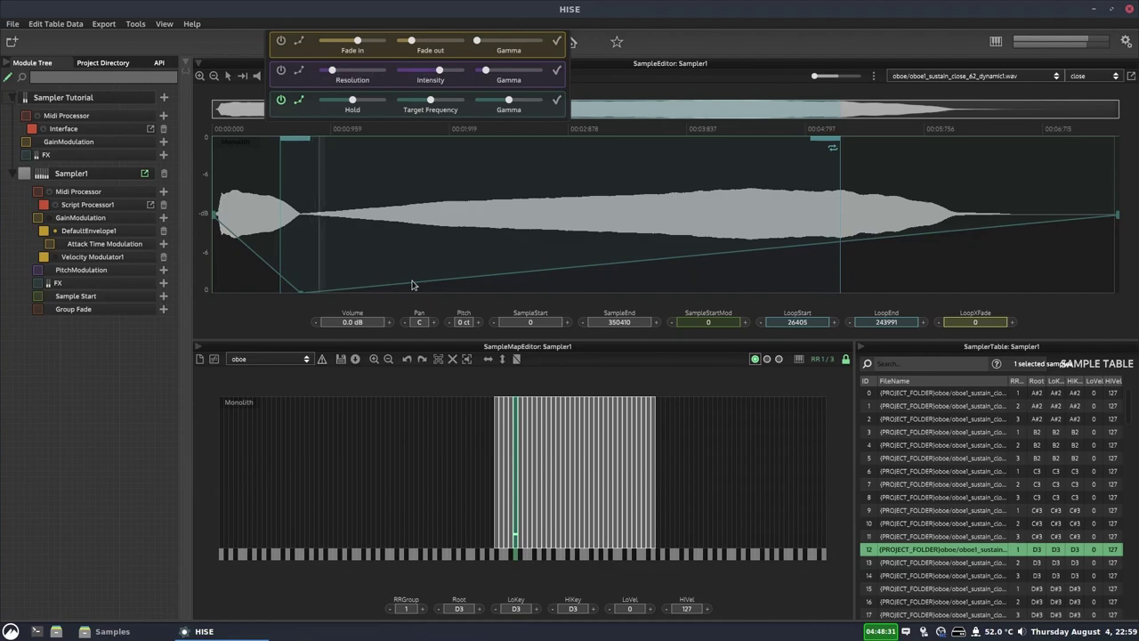
{"action": "left_click_drag", "start_coordinate": [412, 281], "coordinate": [500, 178]}
{"action": "left_click_drag", "start_coordinate": [677, 187], "coordinate": [678, 272]}
{"action": "left_click_drag", "start_coordinate": [808, 195], "coordinate": [807, 175]}
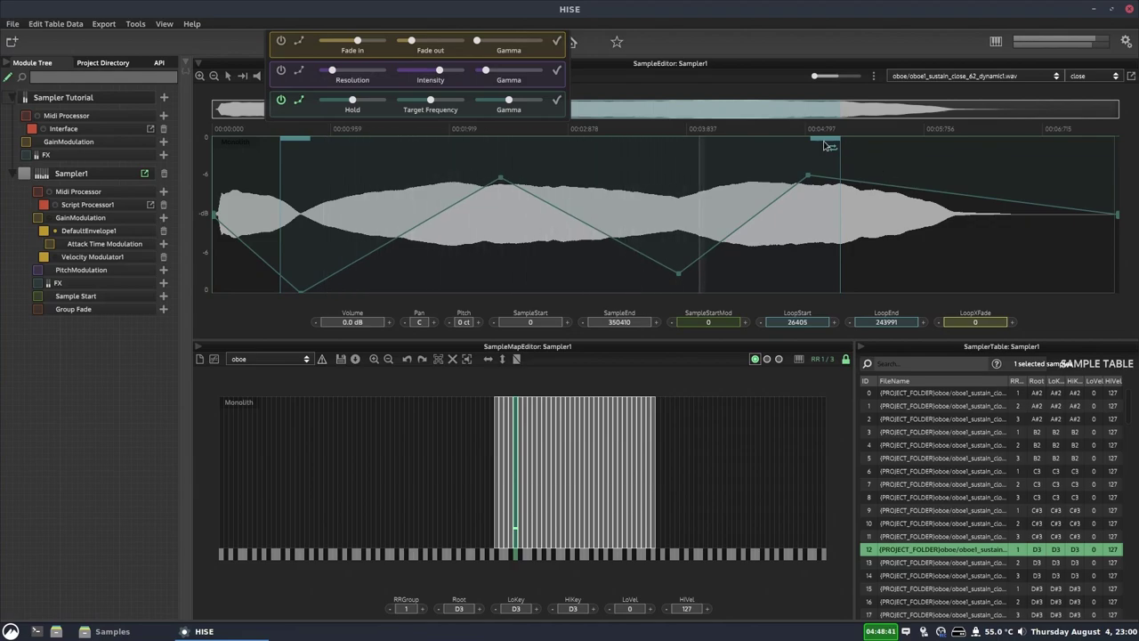
{"action": "left_click", "coordinate": [557, 103]}
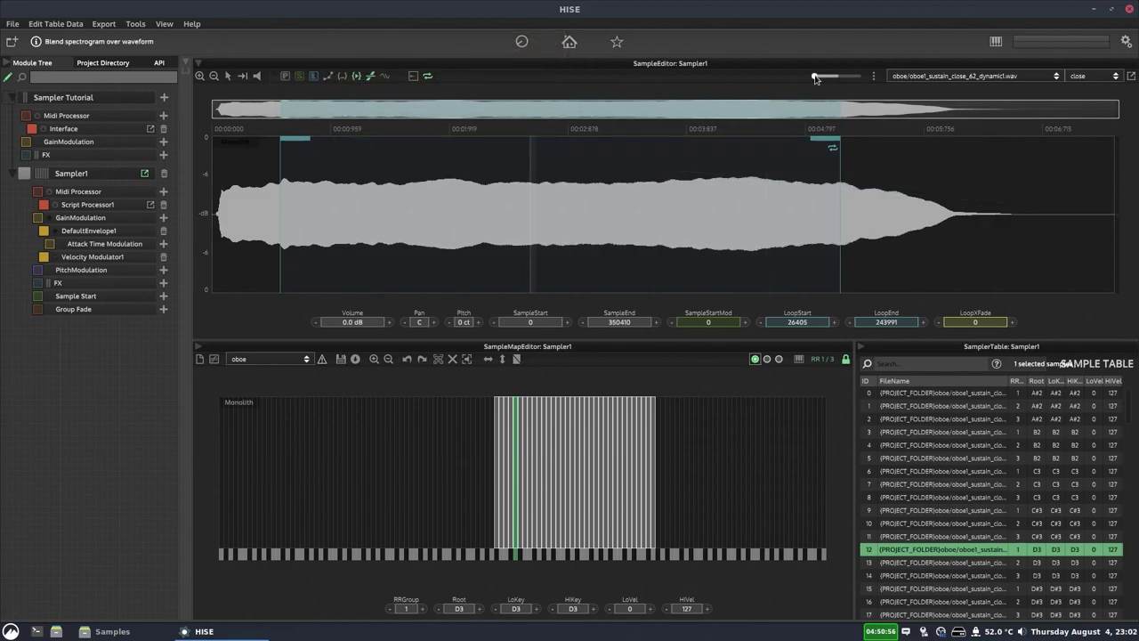
Blend the spectrogram fully over the waveform, try its BlackWhite and Rainbow colour schemes, and return to VioletOrange
{"action": "left_click_drag", "start_coordinate": [815, 77], "coordinate": [858, 78]}
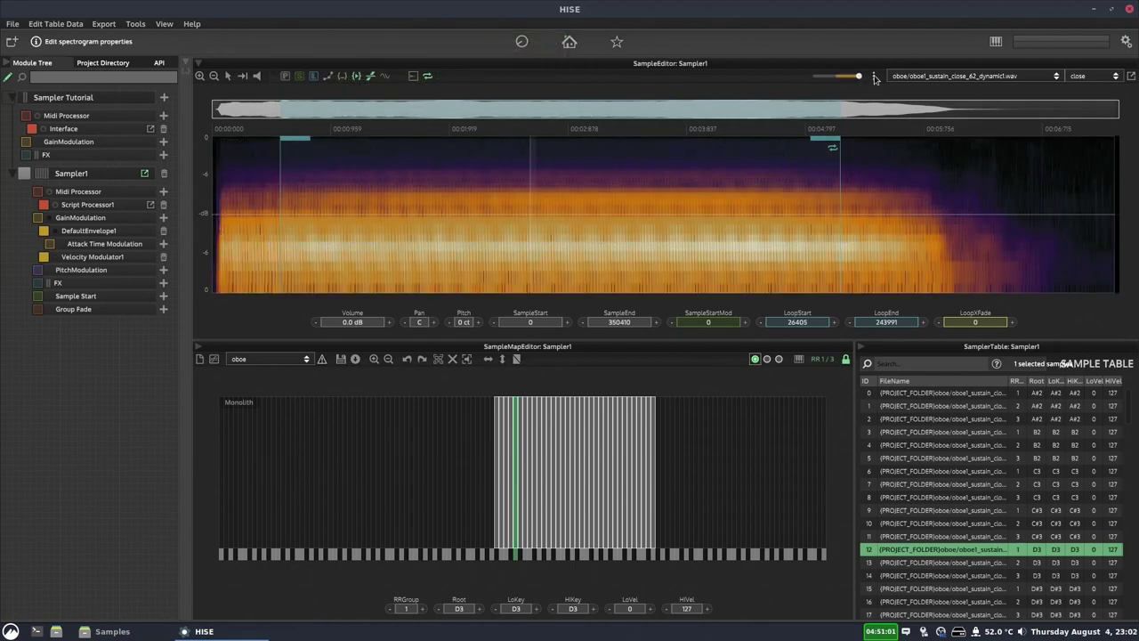
{"action": "left_click", "coordinate": [875, 78]}
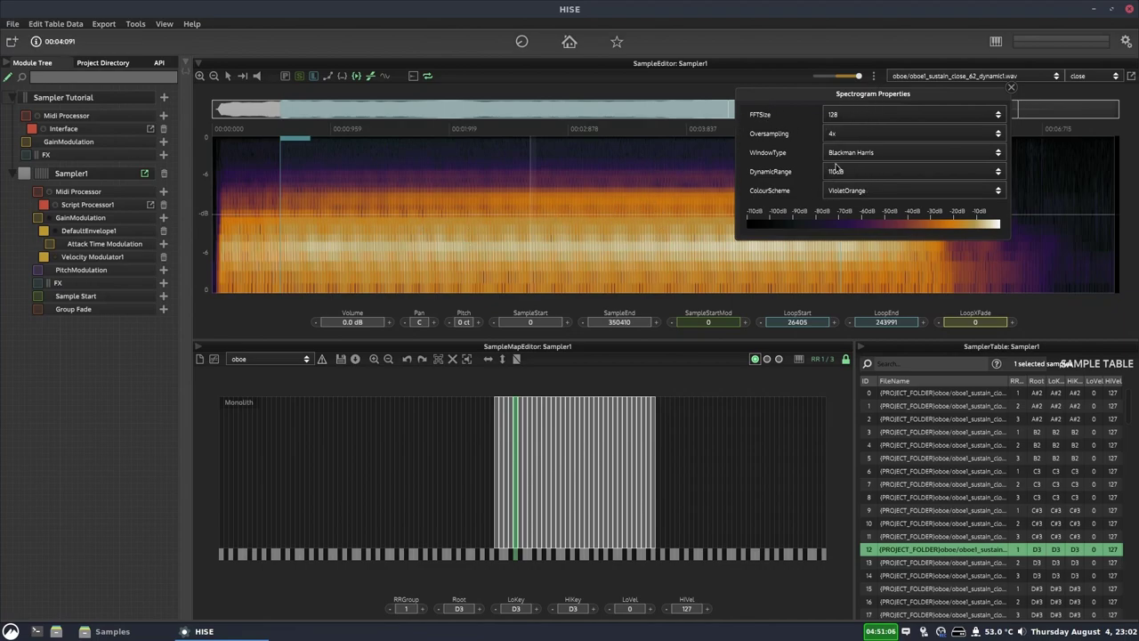
{"action": "left_click", "coordinate": [861, 190]}
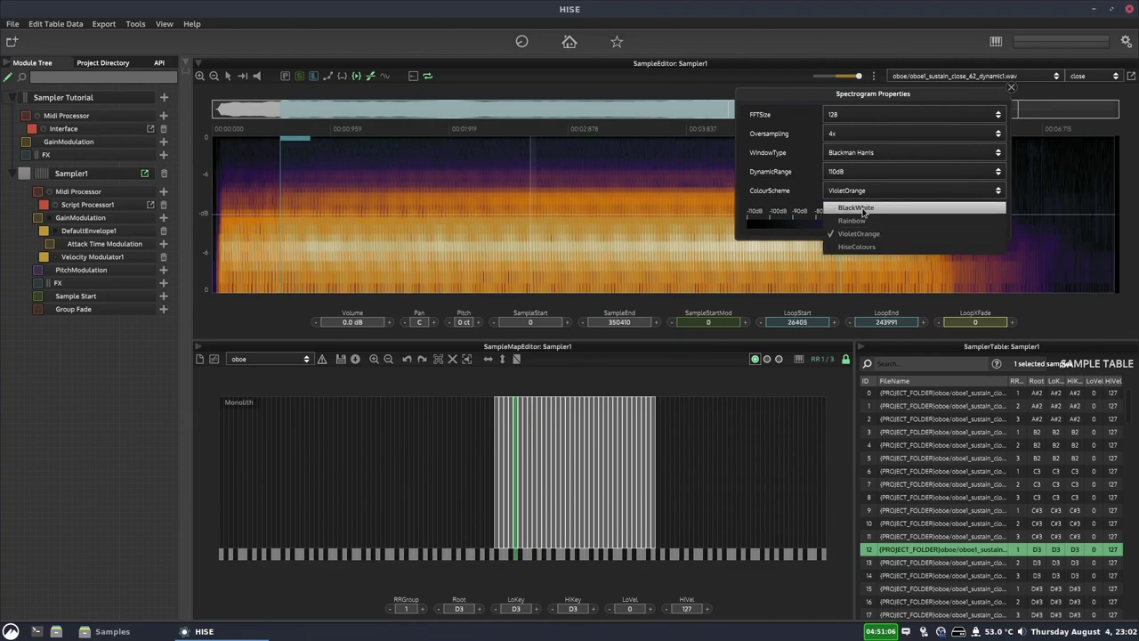
{"action": "left_click", "coordinate": [857, 208]}
{"action": "left_click", "coordinate": [860, 191]}
{"action": "left_click", "coordinate": [862, 221]}
{"action": "left_click", "coordinate": [857, 191]}
{"action": "left_click", "coordinate": [883, 233]}
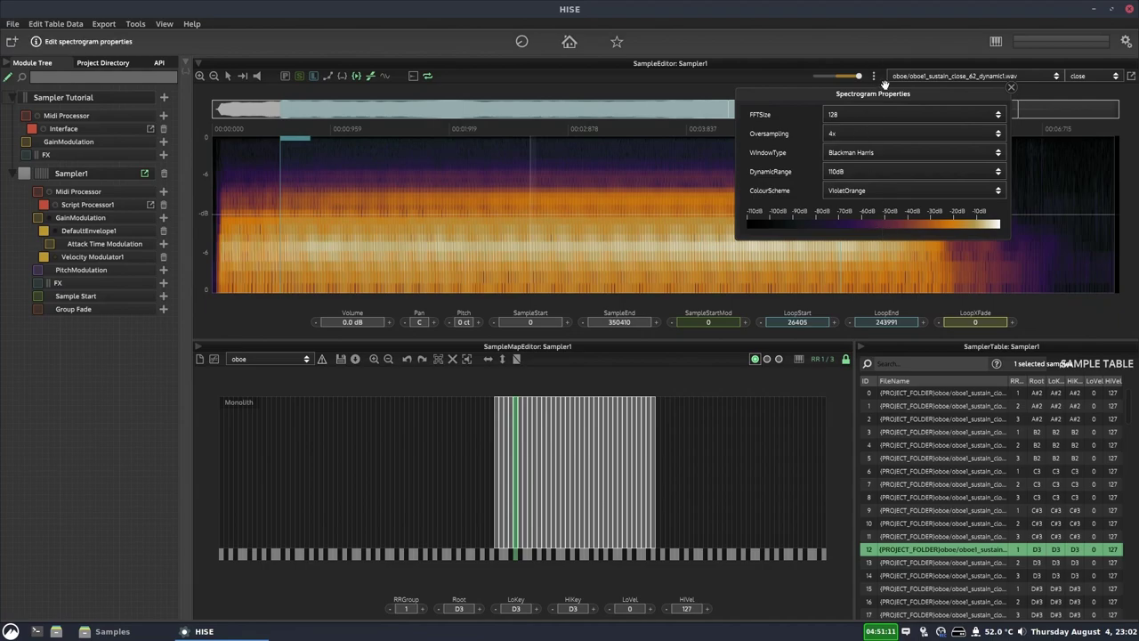
{"action": "left_click", "coordinate": [1010, 88]}
Reduce the spectrogram blend to about halfway so that it overlays the D3 waveform
{"action": "left_click_drag", "start_coordinate": [858, 76], "coordinate": [837, 77]}
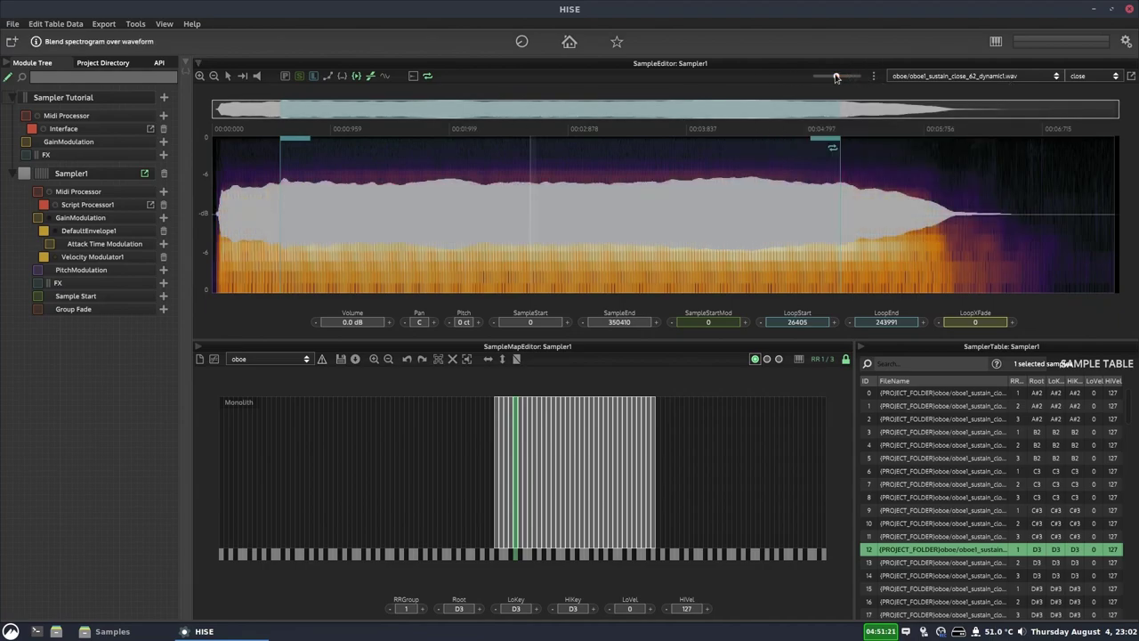